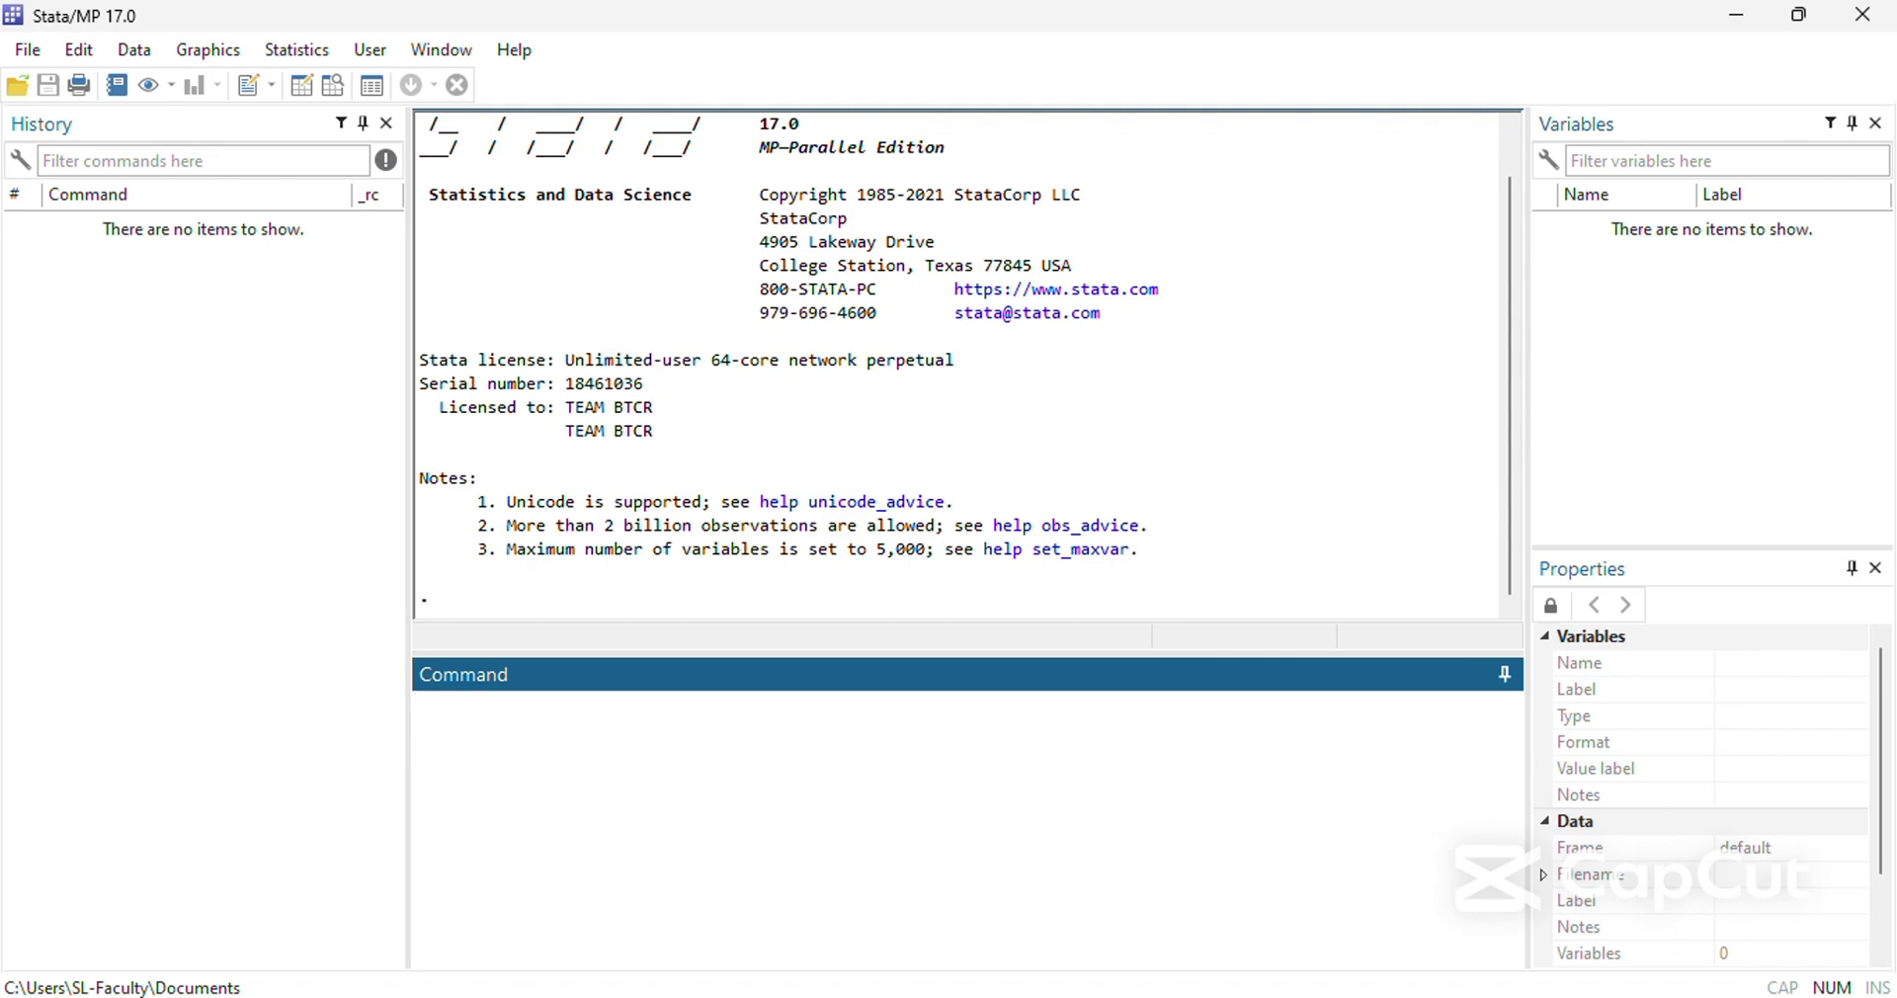
Switch to the Quiz 3 document in Word and read through the hotel data table and its questions.
{"action": "left_click", "coordinate": [785, 997]}
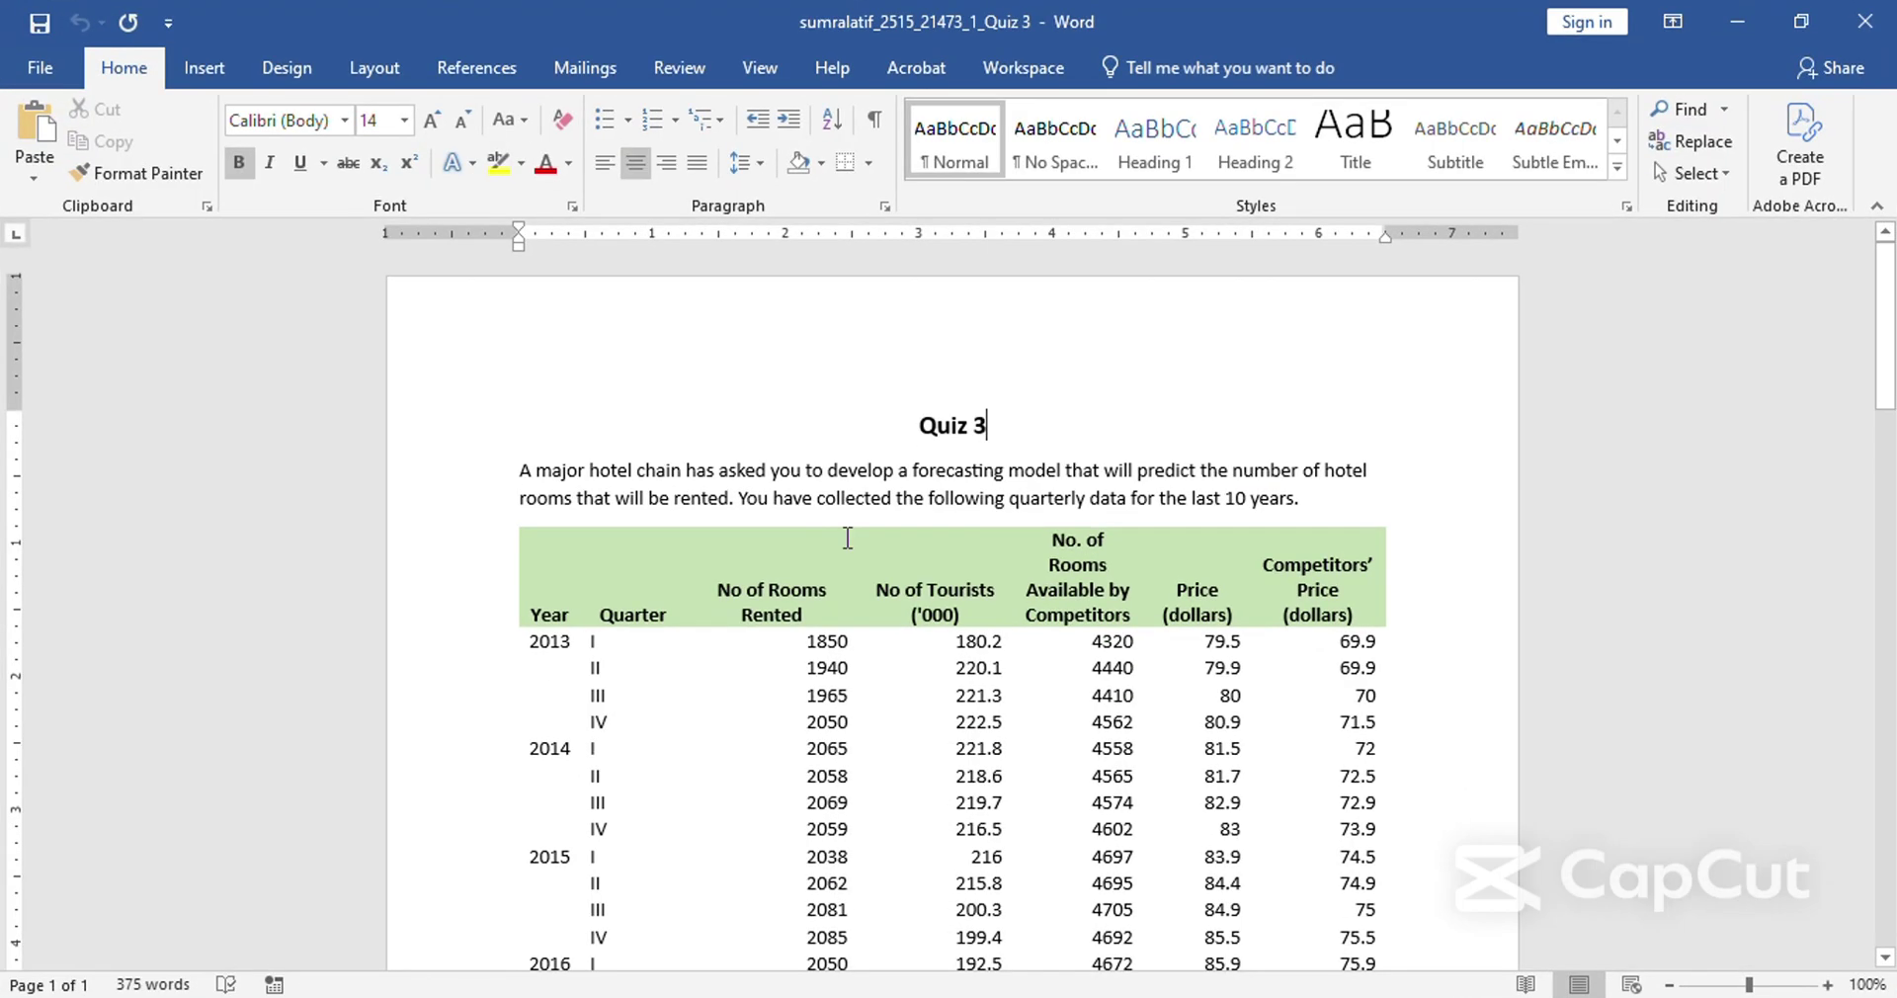
{"action": "scroll", "coordinate": [847, 538], "scroll_direction": "up", "scroll_amount": 4}
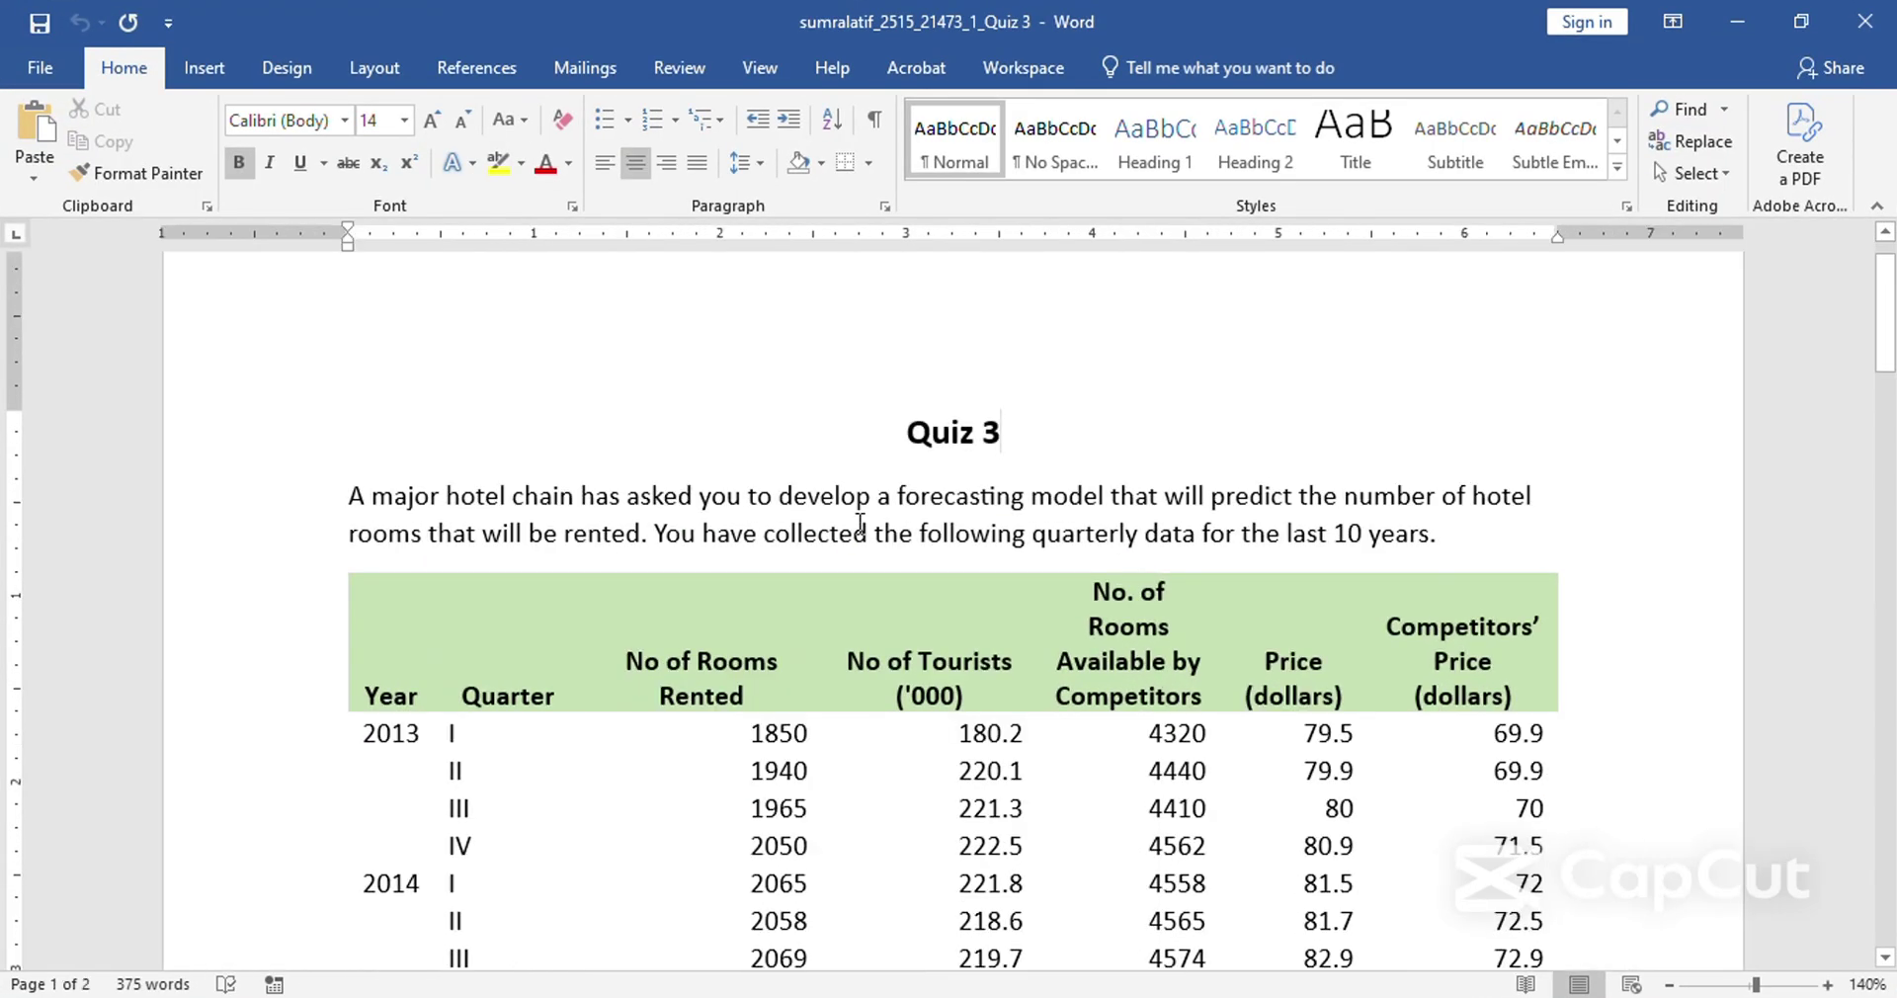
{"action": "scroll", "coordinate": [861, 524], "scroll_direction": "up", "scroll_amount": 1}
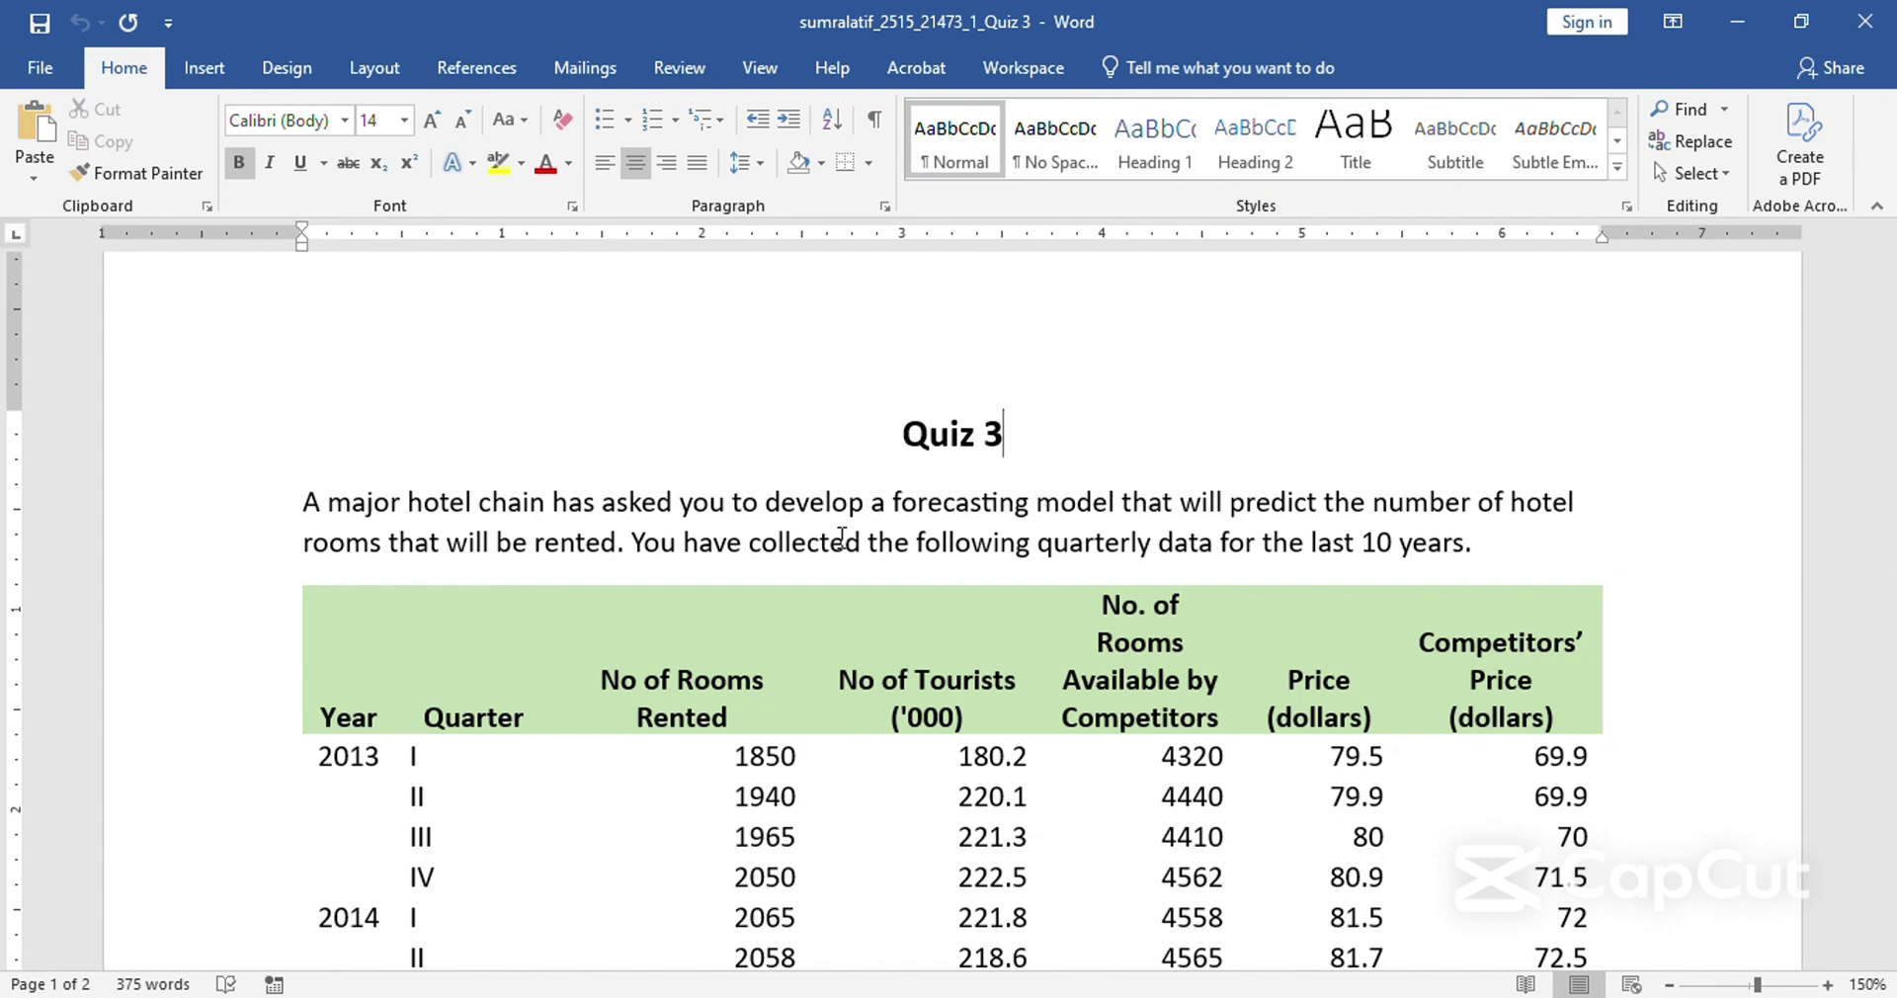
{"action": "scroll", "coordinate": [841, 537], "scroll_direction": "down", "scroll_amount": 2}
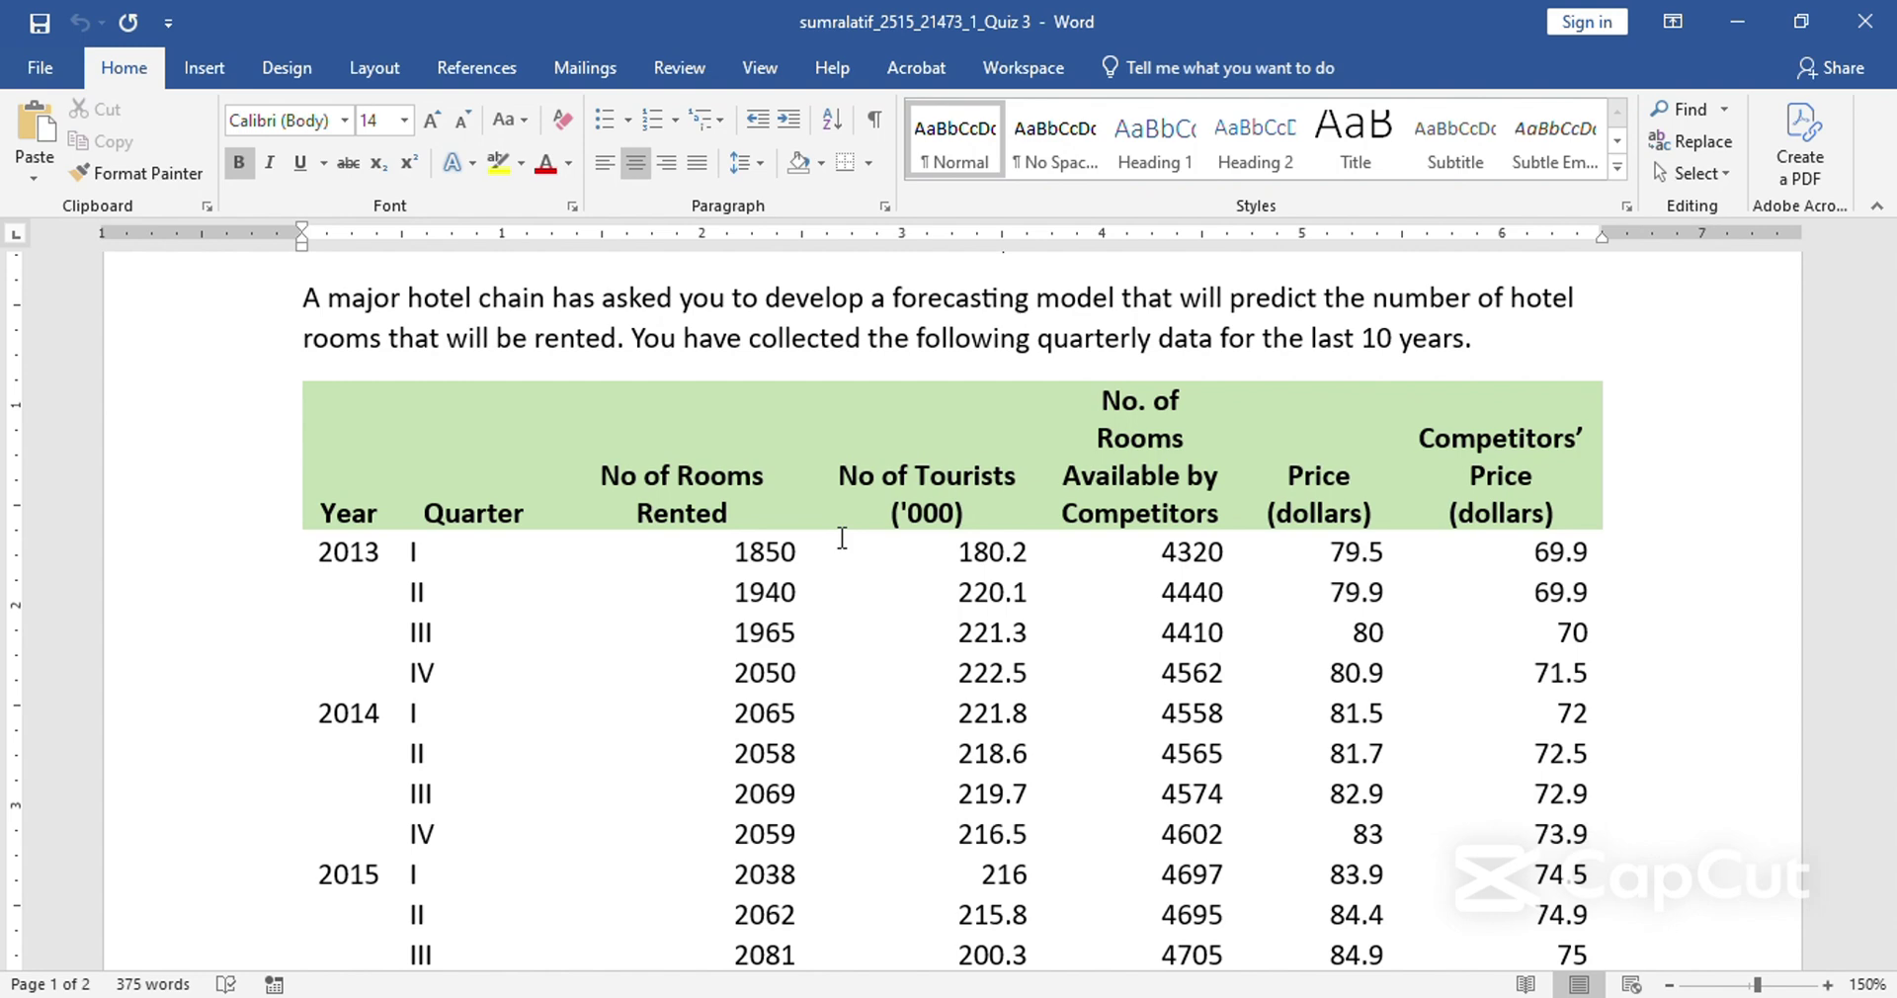
{"action": "scroll", "coordinate": [842, 537], "scroll_direction": "down", "scroll_amount": 20}
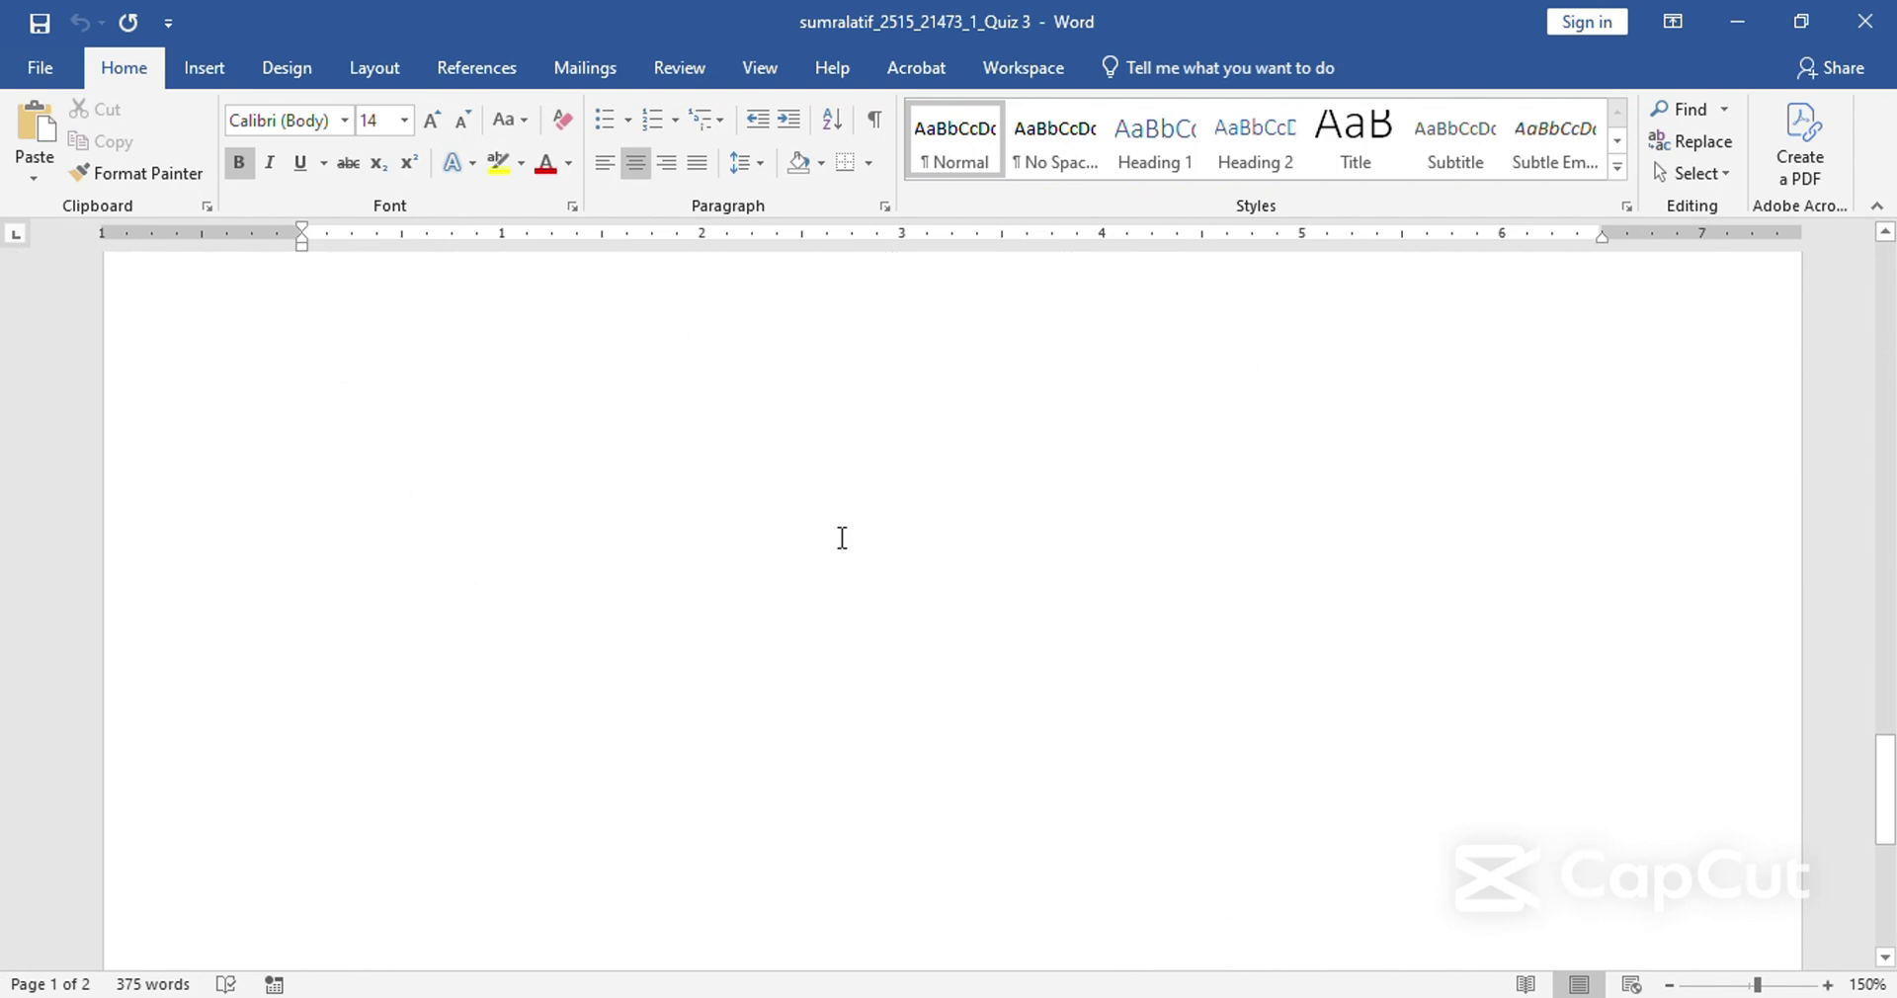
{"action": "scroll", "coordinate": [841, 539], "scroll_direction": "up", "scroll_amount": 5}
{"action": "scroll", "coordinate": [841, 538], "scroll_direction": "up", "scroll_amount": 3}
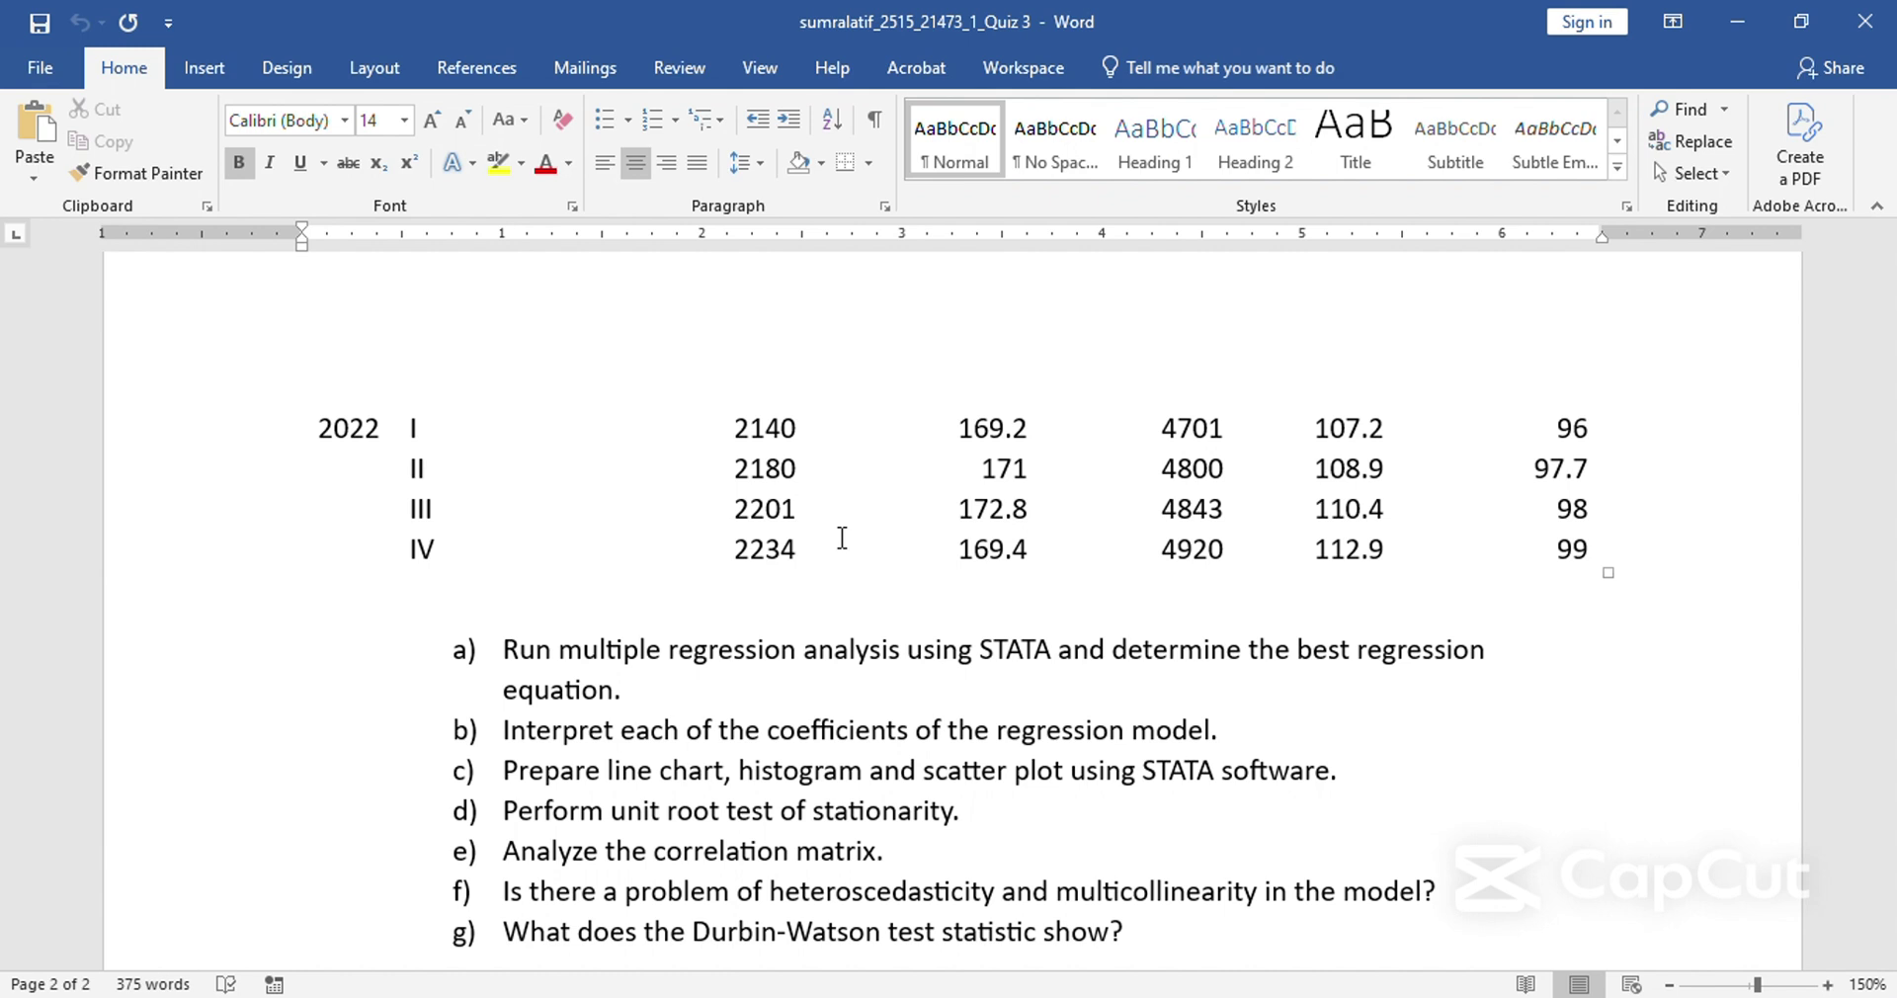
Switch to the Excel workbook and insert a column headed "t" before the No of Rooms Rented column.
{"action": "key", "text": "alt+Tab"}
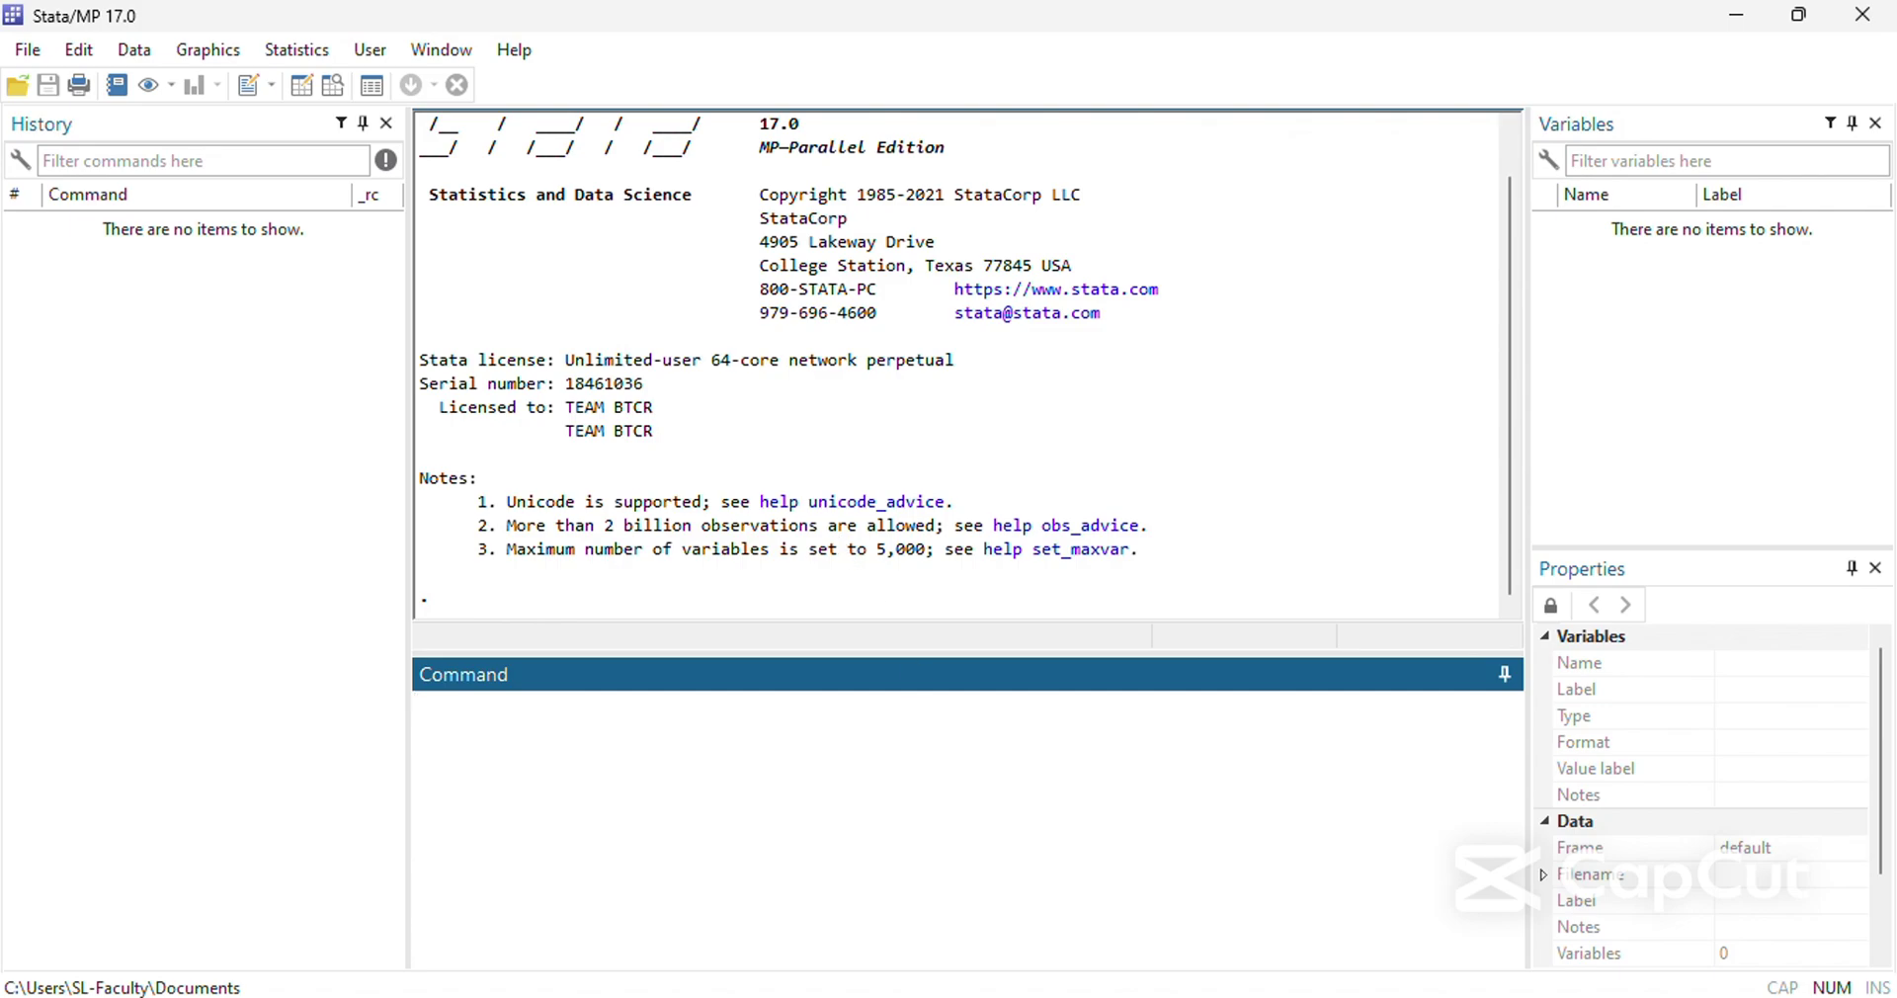
{"action": "key", "text": "alt+Tab"}
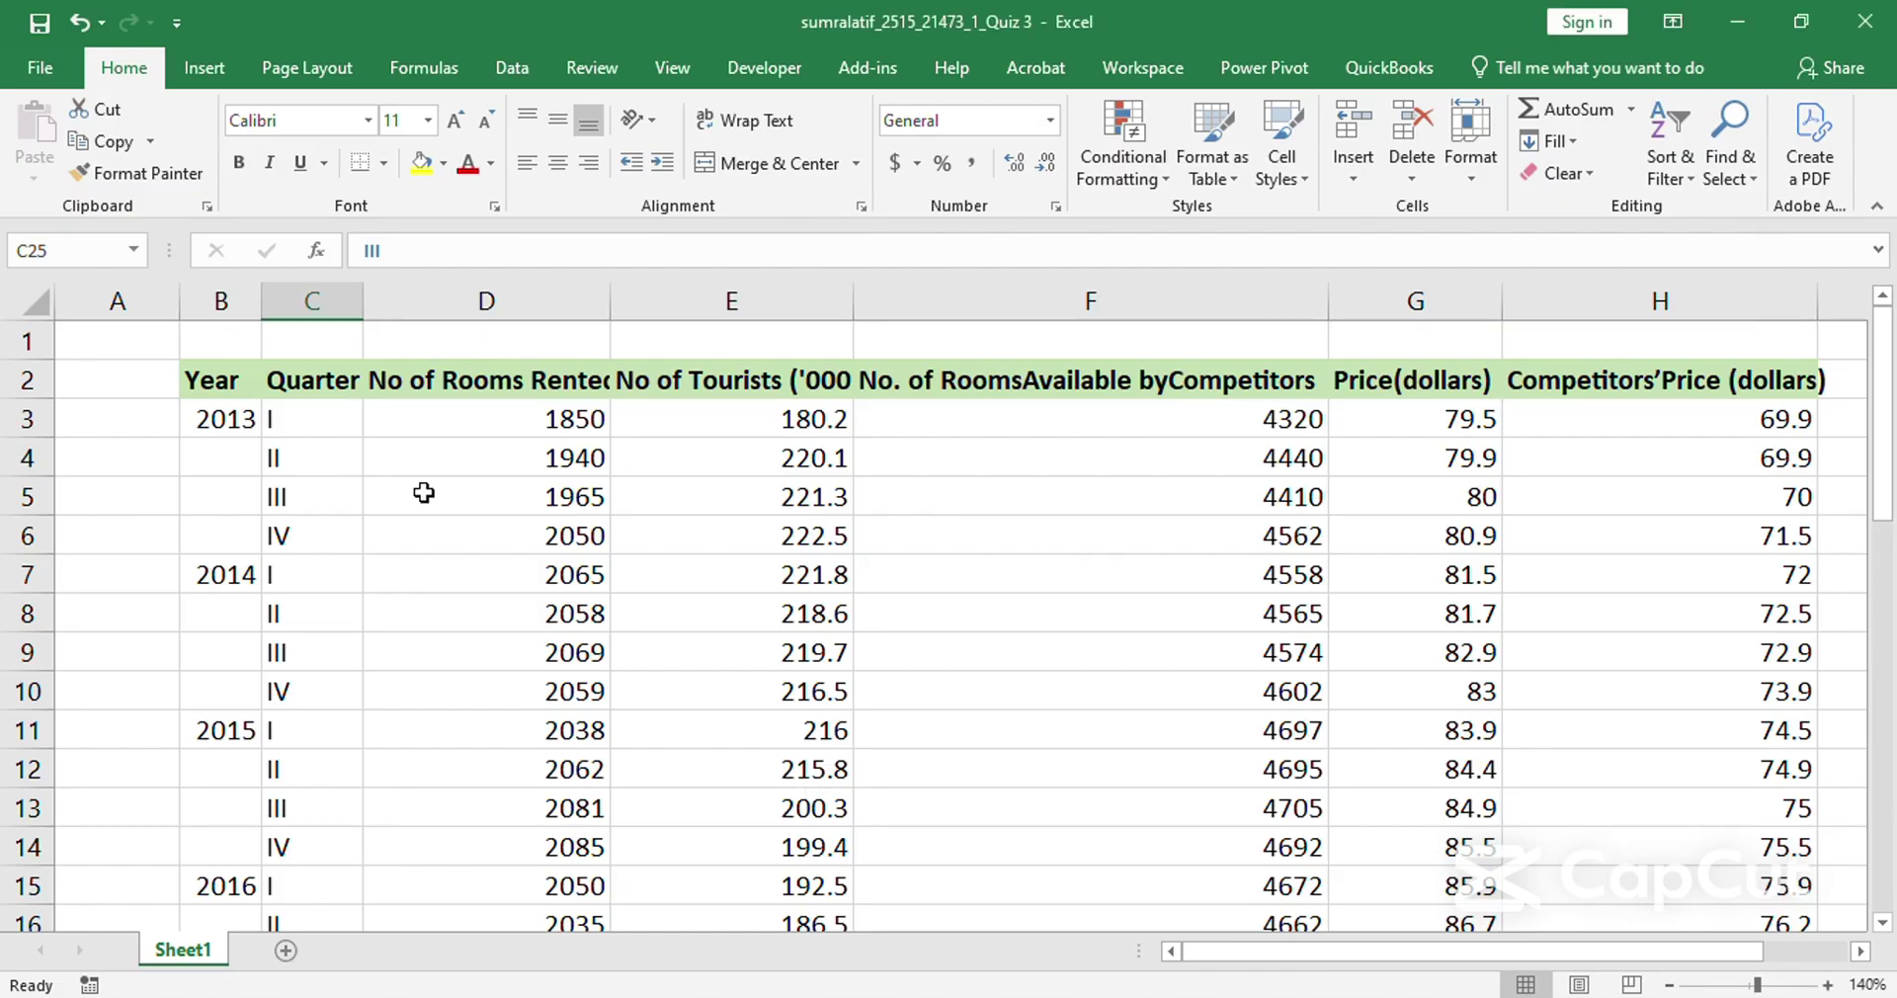
{"action": "left_click", "coordinate": [487, 298]}
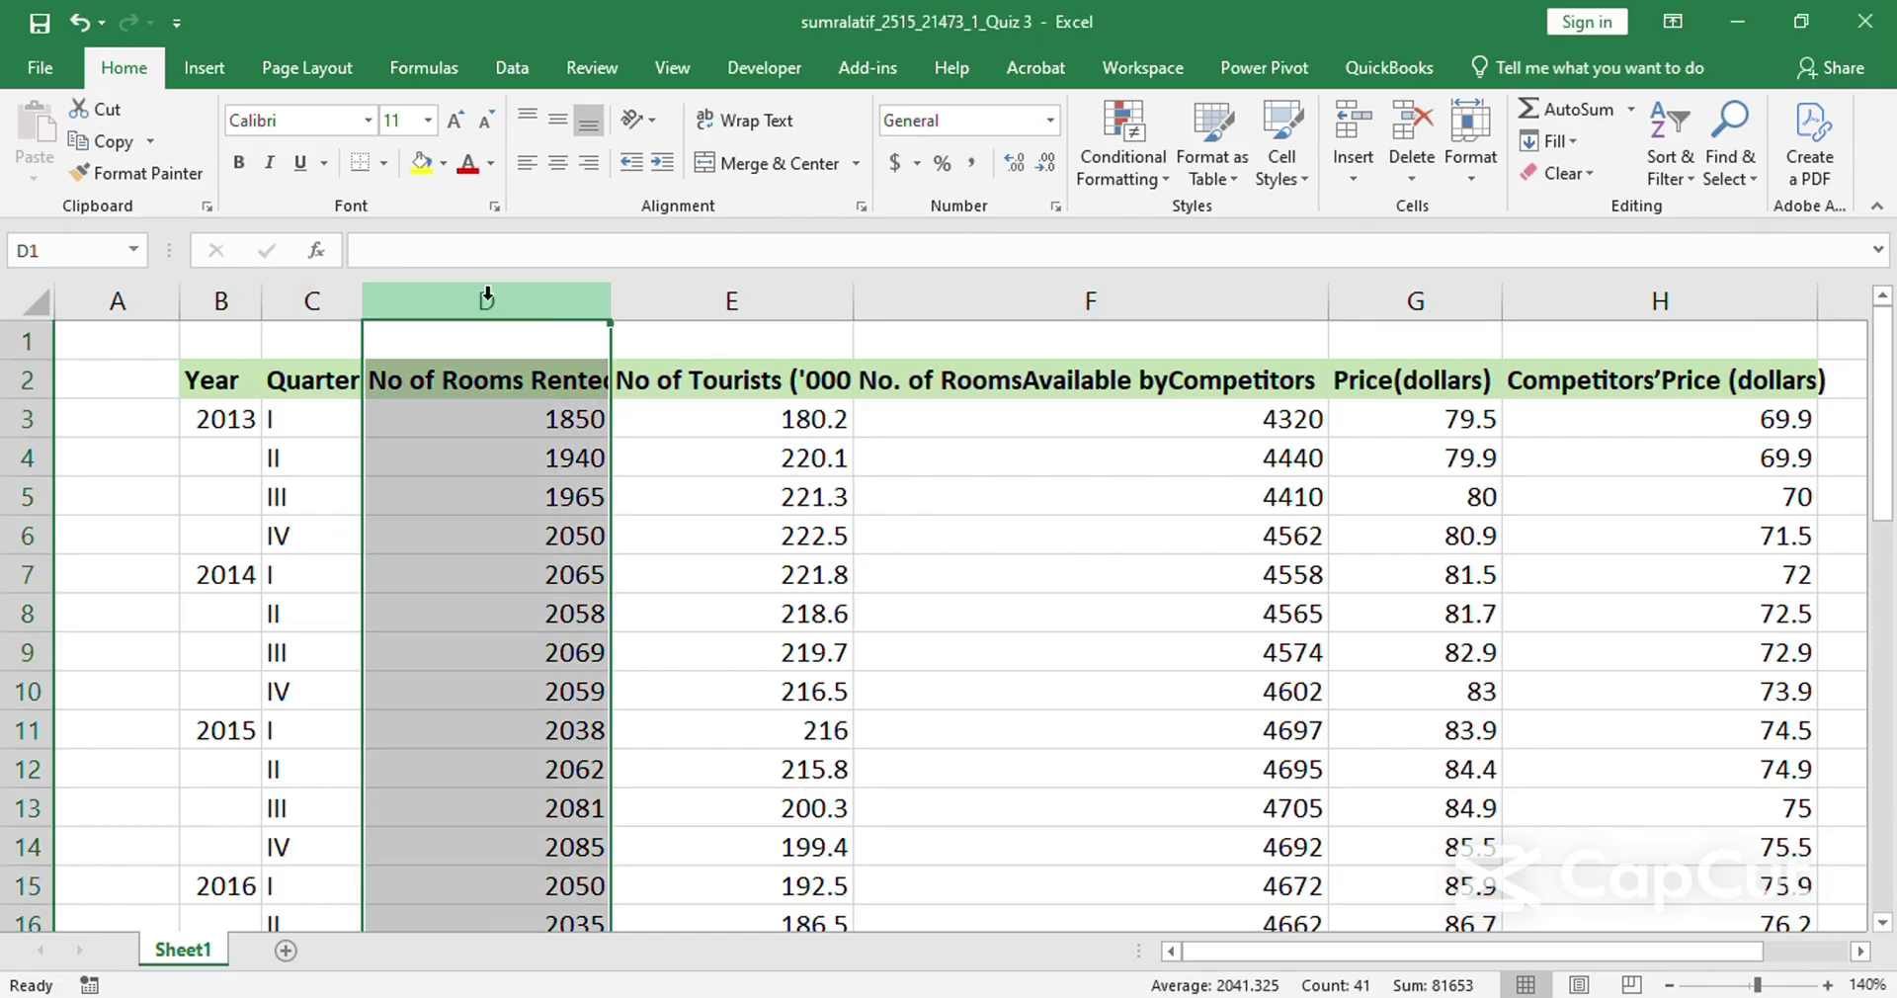
{"action": "key", "text": "ctrl+shift+plus"}
{"action": "key", "text": "Down"}
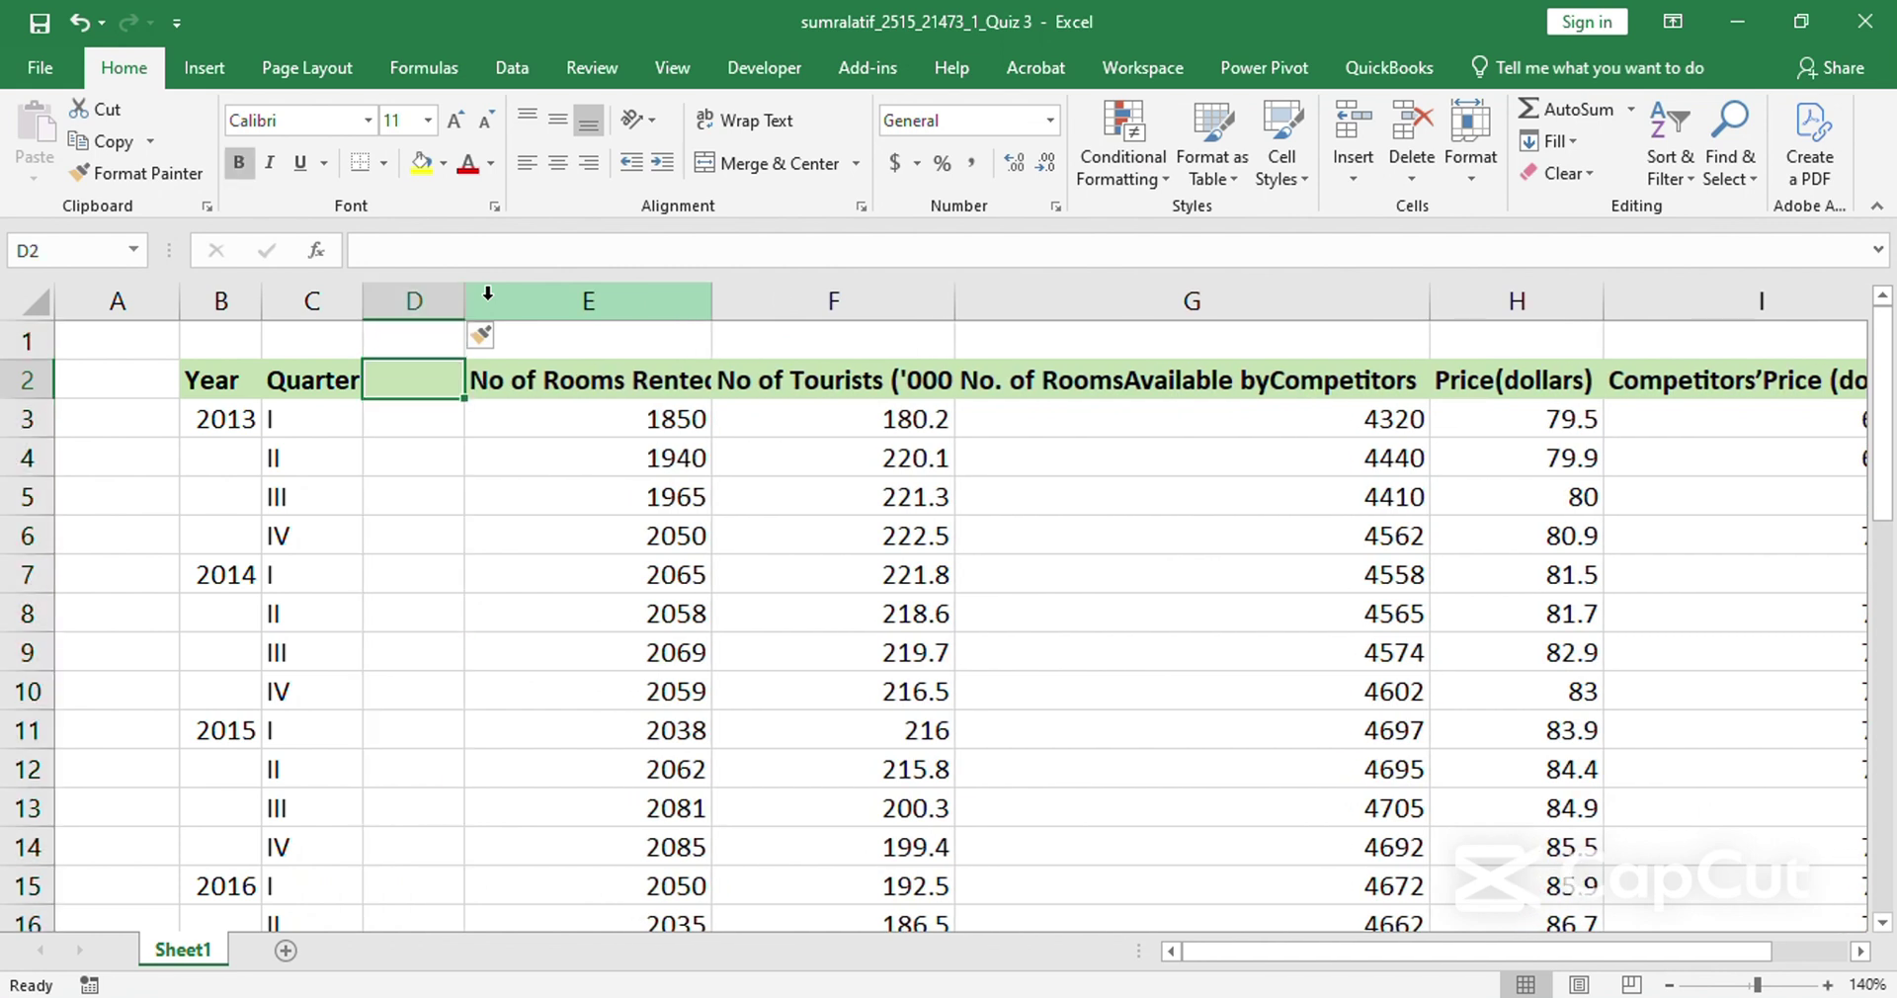
{"action": "type", "text": "t"}
{"action": "key", "text": "Return"}
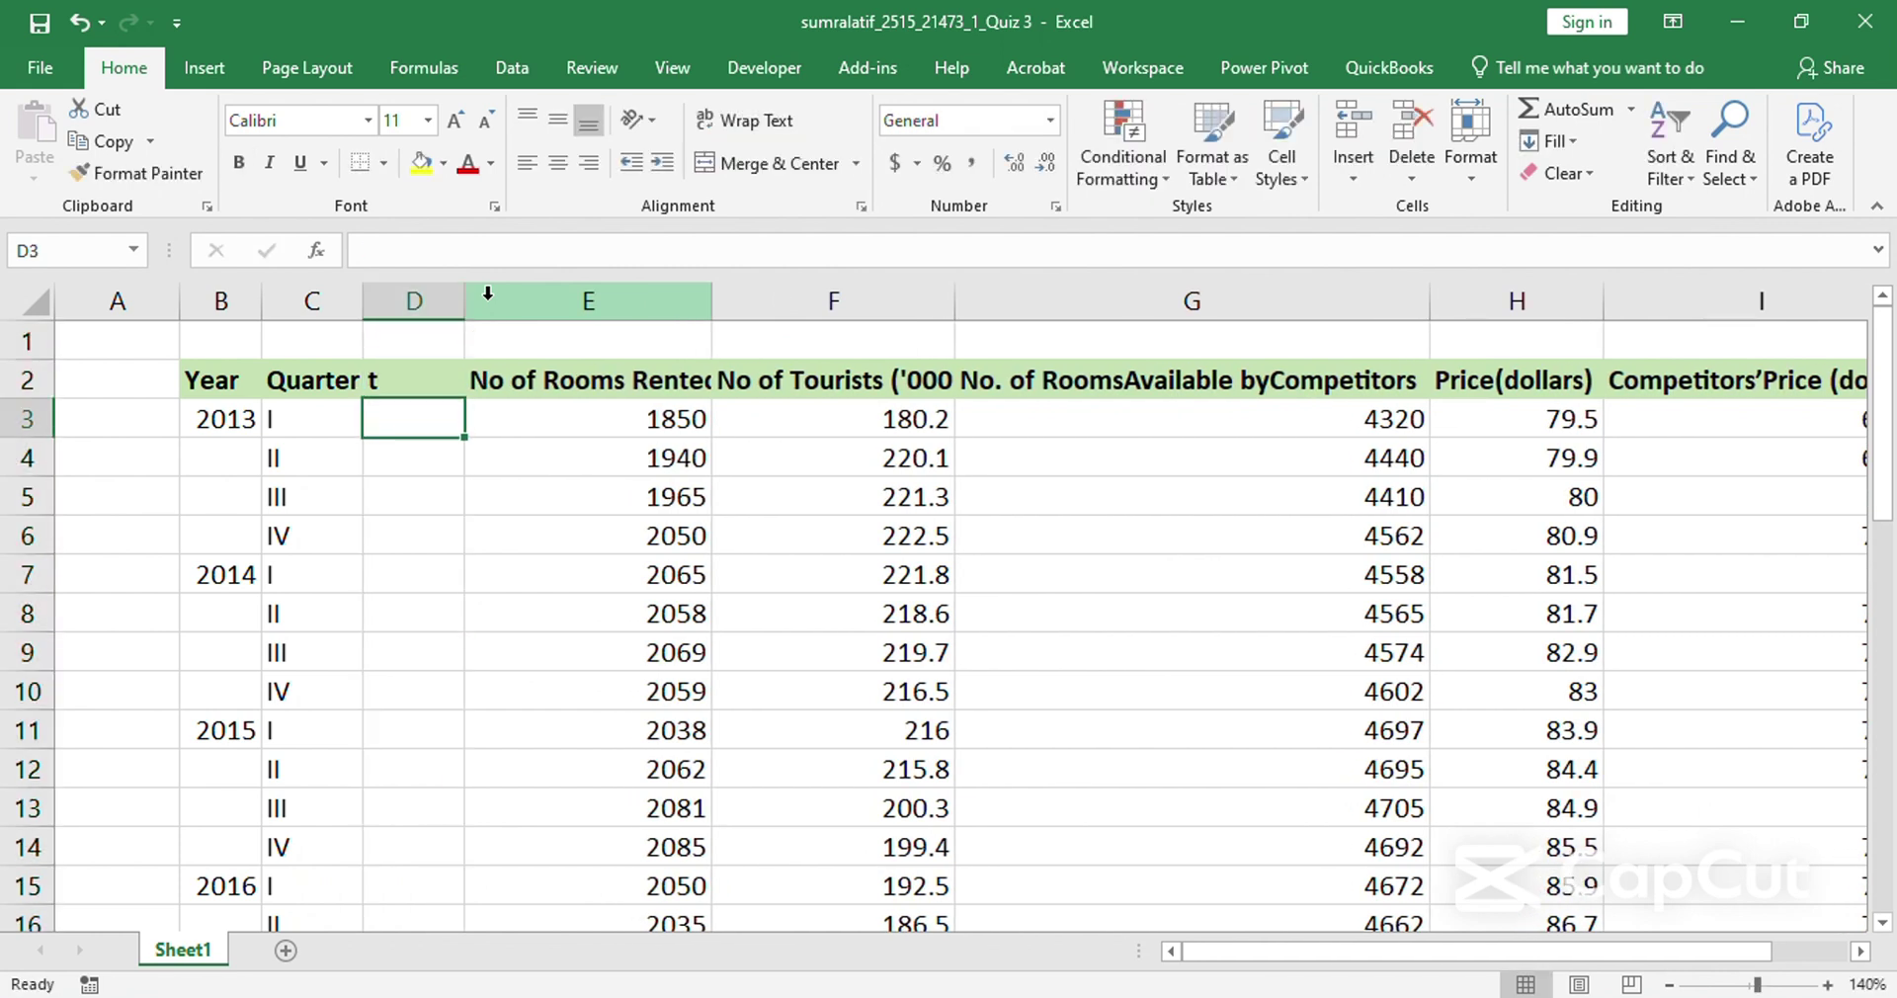
Enter 1 in cell D3 and the formula =D3+1 in cell D4 to start the time index.
{"action": "type", "text": "1"}
{"action": "key", "text": "Return"}
{"action": "type", "text": "=D3"}
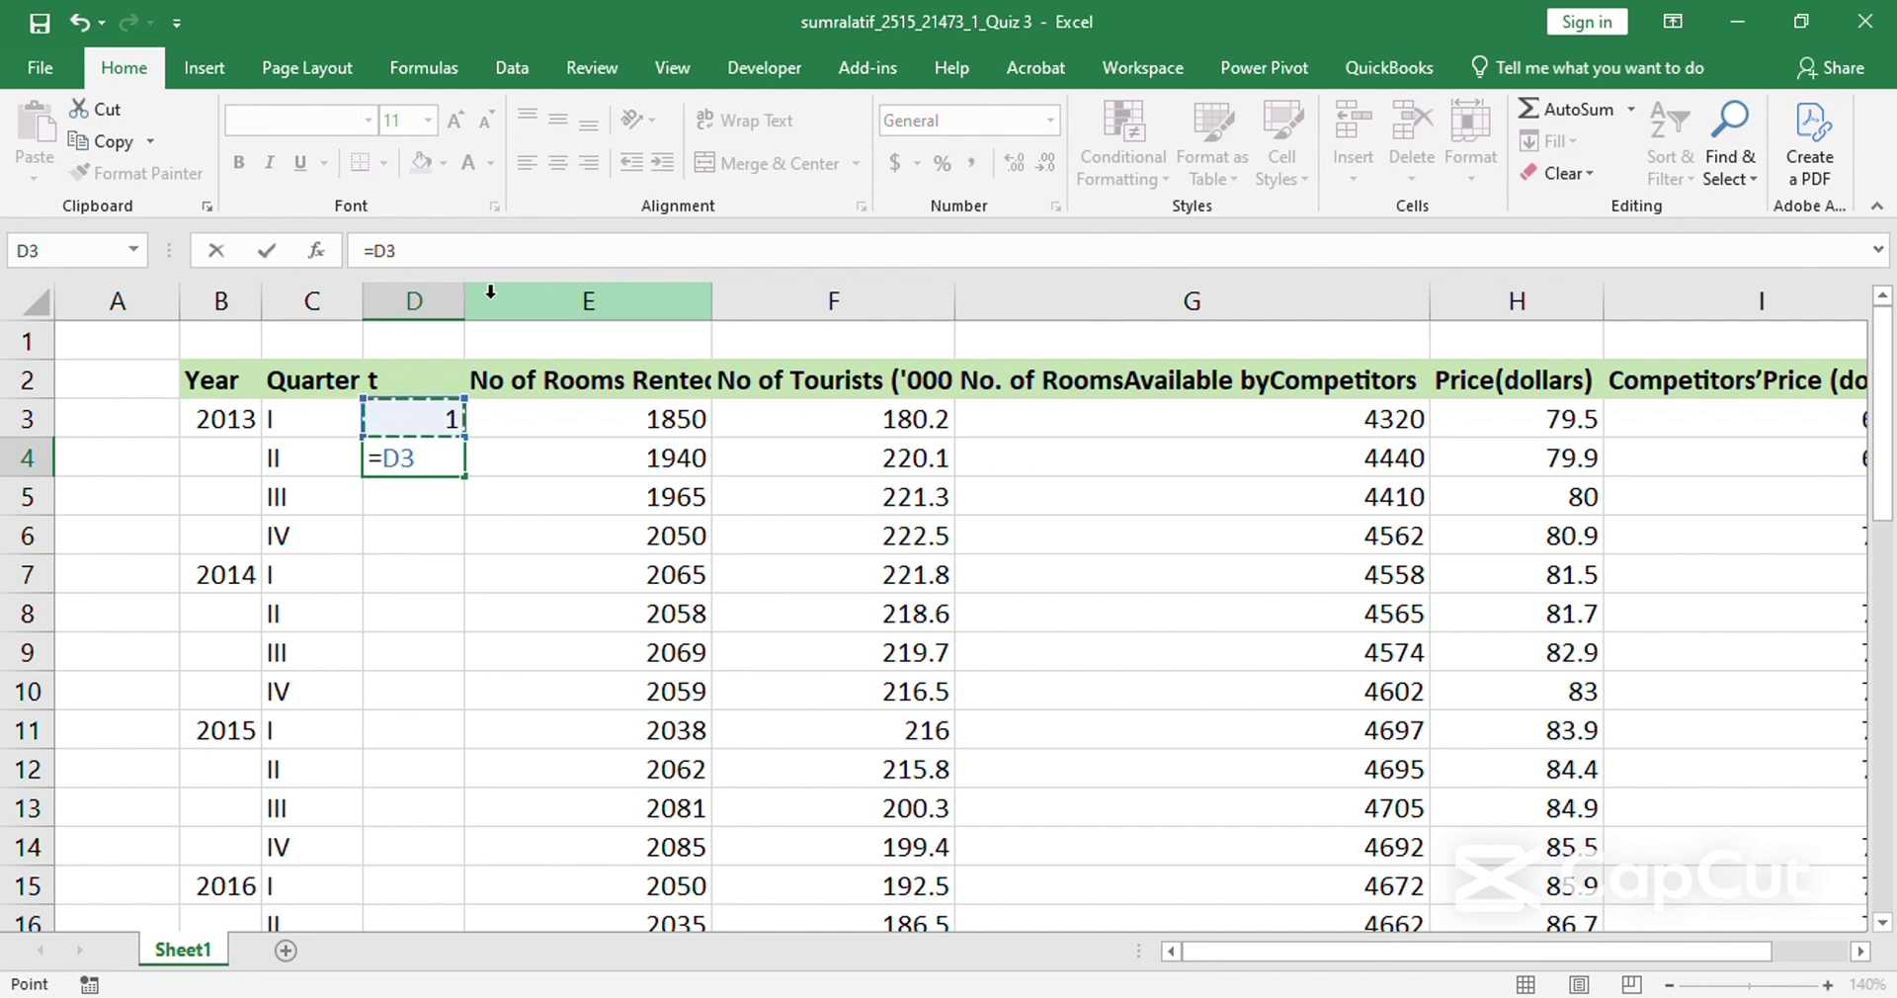
{"action": "type", "text": "+1"}
{"action": "key", "text": "Return"}
{"action": "key", "text": "Up"}
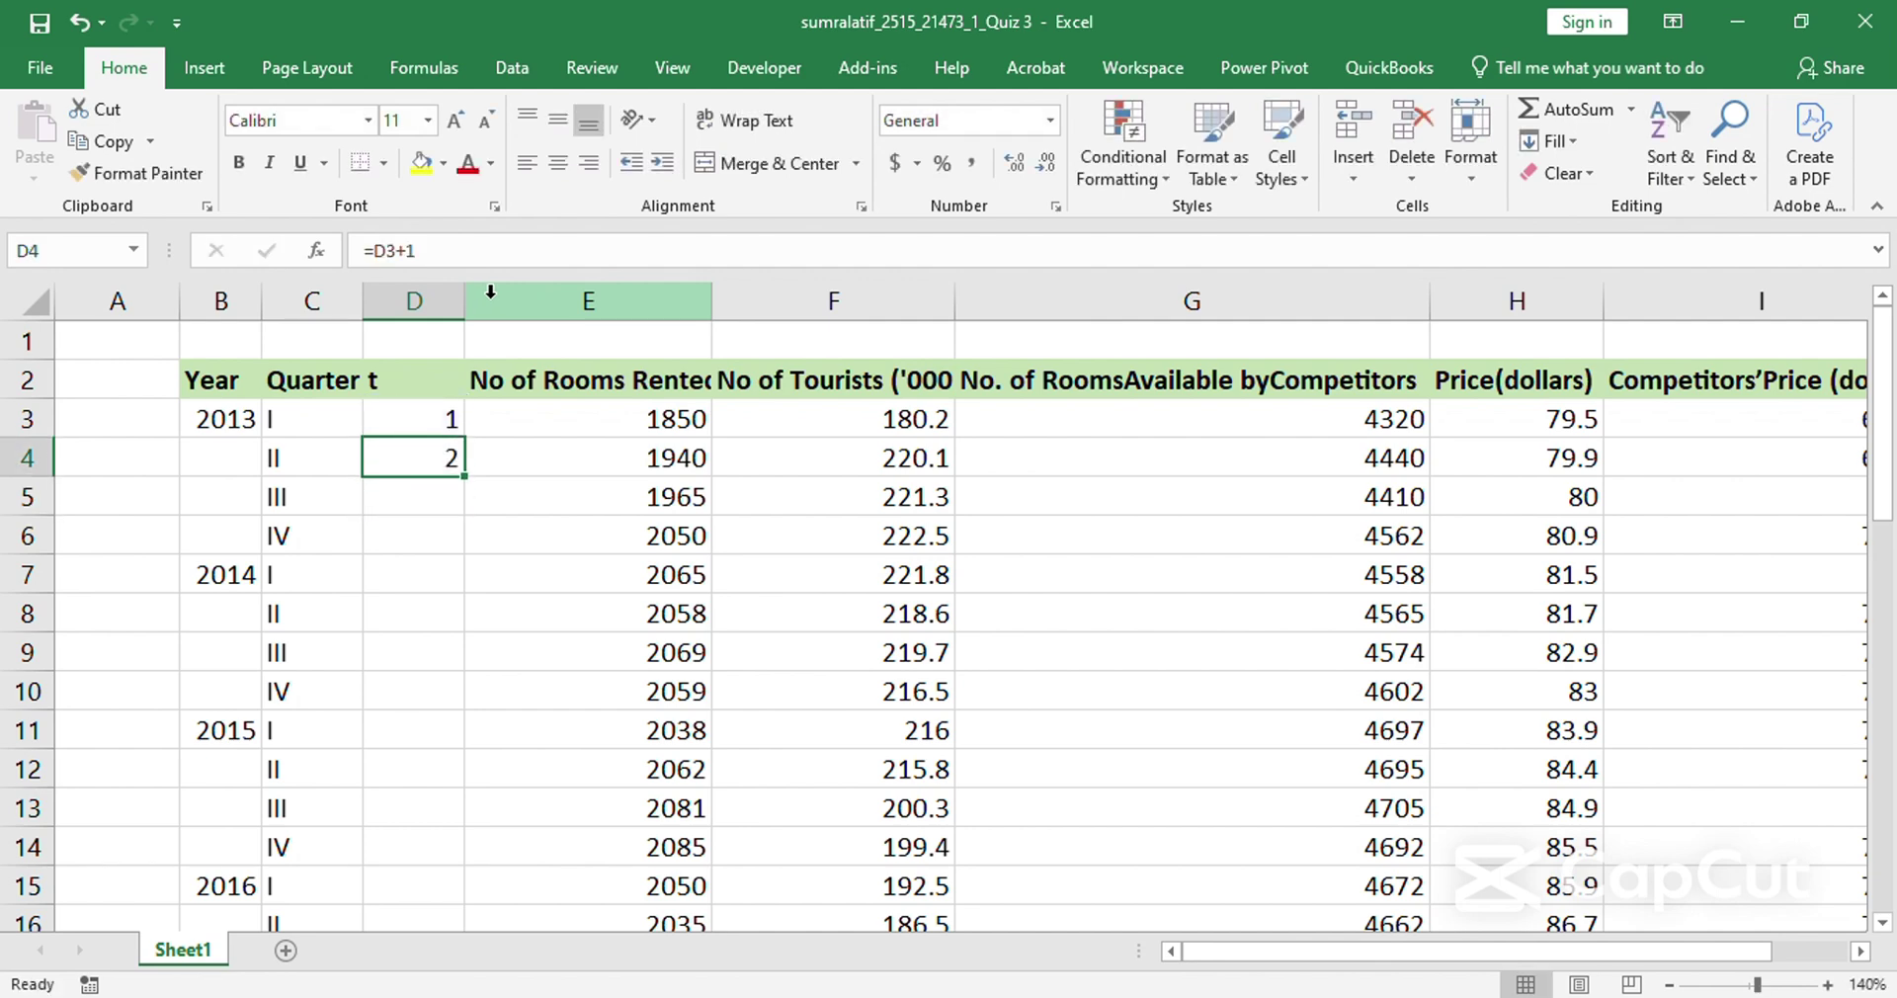
Copy the D4 formula down the t column through row 42.
{"action": "key", "text": "ctrl+c"}
{"action": "key", "text": "Down"}
{"action": "key", "text": "Left"}
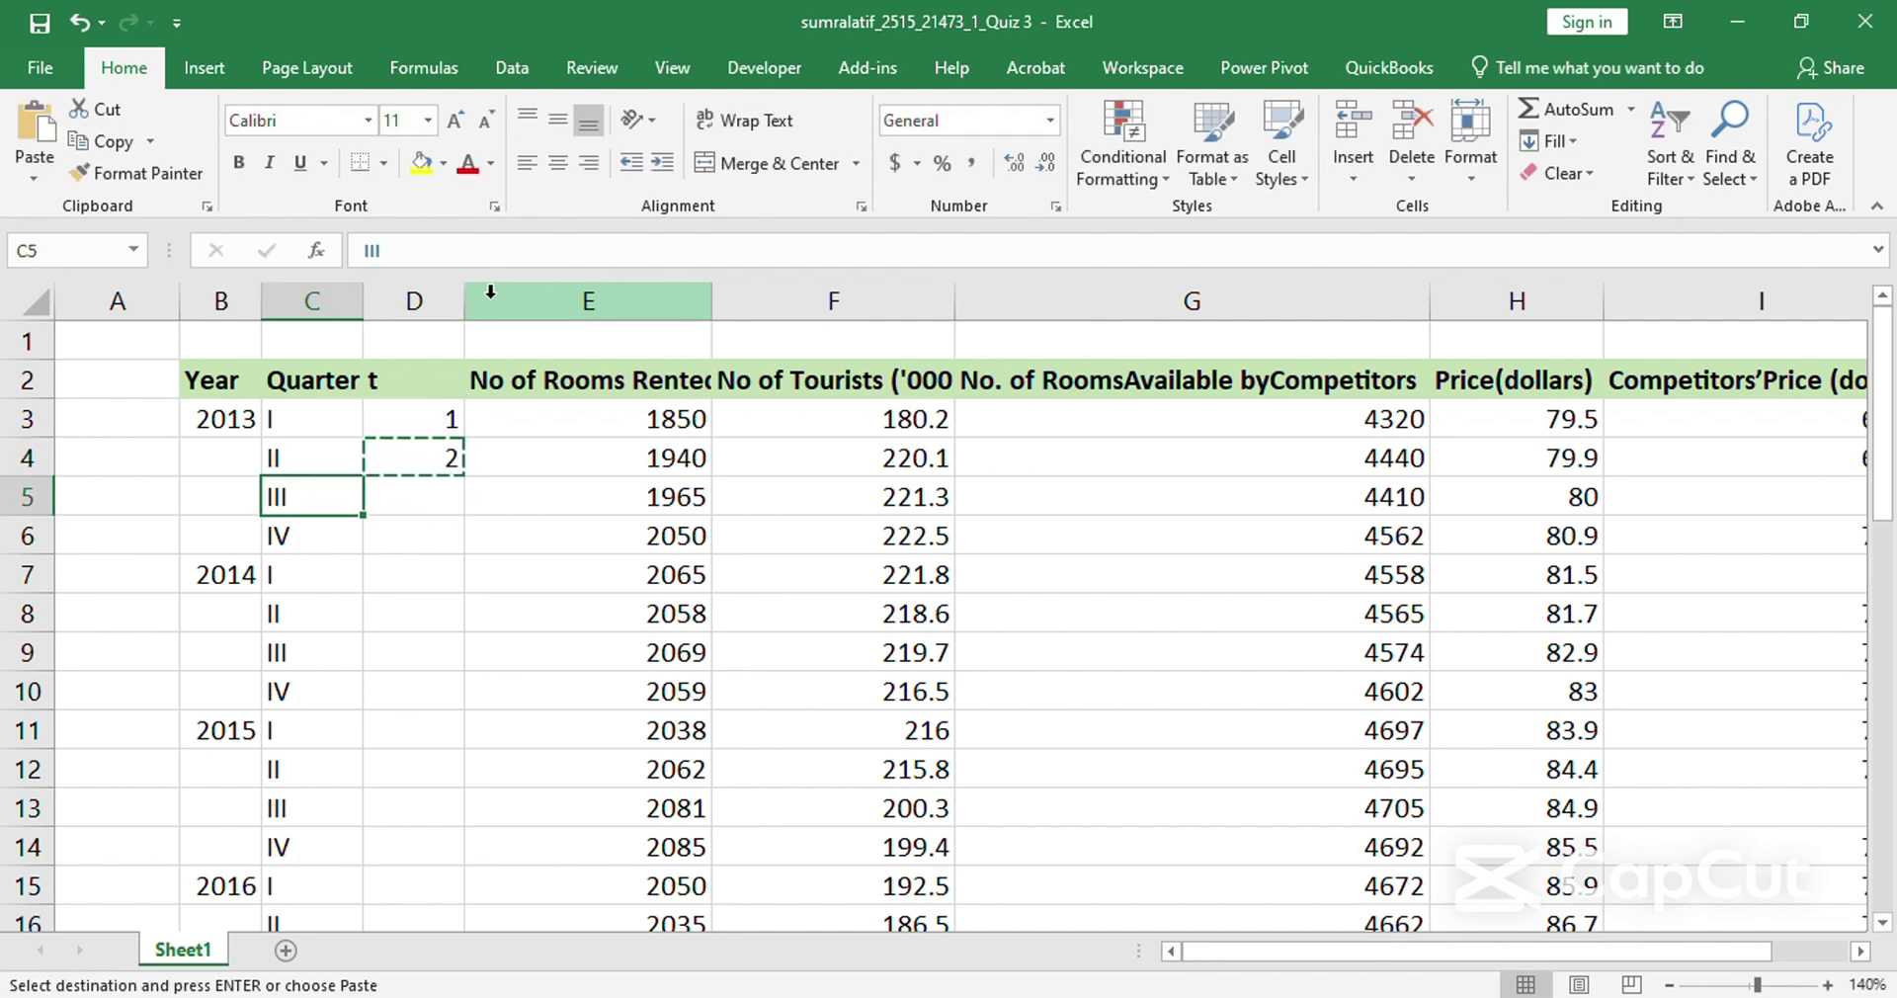
{"action": "key", "text": "ctrl+Down"}
{"action": "key", "text": "Right"}
{"action": "key", "text": "ctrl+shift+Up"}
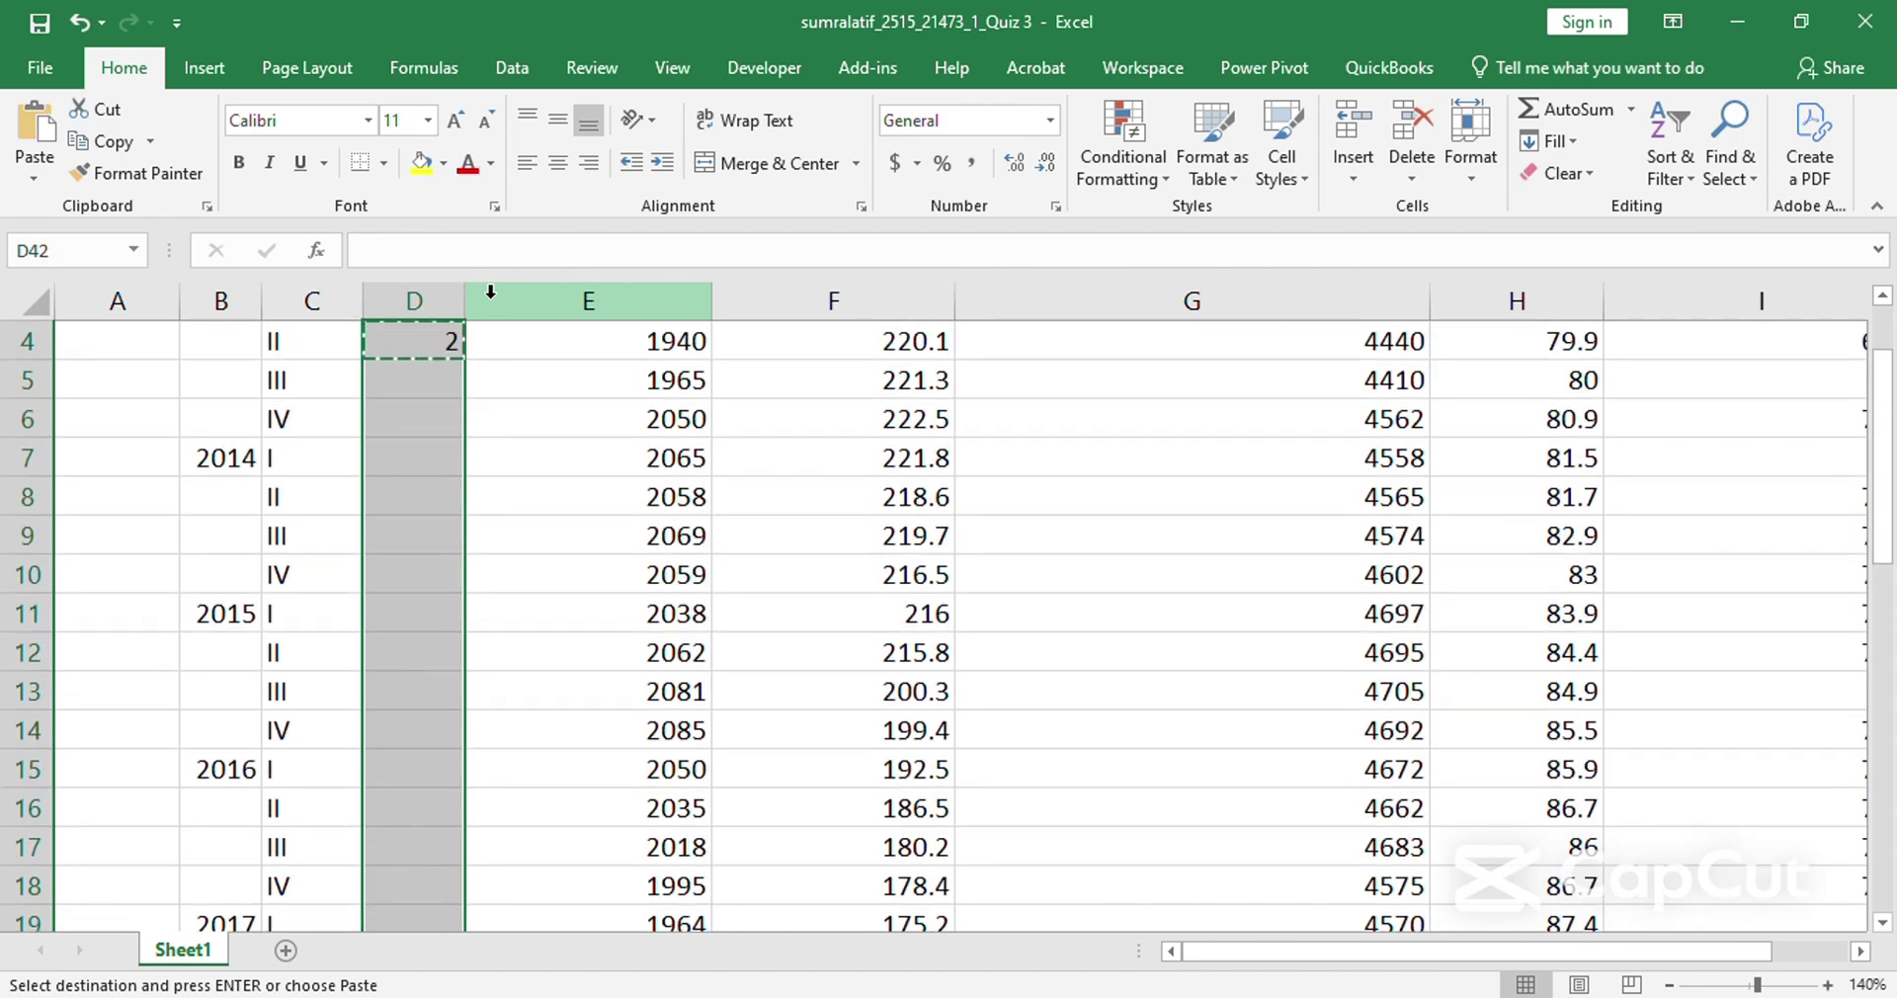
{"action": "key", "text": "Return"}
{"action": "key", "text": "ctrl+Up"}
{"action": "key", "text": "Down"}
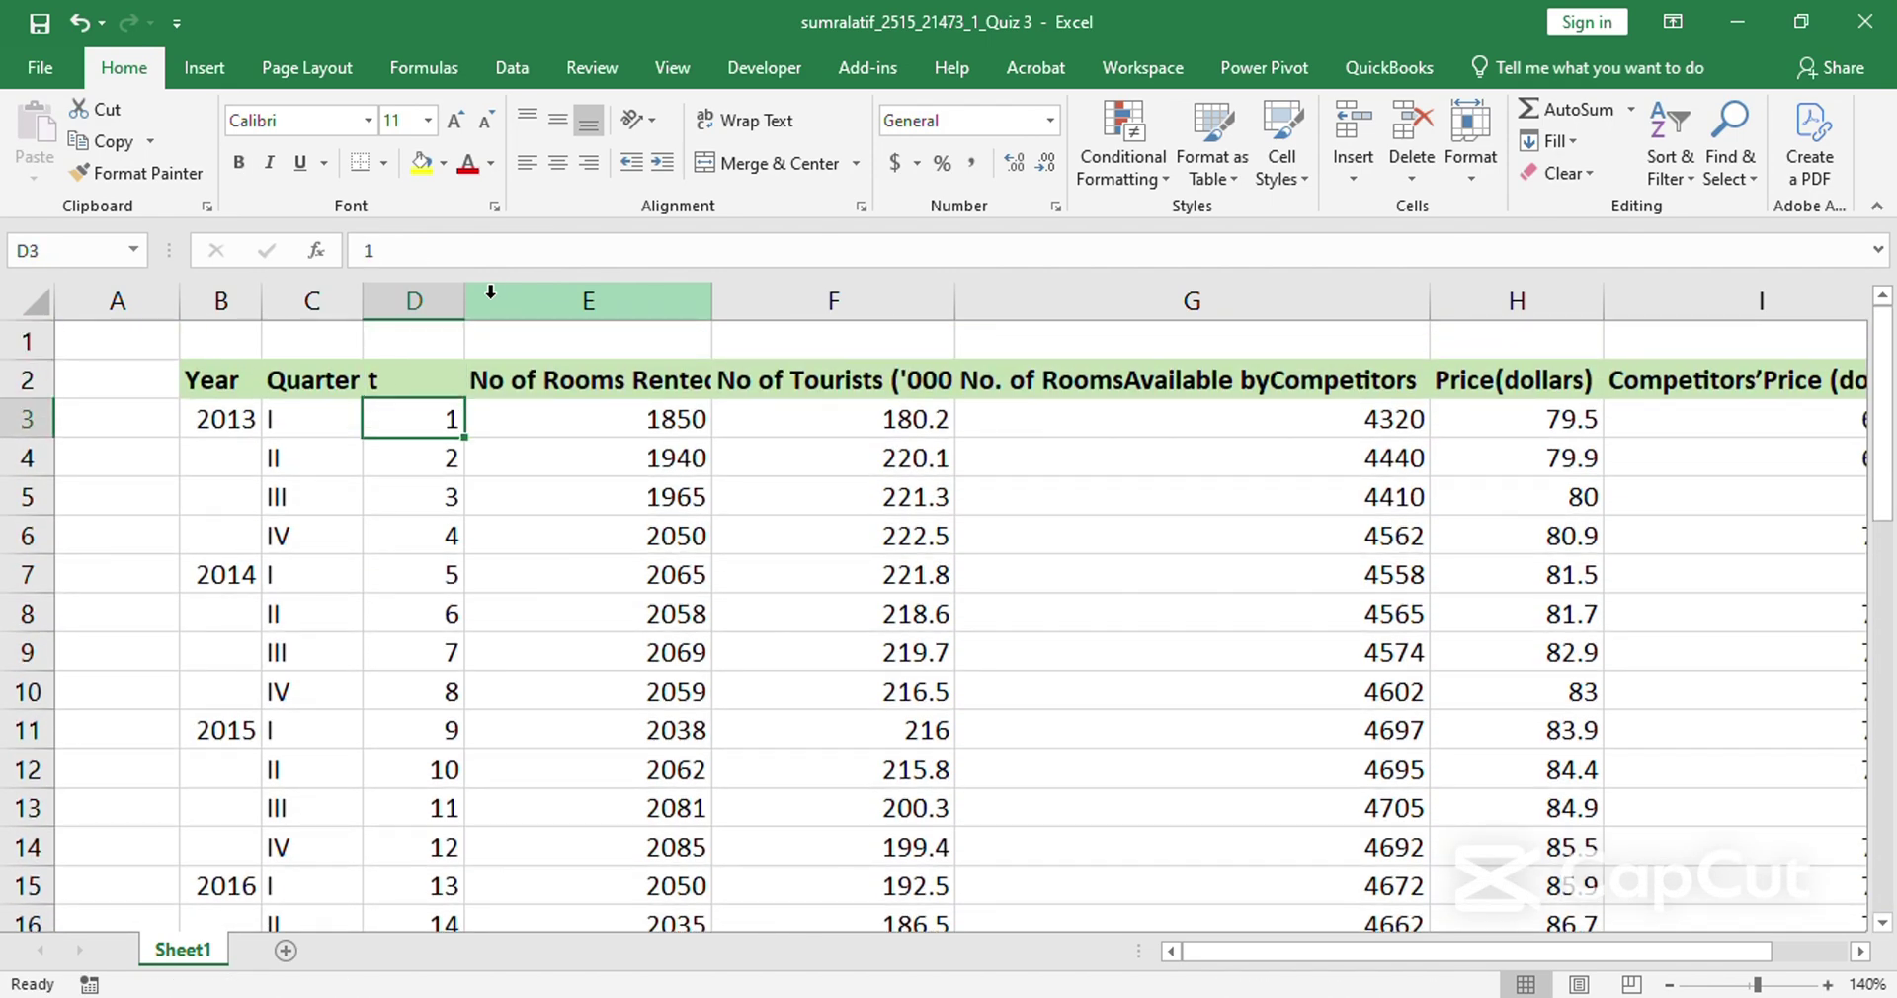
Copy the data range D2:I42, from the t column through Competitors' Price, including the headers.
{"action": "key", "text": "Up"}
{"action": "key", "text": "ctrl+shift+Down"}
{"action": "key", "text": "ctrl+shift+Right"}
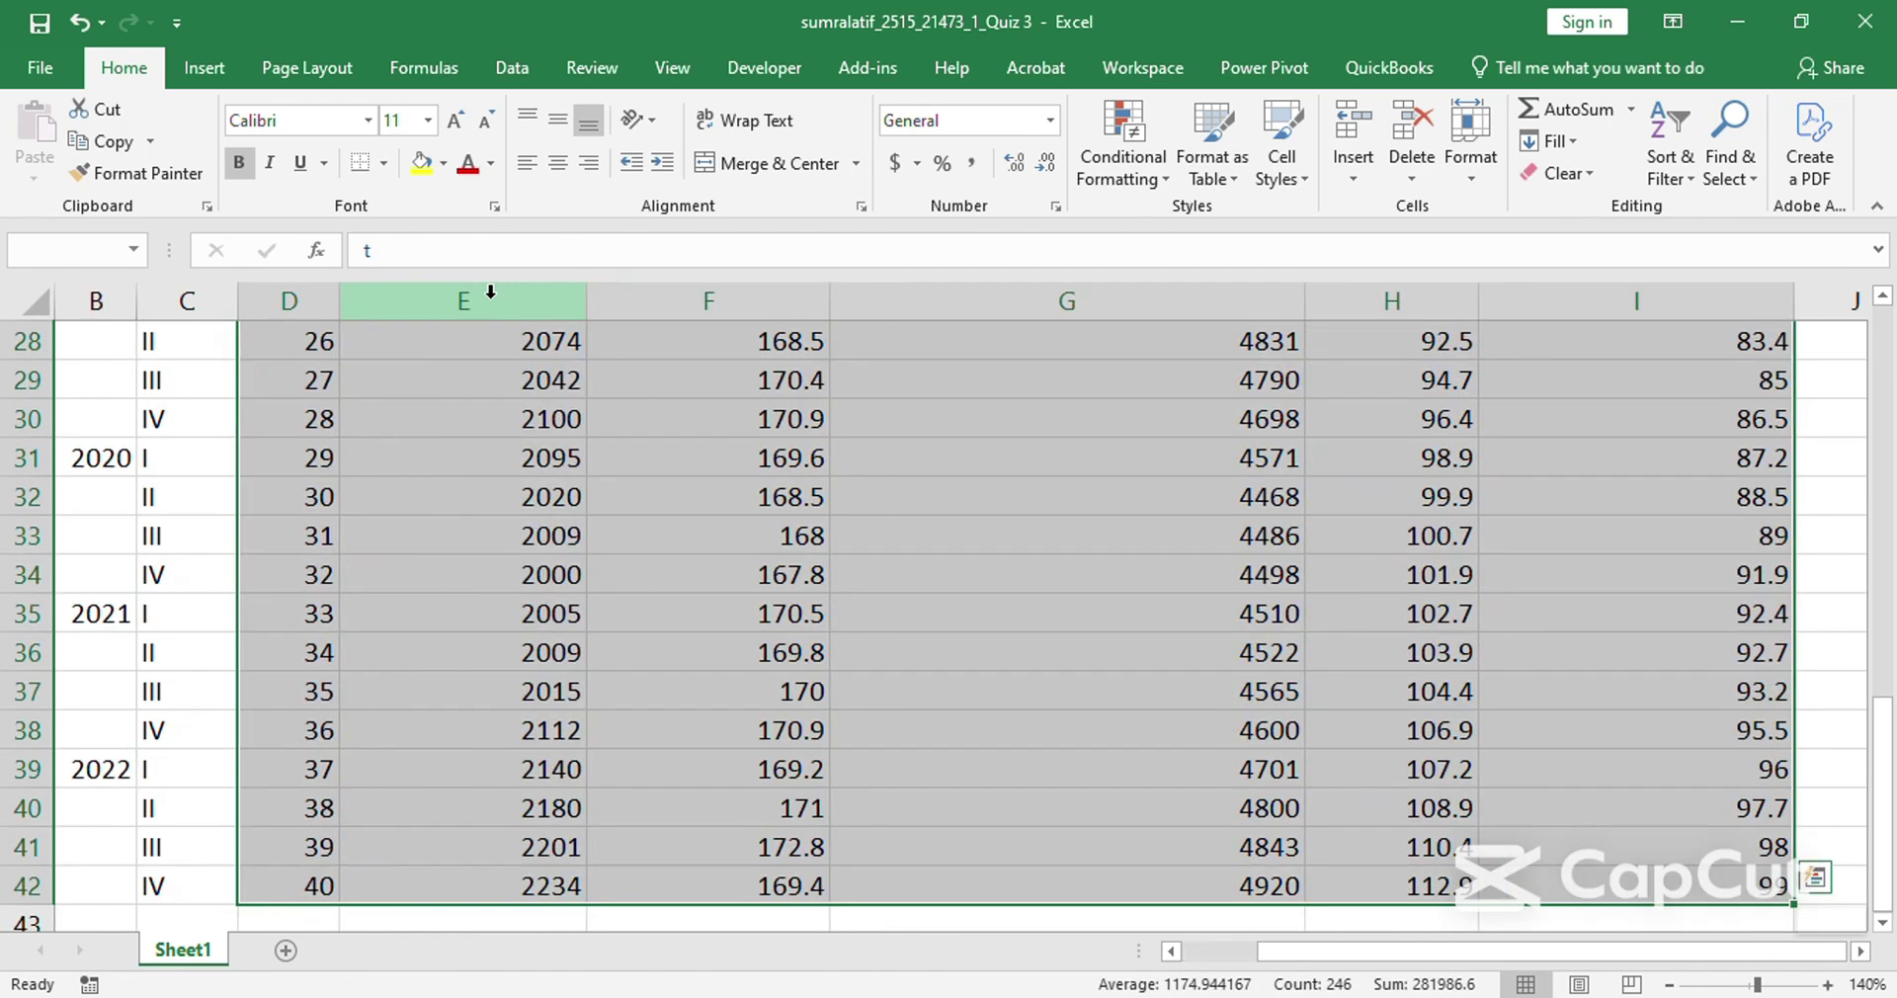
{"action": "key", "text": "ctrl+c"}
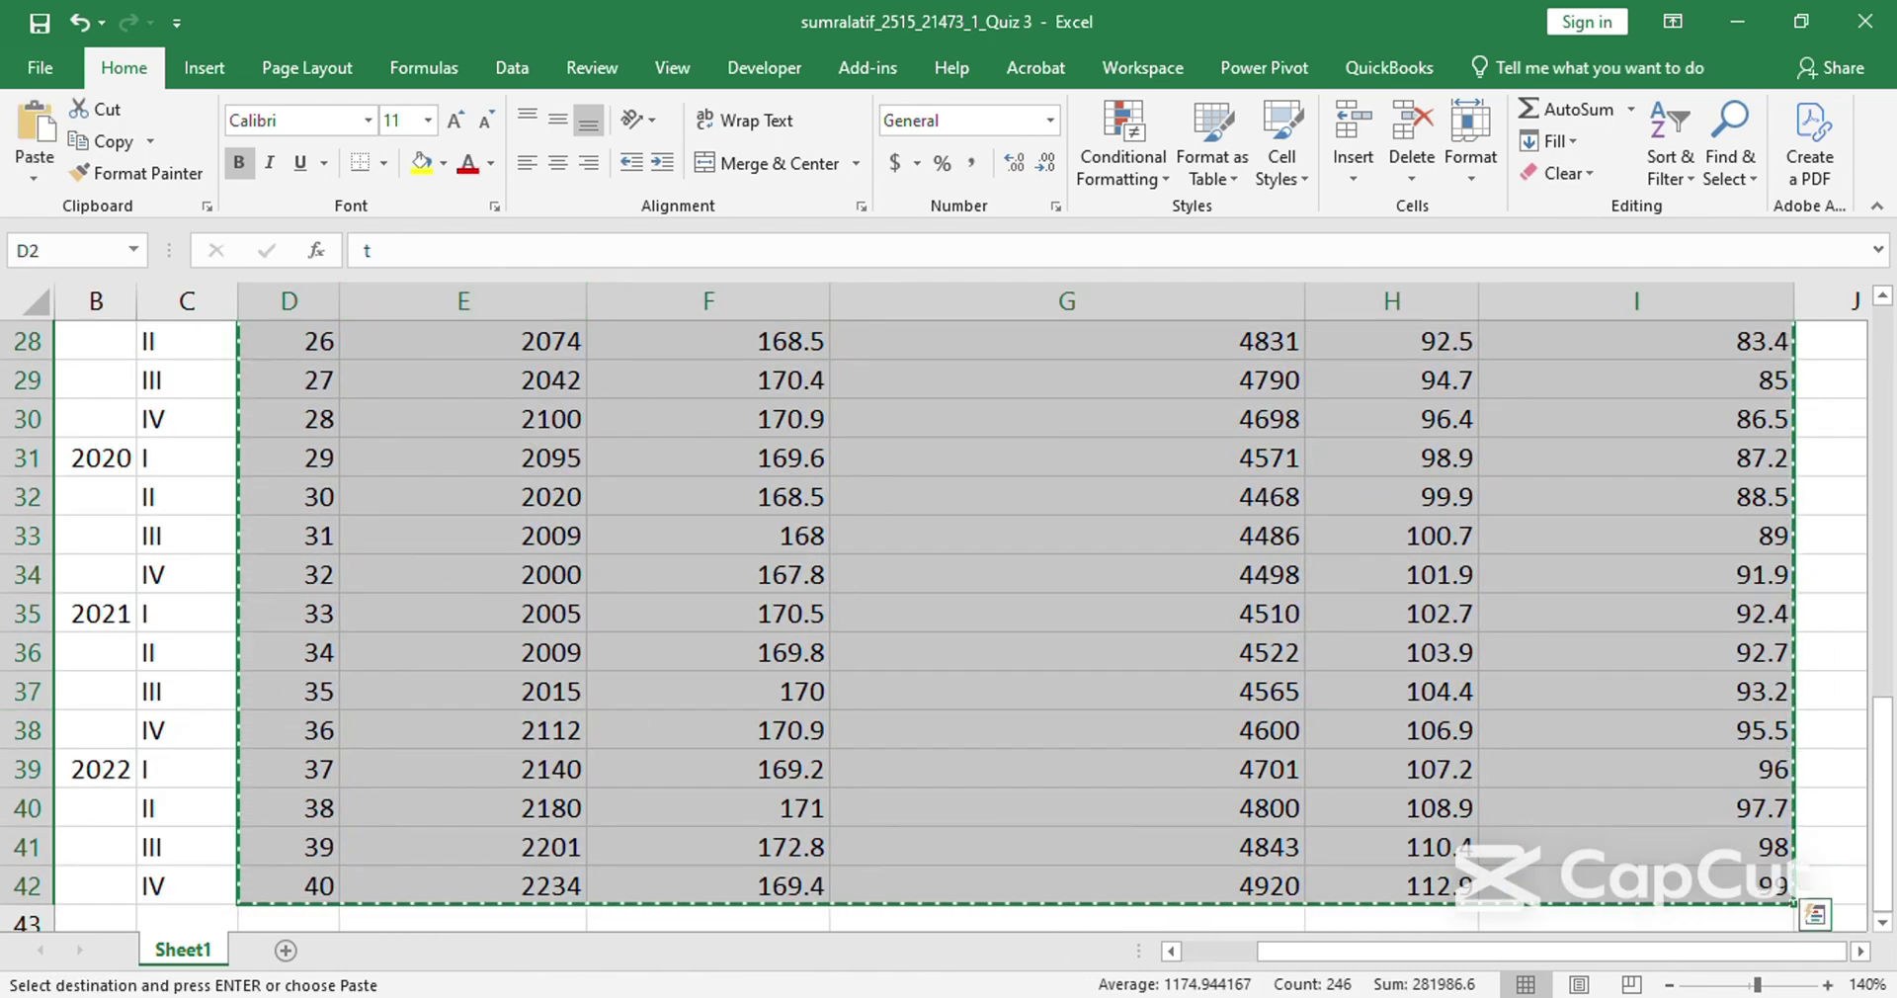
Switch to Stata and begin a formatted log saved as "Quiz Solution" in the Desktop folder.
{"action": "key", "text": "alt+Tab"}
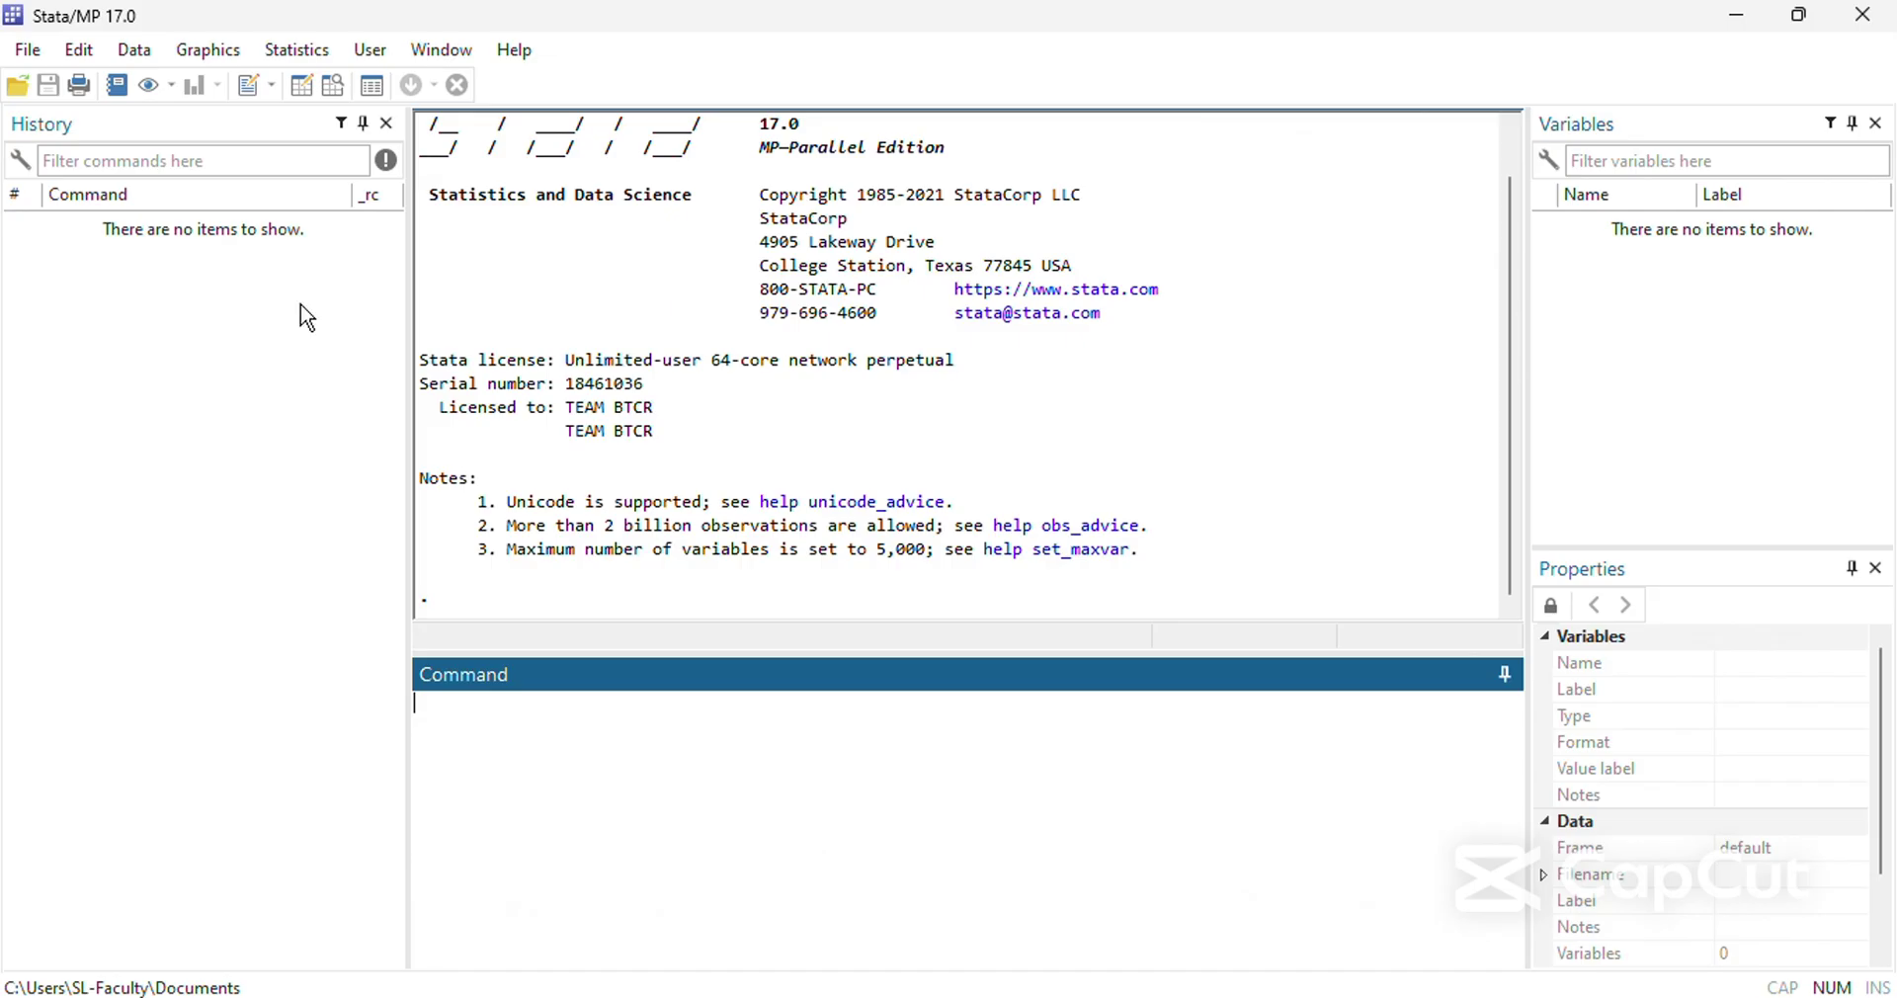
{"action": "left_click", "coordinate": [27, 49]}
{"action": "mouse_move", "coordinate": [280, 338]}
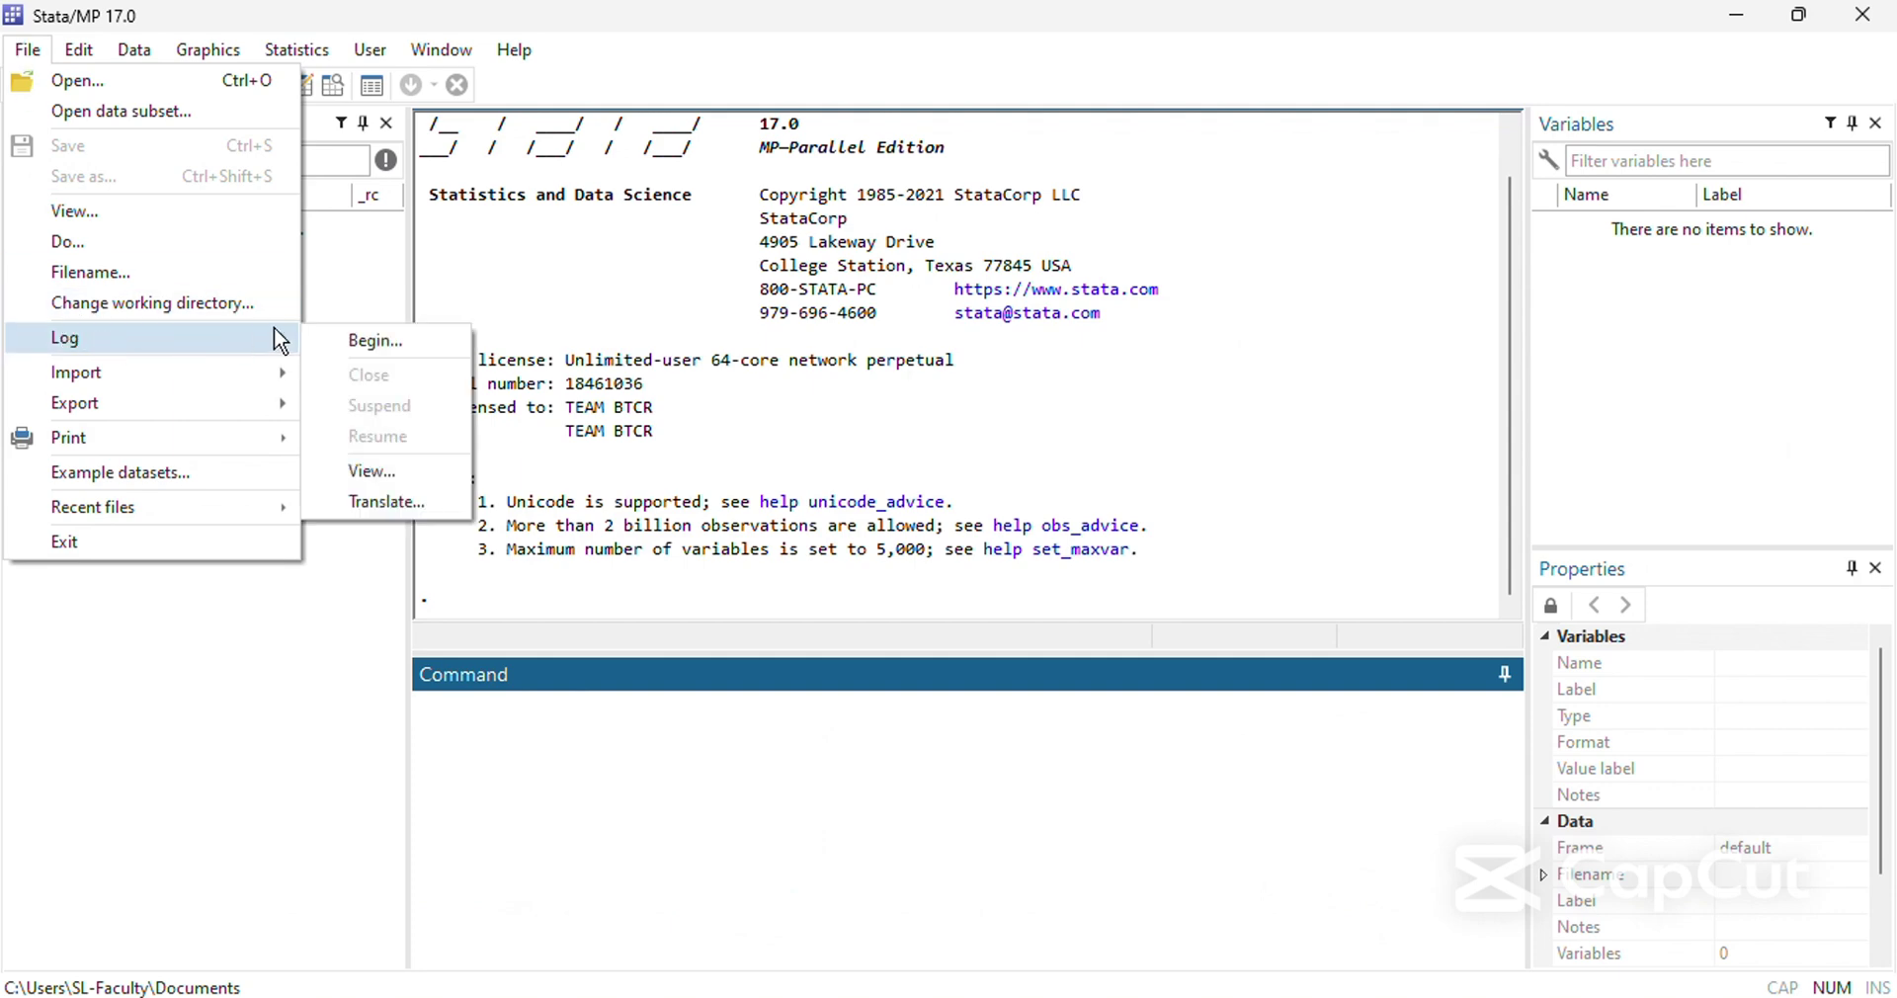
{"action": "left_click", "coordinate": [358, 344]}
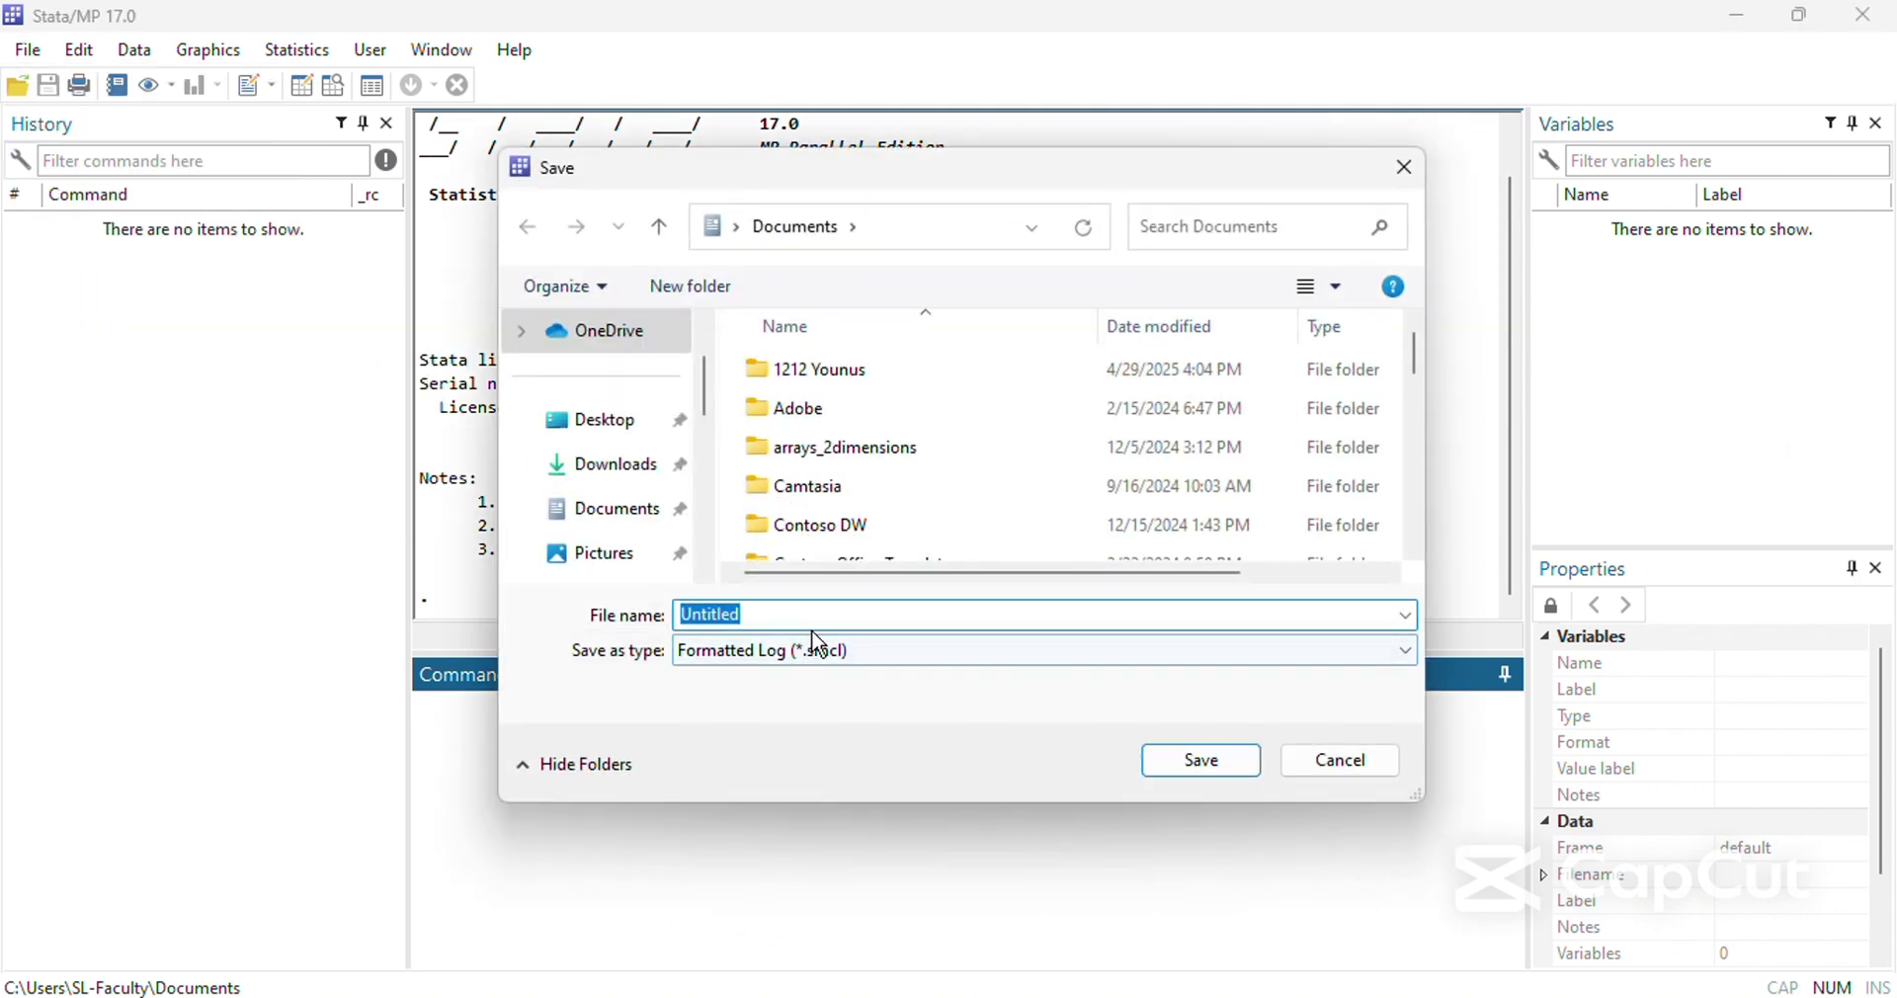
{"action": "type", "text": "Quiz"}
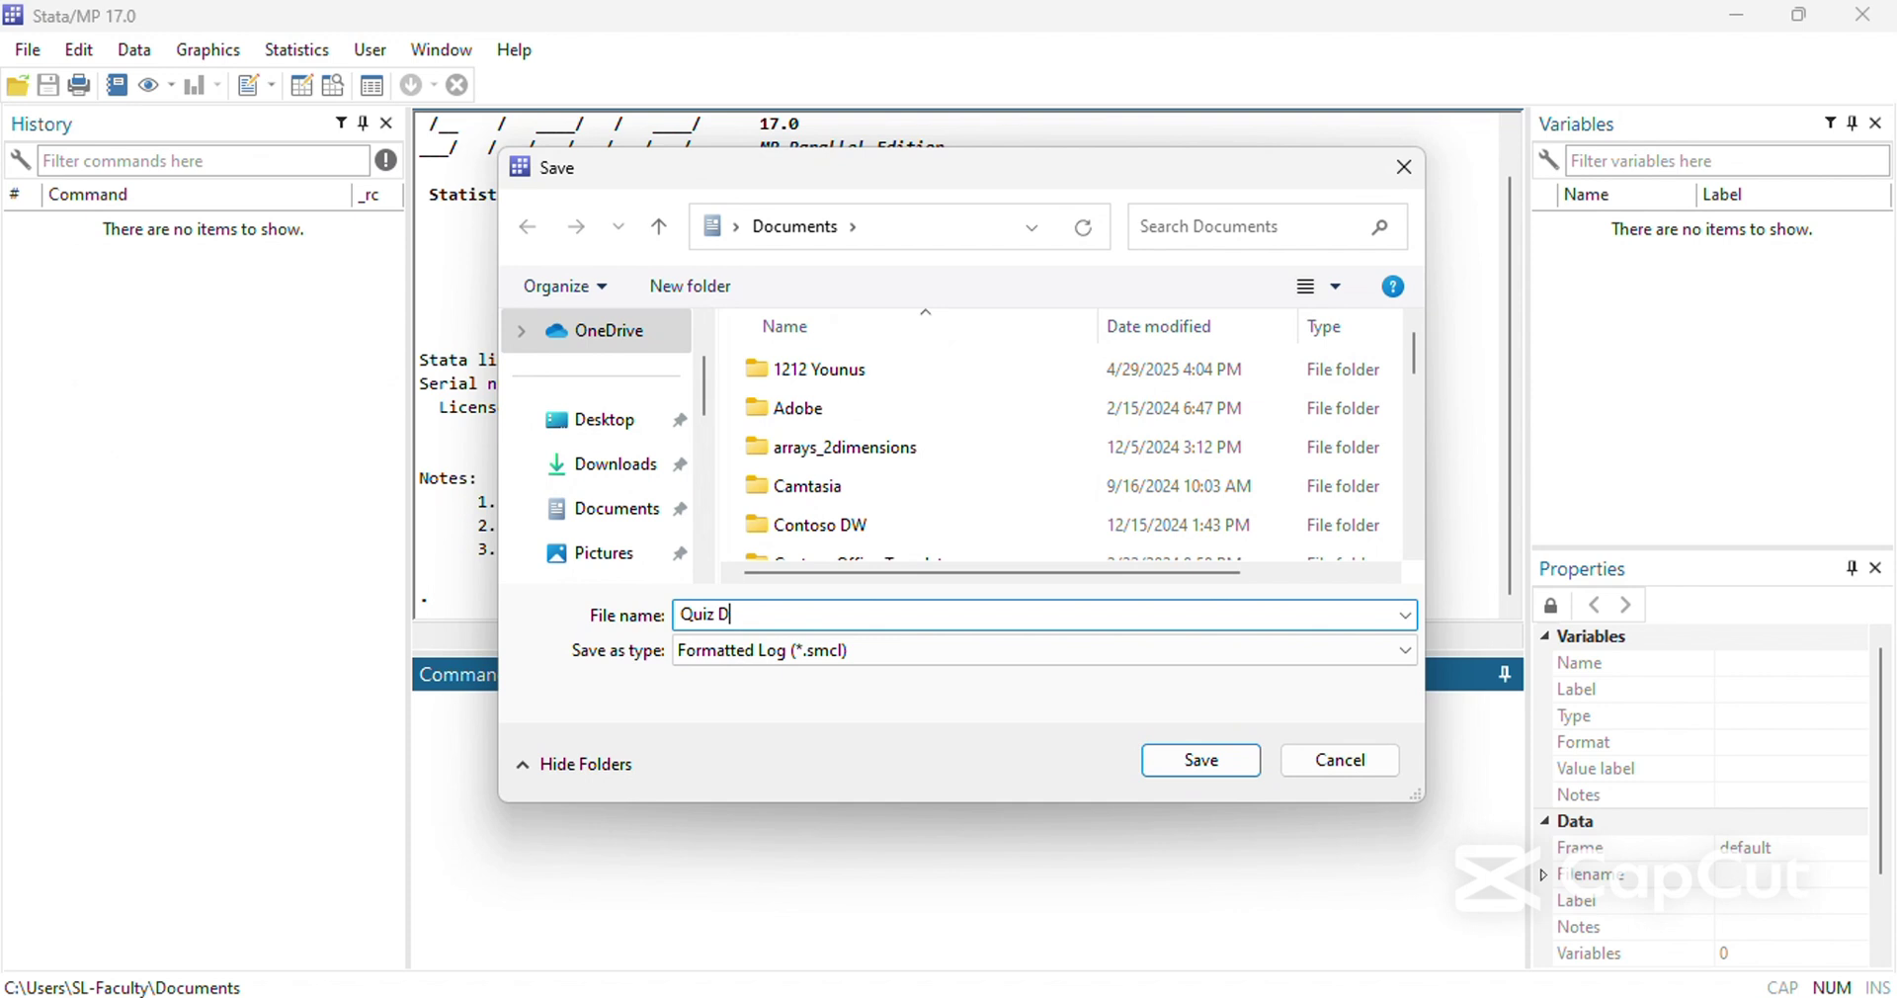
{"action": "type", "text": " Solution"}
{"action": "left_click", "coordinate": [586, 420]}
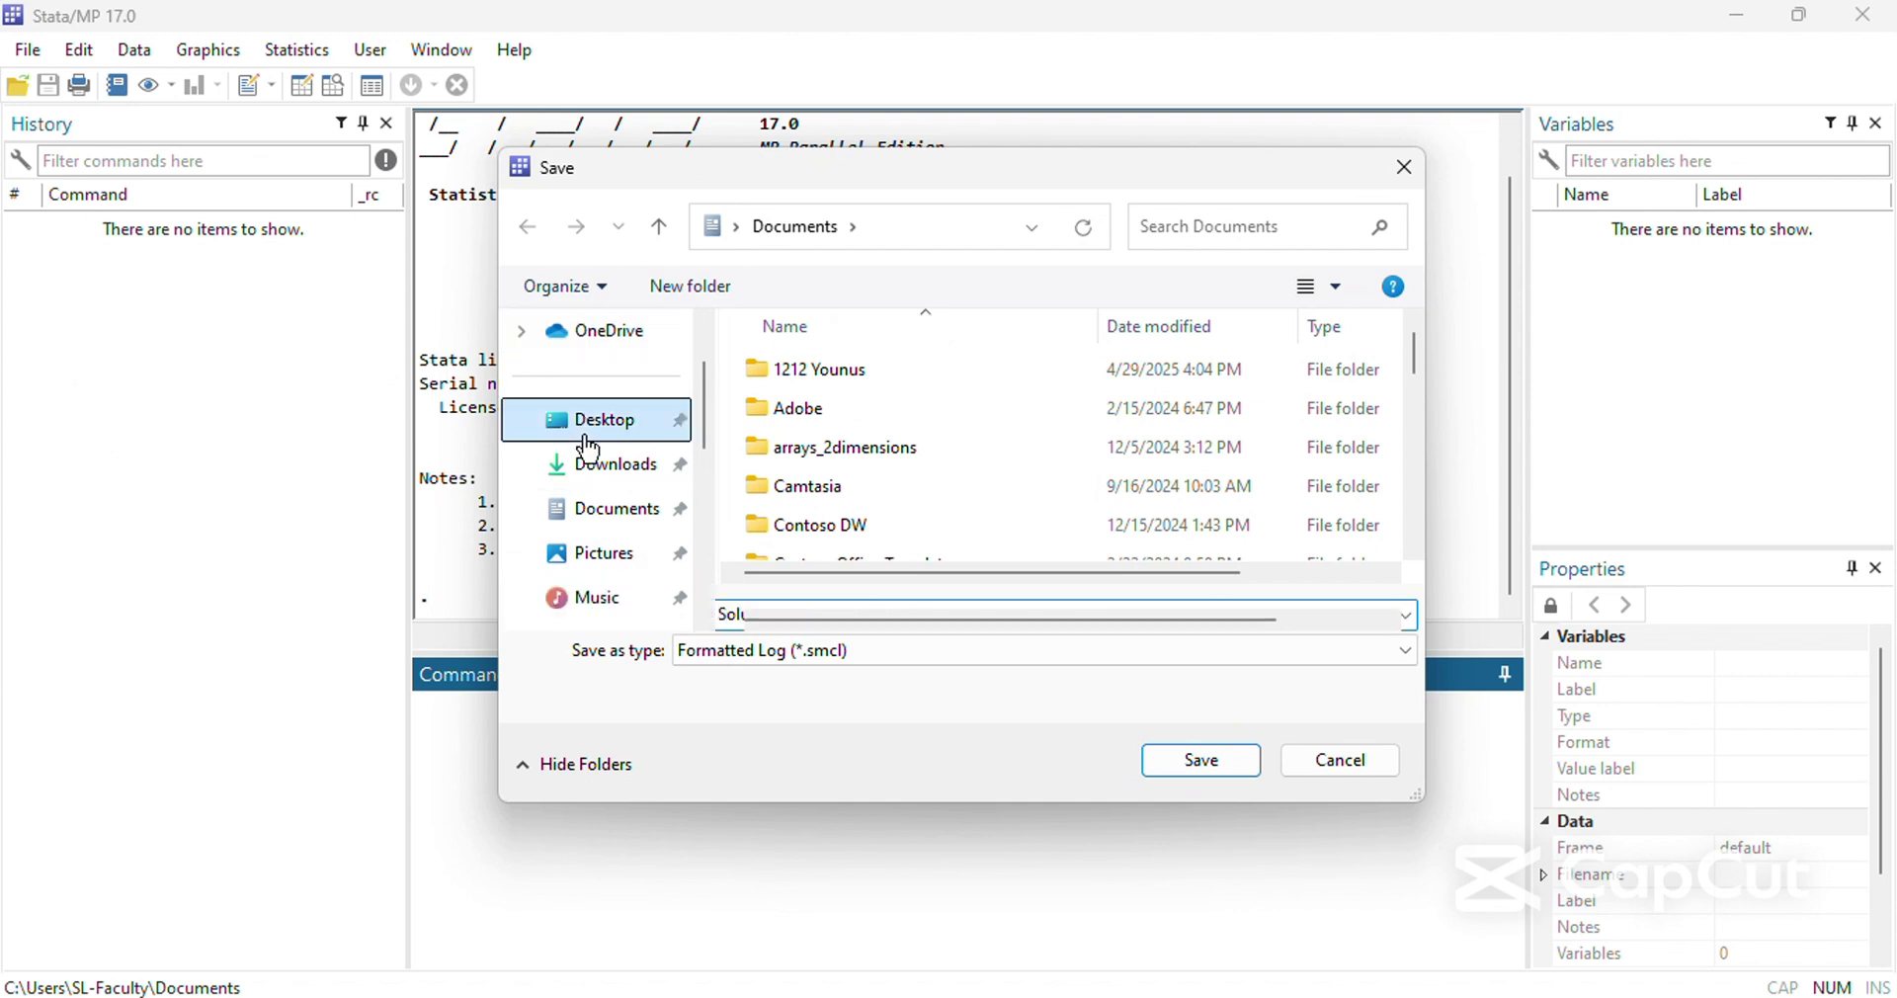
{"action": "left_click", "coordinate": [1223, 770]}
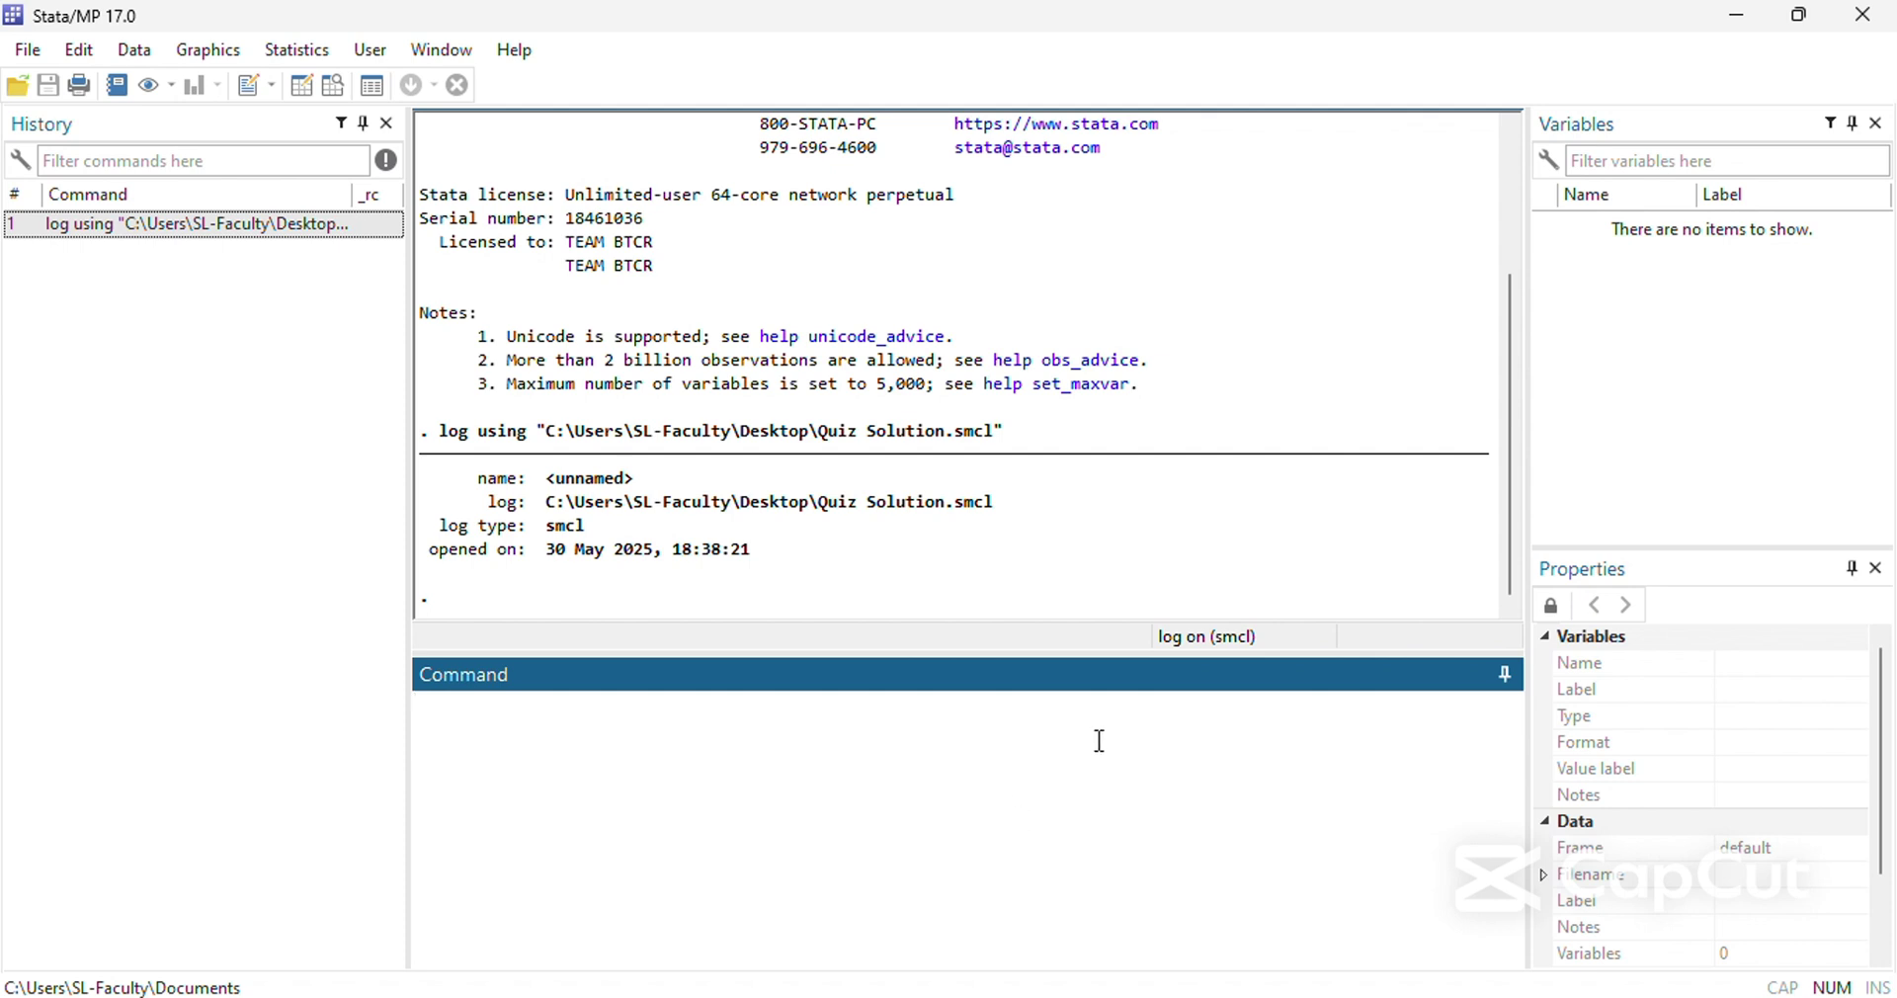
Paste the copied table into Stata's Data Editor, treating the first row as variable names.
{"action": "left_click", "coordinate": [302, 87]}
{"action": "key", "text": "ctrl+v"}
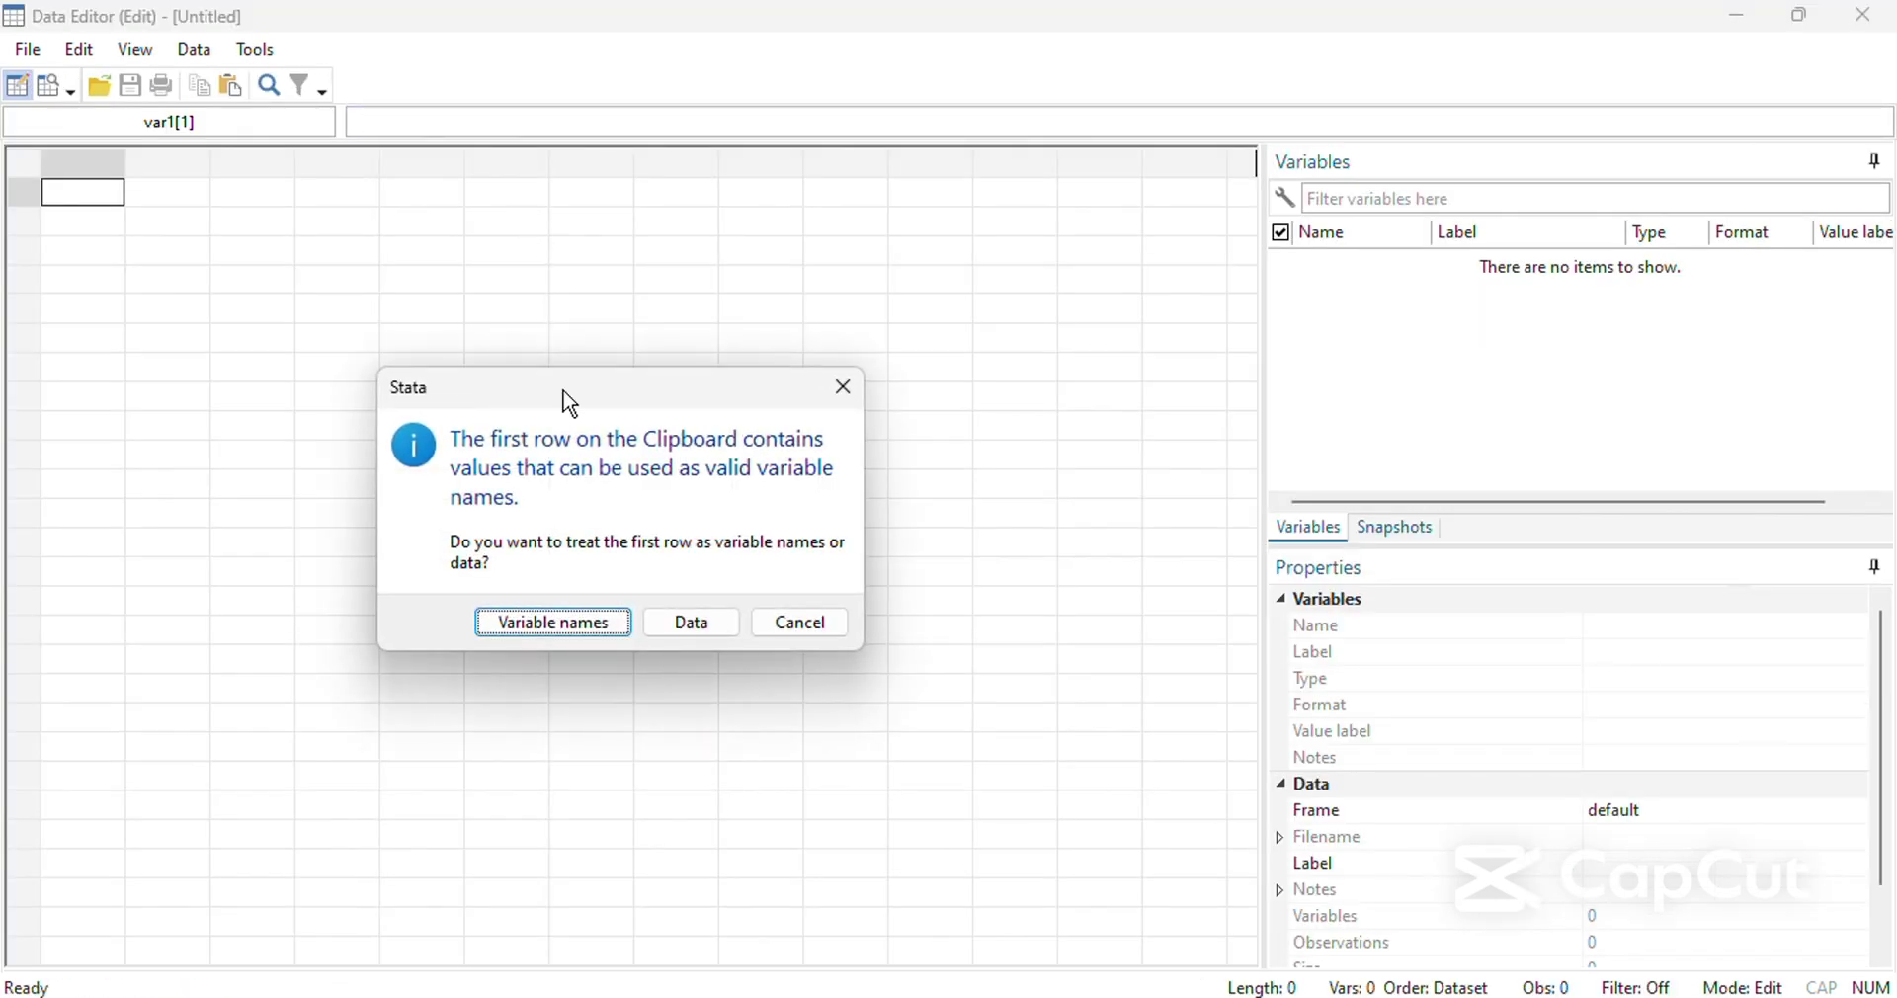
{"action": "left_click", "coordinate": [575, 630]}
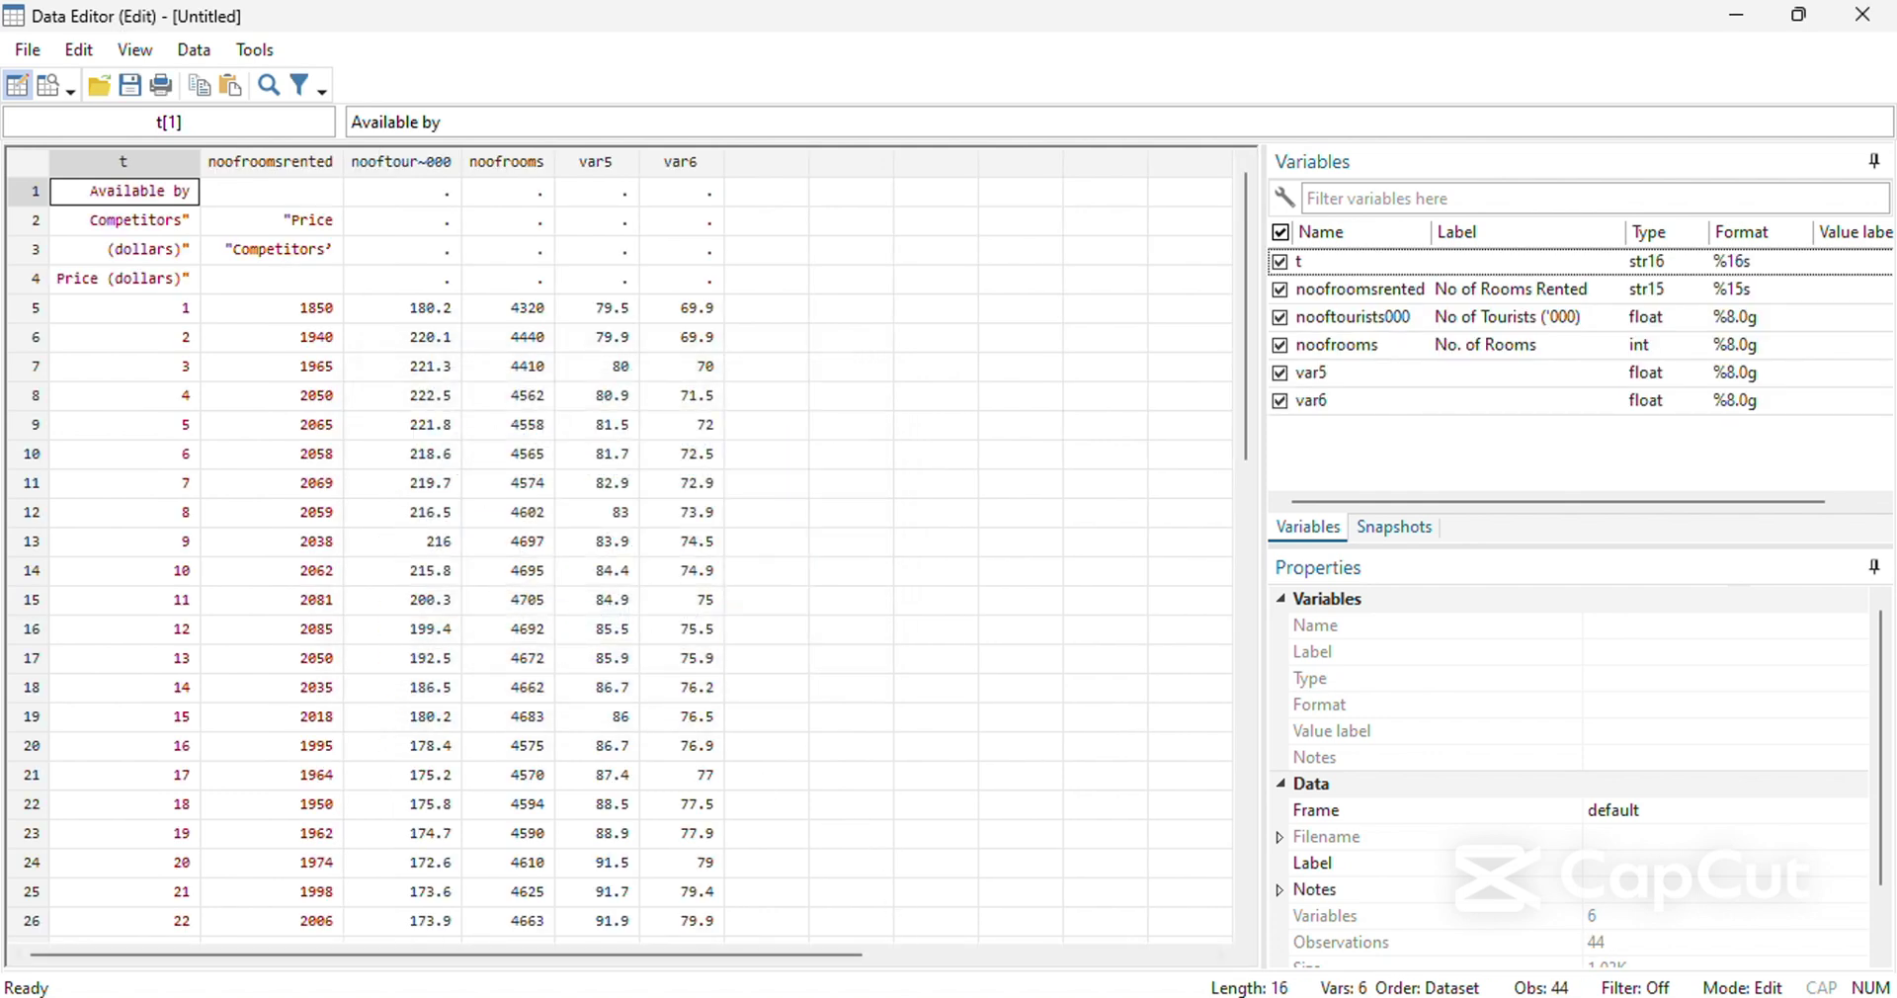
Remove the pasted dataset from Stata's memory with the clear command and return to the Data Editor.
{"action": "mouse_move", "coordinate": [934, 993]}
{"action": "left_click", "coordinate": [863, 971]}
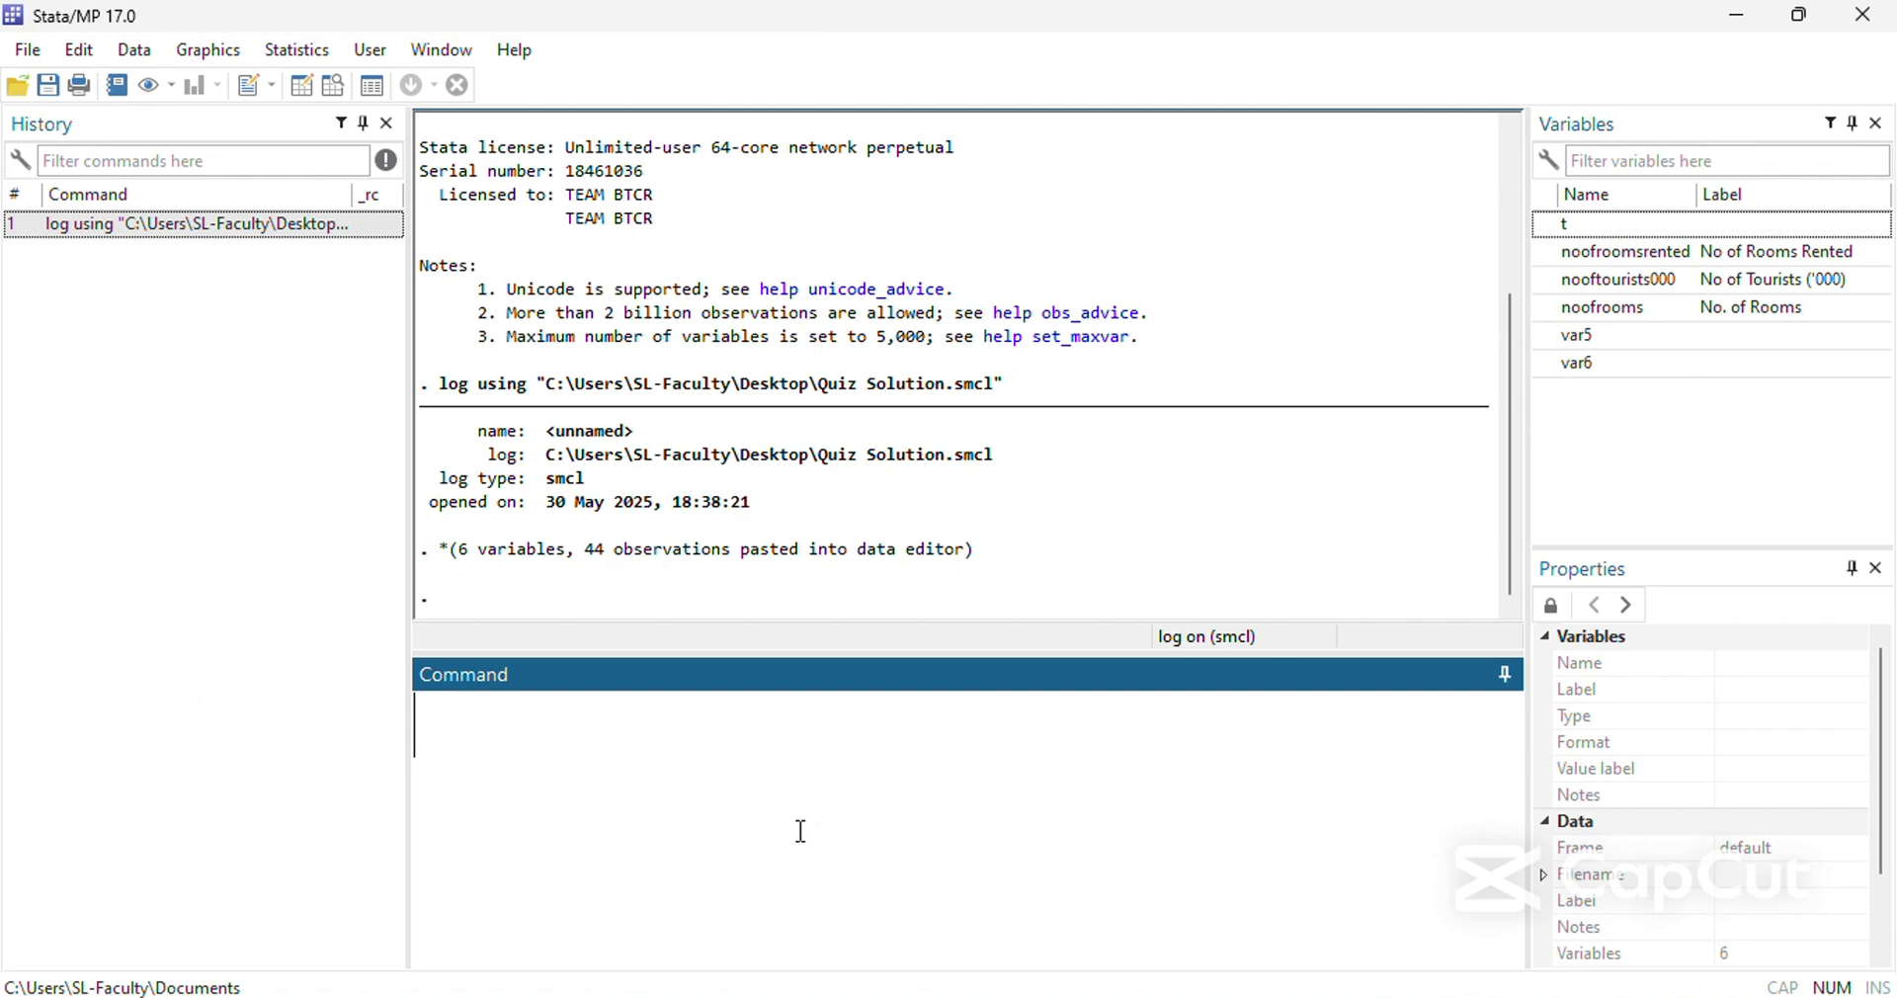
{"action": "type", "text": "clear"}
{"action": "key", "text": "Return"}
{"action": "key", "text": "alt+Tab"}
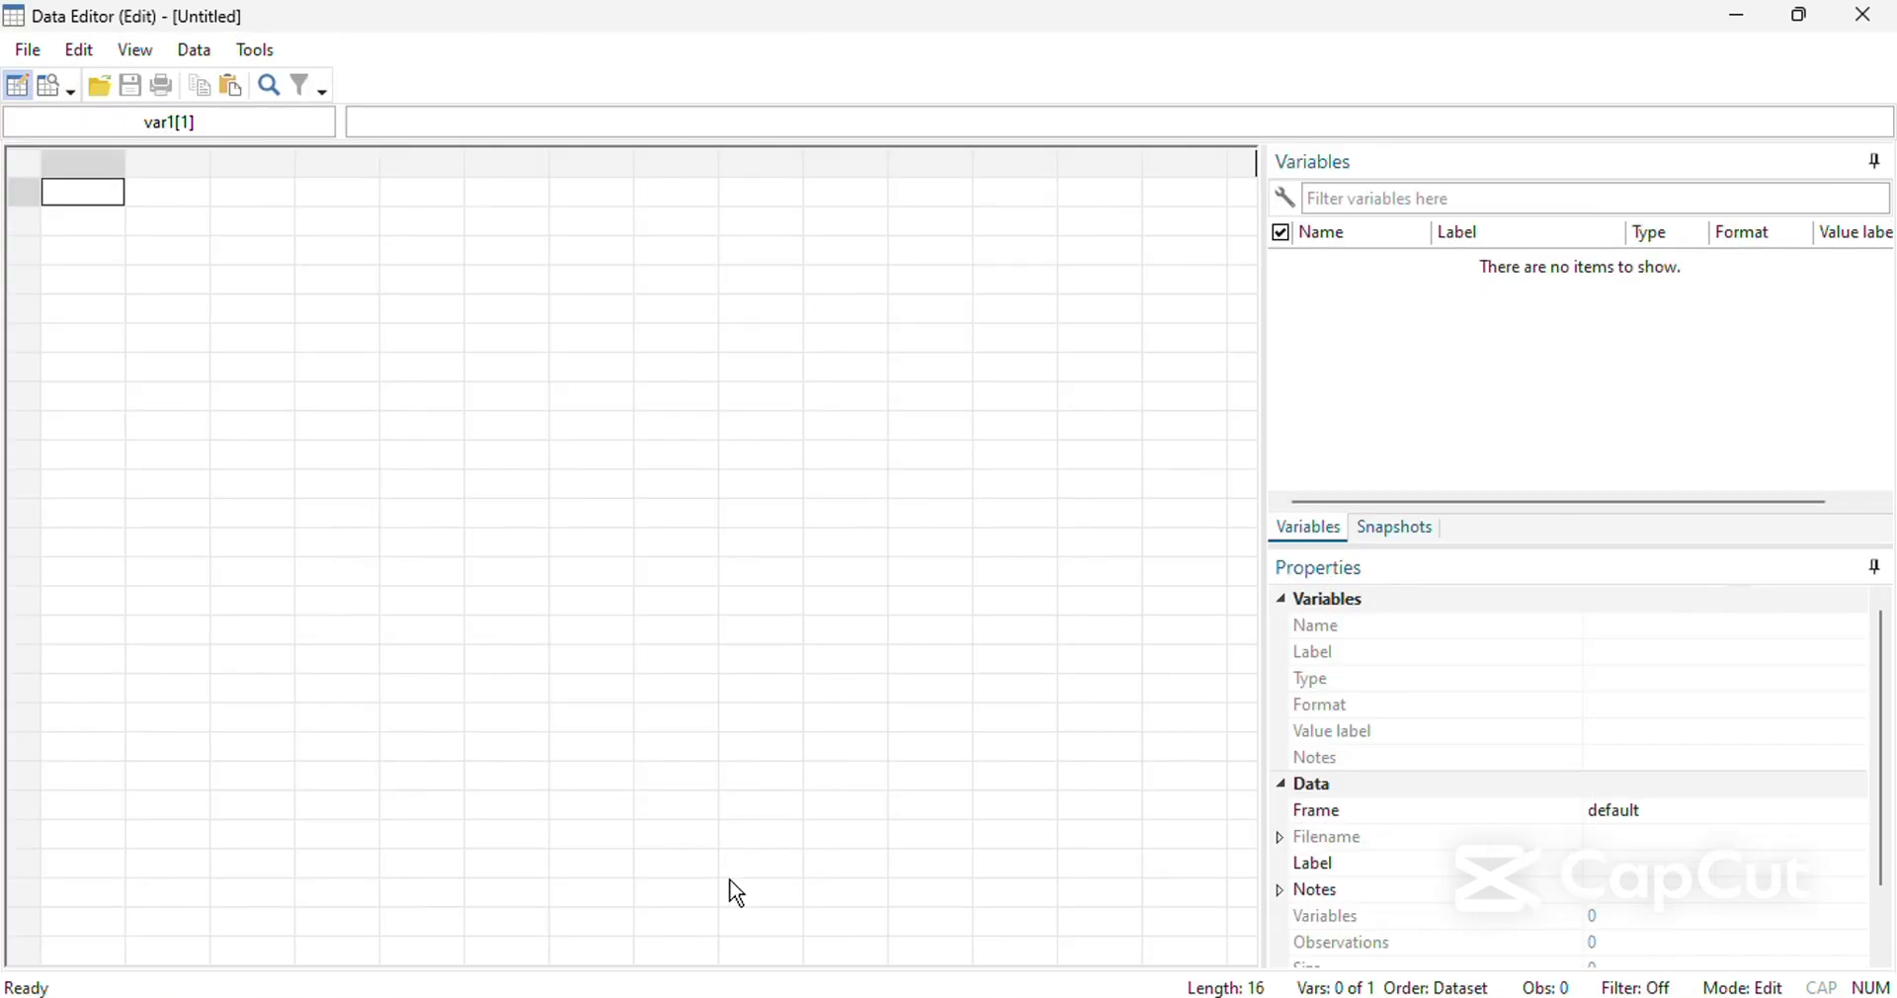
Switch back to the Excel workbook and rename the header in cell E2 to Rooms_Rented.
{"action": "key", "text": "alt+Tab"}
{"action": "scroll", "coordinate": [765, 833], "scroll_direction": "up", "scroll_amount": 9}
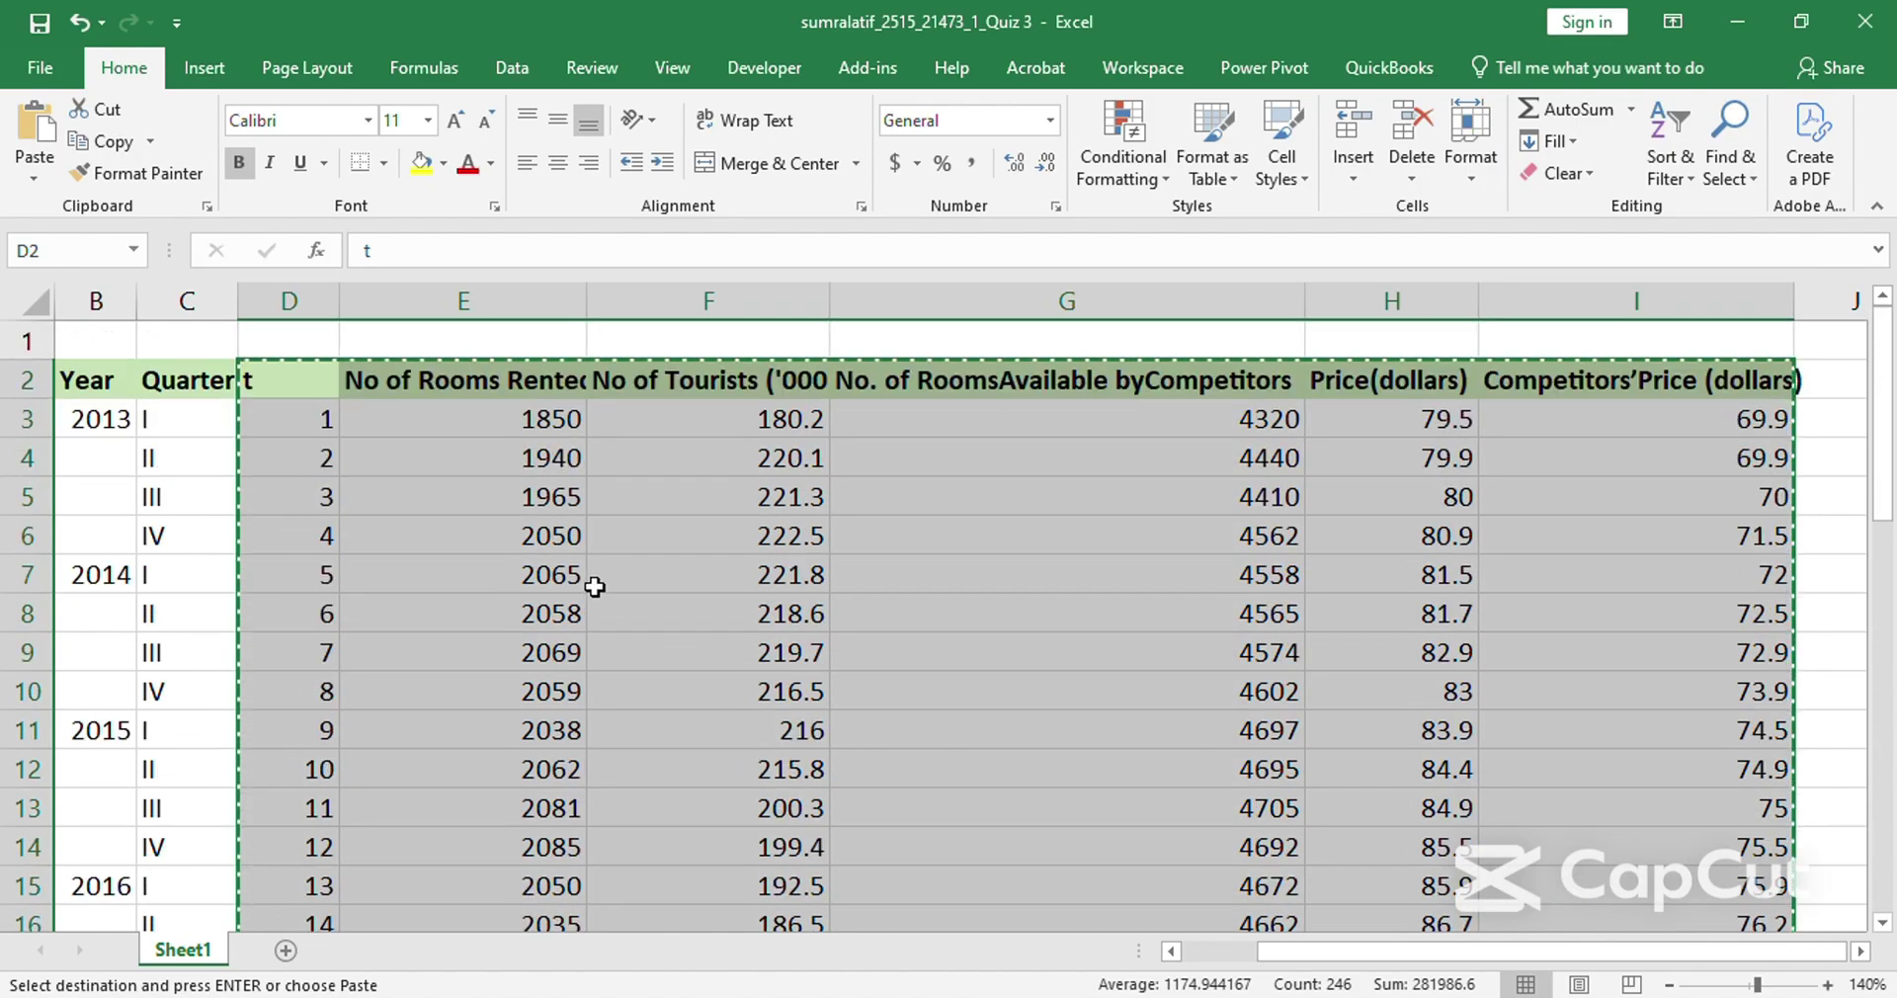
{"action": "left_click", "coordinate": [476, 390]}
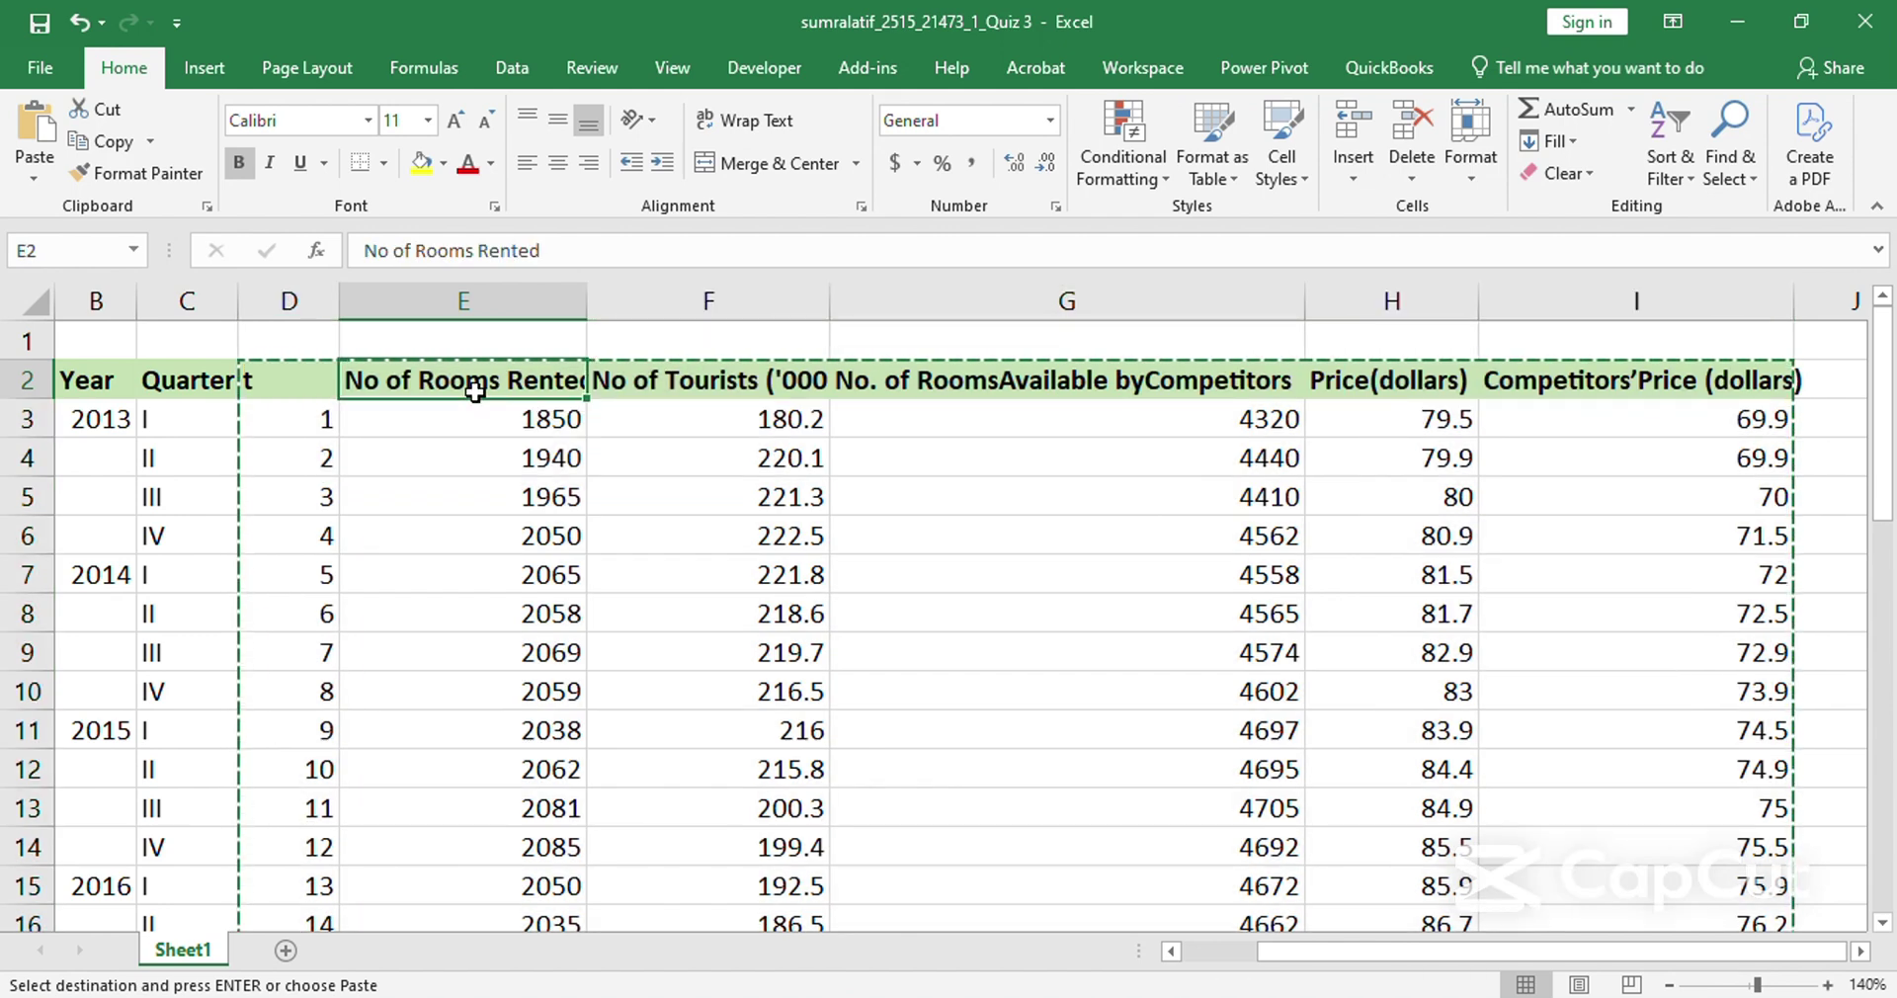
{"action": "type", "text": "Rooms"}
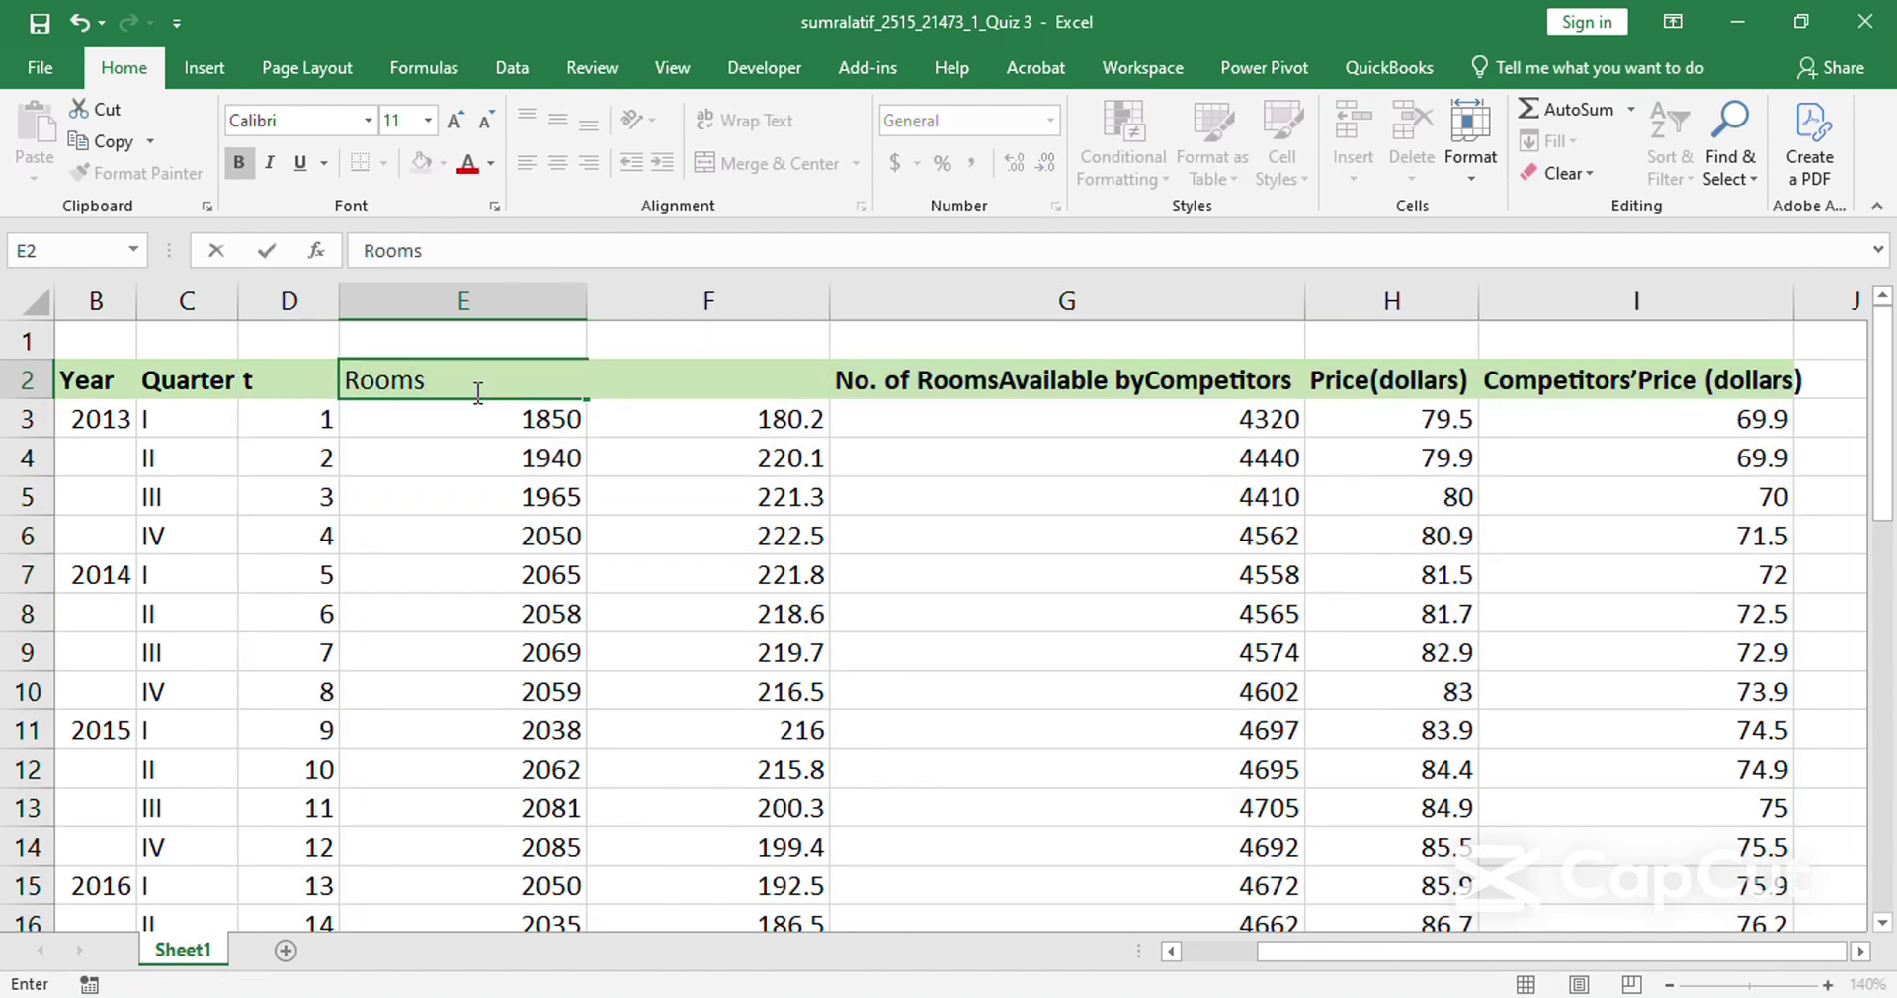
{"action": "type", "text": "_Rented"}
{"action": "key", "text": "Return"}
Rename the header in cell F2 to No_of_Tourists and select the header cell G2.
{"action": "key", "text": "Up"}
{"action": "key", "text": "Right"}
{"action": "key", "text": "F2"}
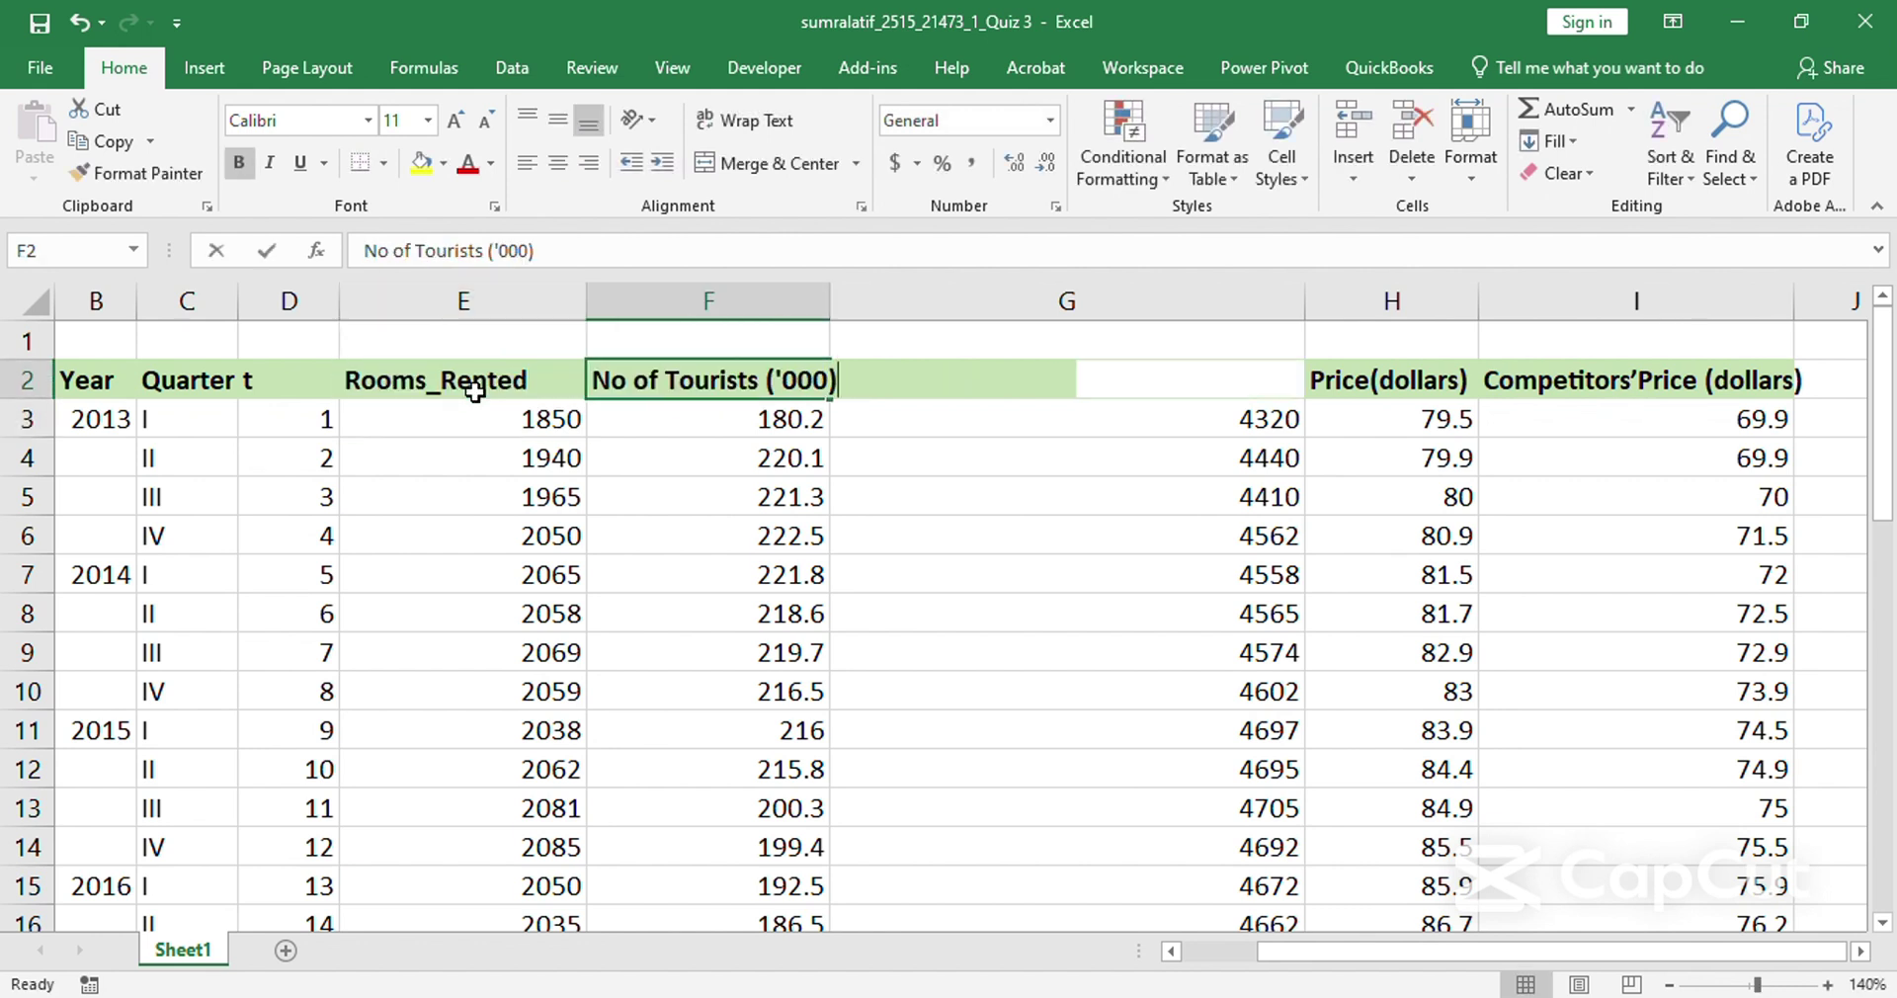
{"action": "key", "text": "BackSpace"}
{"action": "key", "text": "BackSpace"}
{"action": "key", "text": "BackSpace"}
{"action": "key", "text": "BackSpace"}
{"action": "key", "text": "BackSpace"}
{"action": "key", "text": "BackSpace"}
{"action": "key", "text": "BackSpace"}
{"action": "key", "text": "BackSpace"}
{"action": "key", "text": "BackSpace"}
{"action": "key", "text": "BackSpace"}
{"action": "key", "text": "BackSpace"}
{"action": "key", "text": "BackSpace"}
{"action": "key", "text": "BackSpace"}
{"action": "key", "text": "BackSpace"}
{"action": "key", "text": "BackSpace"}
{"action": "key", "text": "BackSpace"}
{"action": "key", "text": "BackSpace"}
{"action": "key", "text": "BackSpace"}
{"action": "key", "text": "BackSpace"}
{"action": "type", "text": "_of_"}
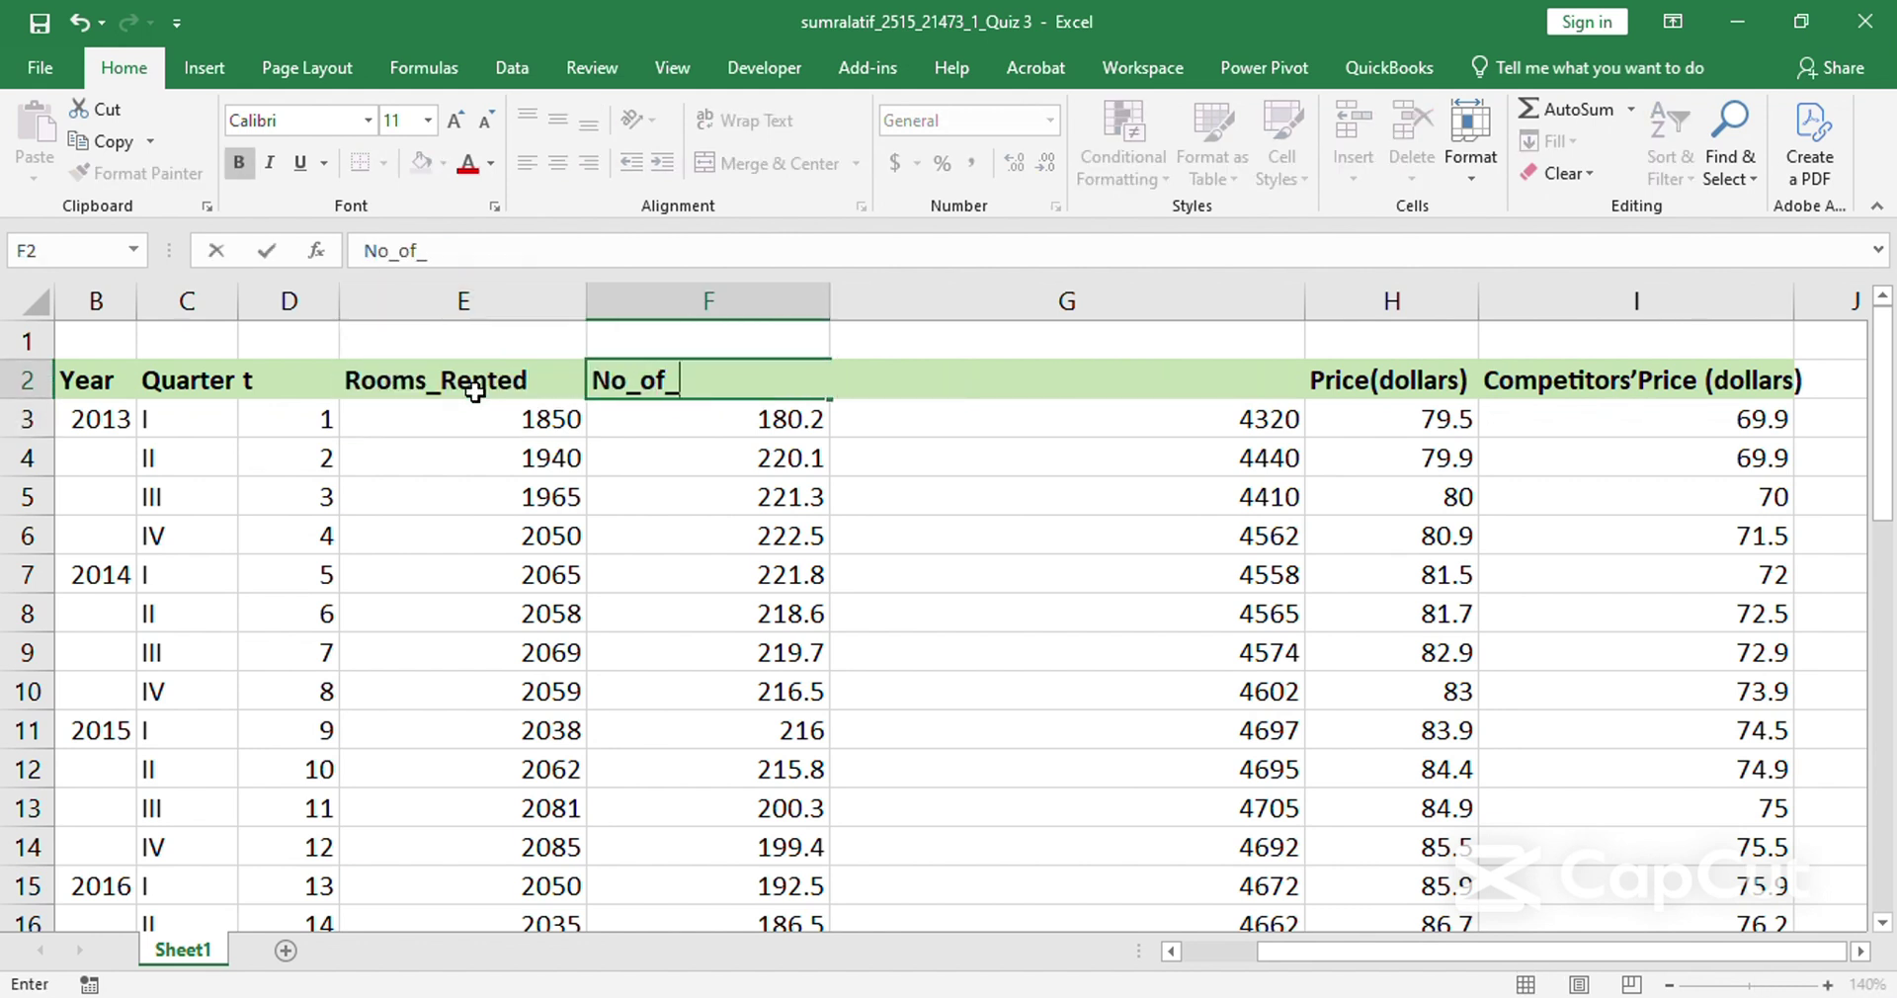
{"action": "type", "text": "Tourists"}
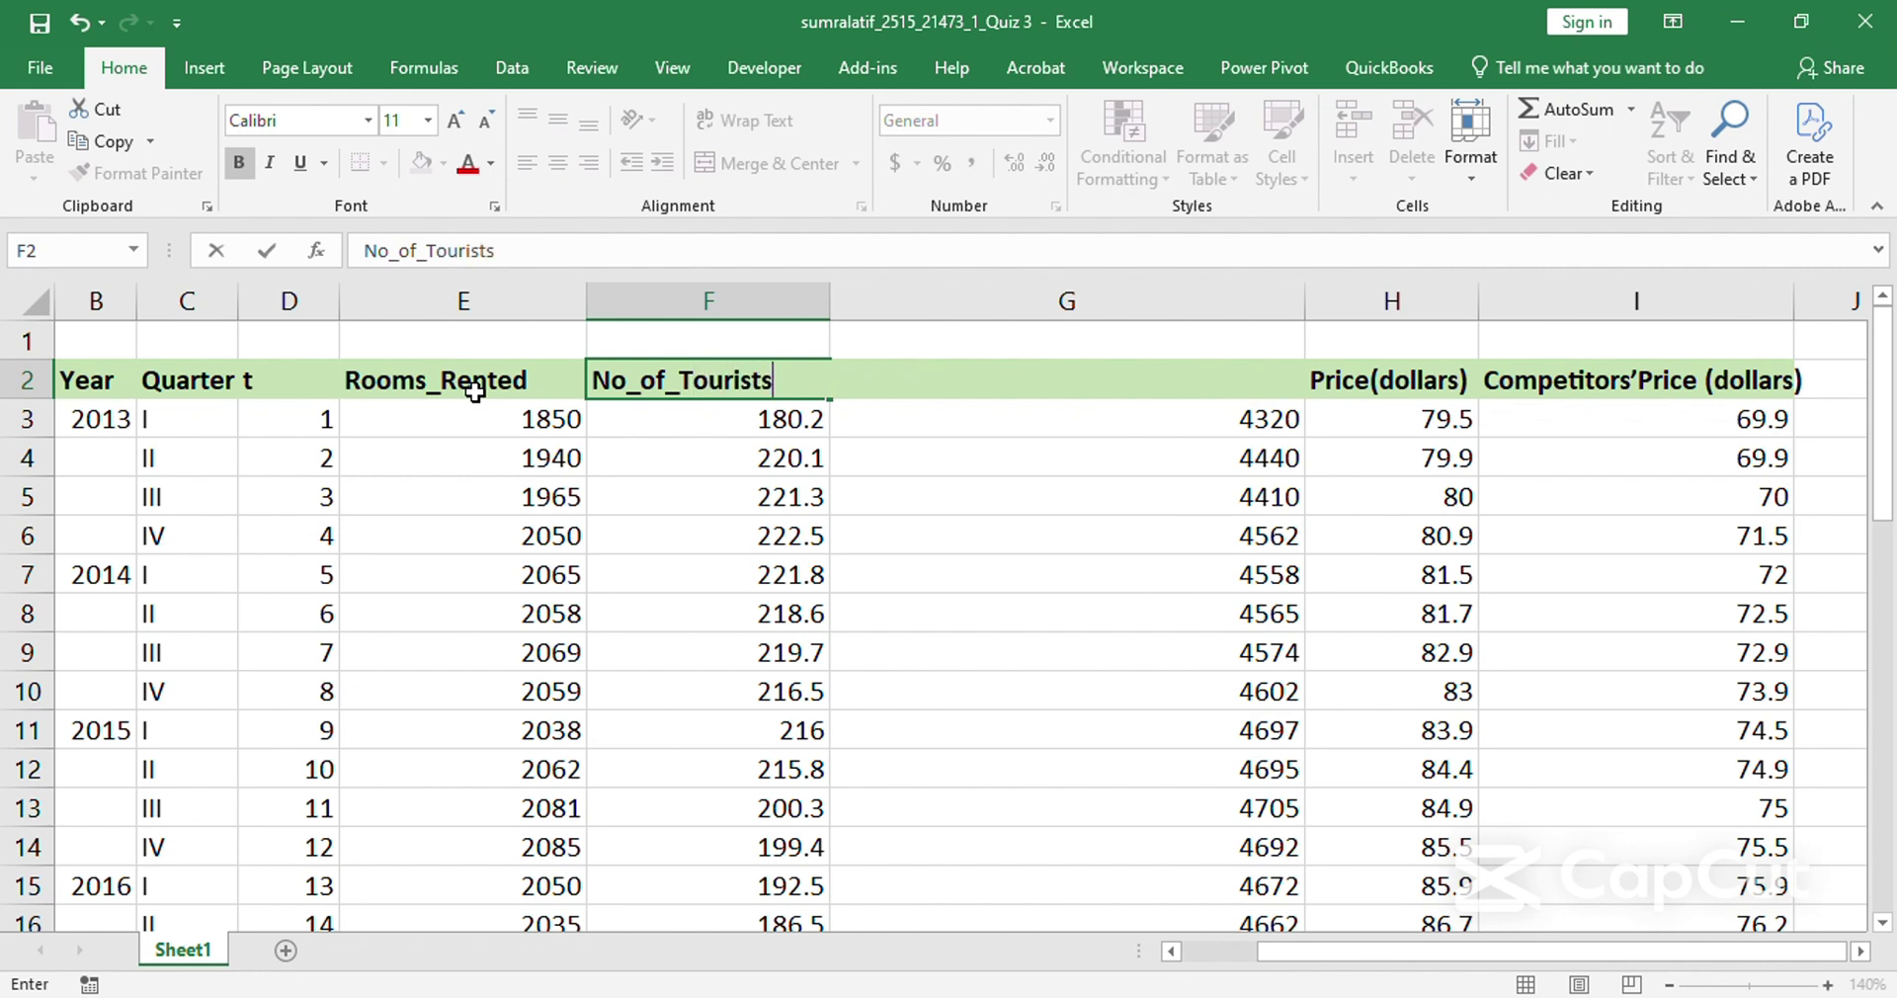
{"action": "key", "text": "Return"}
{"action": "key", "text": "Right"}
{"action": "key", "text": "Up"}
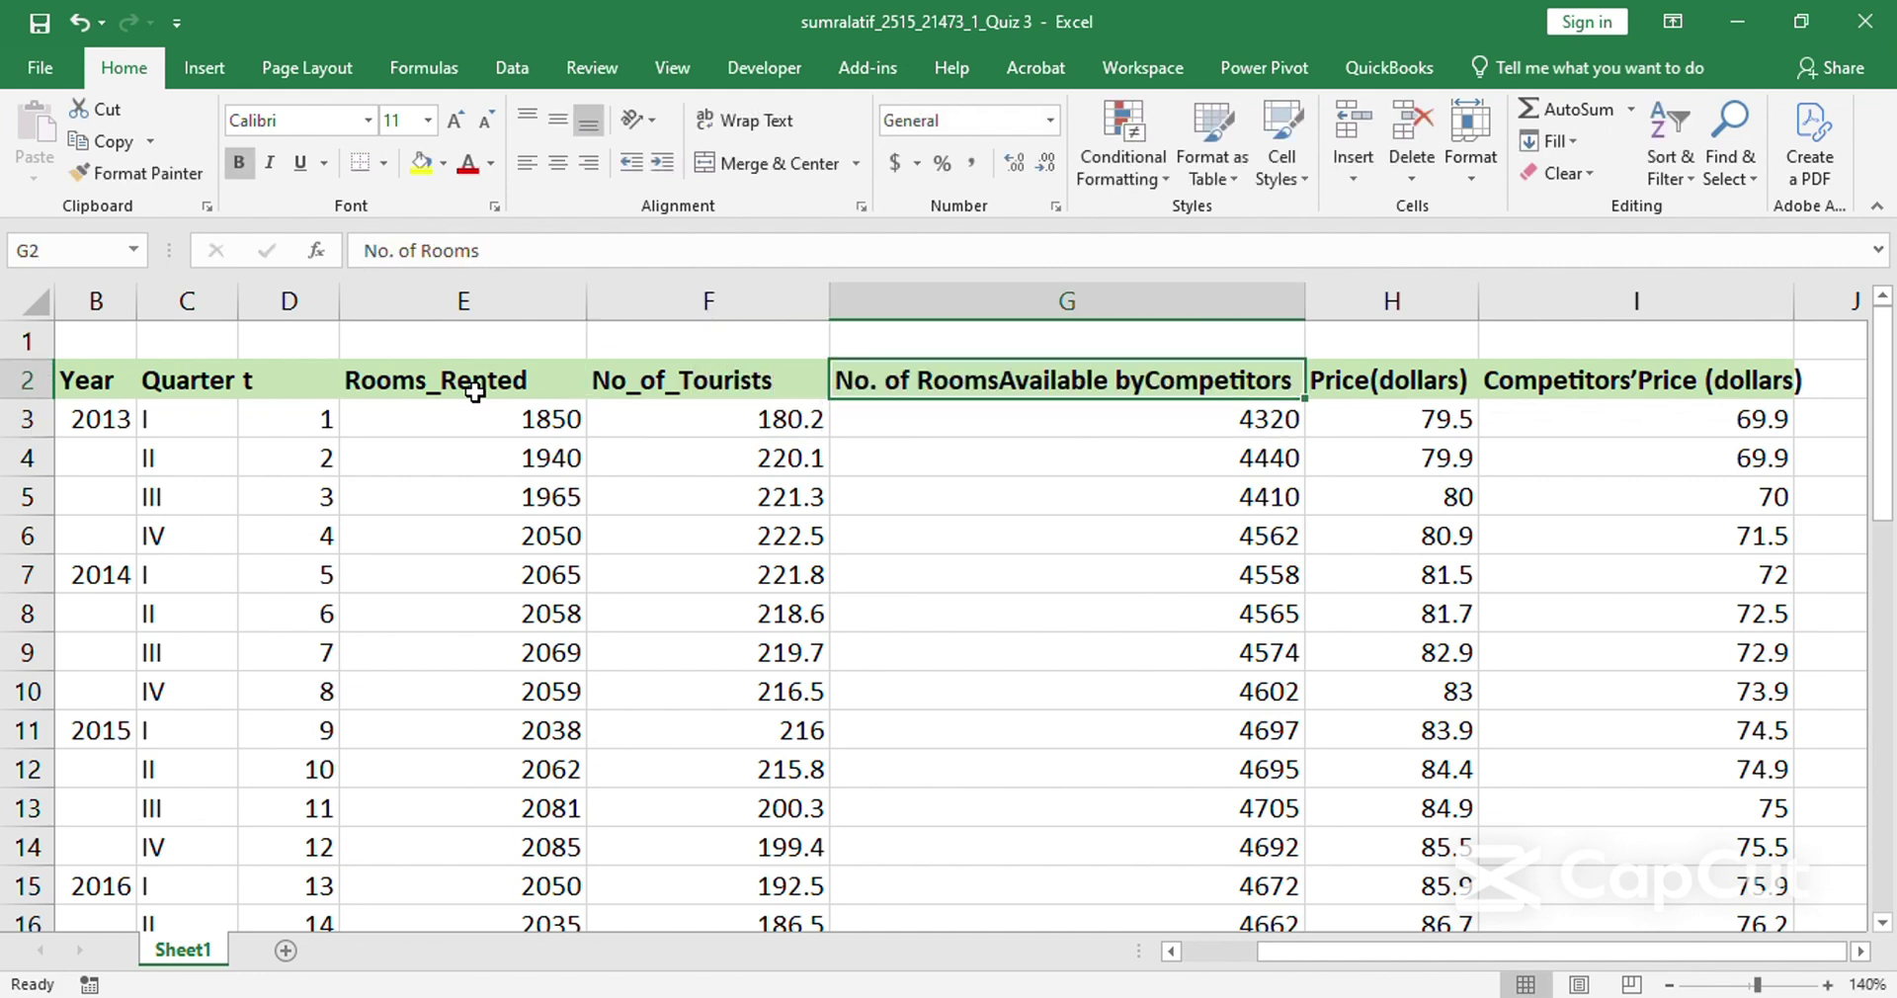
Join the lower part of the header in cell G2 into the single word AvailablebyCompetitors, without line breaks or spaces.
{"action": "key", "text": "F2"}
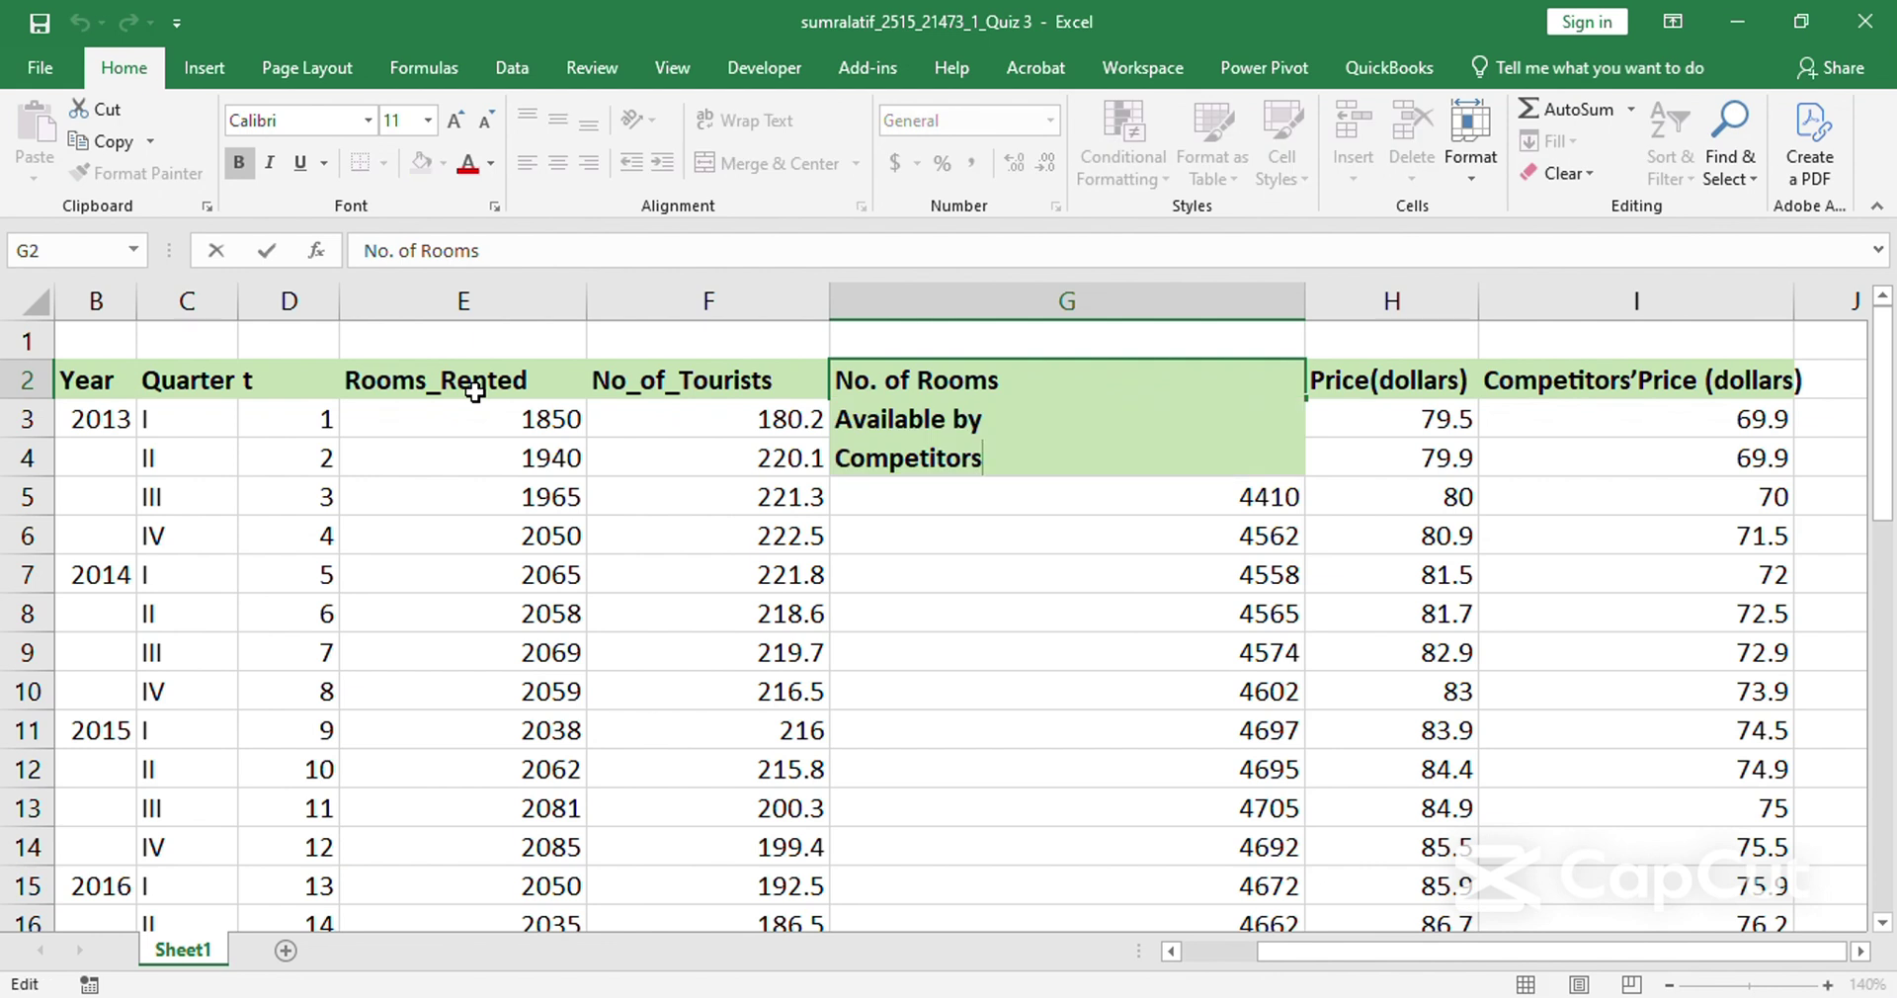
{"action": "key", "text": "Up"}
{"action": "key", "text": "Delete"}
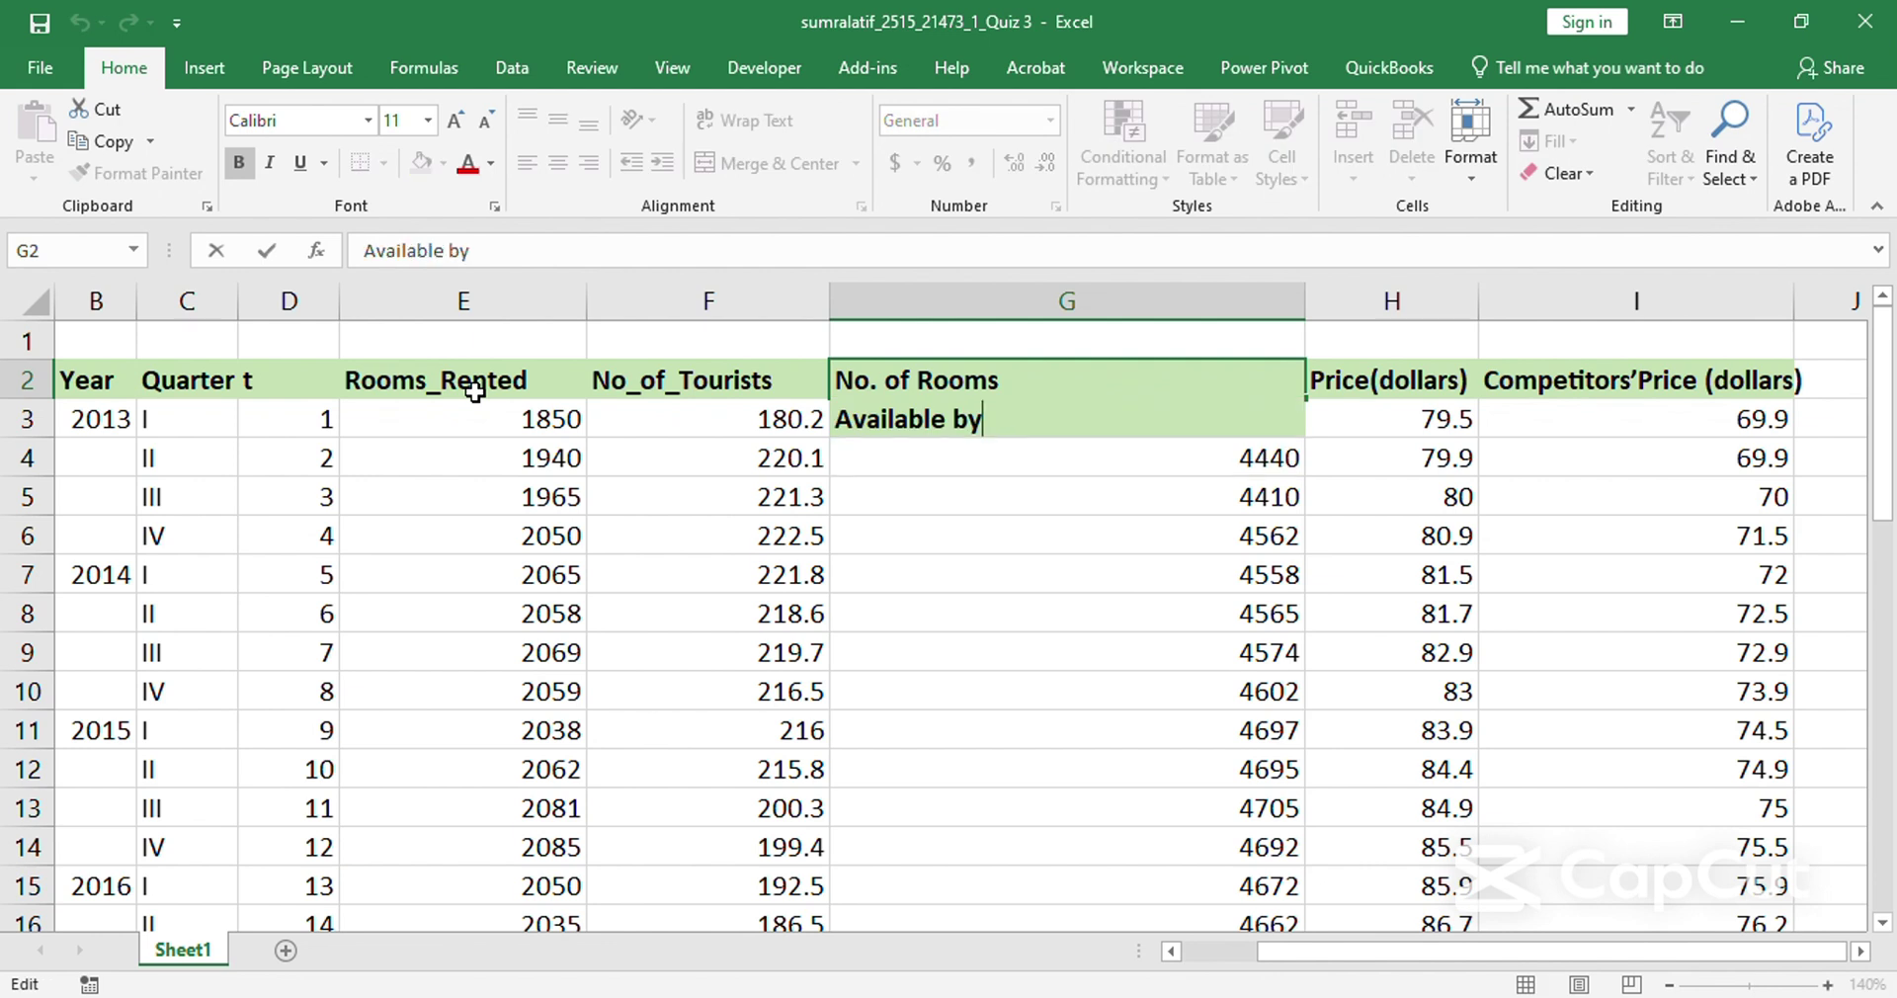
{"action": "key", "text": "Left"}
{"action": "key", "text": "Left"}
{"action": "key", "text": "BackSpace"}
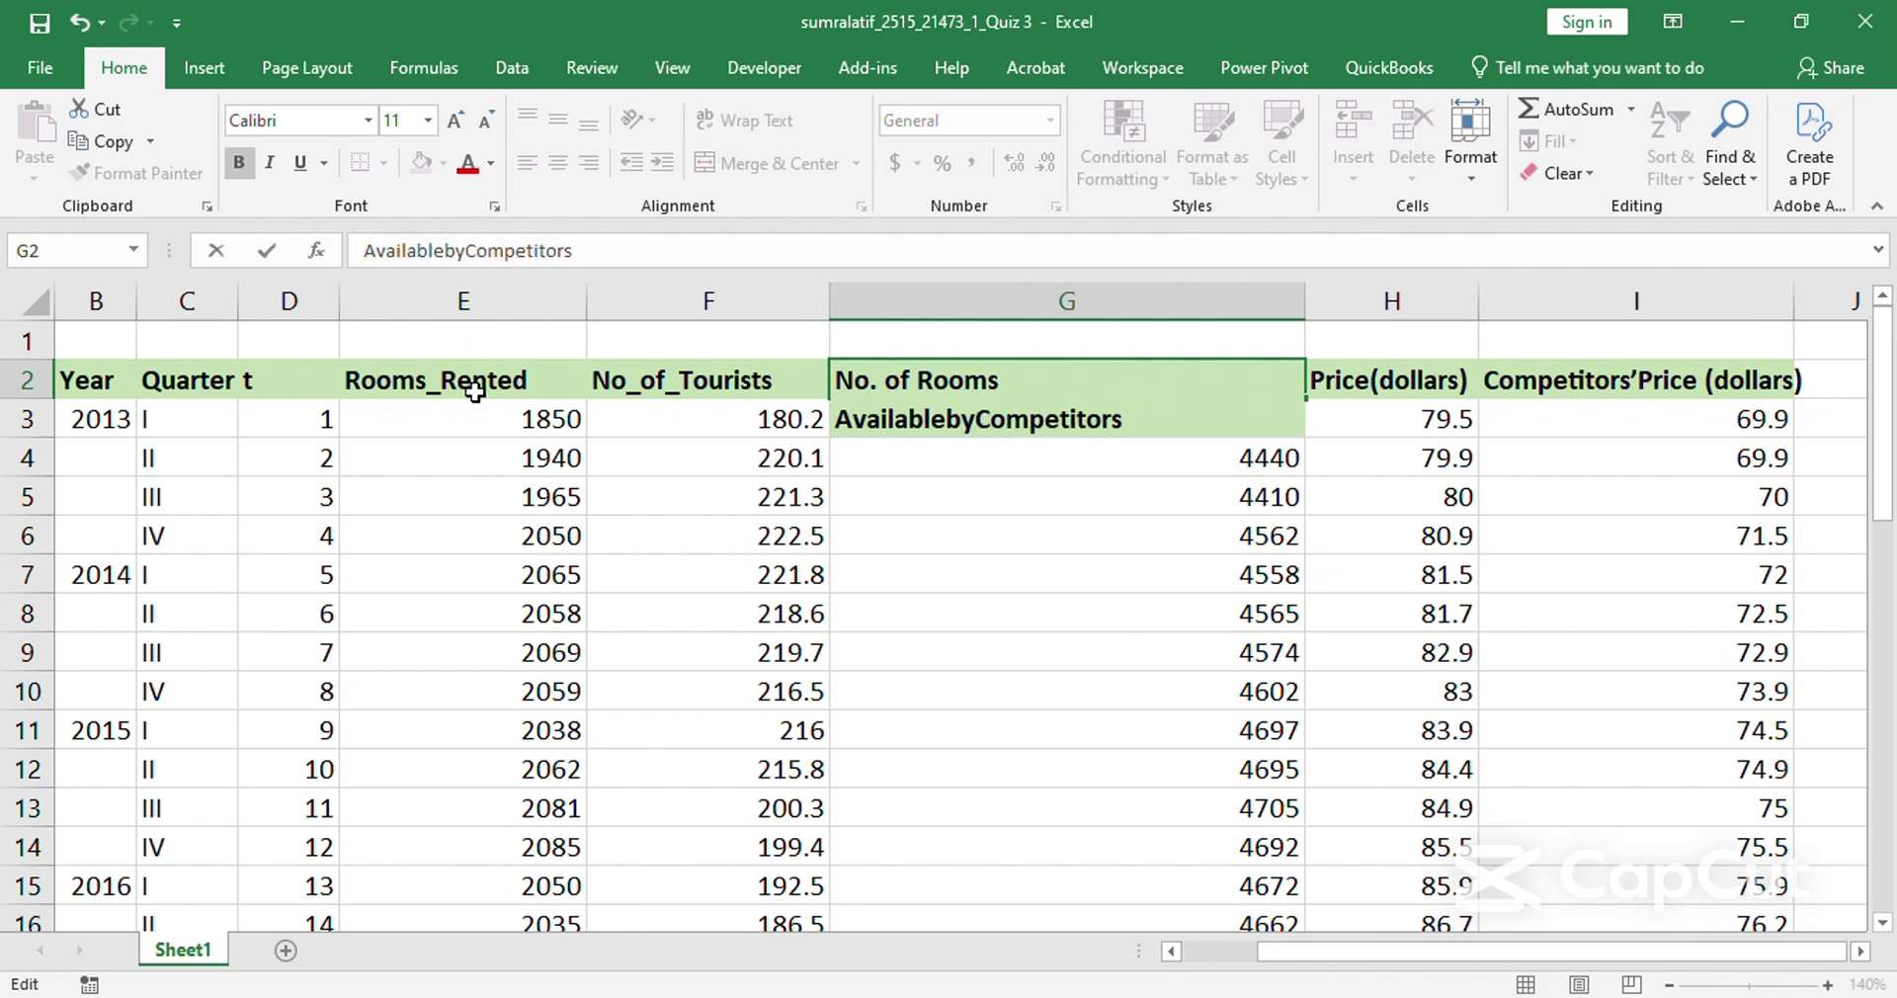
Remove "No. of" and the remaining line break from cell G2 so the header reads RoomsAvailablebyCompetitors.
{"action": "key", "text": "Left"}
{"action": "key", "text": "Left"}
{"action": "key", "text": "Left"}
{"action": "key", "text": "Home"}
{"action": "key", "text": "Up"}
{"action": "key", "text": "ctrl+shift+Left"}
{"action": "key", "text": "ctrl+shift+Left"}
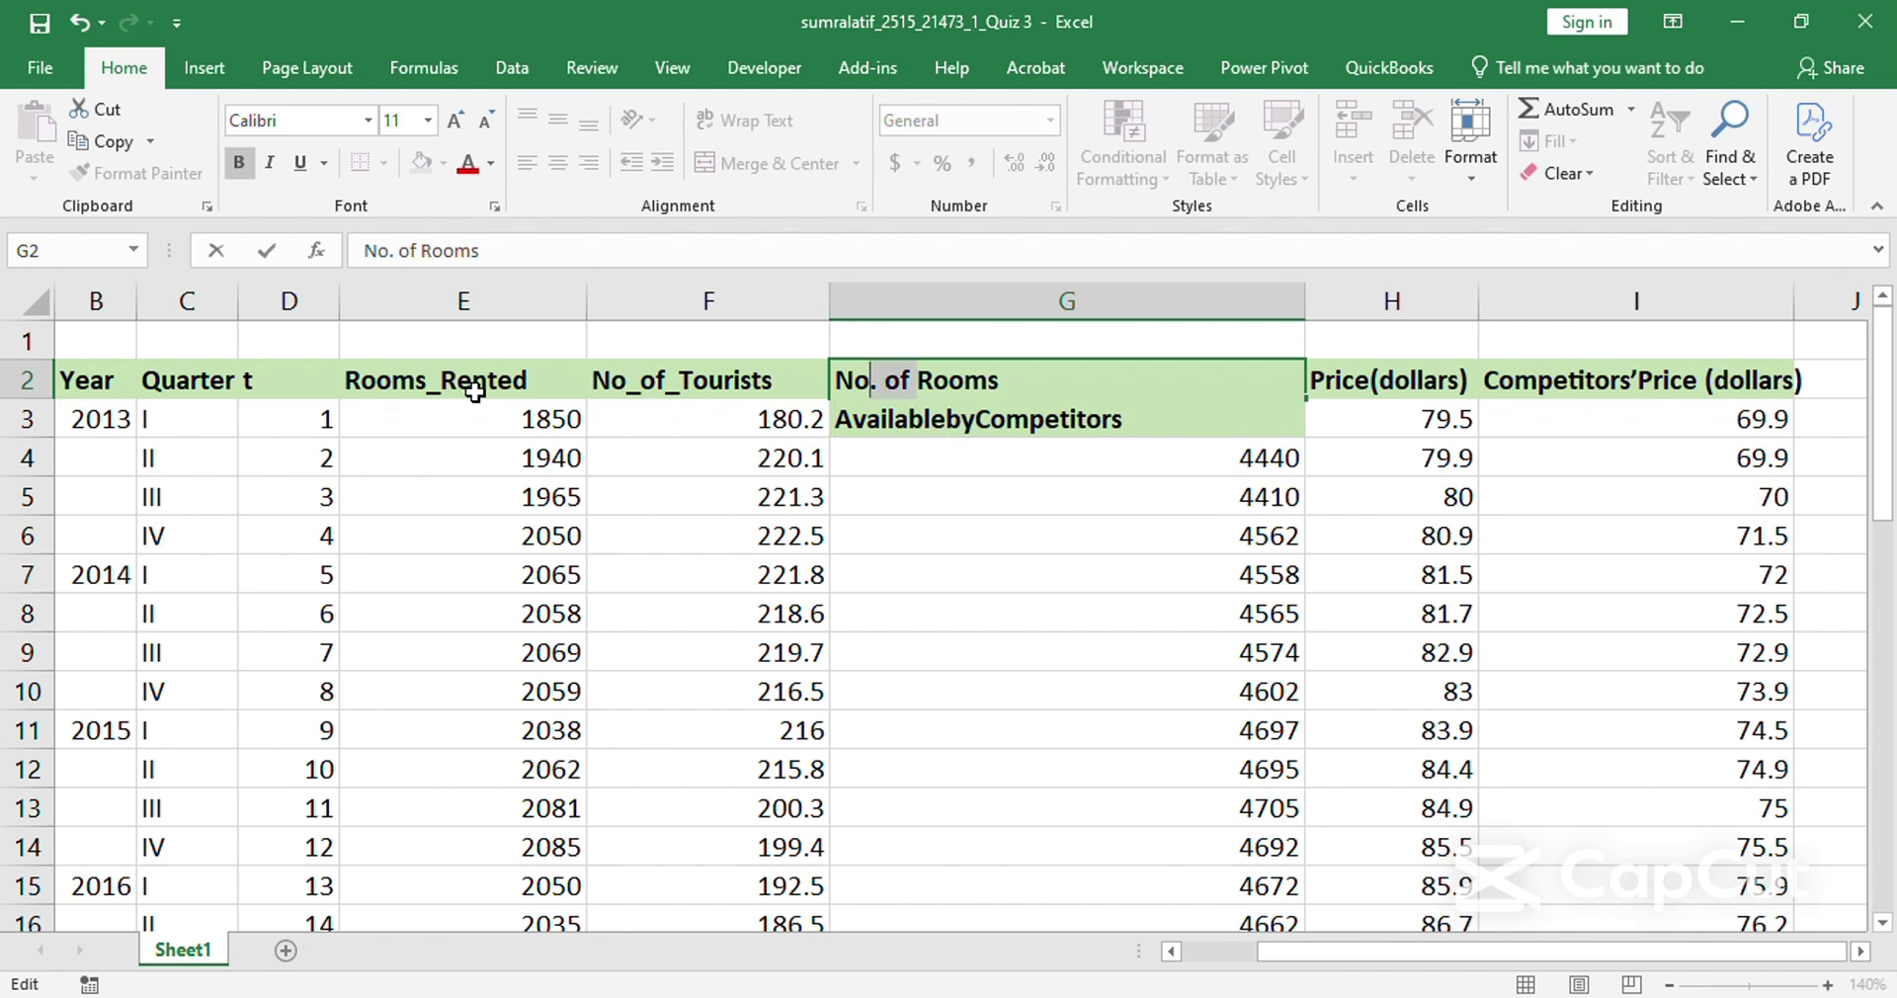
{"action": "key", "text": "BackSpace"}
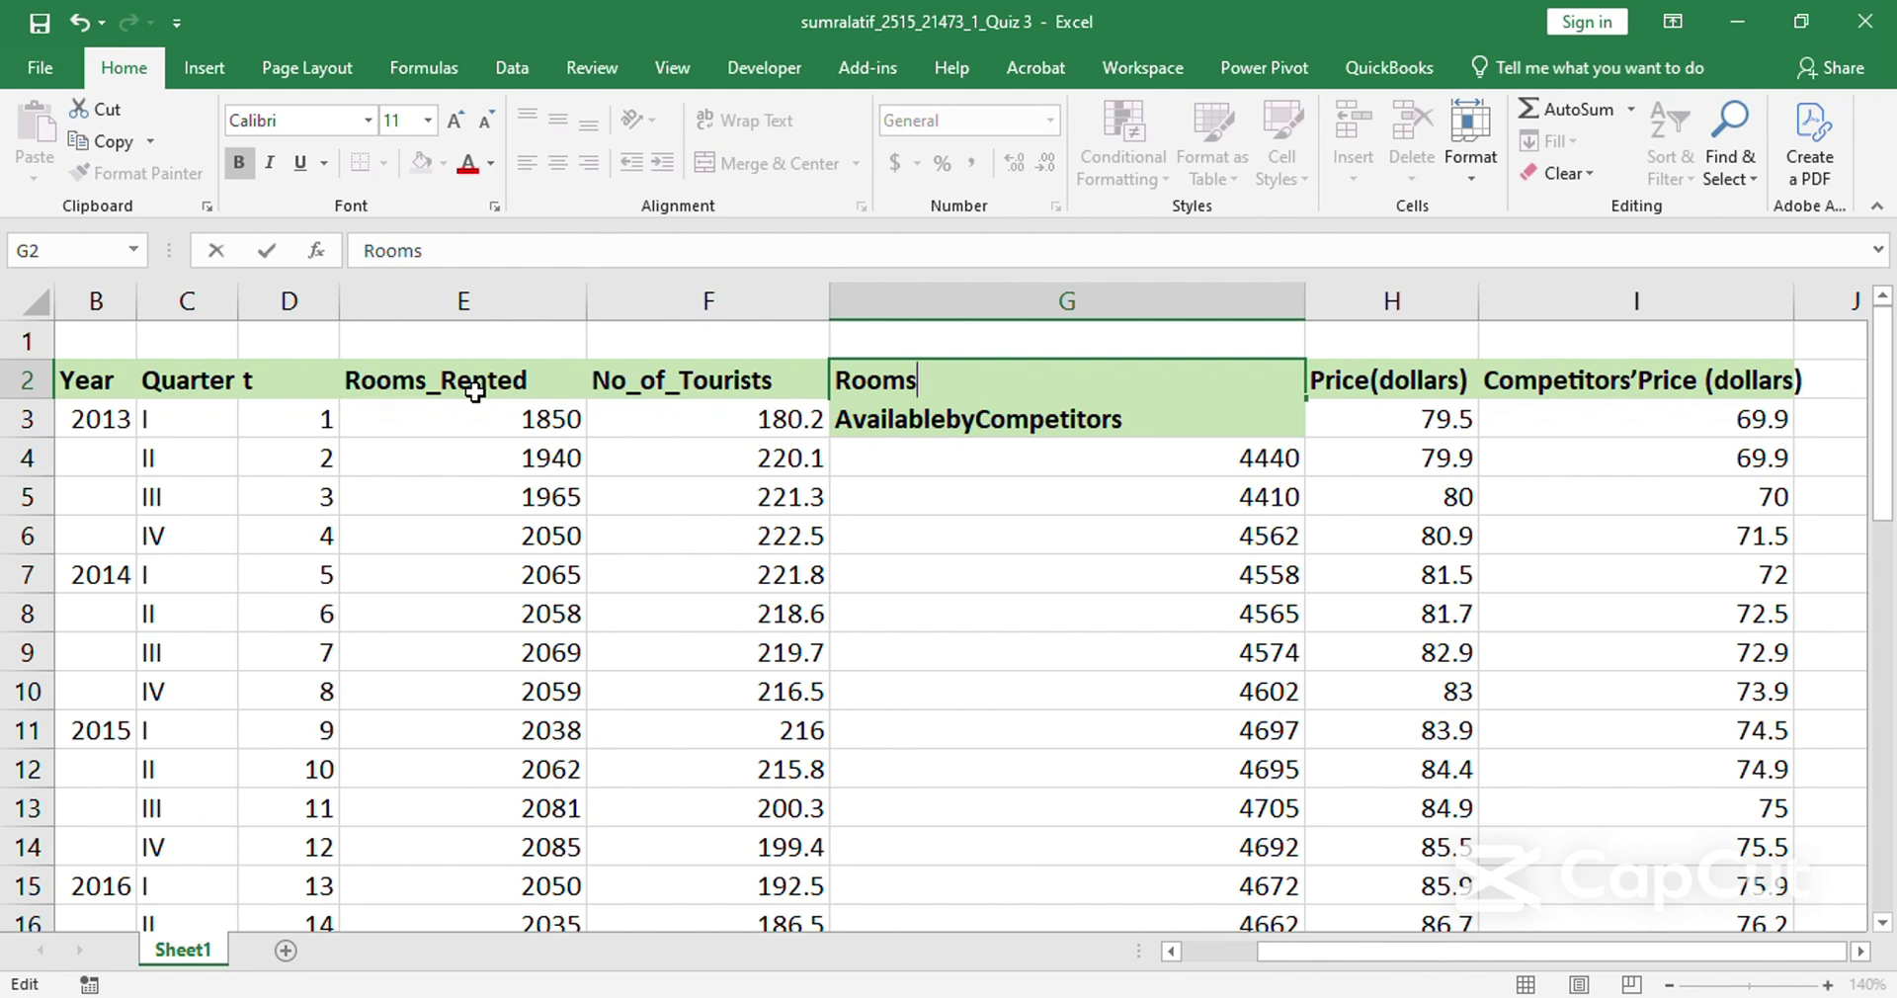
{"action": "key", "text": "Delete"}
{"action": "key", "text": "Return"}
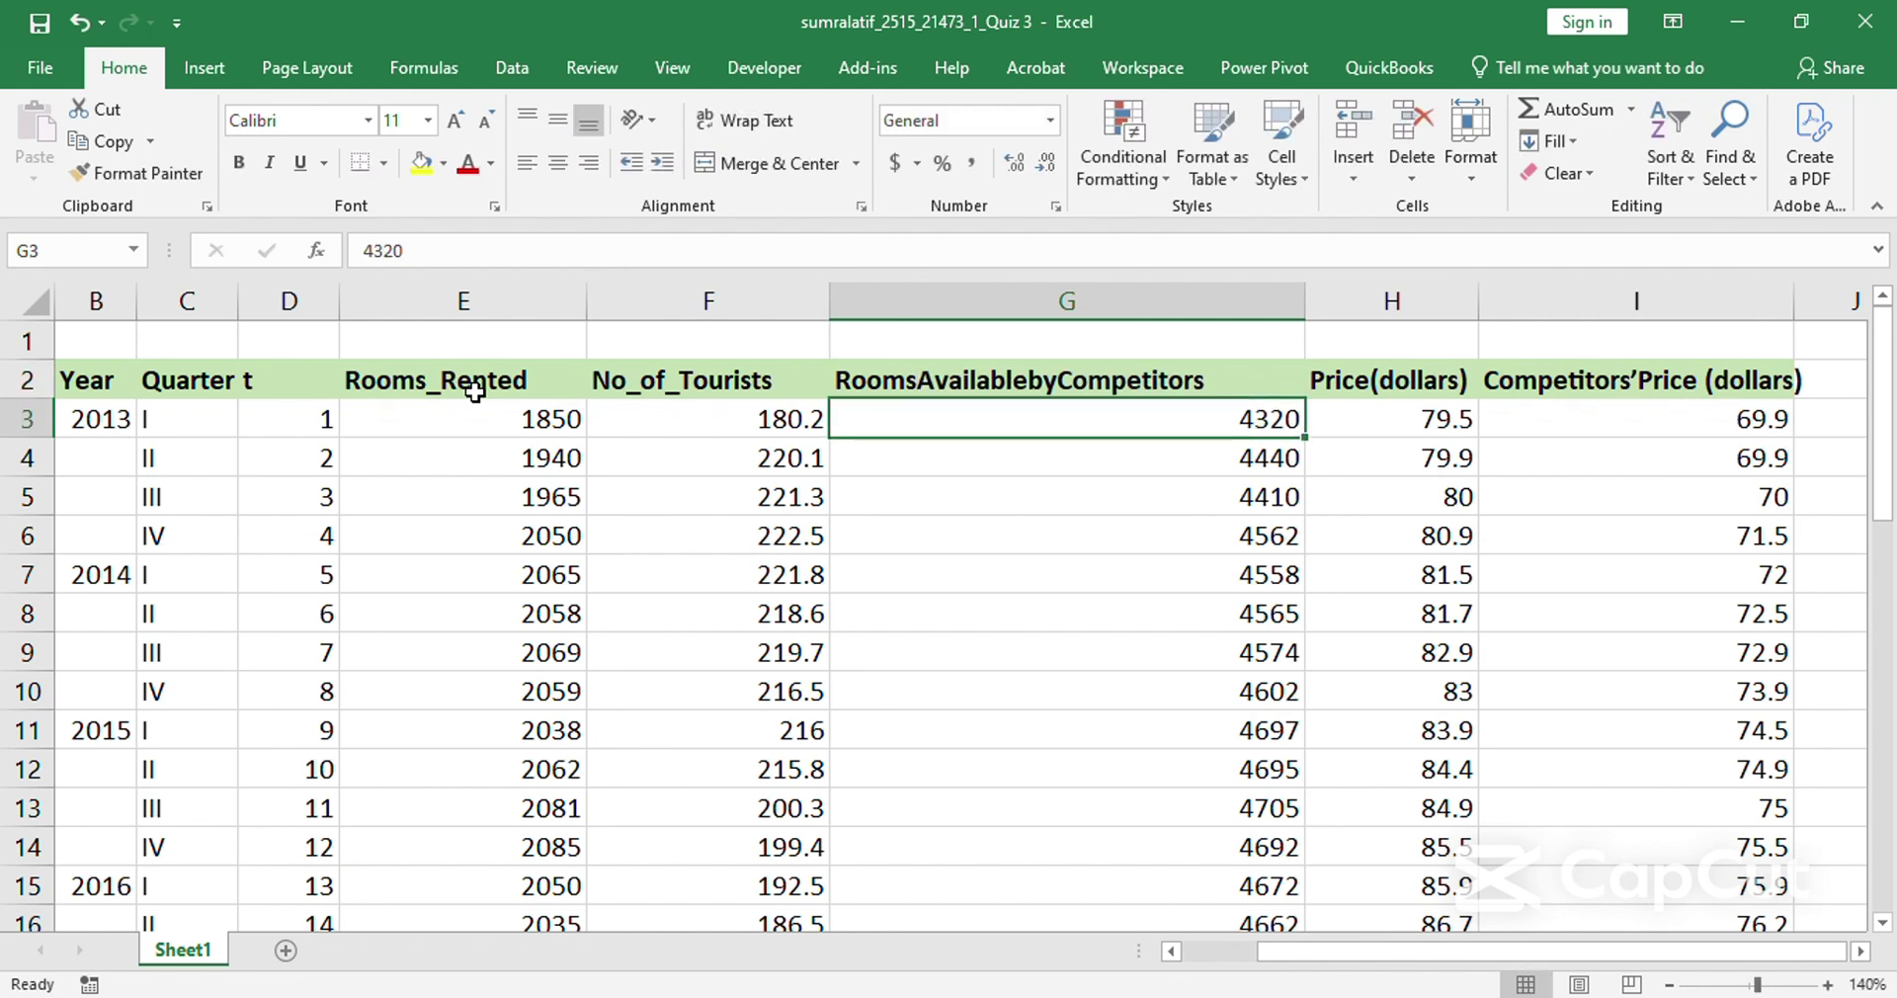
Remove the line break from the header in cell H2 so it is the single-line text Price(dollars).
{"action": "key", "text": "Up"}
{"action": "key", "text": "Right"}
{"action": "key", "text": "F2"}
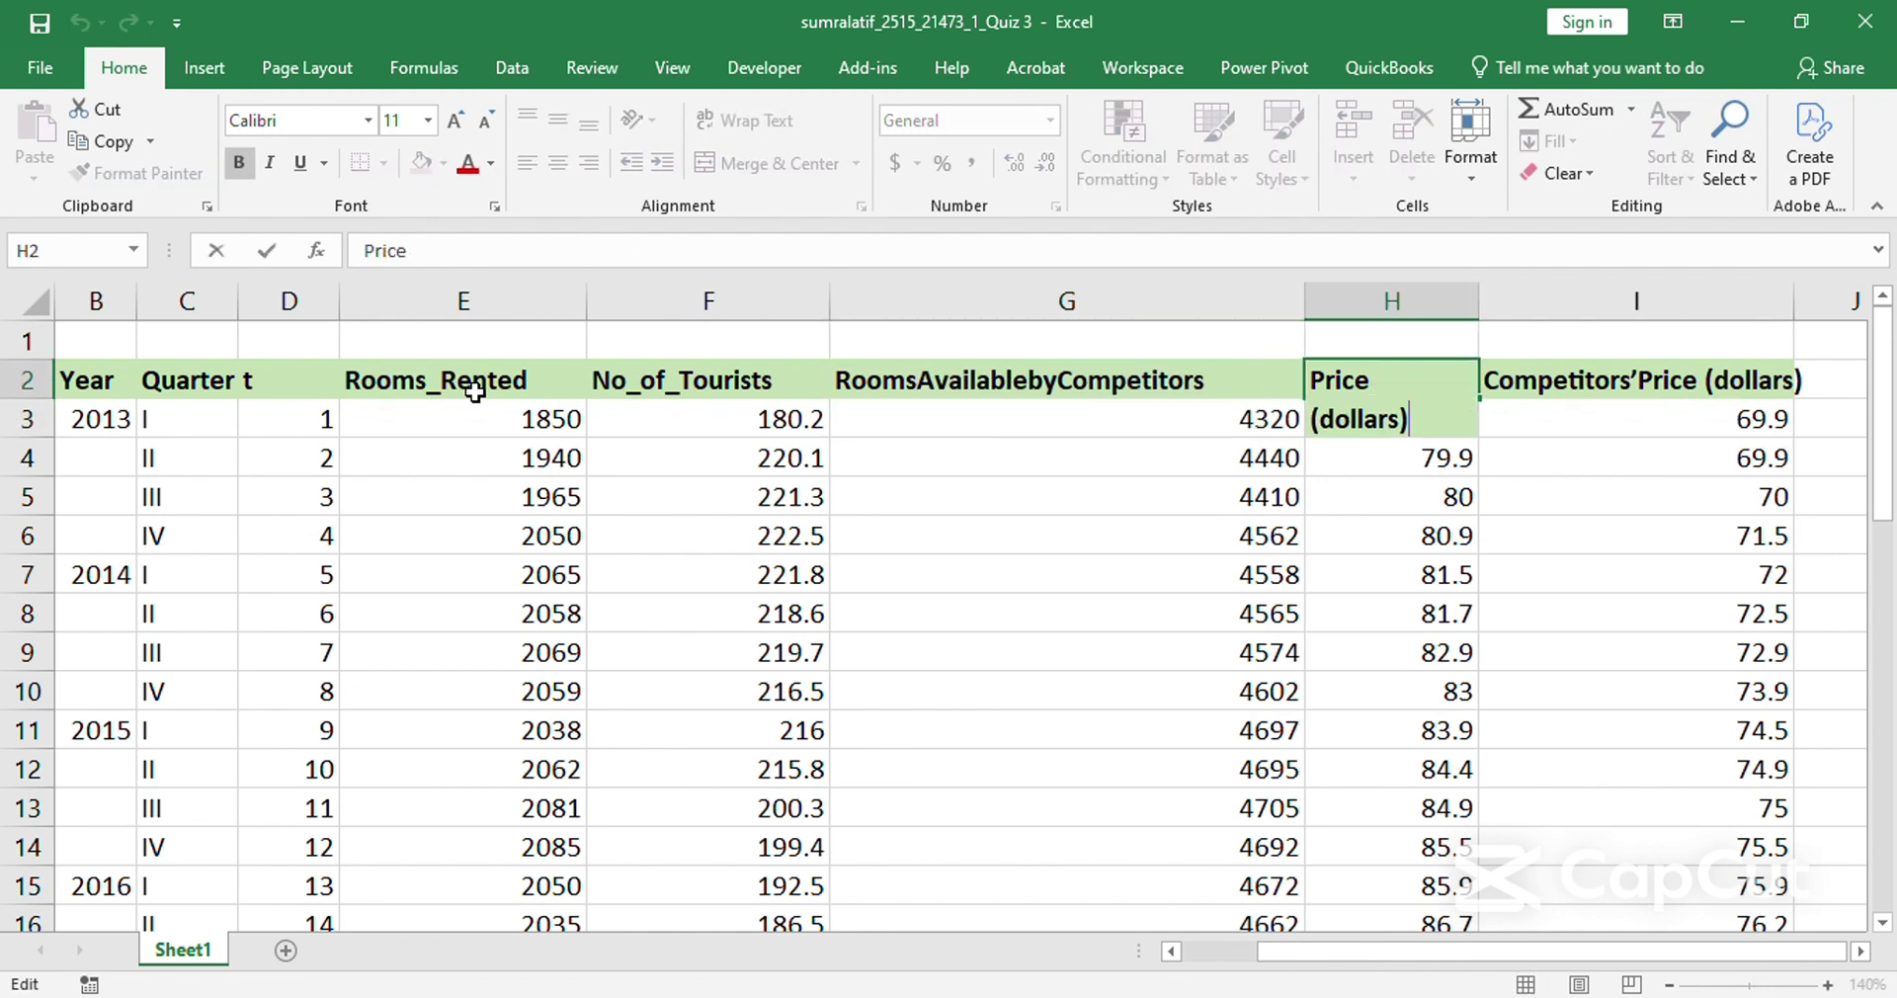
{"action": "key", "text": "Up"}
{"action": "key", "text": "Delete"}
{"action": "key", "text": "Return"}
Rename the header in cell I2 to CompetitorsPrice, dropping the apostrophe, the line break and the "(dollars)" suffix.
{"action": "key", "text": "Right"}
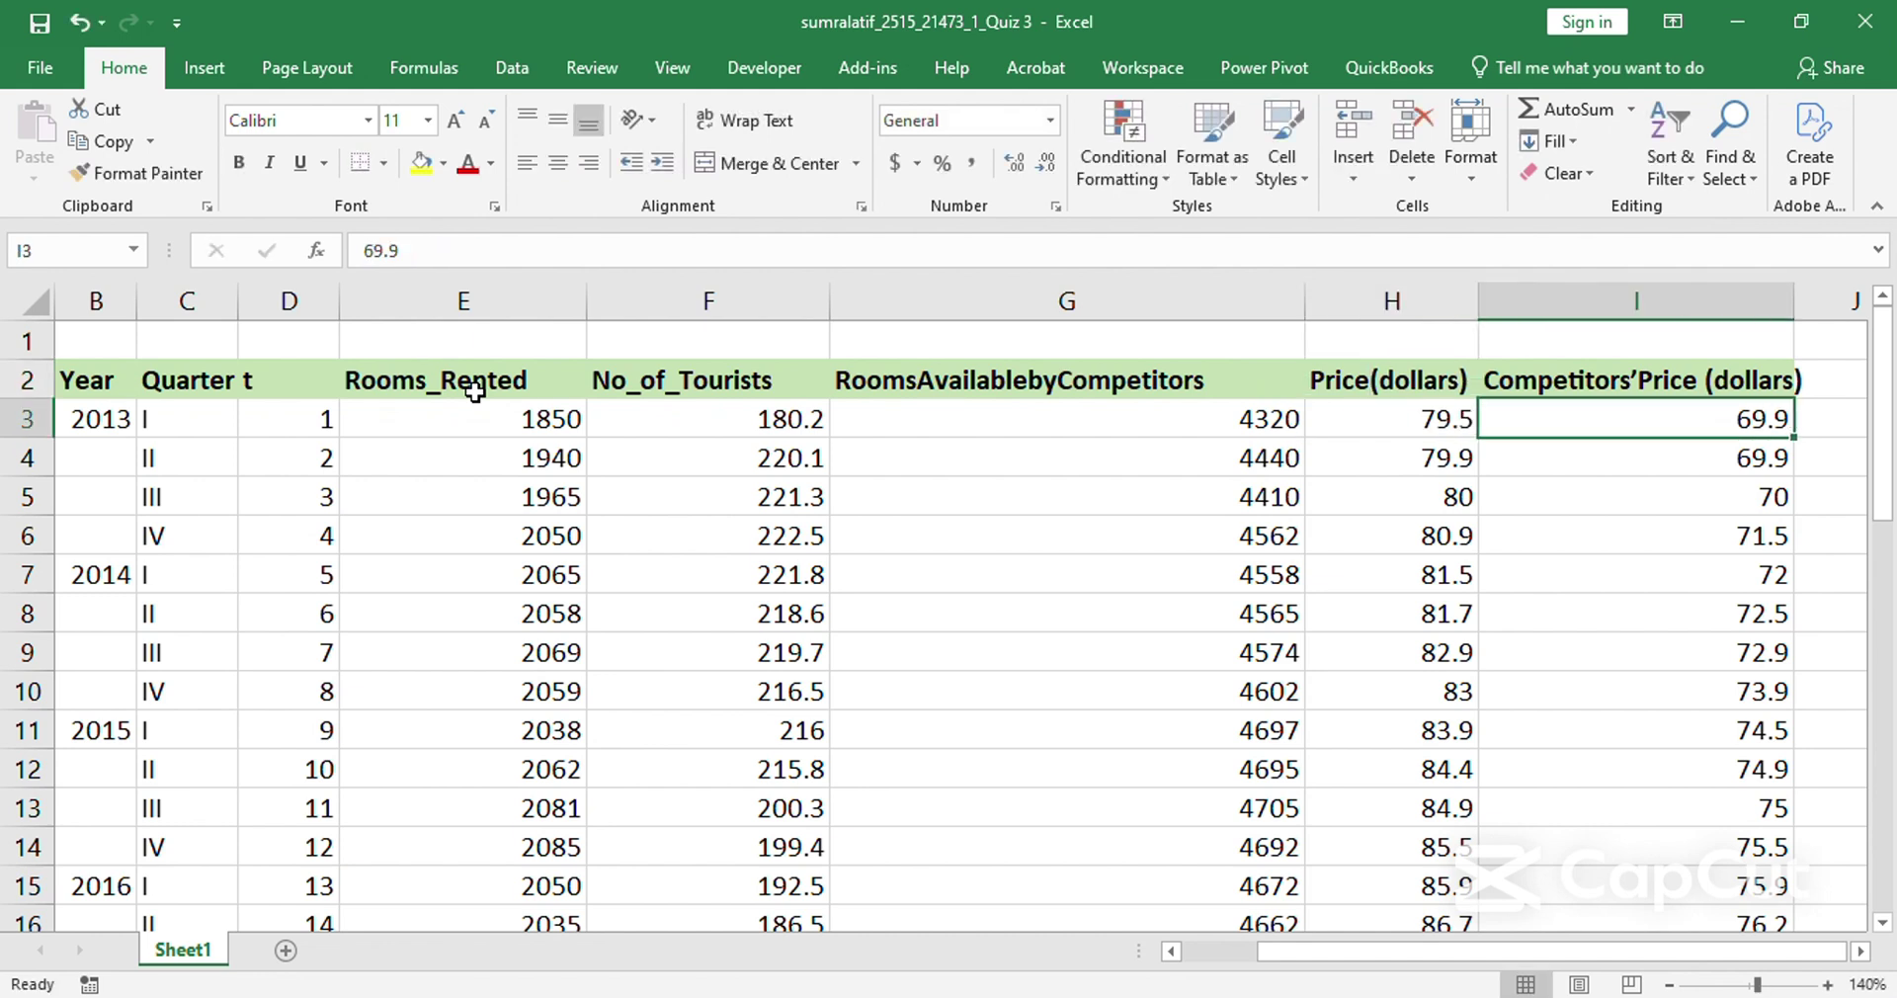
{"action": "key", "text": "Up"}
{"action": "key", "text": "F2"}
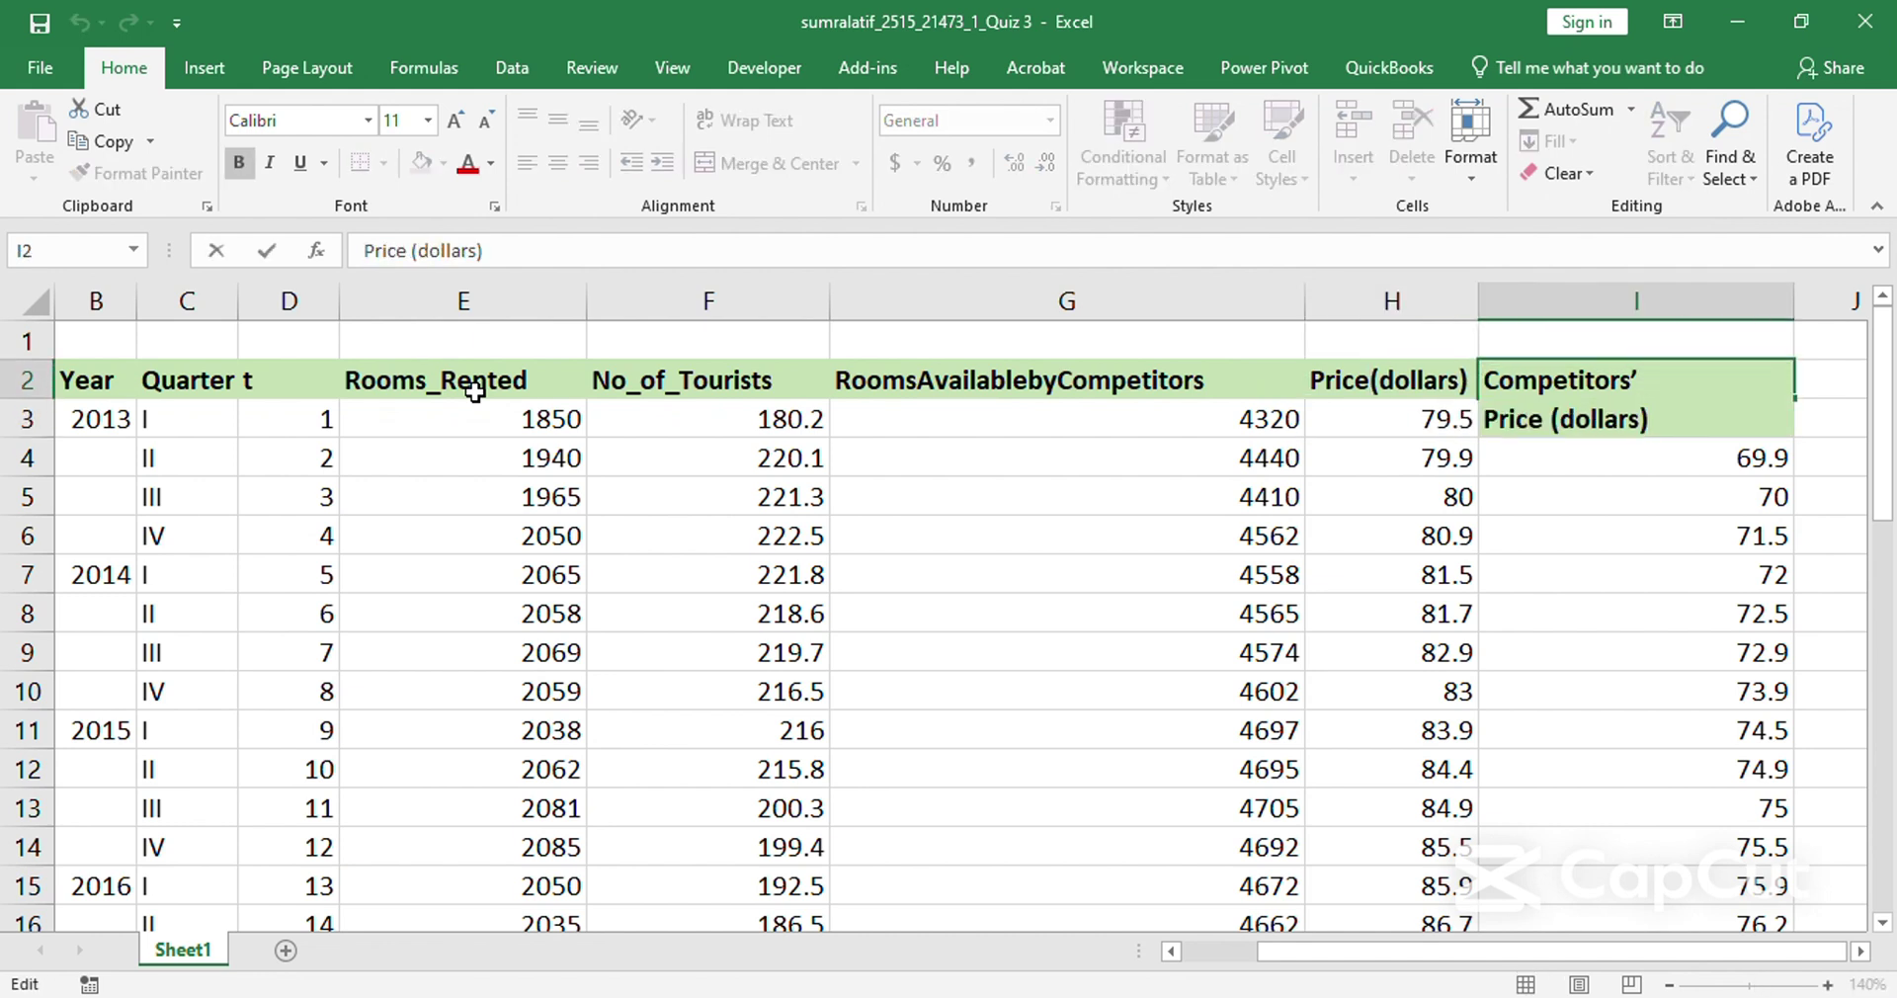
{"action": "key", "text": "ctrl+shift+Left"}
{"action": "key", "text": "ctrl+shift+Left"}
{"action": "key", "text": "ctrl+shift+Left"}
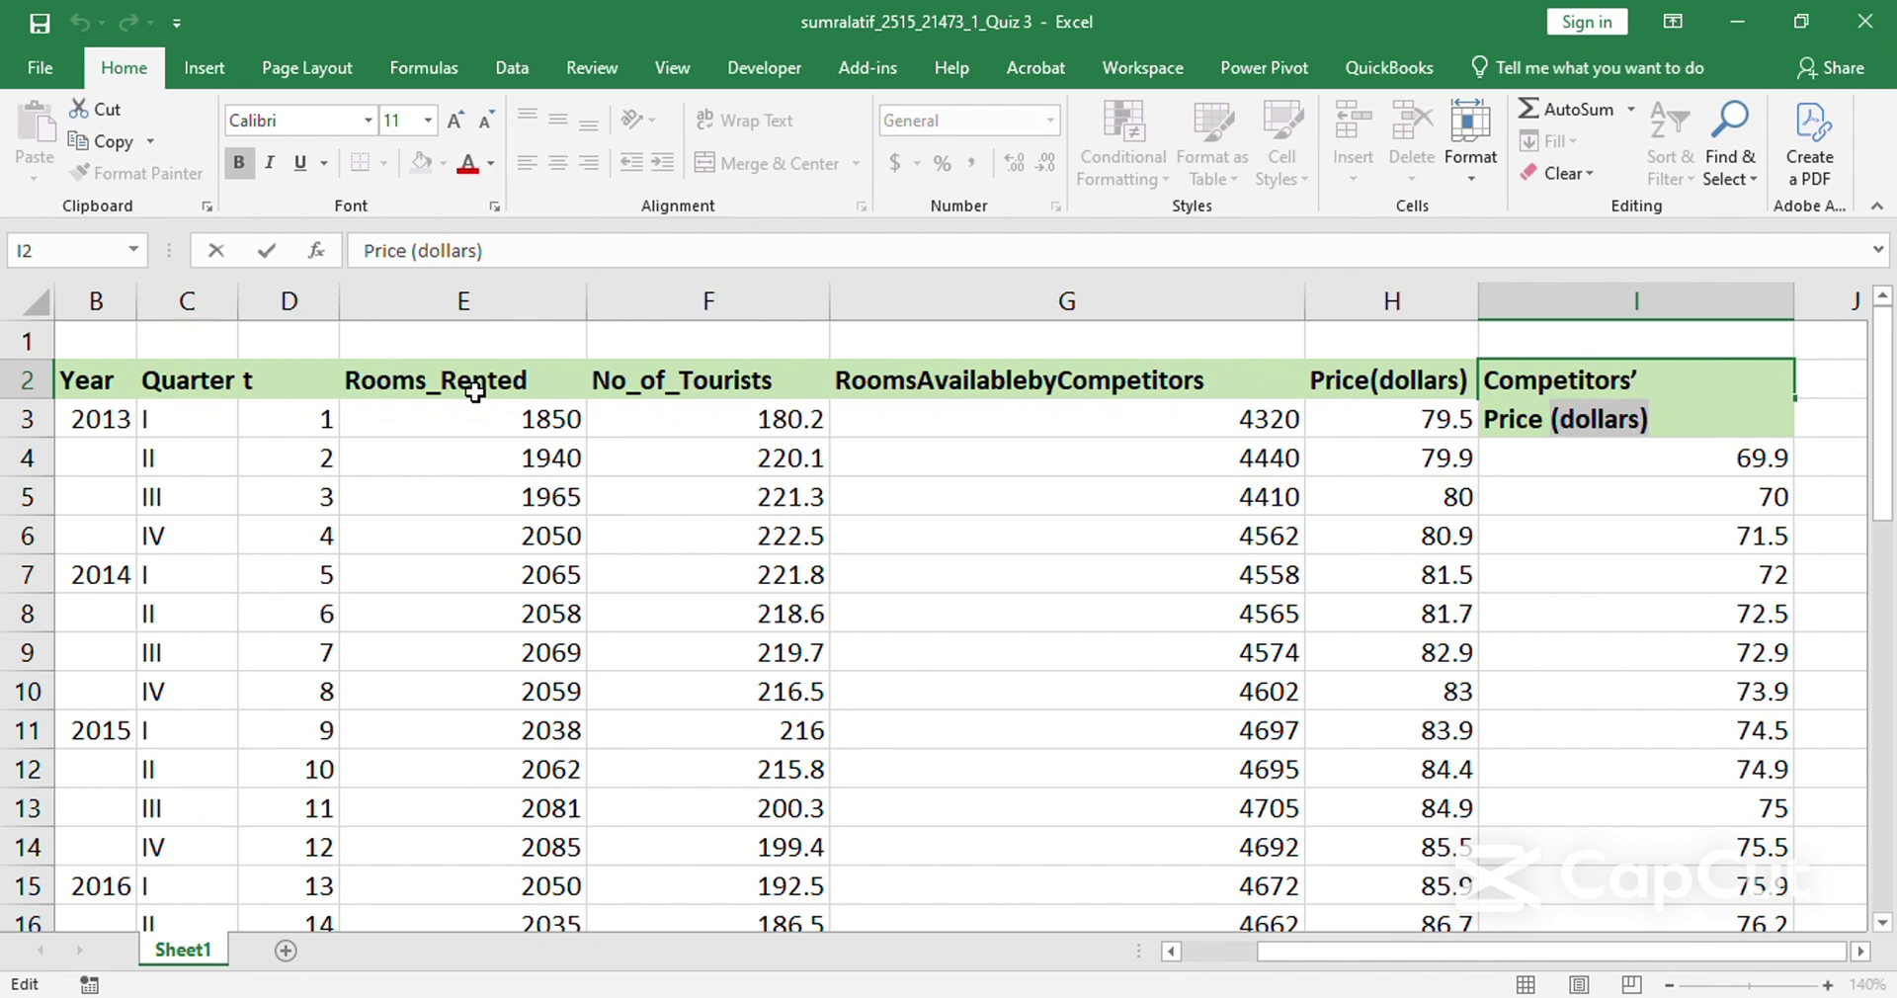
{"action": "key", "text": "BackSpace"}
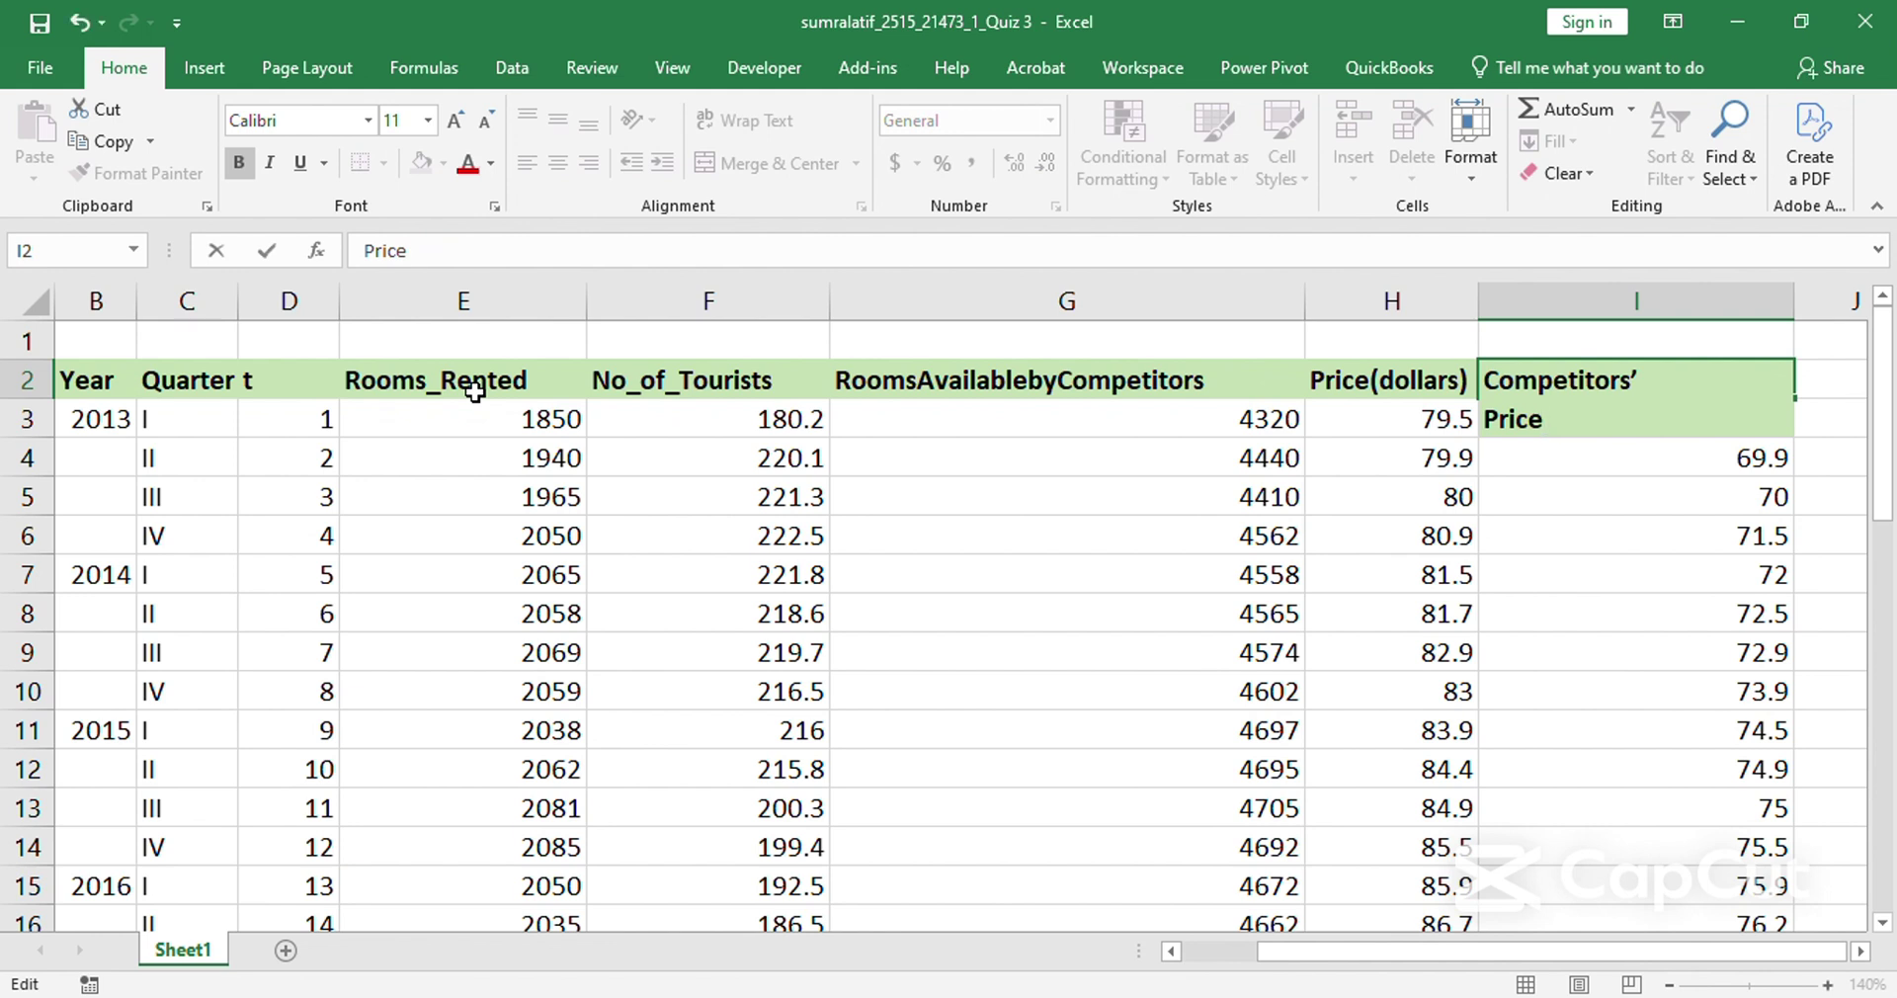
{"action": "key", "text": "BackSpace"}
{"action": "key", "text": "BackSpace"}
{"action": "key", "text": "BackSpace"}
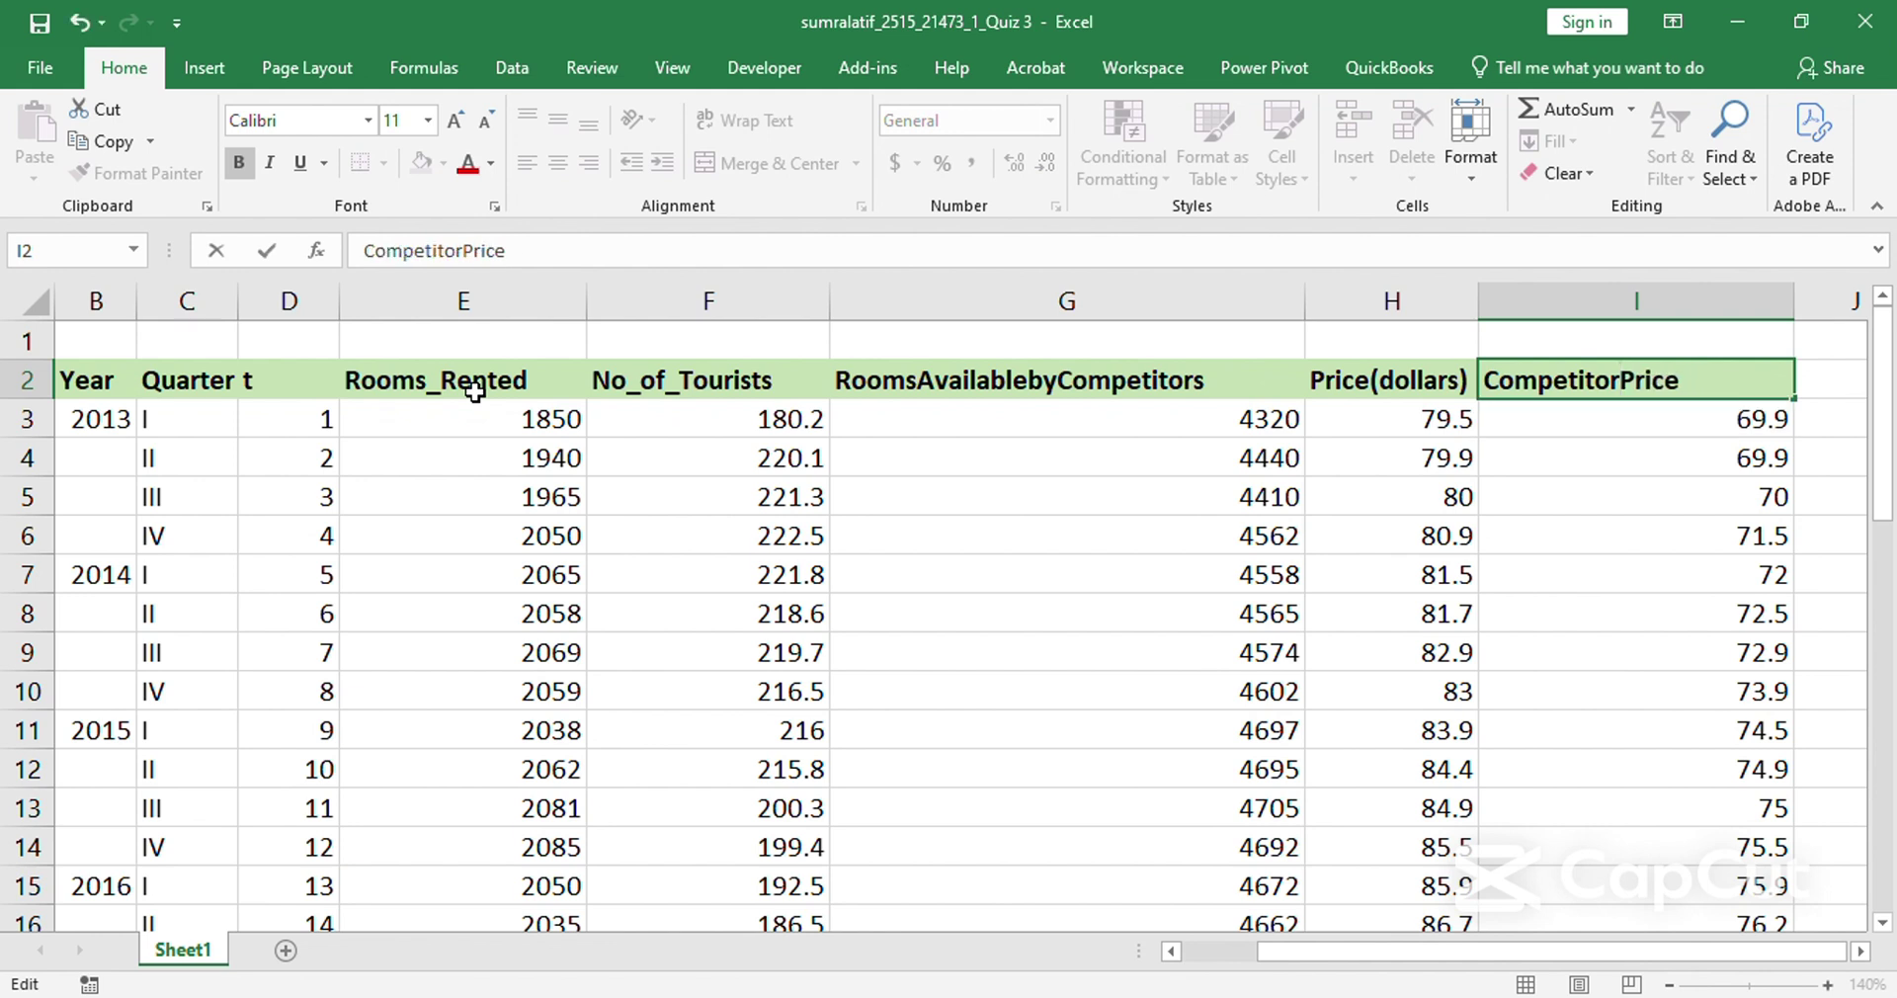
{"action": "key", "text": "Return"}
Copy the data range D2:I42, from the t column through CompetitorsPrice including the headers.
{"action": "key", "text": "ctrl+Down"}
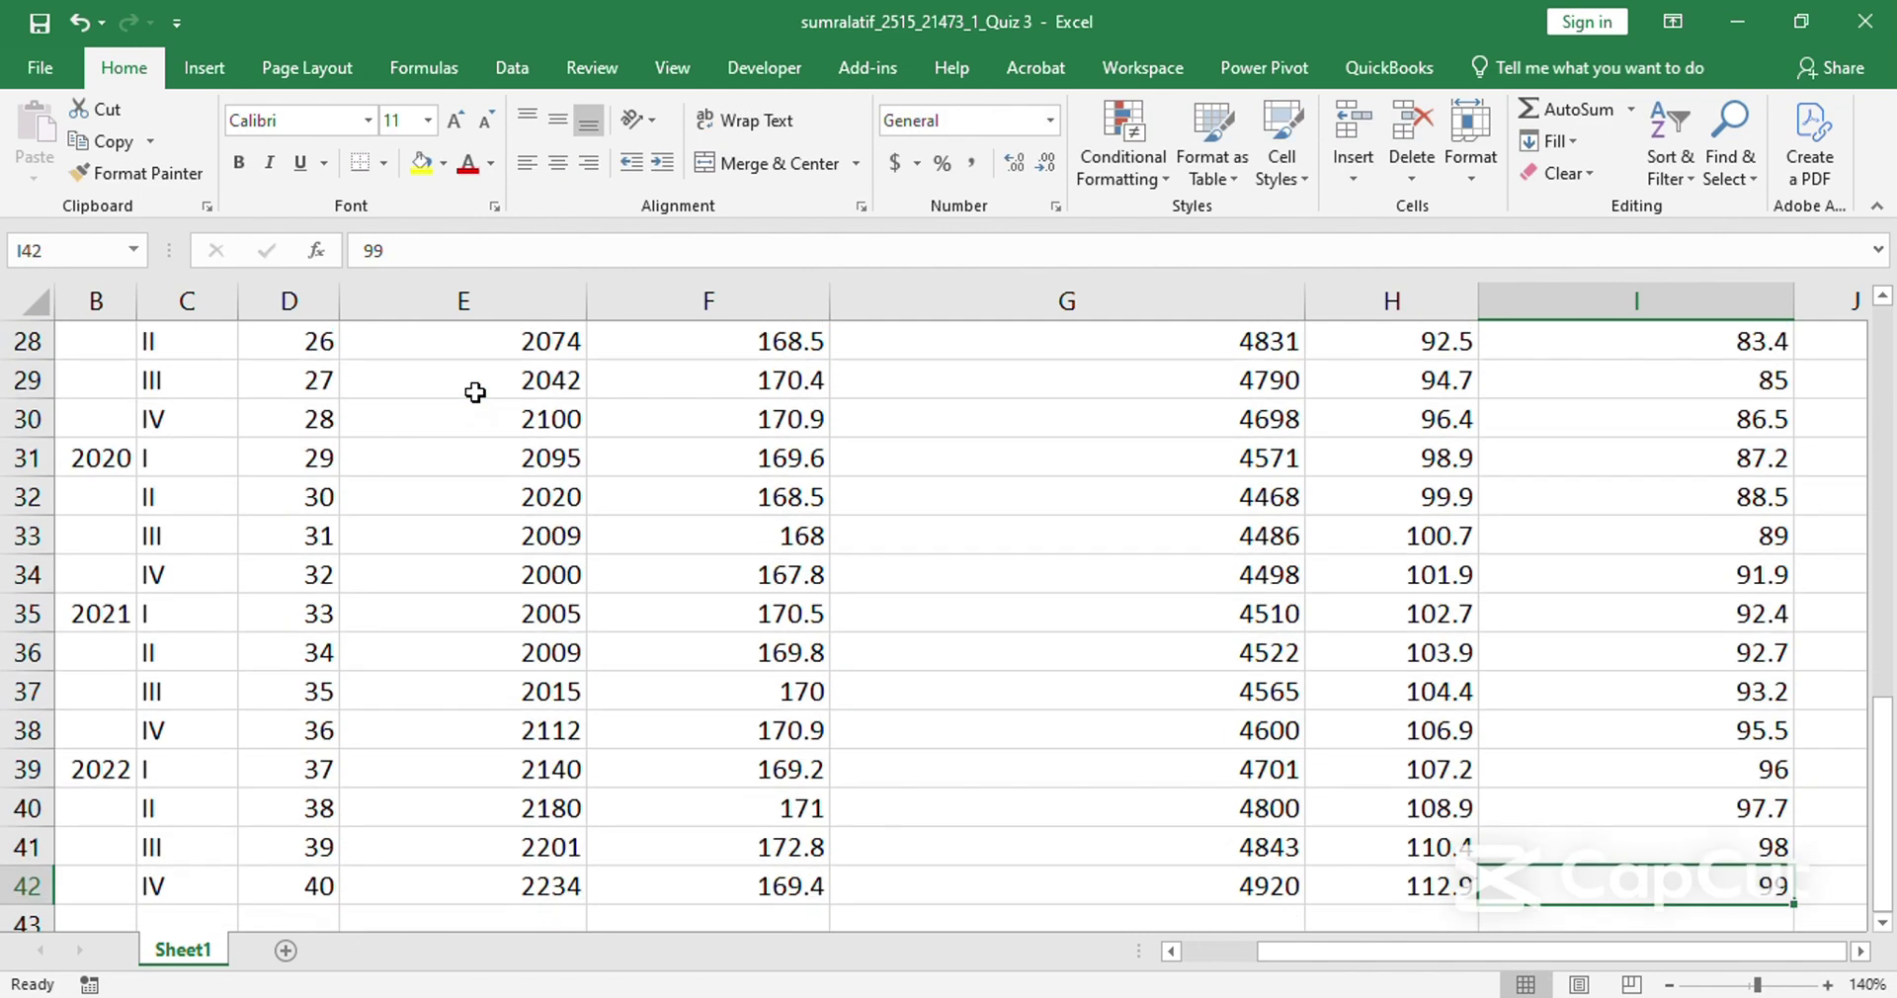
{"action": "key", "text": "ctrl+Up"}
{"action": "key", "text": "ctrl+shift+Down"}
{"action": "key", "text": "shift+Left"}
{"action": "key", "text": "shift+Left"}
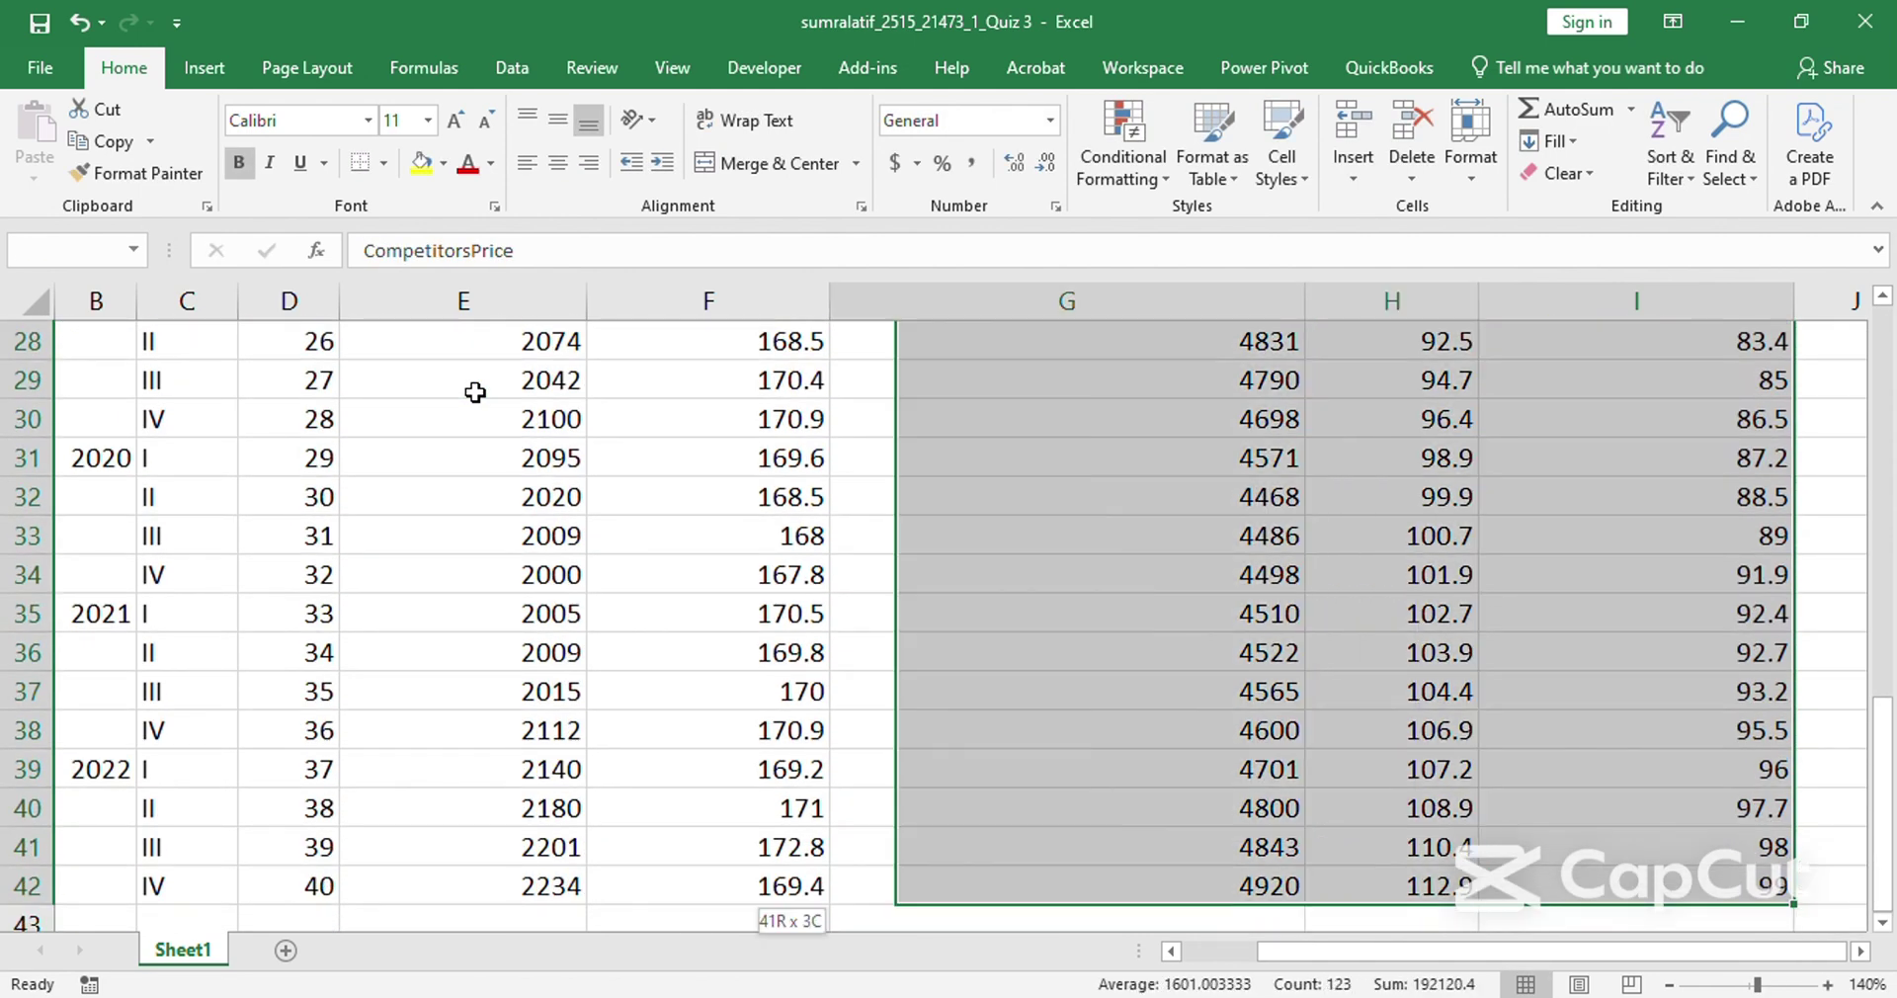
{"action": "key", "text": "shift+Left"}
{"action": "key", "text": "shift+Left"}
{"action": "key", "text": "shift+Left"}
{"action": "key", "text": "ctrl+c"}
Switch to Stata's Data Editor and paste the copied table, treating the first row as variable names.
{"action": "key", "text": "alt+Tab"}
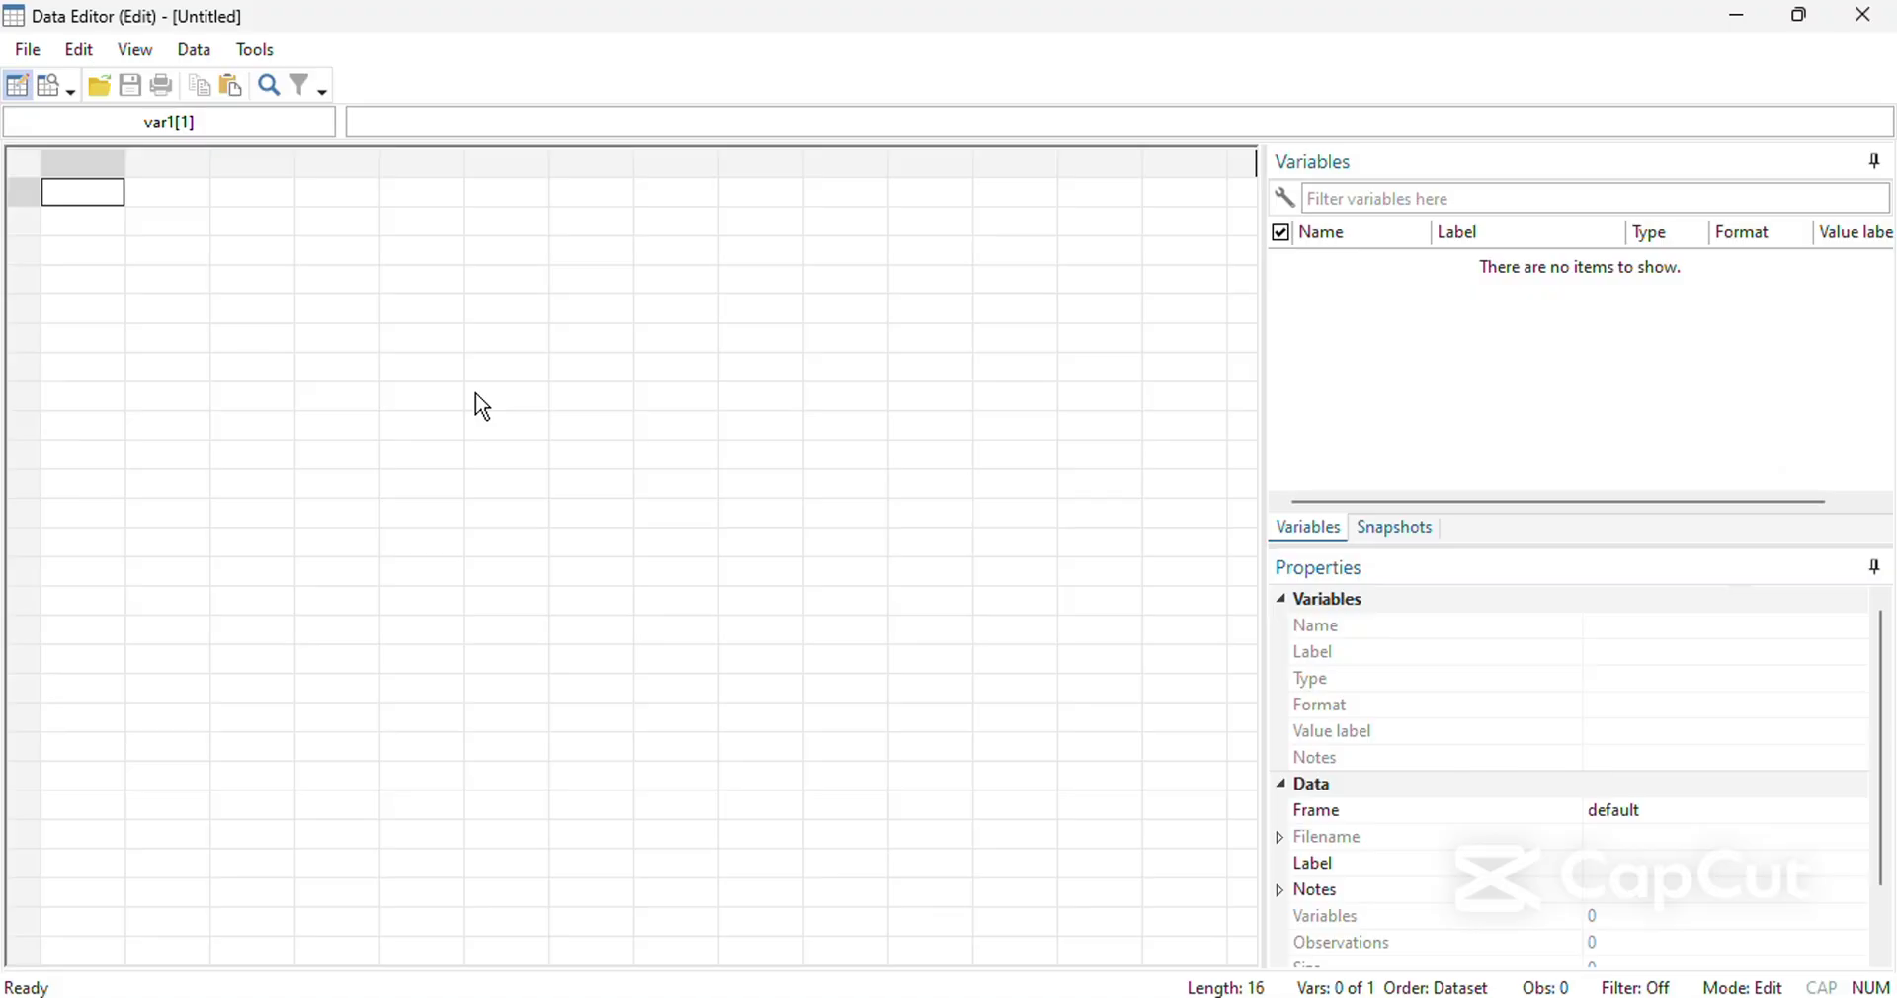
{"action": "key", "text": "ctrl+v"}
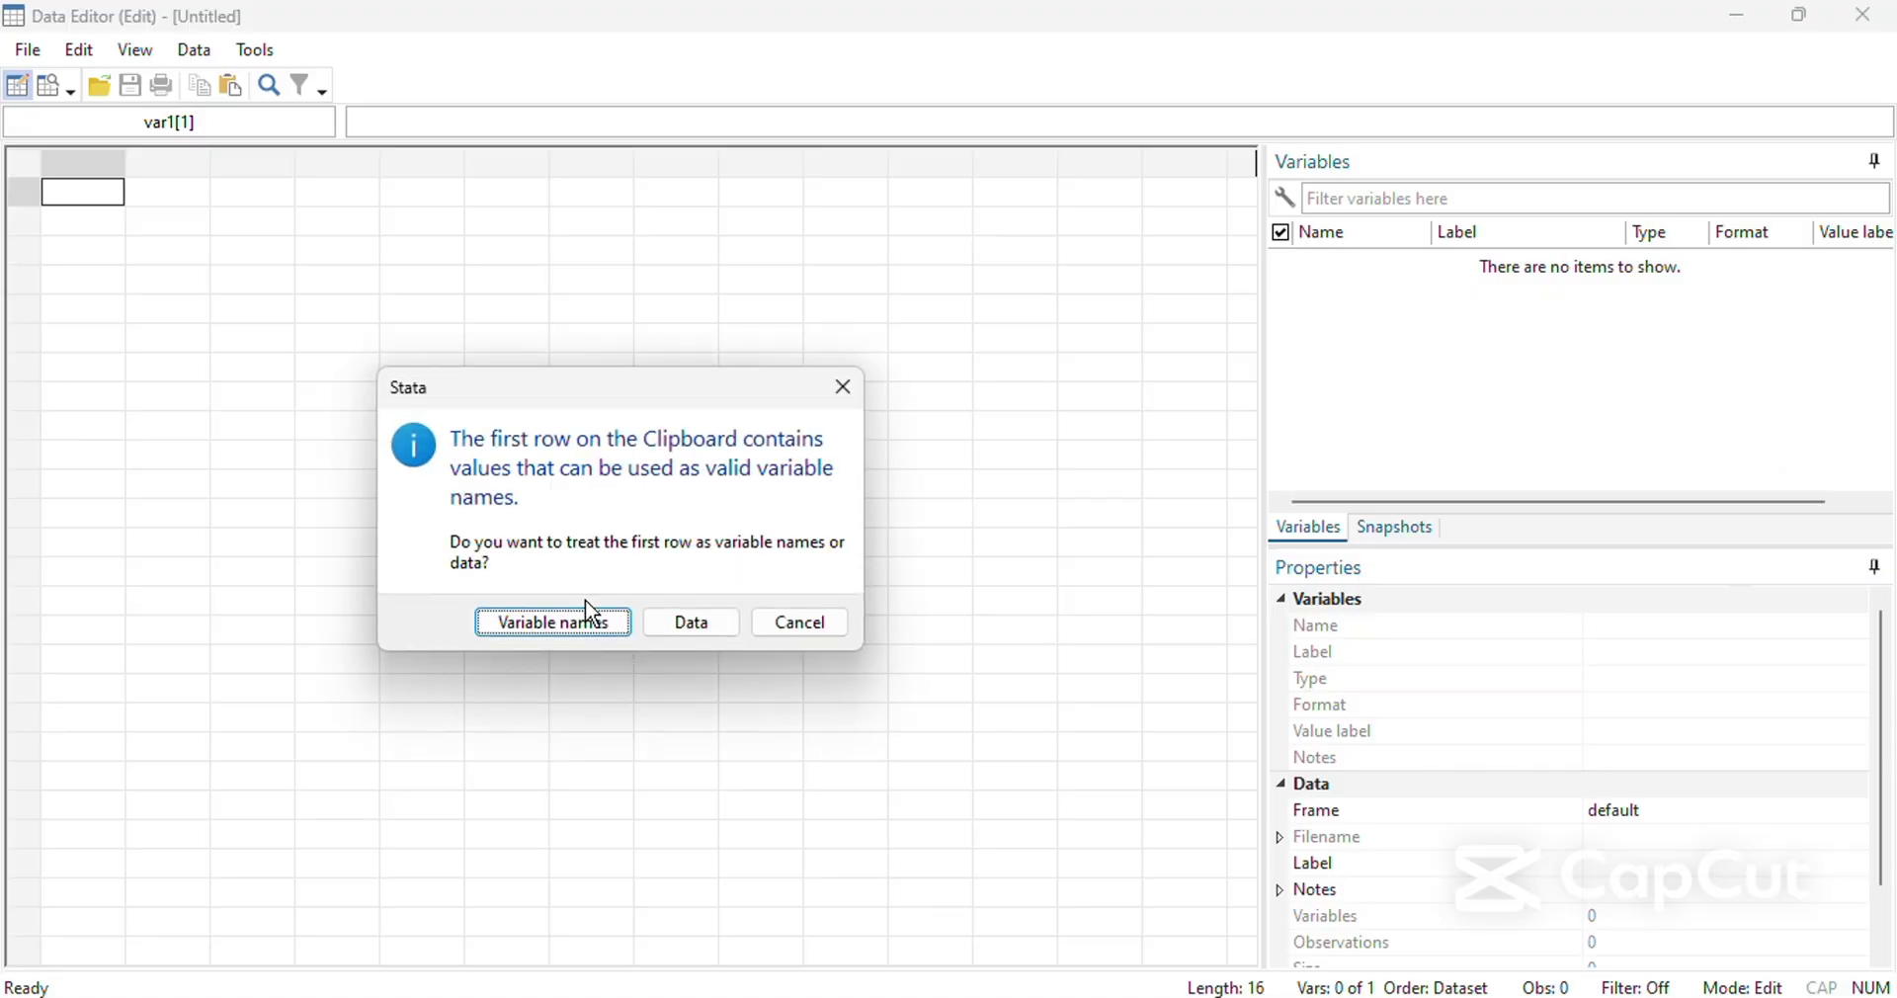
{"action": "left_click", "coordinate": [578, 619]}
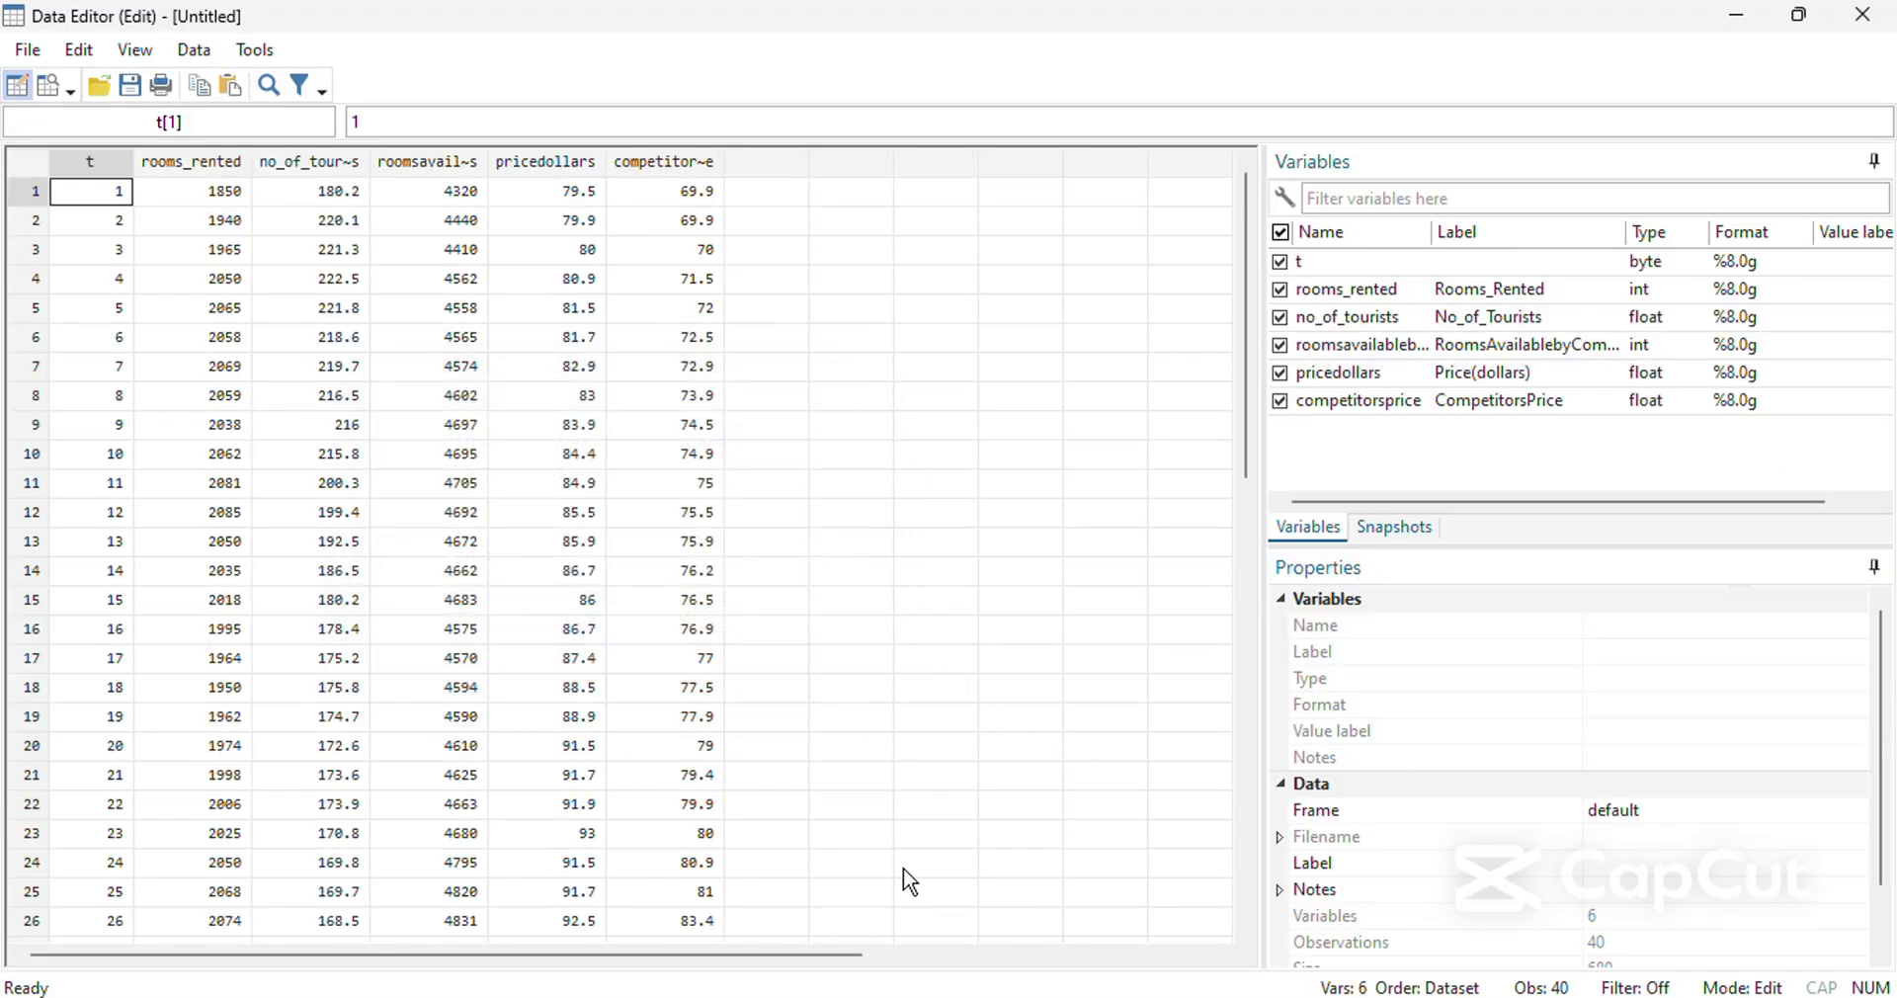
In the main Stata window, plot rooms_rented against t with the line command and copy the resulting graph.
{"action": "left_click", "coordinate": [828, 922]}
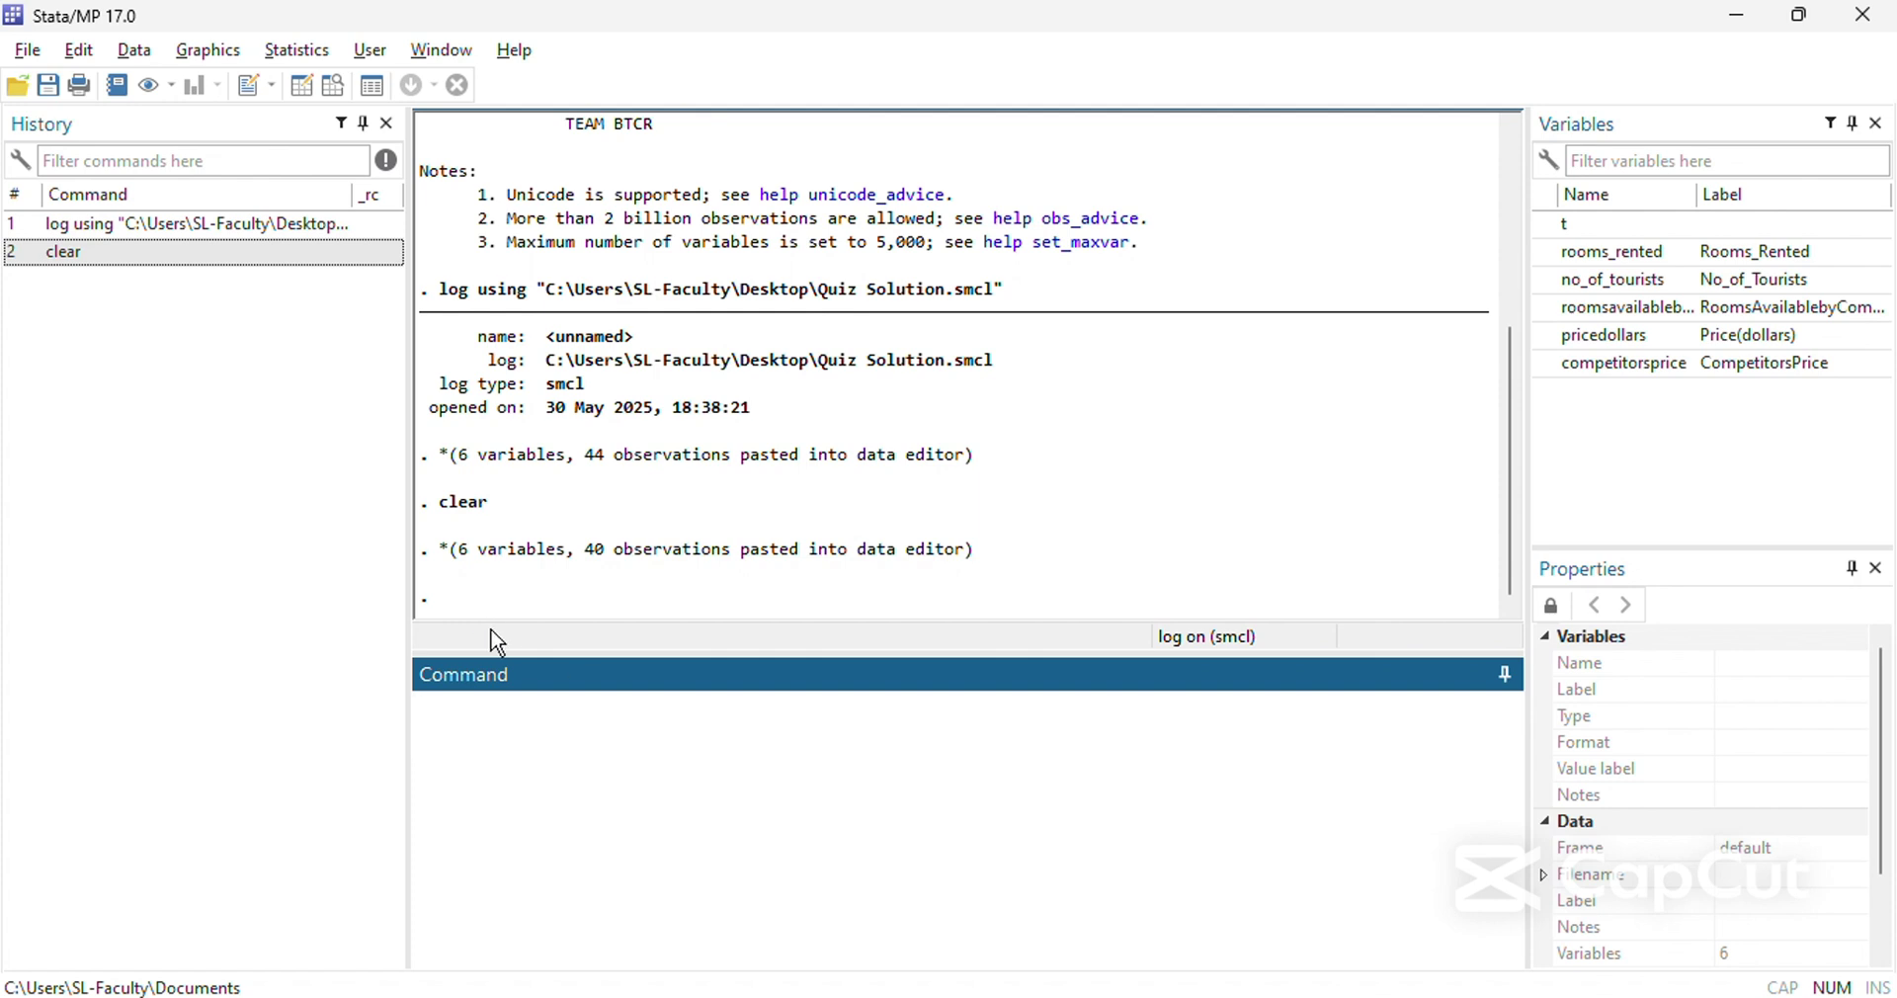
{"action": "type", "text": "line"}
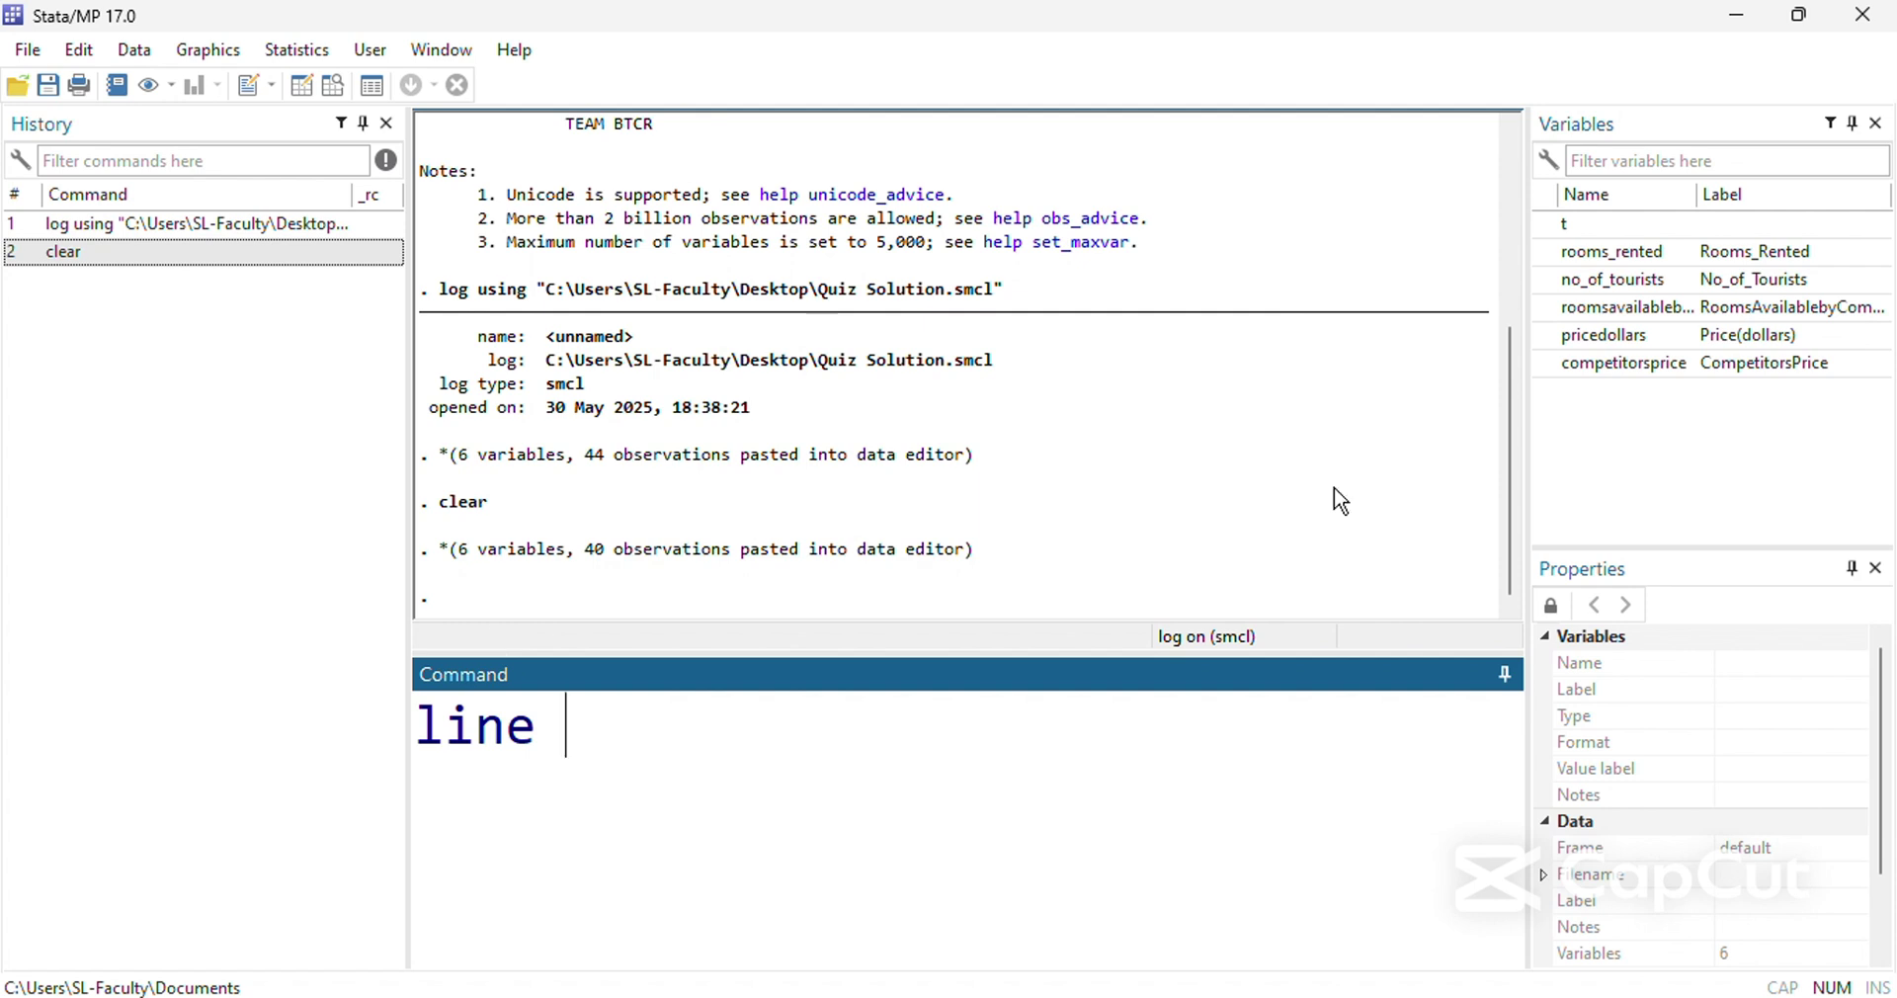
{"action": "double_click", "coordinate": [1665, 255]}
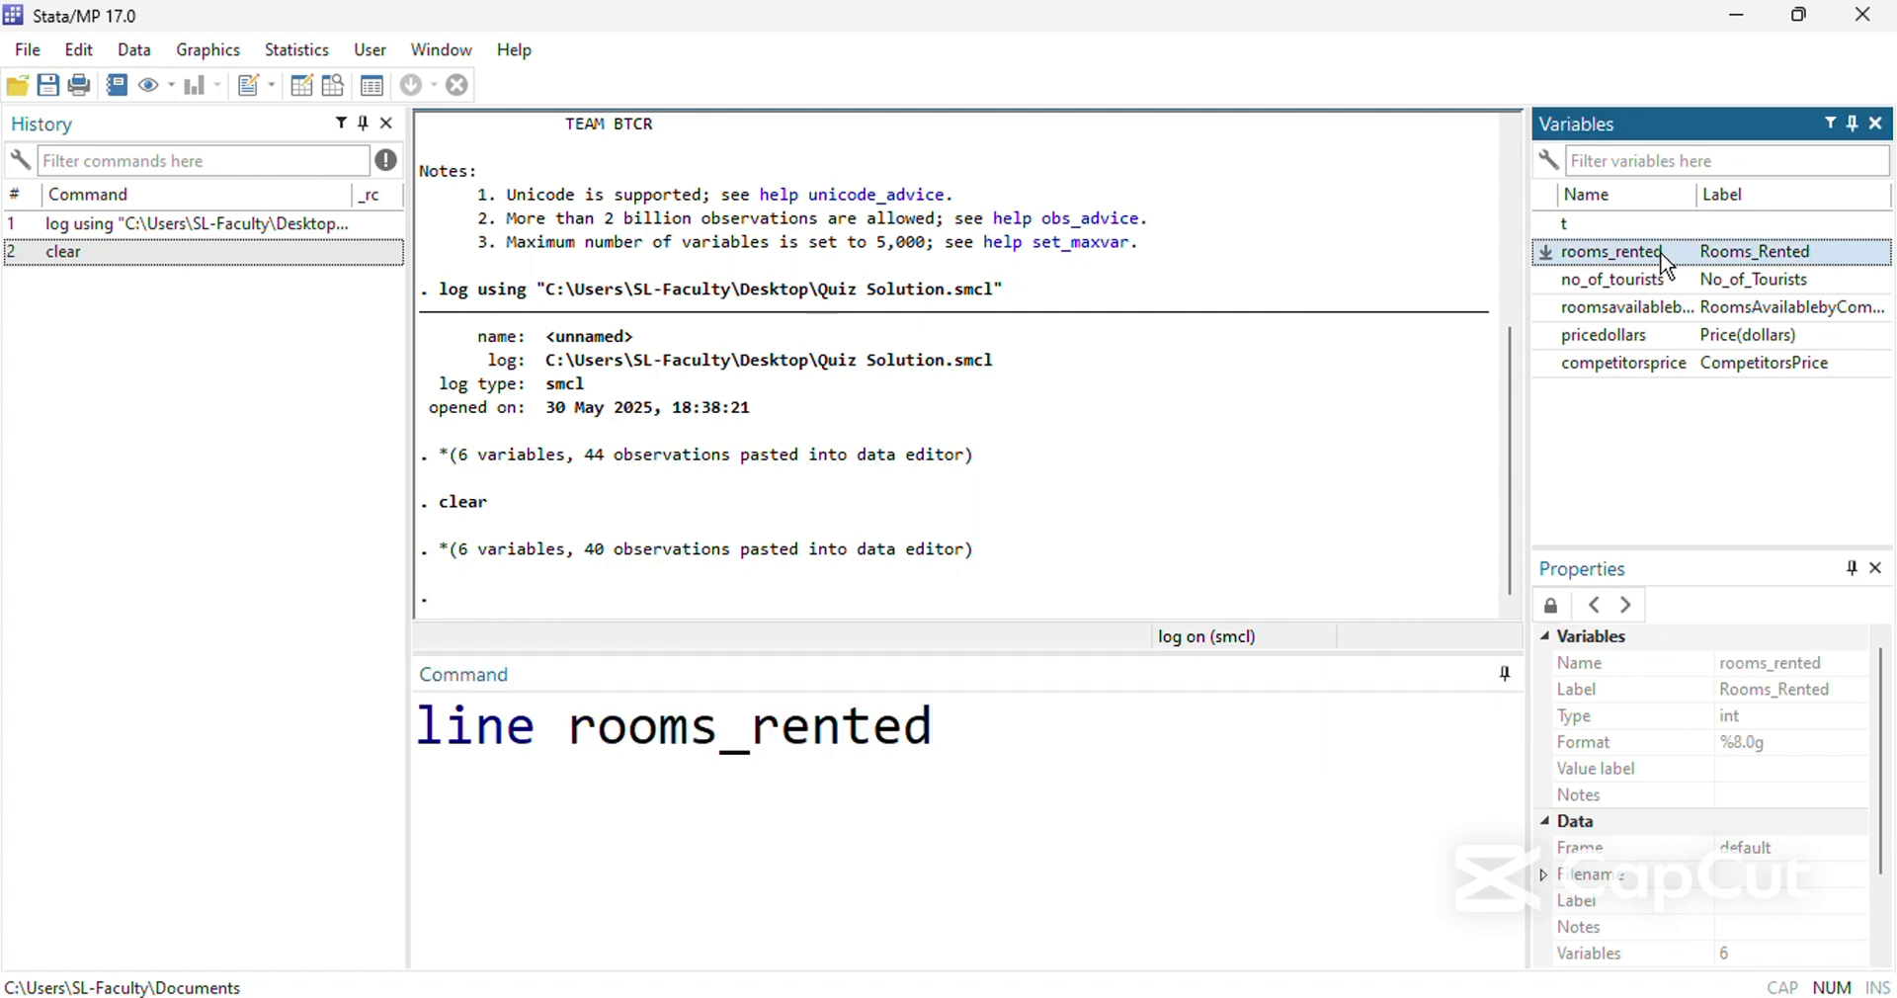
{"action": "double_click", "coordinate": [1635, 231]}
{"action": "key", "text": "Return"}
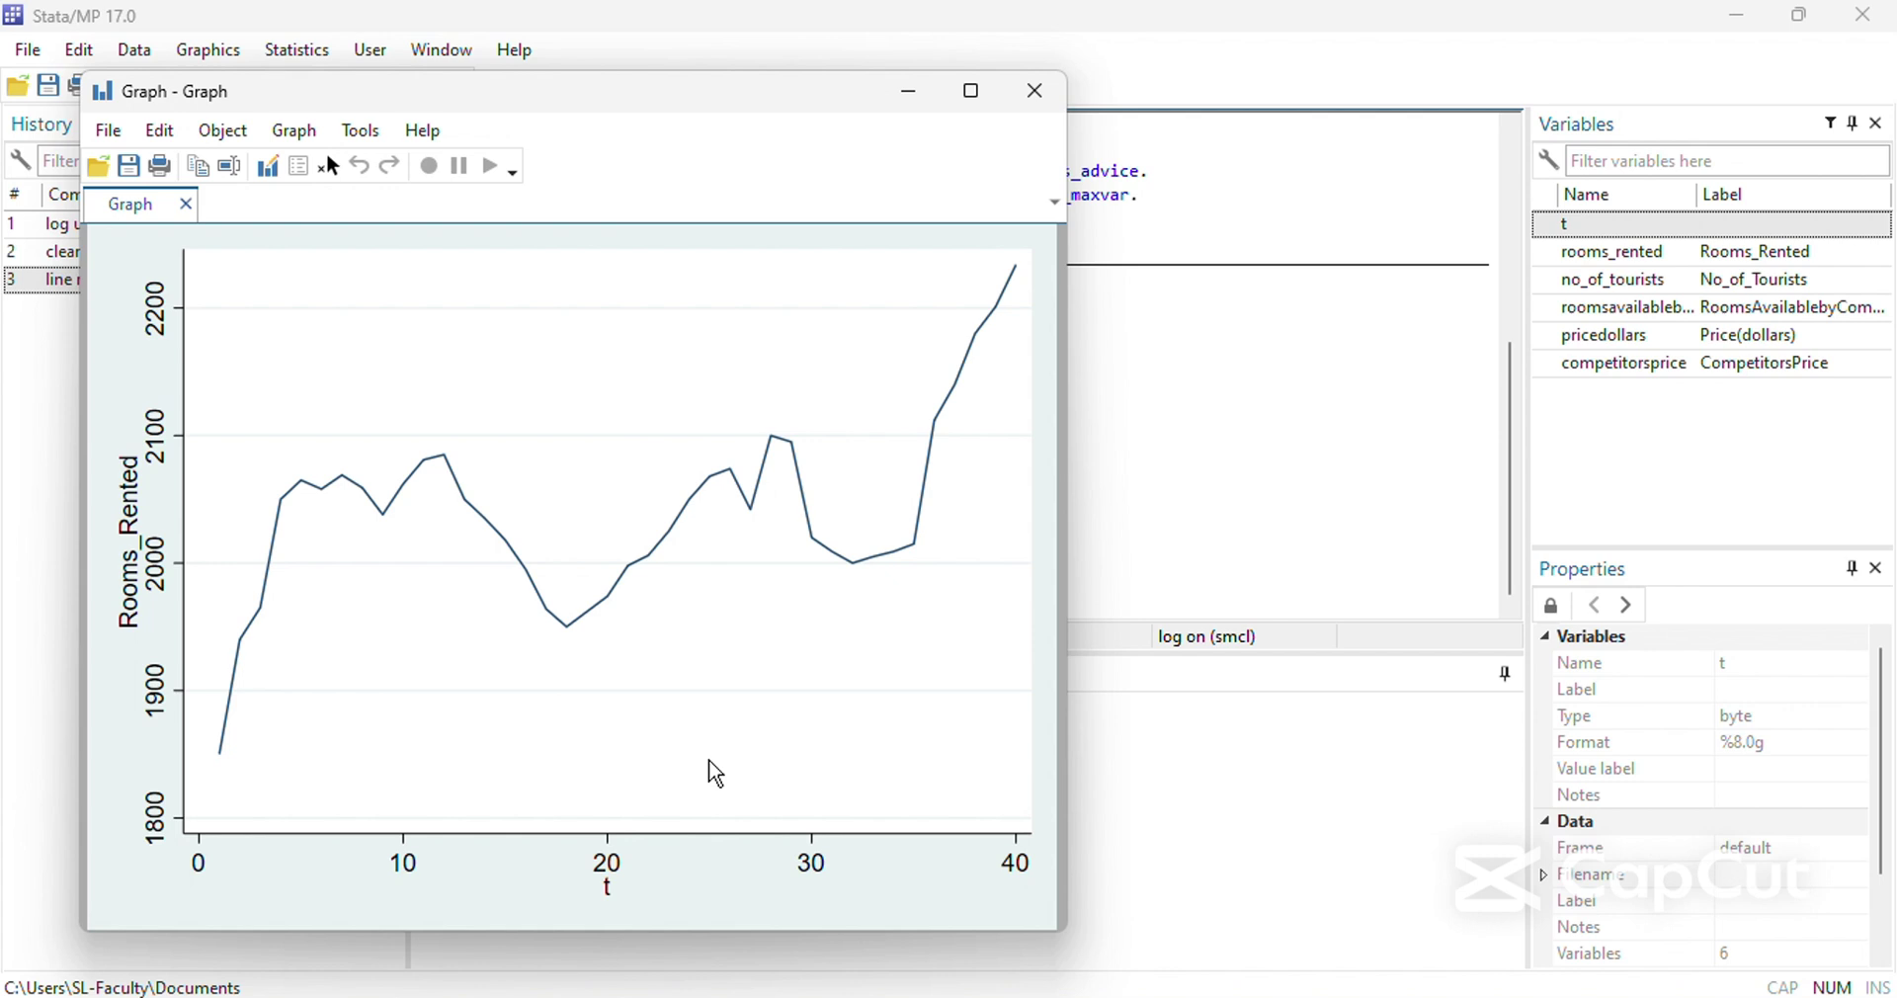
{"action": "right_click", "coordinate": [717, 776]}
{"action": "left_click", "coordinate": [781, 813]}
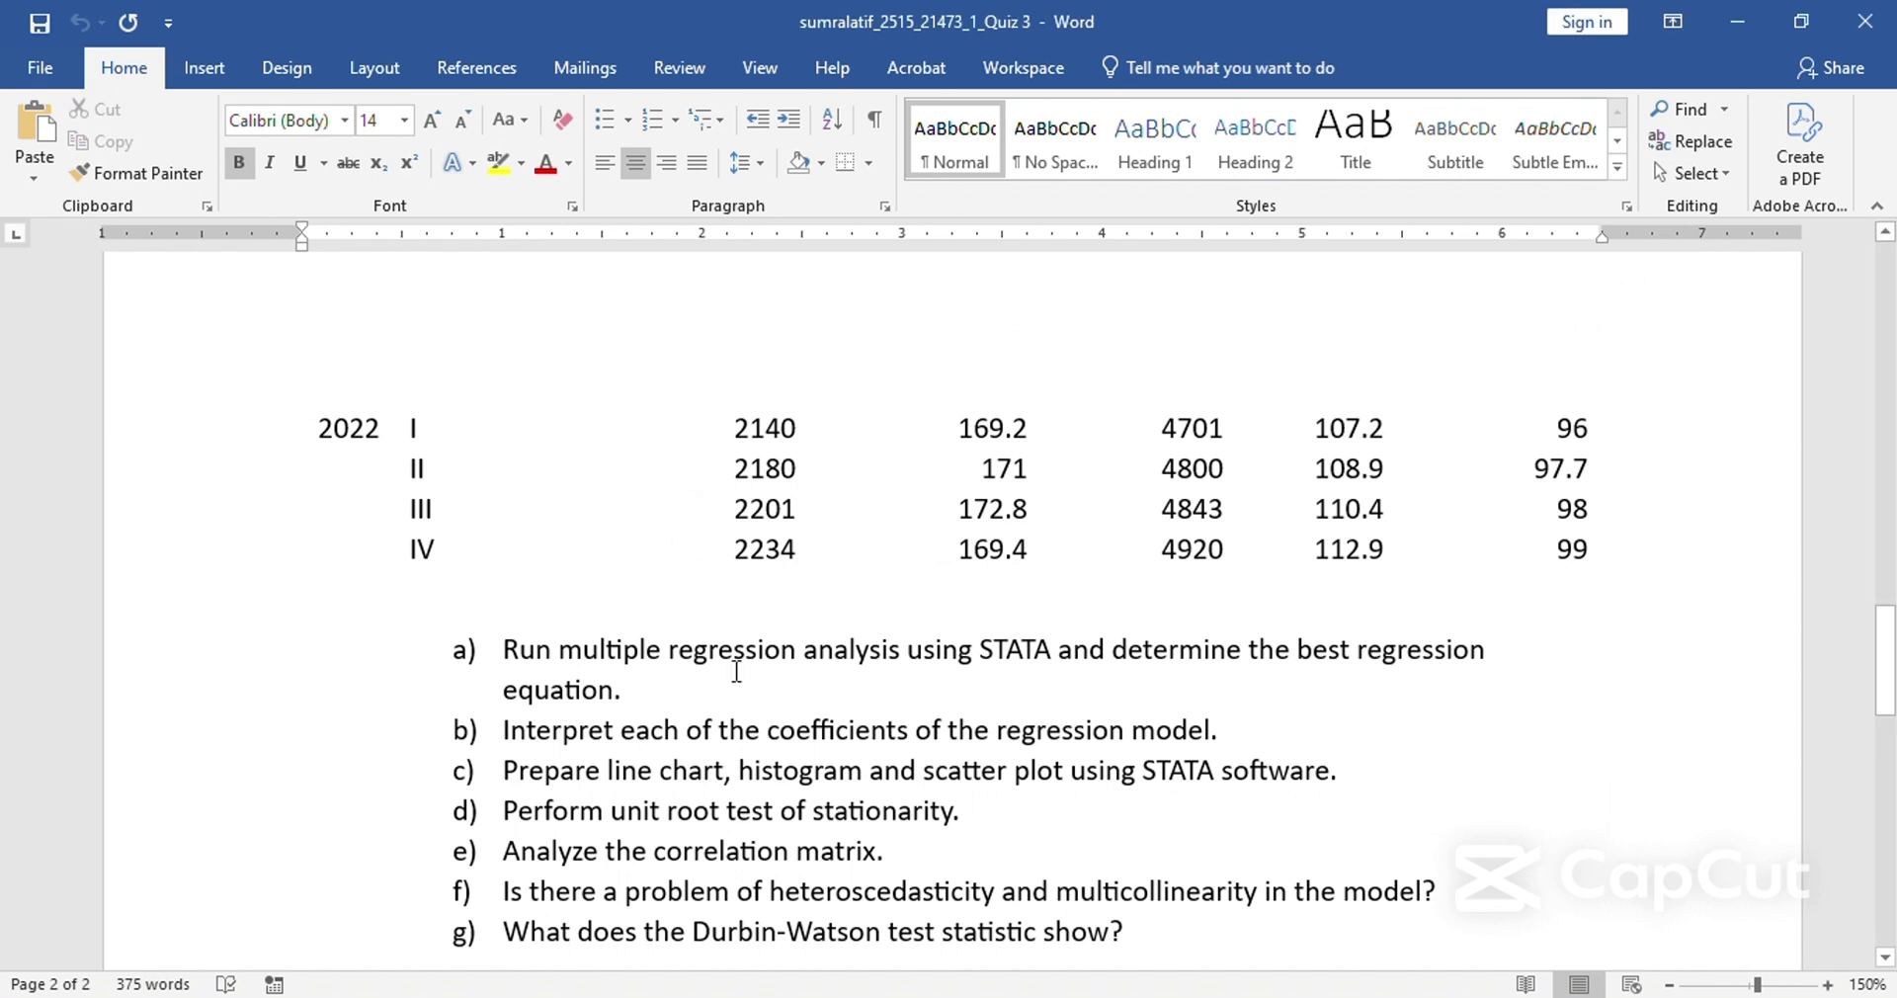
Switch to Word, create a new blank document and insert a table with two columns and five rows.
{"action": "key", "text": "ctrl+n"}
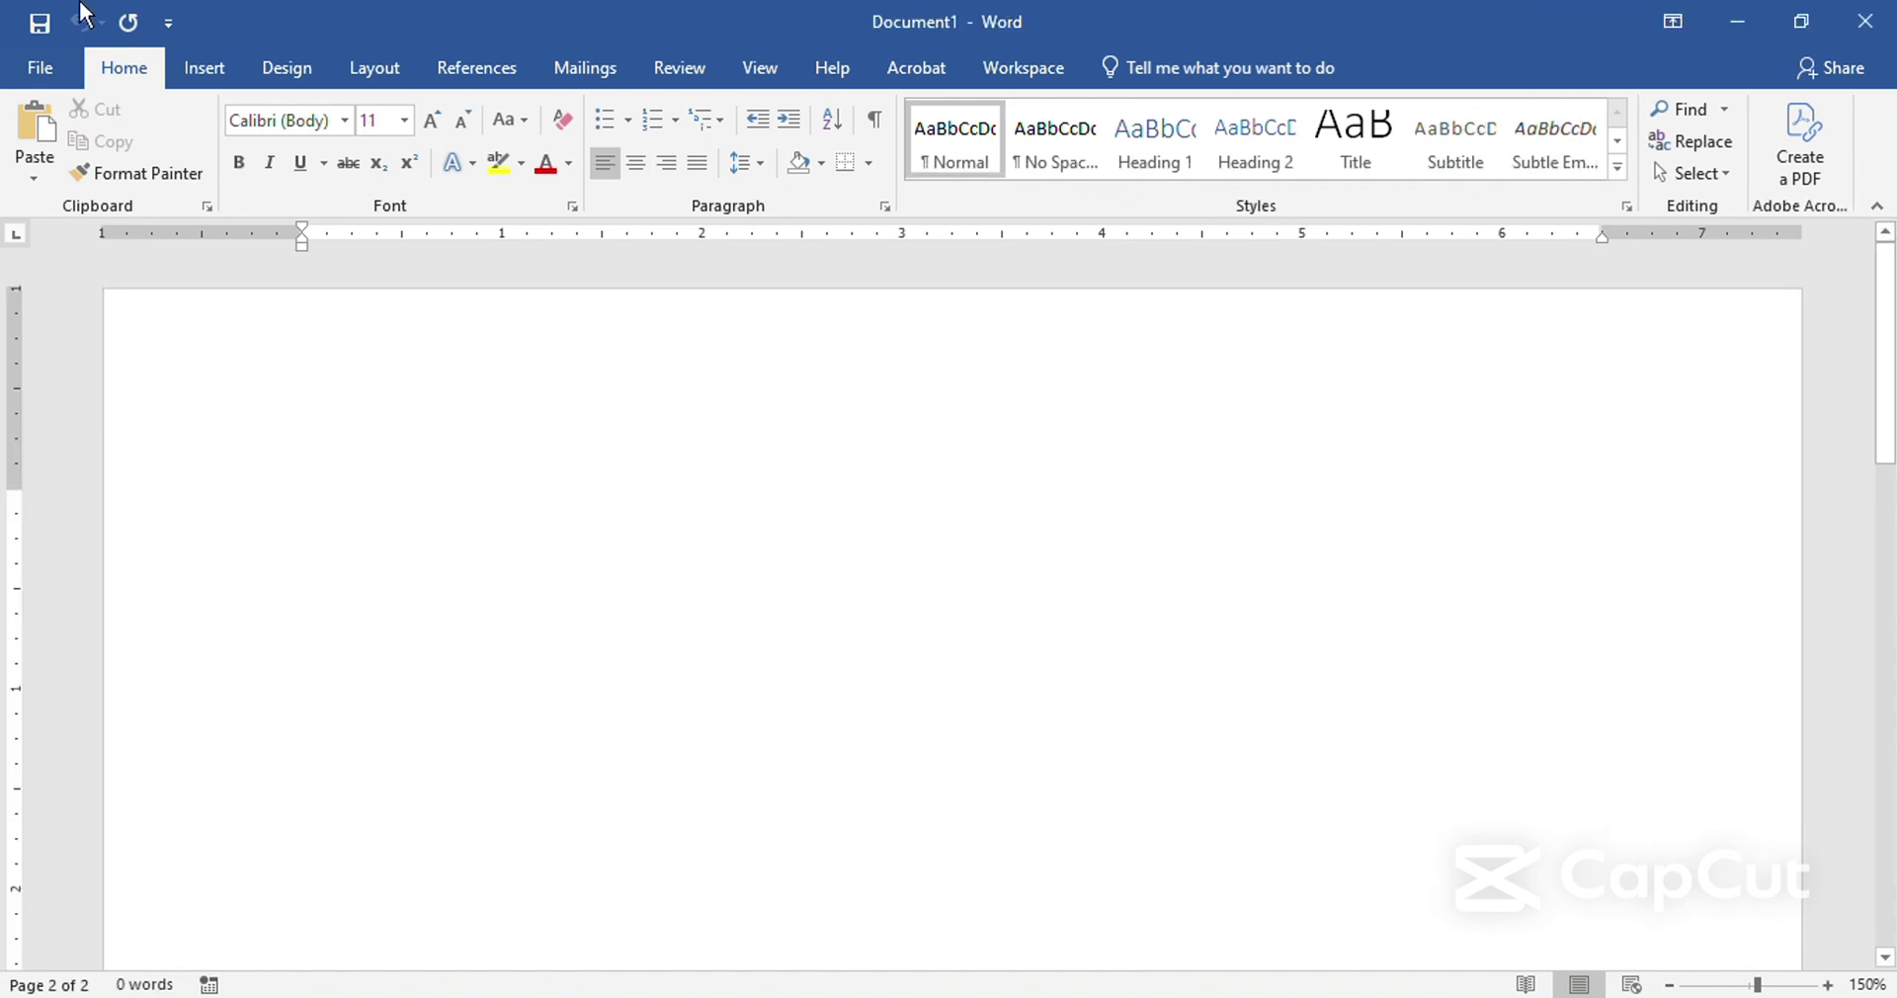
{"action": "left_click", "coordinate": [203, 67]}
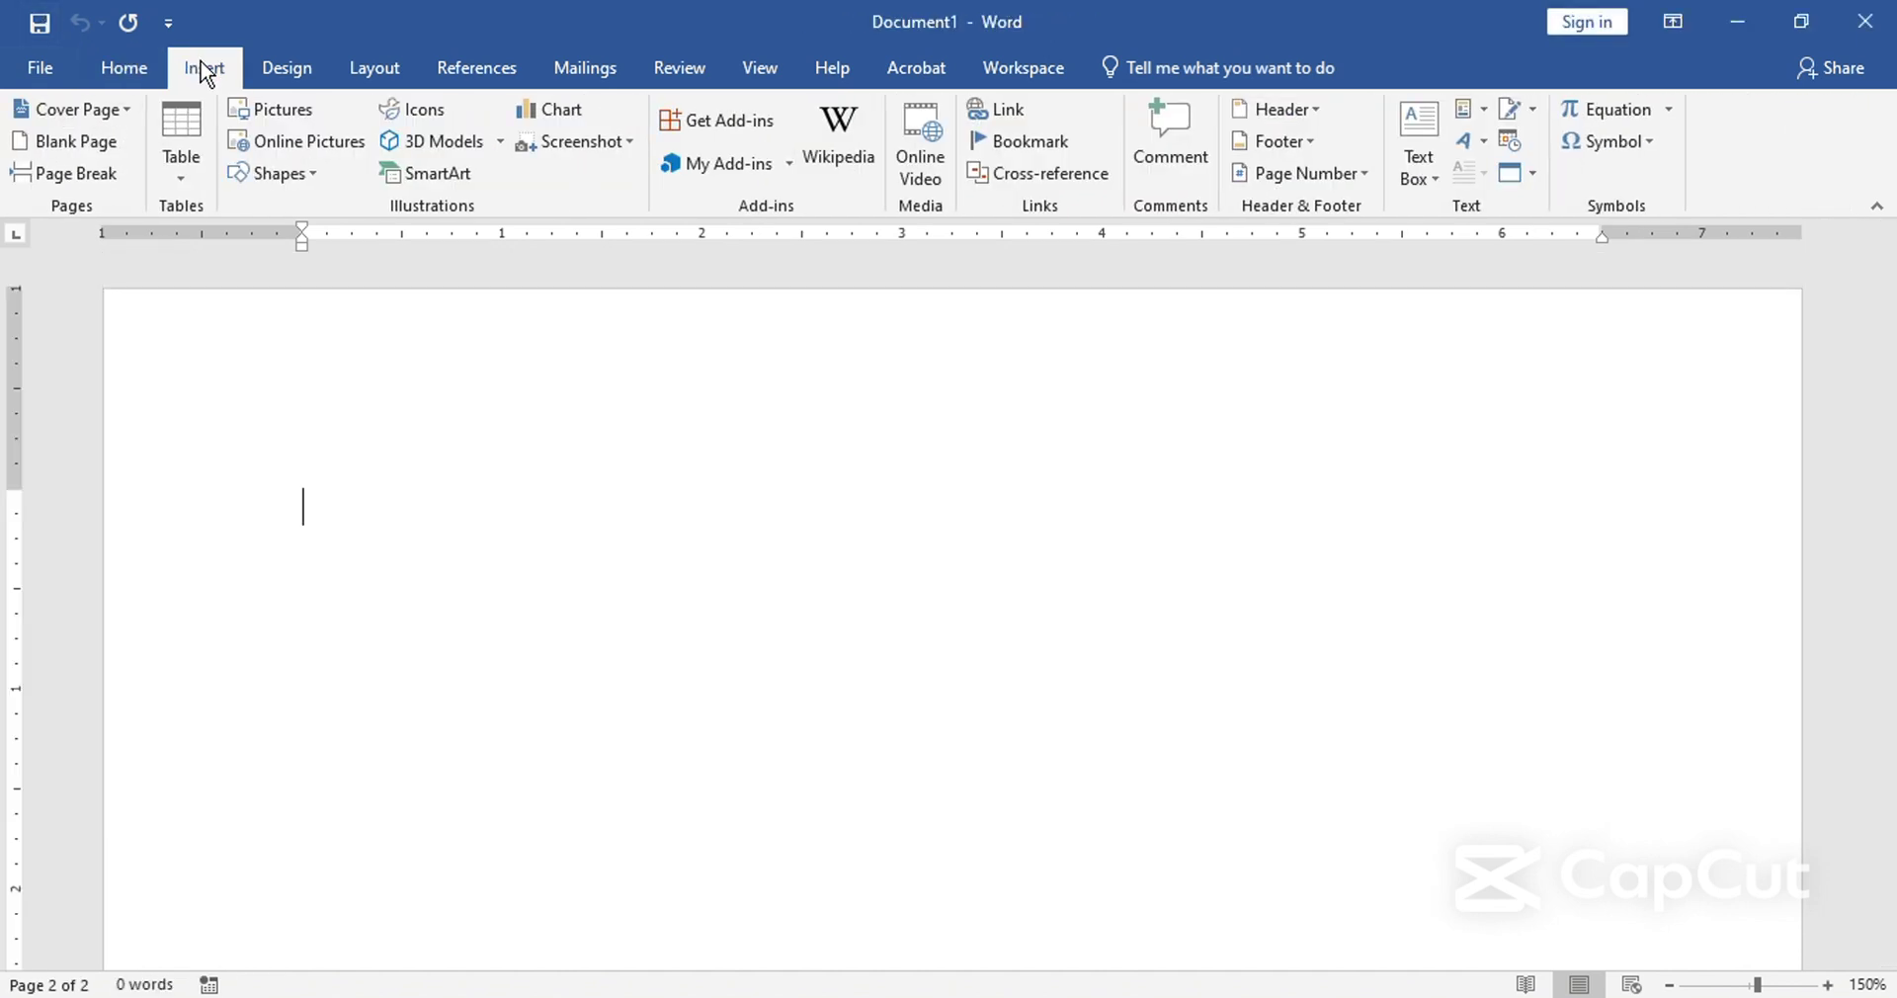
{"action": "left_click", "coordinate": [183, 158]}
{"action": "left_click", "coordinate": [196, 340]}
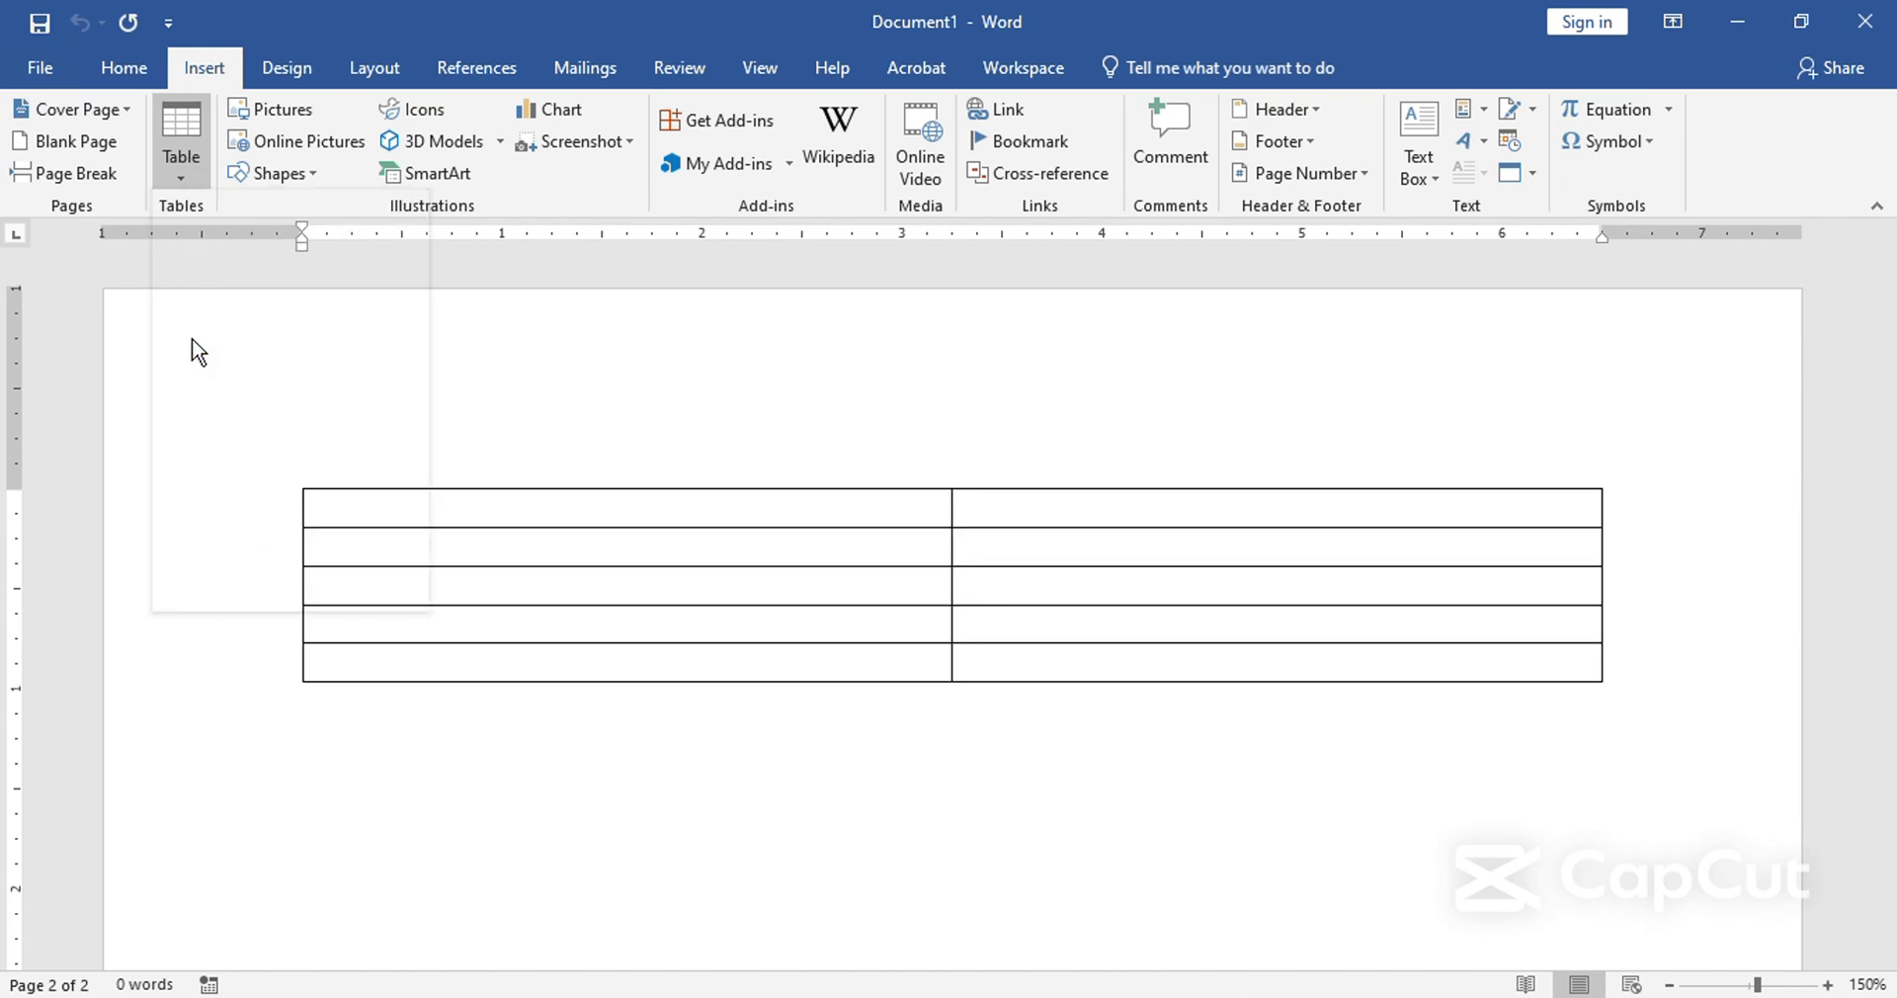
Paste the copied graph into the table's first cell and shrink it to about 2.5 inches wide.
{"action": "key", "text": "ctrl+v"}
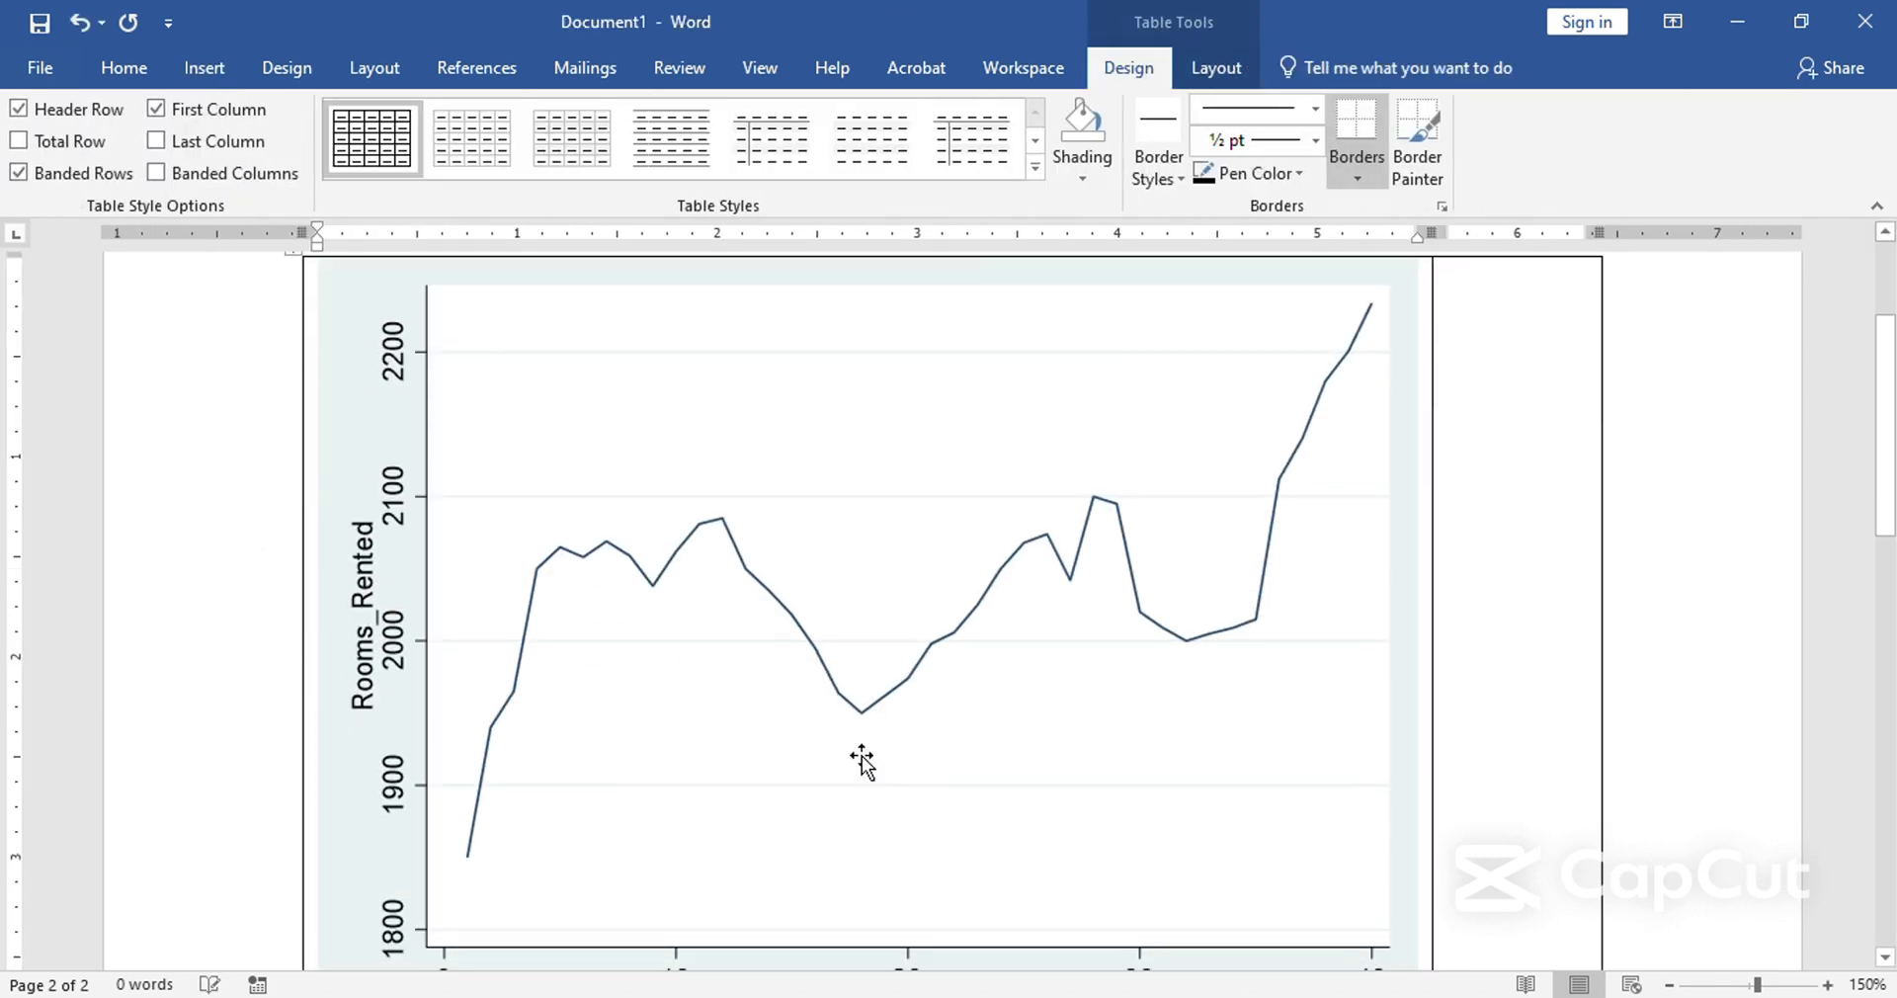
{"action": "left_click", "coordinate": [1329, 709]}
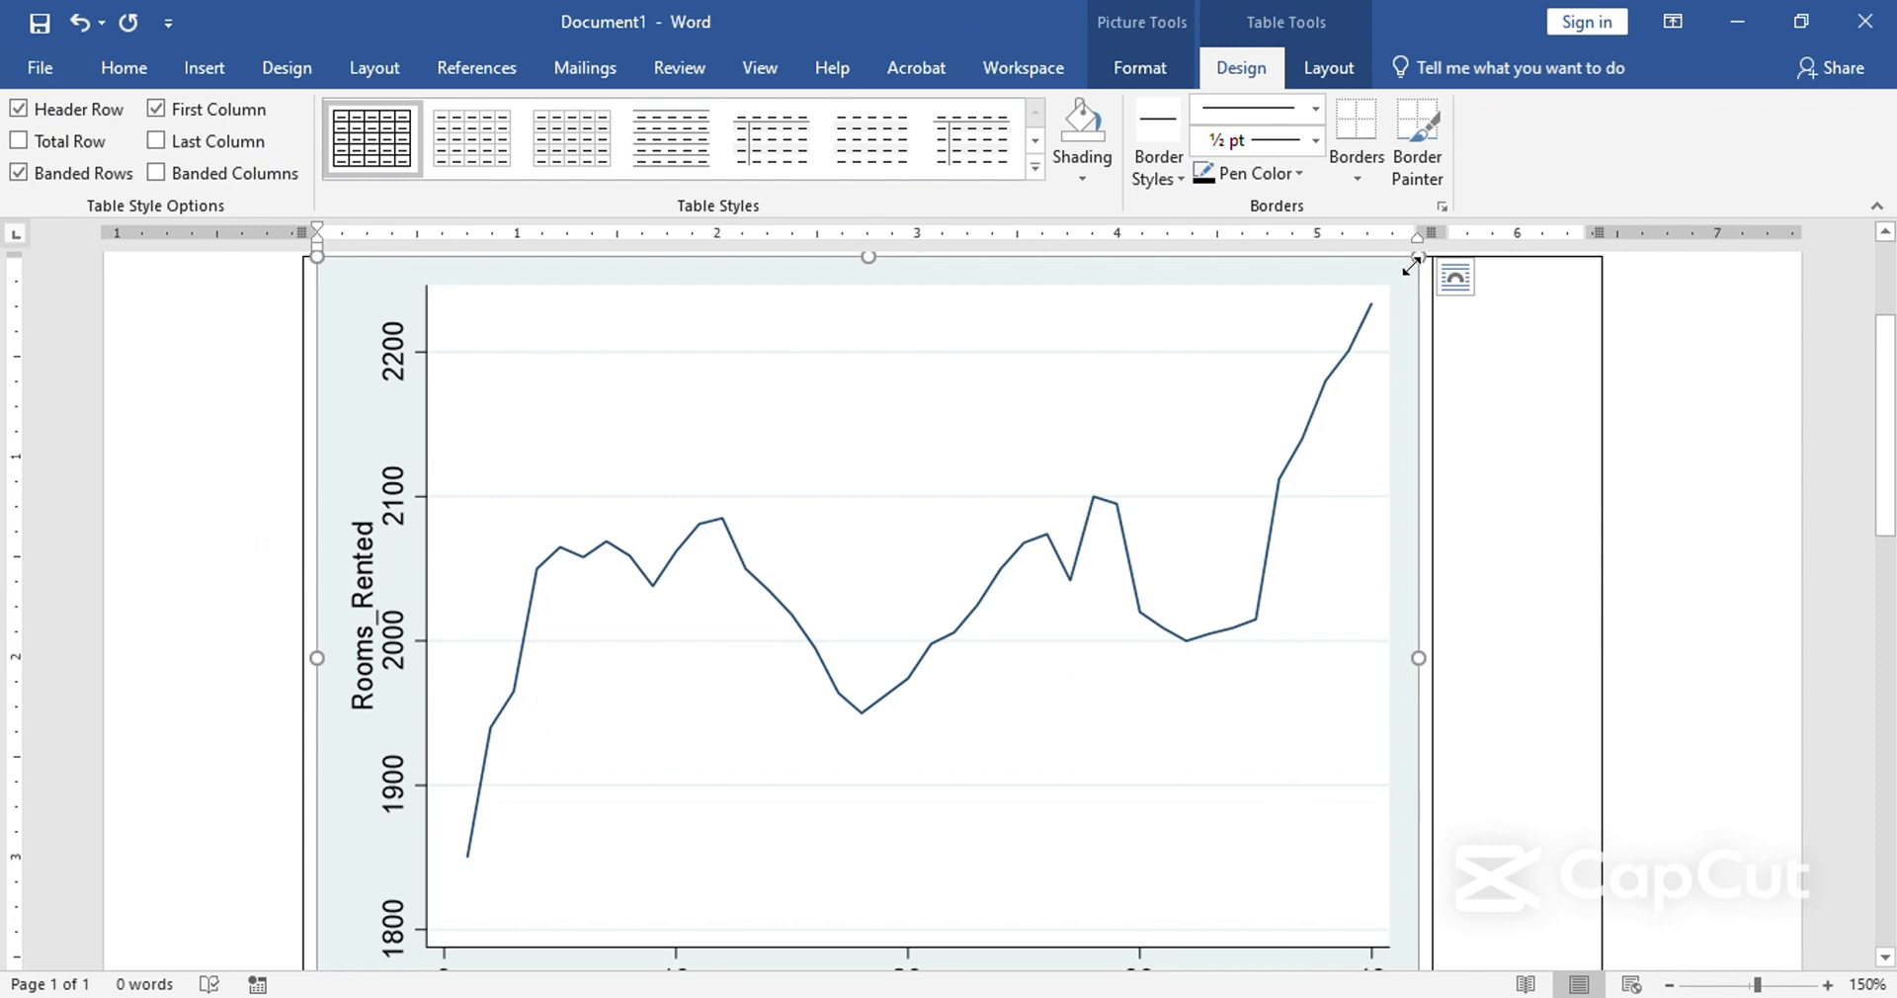
{"action": "left_click_drag", "start_coordinate": [1417, 259], "coordinate": [869, 675]}
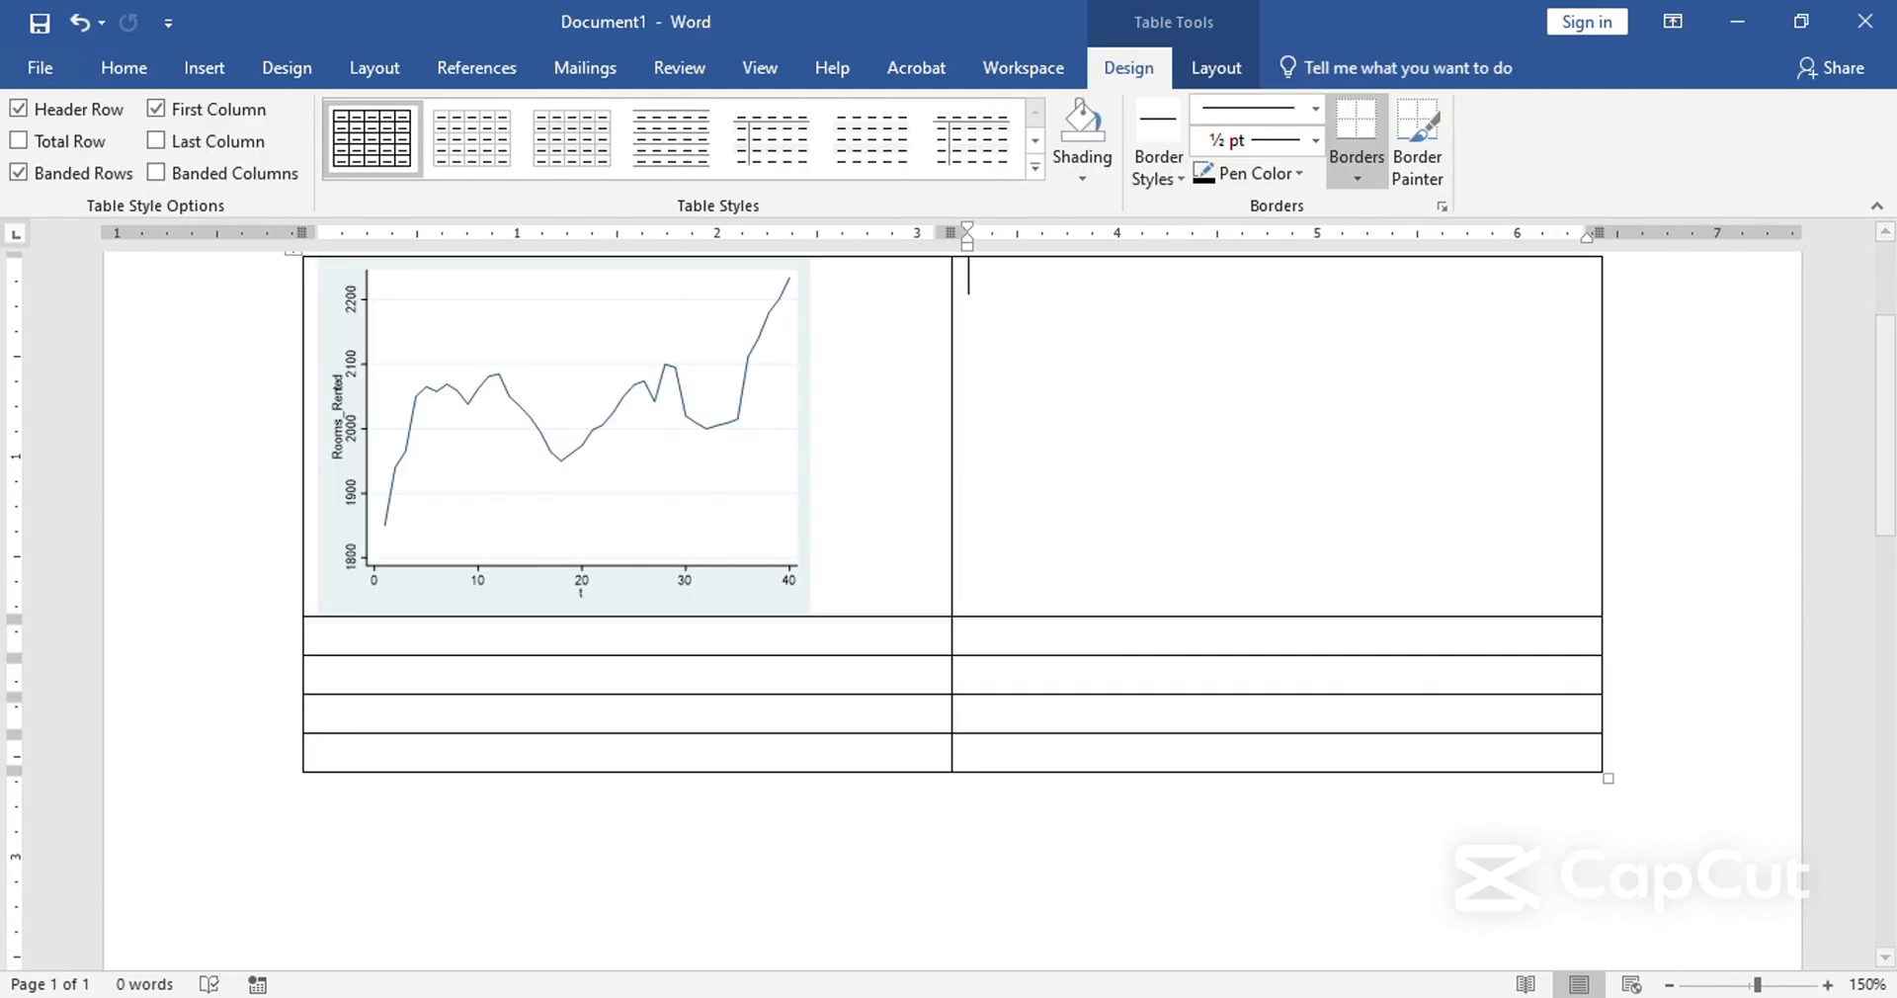
Return to the main Stata window, plot no_of_tourists against t with the line command and copy the graph.
{"action": "mouse_move", "coordinate": [809, 982]}
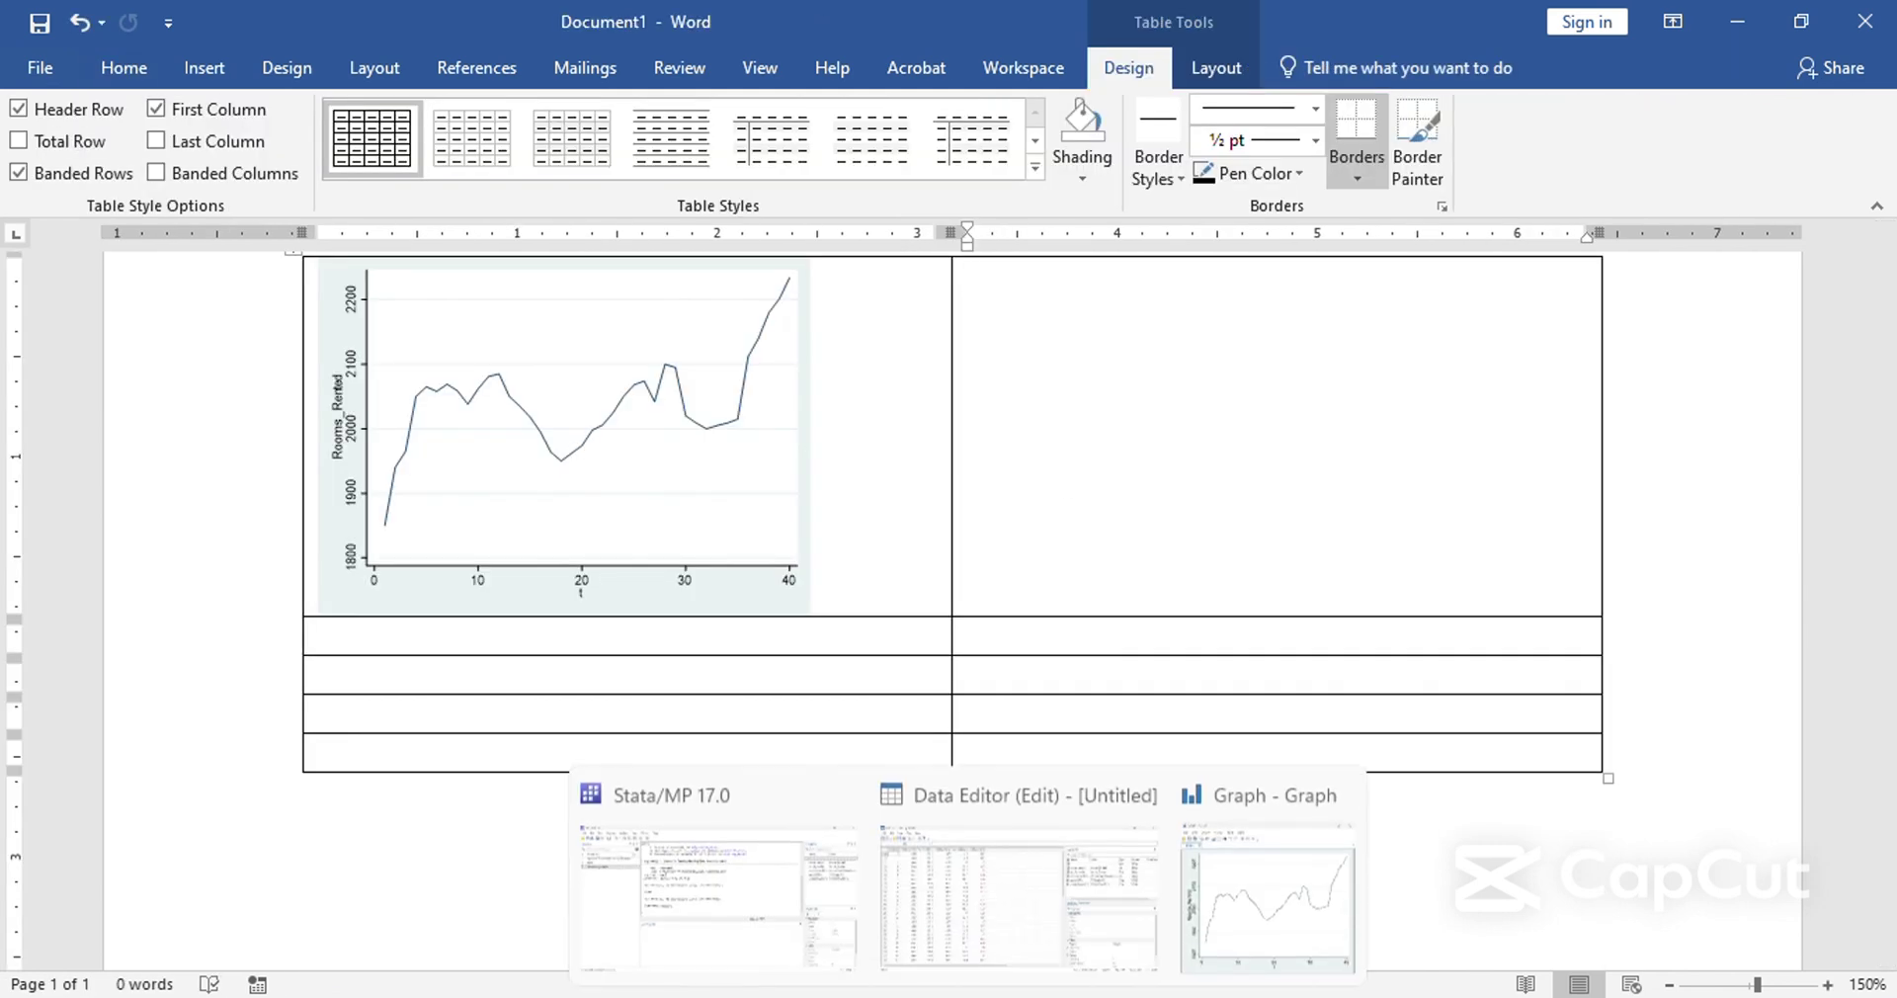
{"action": "left_click", "coordinate": [767, 945]}
{"action": "type", "text": "line"}
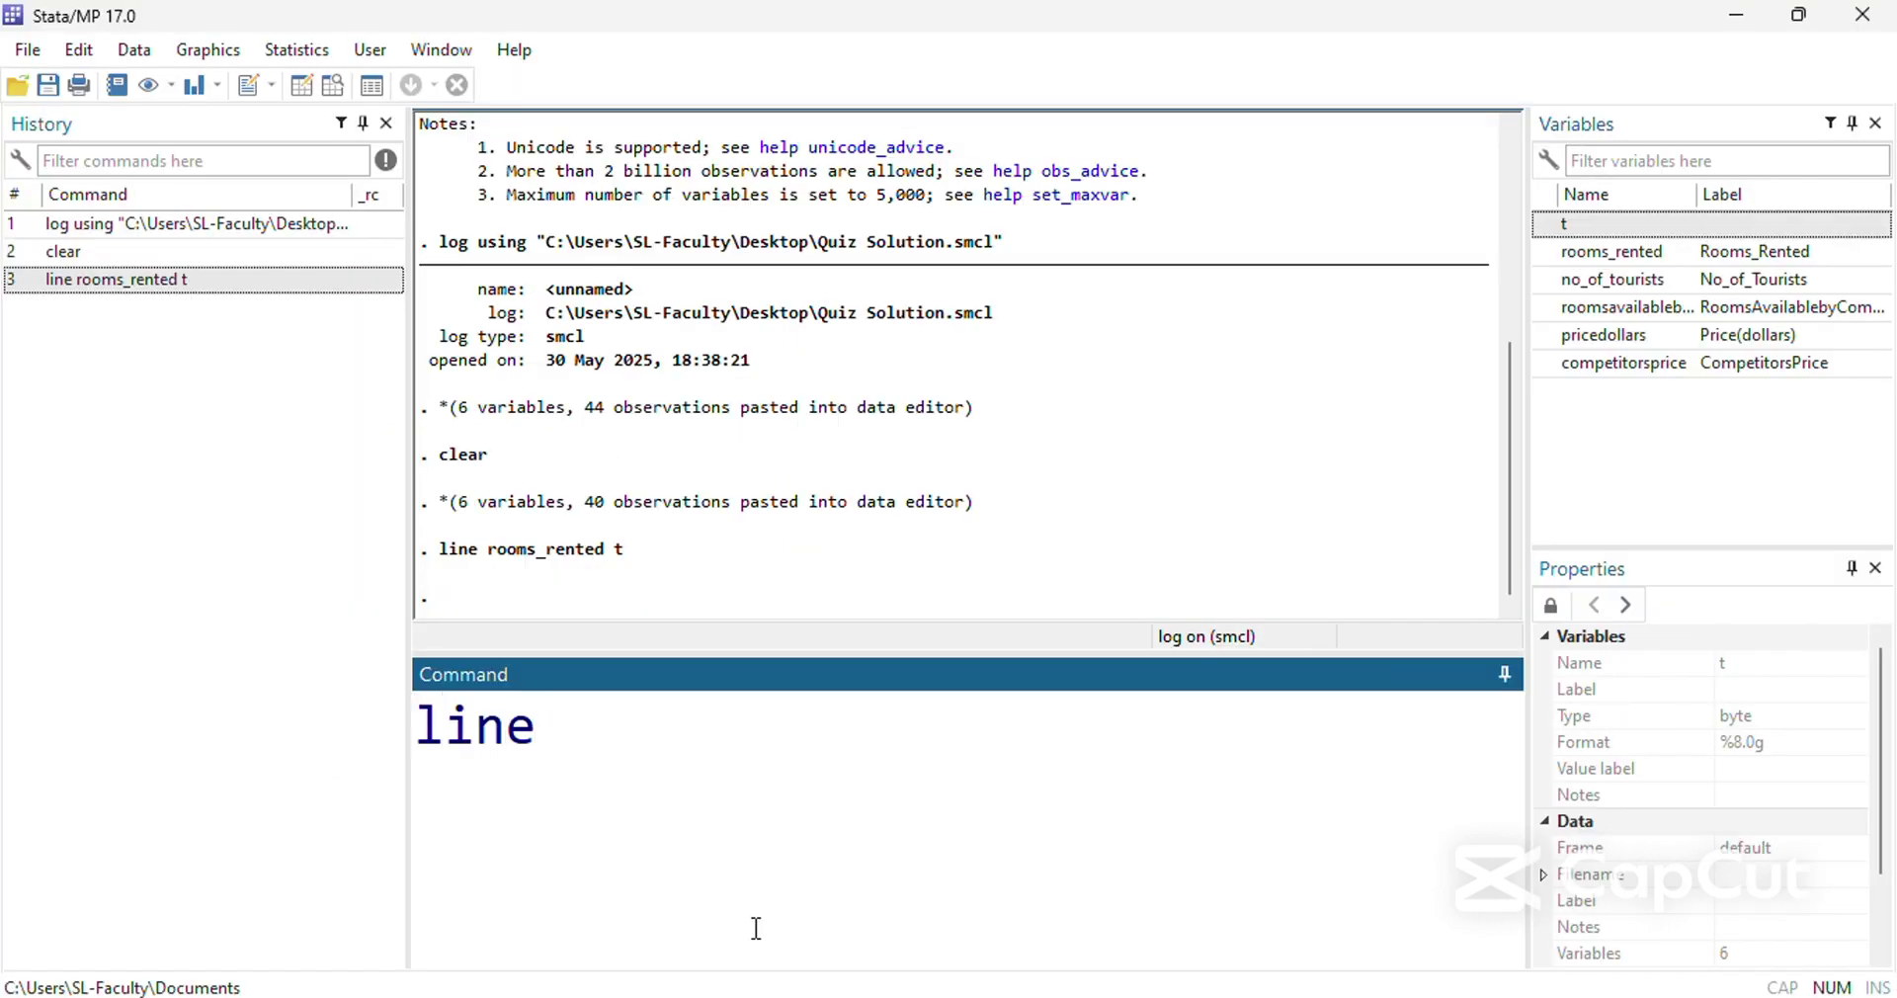
{"action": "double_click", "coordinate": [1672, 281]}
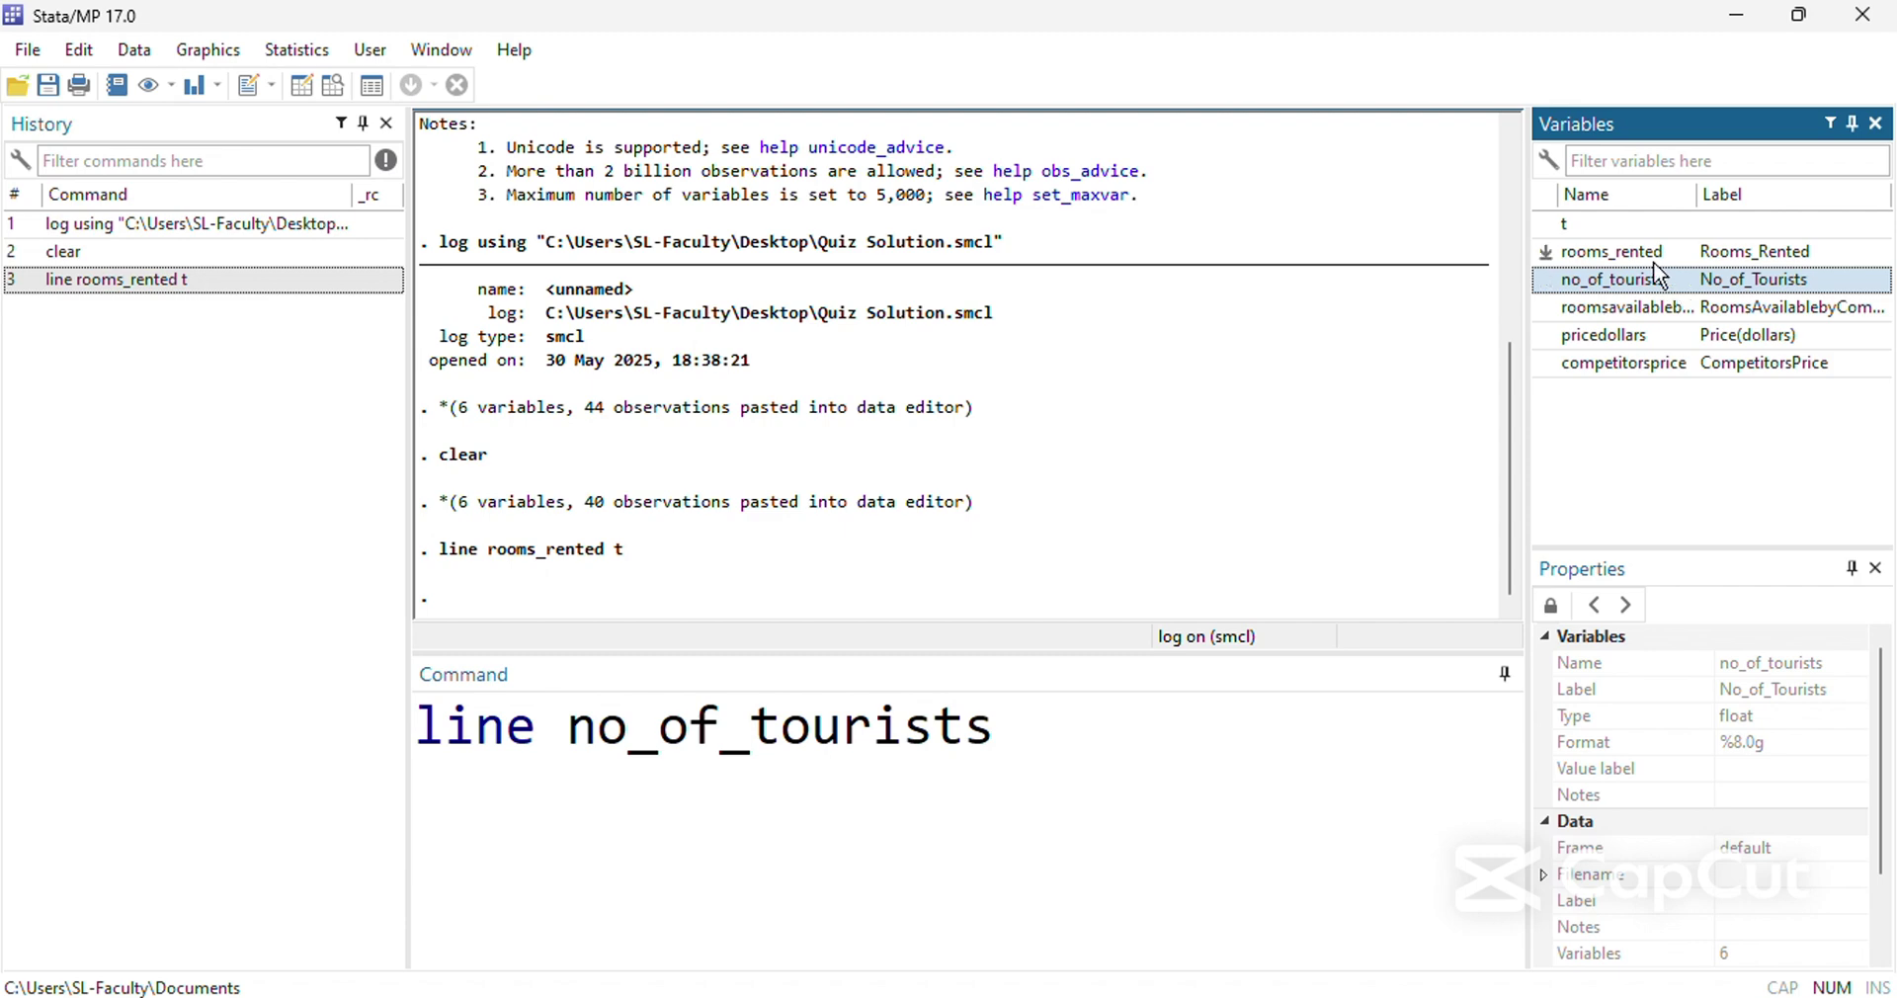
{"action": "left_click", "coordinate": [1656, 232]}
{"action": "key", "text": "Return"}
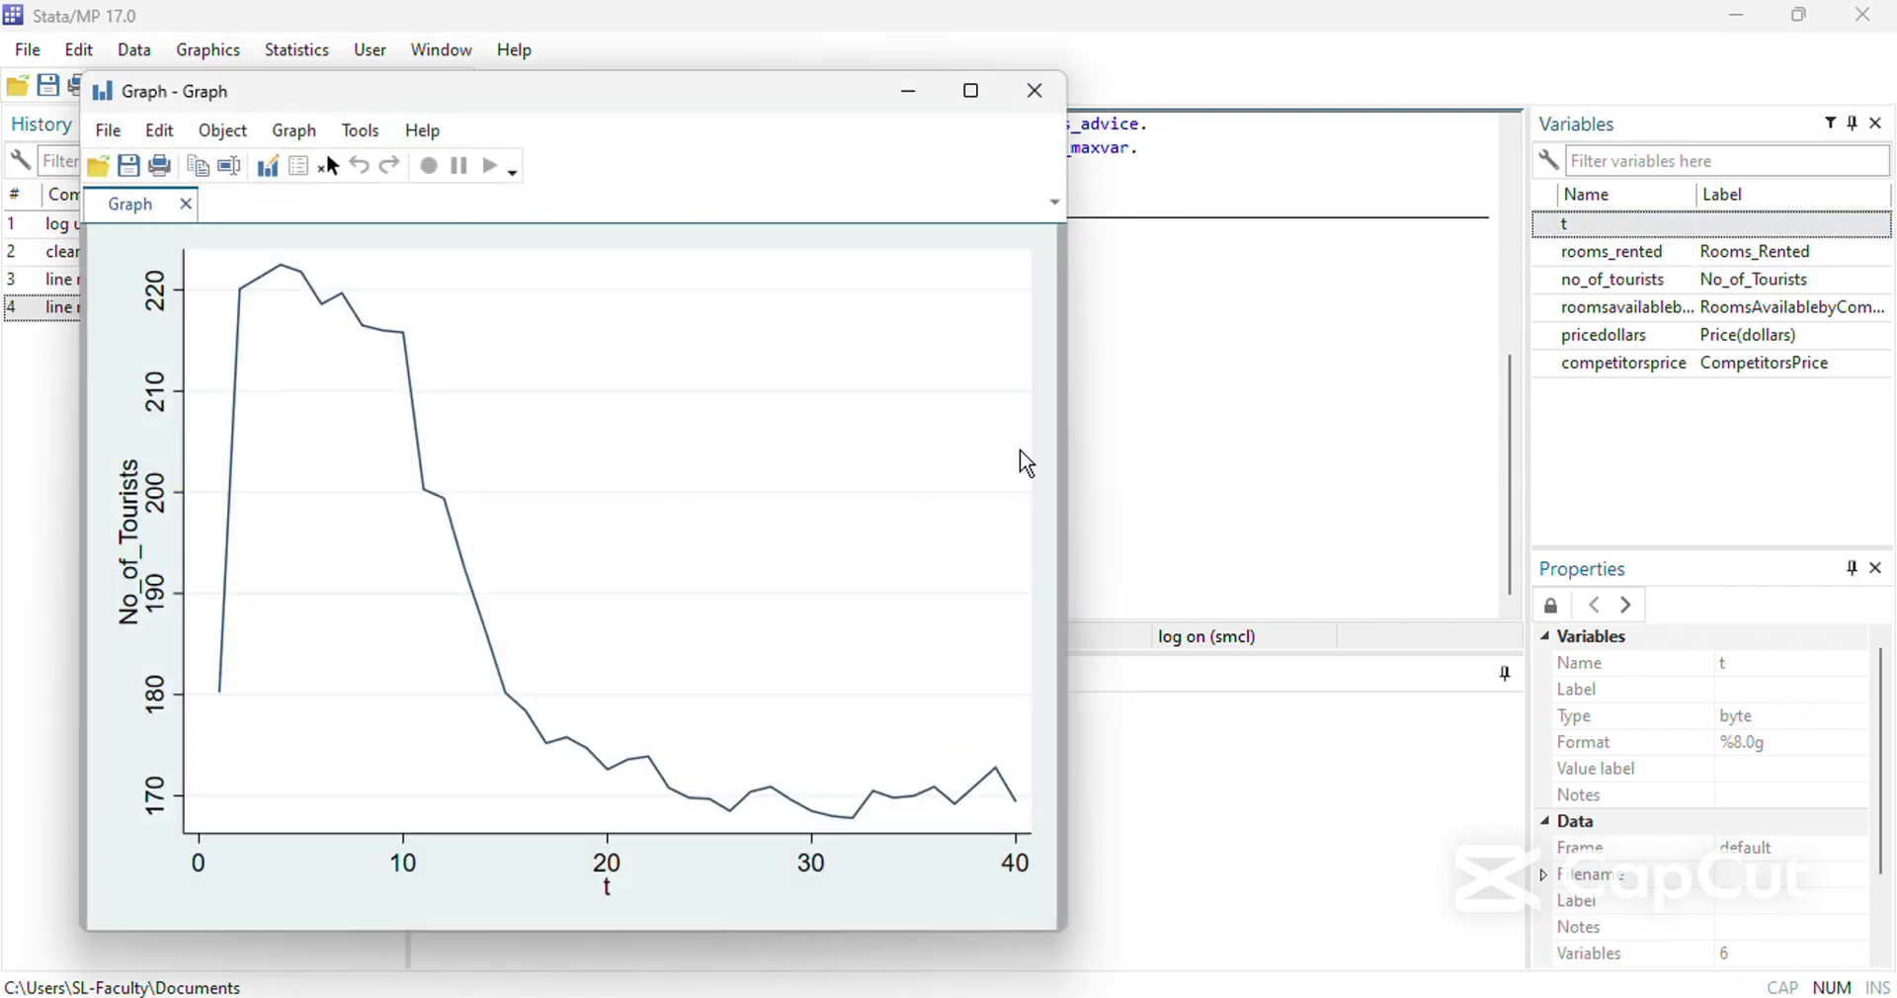
{"action": "right_click", "coordinate": [656, 476]}
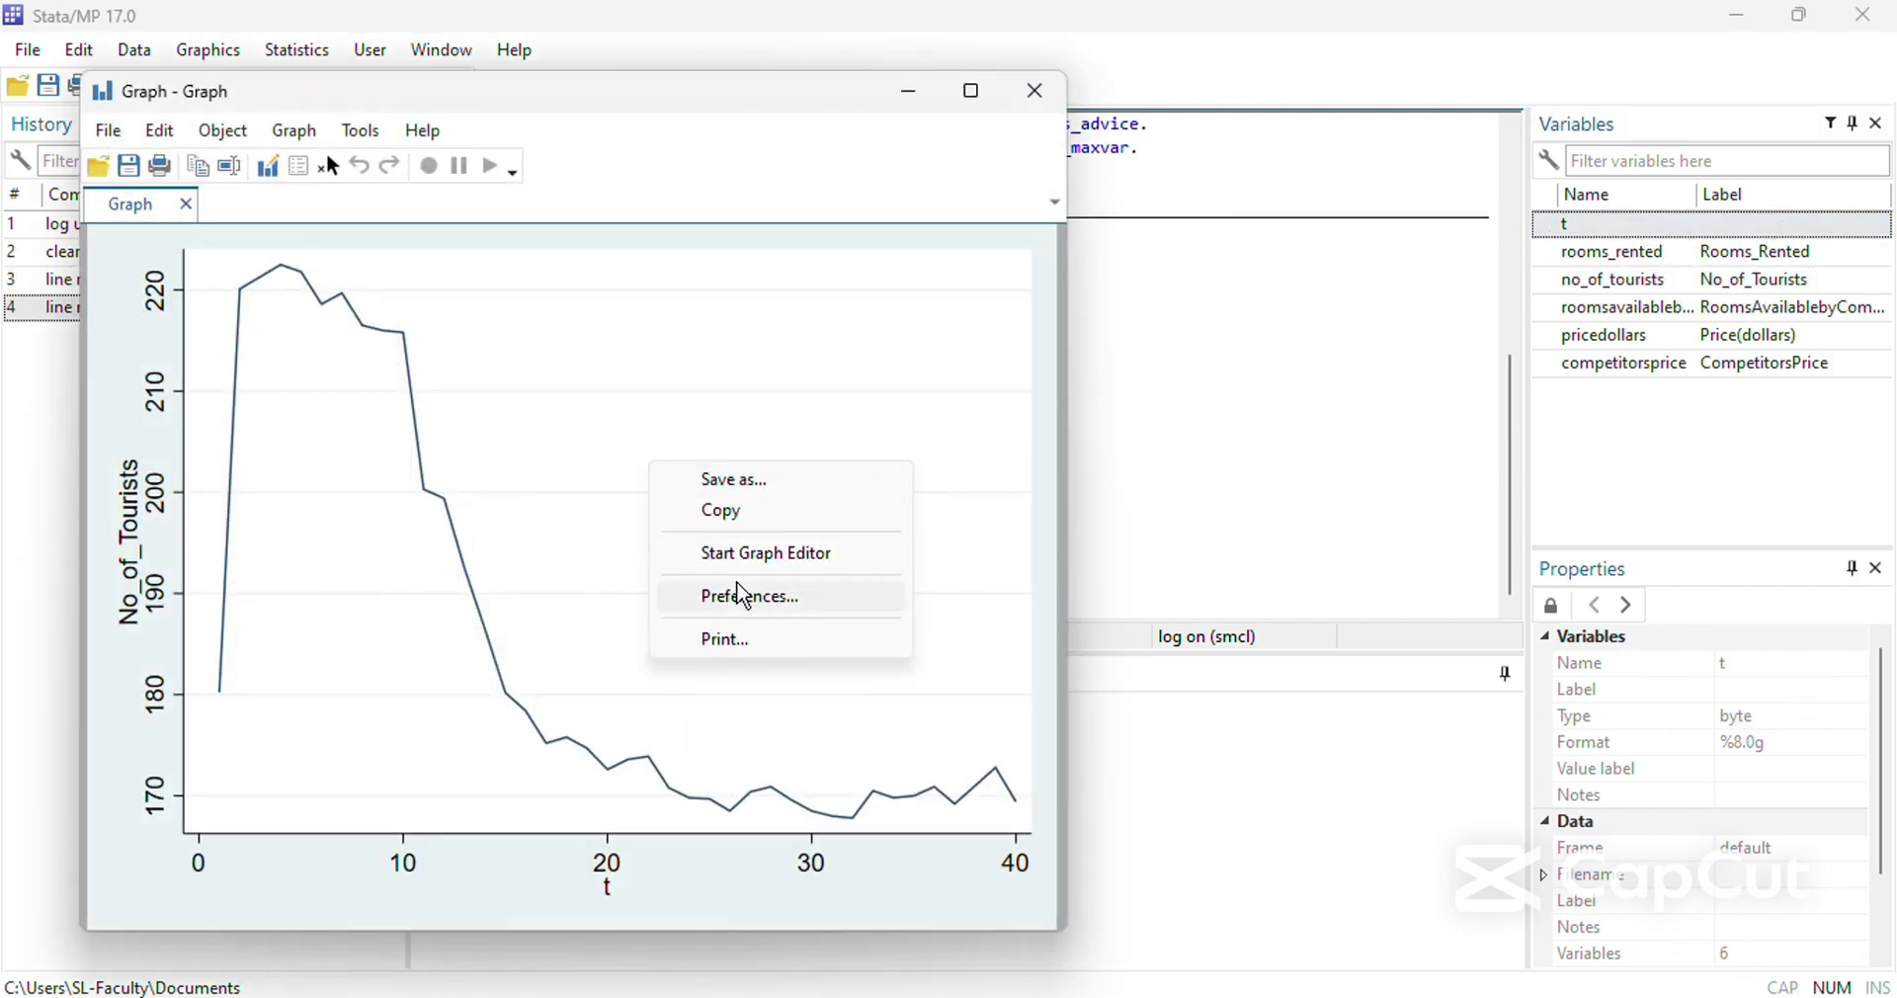
{"action": "left_click", "coordinate": [751, 514]}
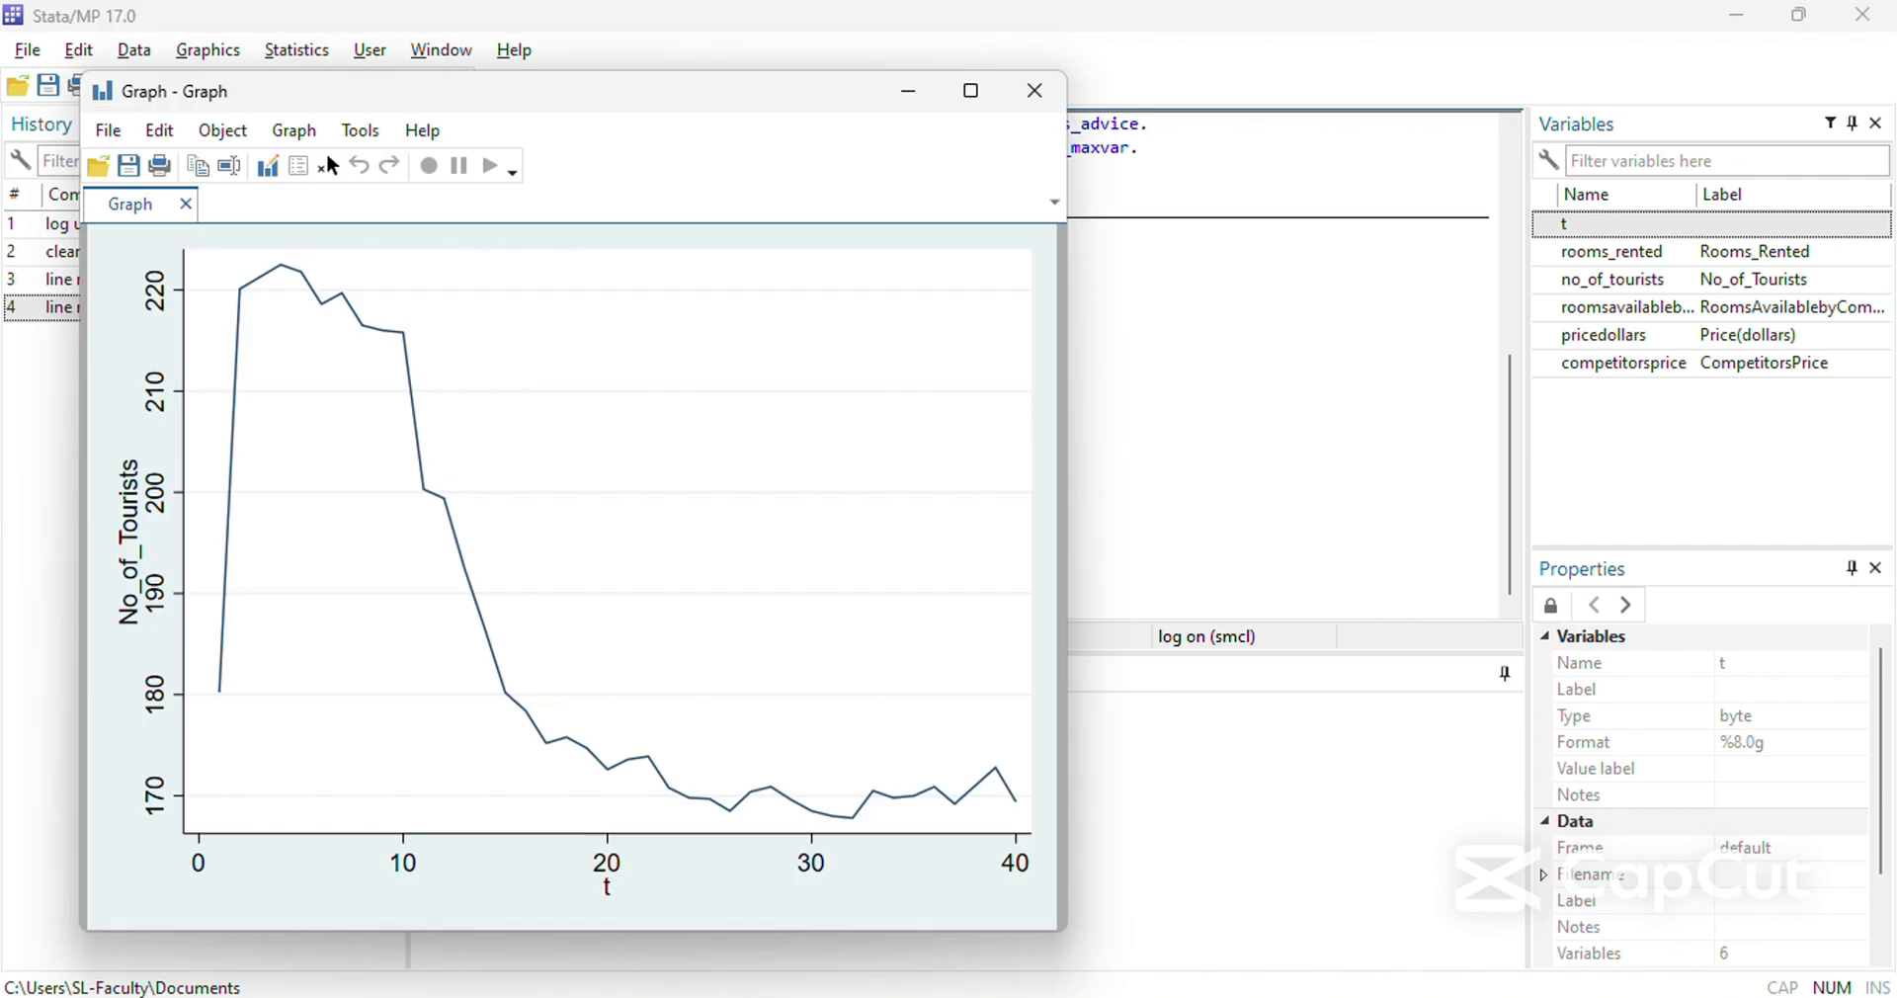
{"action": "mouse_move", "coordinate": [813, 982]}
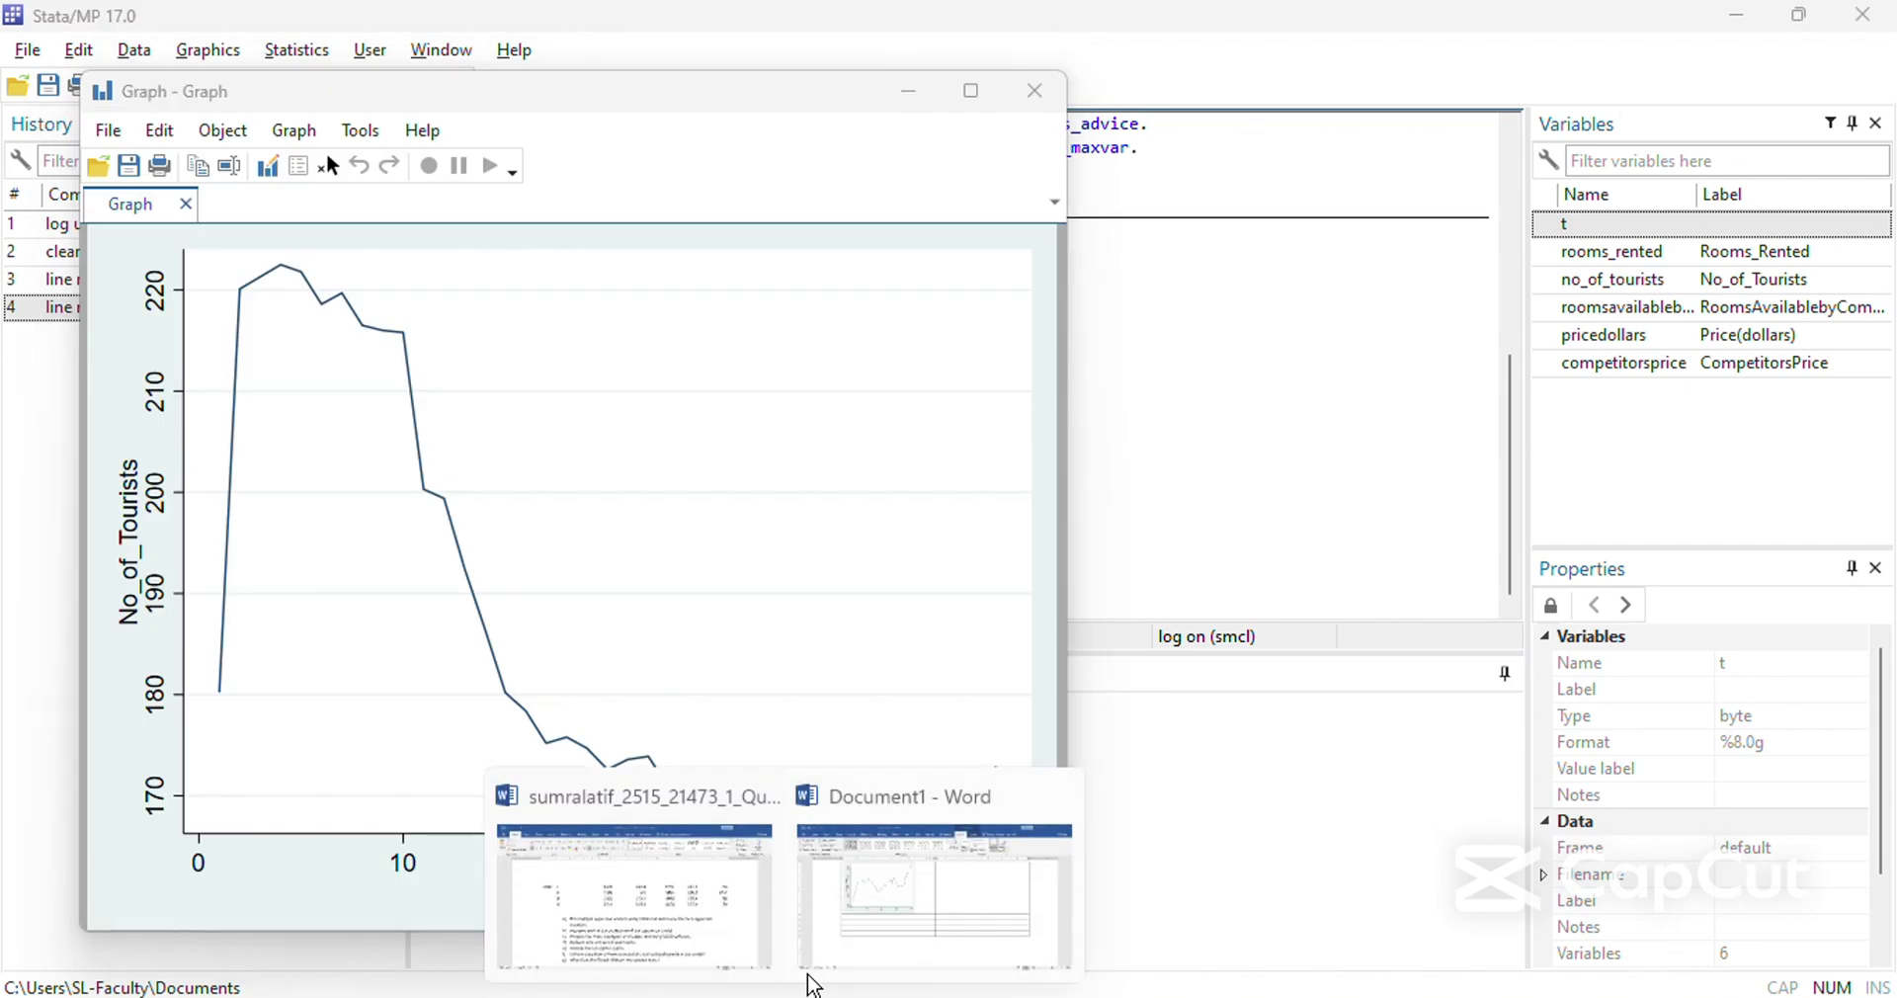
In the Word table, paste the no_of_tourists graph into the first row's second cell and shrink it to about 2.4 inches wide.
{"action": "left_click", "coordinate": [877, 928]}
{"action": "key", "text": "ctrl+v"}
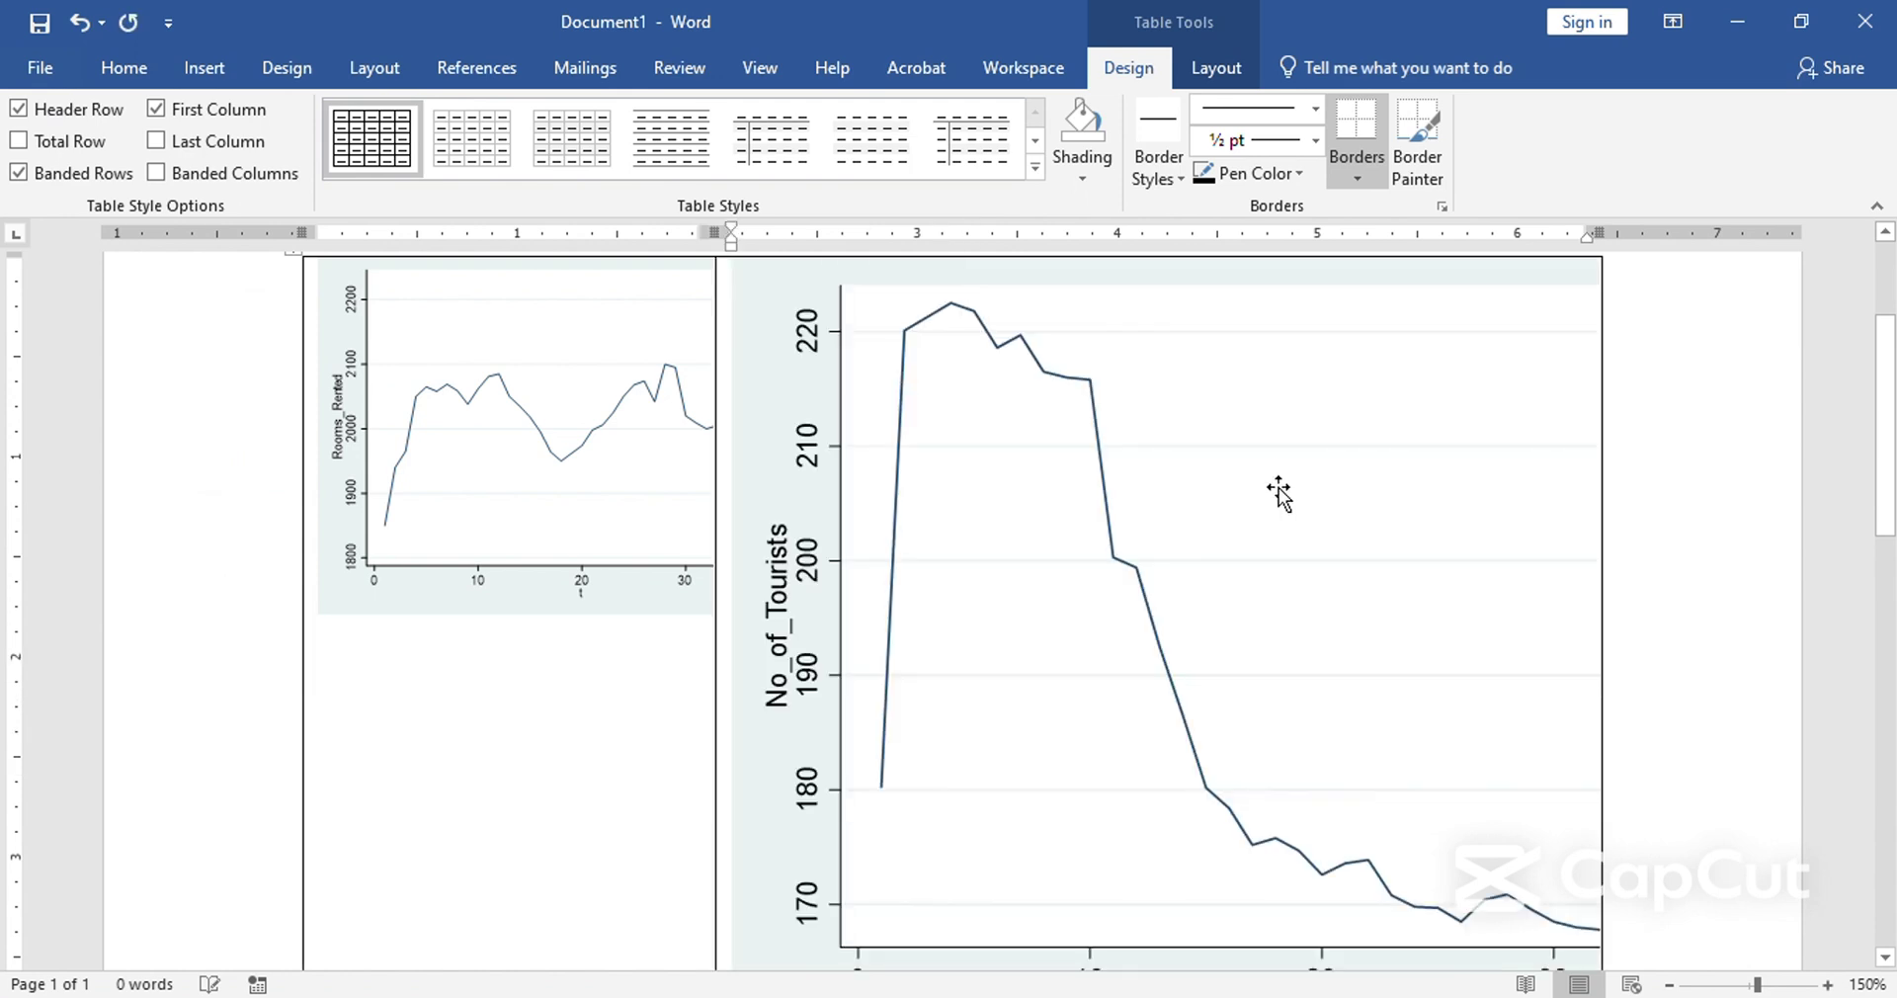
{"action": "left_click", "coordinate": [1057, 726]}
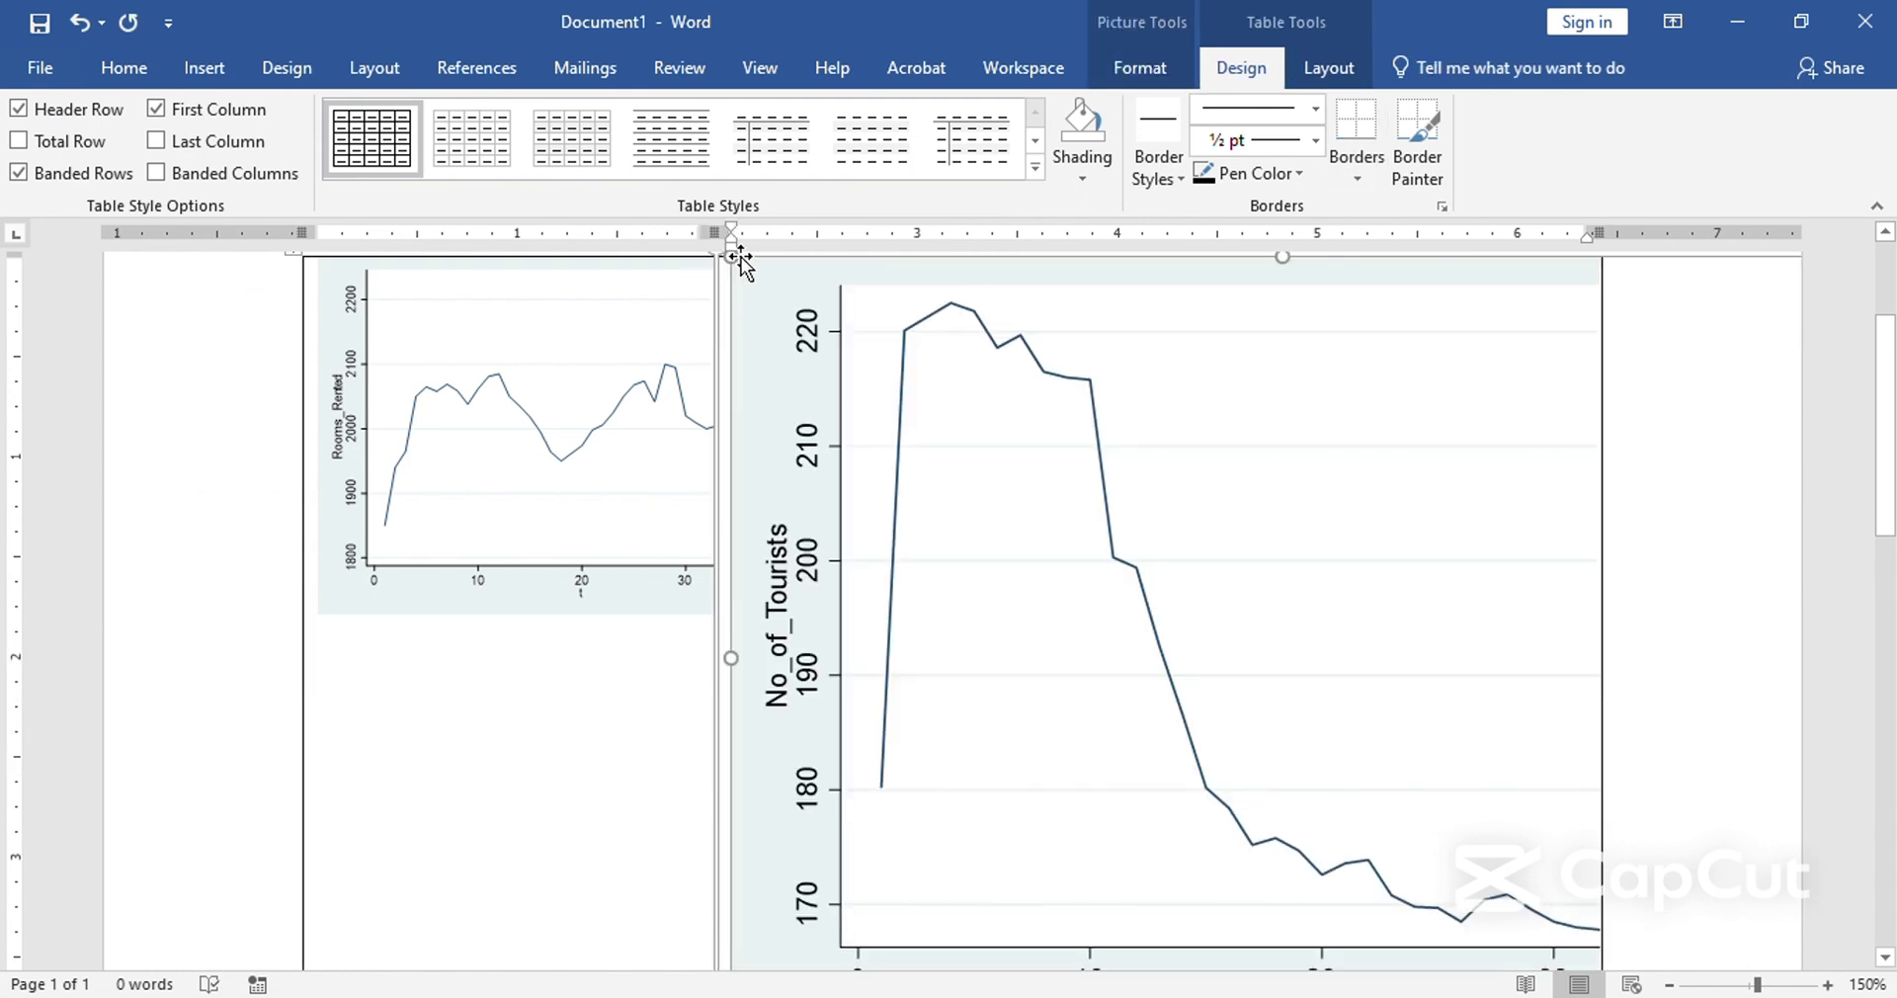
{"action": "left_click_drag", "start_coordinate": [730, 259], "coordinate": [1215, 692]}
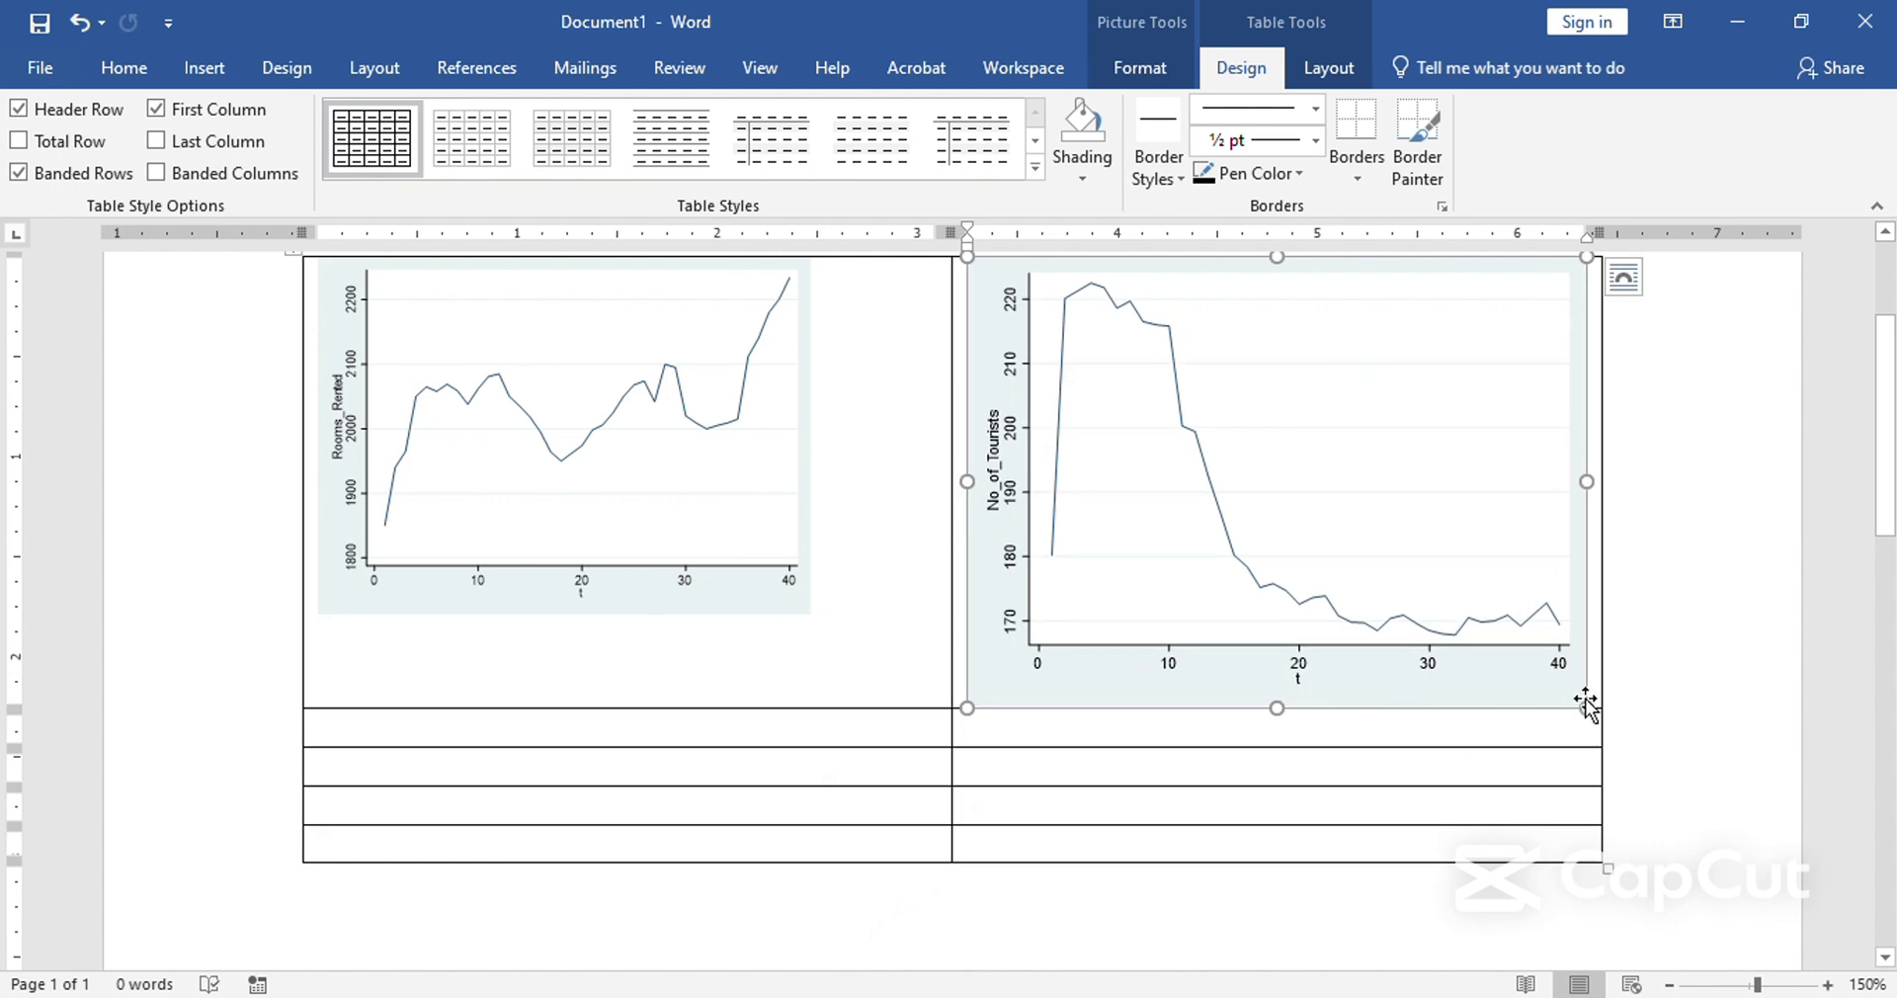
{"action": "left_click_drag", "start_coordinate": [1584, 709], "coordinate": [1436, 520]}
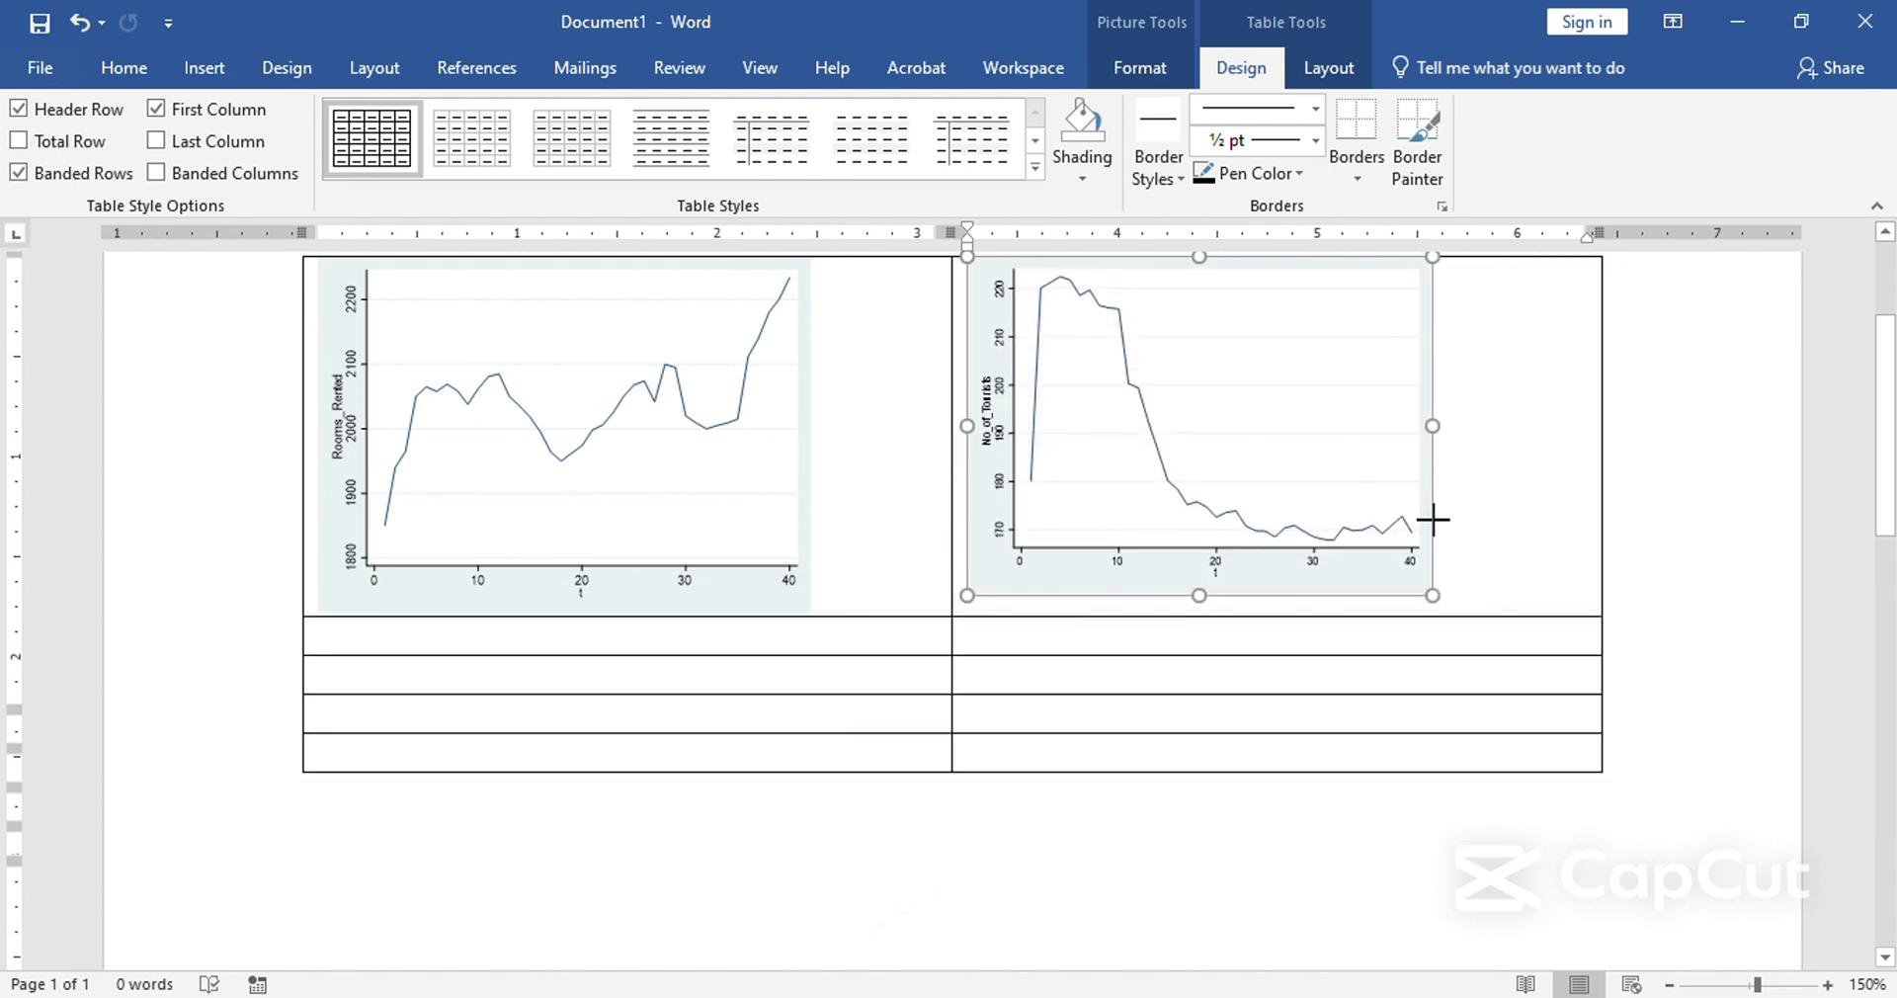
{"action": "left_click", "coordinate": [847, 634]}
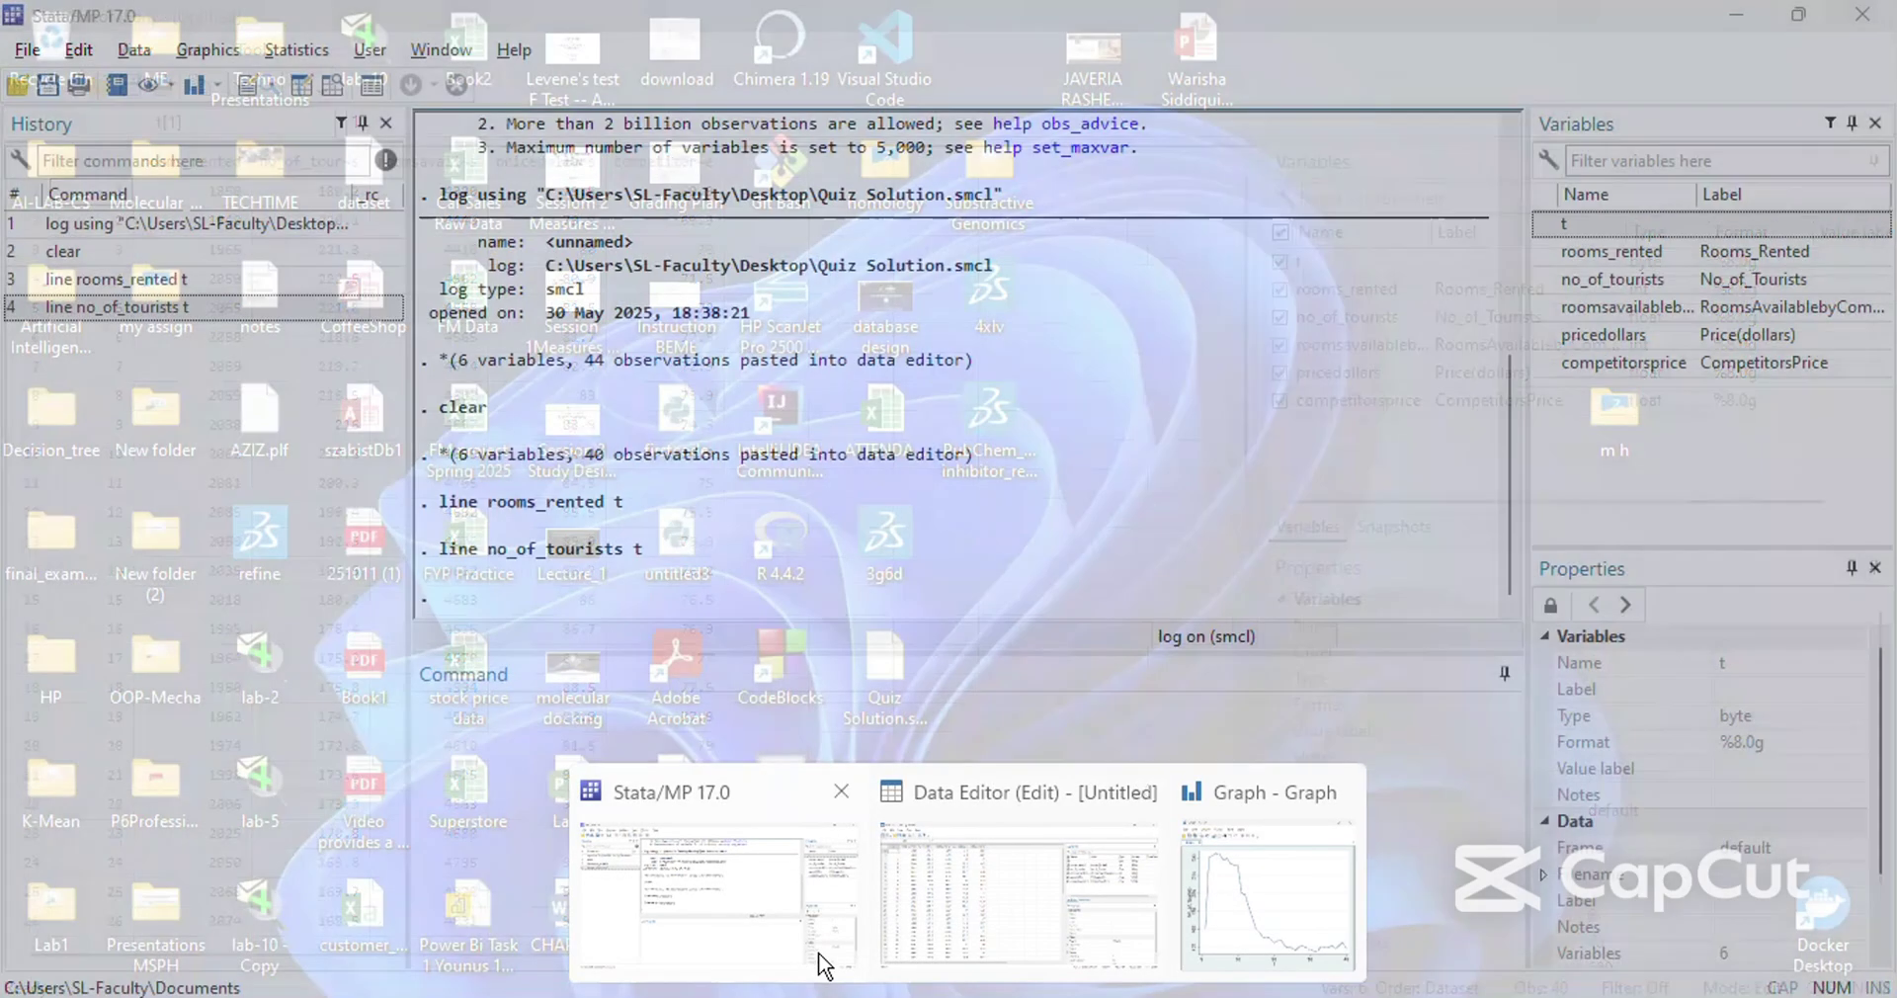
Switch to the main Stata window, plot roomsavailablebycompetitors against t with the line command and copy the graph.
{"action": "left_click", "coordinate": [818, 963]}
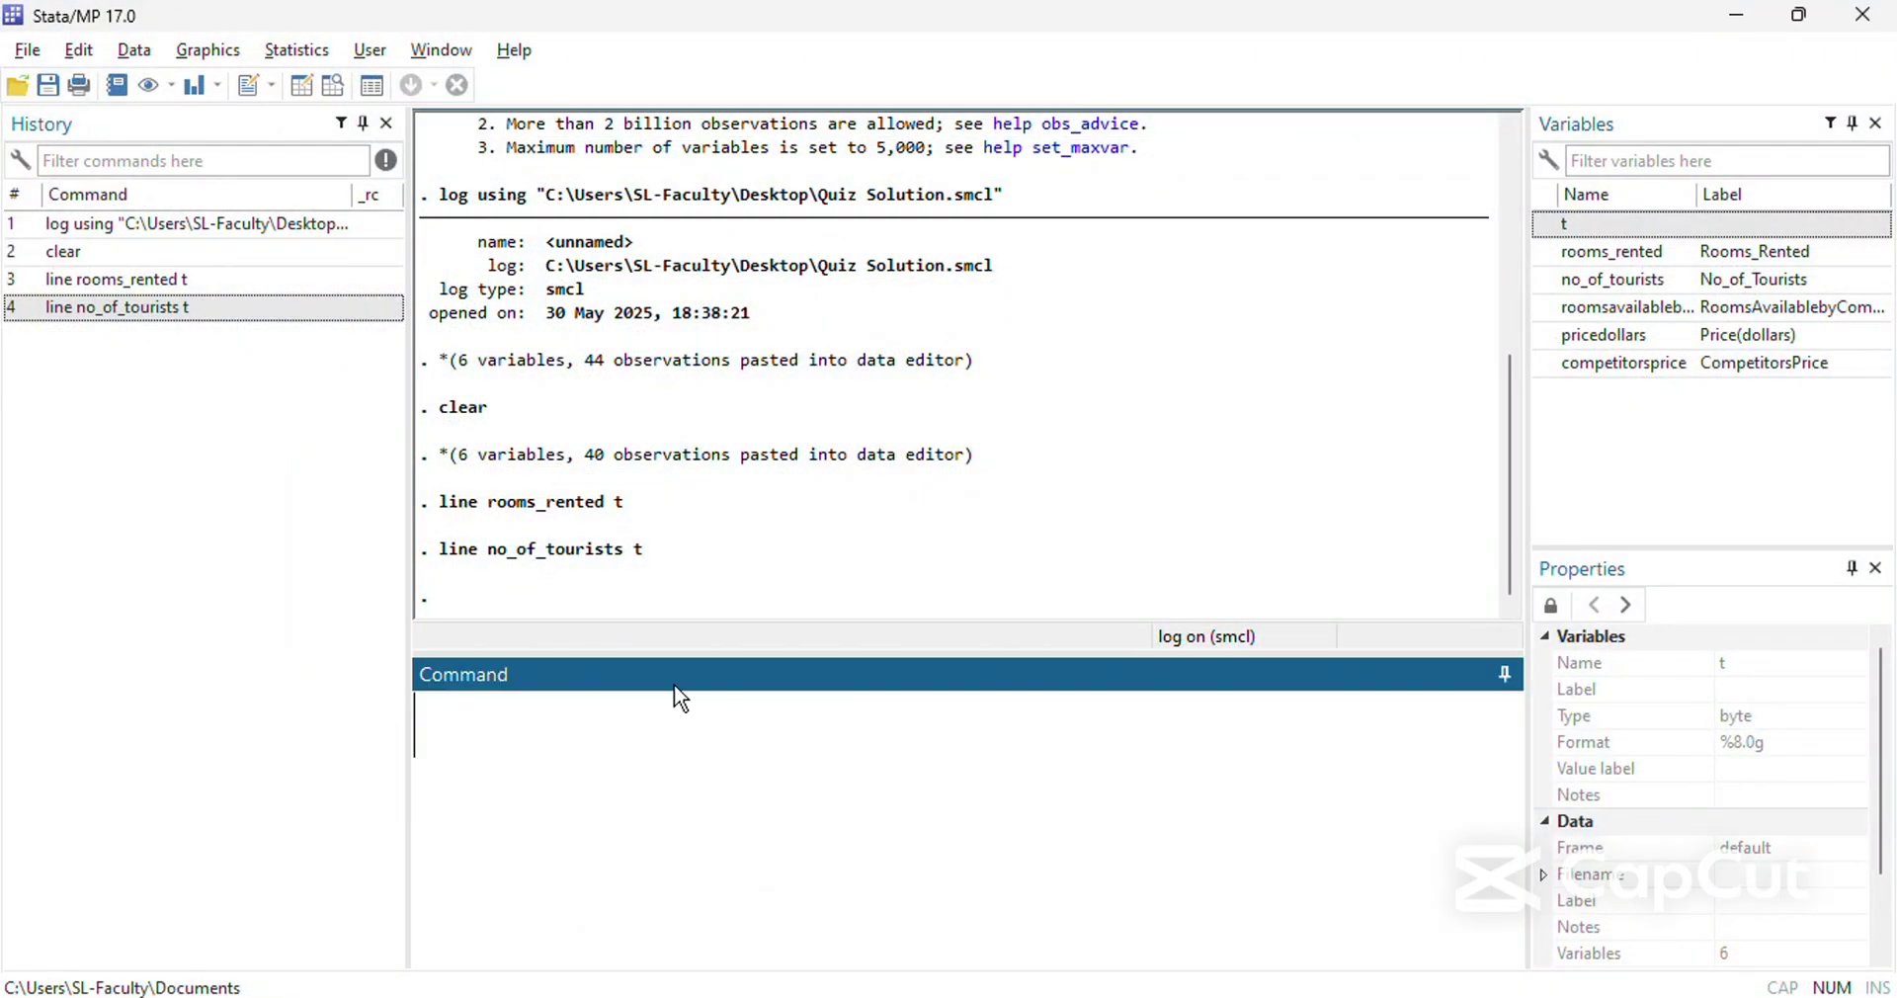
{"action": "left_click", "coordinate": [233, 307]}
{"action": "double_click", "coordinate": [597, 748]}
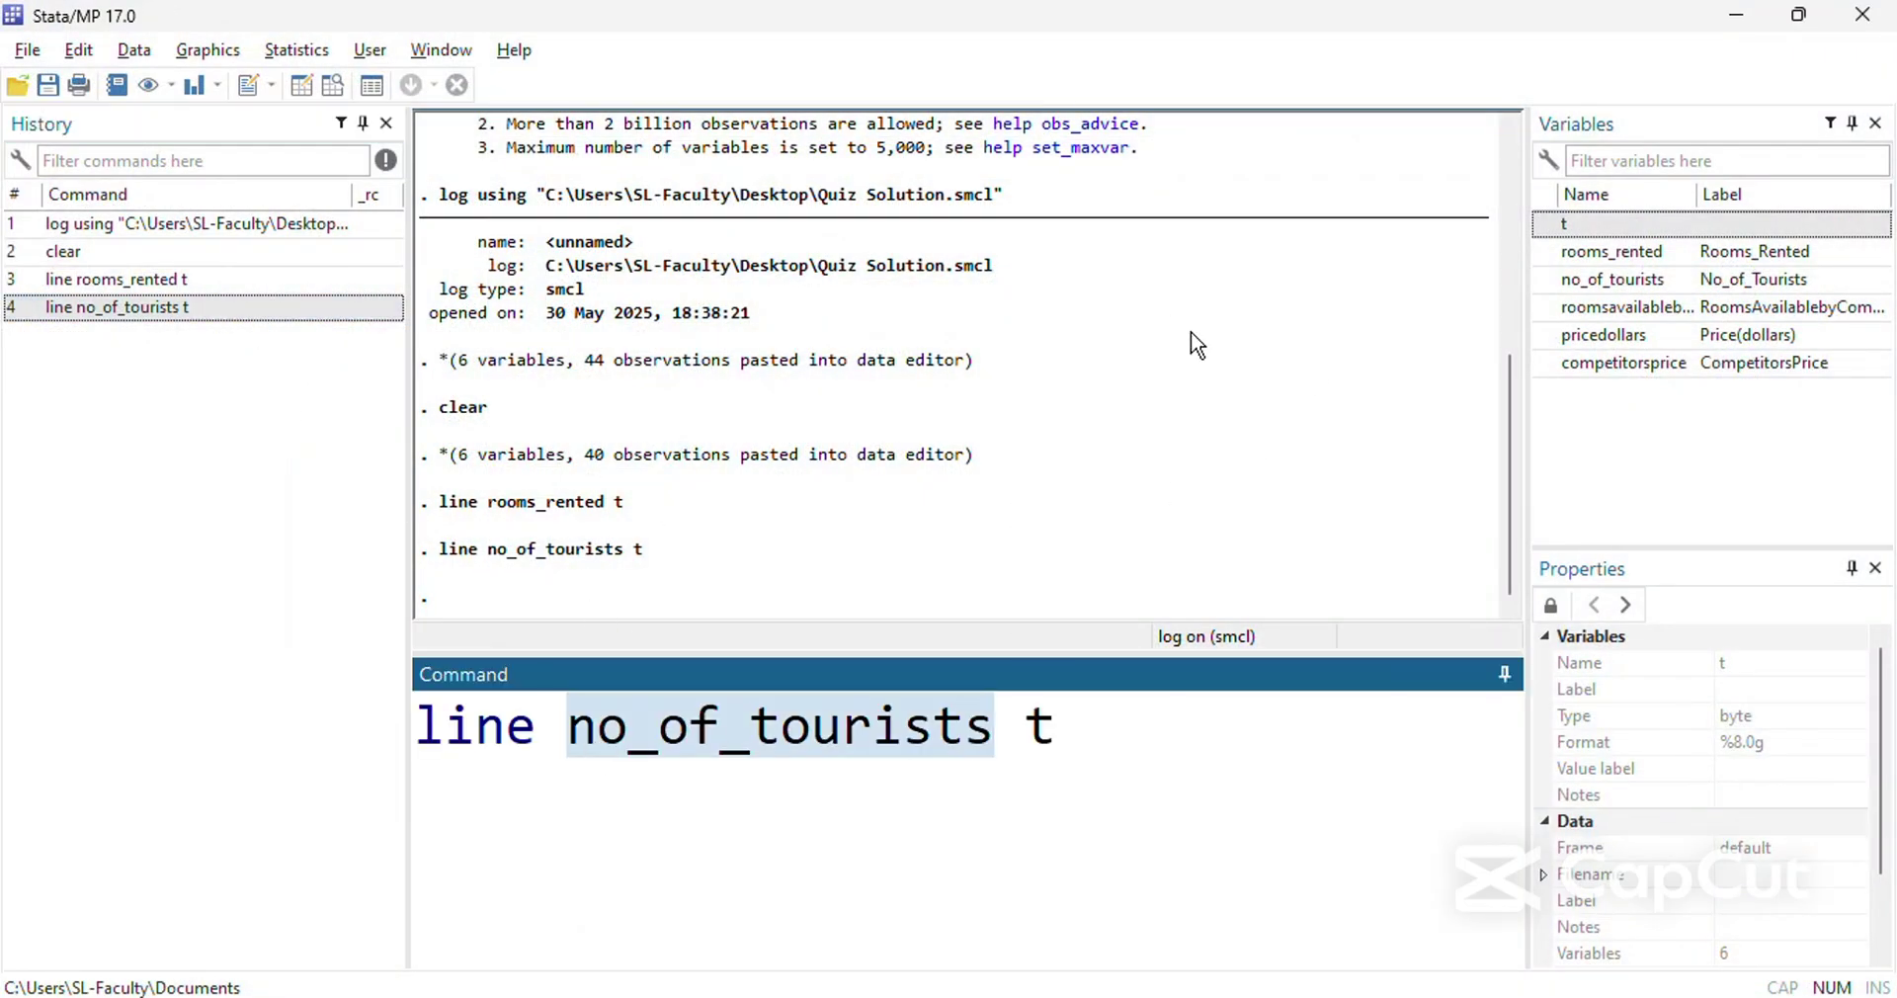
{"action": "double_click", "coordinate": [1658, 309]}
{"action": "key", "text": "Return"}
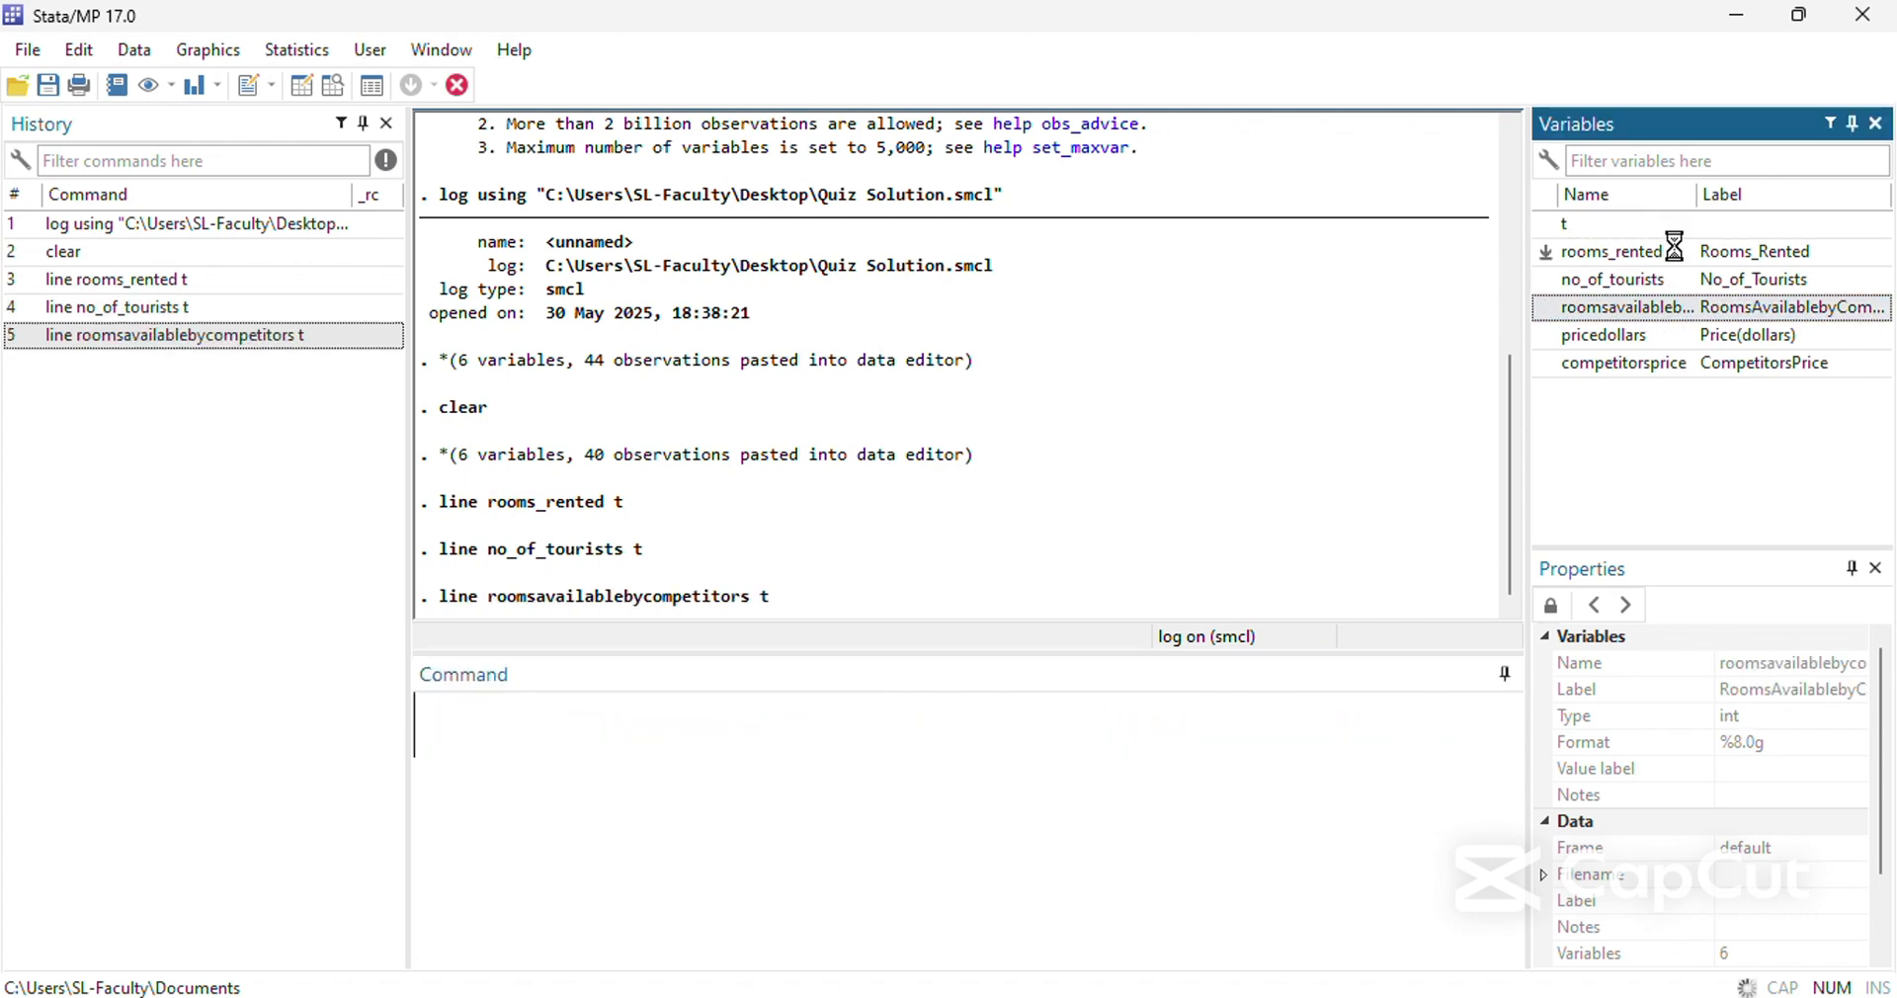
{"action": "right_click", "coordinate": [928, 484]}
{"action": "left_click", "coordinate": [986, 534]}
{"action": "left_click", "coordinate": [1048, 690]}
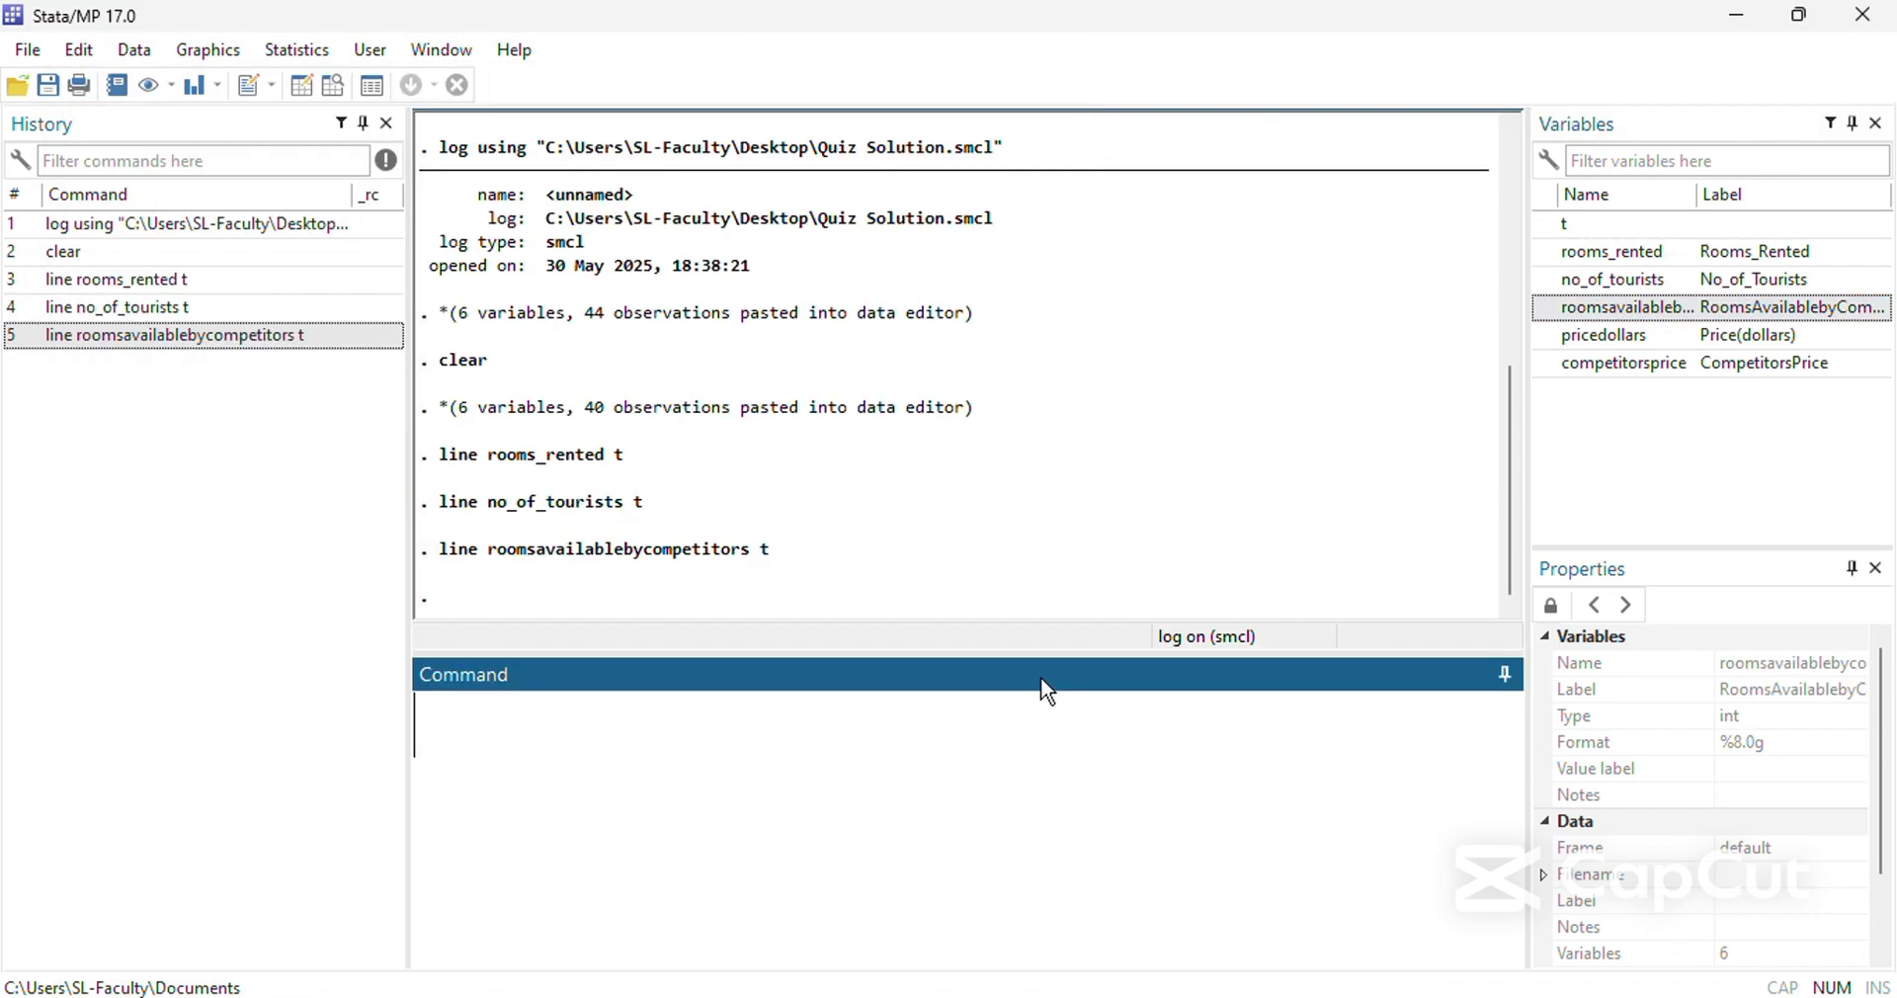
In the Word table, paste the competitors' rooms graph into the second row's first cell and shrink it to about 2.5 inches wide.
{"action": "key", "text": "alt+Tab"}
{"action": "key", "text": "alt+Tab"}
{"action": "key", "text": "Tab"}
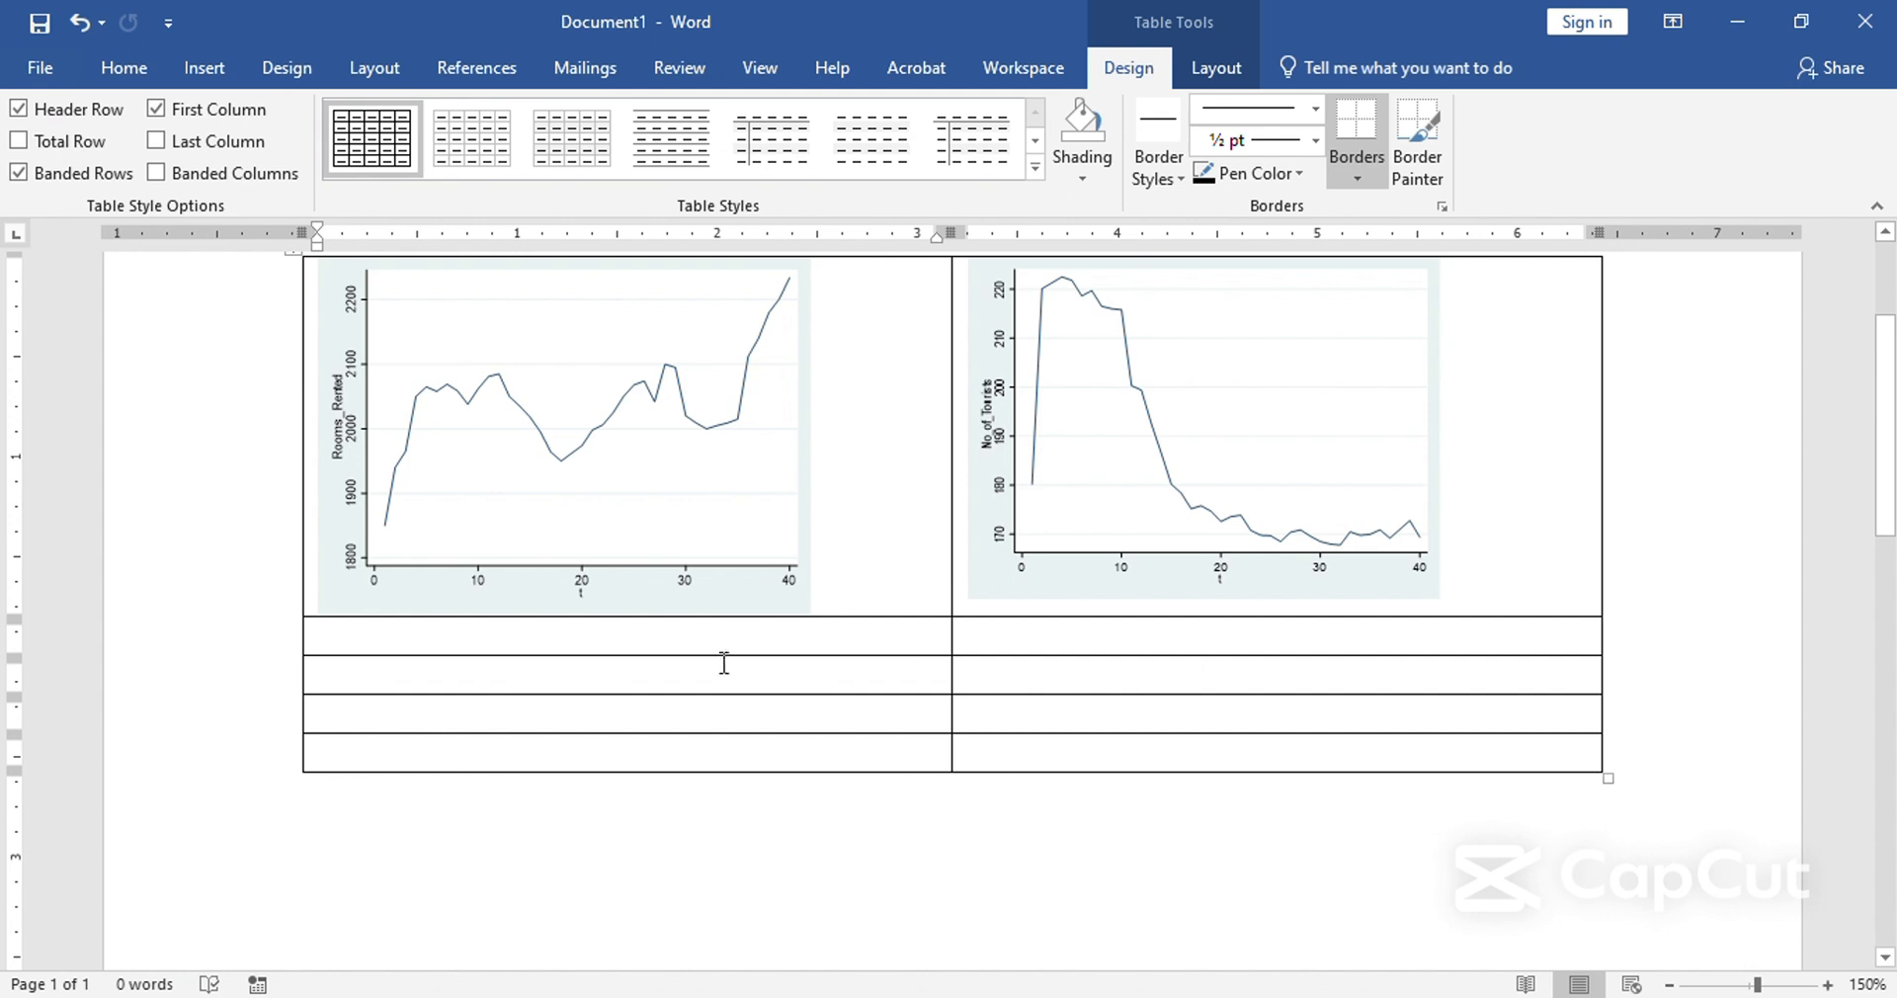
{"action": "key", "text": "ctrl+v"}
{"action": "scroll", "coordinate": [805, 559], "scroll_direction": "down", "scroll_amount": 3}
{"action": "left_click", "coordinate": [1126, 441]}
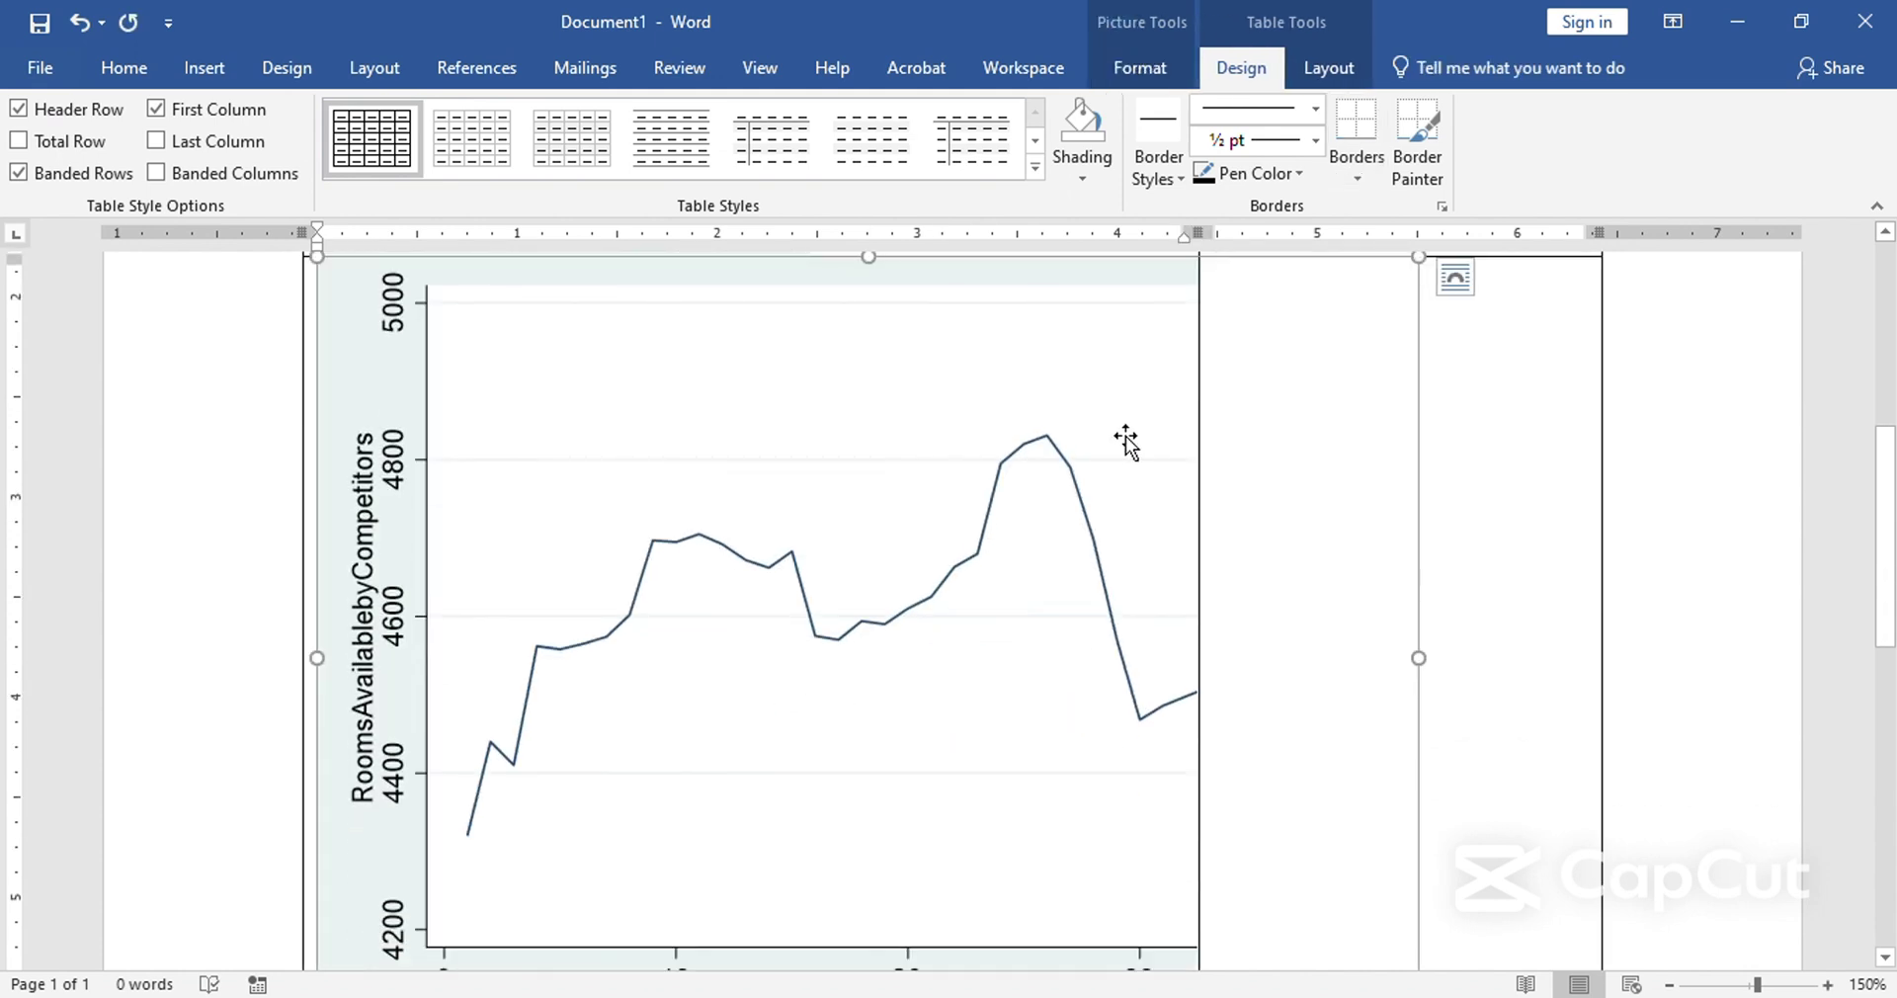
{"action": "left_click_drag", "start_coordinate": [1413, 259], "coordinate": [850, 724]}
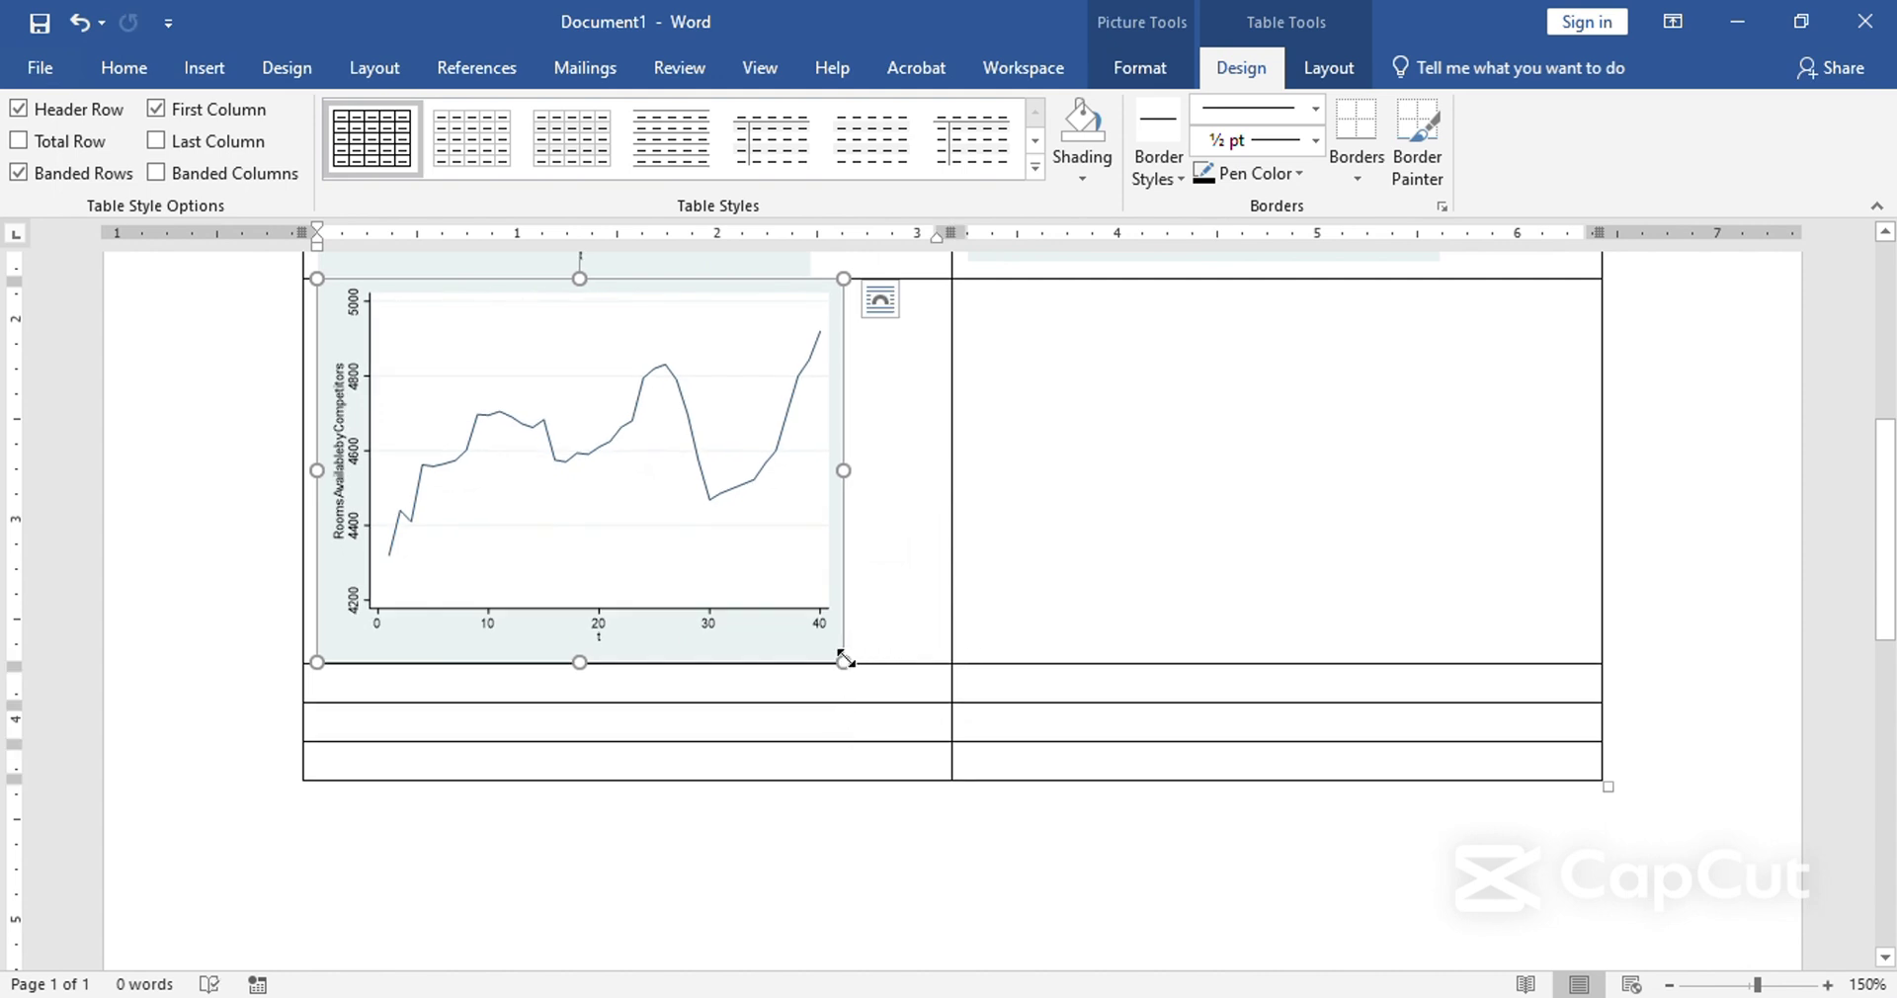
{"action": "left_click_drag", "start_coordinate": [842, 661], "coordinate": [813, 627]}
{"action": "left_click", "coordinate": [1115, 523]}
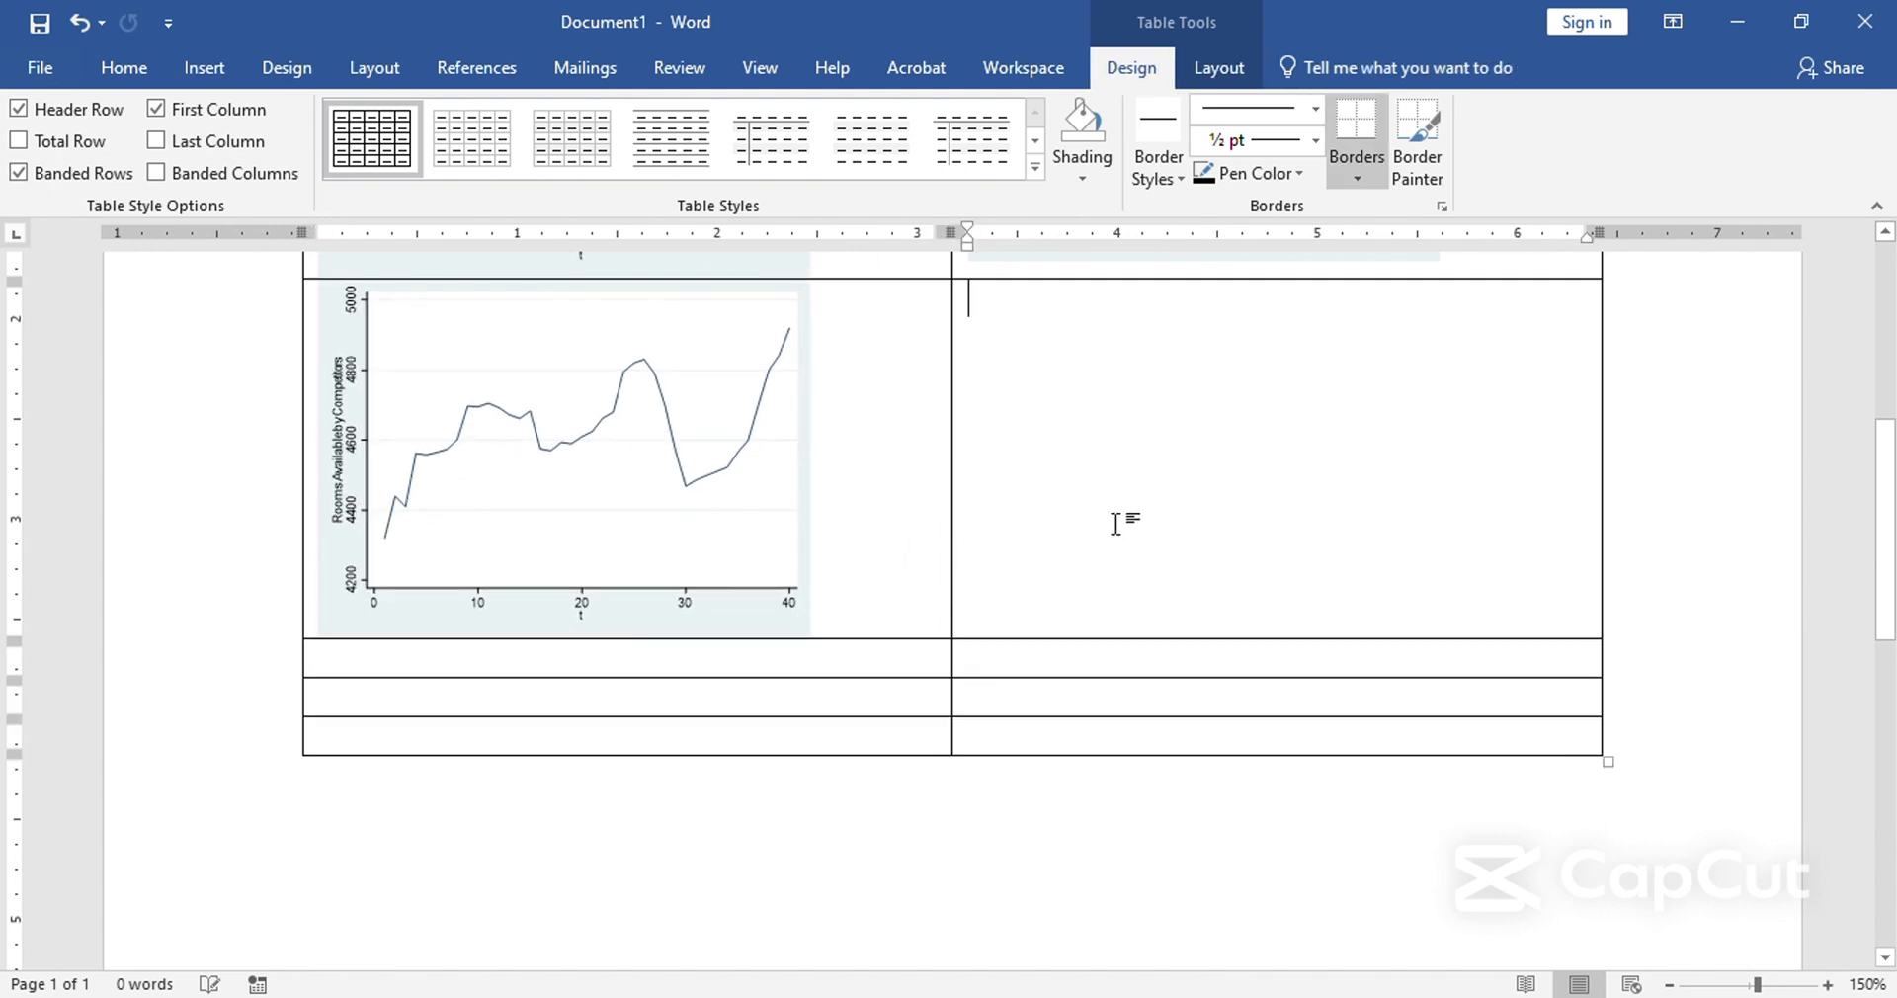
Close the old graph window, return to the main Stata window, plot pricedollars against t with the line command and copy the graph.
{"action": "key", "text": "alt+Tab"}
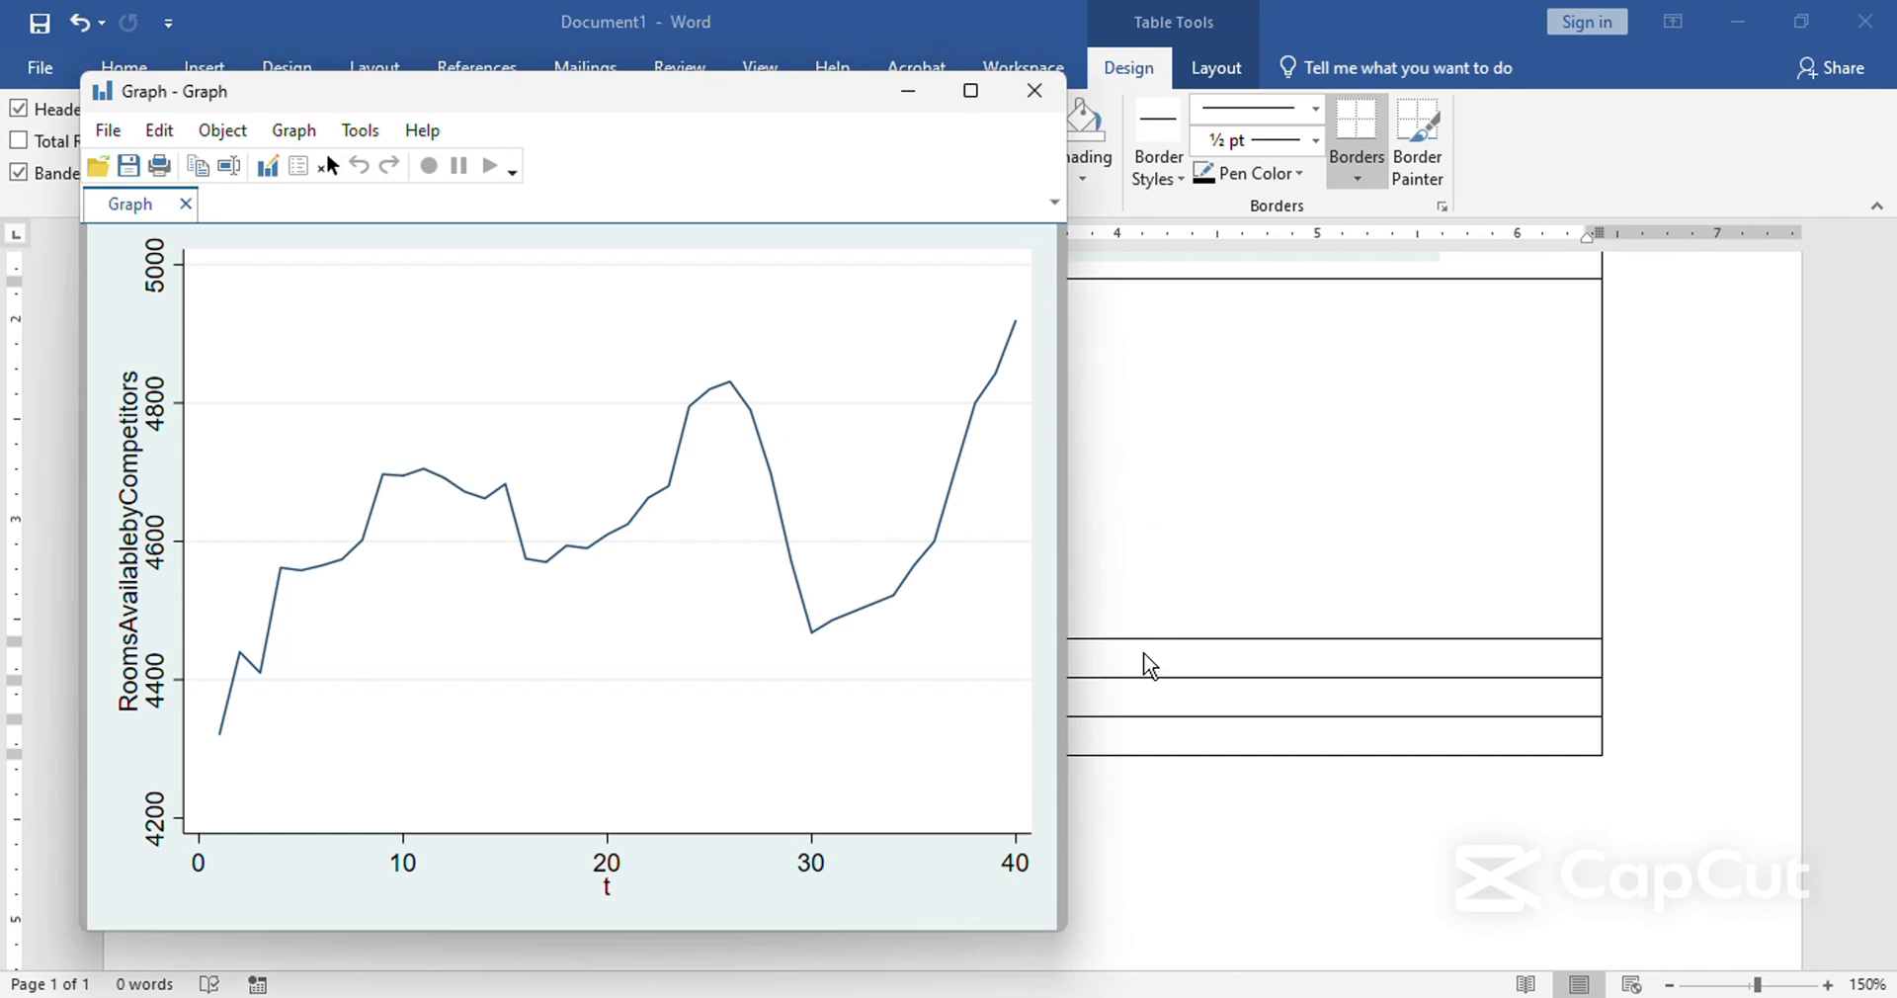
{"action": "left_click", "coordinate": [1035, 89]}
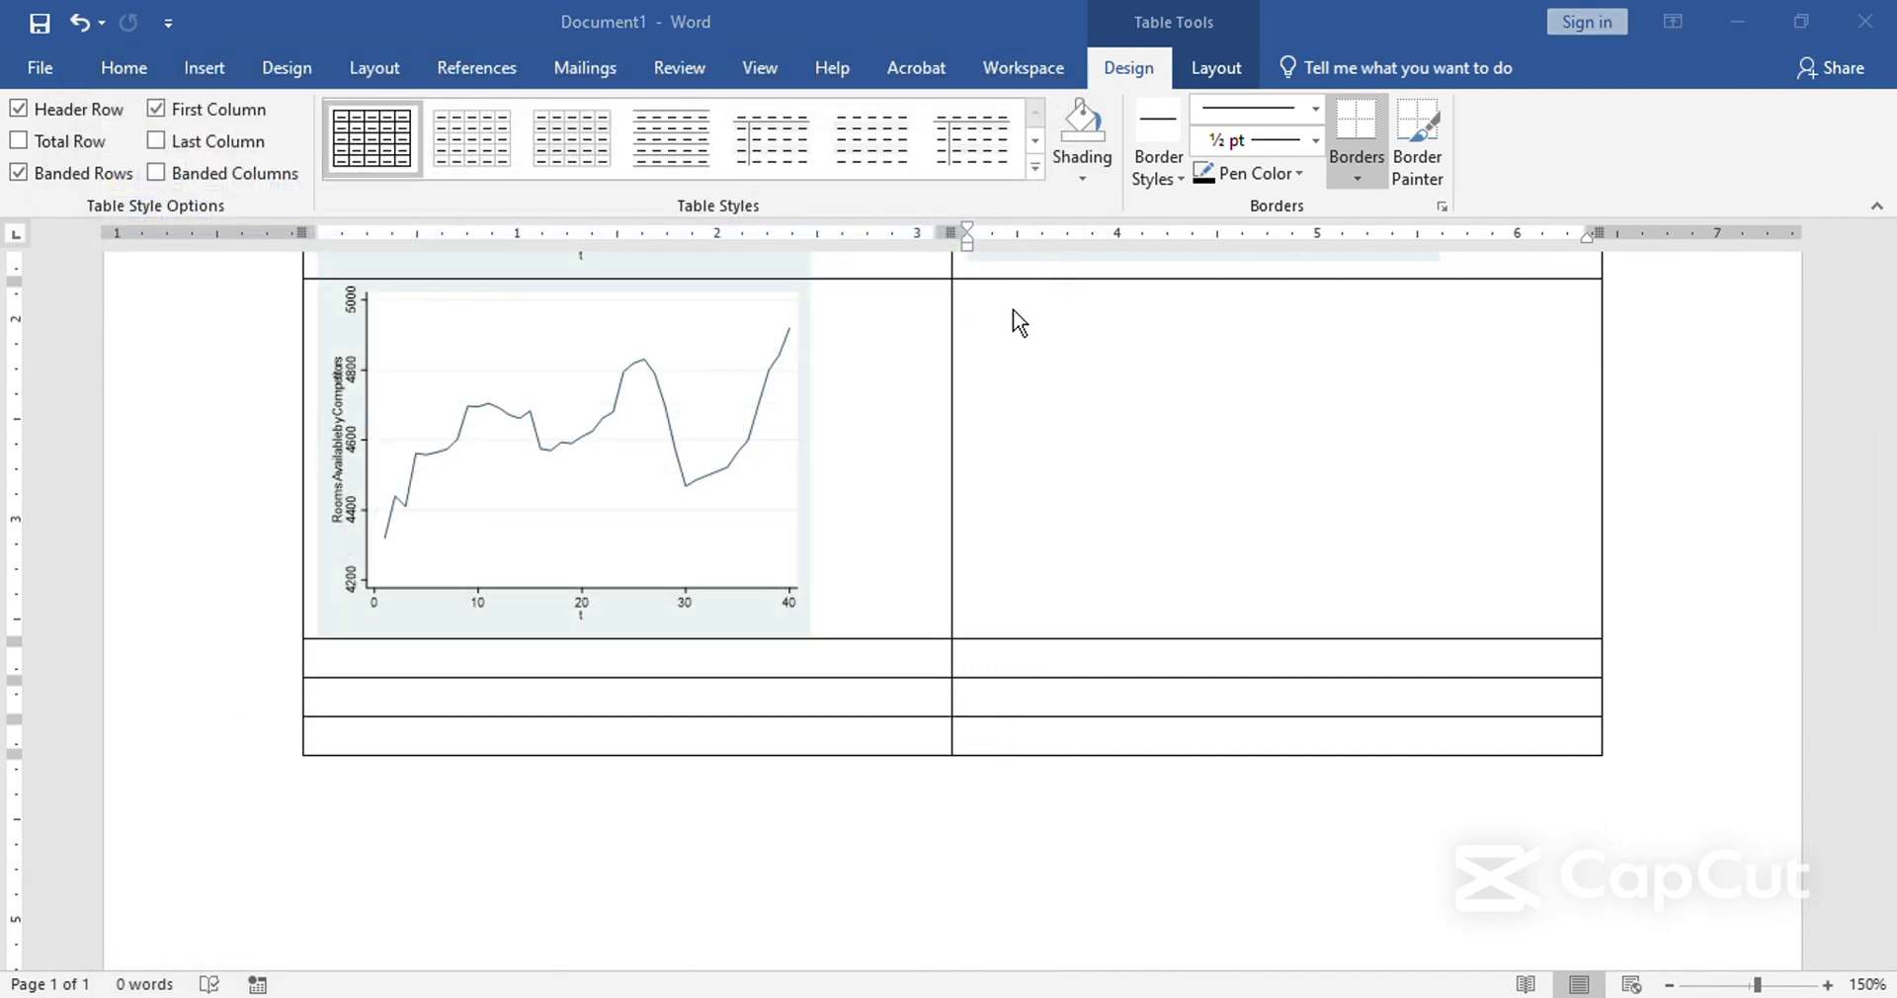
{"action": "mouse_move", "coordinate": [989, 963]}
{"action": "left_click", "coordinate": [800, 850]}
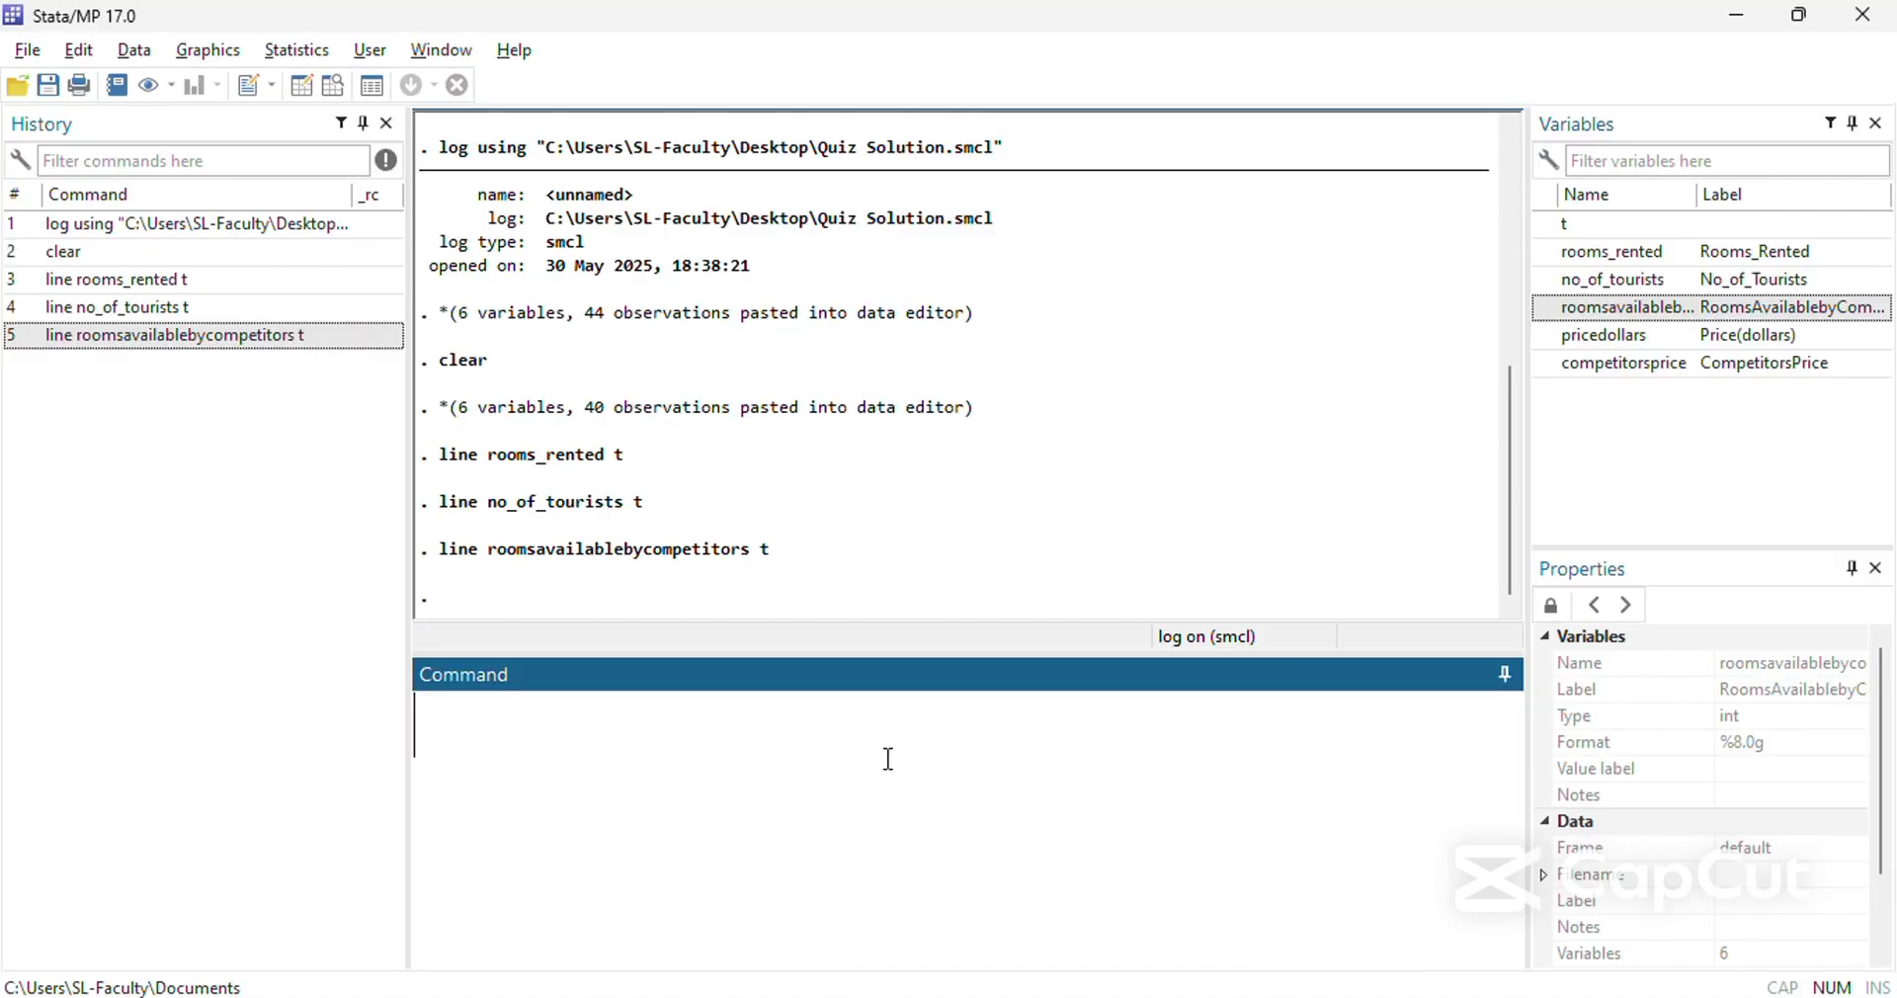
{"action": "left_click", "coordinate": [212, 339]}
{"action": "left_click", "coordinate": [966, 717]}
{"action": "double_click", "coordinate": [966, 716]}
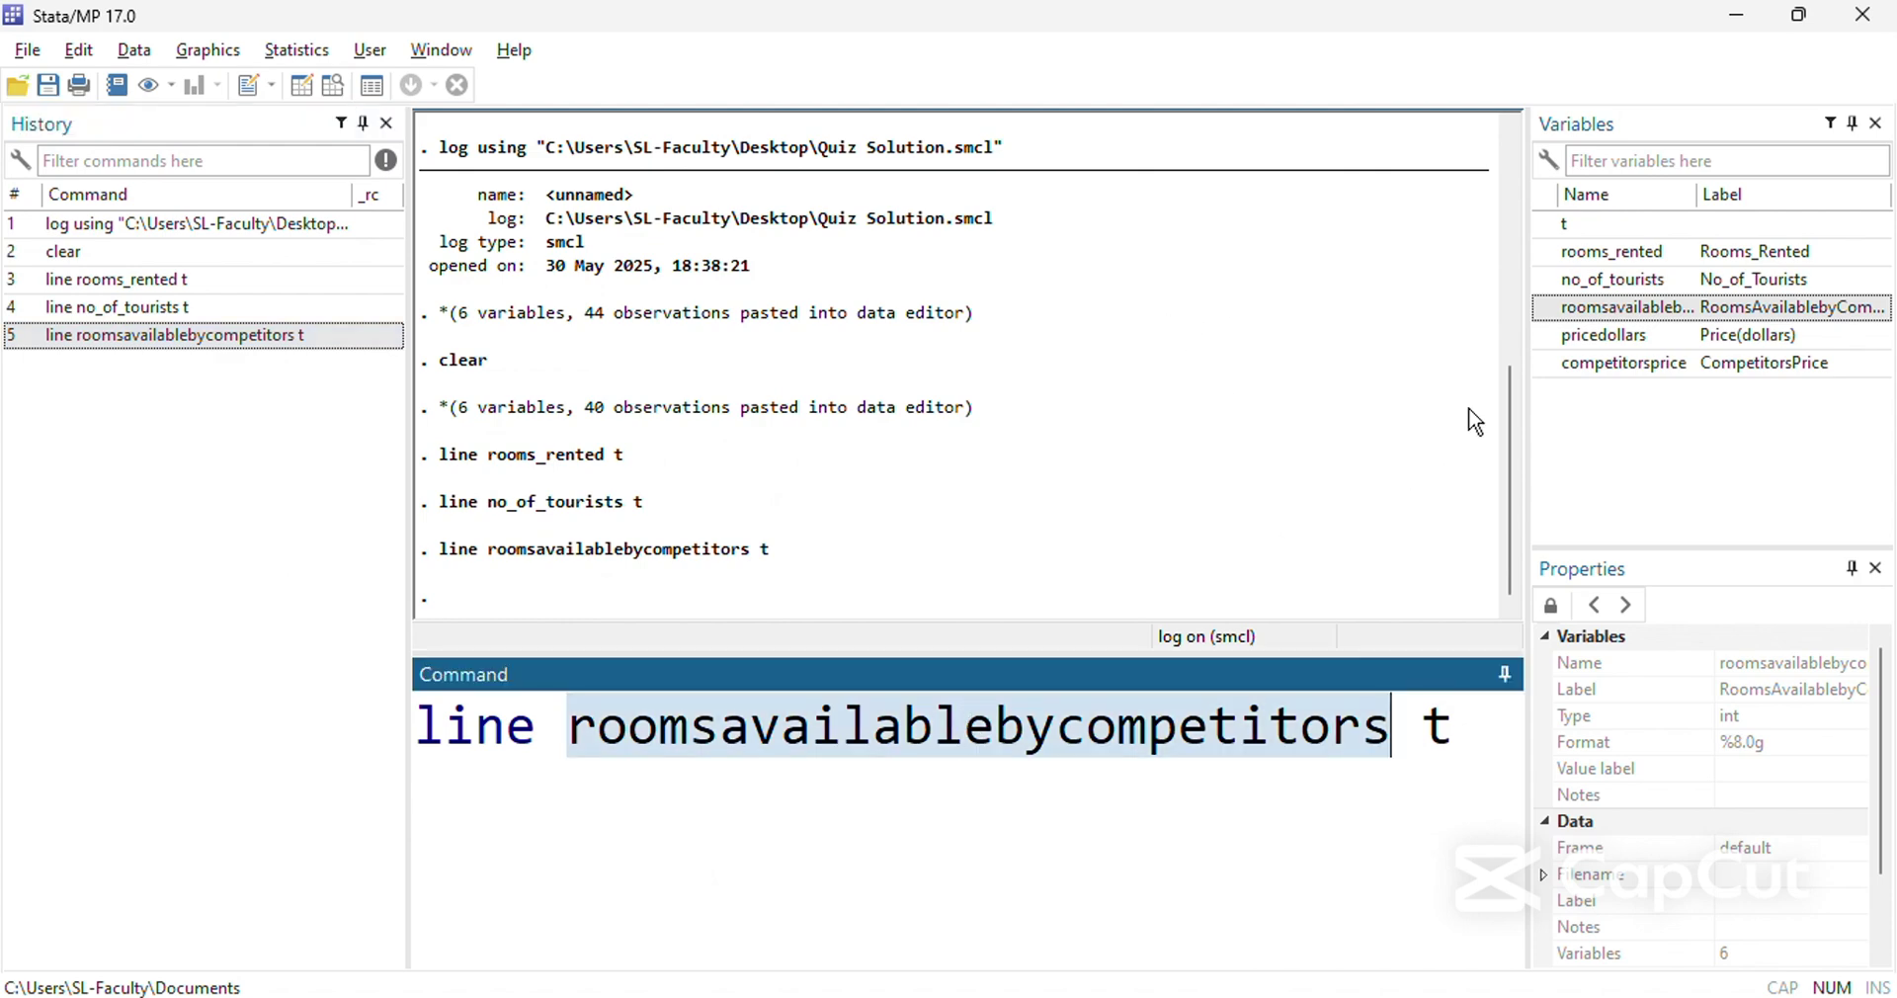
{"action": "double_click", "coordinate": [1586, 338]}
{"action": "key", "text": "Return"}
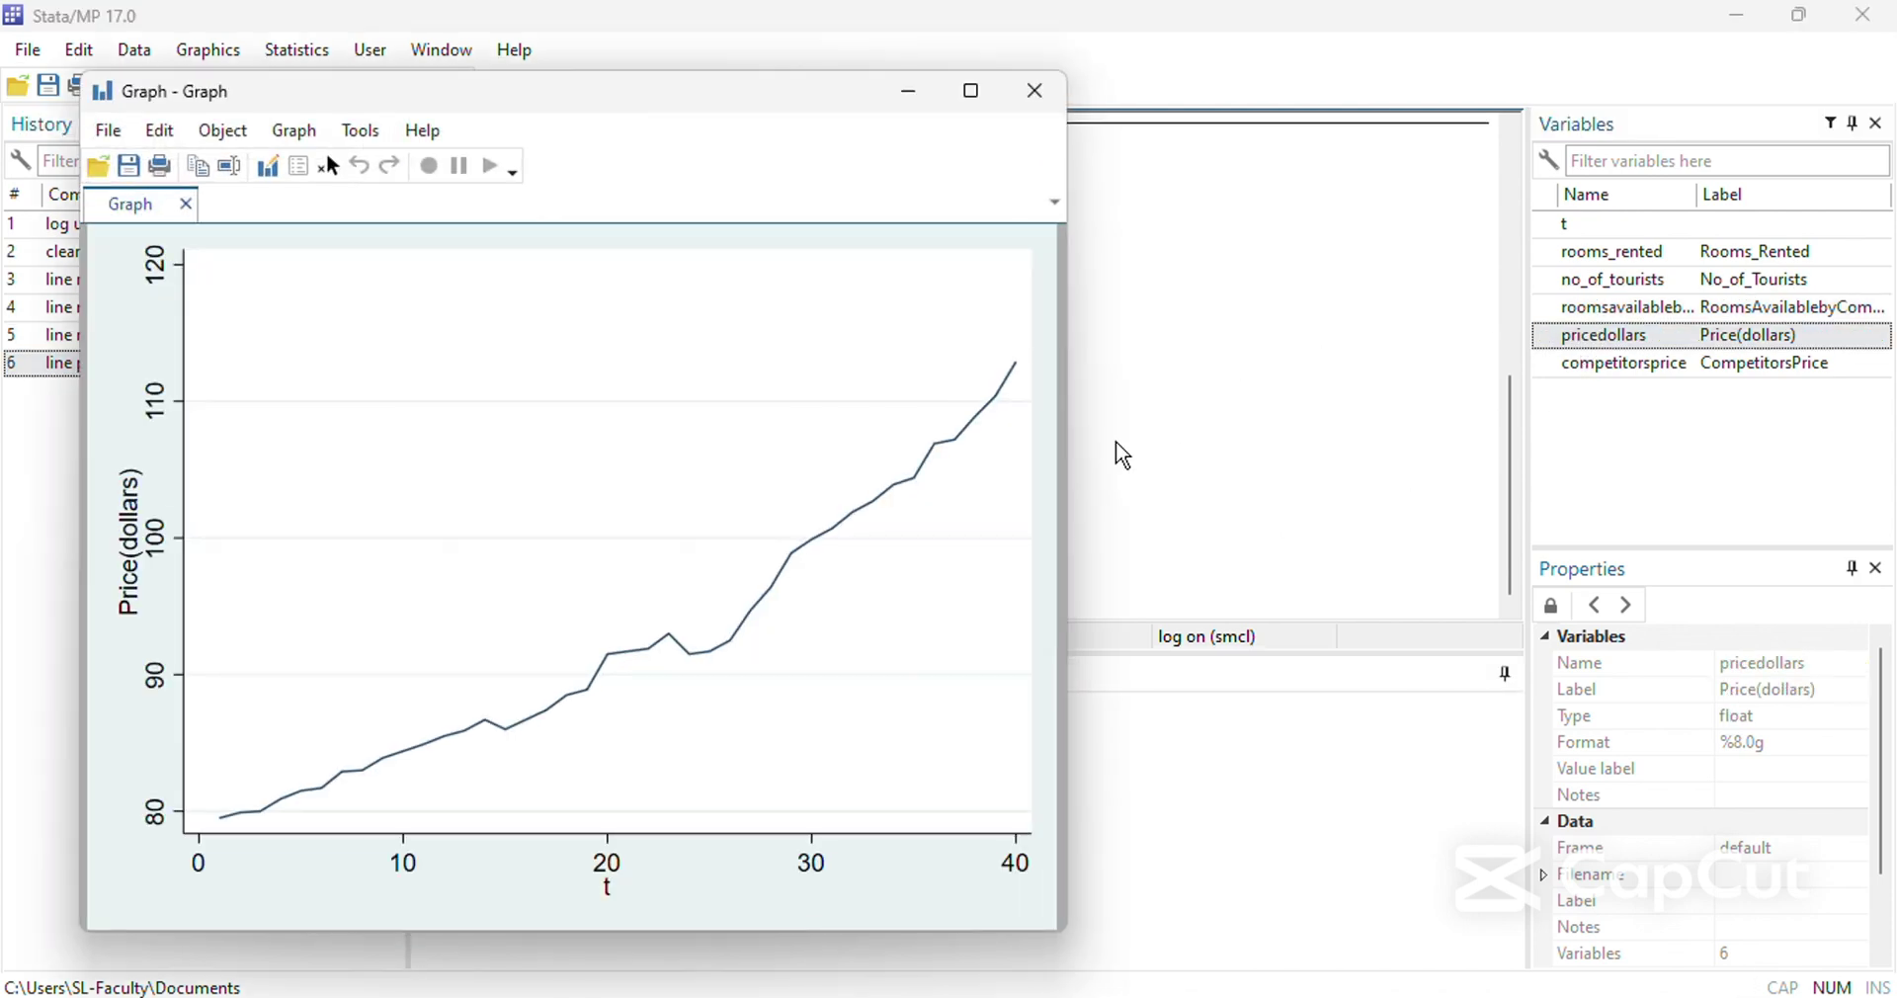
{"action": "right_click", "coordinate": [883, 451]}
{"action": "left_click", "coordinate": [939, 512]}
Switch to the Word table, paste the pricedollars graph into the second row's second cell and shrink it to about 2.5 inches wide.
{"action": "key", "text": "alt+Tab"}
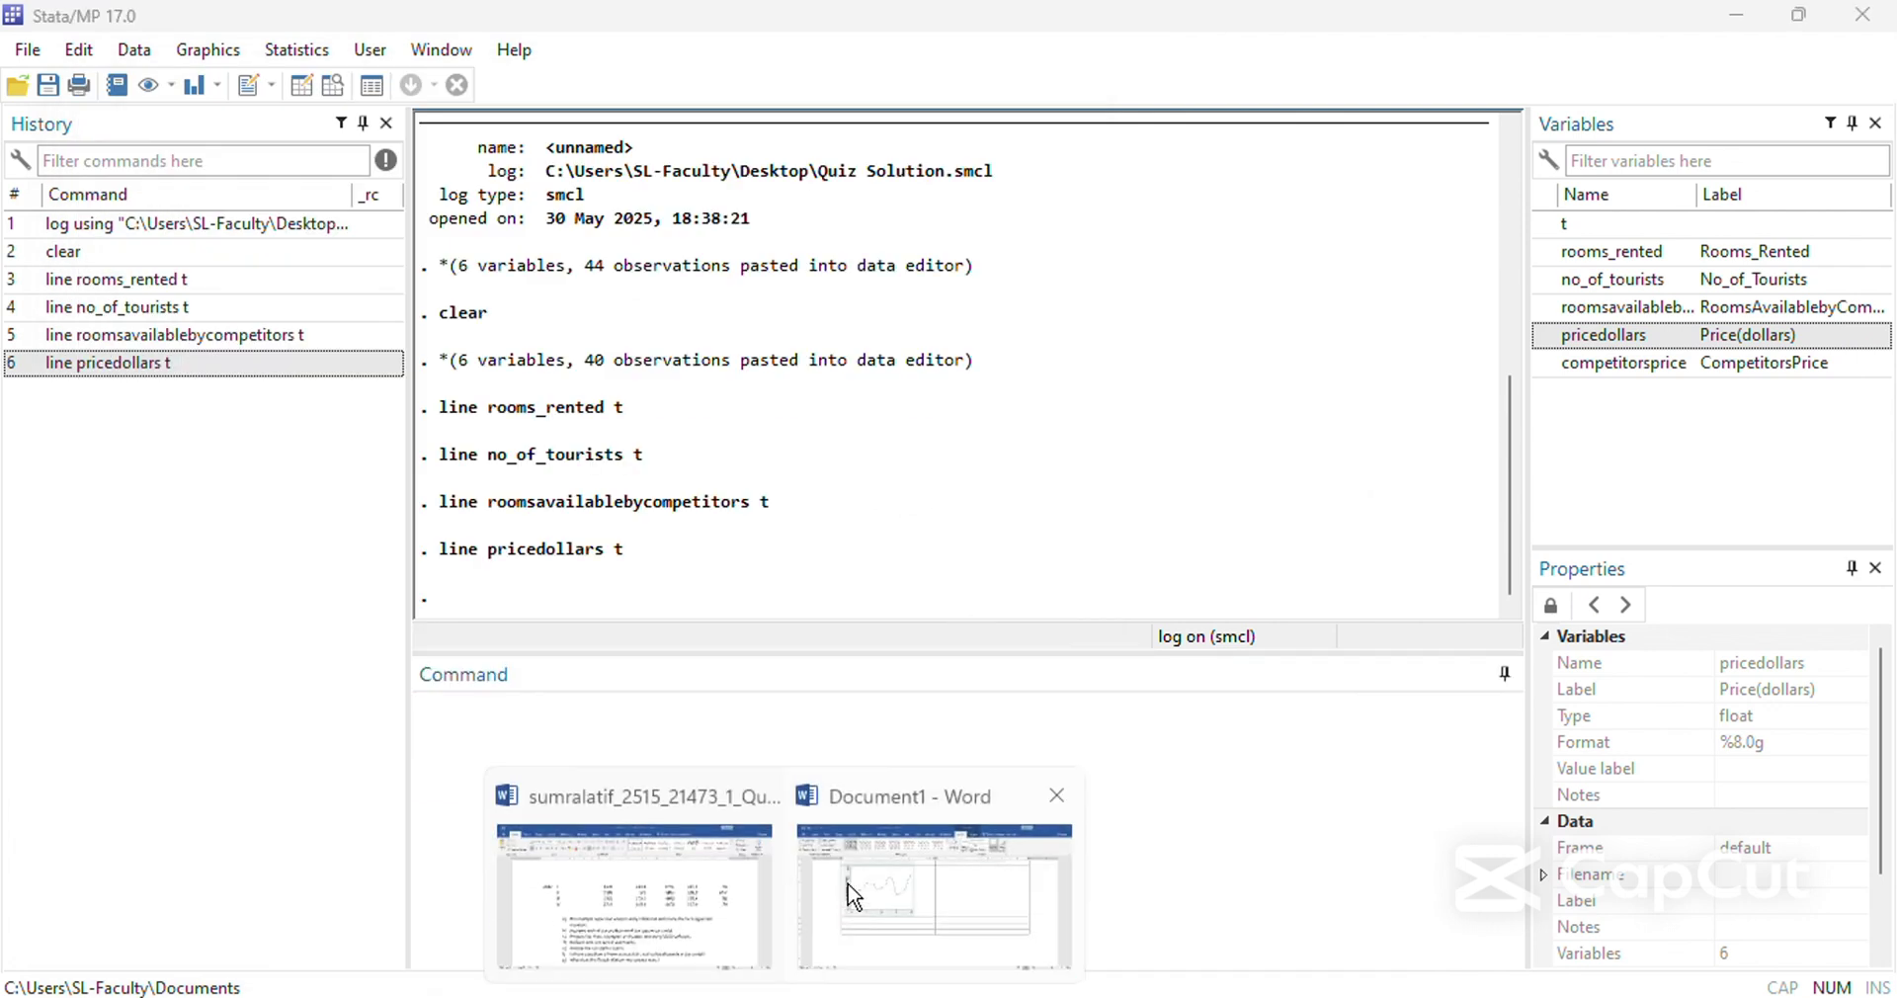
{"action": "left_click", "coordinate": [855, 897]}
{"action": "key", "text": "ctrl+v"}
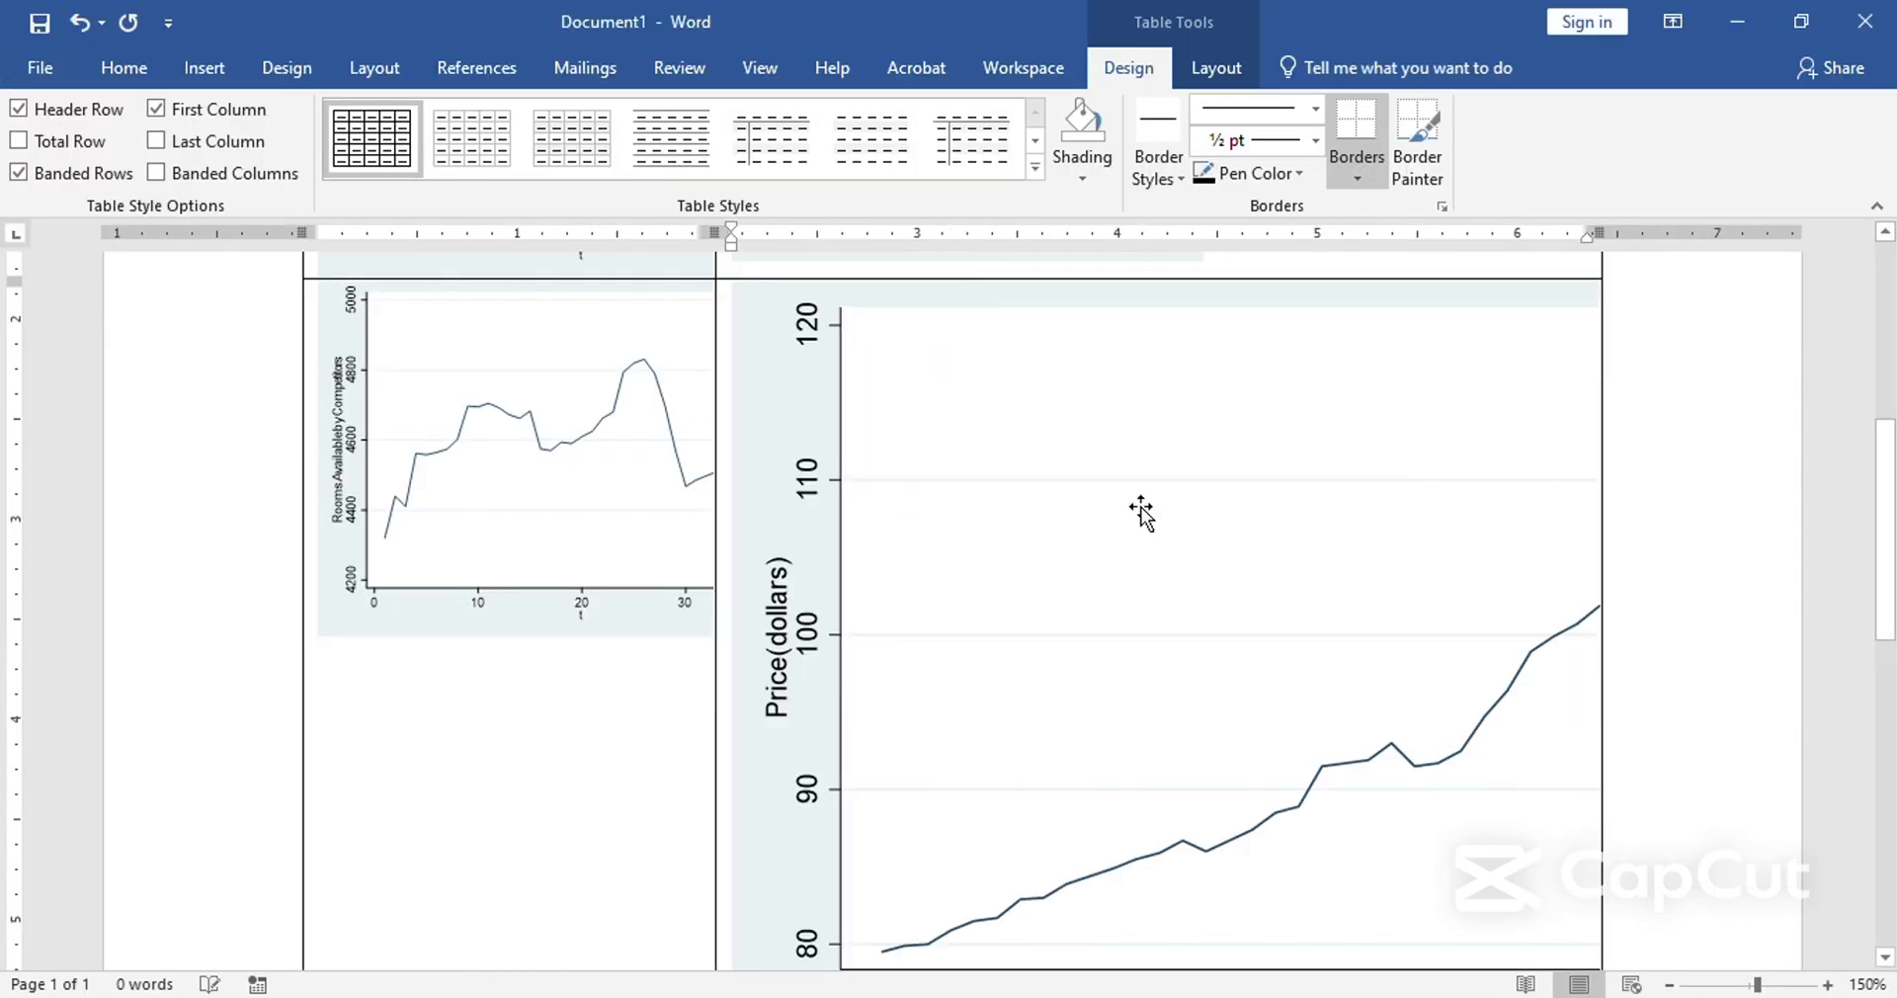
{"action": "left_click", "coordinate": [919, 380]}
{"action": "left_click_drag", "start_coordinate": [729, 279], "coordinate": [1097, 728]}
{"action": "left_click_drag", "start_coordinate": [1236, 724], "coordinate": [1419, 715]}
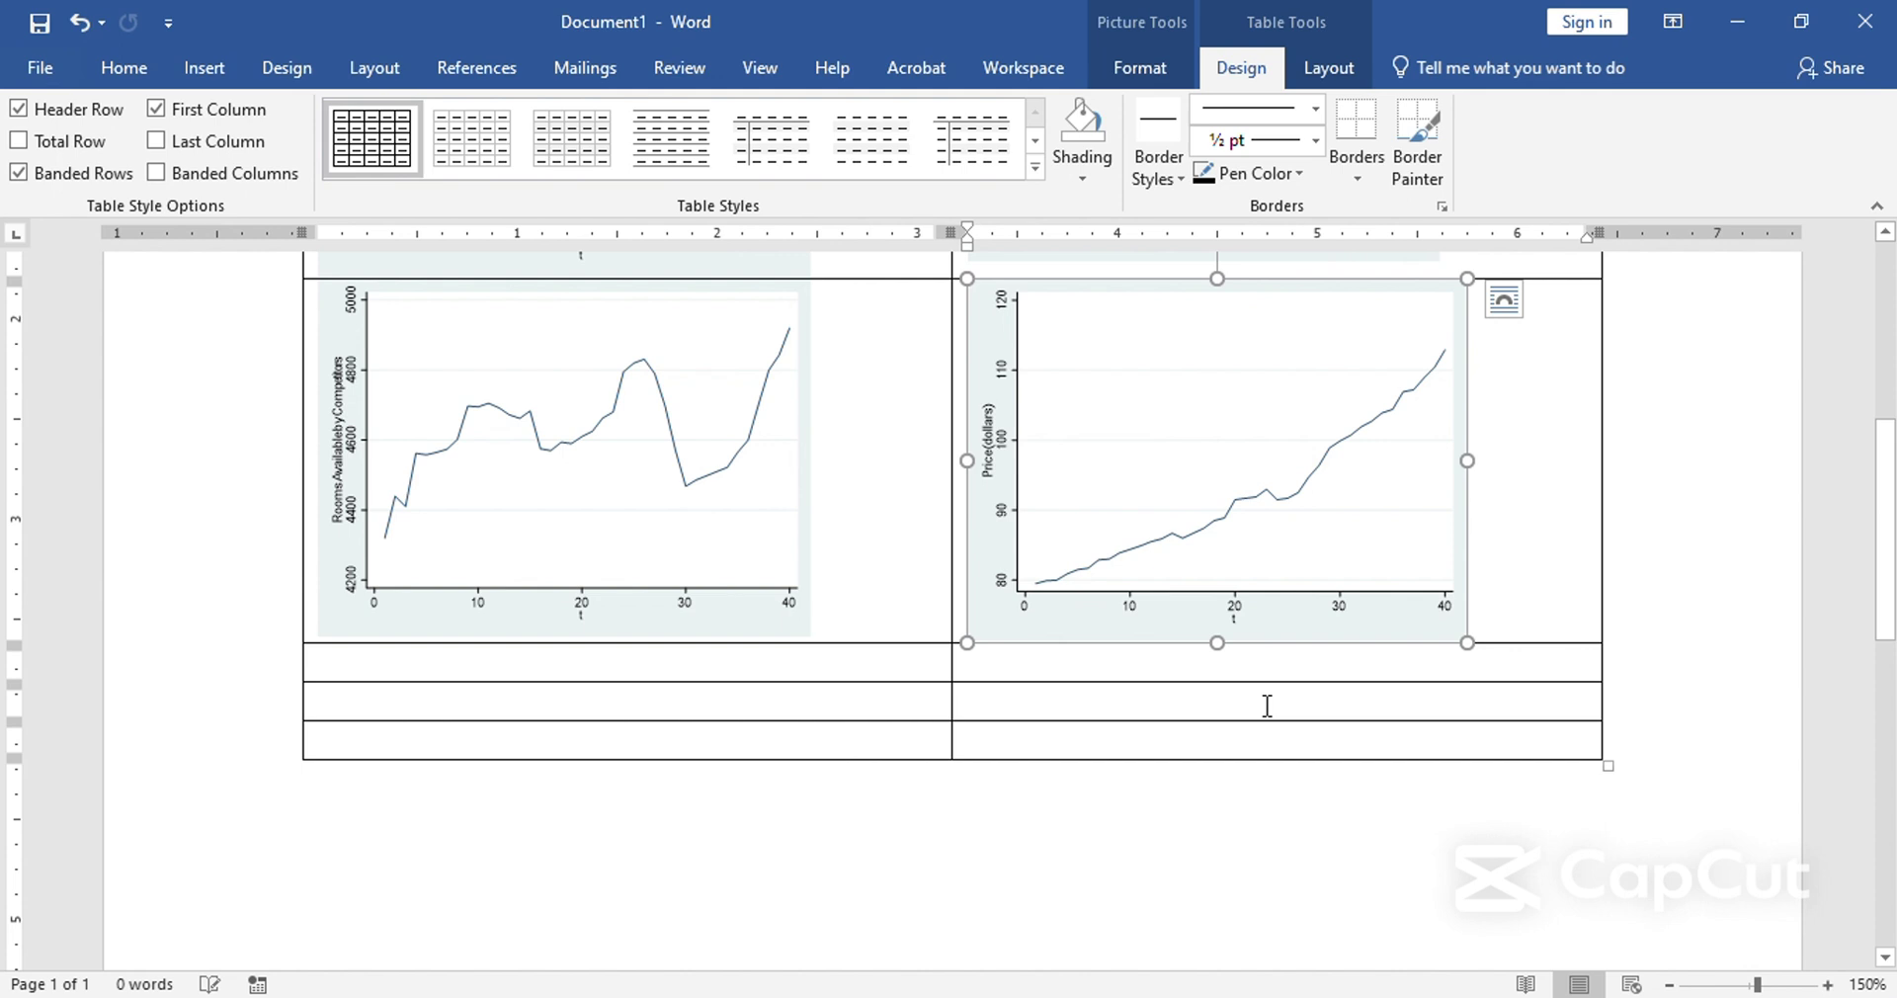
{"action": "left_click", "coordinate": [882, 668]}
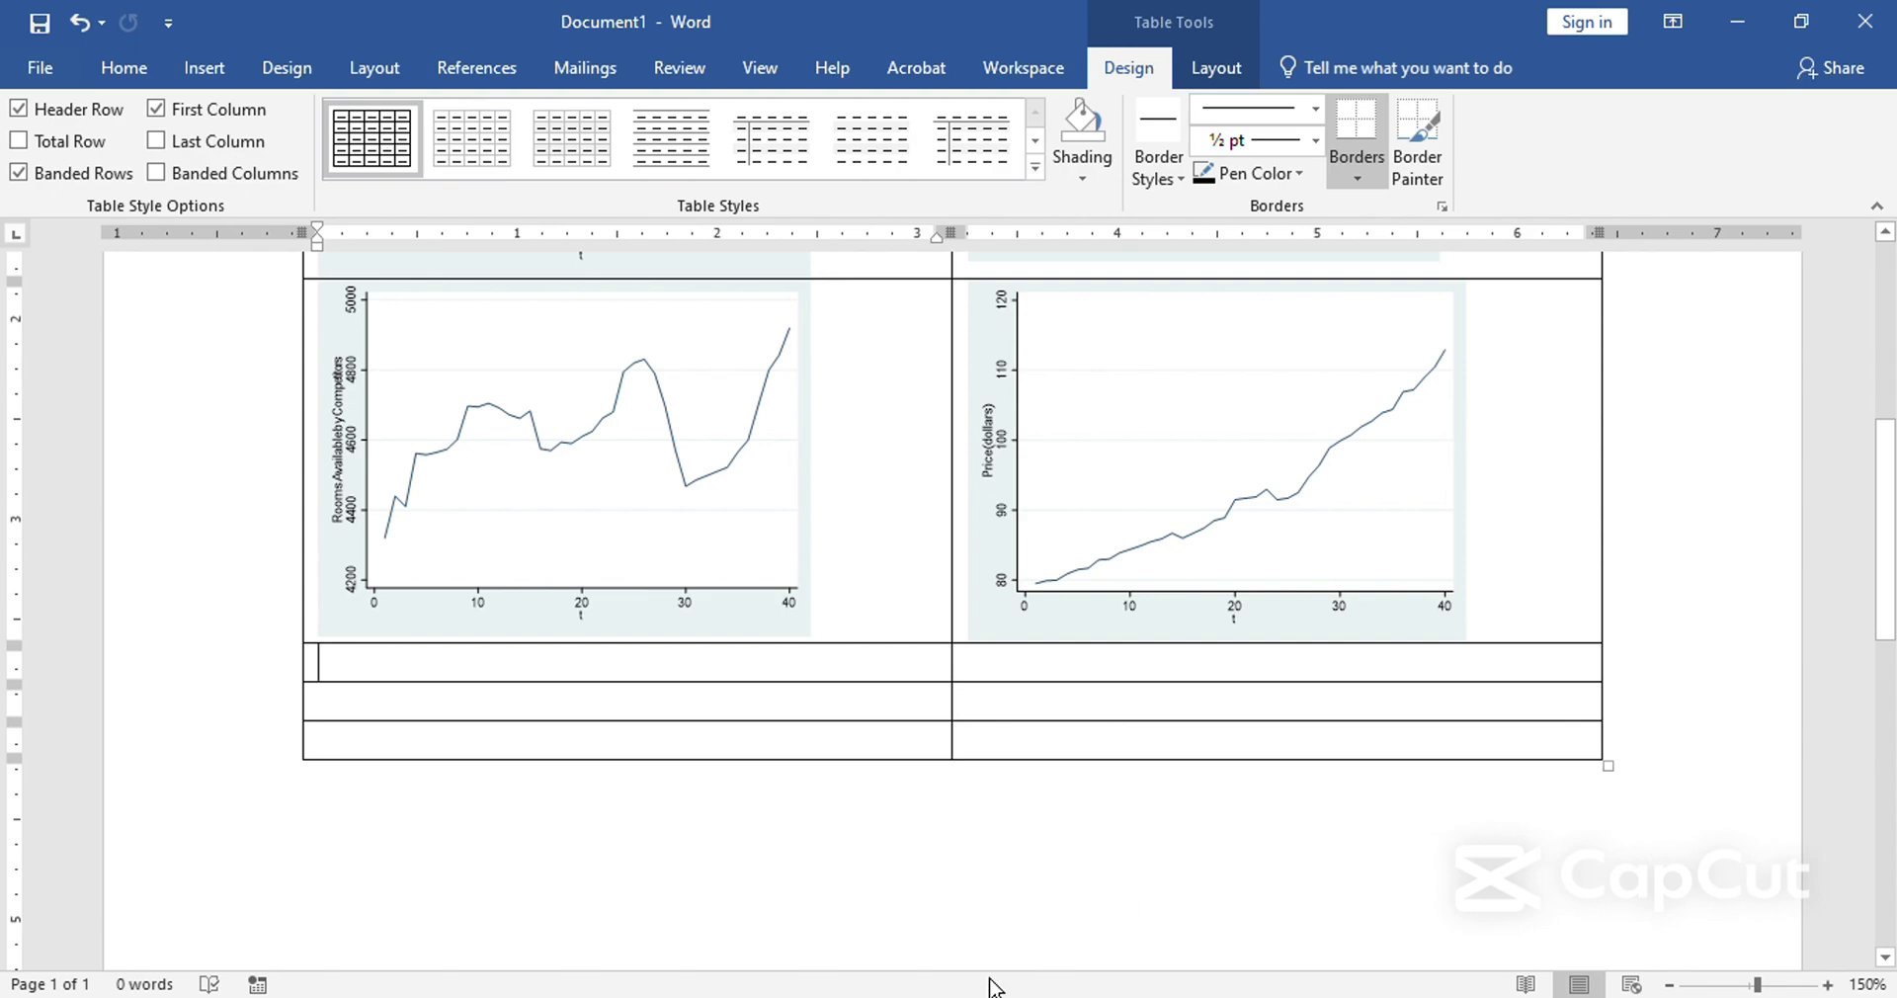
Back in the main Stata window, plot competitorsprice against t with the line command and copy the graph.
{"action": "left_click", "coordinate": [792, 954]}
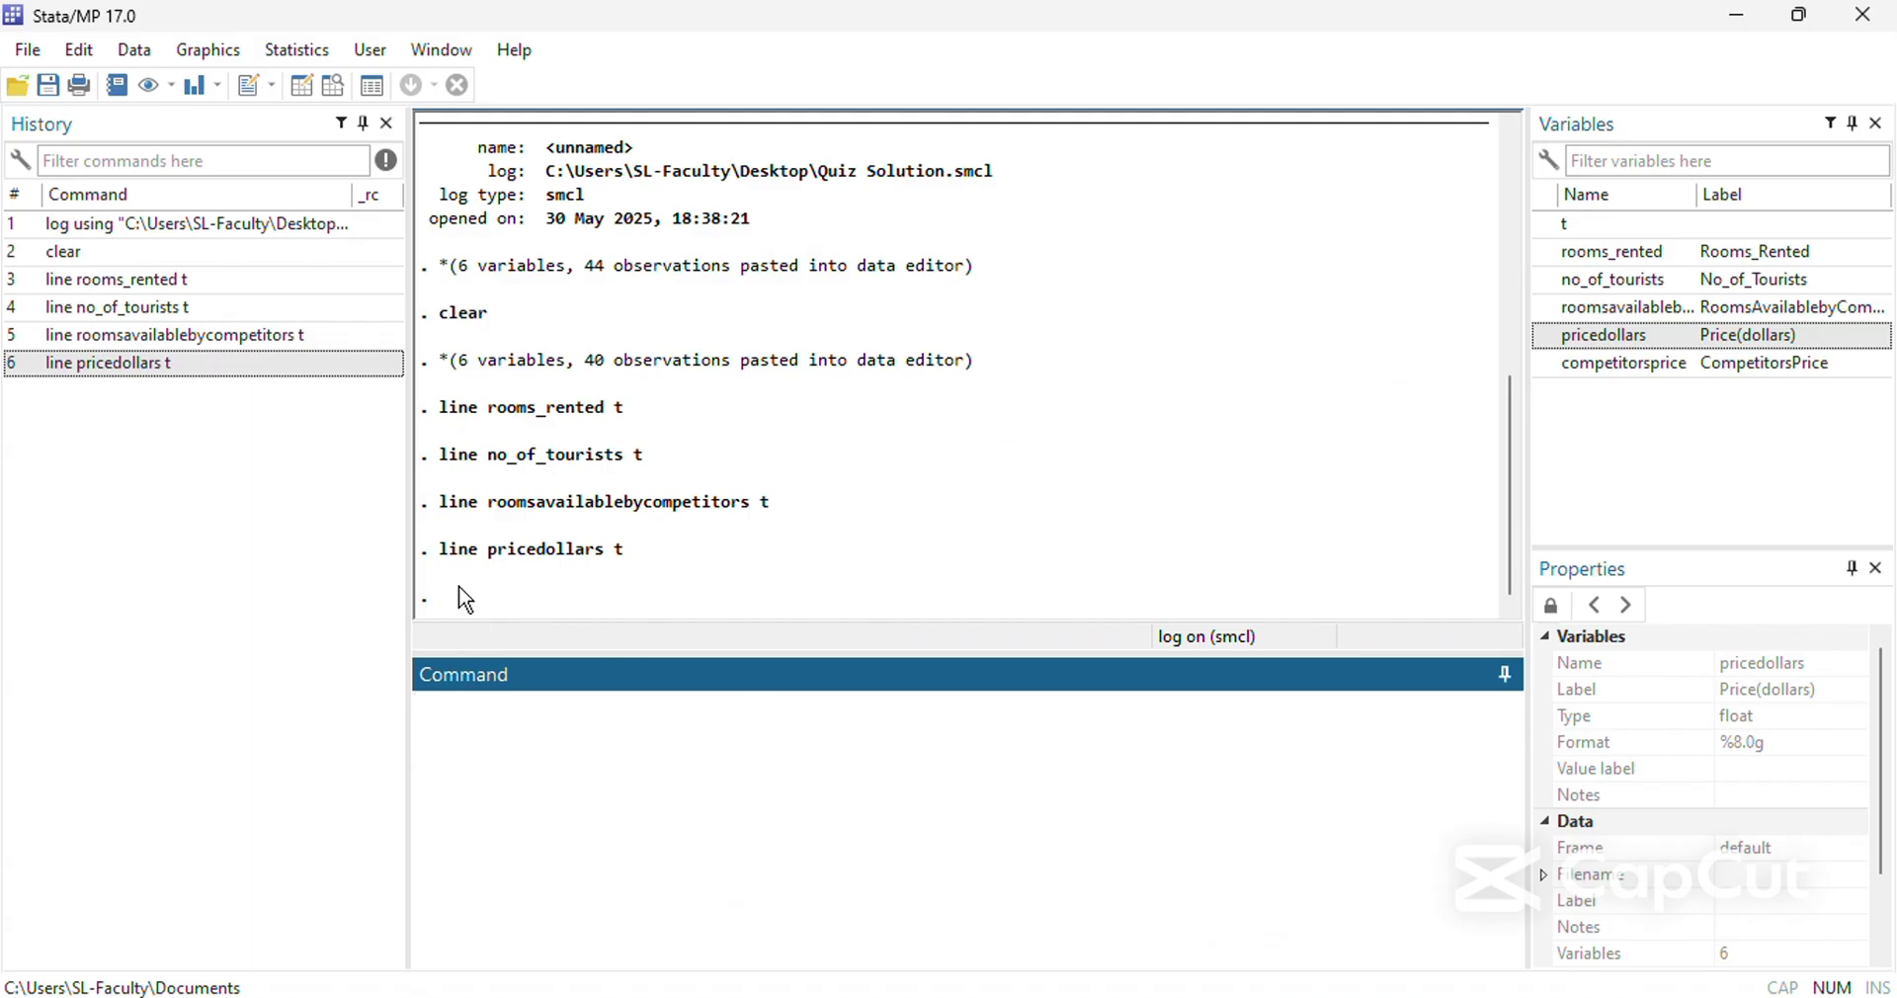
{"action": "left_click", "coordinate": [380, 363]}
{"action": "left_click", "coordinate": [1616, 362]}
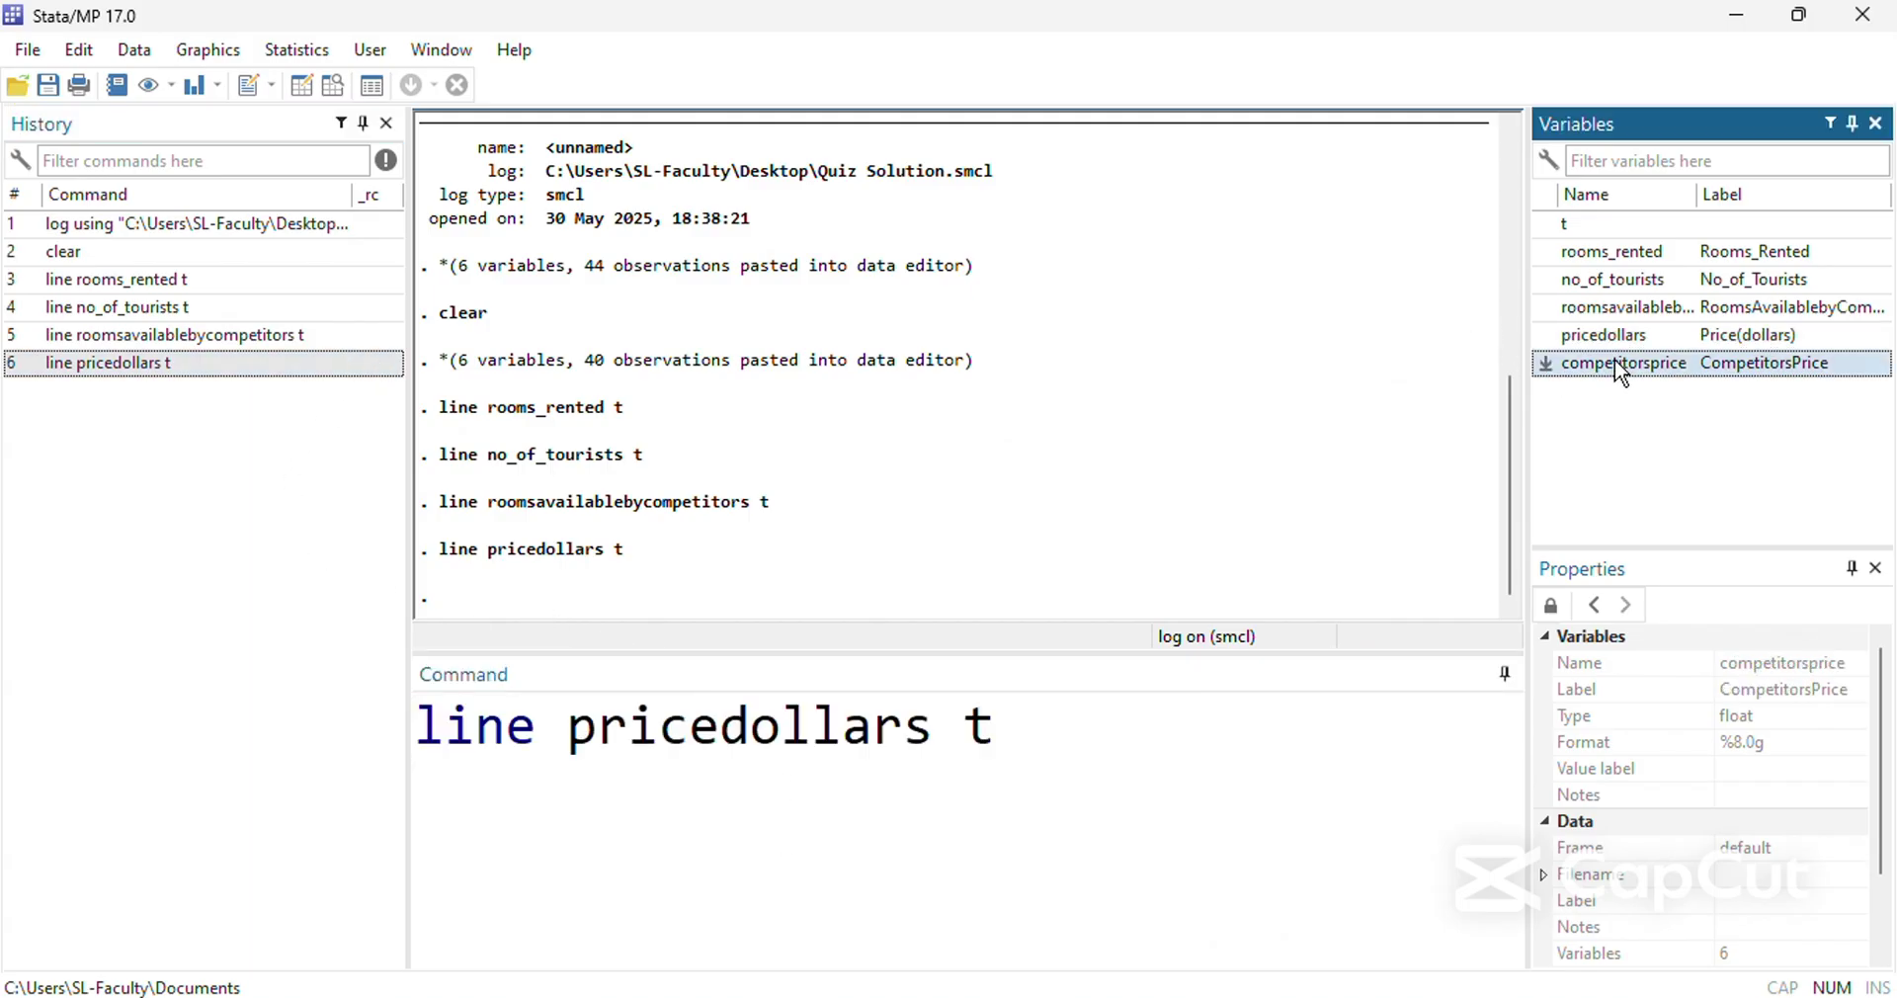
{"action": "double_click", "coordinate": [890, 726]}
{"action": "double_click", "coordinate": [1617, 363]}
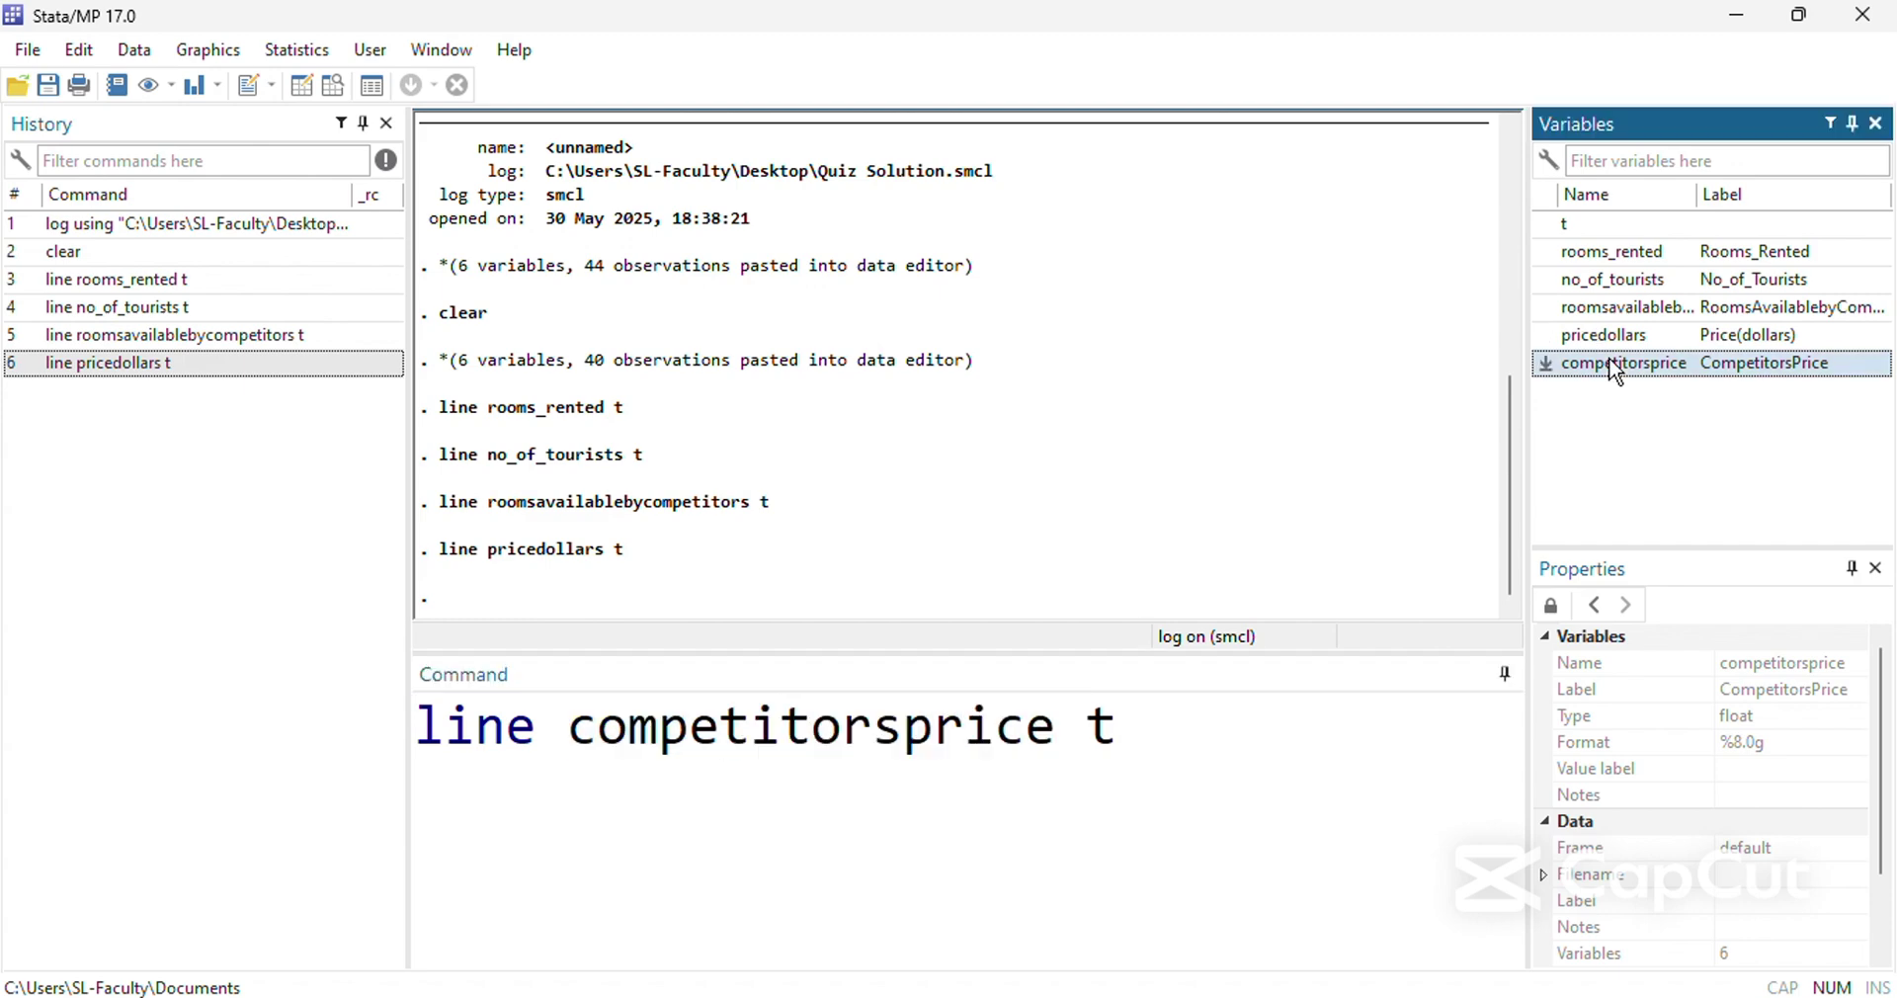
{"action": "key", "text": "Return"}
{"action": "right_click", "coordinate": [905, 682]}
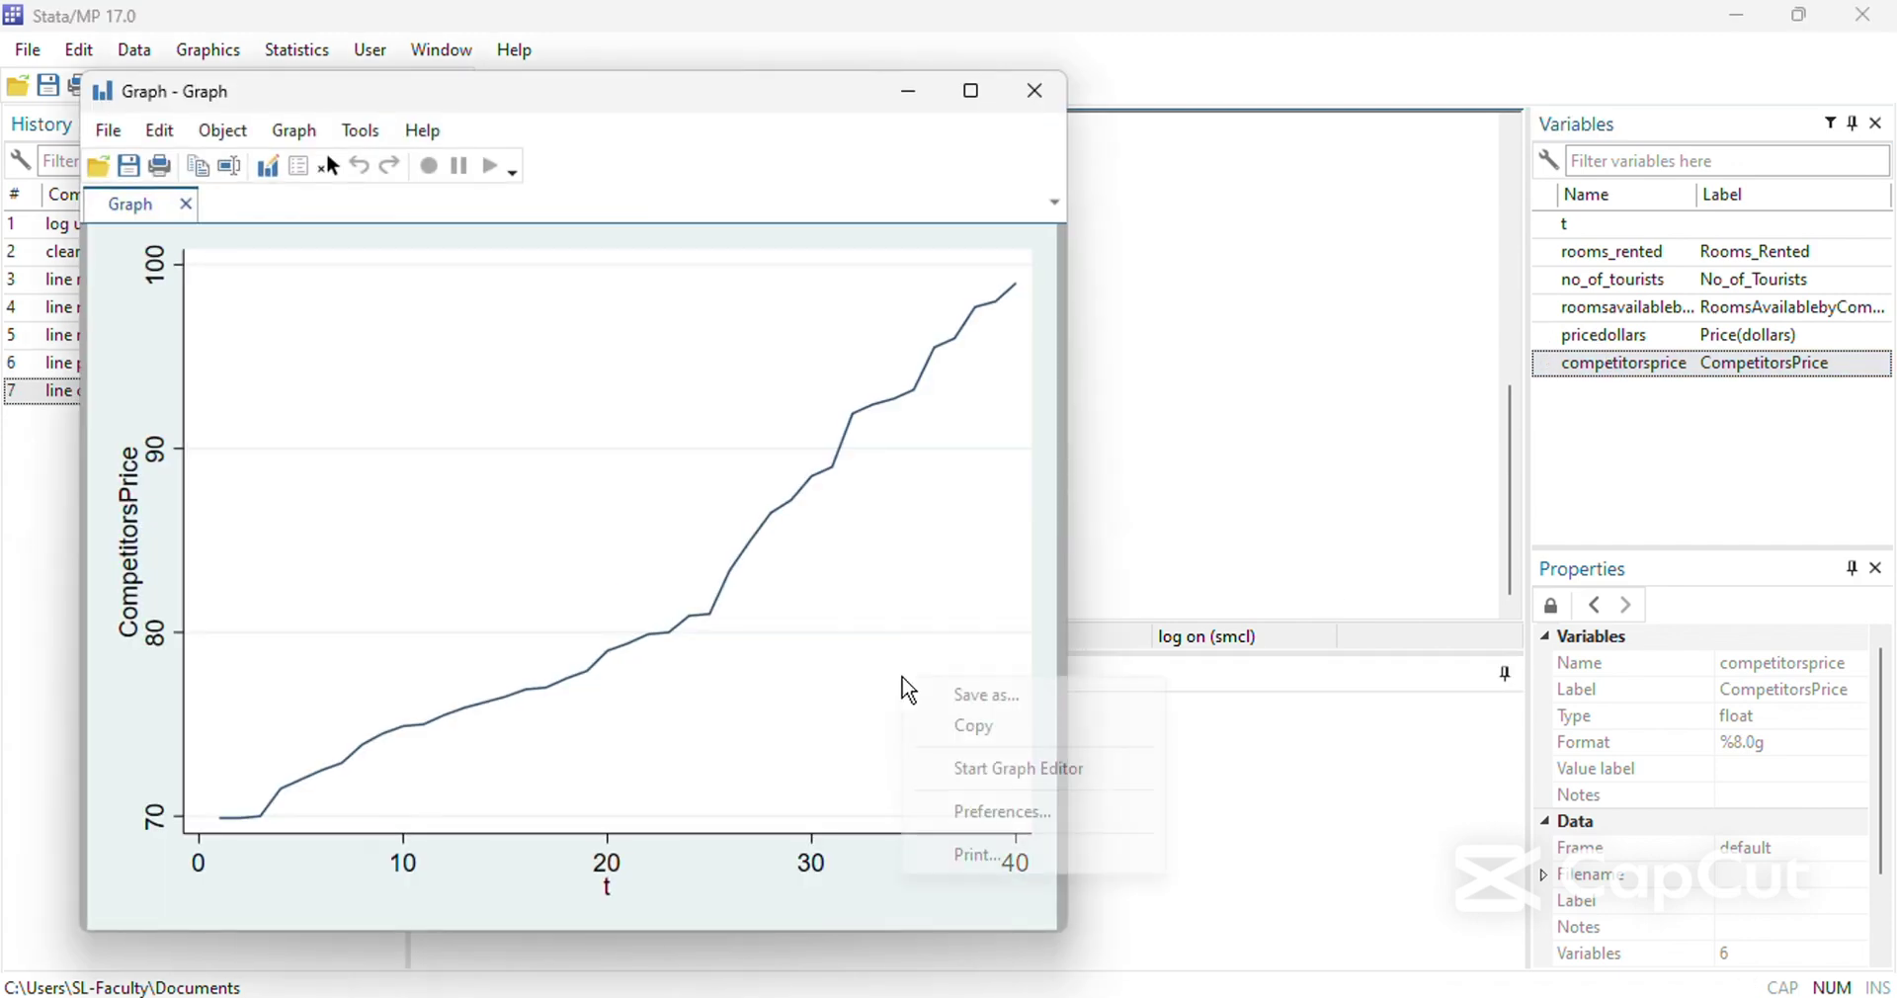
{"action": "left_click", "coordinate": [1000, 729]}
{"action": "left_click", "coordinate": [1064, 805]}
Return to the Word table, paste the competitorsprice graph into the third row's first cell and shrink it to about 2.5 inches wide.
{"action": "mouse_move", "coordinate": [898, 988]}
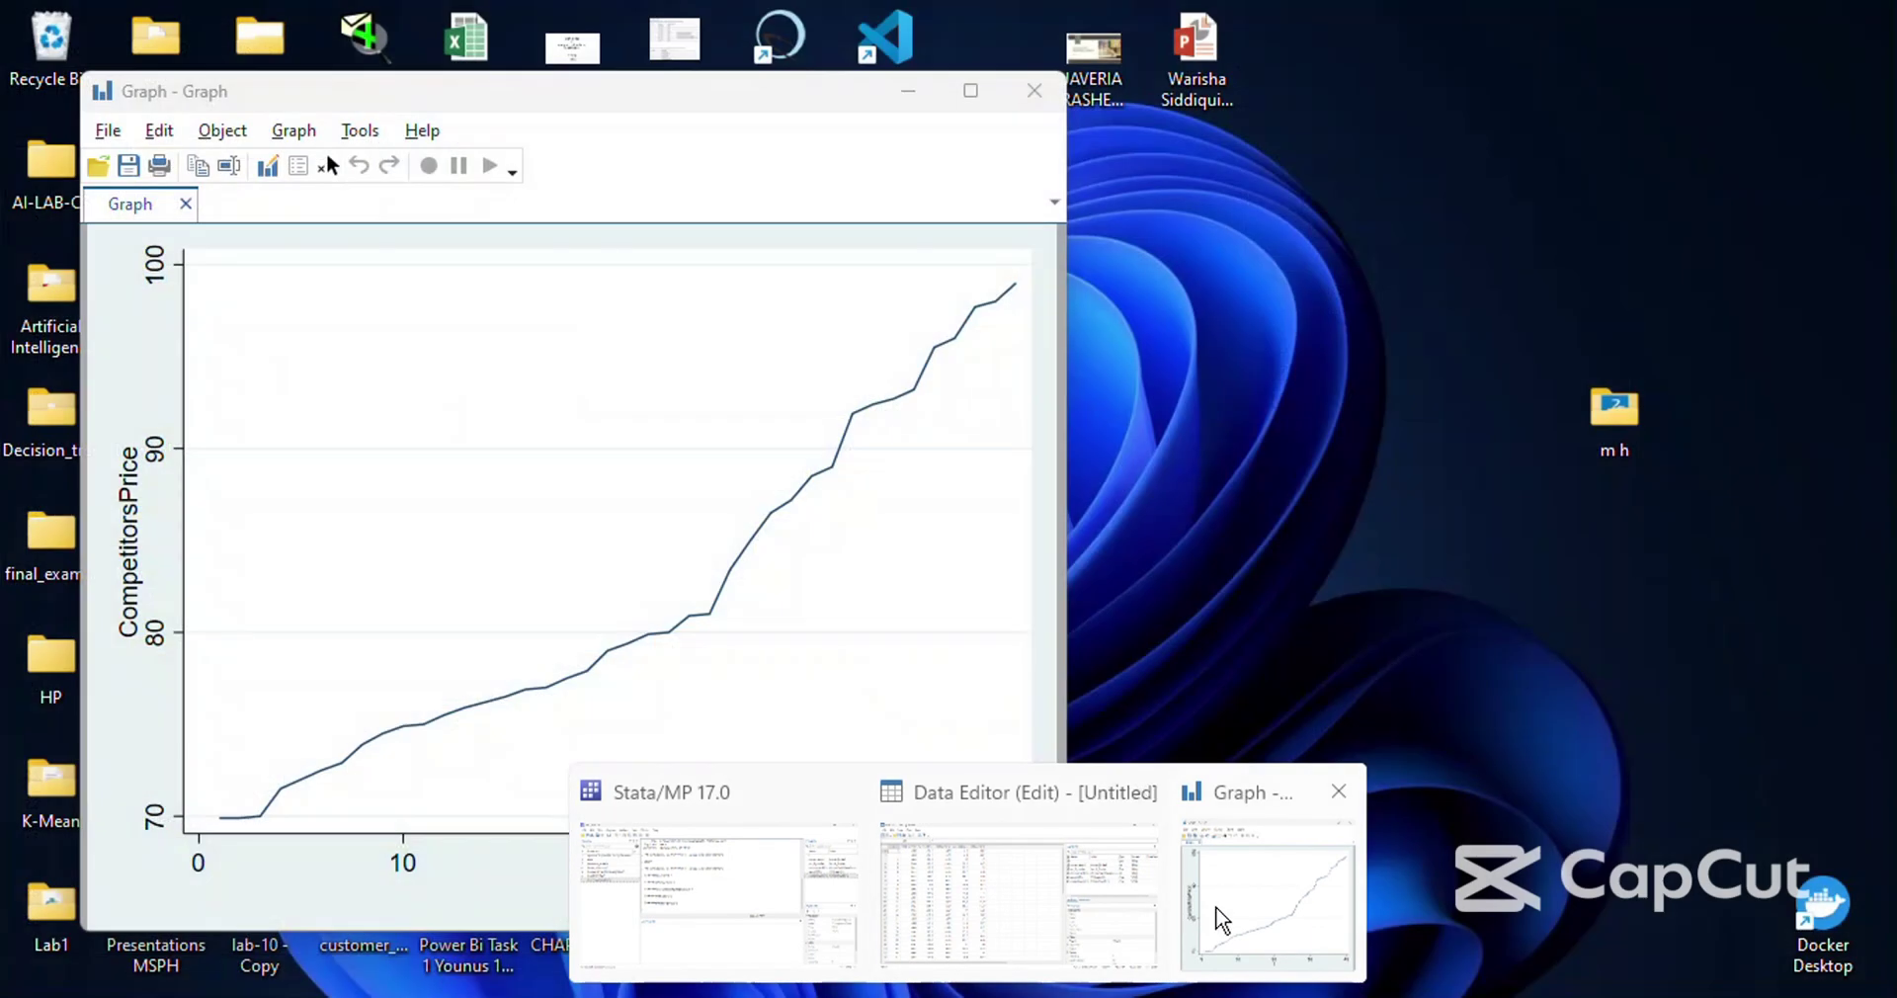
{"action": "left_click", "coordinate": [1269, 889]}
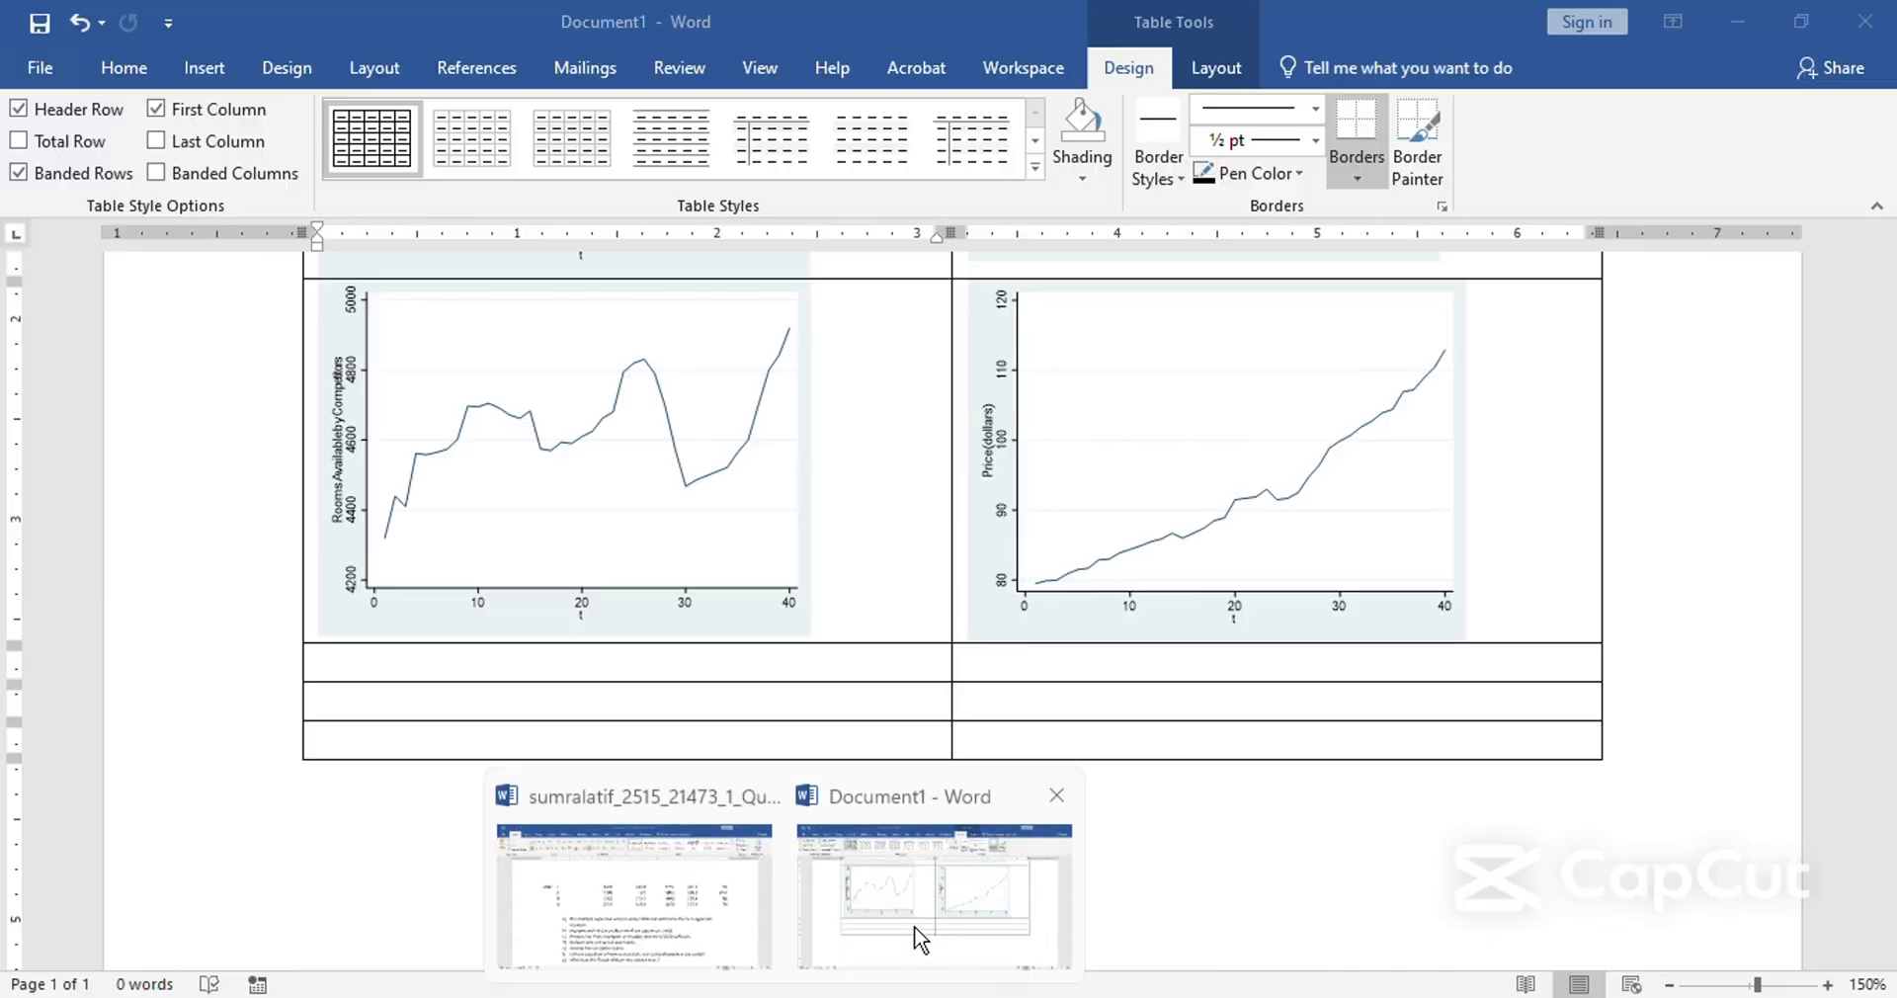
{"action": "left_click", "coordinate": [919, 909]}
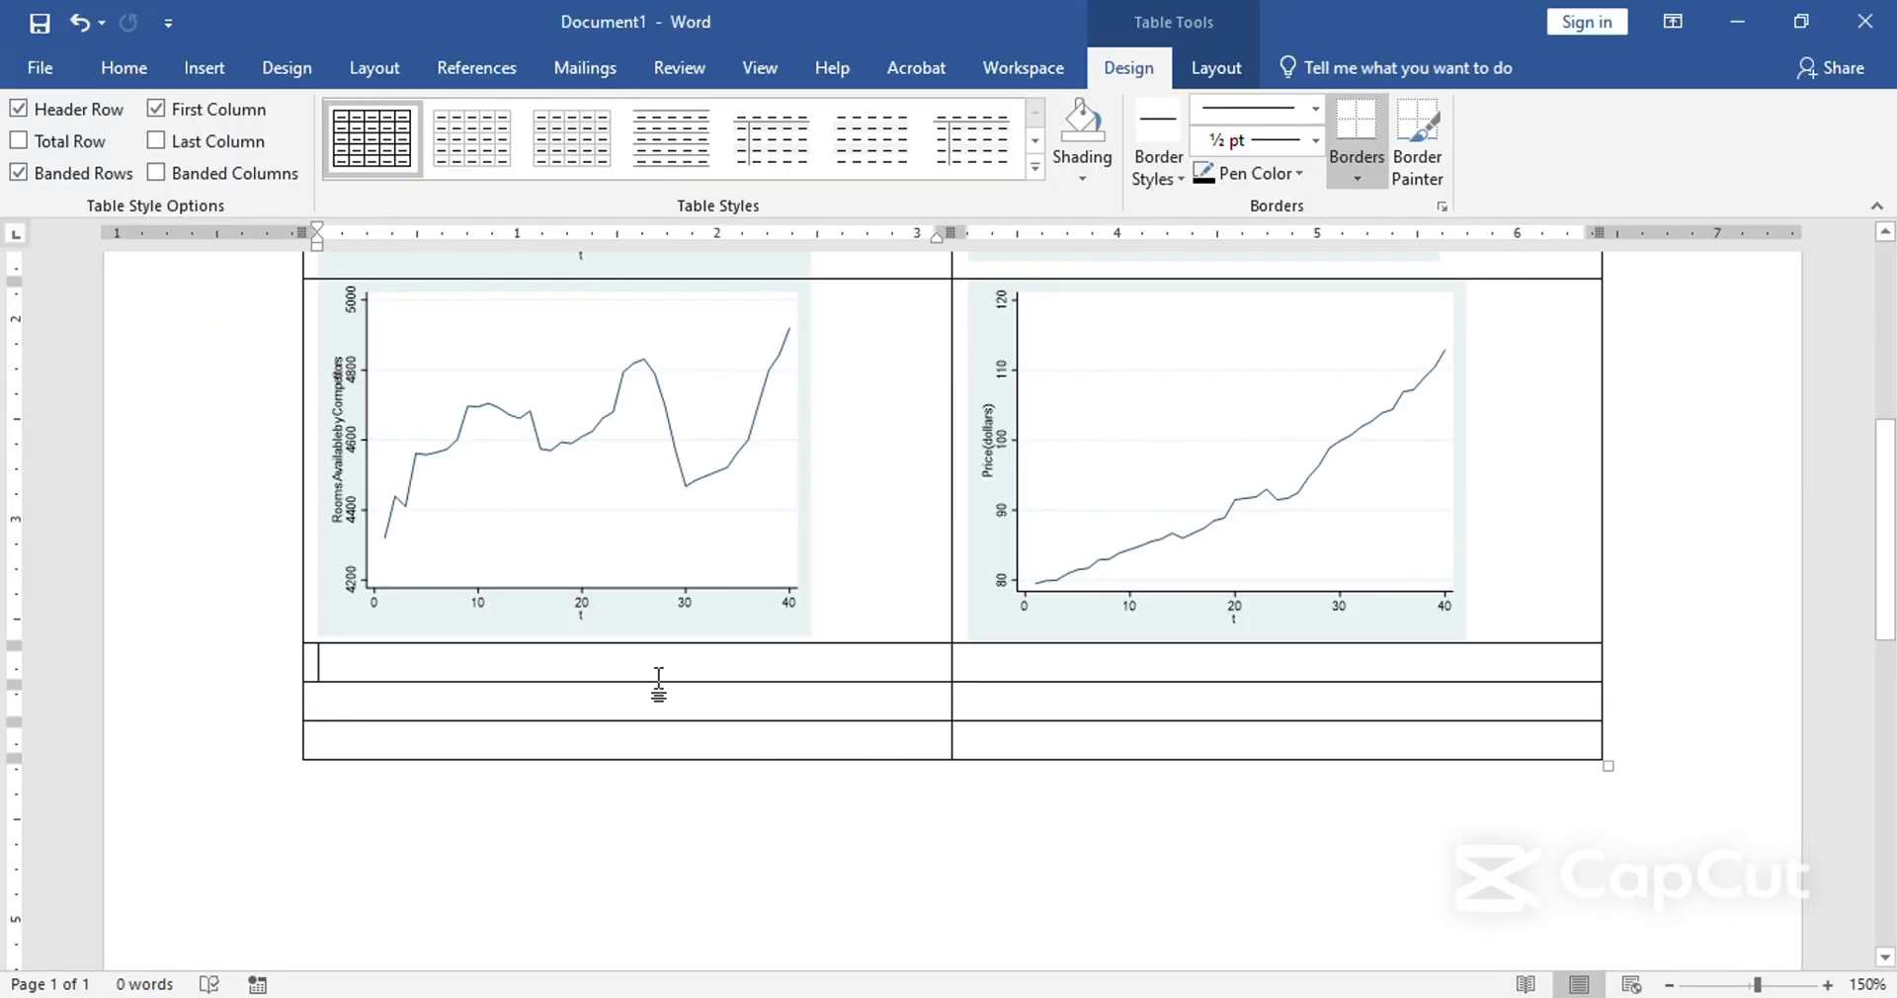
{"action": "key", "text": "ctrl+v"}
{"action": "left_click", "coordinate": [1023, 751]}
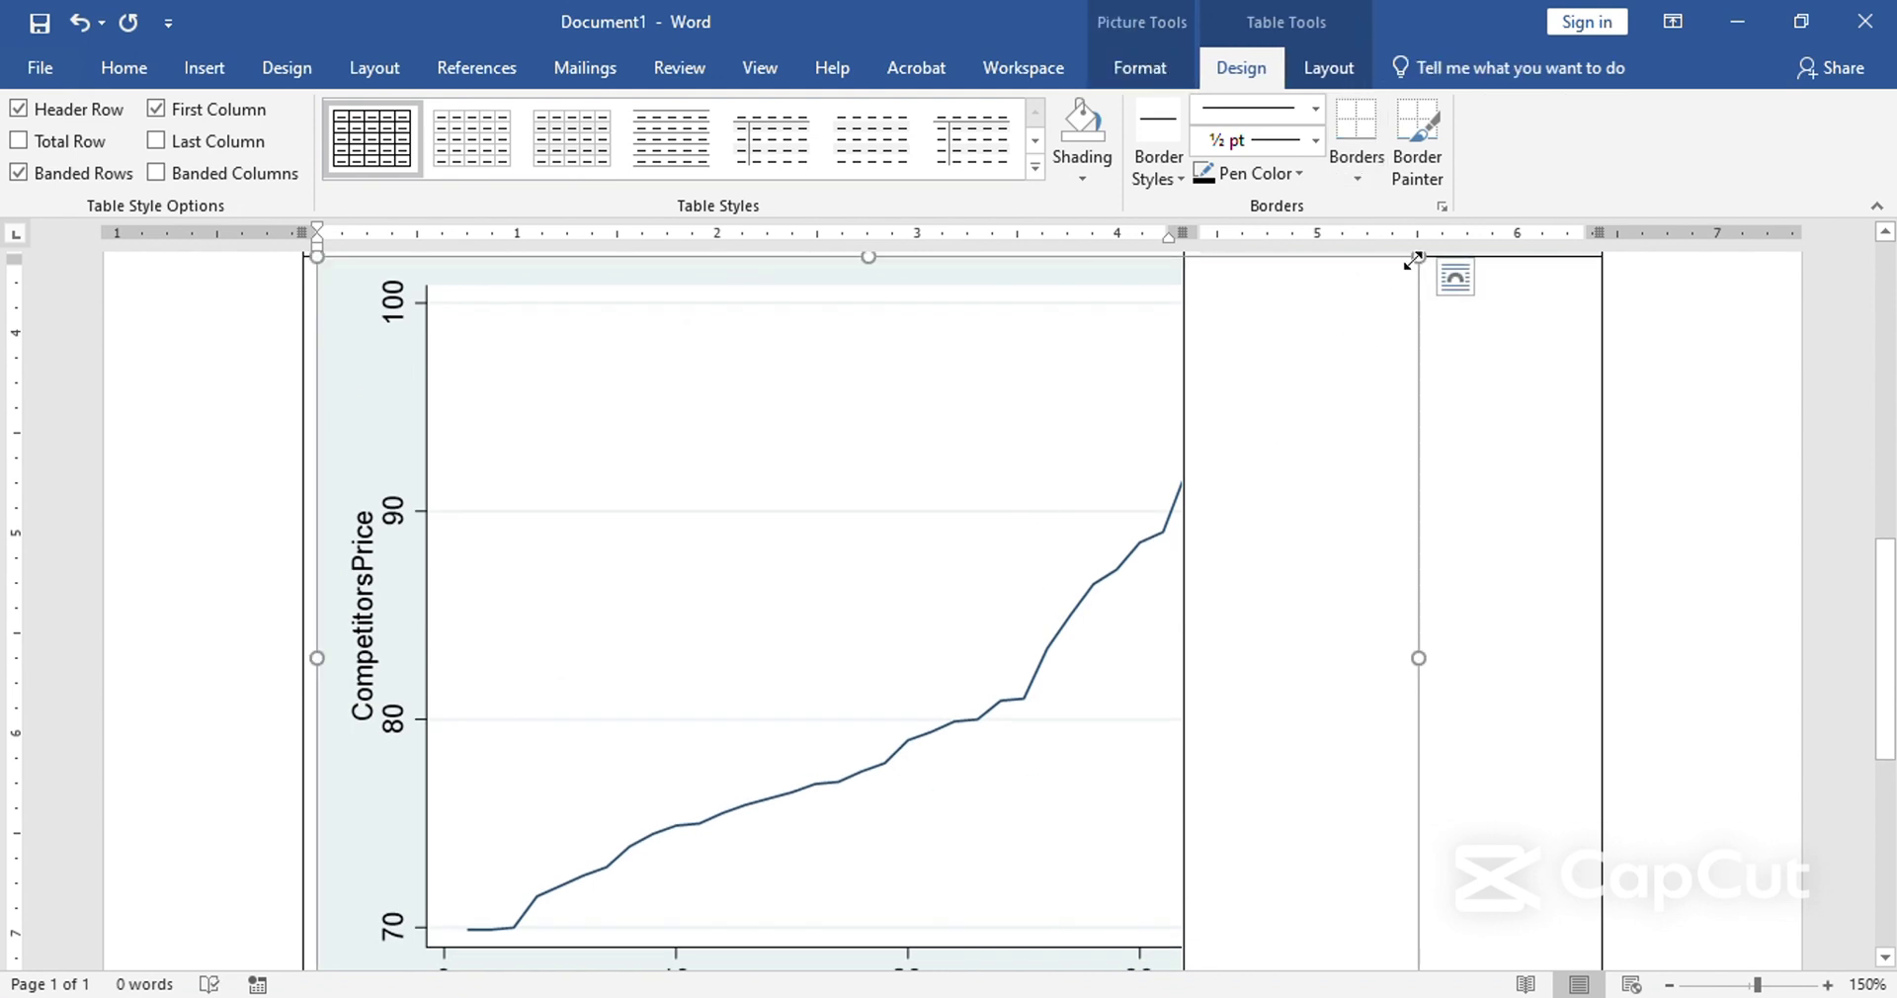
{"action": "left_click_drag", "start_coordinate": [1414, 260], "coordinate": [1126, 446]}
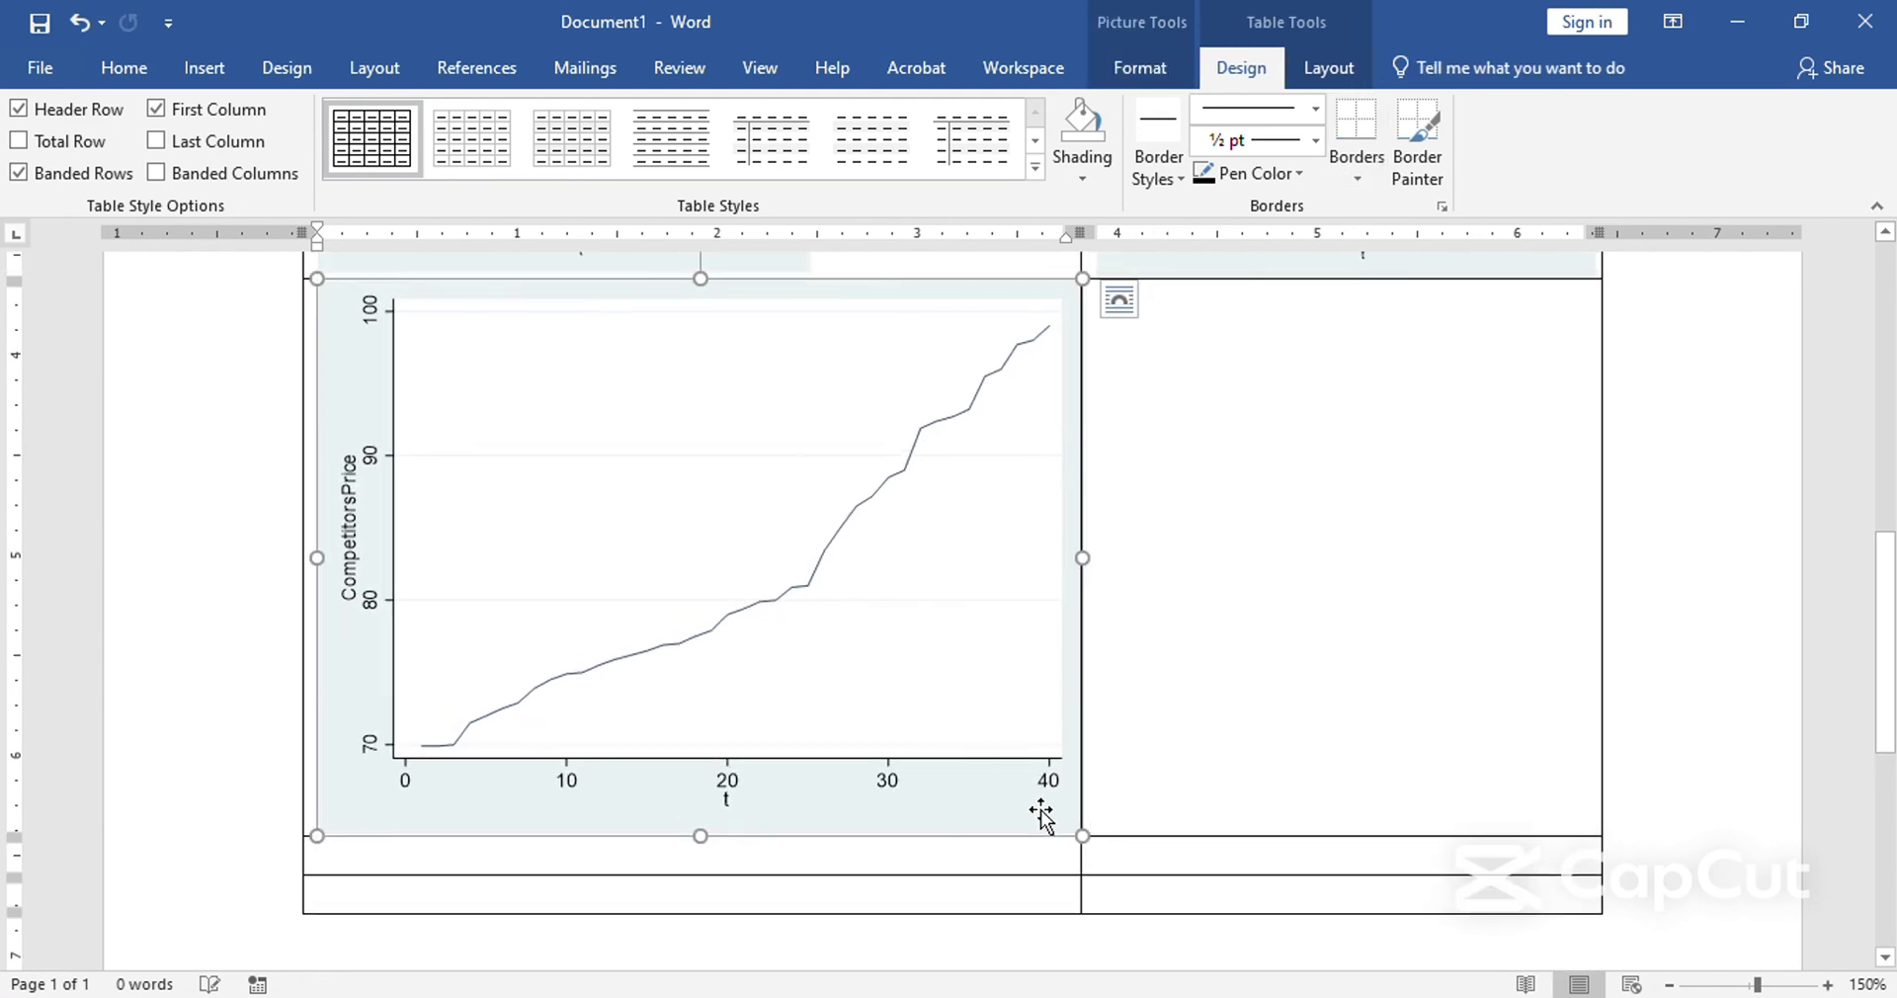
{"action": "left_click_drag", "start_coordinate": [1081, 835], "coordinate": [821, 555]}
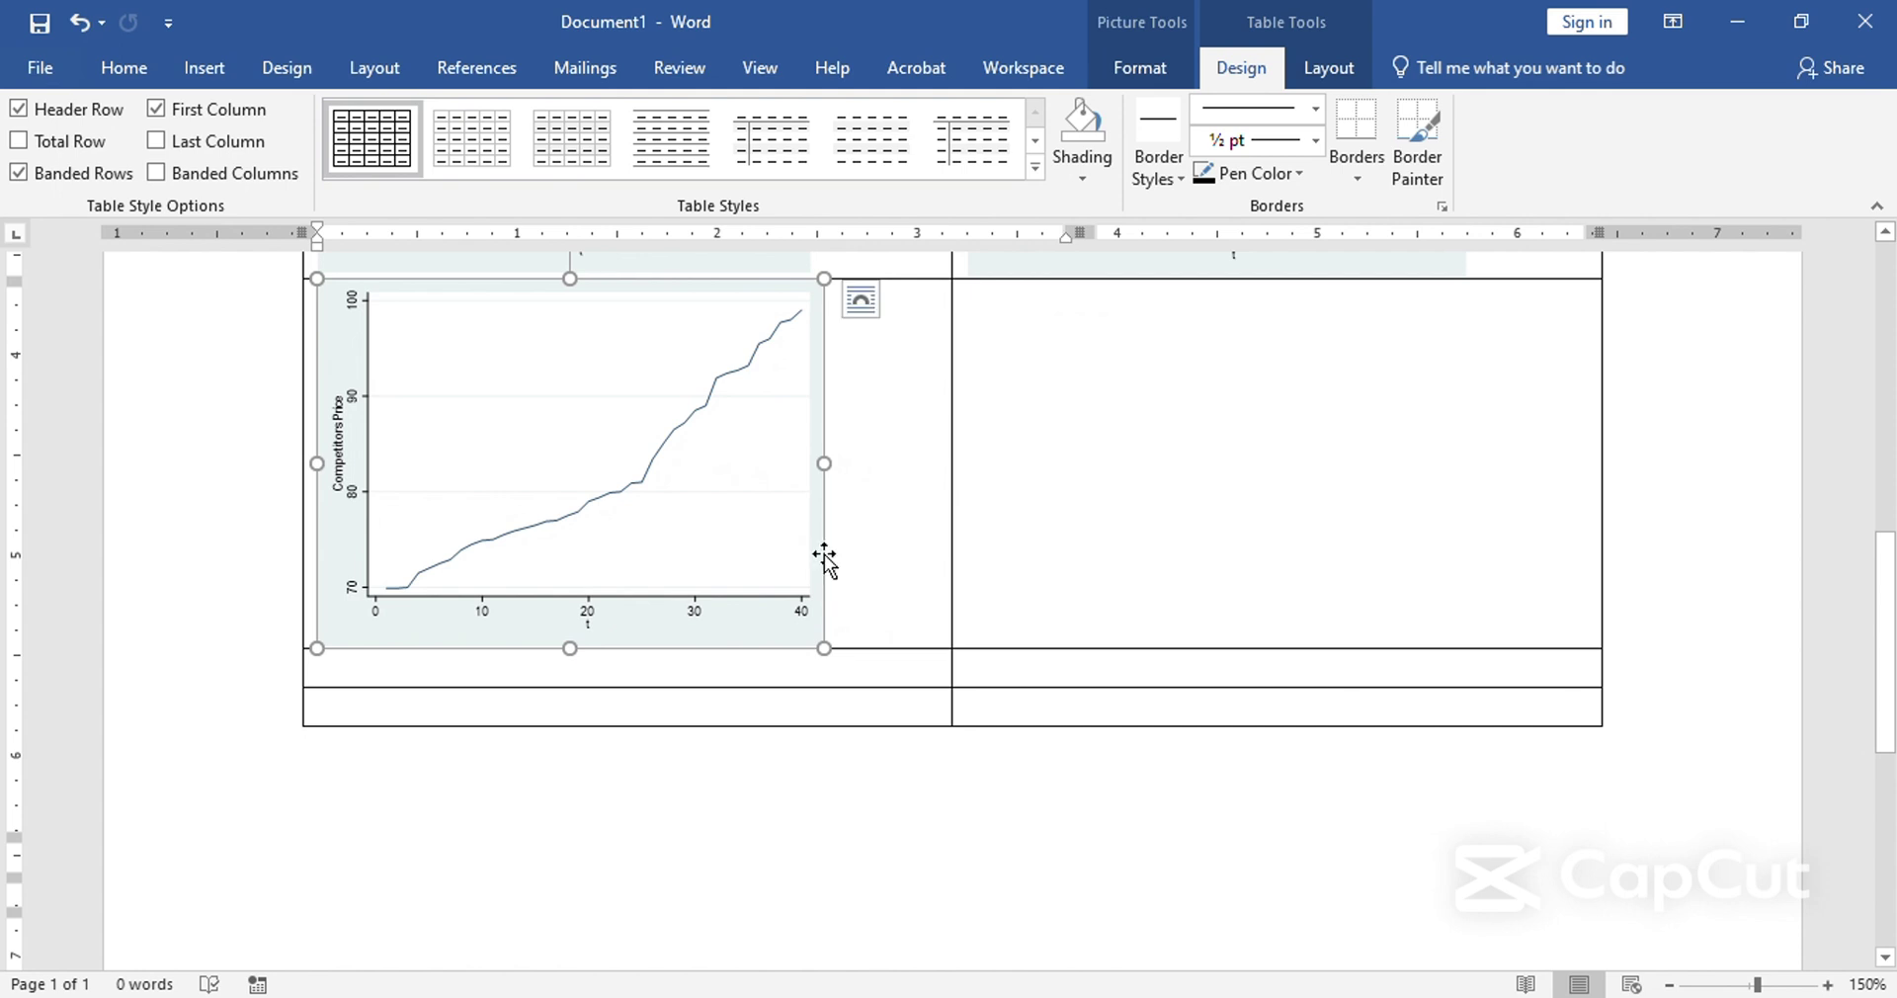
Add the note "upward trend" after the Rooms_Rented graph in the table's first cell.
{"action": "scroll", "coordinate": [889, 533], "scroll_direction": "up", "scroll_amount": 10}
{"action": "left_click", "coordinate": [890, 622]}
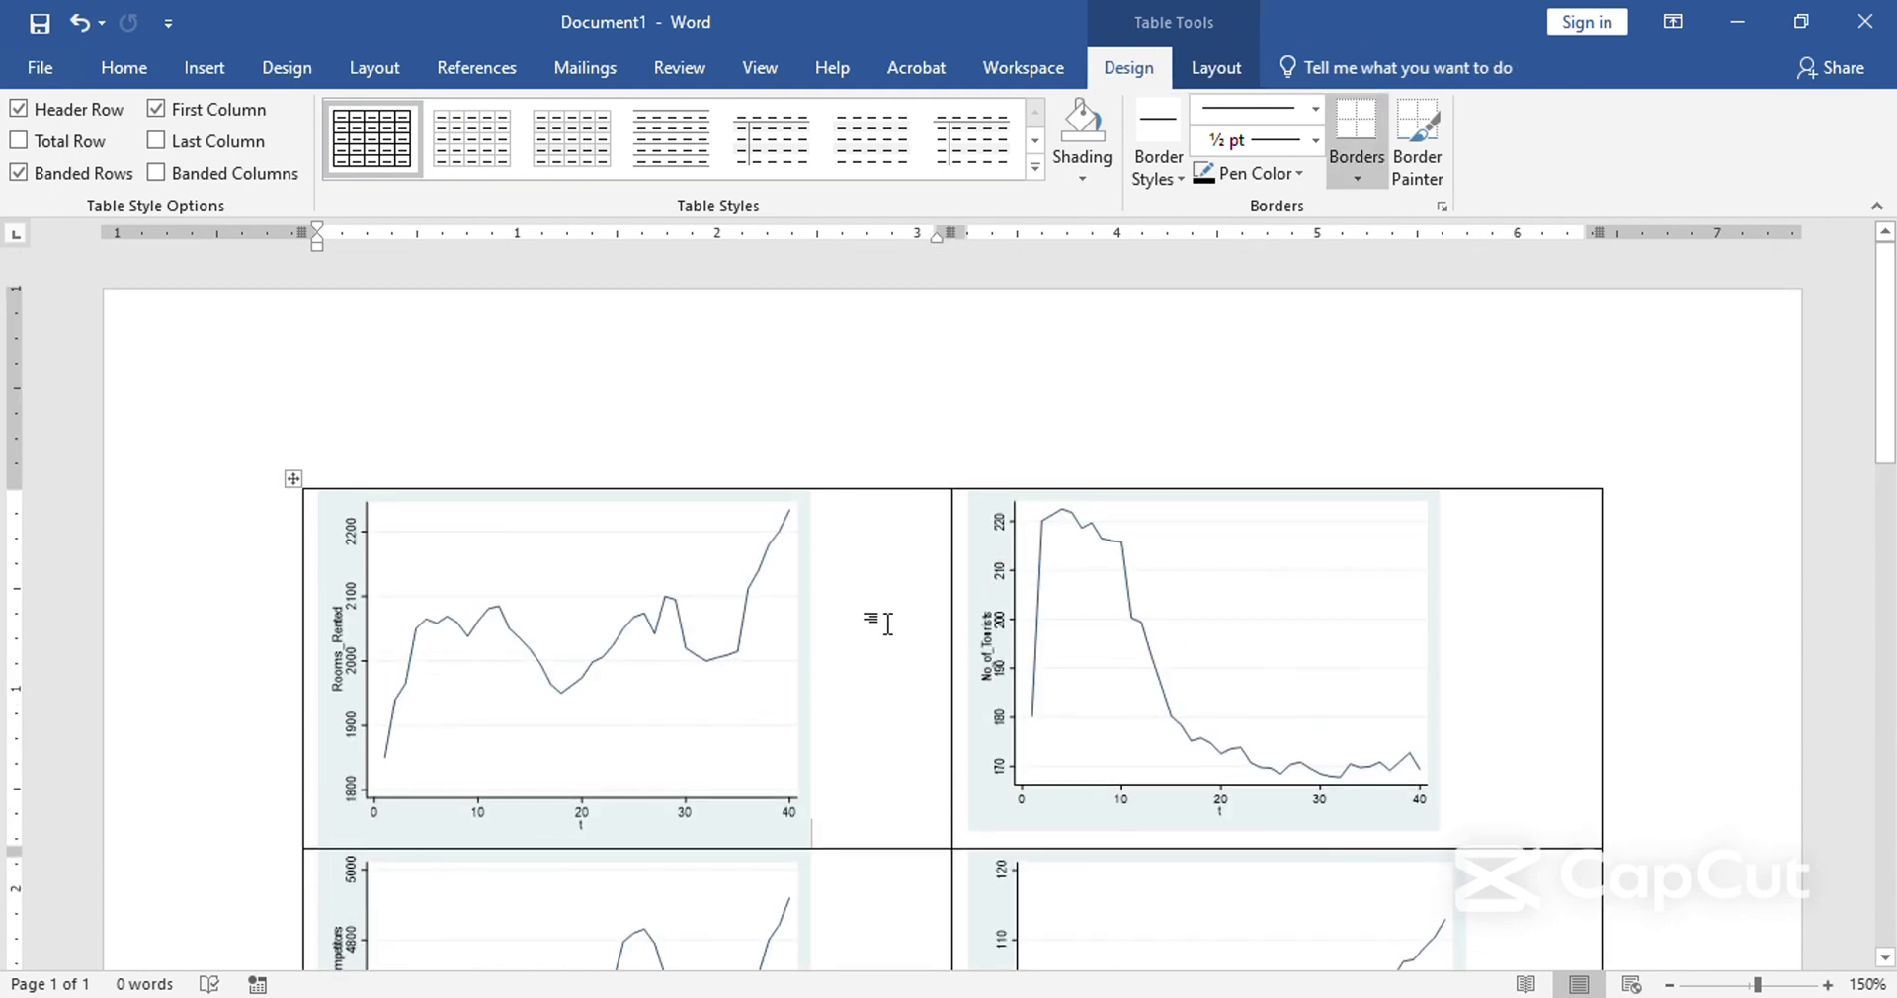
{"action": "type", "text": "Trend"}
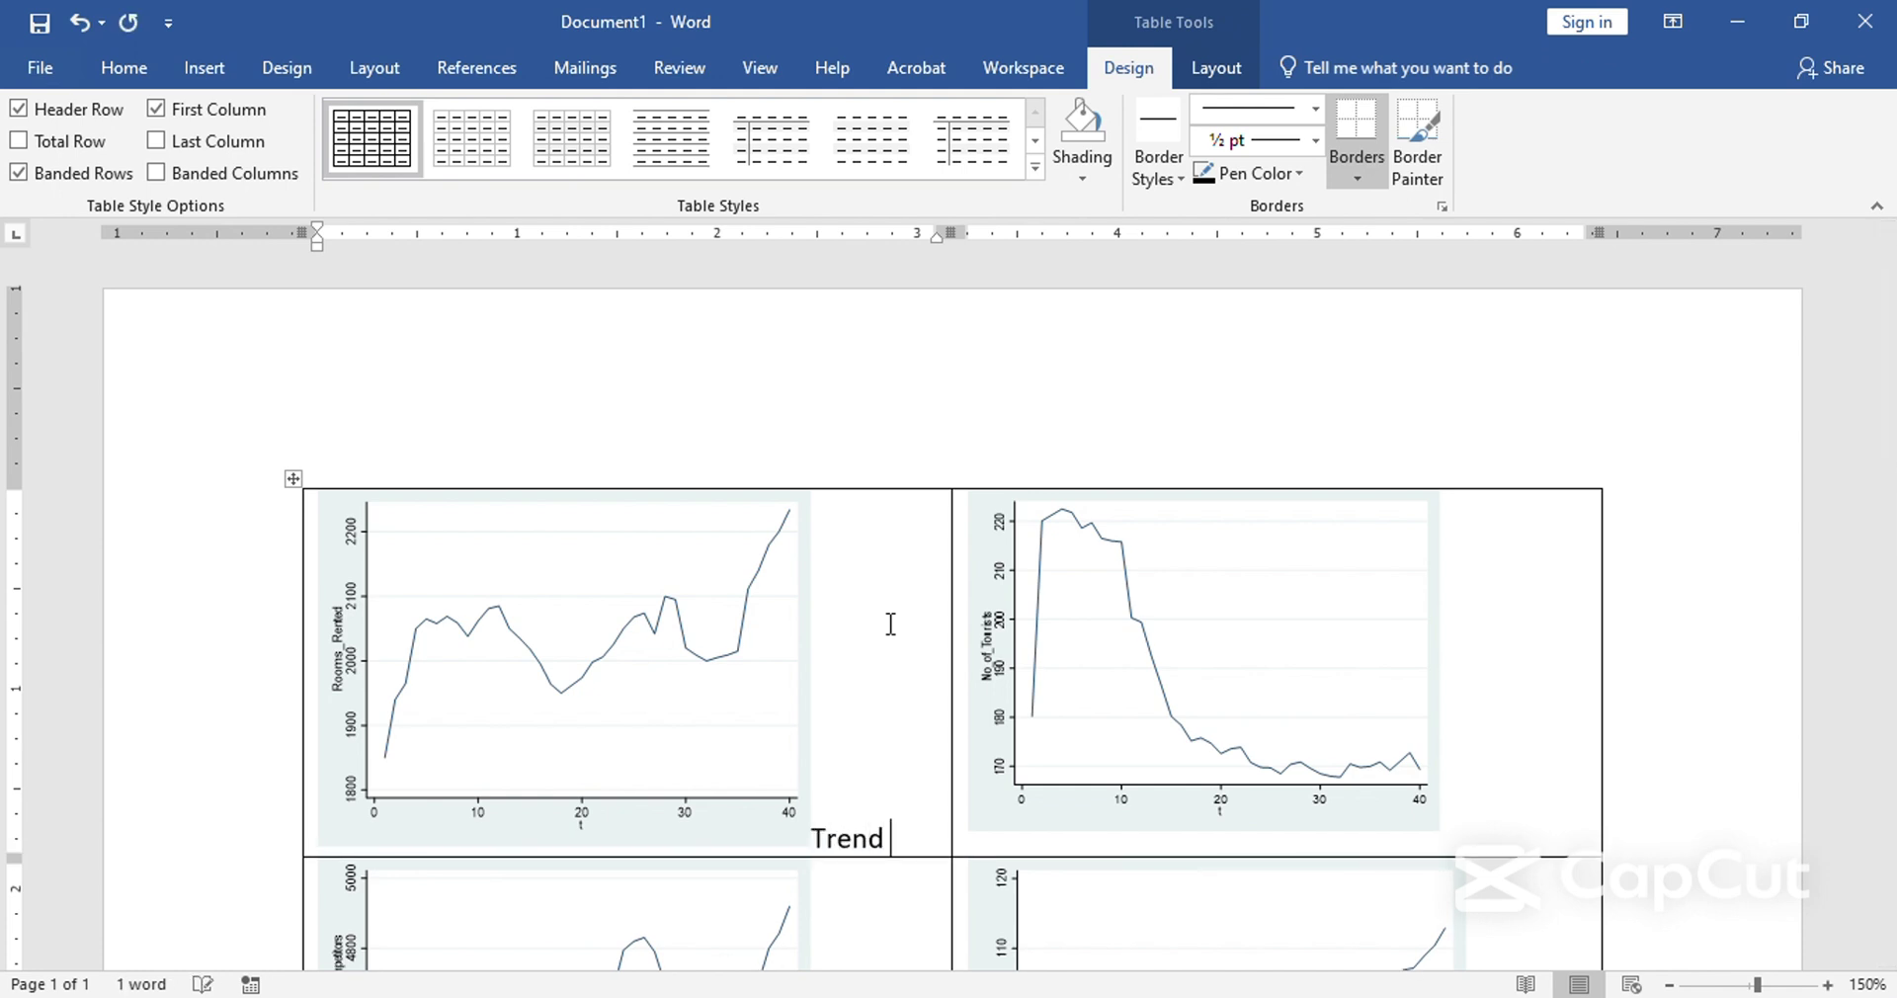
{"action": "type", "text": " u[w"}
{"action": "key", "text": "BackSpace"}
{"action": "key", "text": "BackSpace"}
{"action": "key", "text": "BackSpace"}
{"action": "key", "text": "BackSpace"}
{"action": "key", "text": "BackSpace"}
{"action": "key", "text": "BackSpace"}
{"action": "key", "text": "BackSpace"}
{"action": "key", "text": "BackSpace"}
{"action": "key", "text": "BackSpace"}
{"action": "type", "text": "up"}
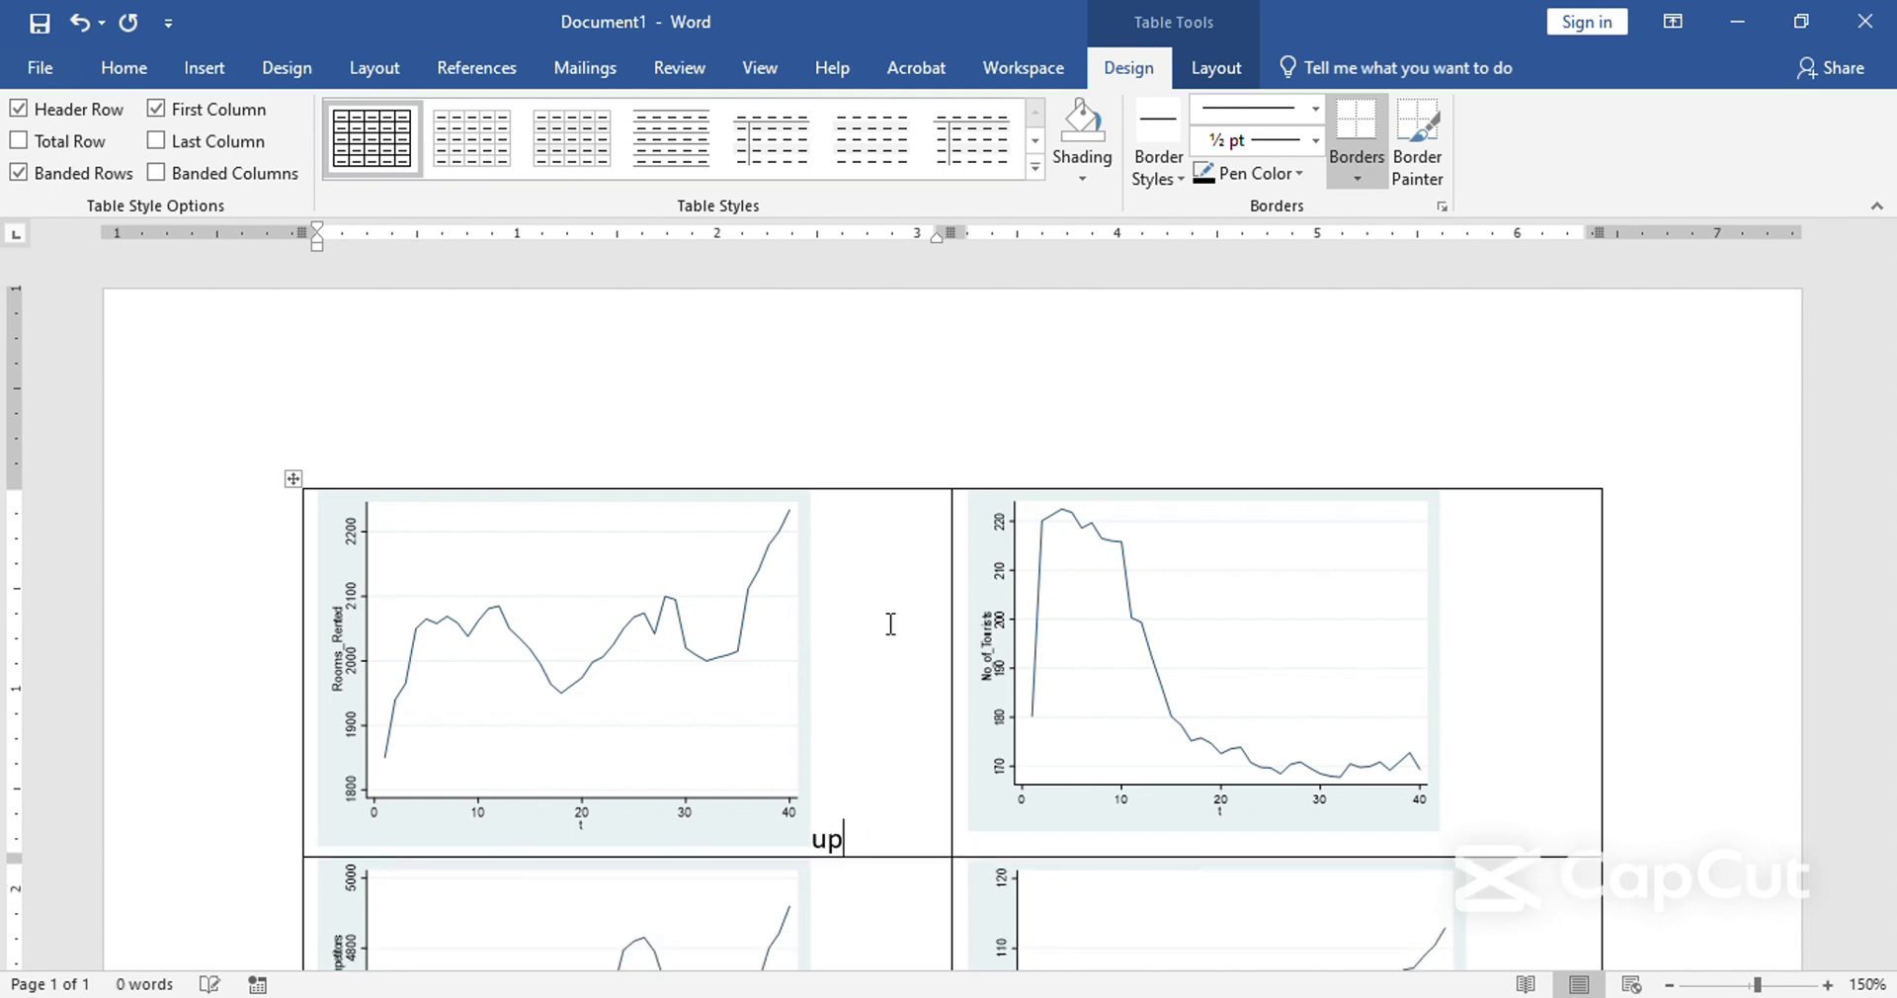
{"action": "type", "text": "ward trend"}
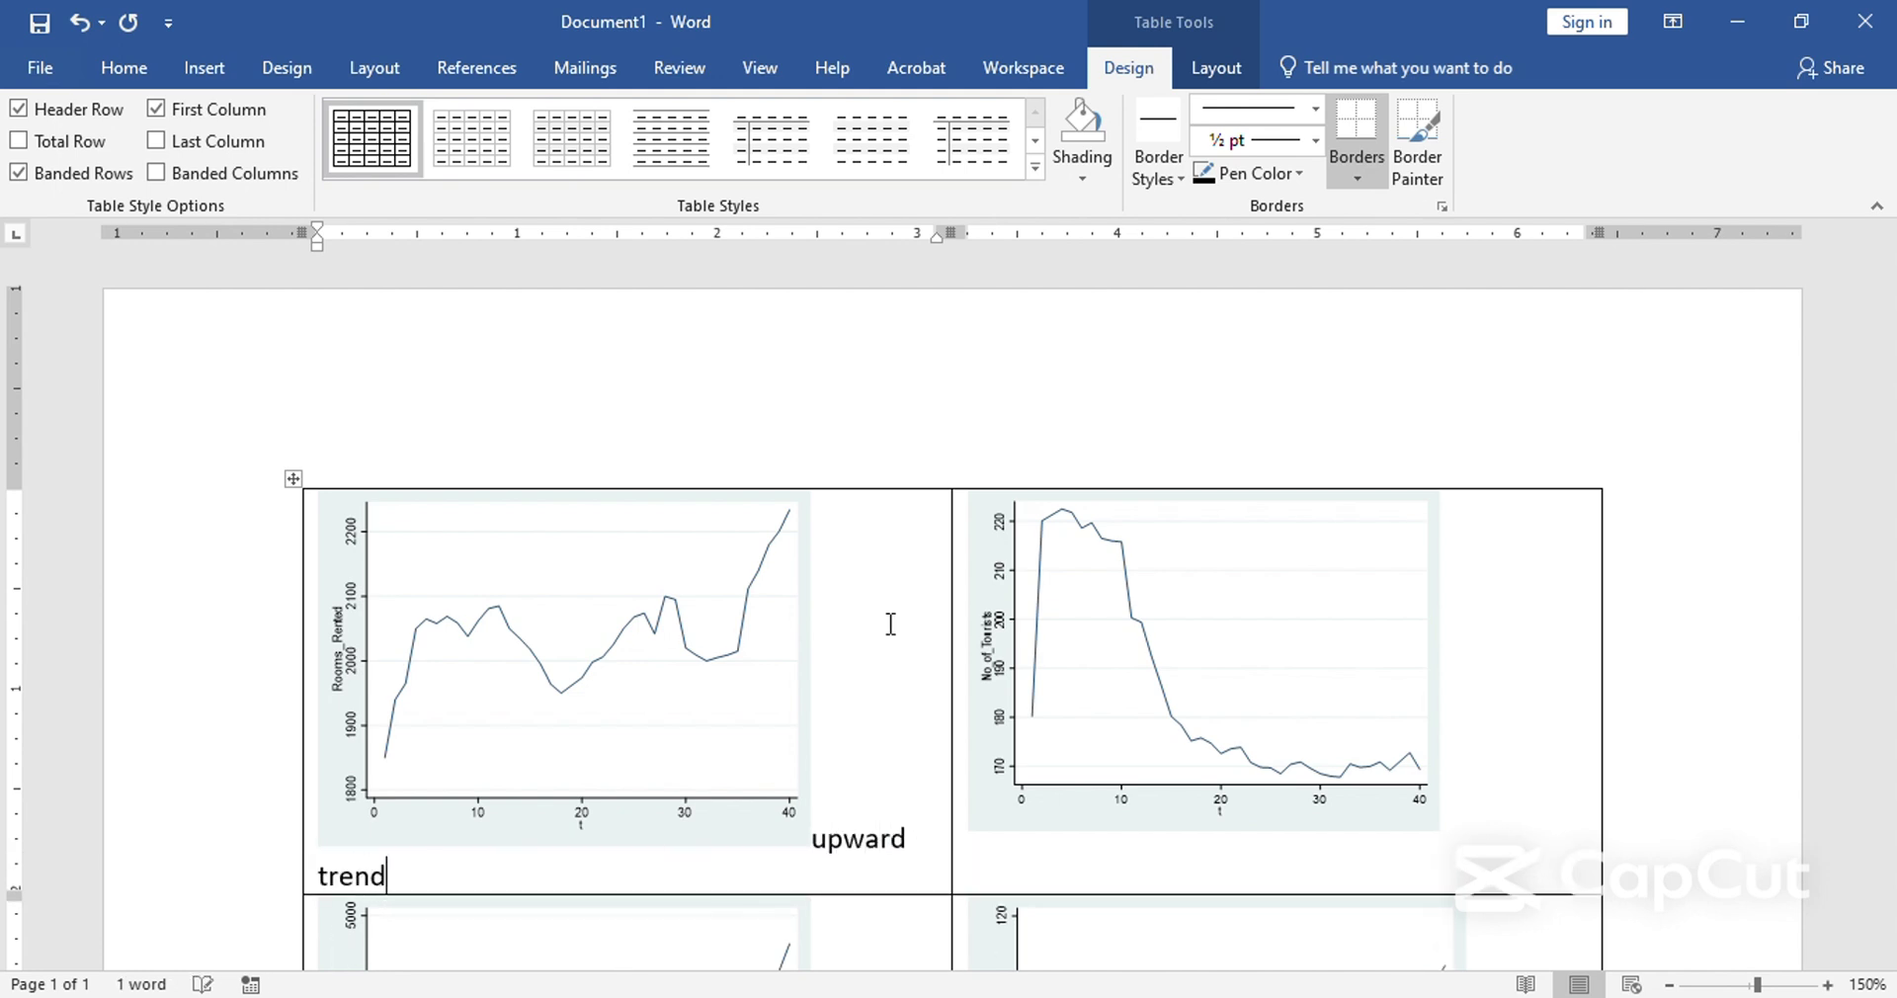
Add "Non- stationary" as a second line of the Rooms_Rented note and move "upward trend" onto its own line below the graph.
{"action": "key", "text": "Return"}
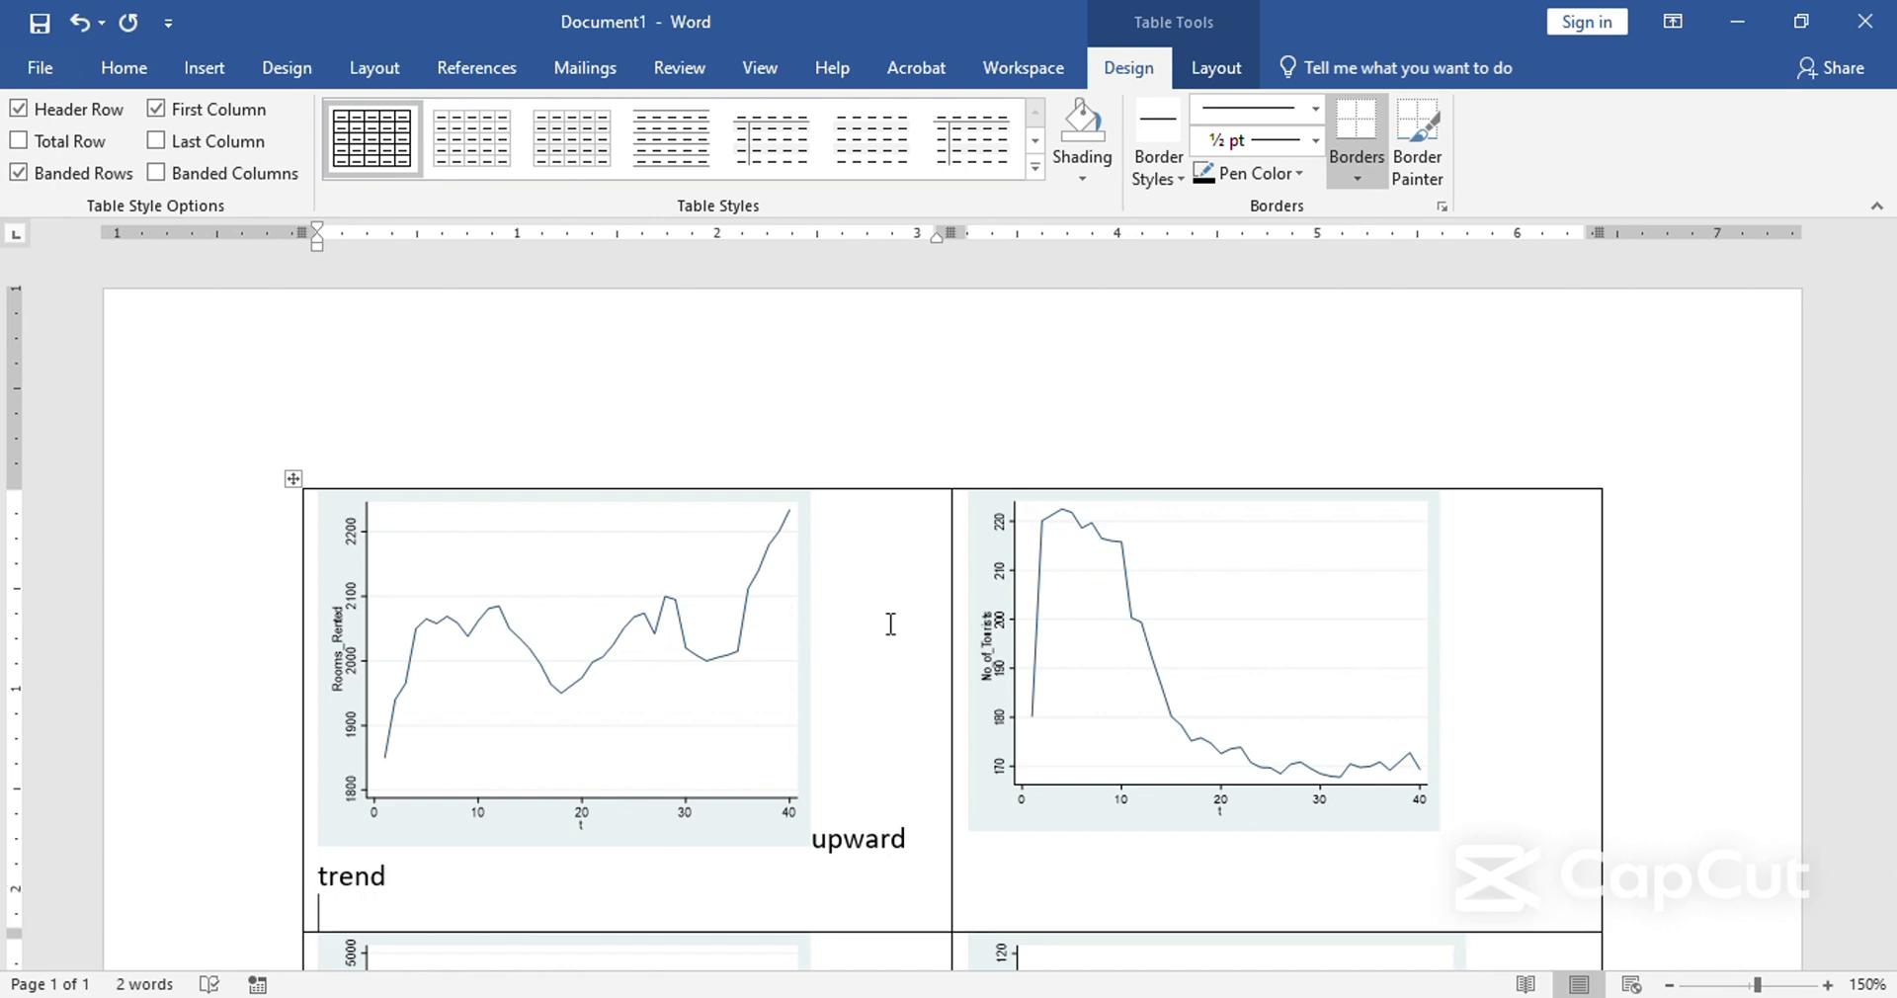
{"action": "type", "text": "non- stationary"}
{"action": "key", "text": "Return"}
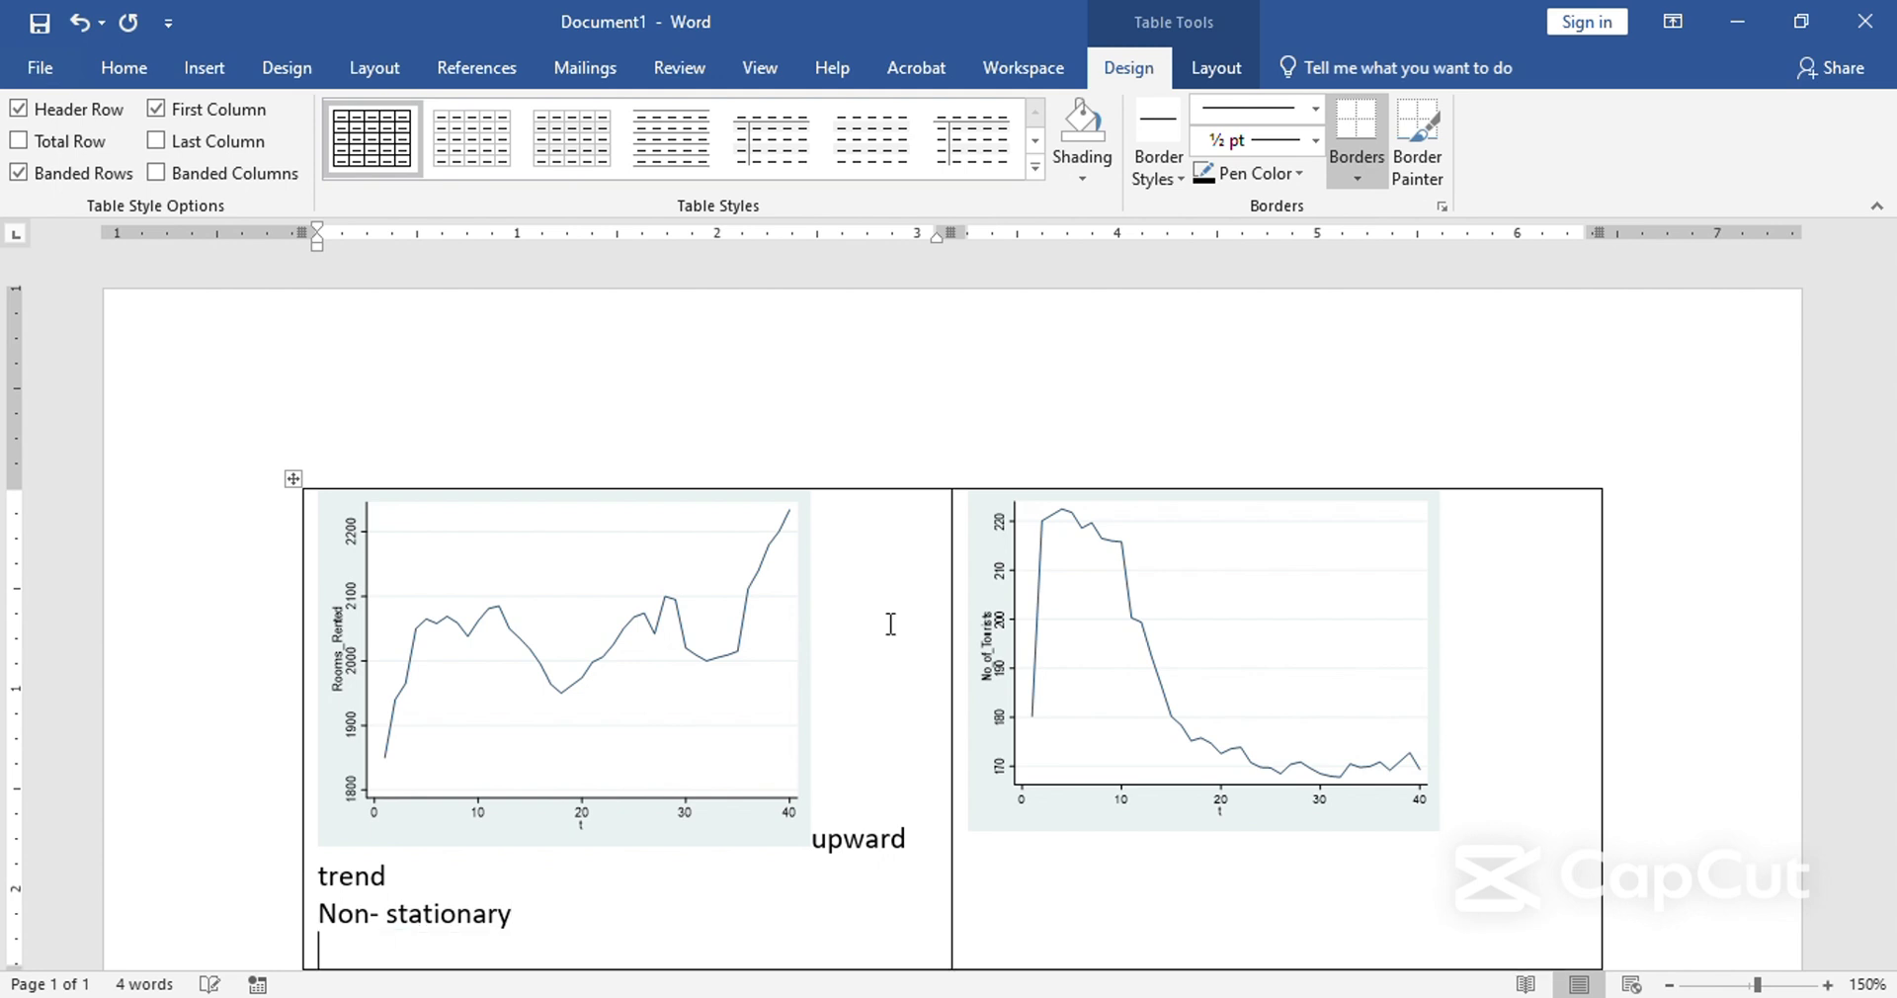
{"action": "left_click", "coordinate": [810, 845]}
{"action": "left_click", "coordinate": [824, 838]}
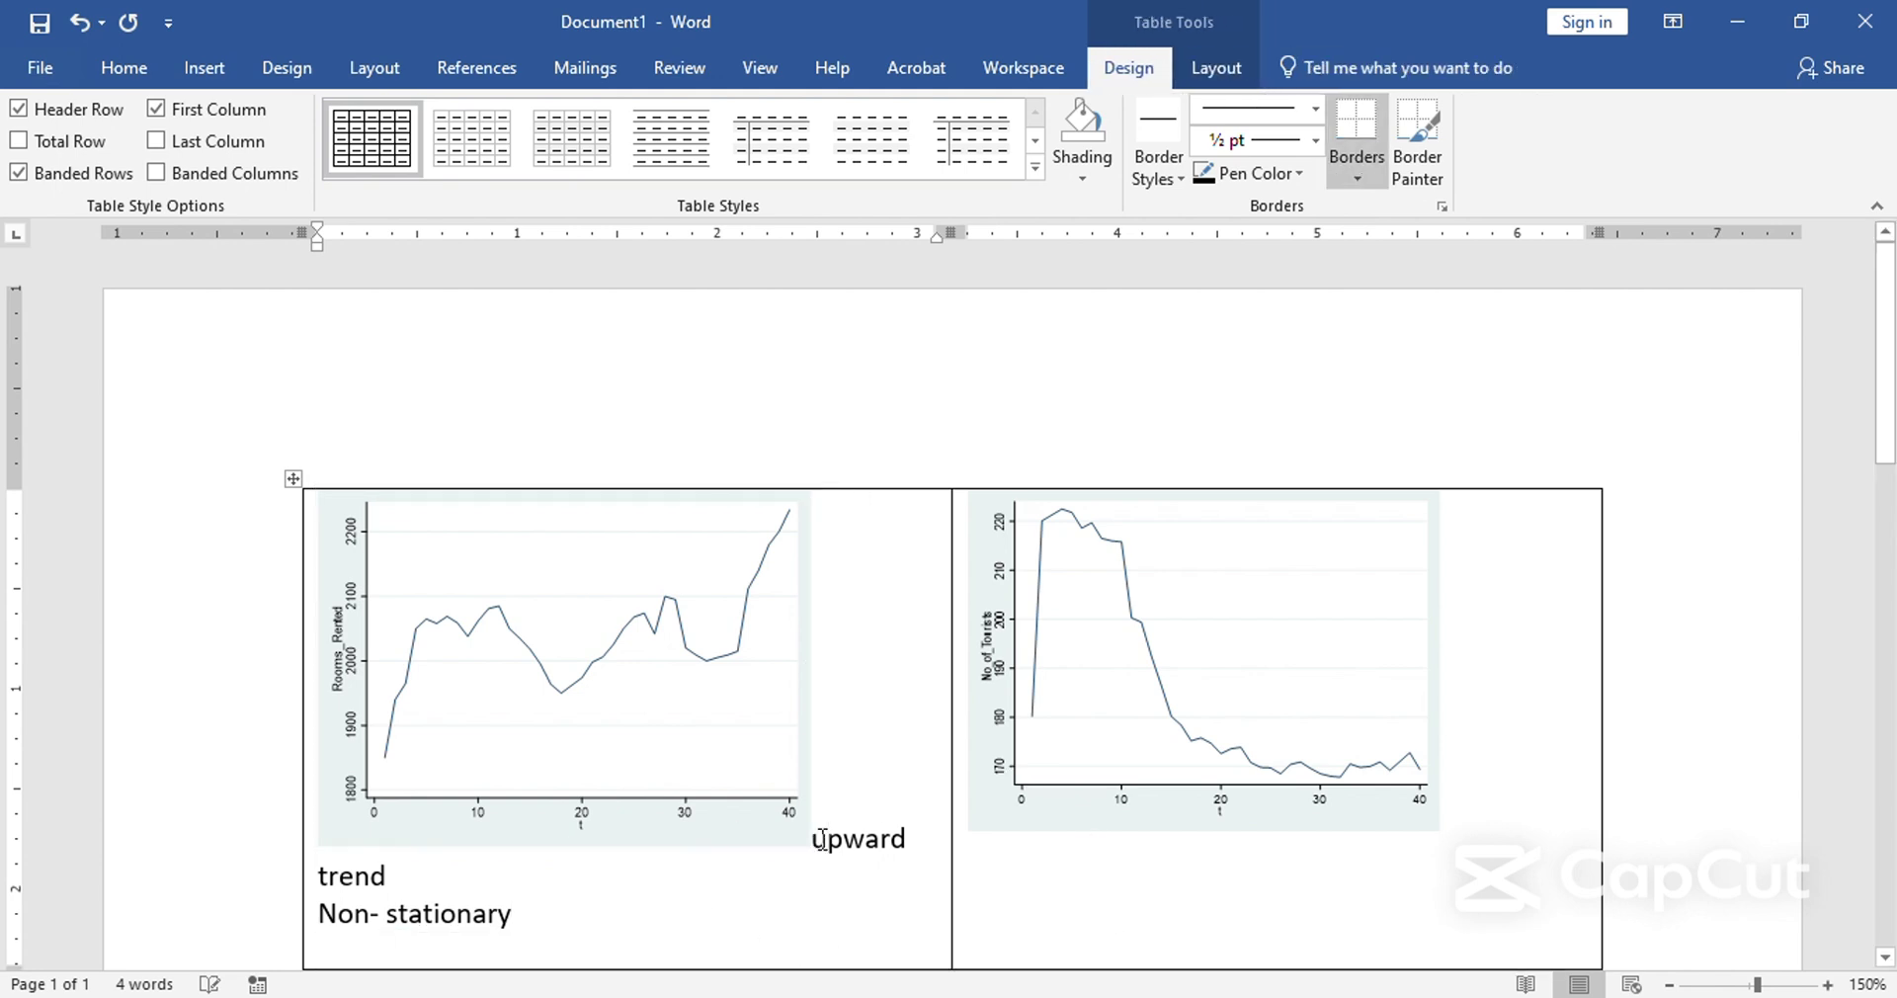
{"action": "key", "text": "Return"}
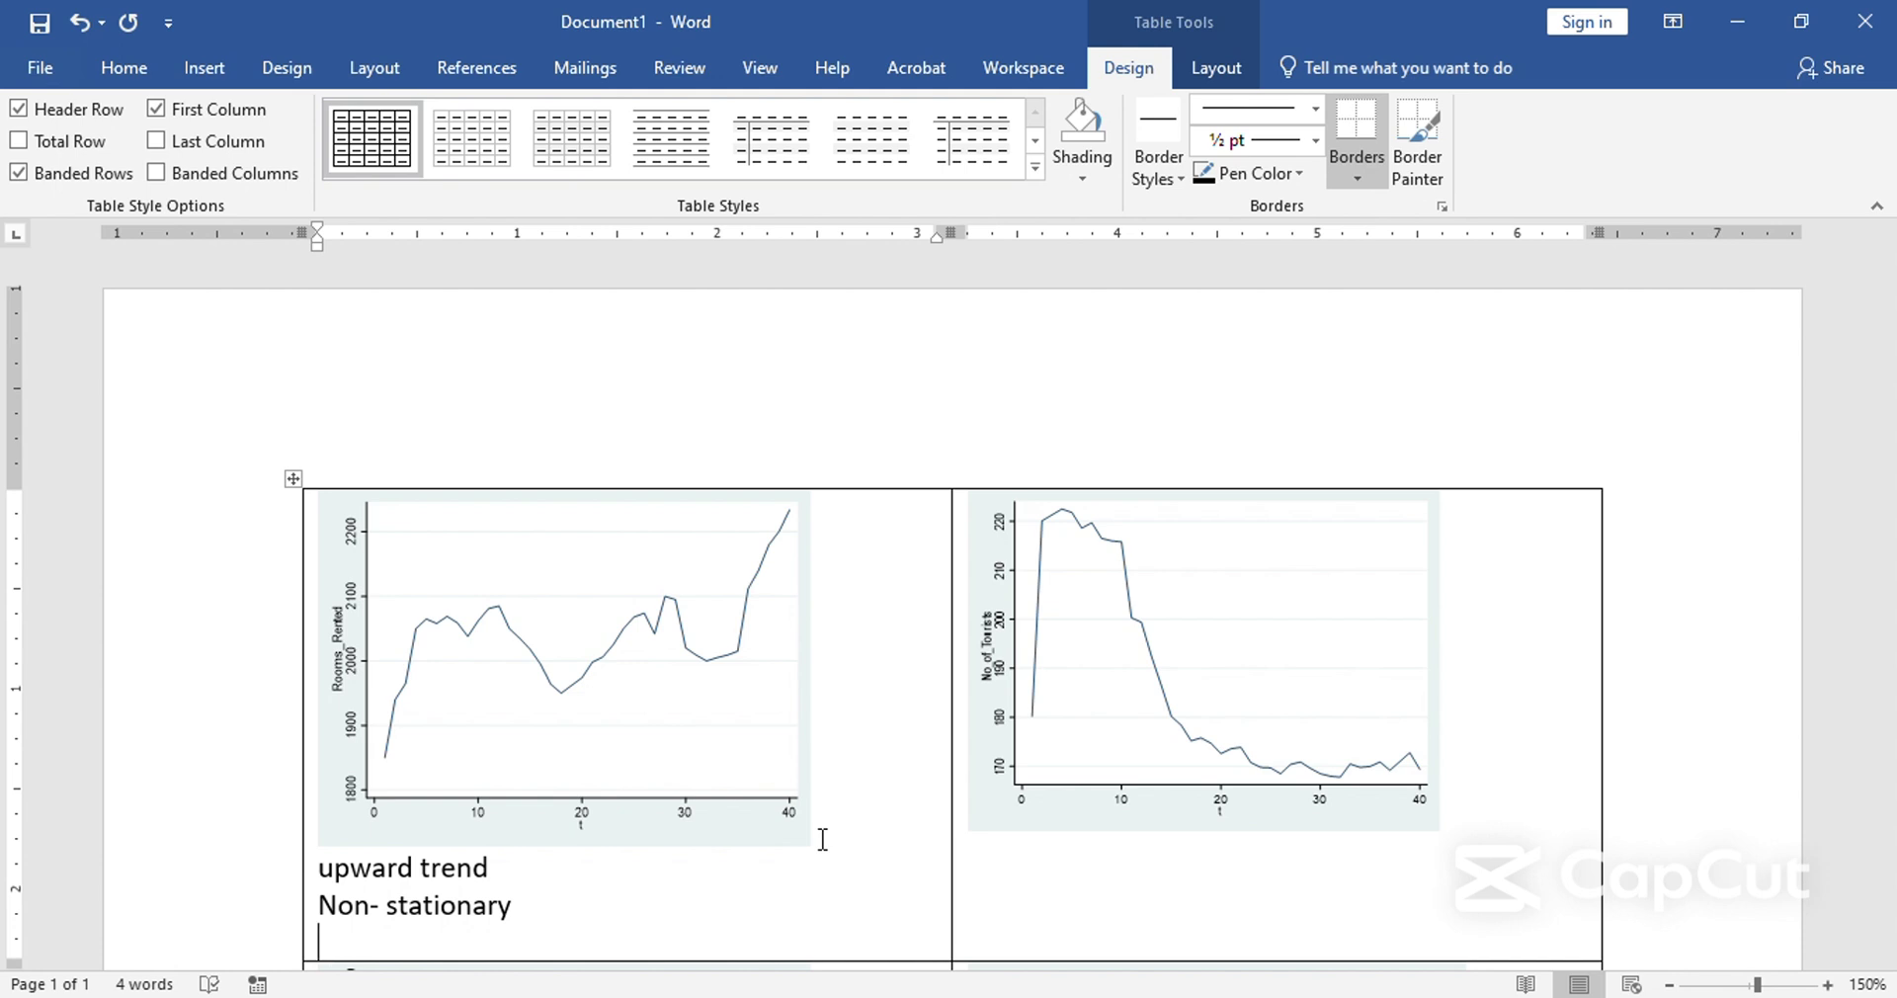
Switch to Stata, close the old line graph, plot a histogram of rooms_rented and return to the main window.
{"action": "scroll", "coordinate": [762, 825], "scroll_direction": "down", "scroll_amount": 6}
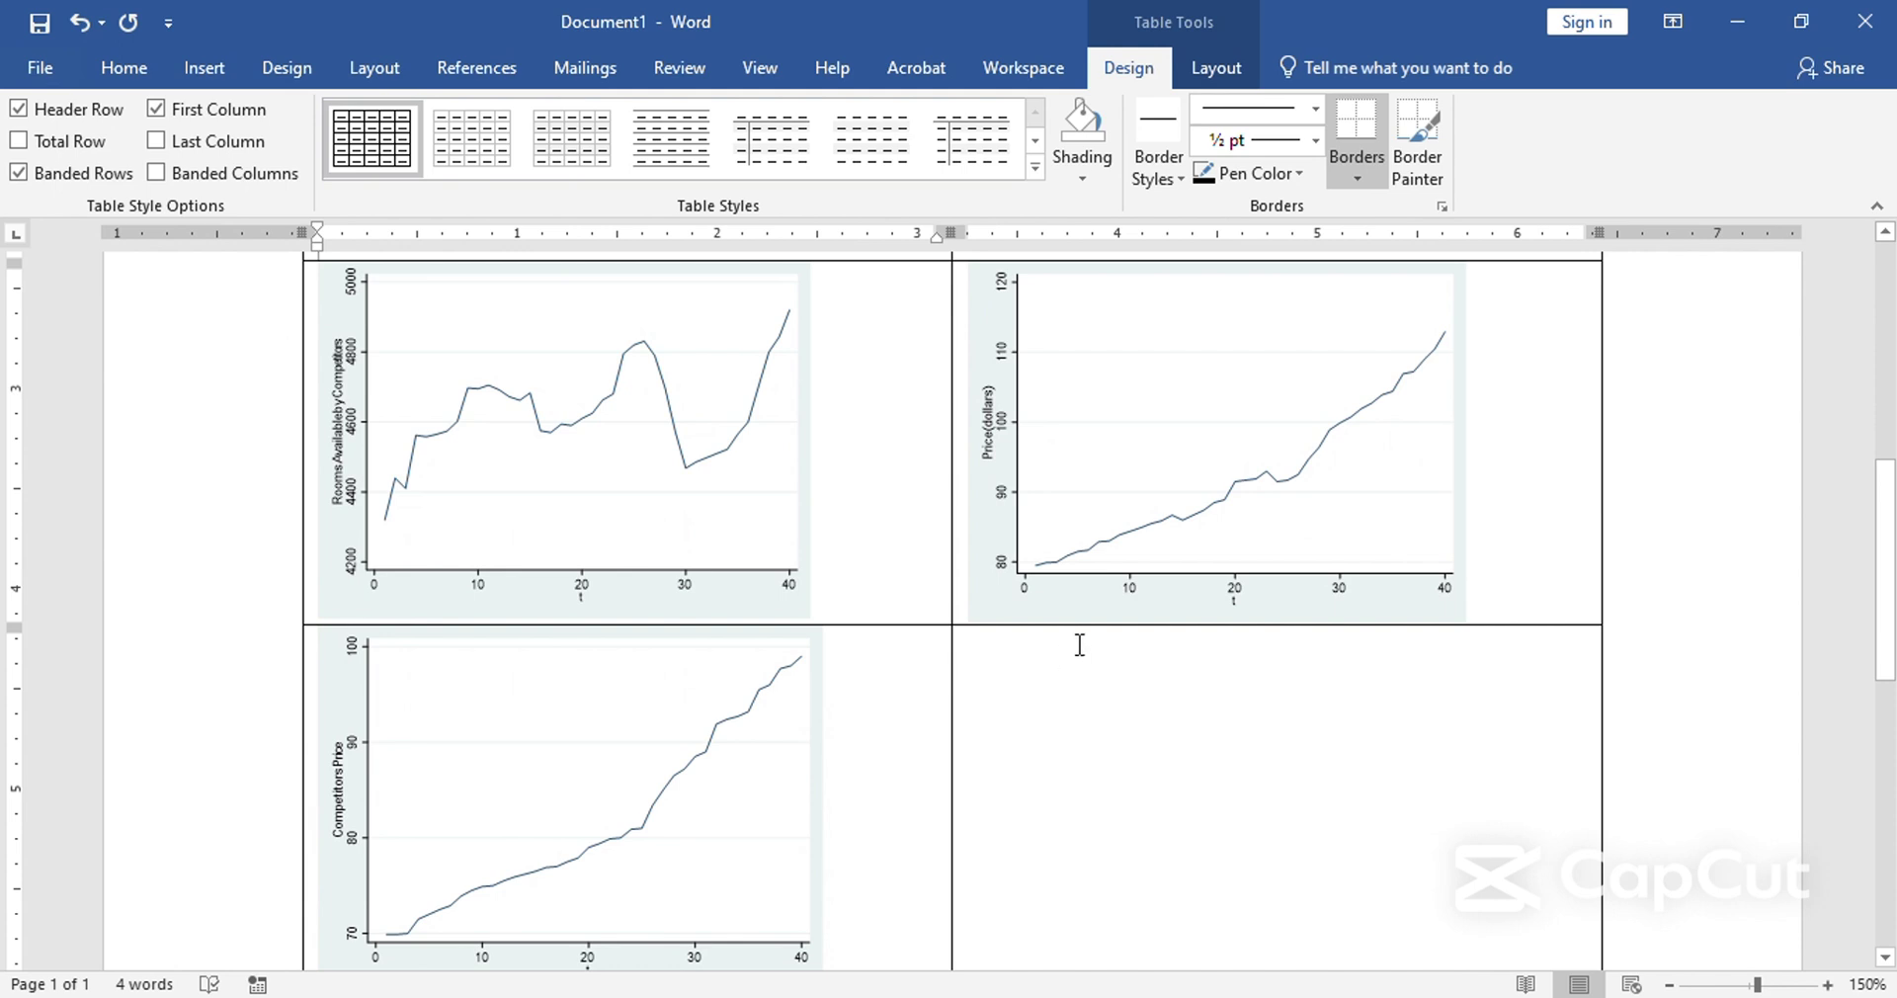
{"action": "scroll", "coordinate": [1086, 628], "scroll_direction": "down", "scroll_amount": 5}
{"action": "key", "text": "alt+Tab"}
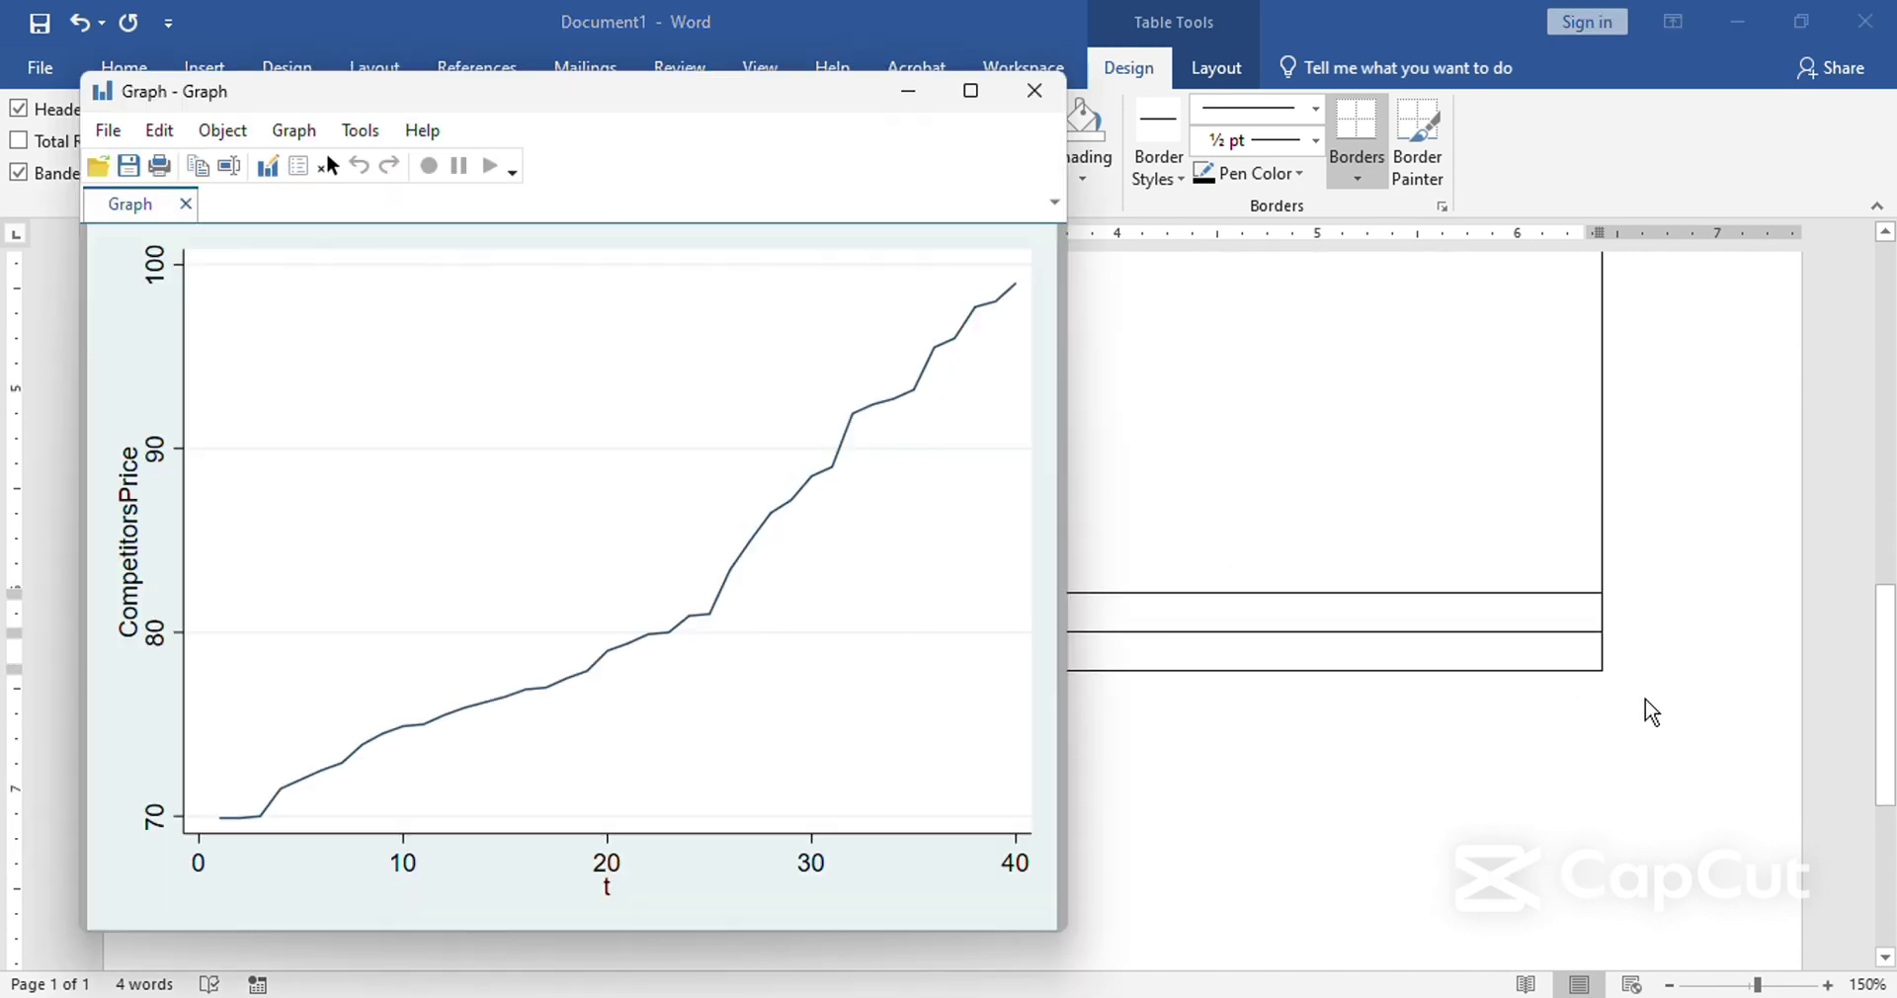
{"action": "left_click", "coordinate": [1035, 91]}
{"action": "key", "text": "alt+Tab"}
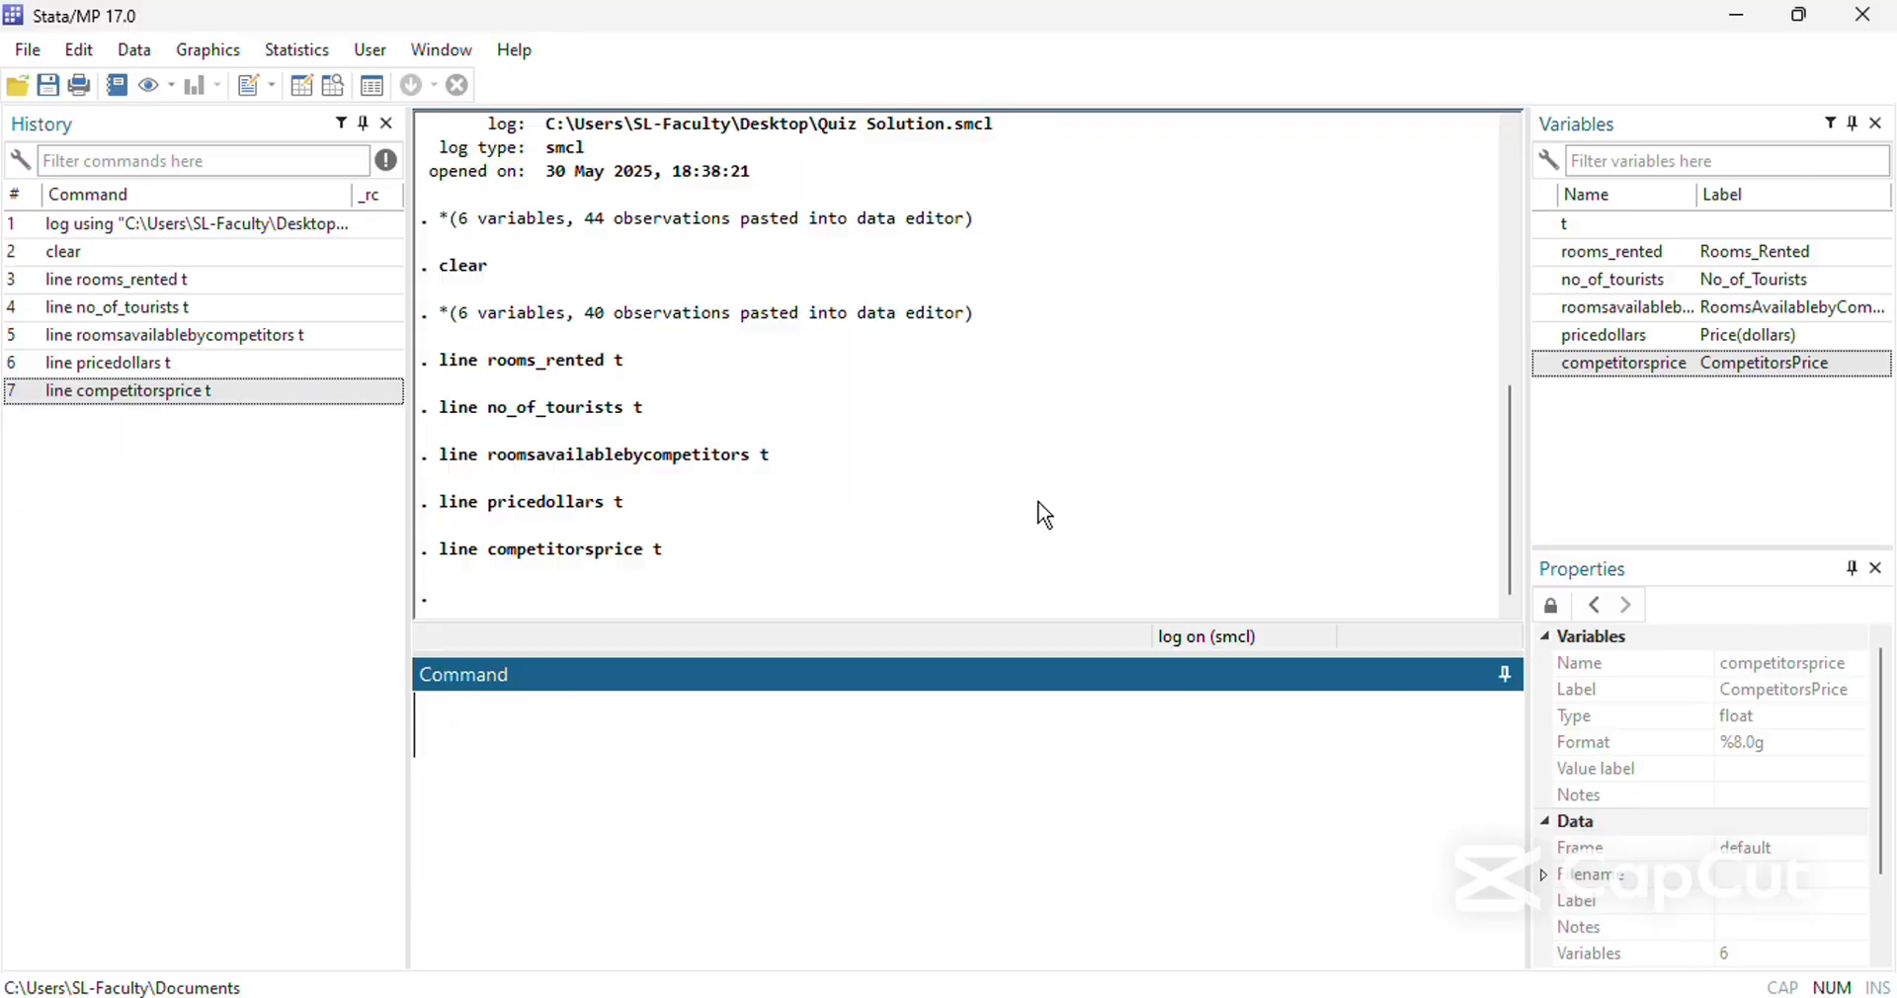
{"action": "type", "text": "histogram"}
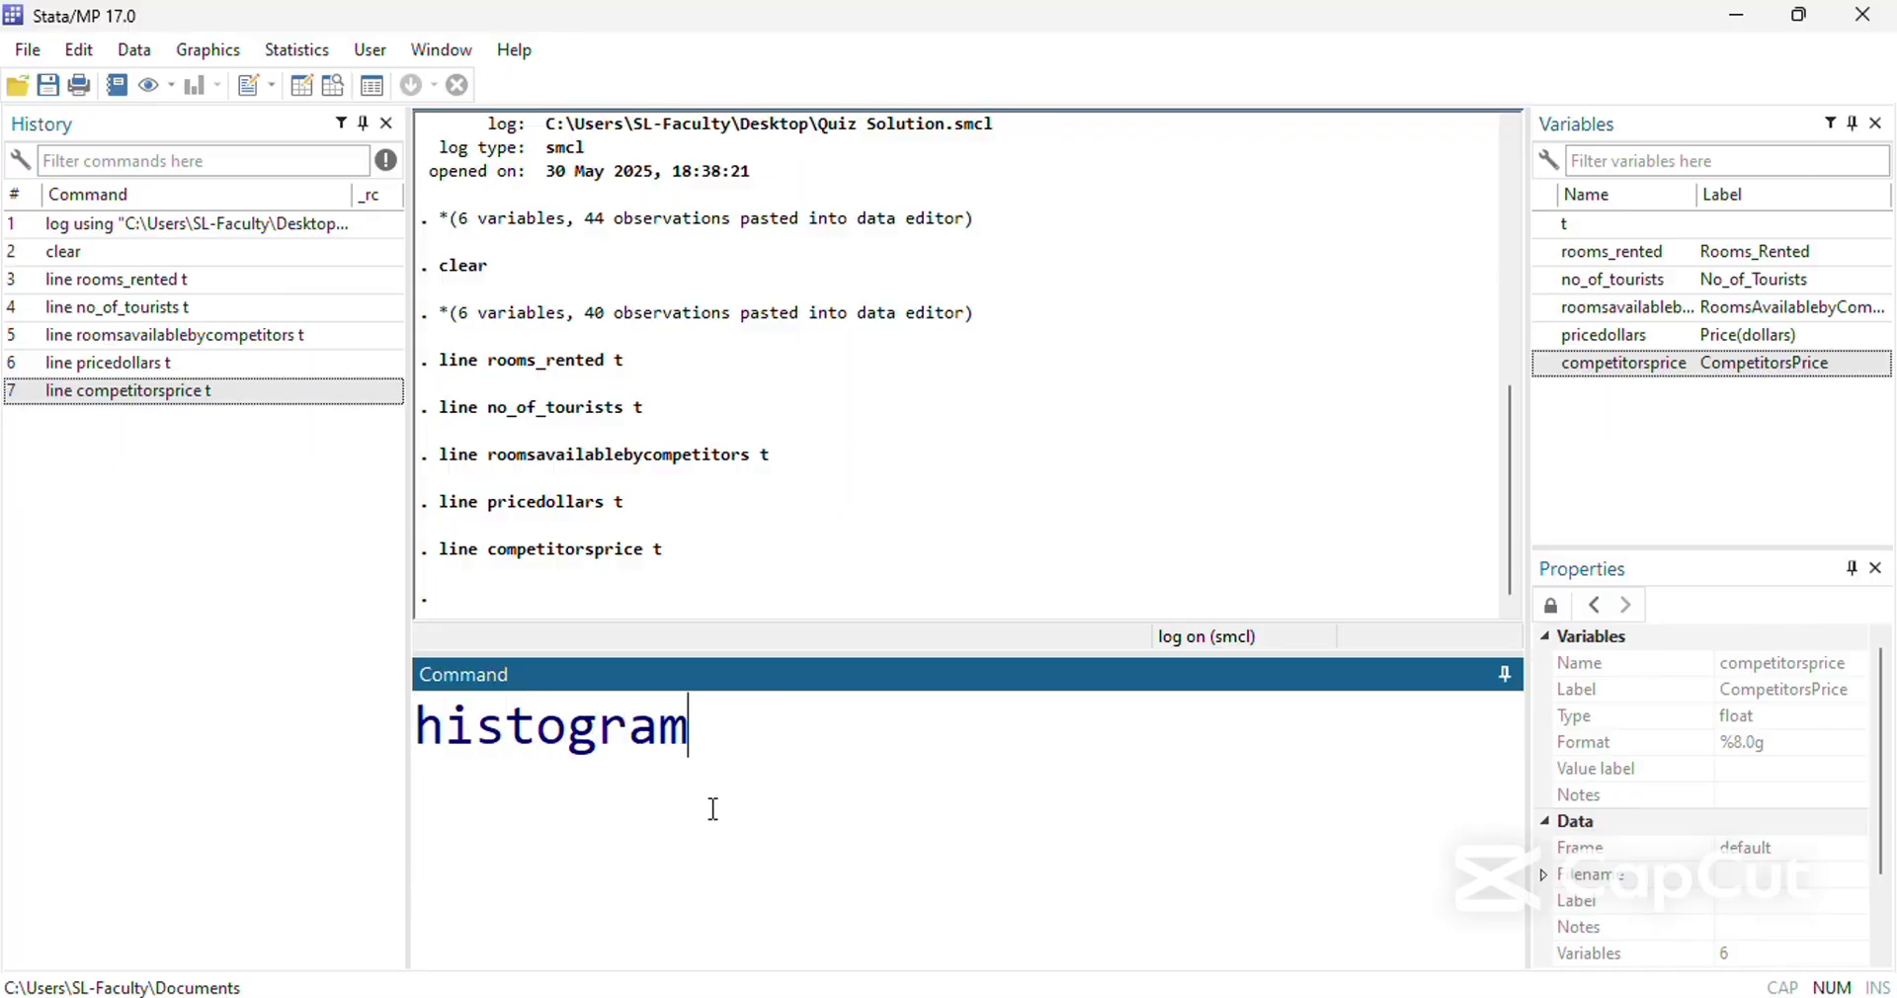
{"action": "left_click", "coordinate": [1613, 255]}
{"action": "key", "text": "Return"}
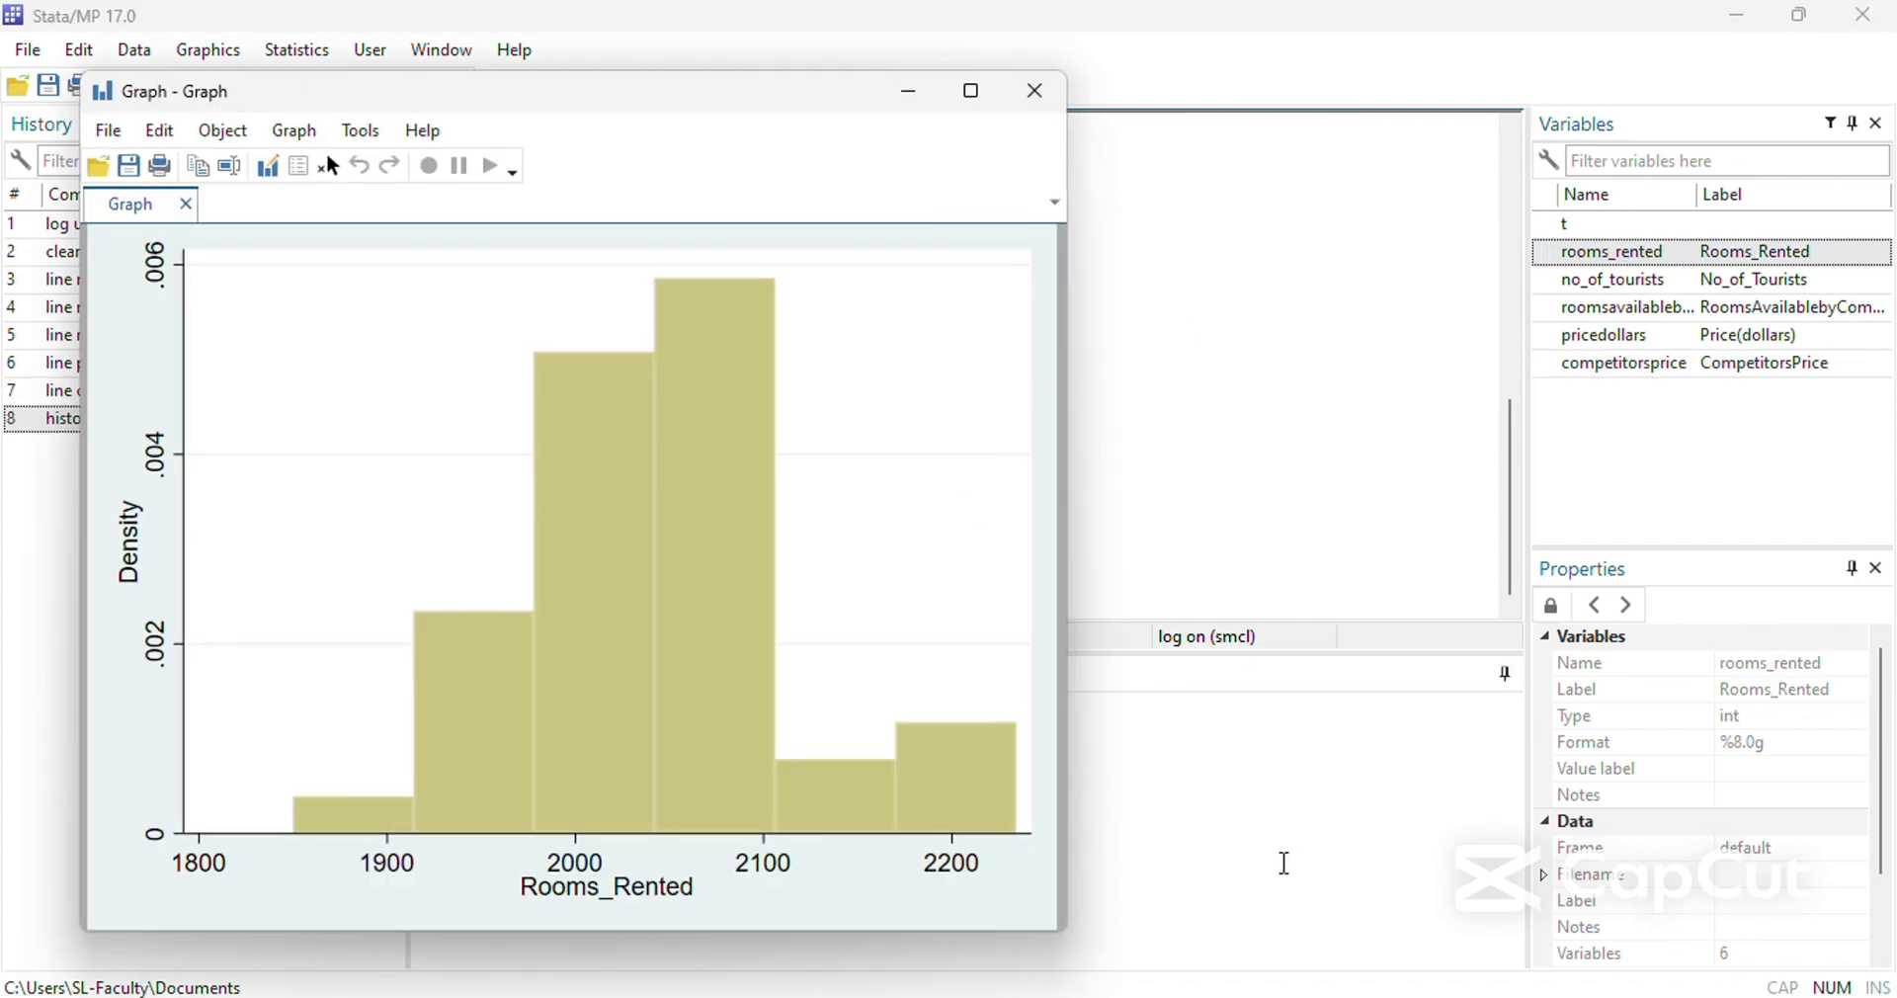
{"action": "left_click", "coordinate": [1262, 810]}
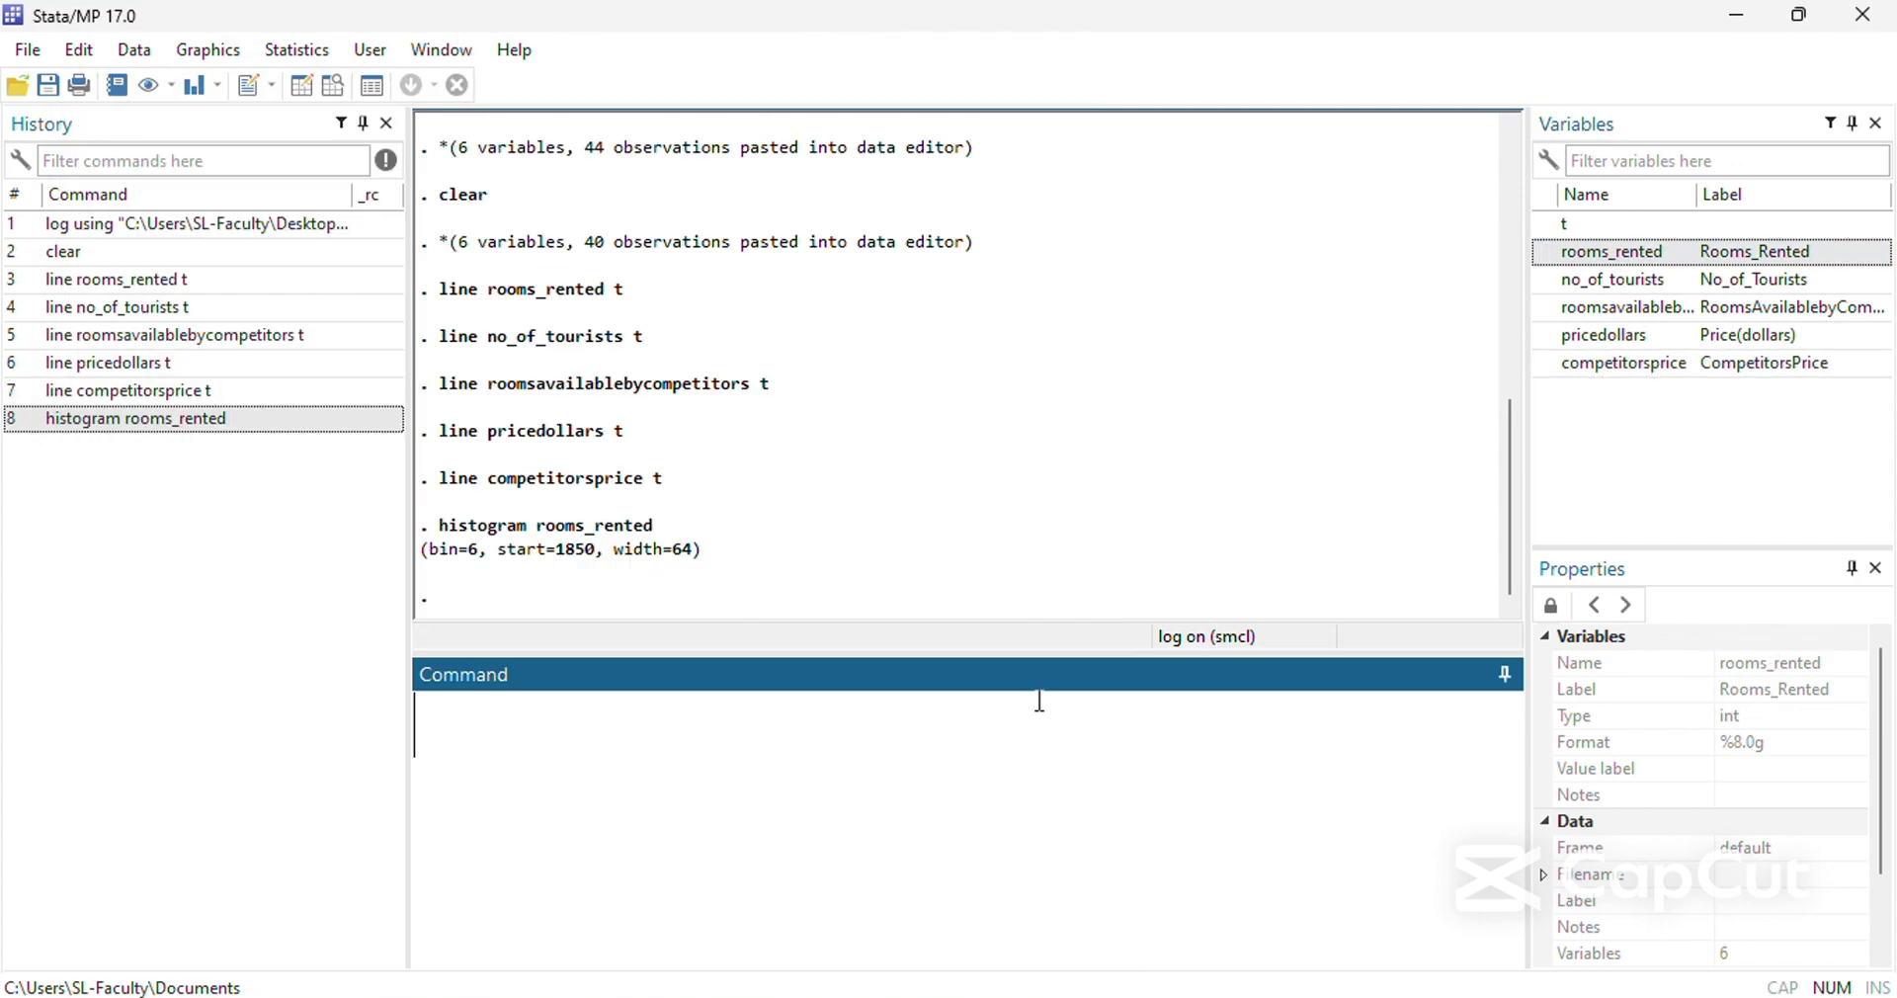
Reuse the previous histogram command with no_of_tourists in place of rooms_rented, run it and close the resulting graph.
{"action": "left_click", "coordinate": [230, 419]}
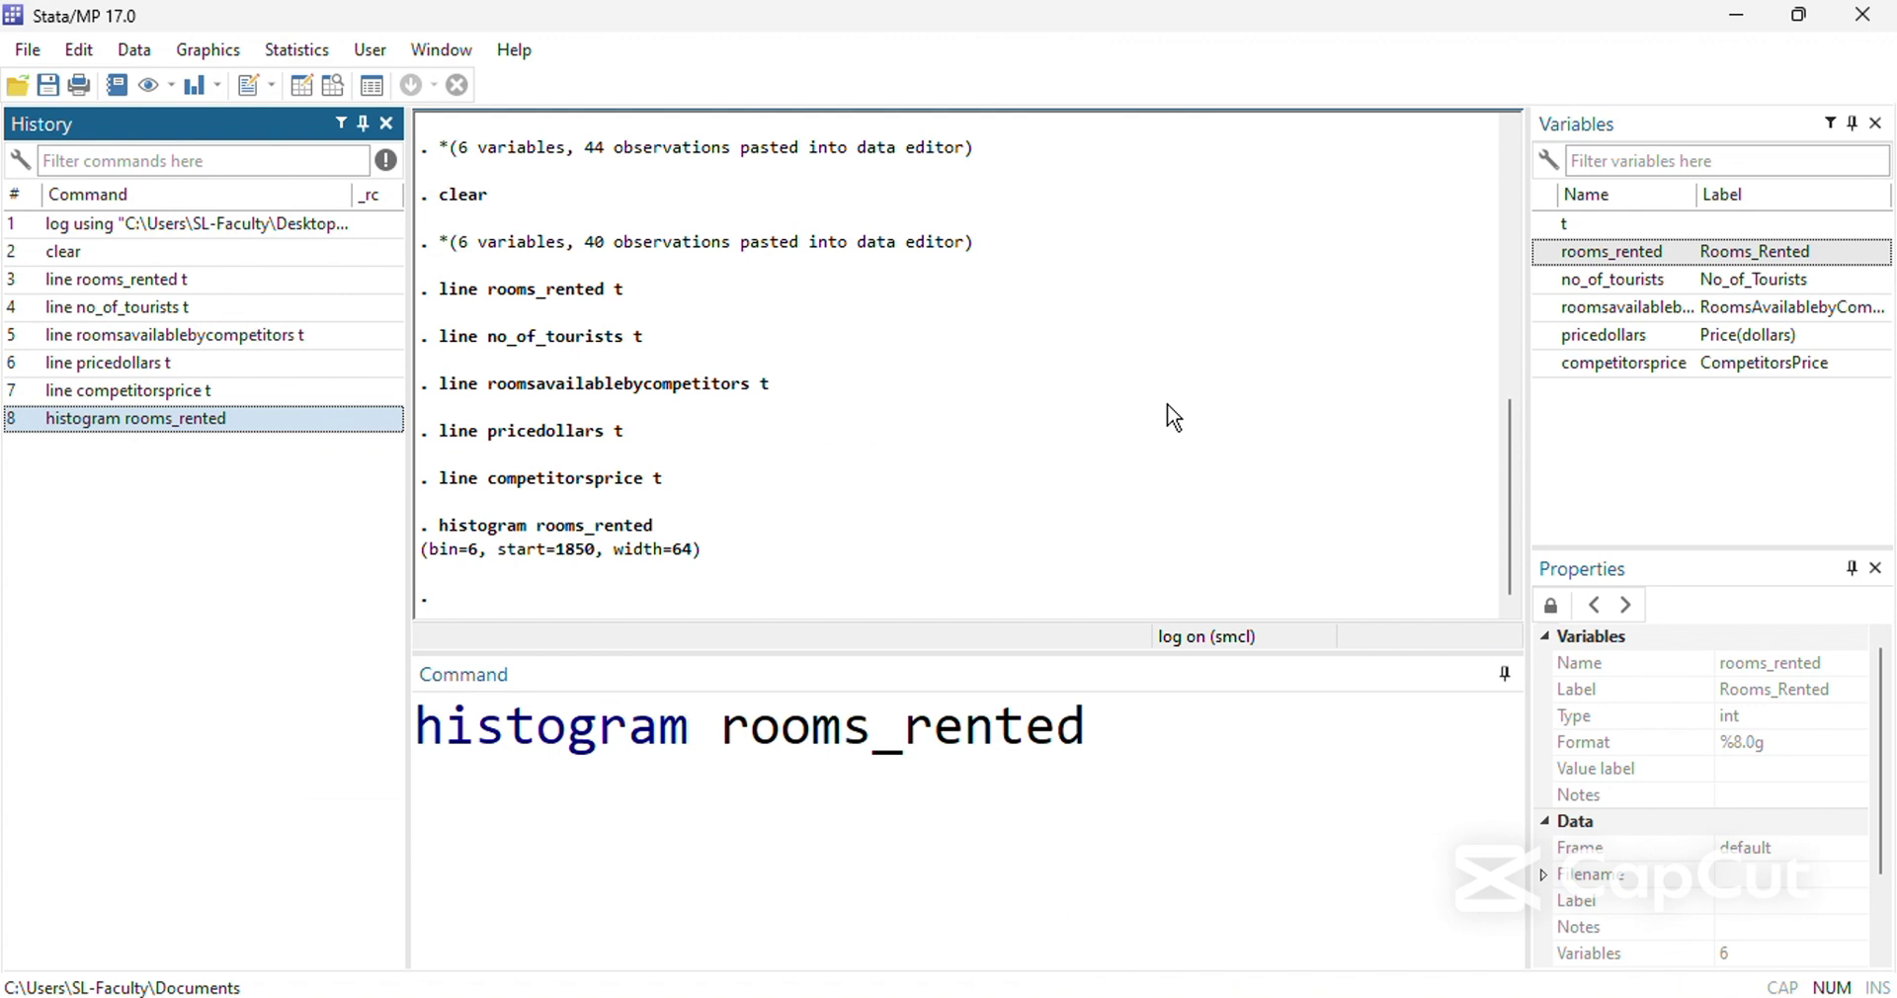
{"action": "left_click", "coordinate": [1625, 281]}
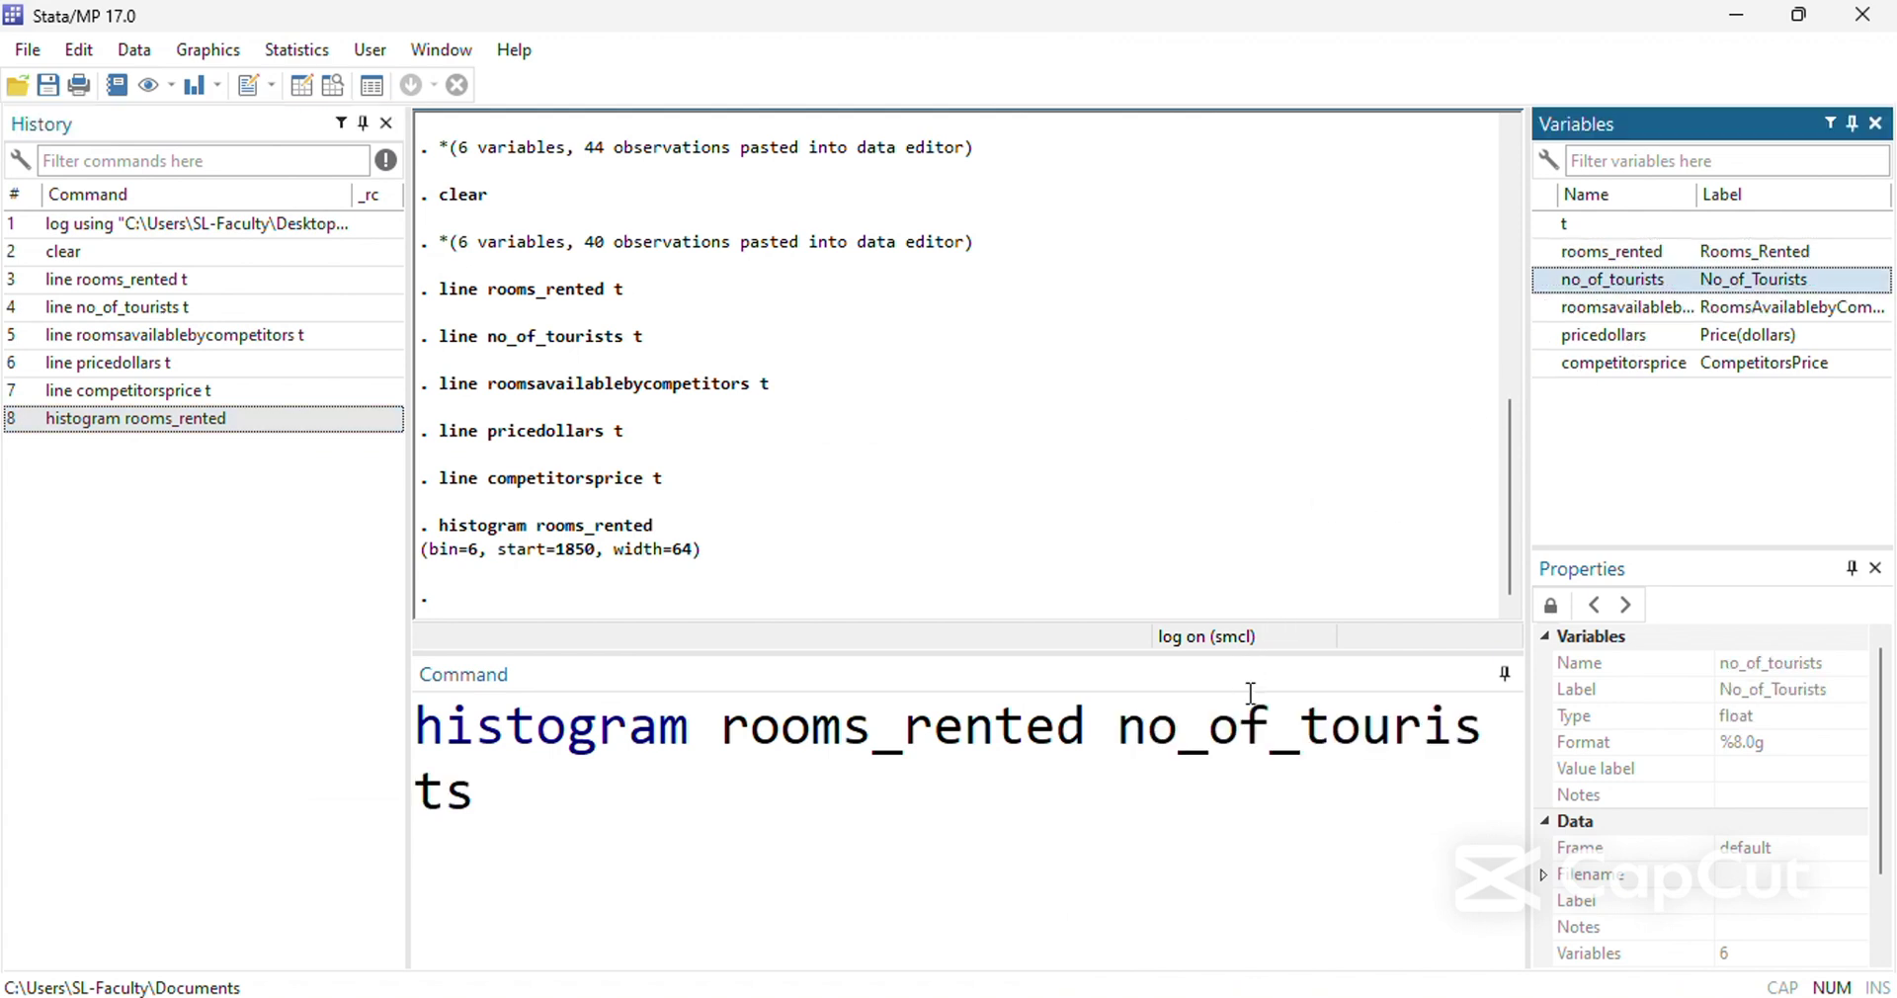
{"action": "double_click", "coordinate": [1064, 729]}
{"action": "key", "text": "BackSpace"}
{"action": "key", "text": "Return"}
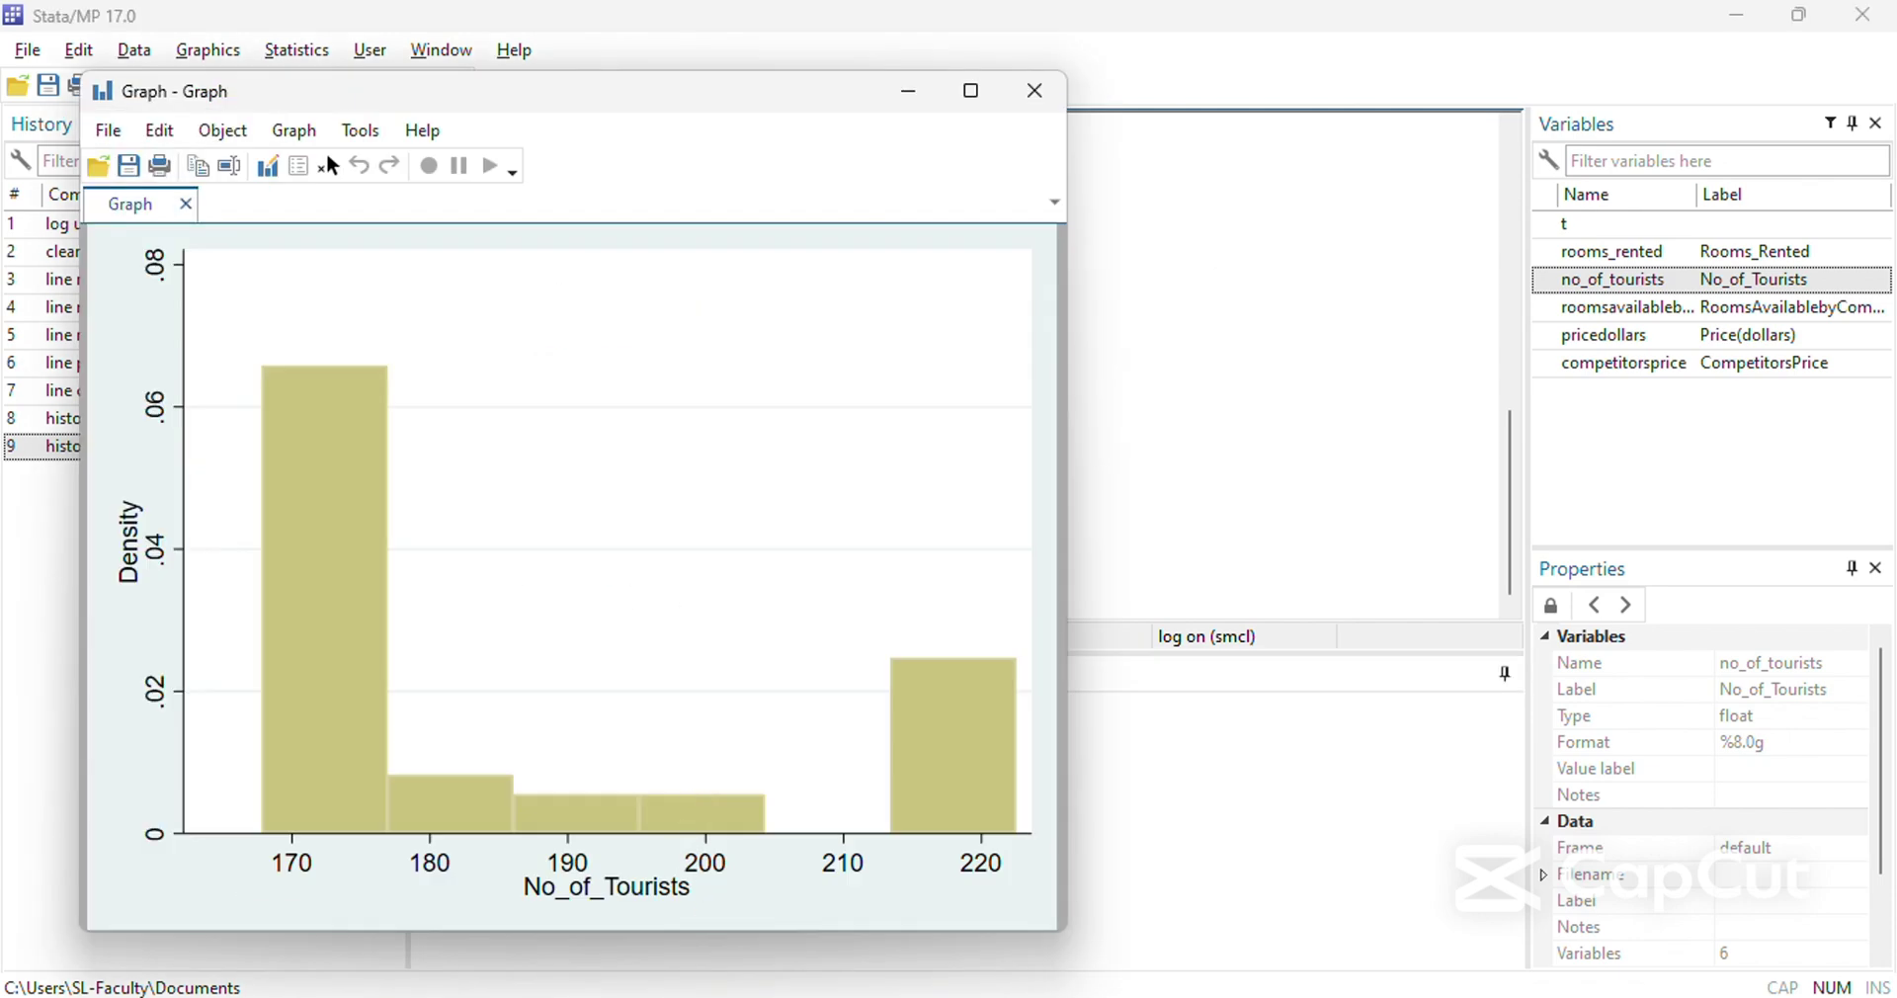
{"action": "mouse_move", "coordinate": [1087, 988]}
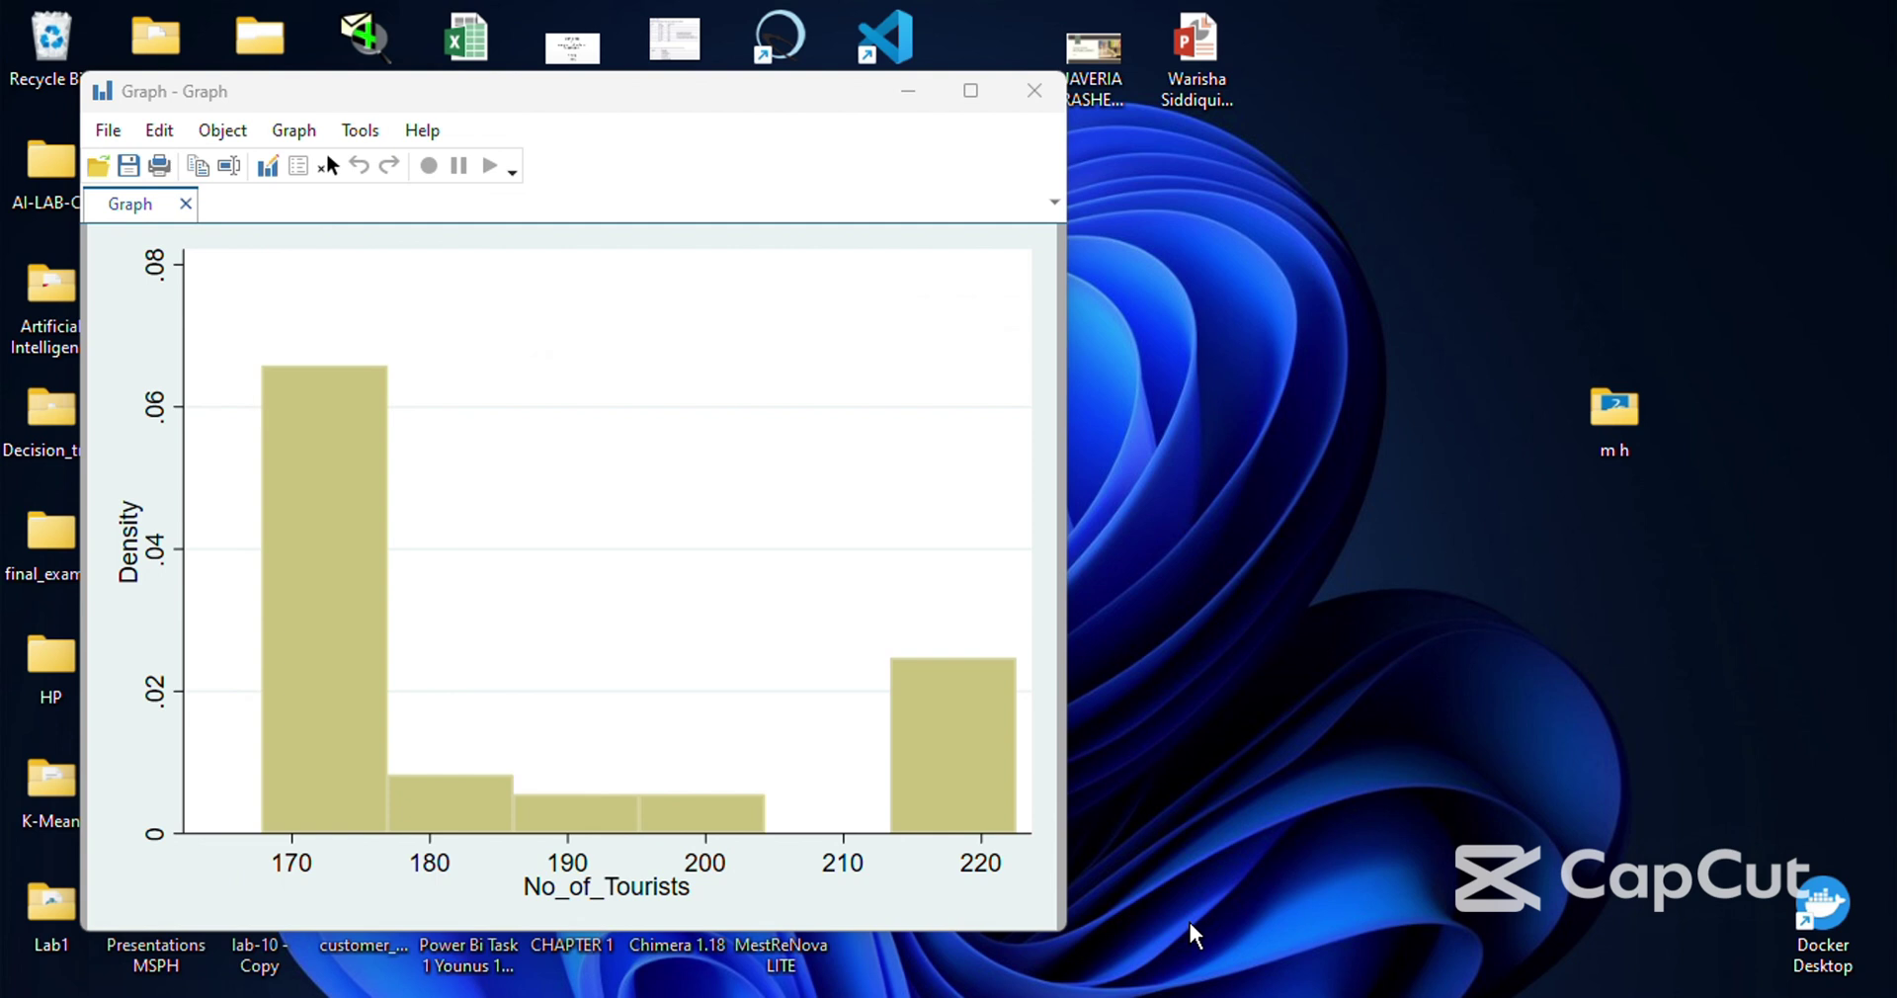
{"action": "left_click", "coordinate": [1189, 927]}
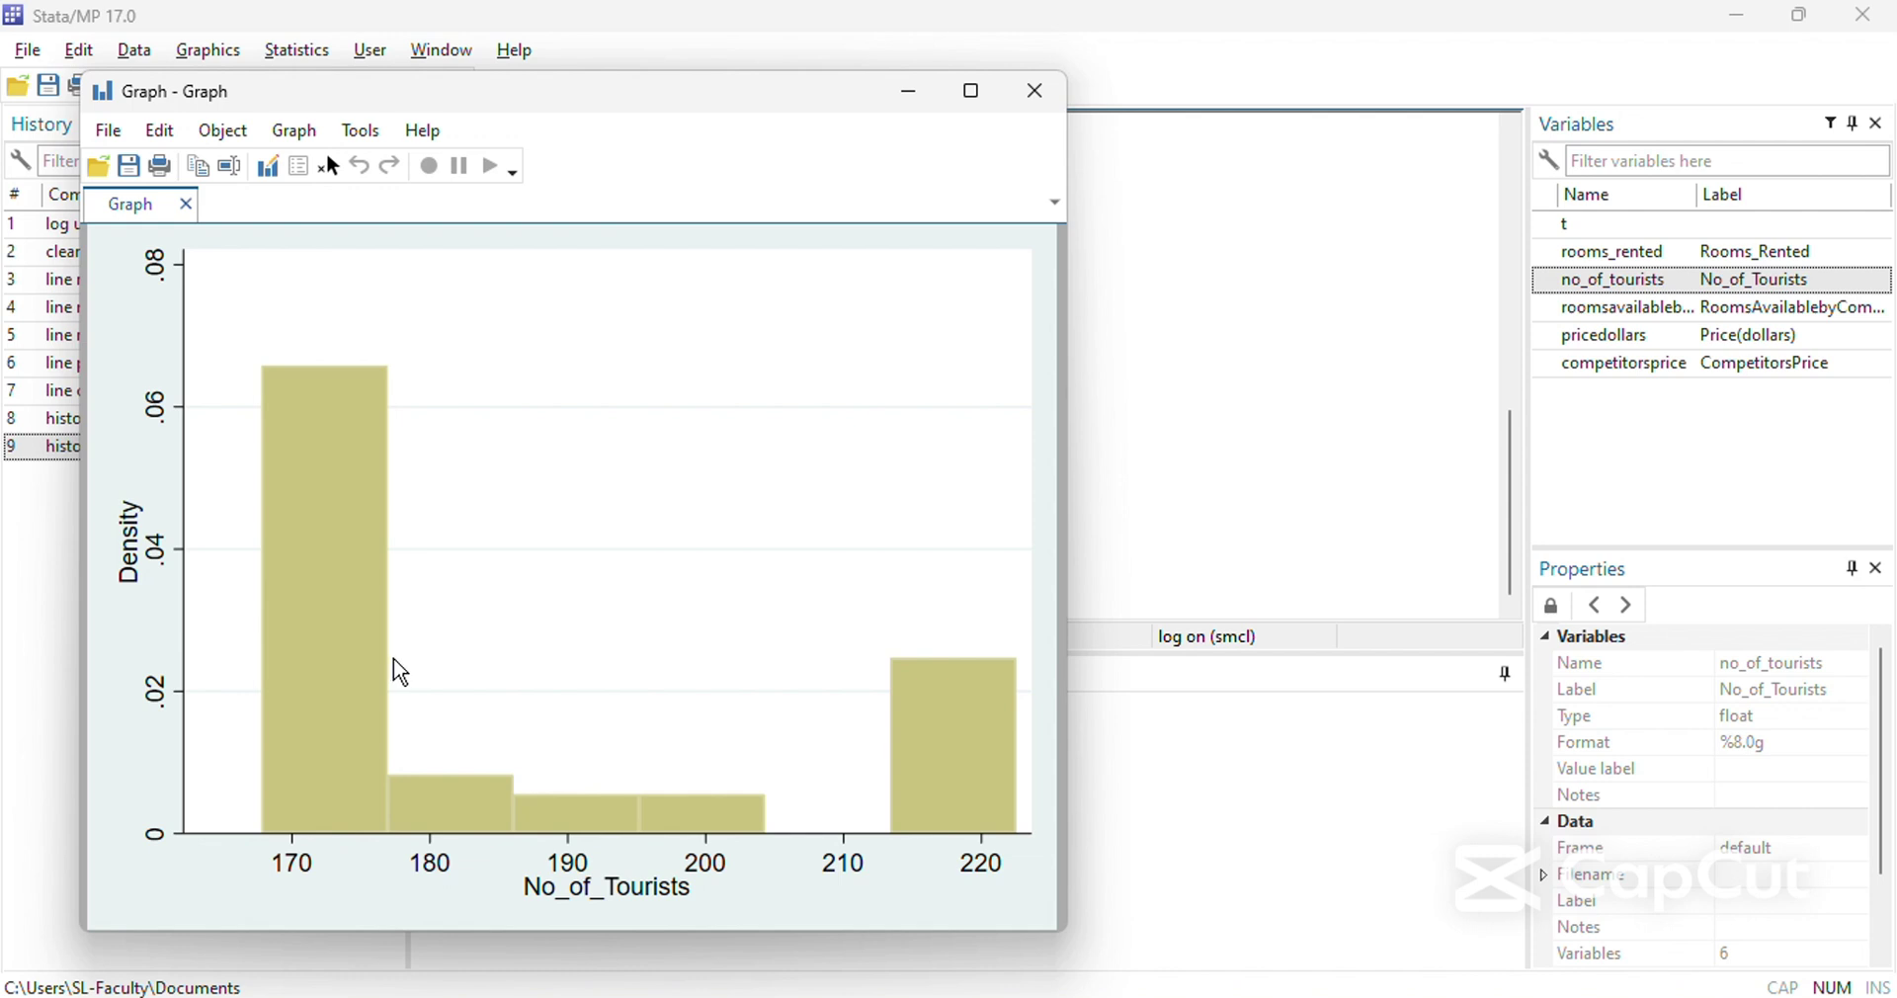
{"action": "left_click", "coordinate": [1059, 105]}
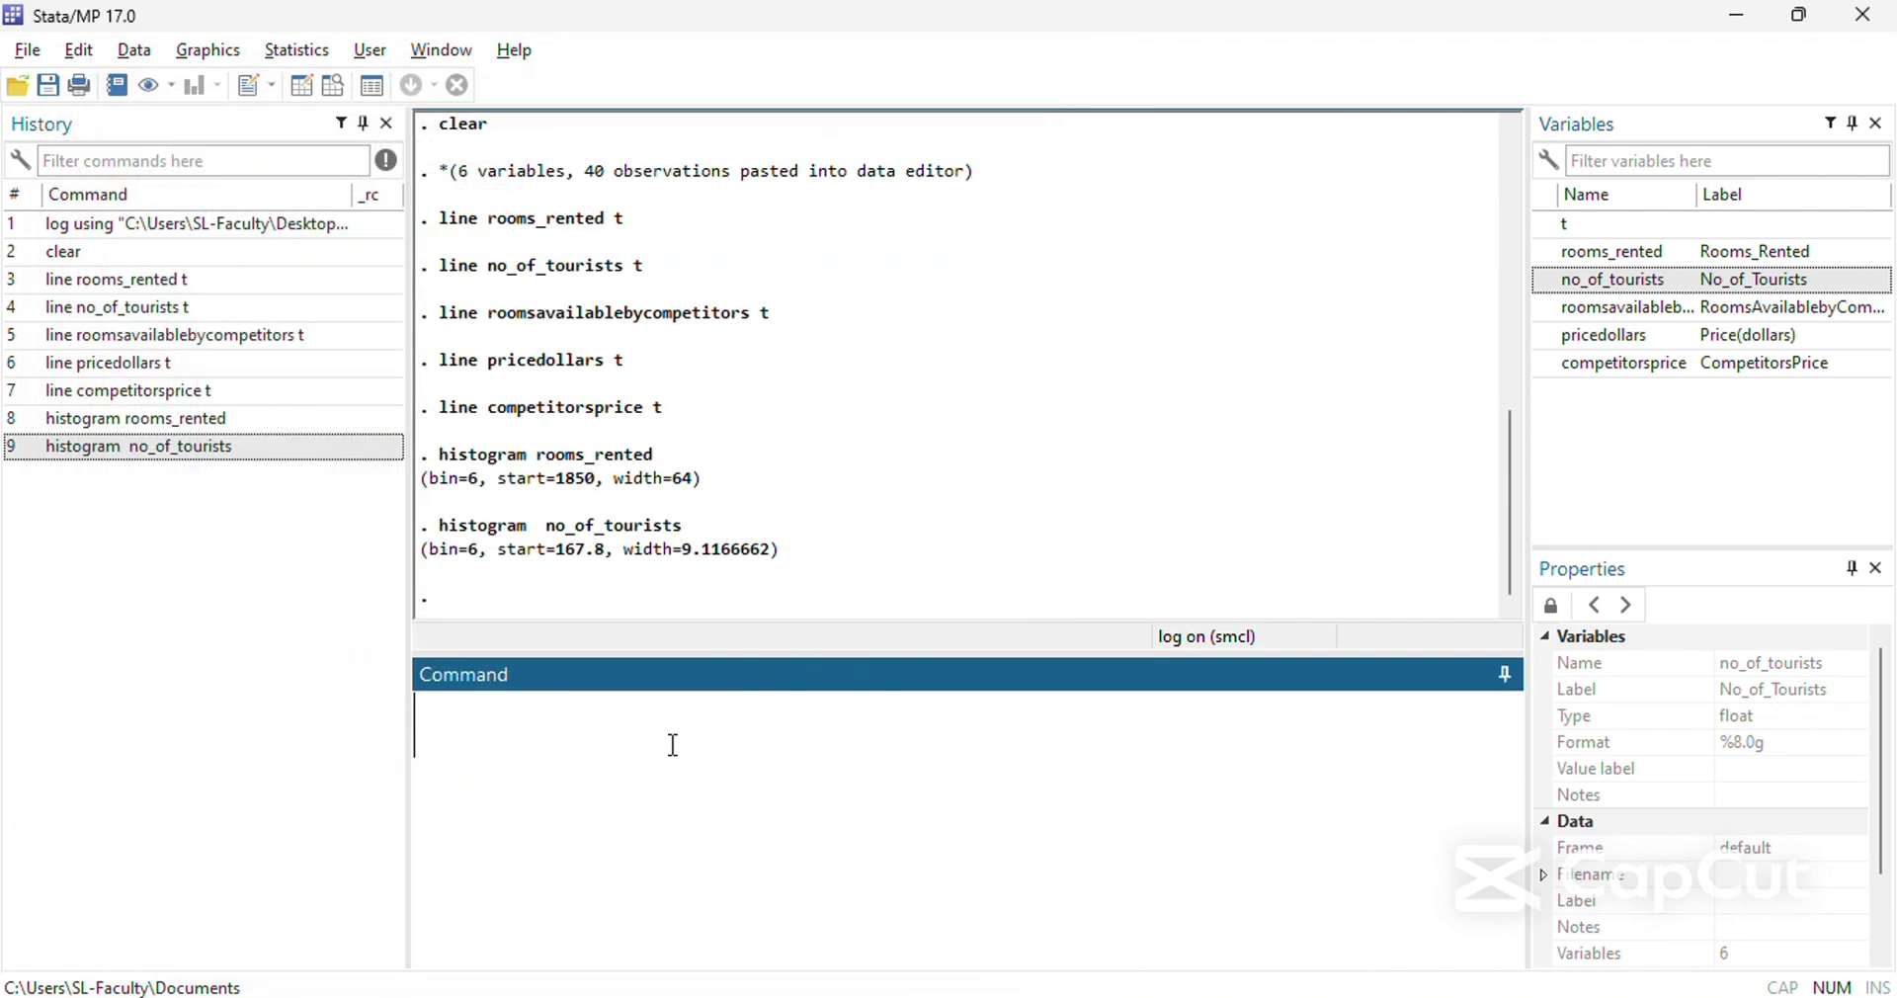
Reuse the histogram command to plot roomsavailablebycompetitors, removing the extra space before the variable, and close the graph after viewing it.
{"action": "left_click", "coordinate": [161, 449]}
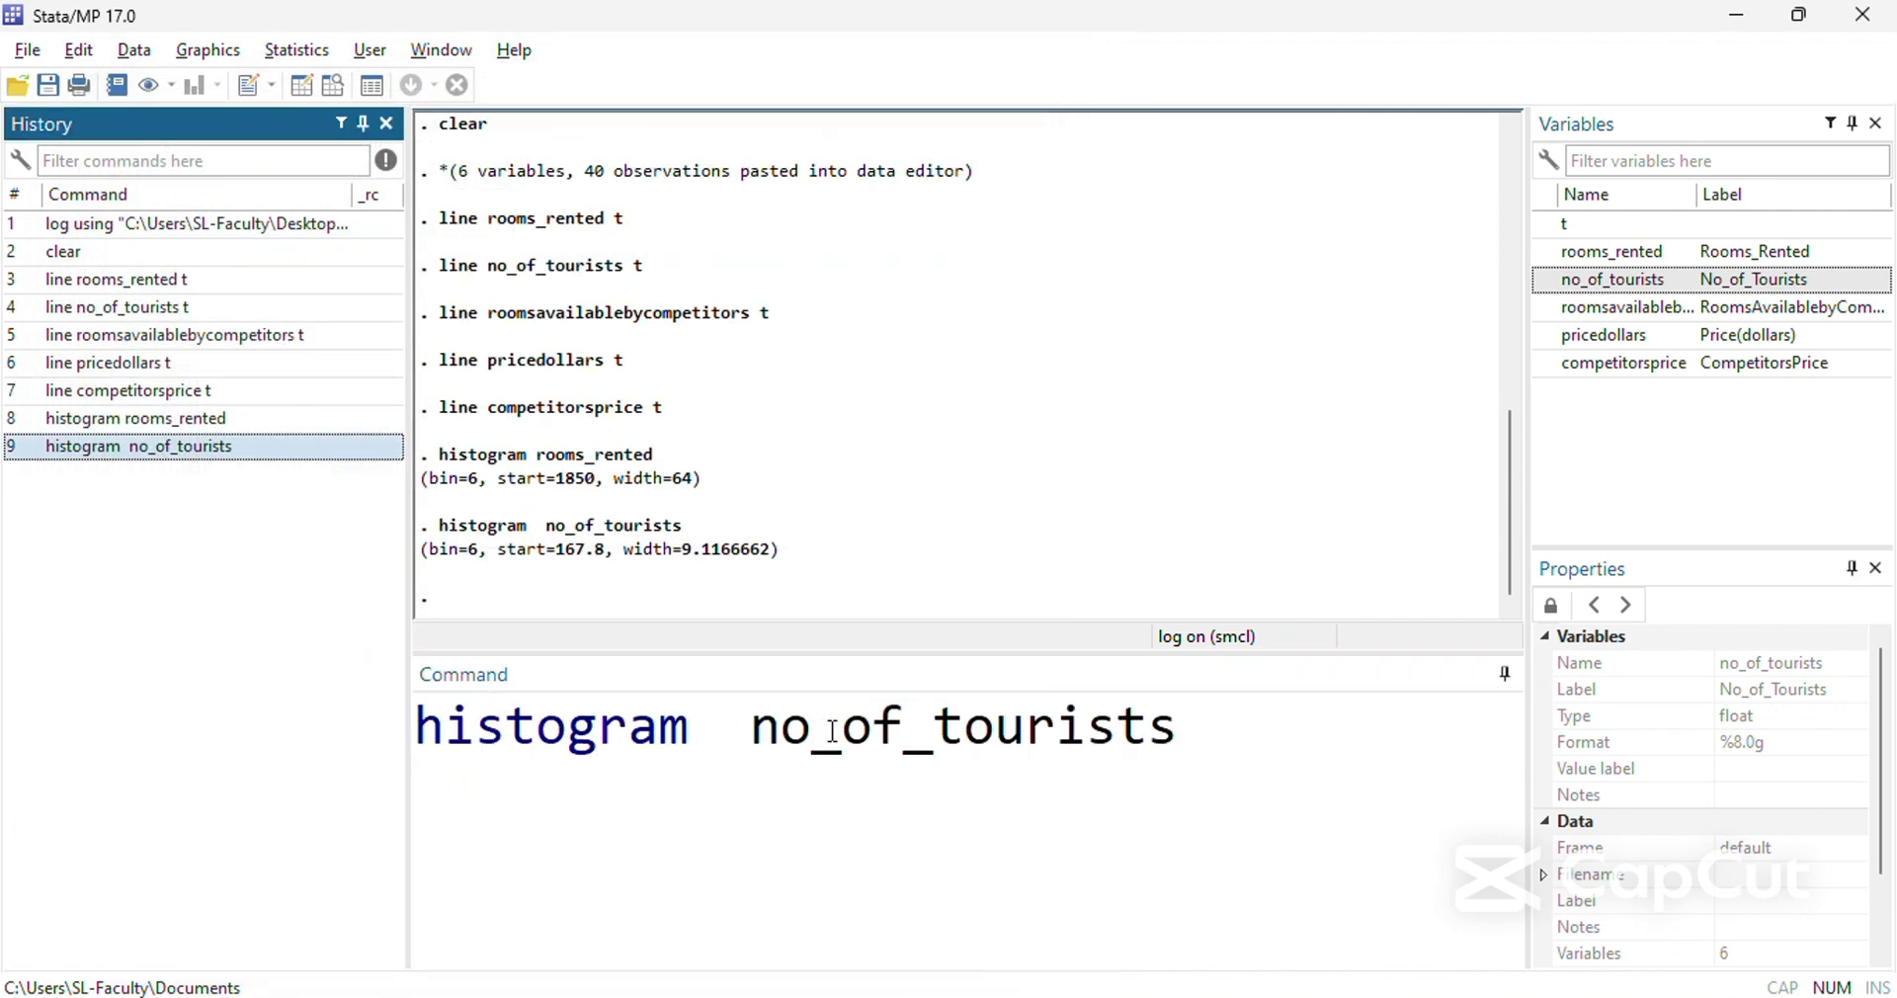
{"action": "double_click", "coordinate": [795, 736]}
{"action": "double_click", "coordinate": [1651, 326]}
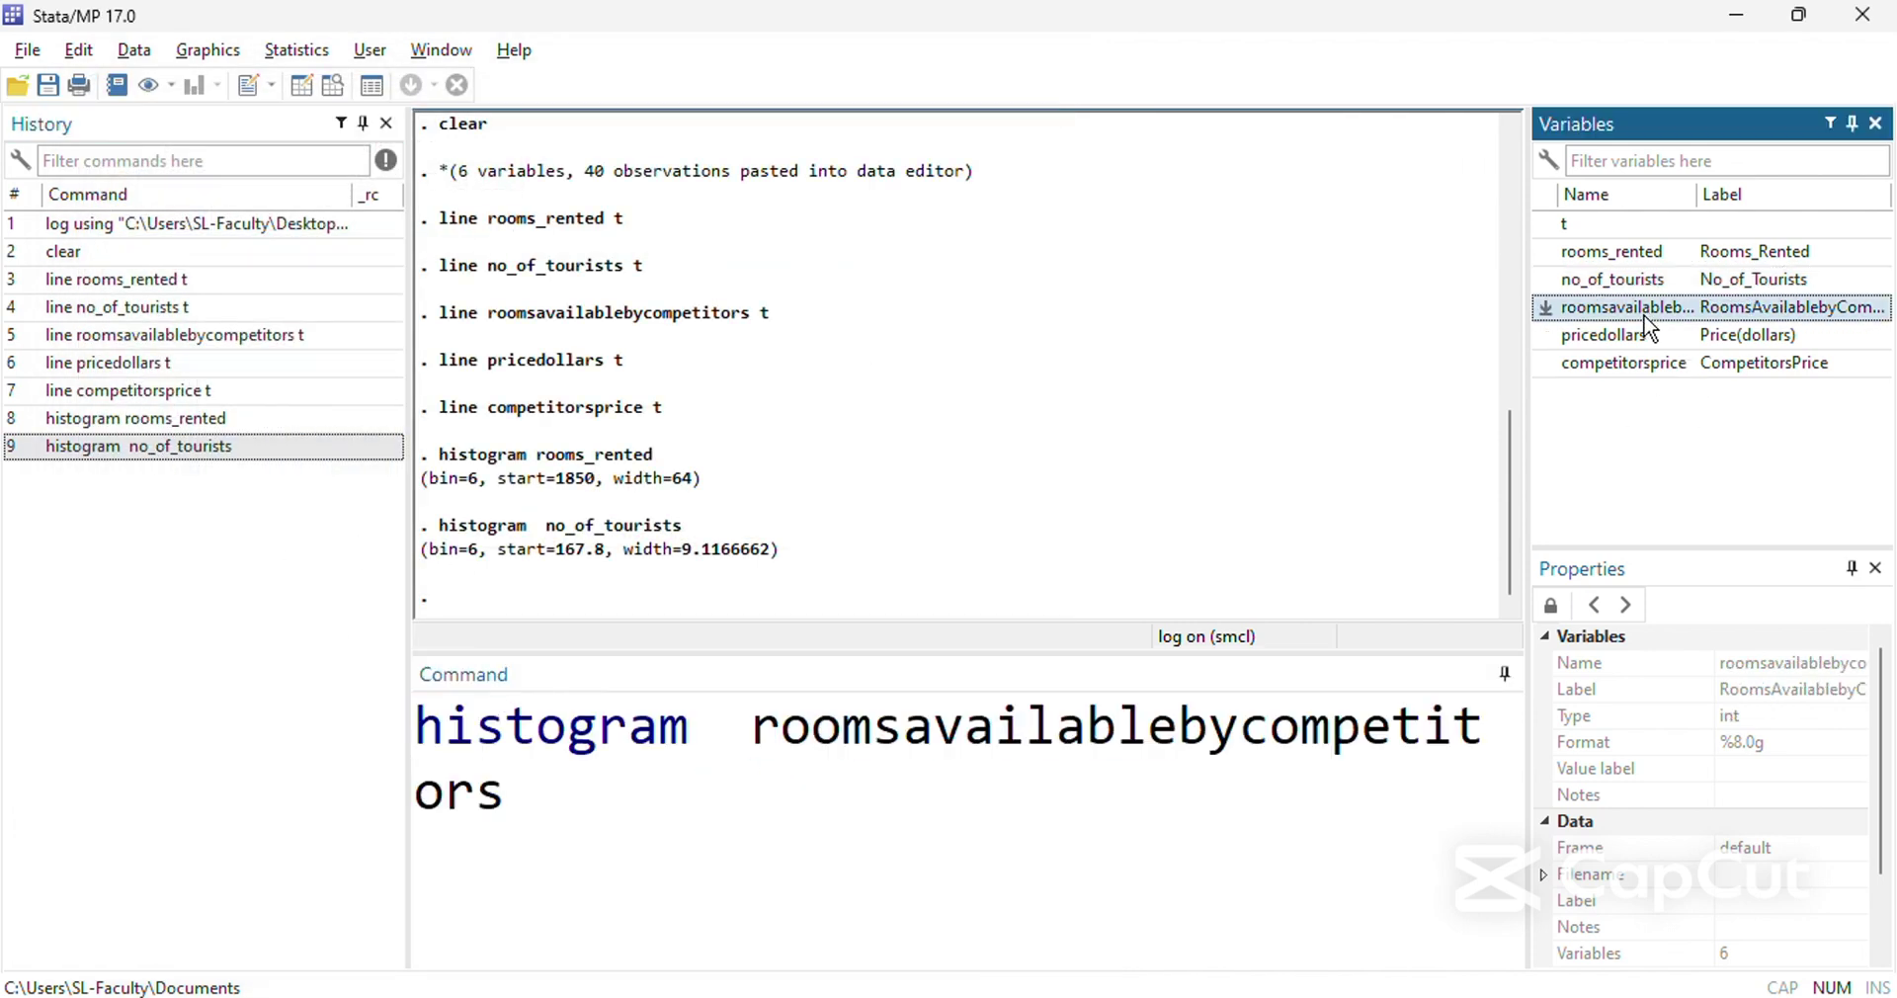
{"action": "left_click", "coordinate": [754, 736]}
{"action": "key", "text": "BackSpace"}
{"action": "key", "text": "BackSpace"}
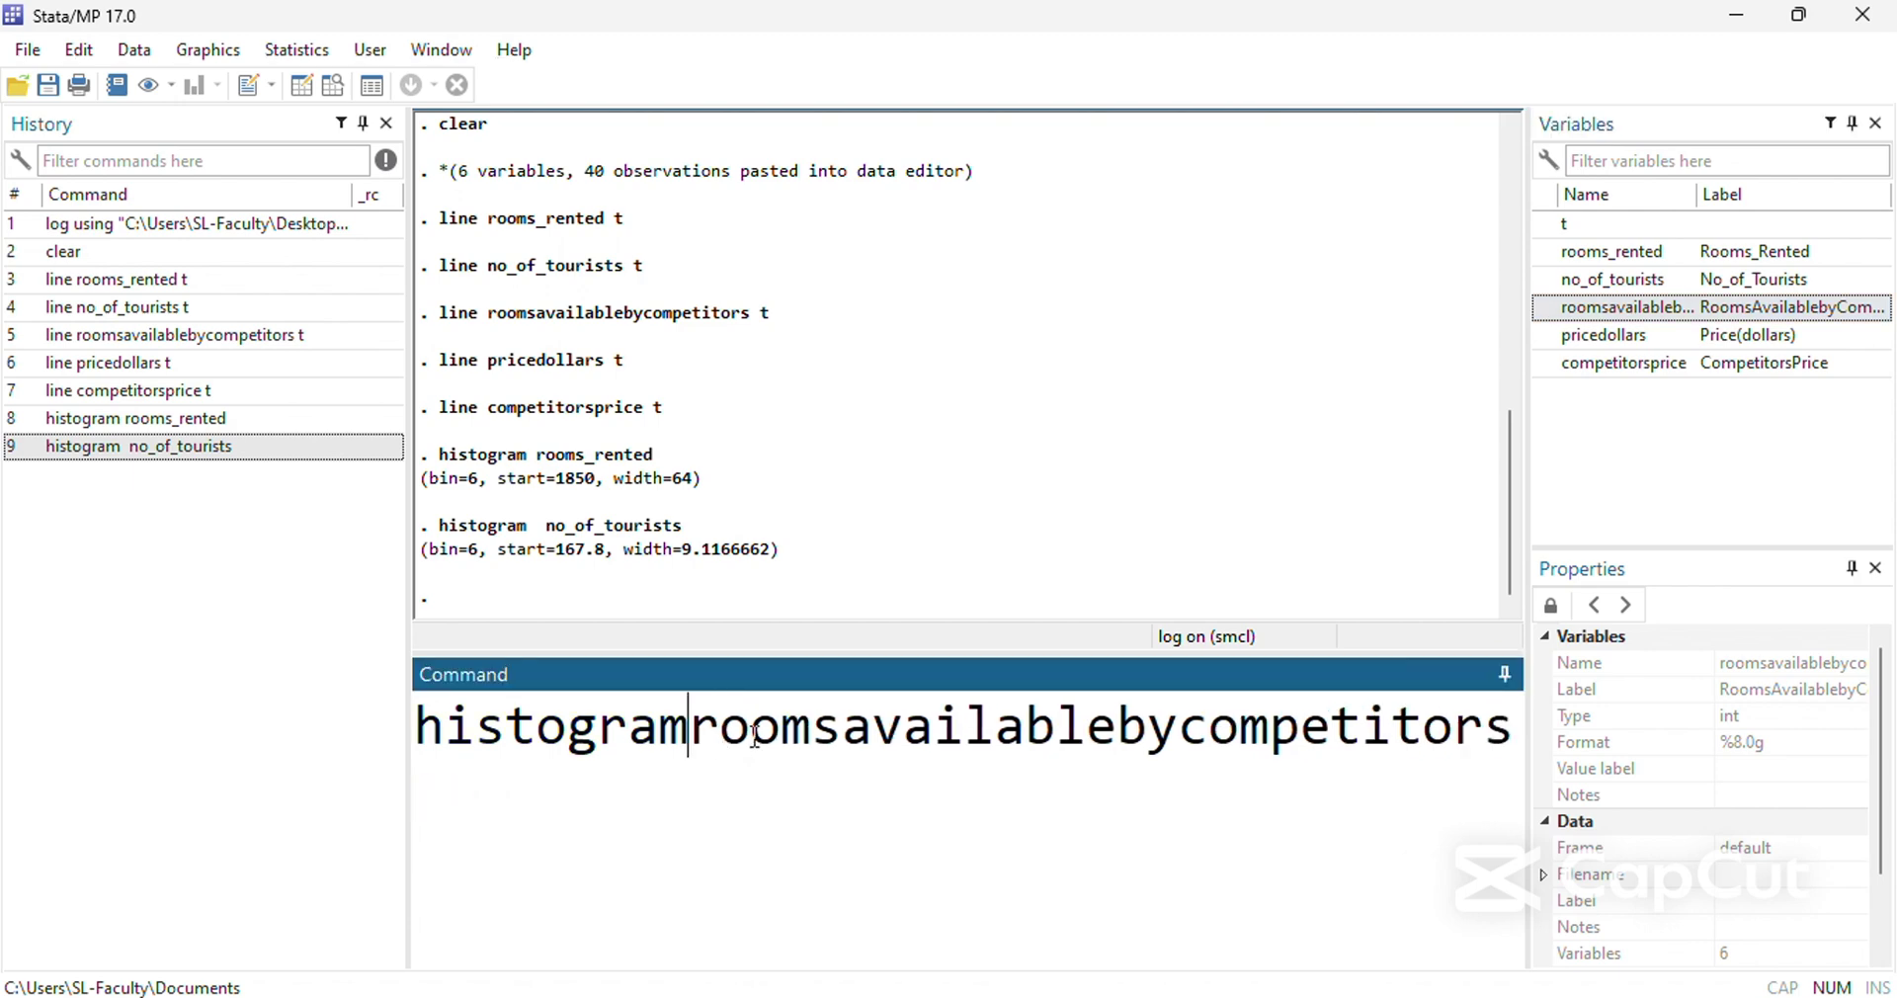
{"action": "key", "text": "Return"}
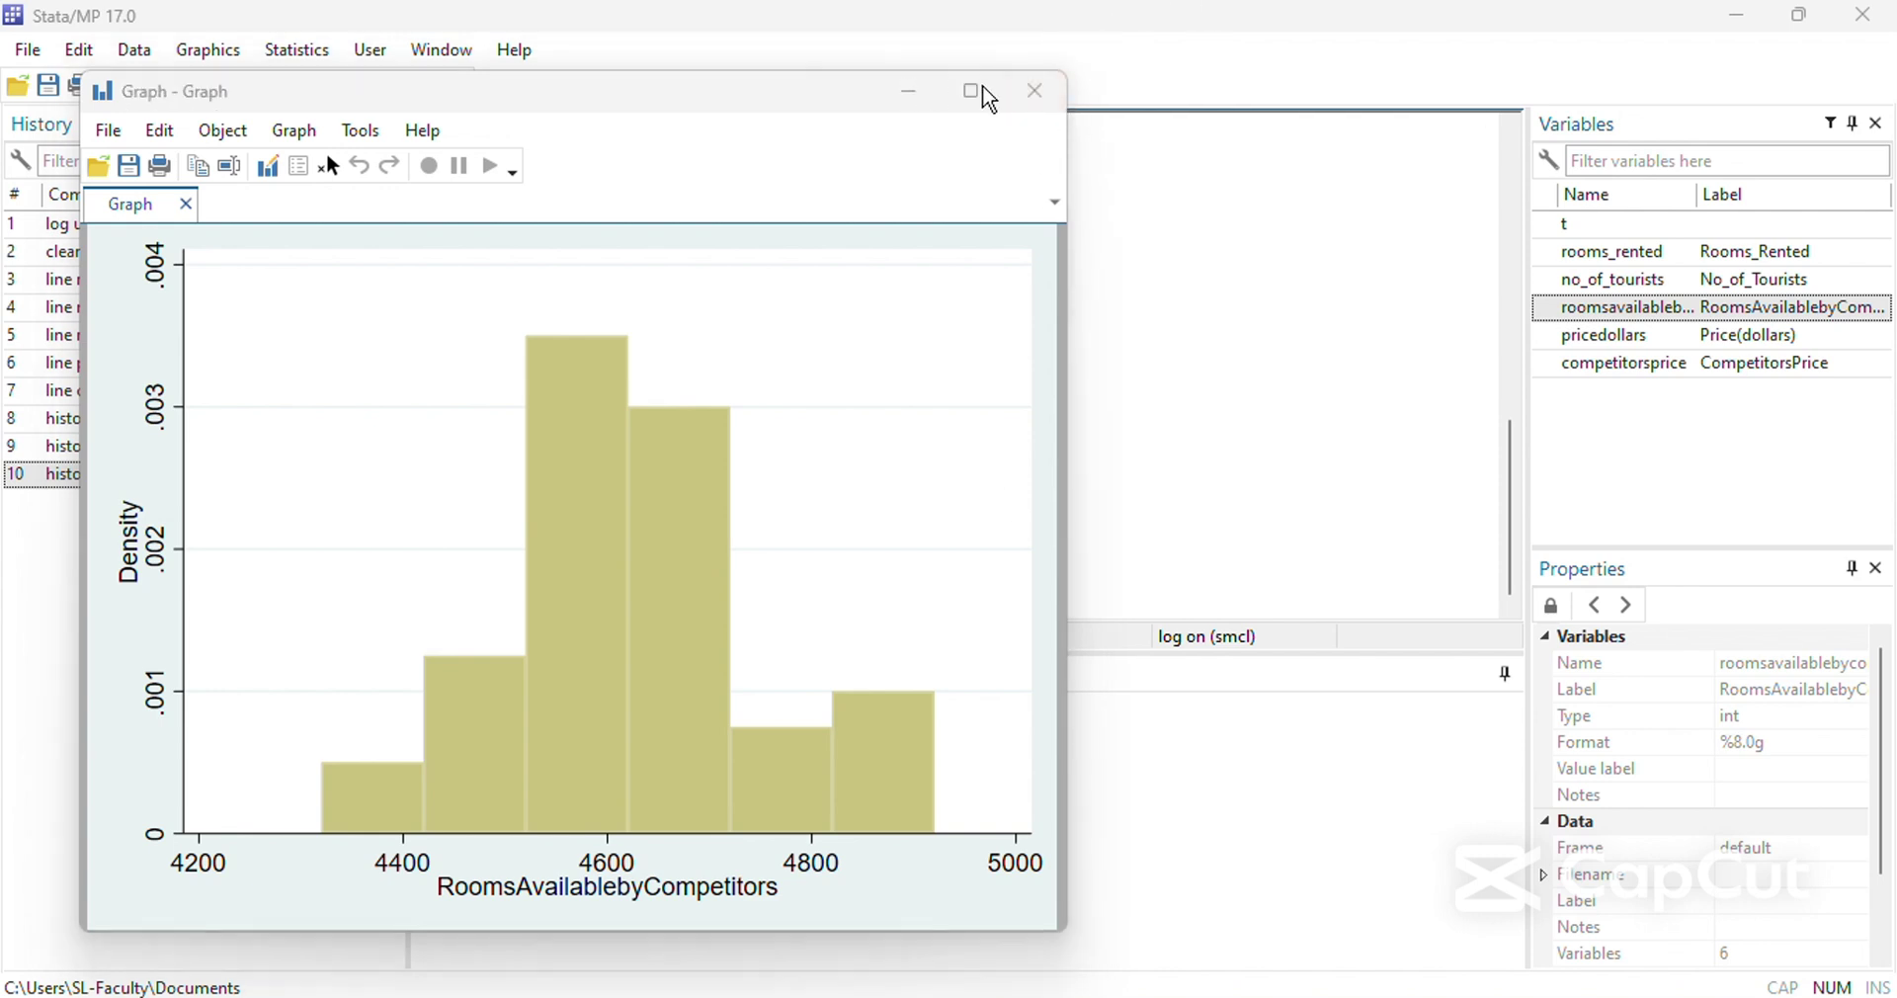
{"action": "left_click", "coordinate": [1035, 94]}
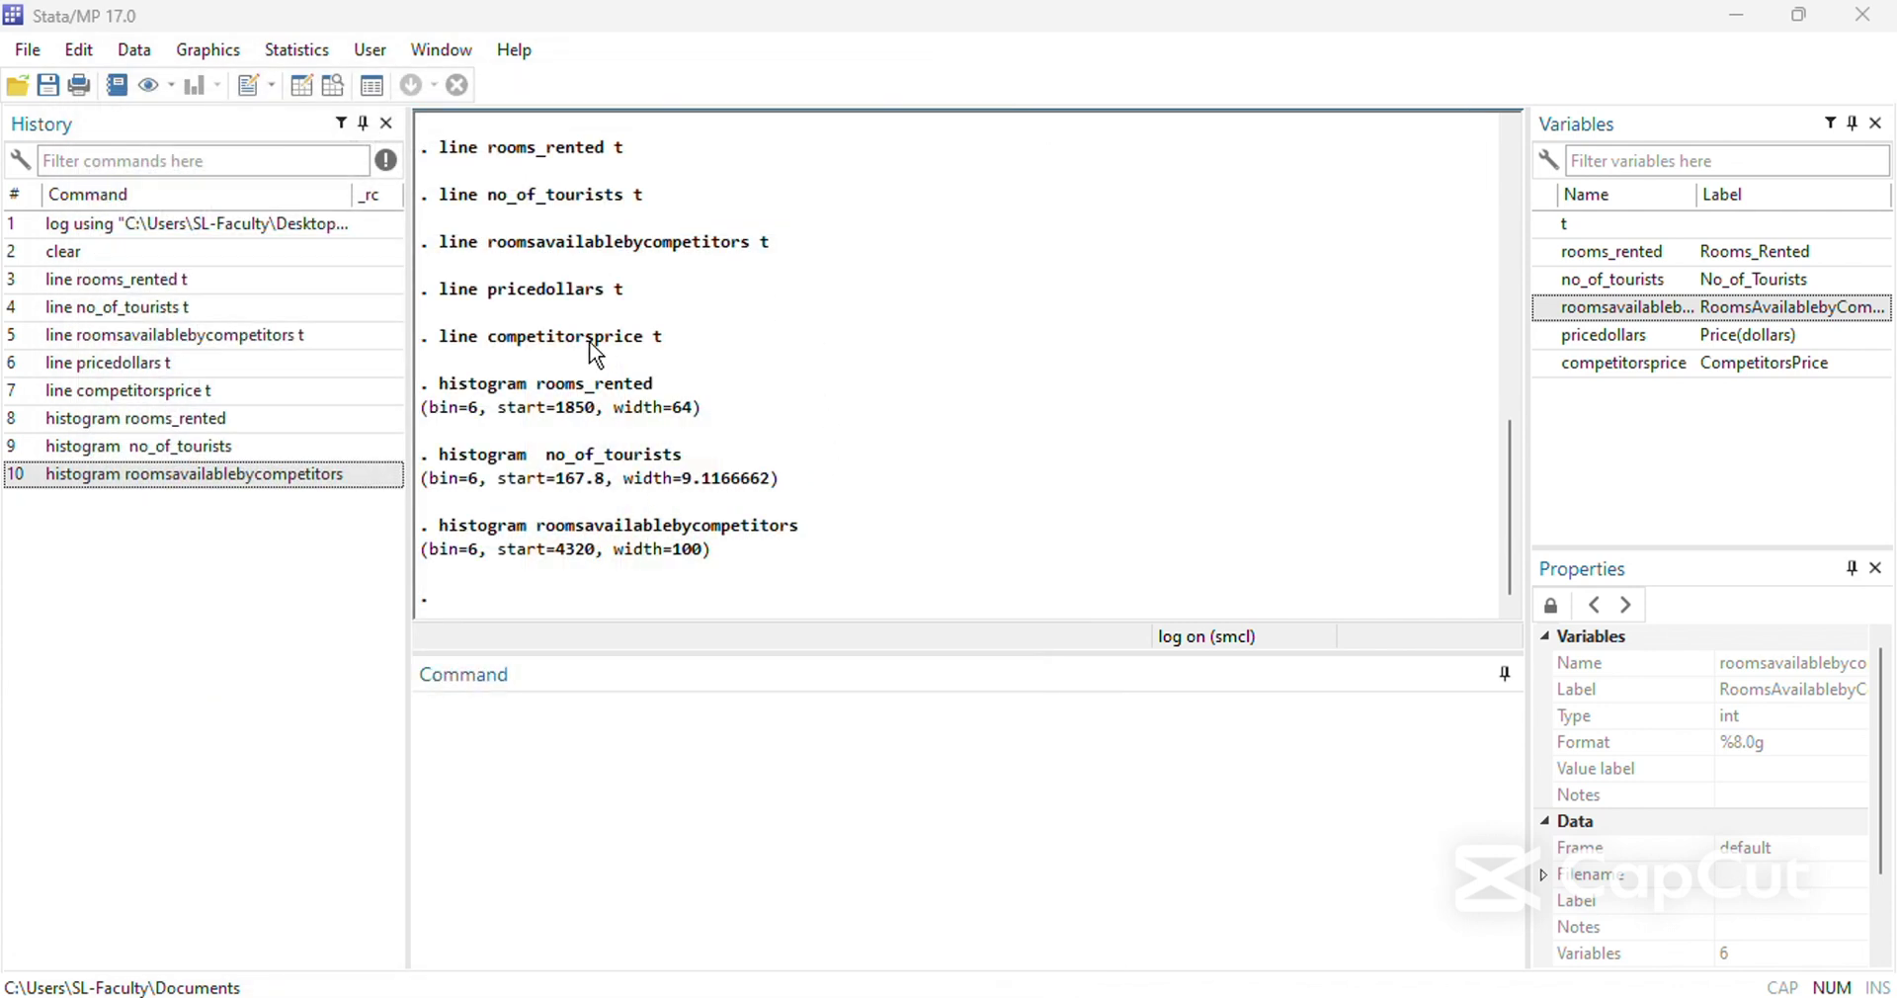
Reuse the histogram command with pricedollars as the variable, run it and close the resulting graph.
{"action": "left_click", "coordinate": [364, 475]}
{"action": "left_click", "coordinate": [820, 731]}
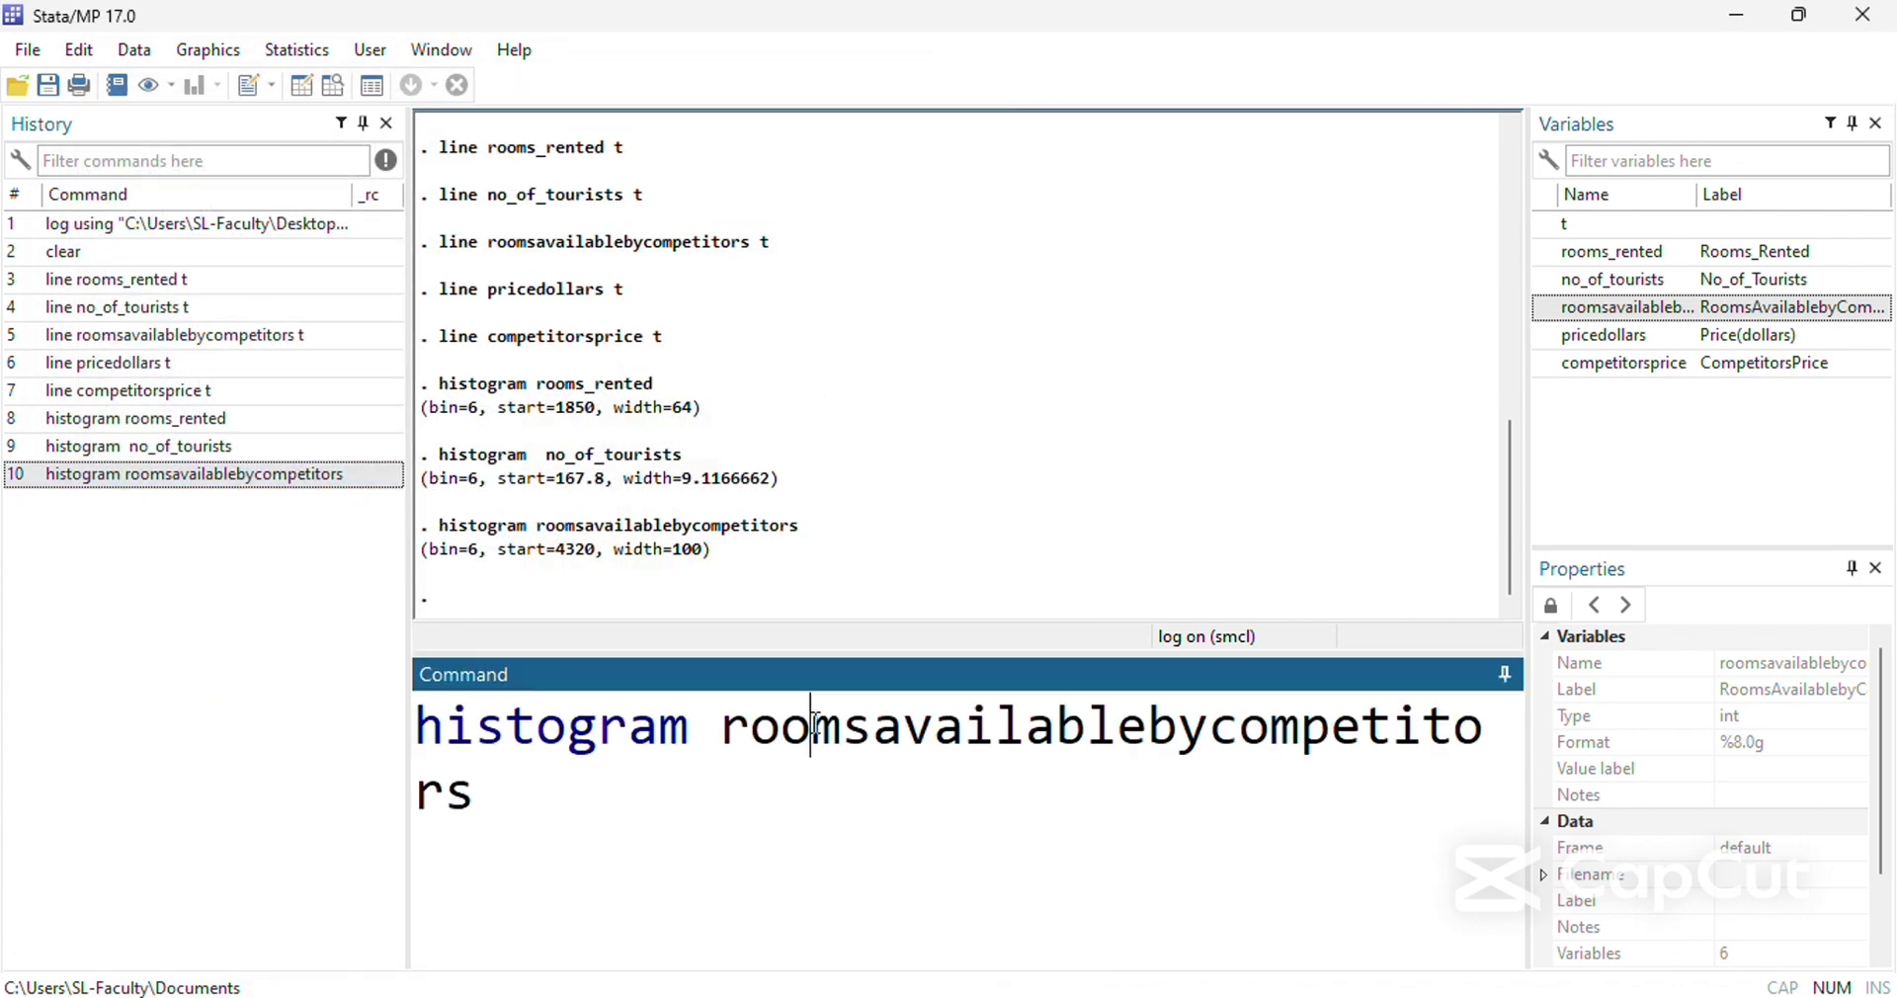
{"action": "double_click", "coordinate": [820, 731]}
{"action": "key", "text": "BackSpace"}
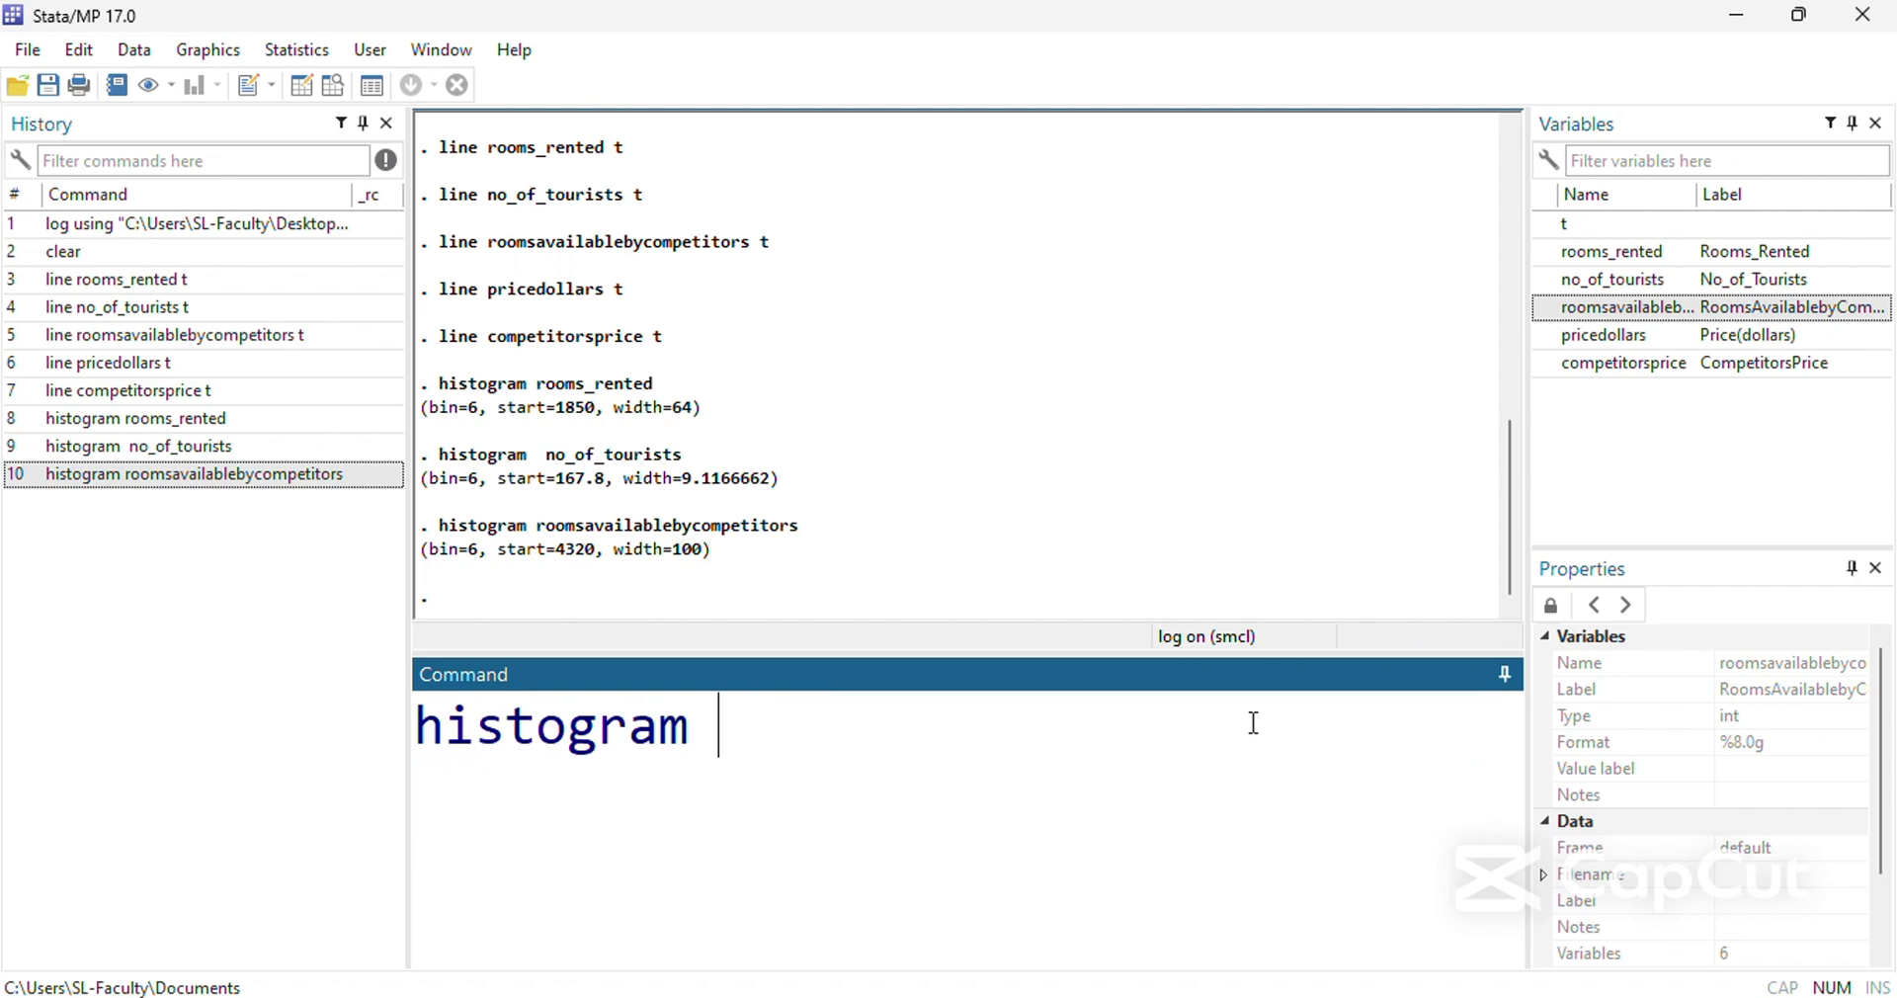
{"action": "double_click", "coordinate": [1581, 338]}
{"action": "key", "text": "Return"}
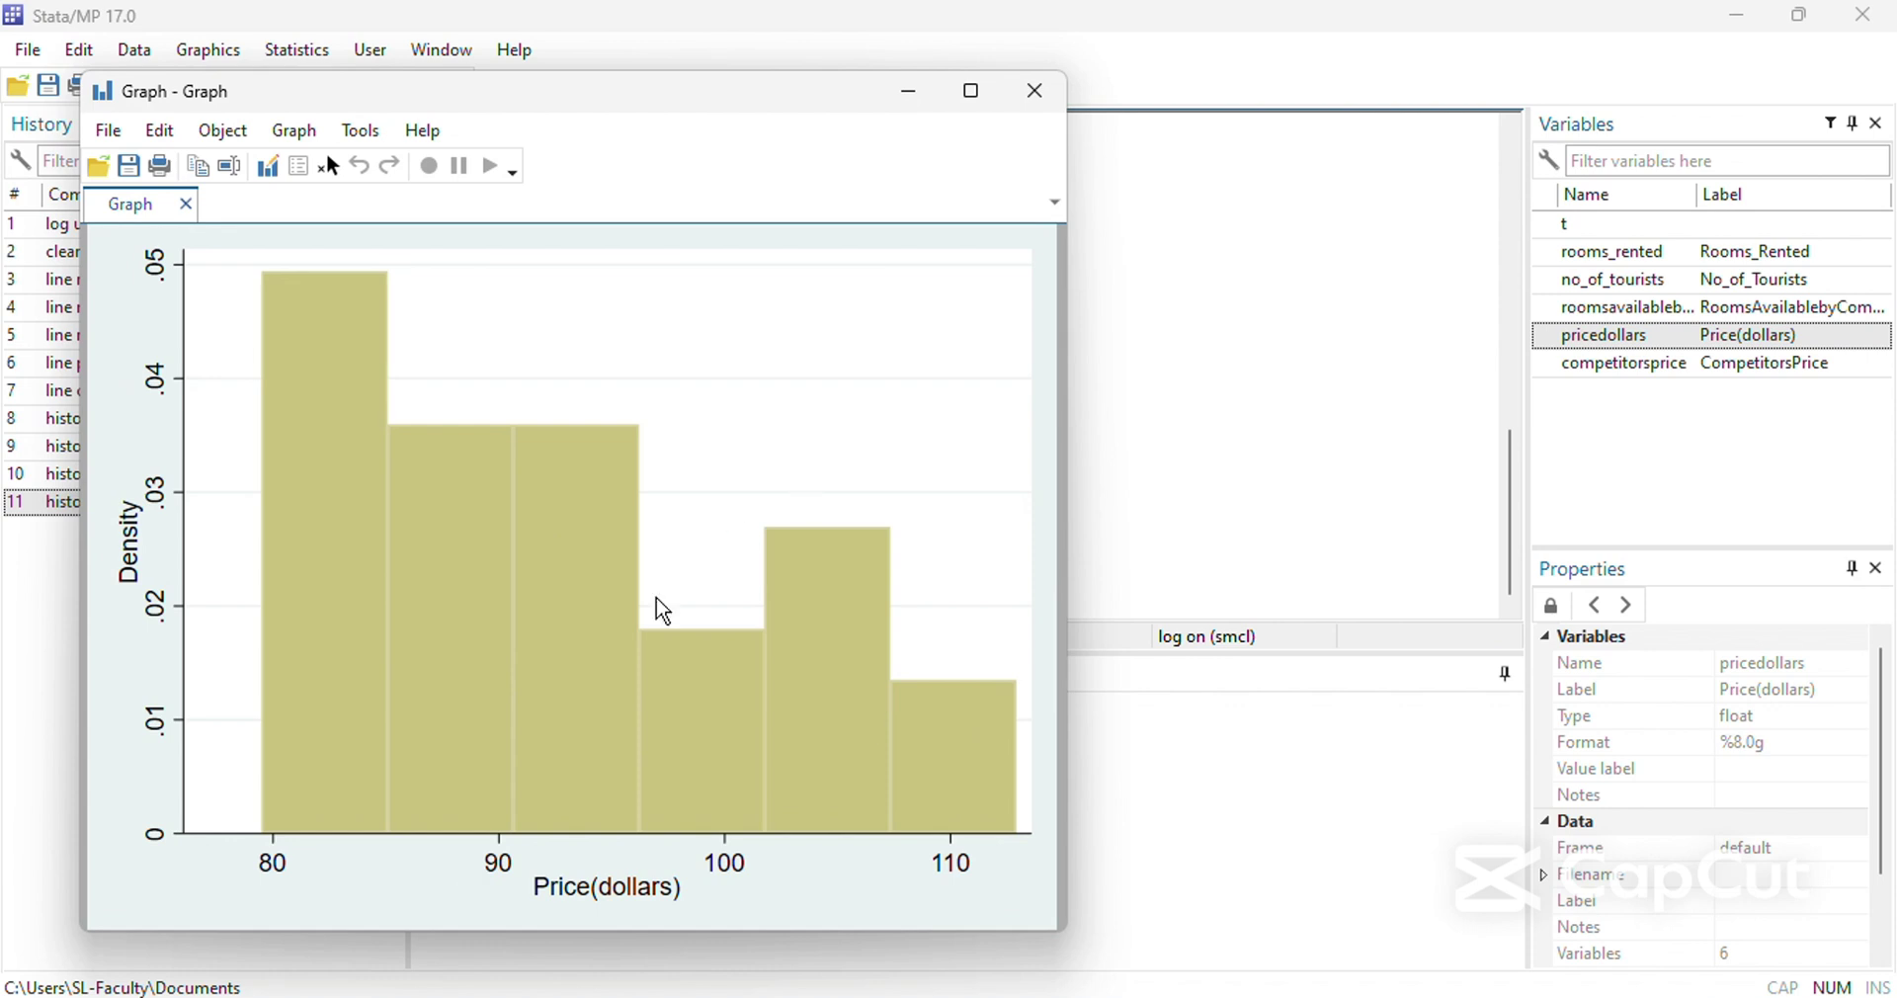
{"action": "left_click", "coordinate": [1035, 93]}
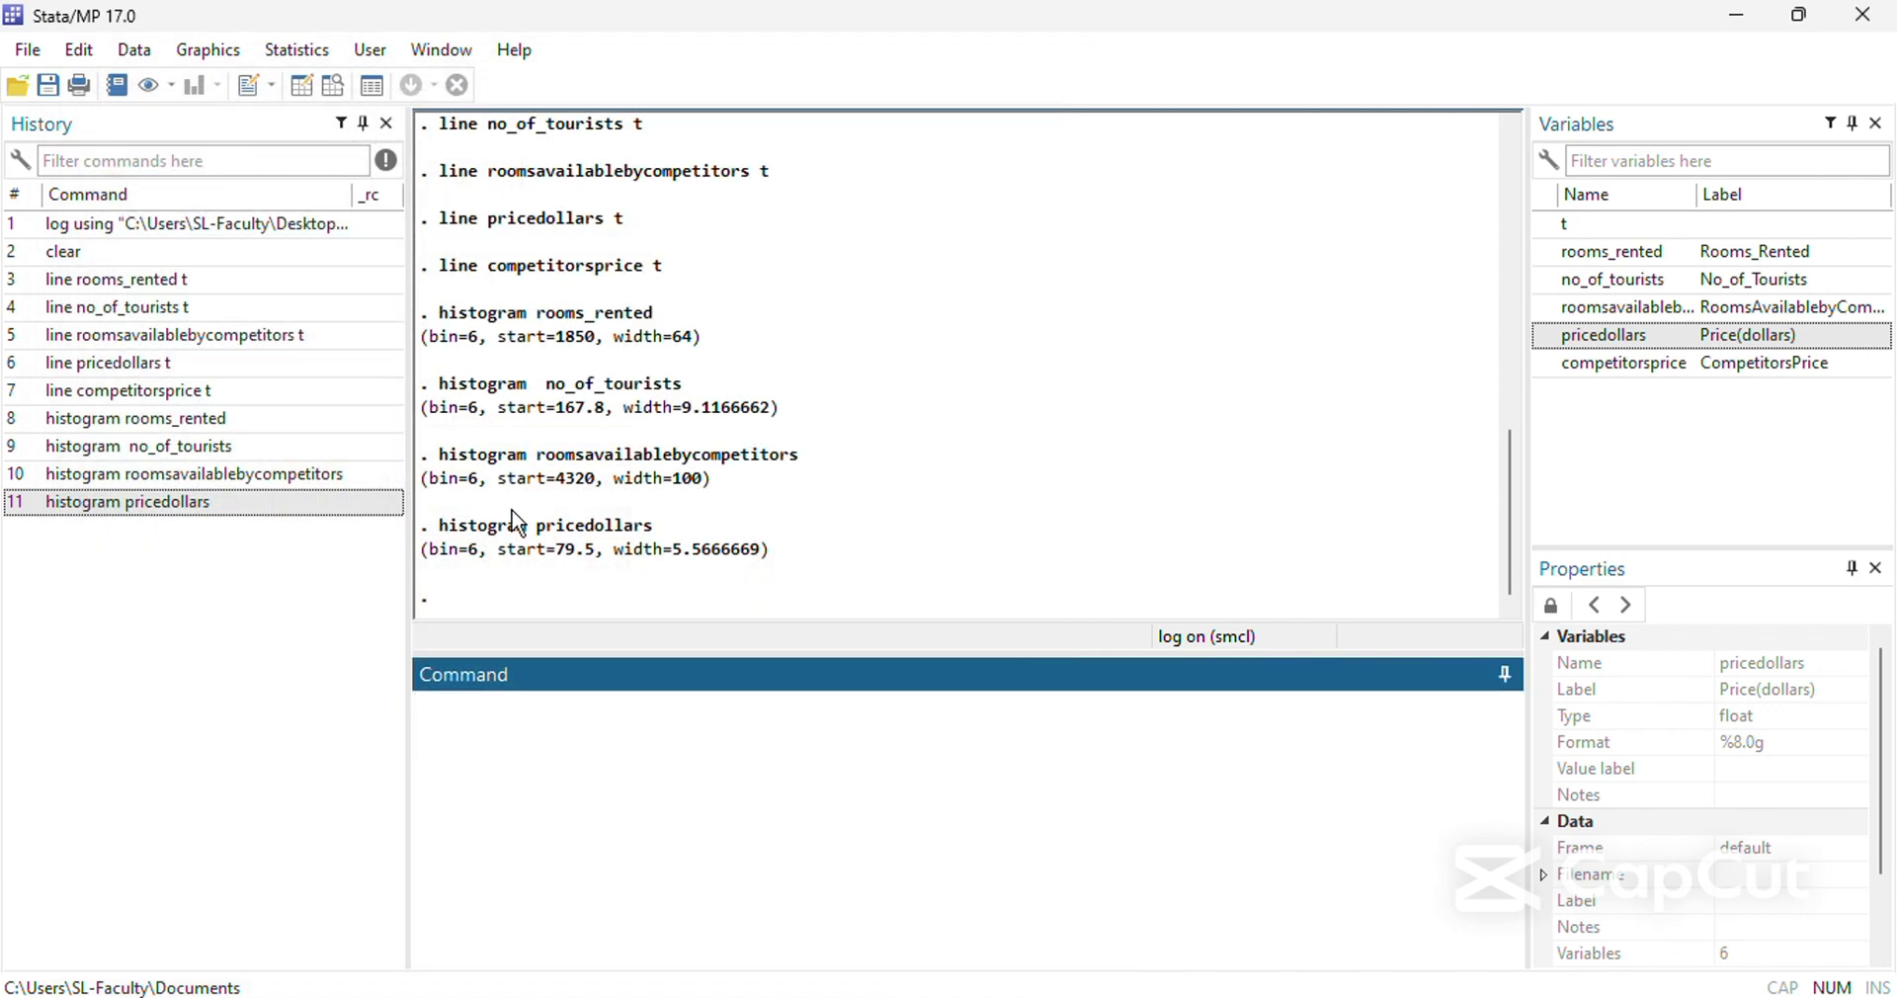
Reuse the histogram command with competitorsprice as the variable, run it and close the resulting graph.
{"action": "left_click", "coordinate": [262, 503]}
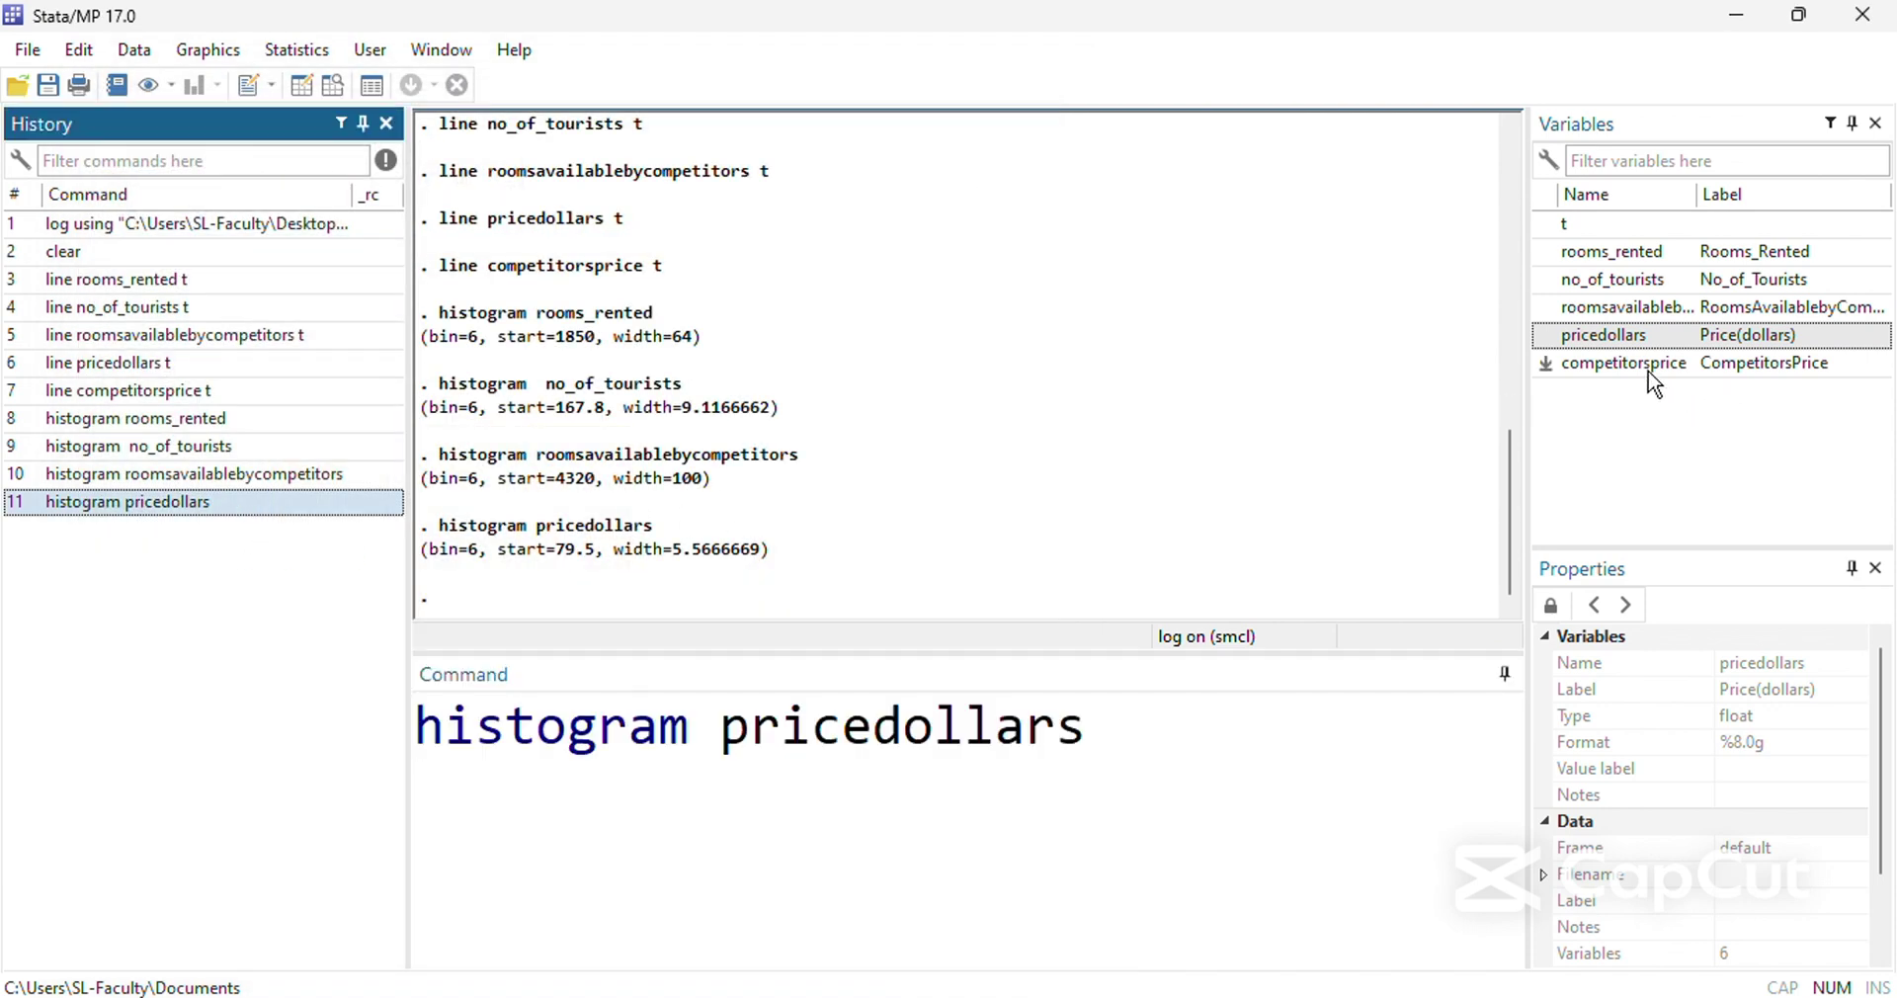
{"action": "double_click", "coordinate": [963, 741]}
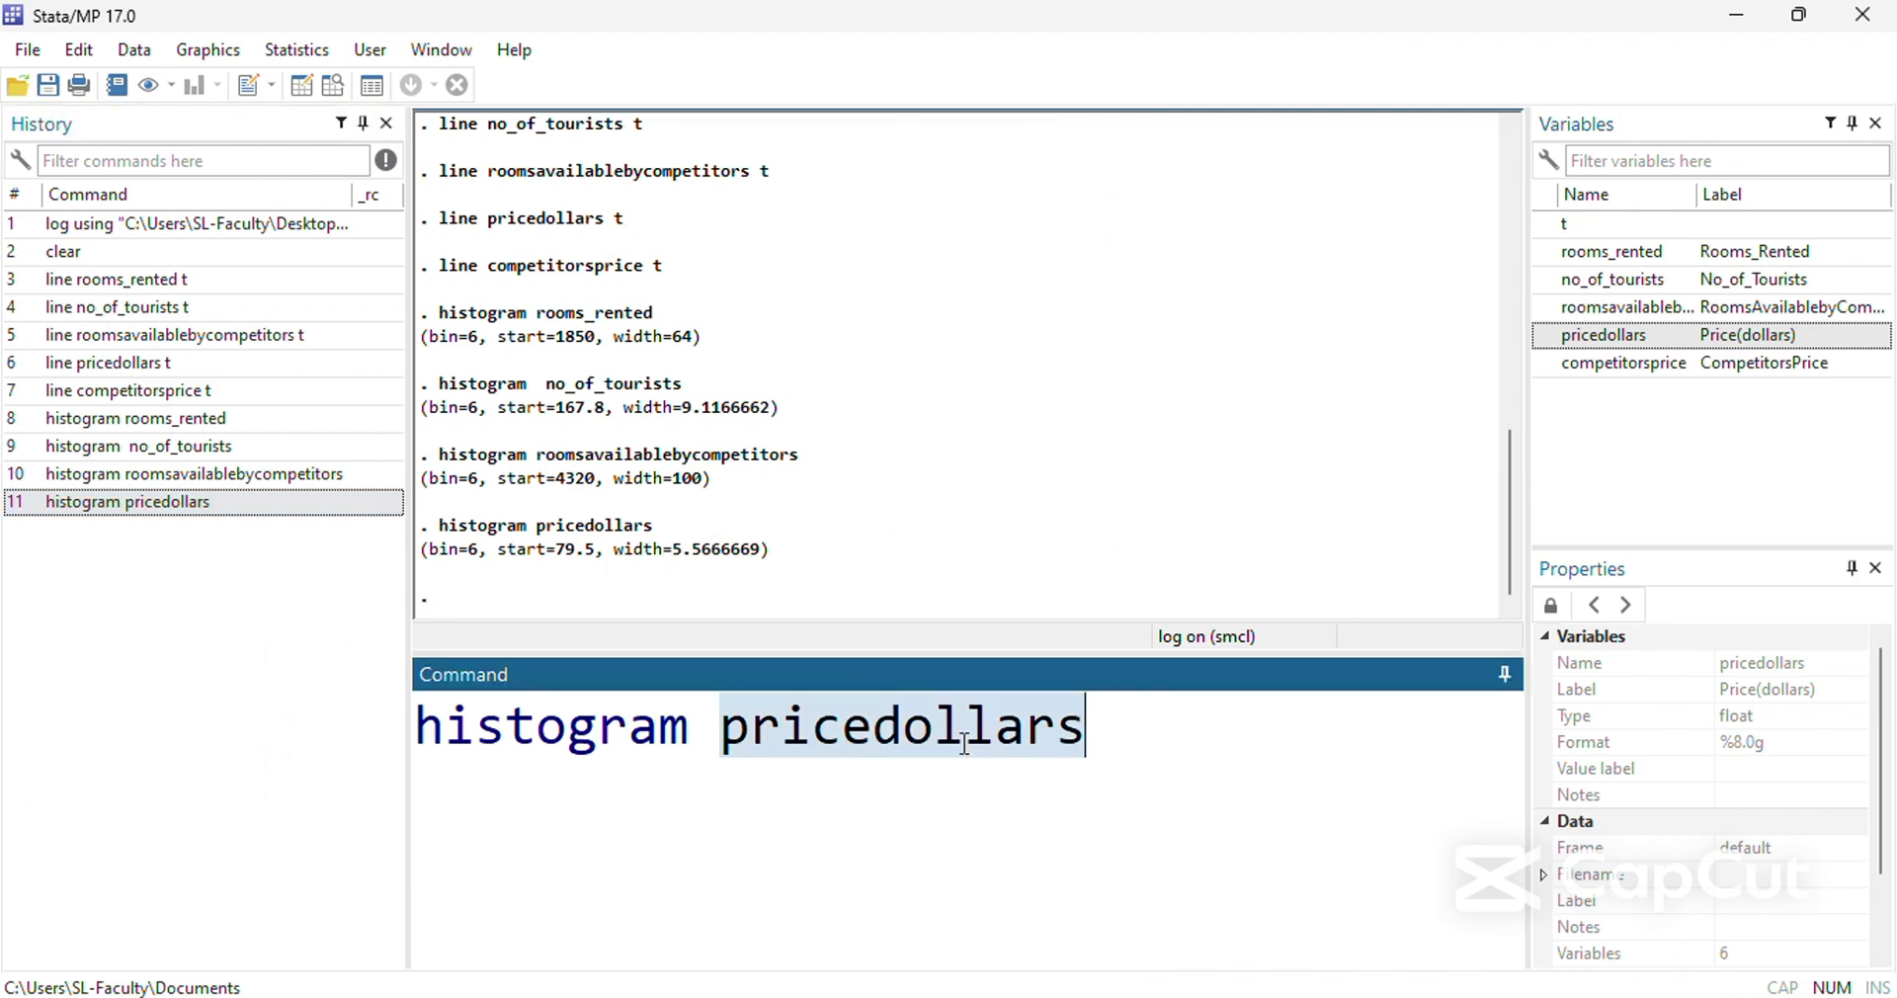
{"action": "double_click", "coordinate": [1571, 363]}
{"action": "key", "text": "Return"}
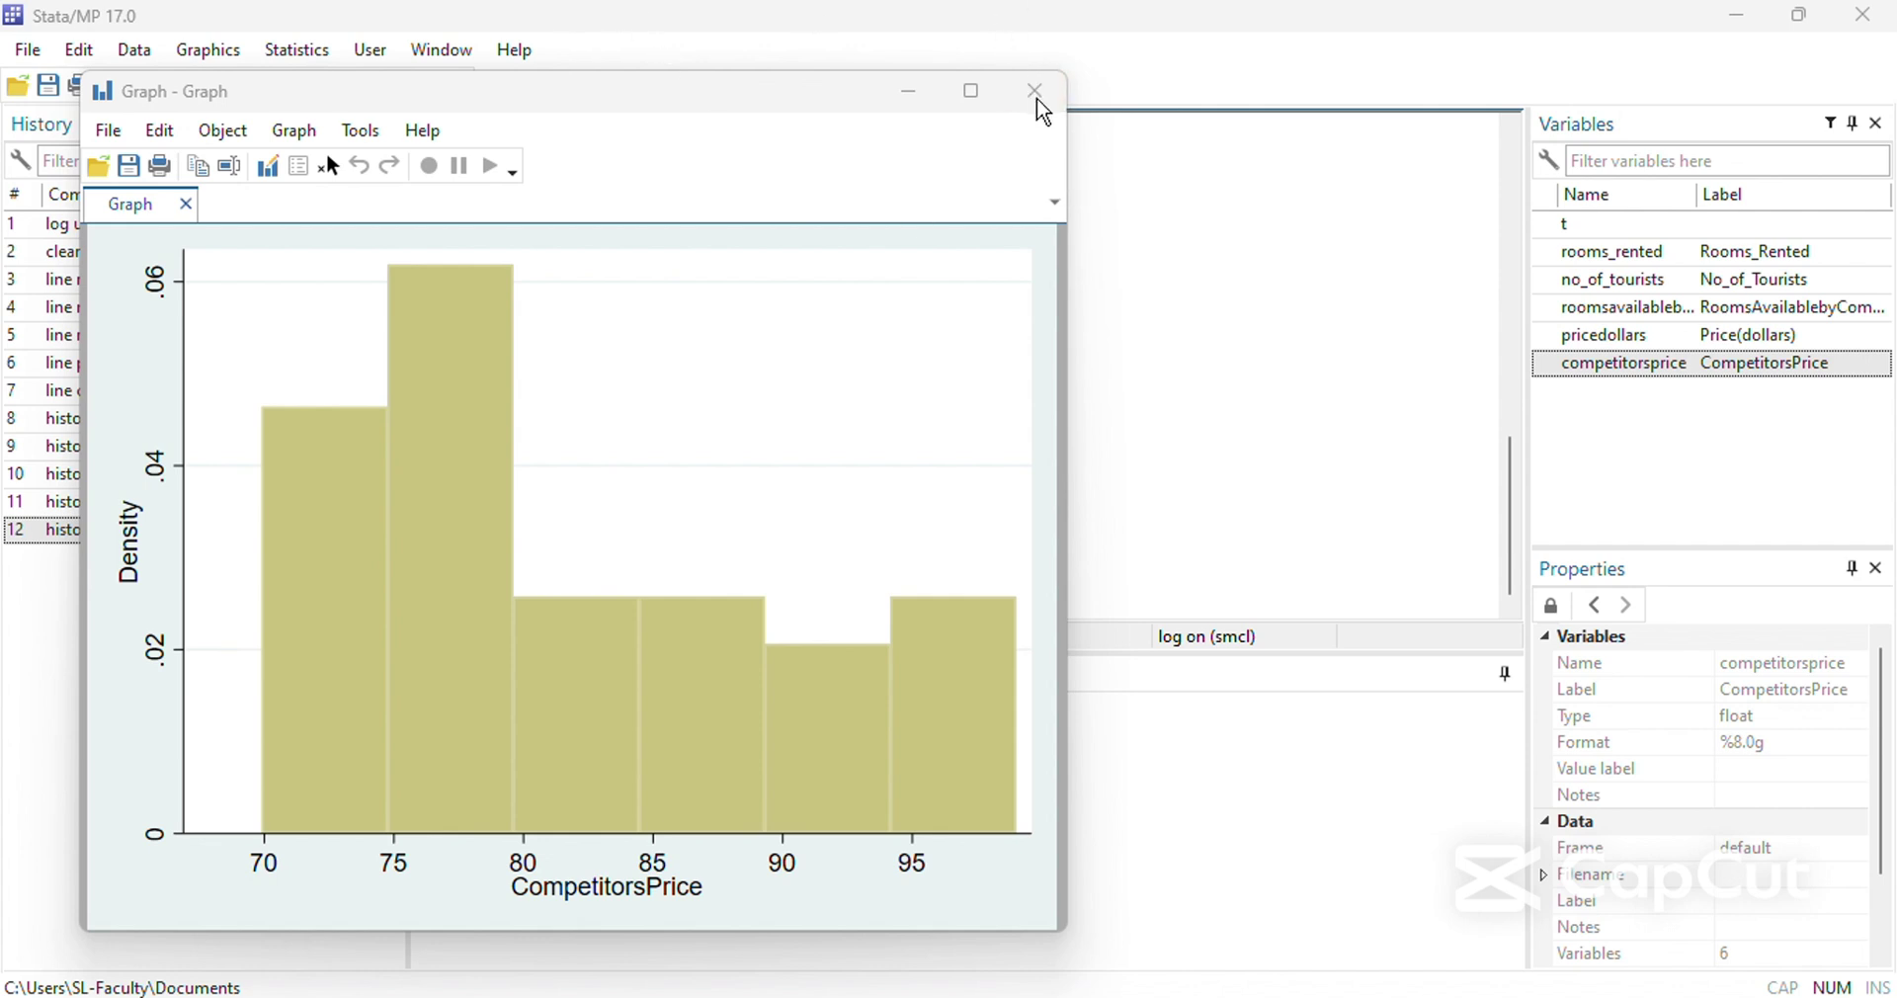
{"action": "left_click_drag", "start_coordinate": [639, 99], "coordinate": [661, 152]}
{"action": "left_click", "coordinate": [1057, 145]}
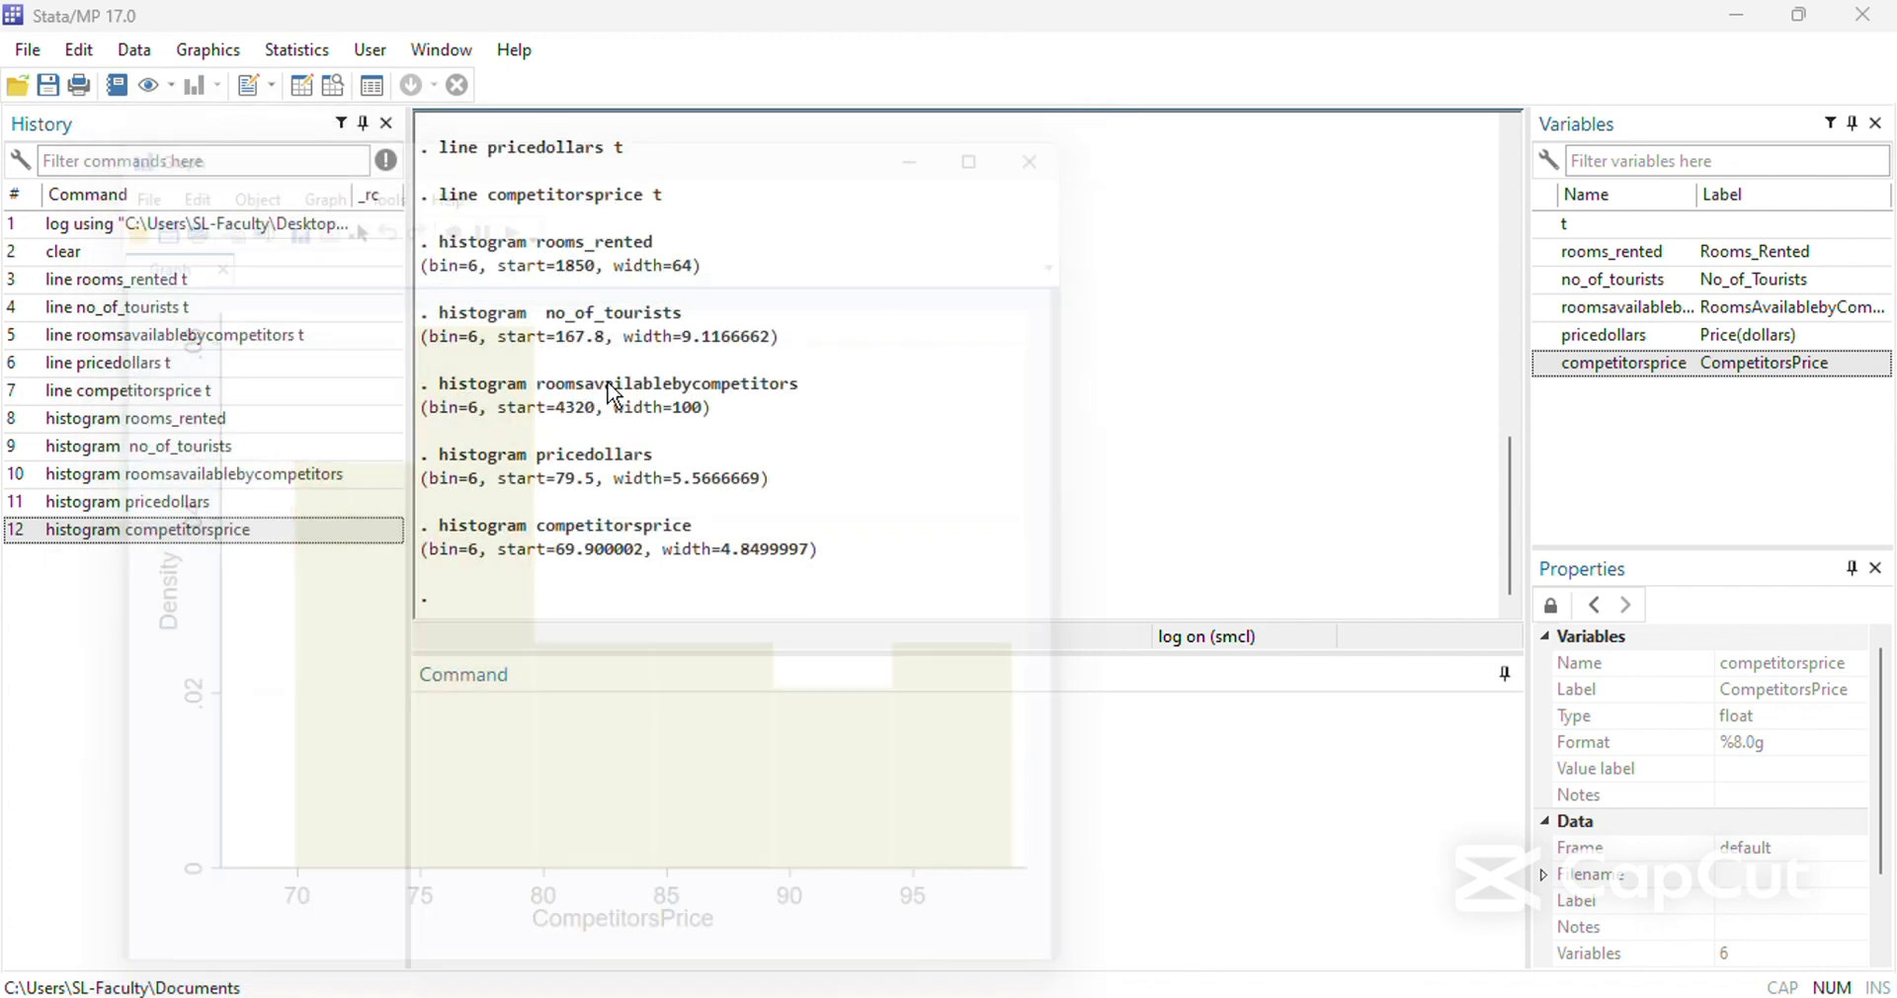
Plot a twoway scatter of rooms_rented against no_of_tourists with the command twoway (scatter rooms_rented no_of_tourists), closing the graph after viewing it.
{"action": "left_click", "coordinate": [648, 804]}
{"action": "type", "text": "two"}
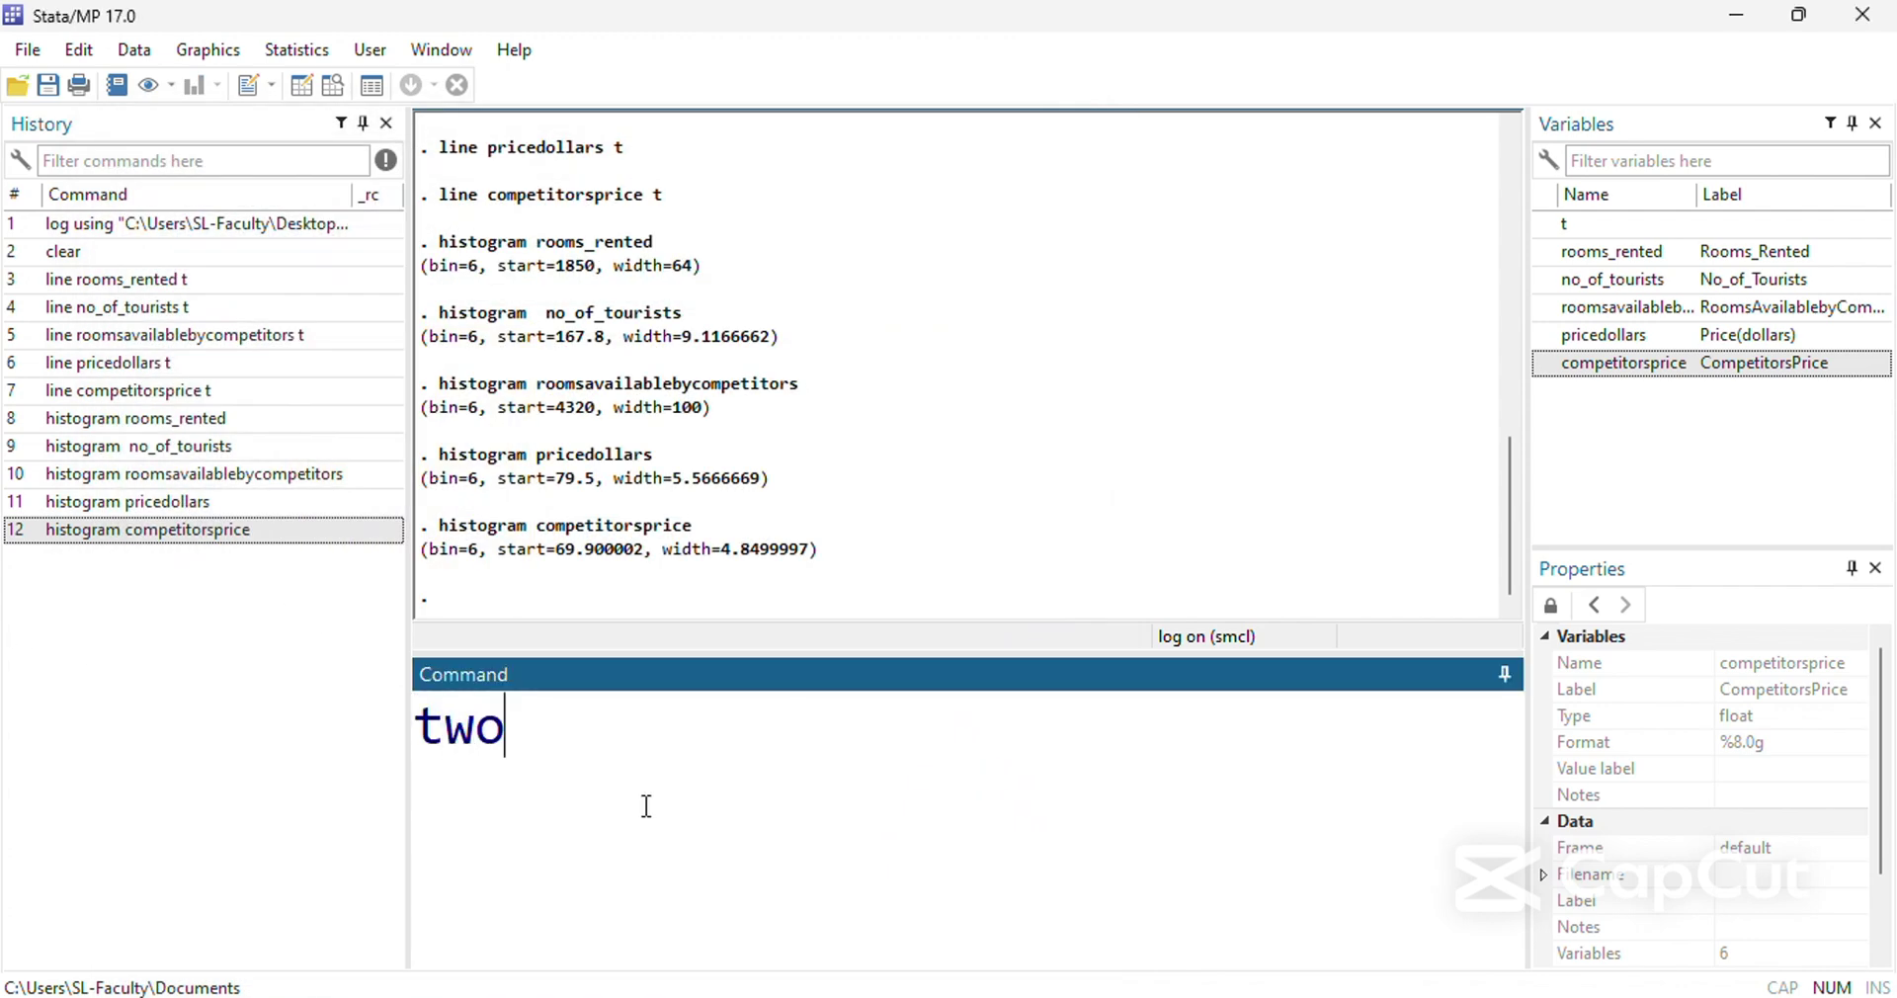
{"action": "type", "text": "way s"}
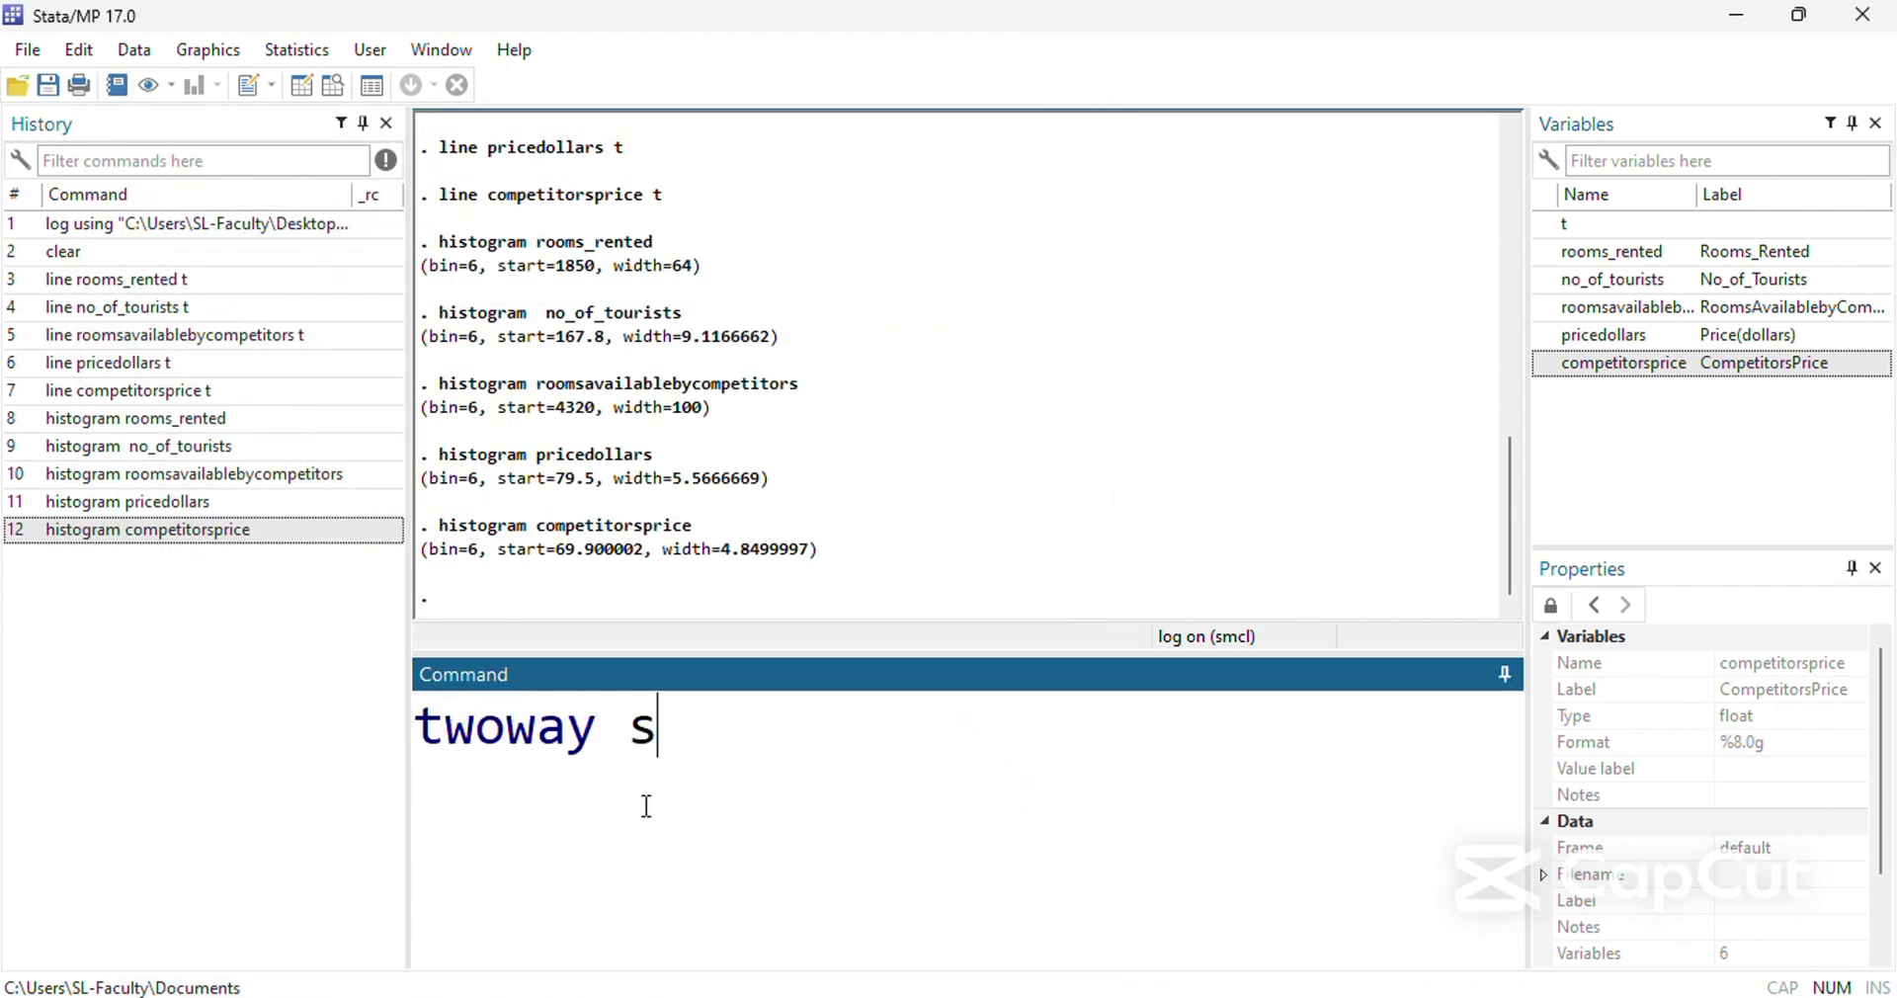
{"action": "key", "text": "BackSpace"}
{"action": "type", "text": "(scatter"}
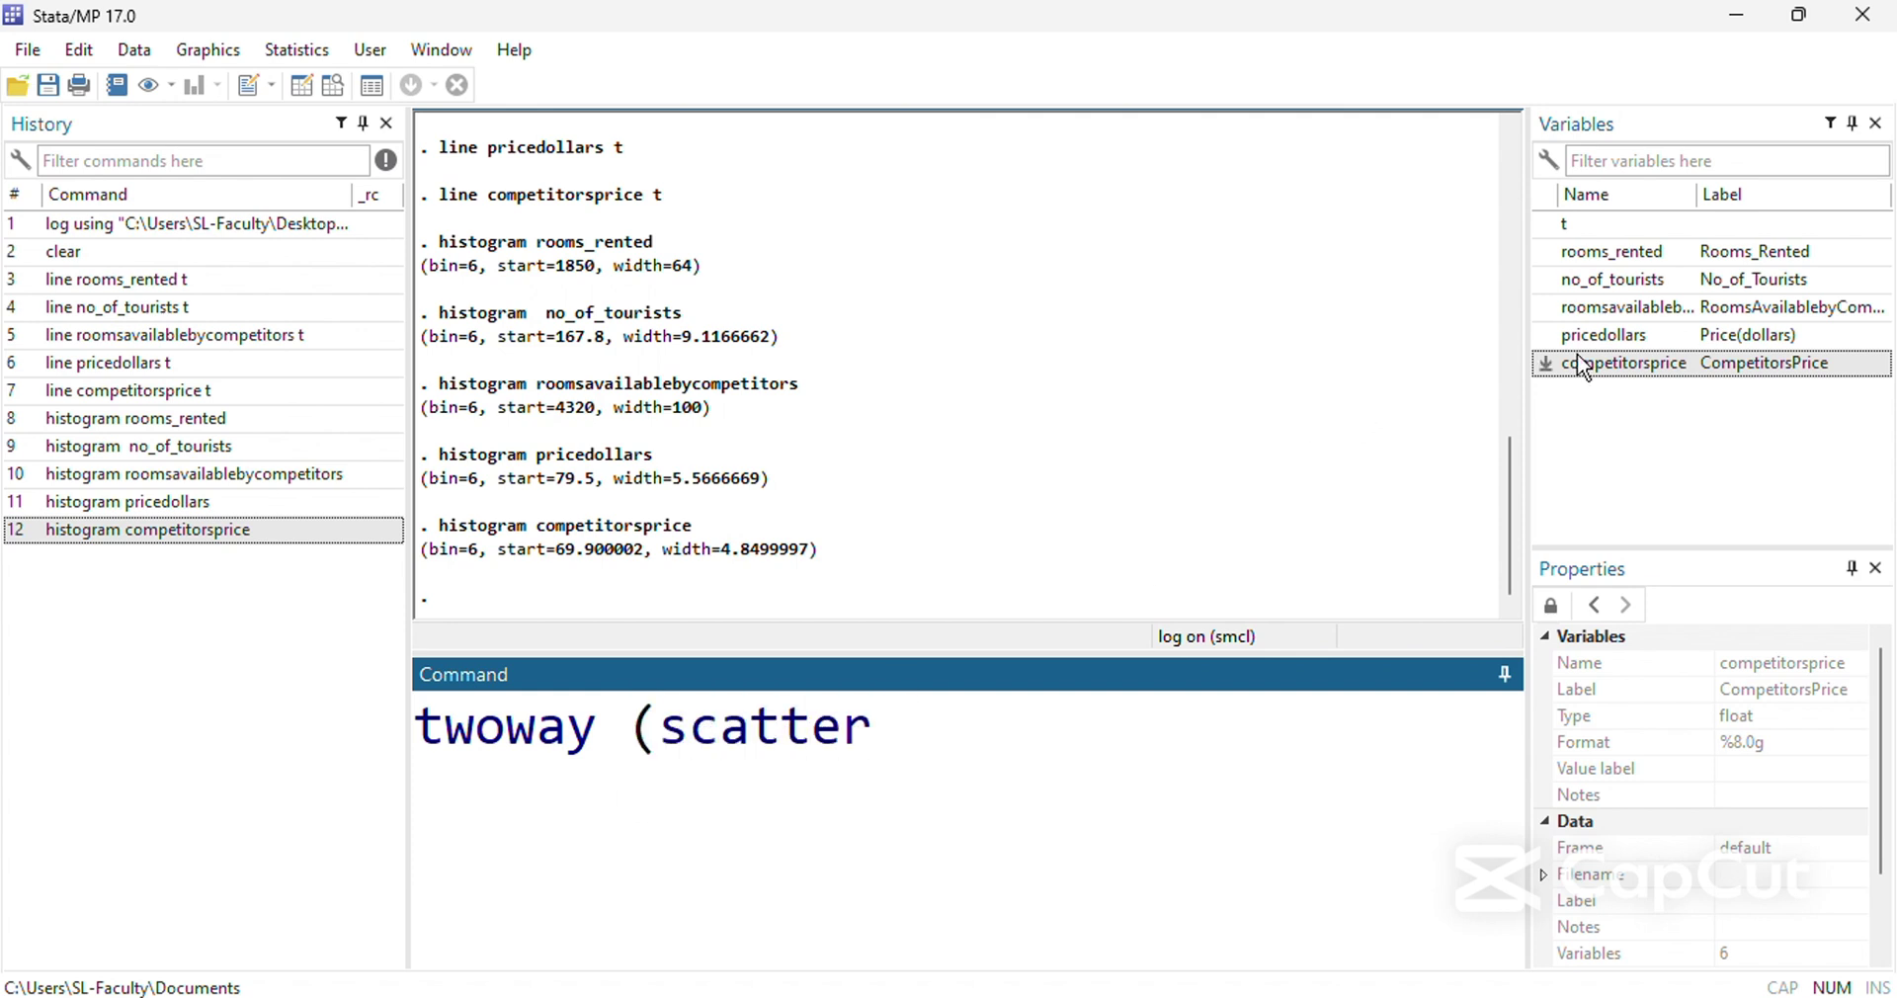
{"action": "left_click", "coordinate": [1597, 255]}
{"action": "double_click", "coordinate": [1597, 255]}
{"action": "double_click", "coordinate": [1593, 283]}
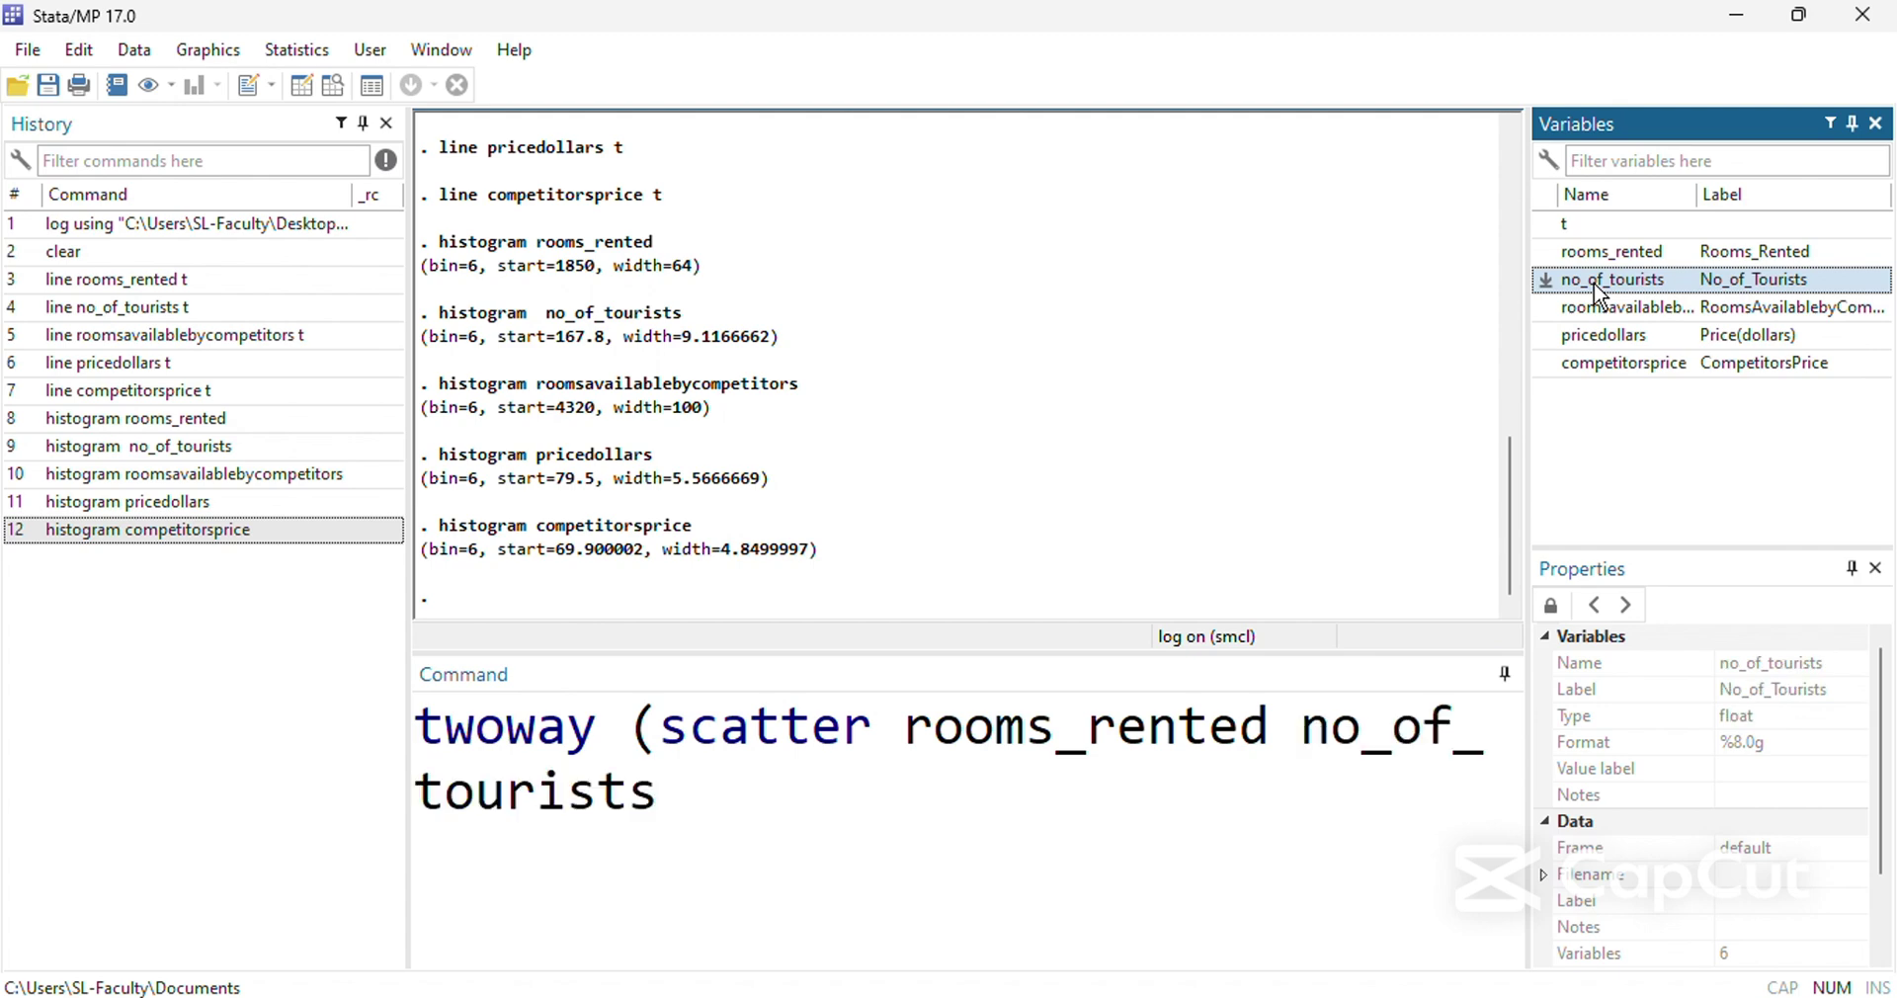
{"action": "type", "text": ")"}
{"action": "key", "text": "Return"}
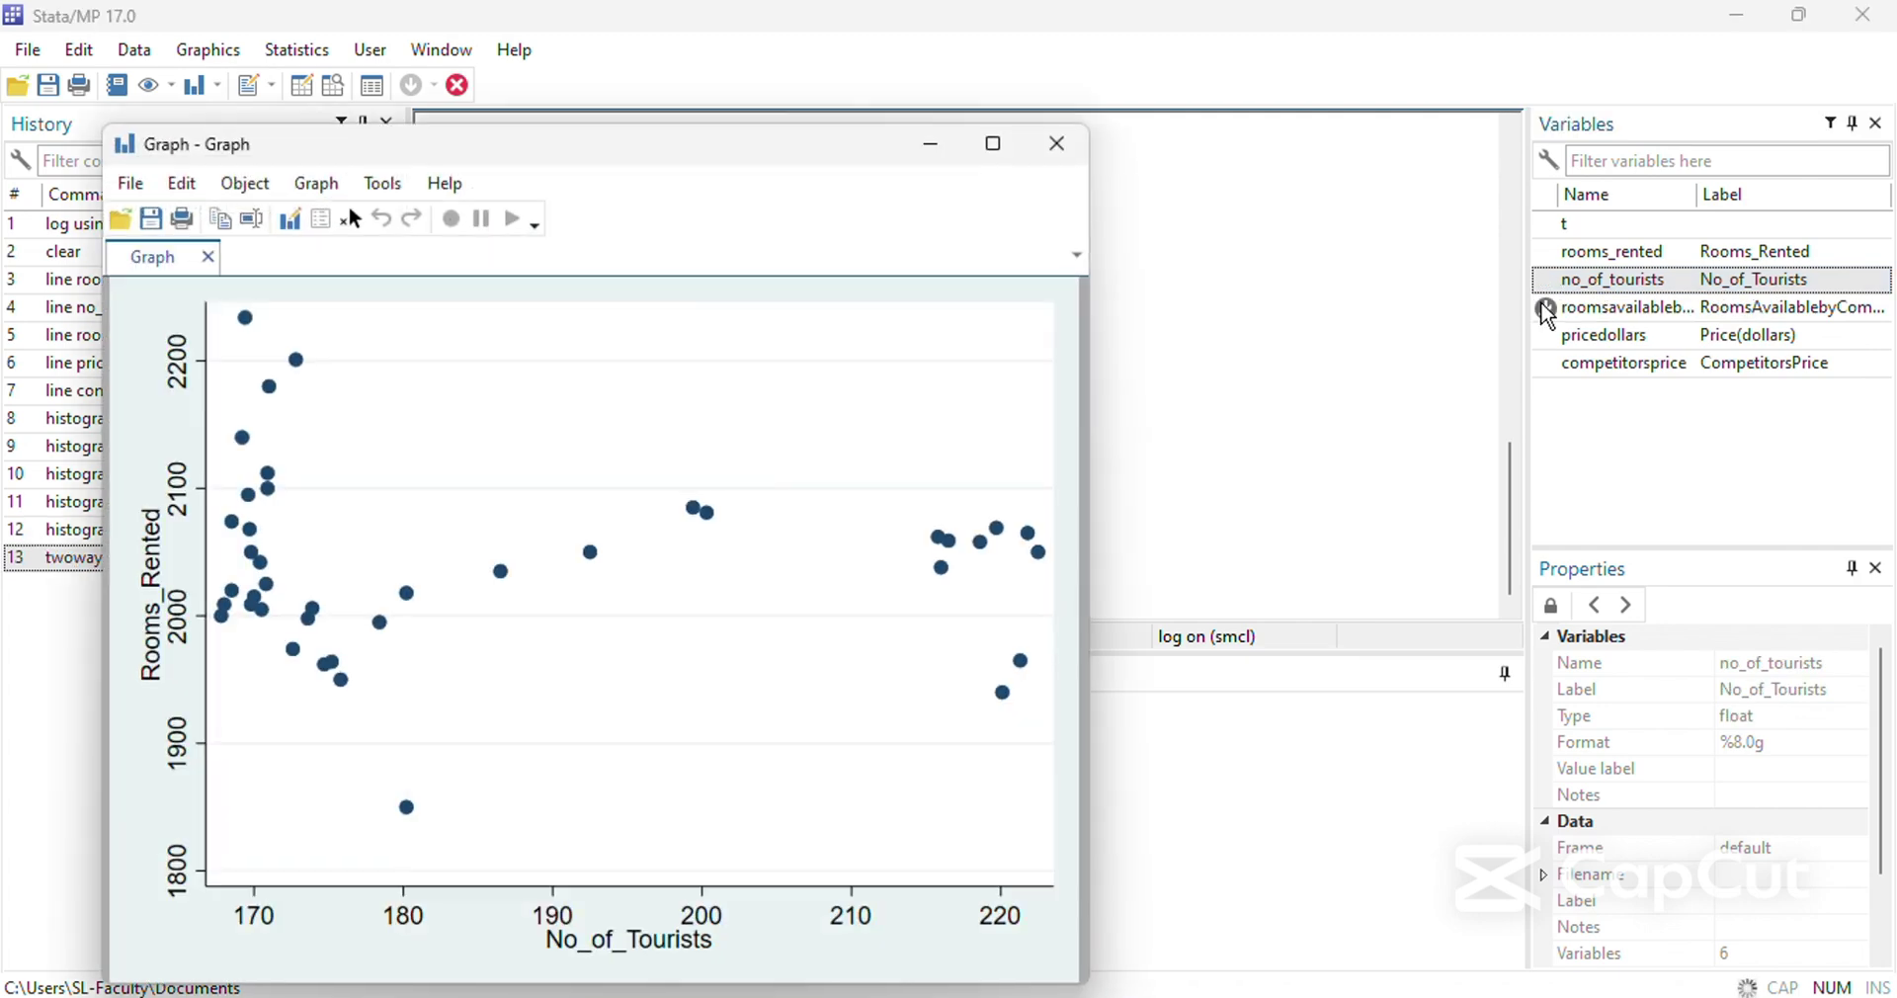
{"action": "left_click", "coordinate": [1055, 144]}
Reuse the twoway scatter command with roomsavailablebycompetitors in place of no_of_tourists, run it and close the resulting graph.
{"action": "left_click", "coordinate": [352, 559]}
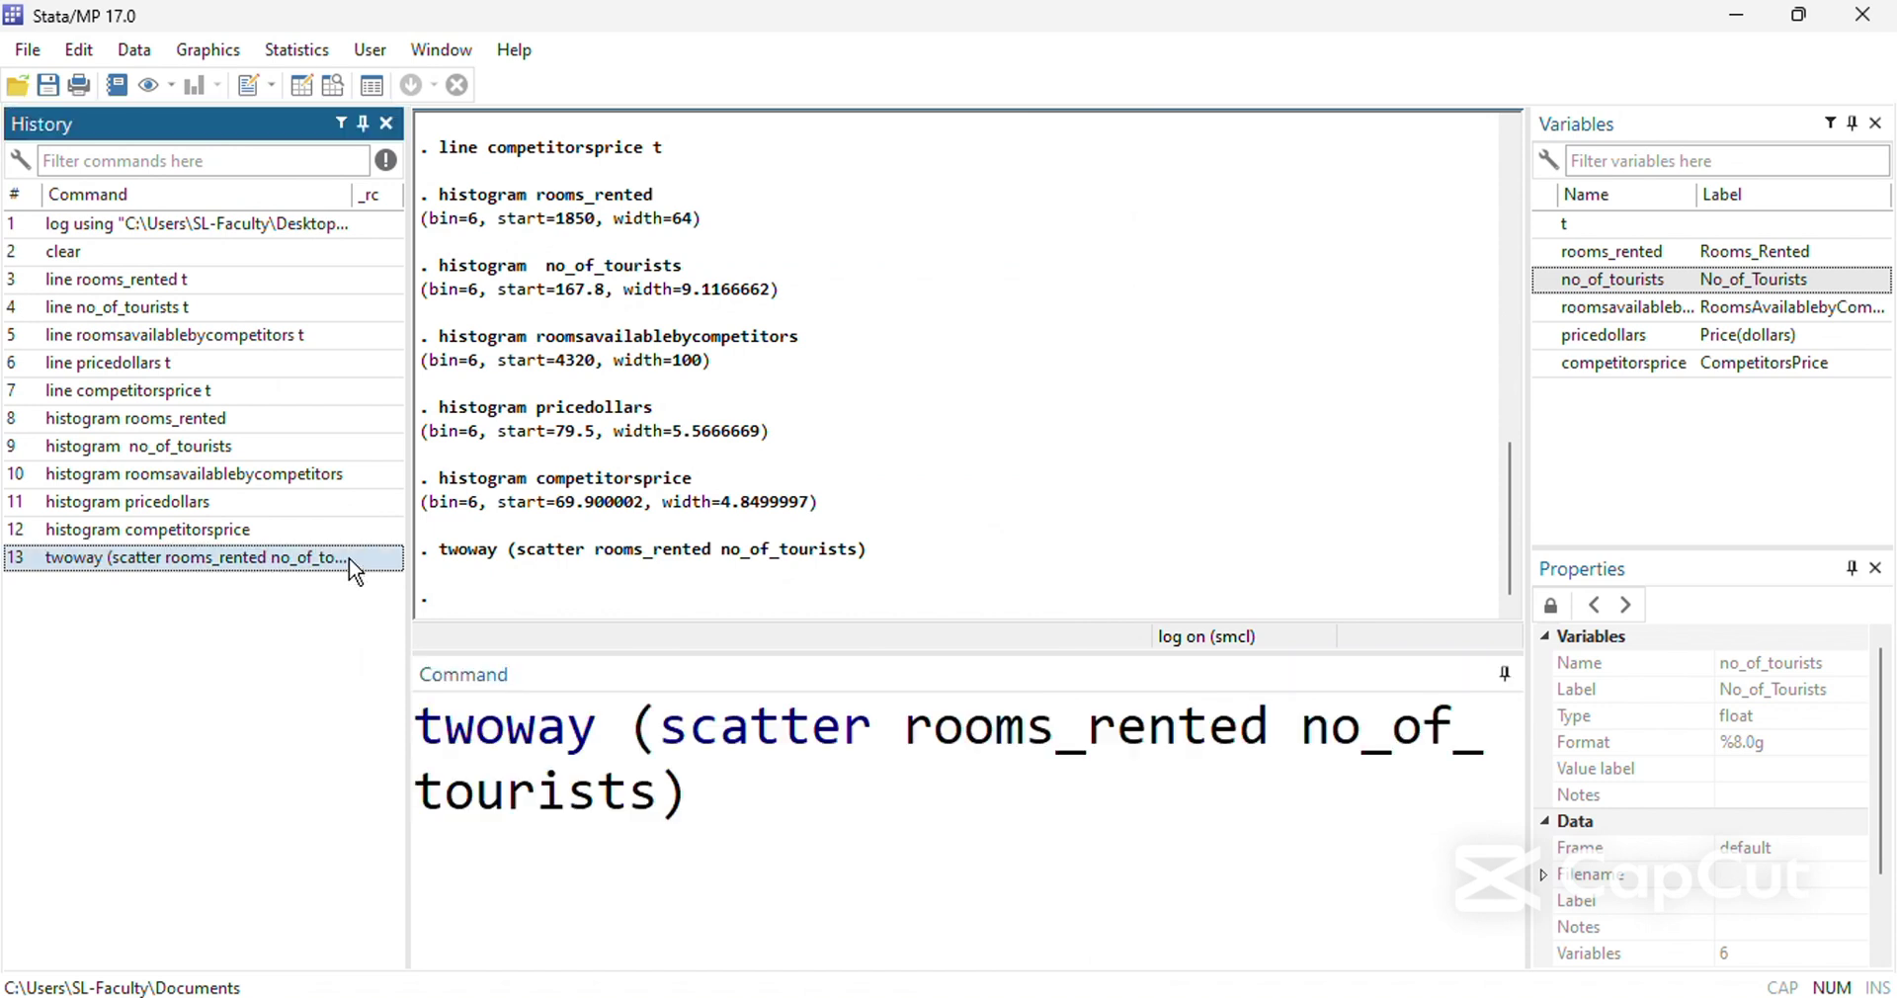
{"action": "double_click", "coordinate": [1368, 739]}
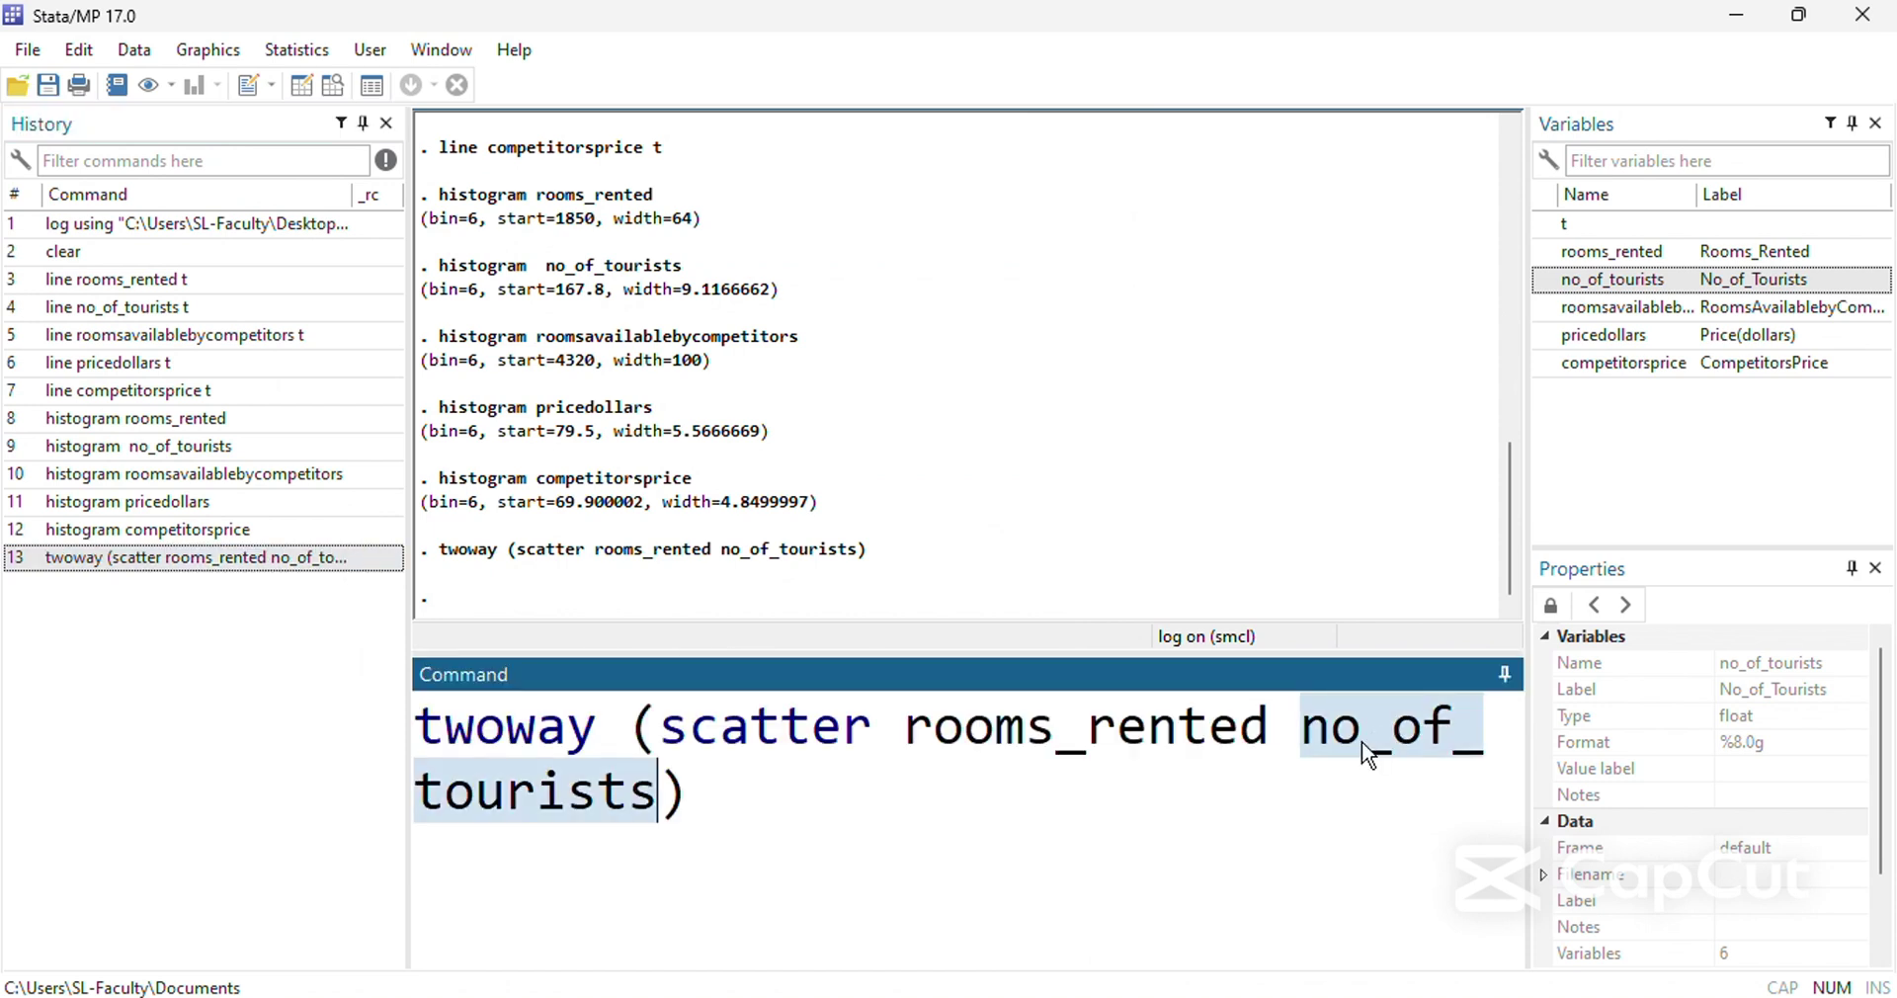
{"action": "double_click", "coordinate": [1599, 312]}
{"action": "key", "text": "Return"}
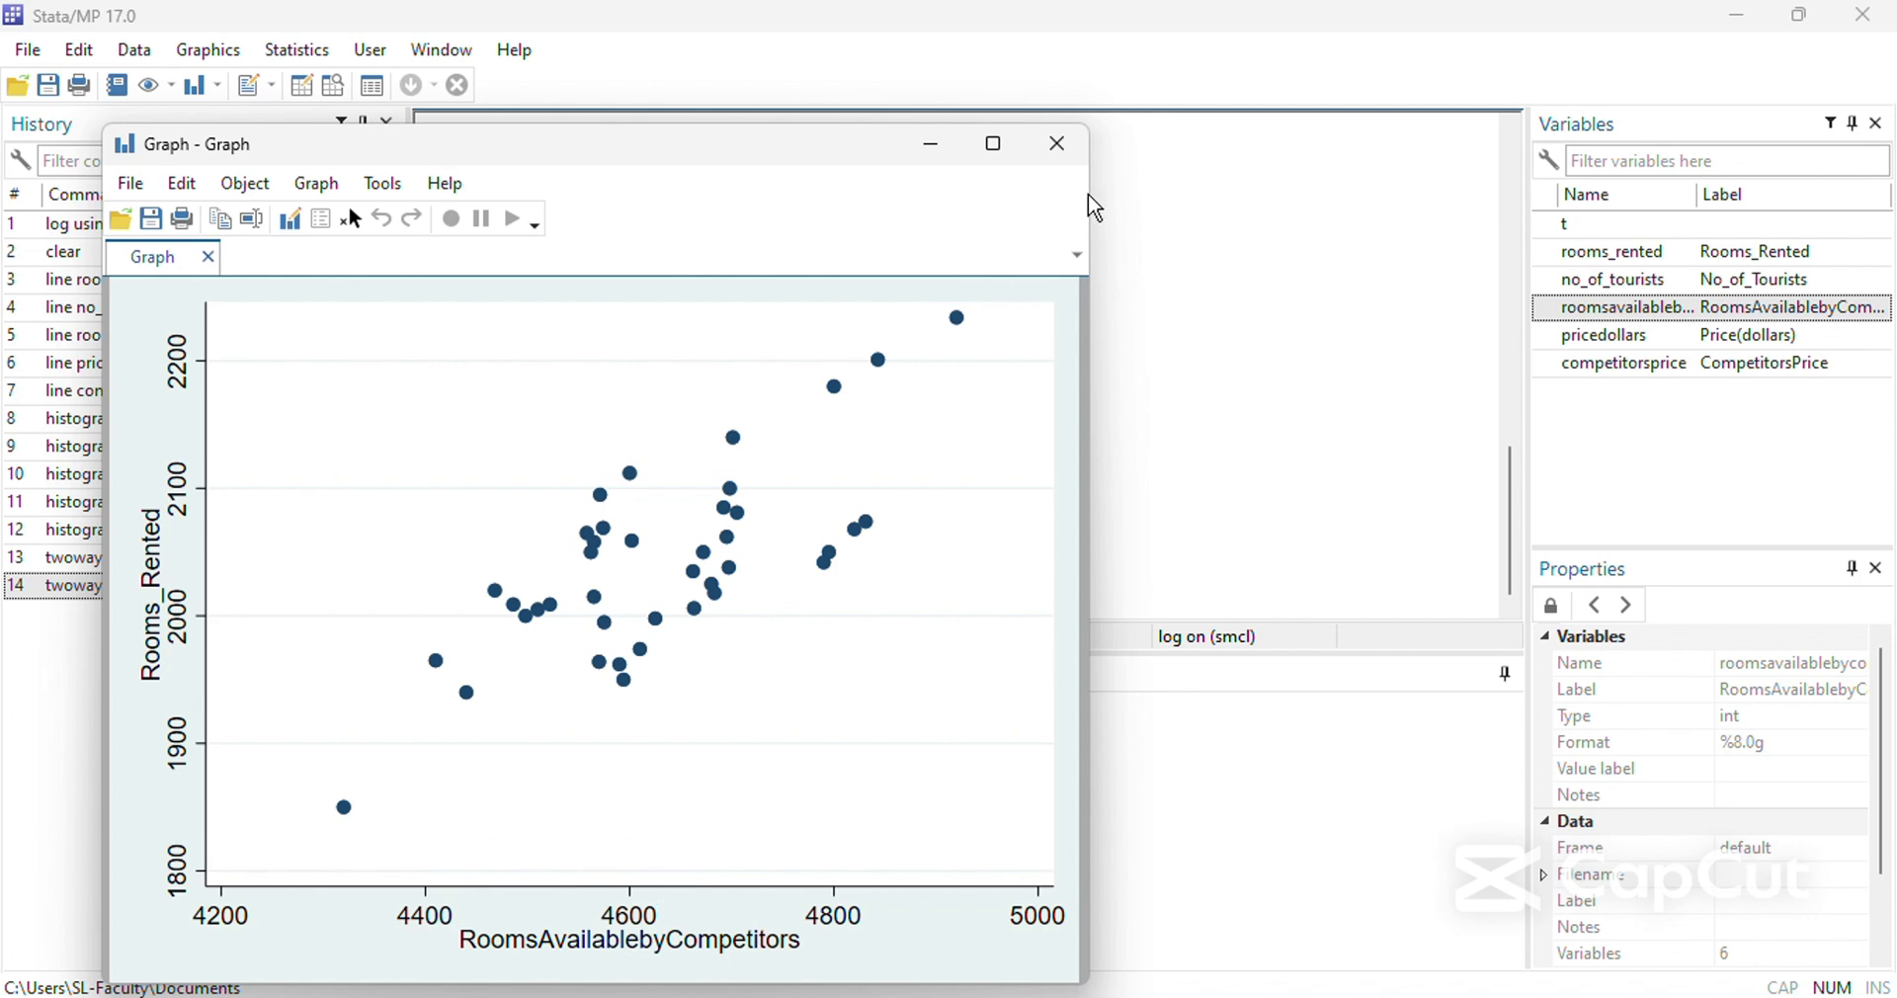
{"action": "left_click", "coordinate": [1055, 148]}
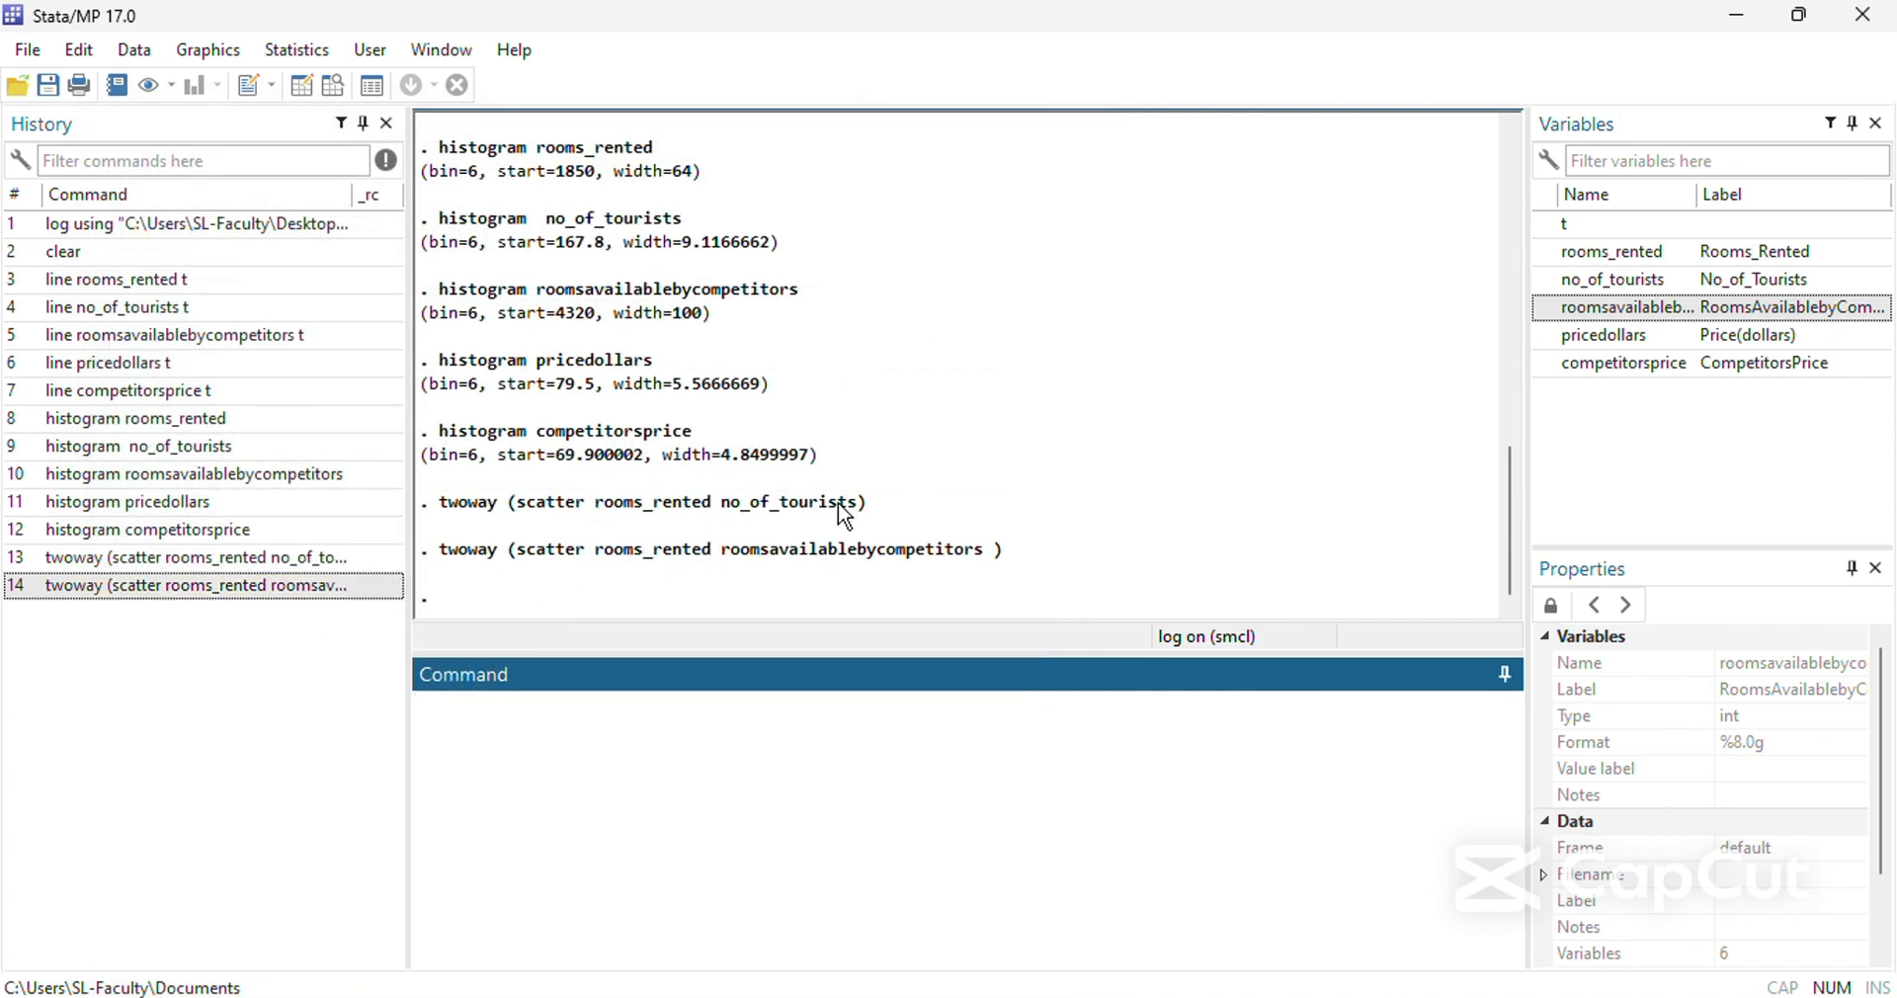
Reuse the twoway scatter command with pricedollars in place of roomsavailablebycompetitors, run it and close the resulting graph.
{"action": "left_click", "coordinate": [374, 587]}
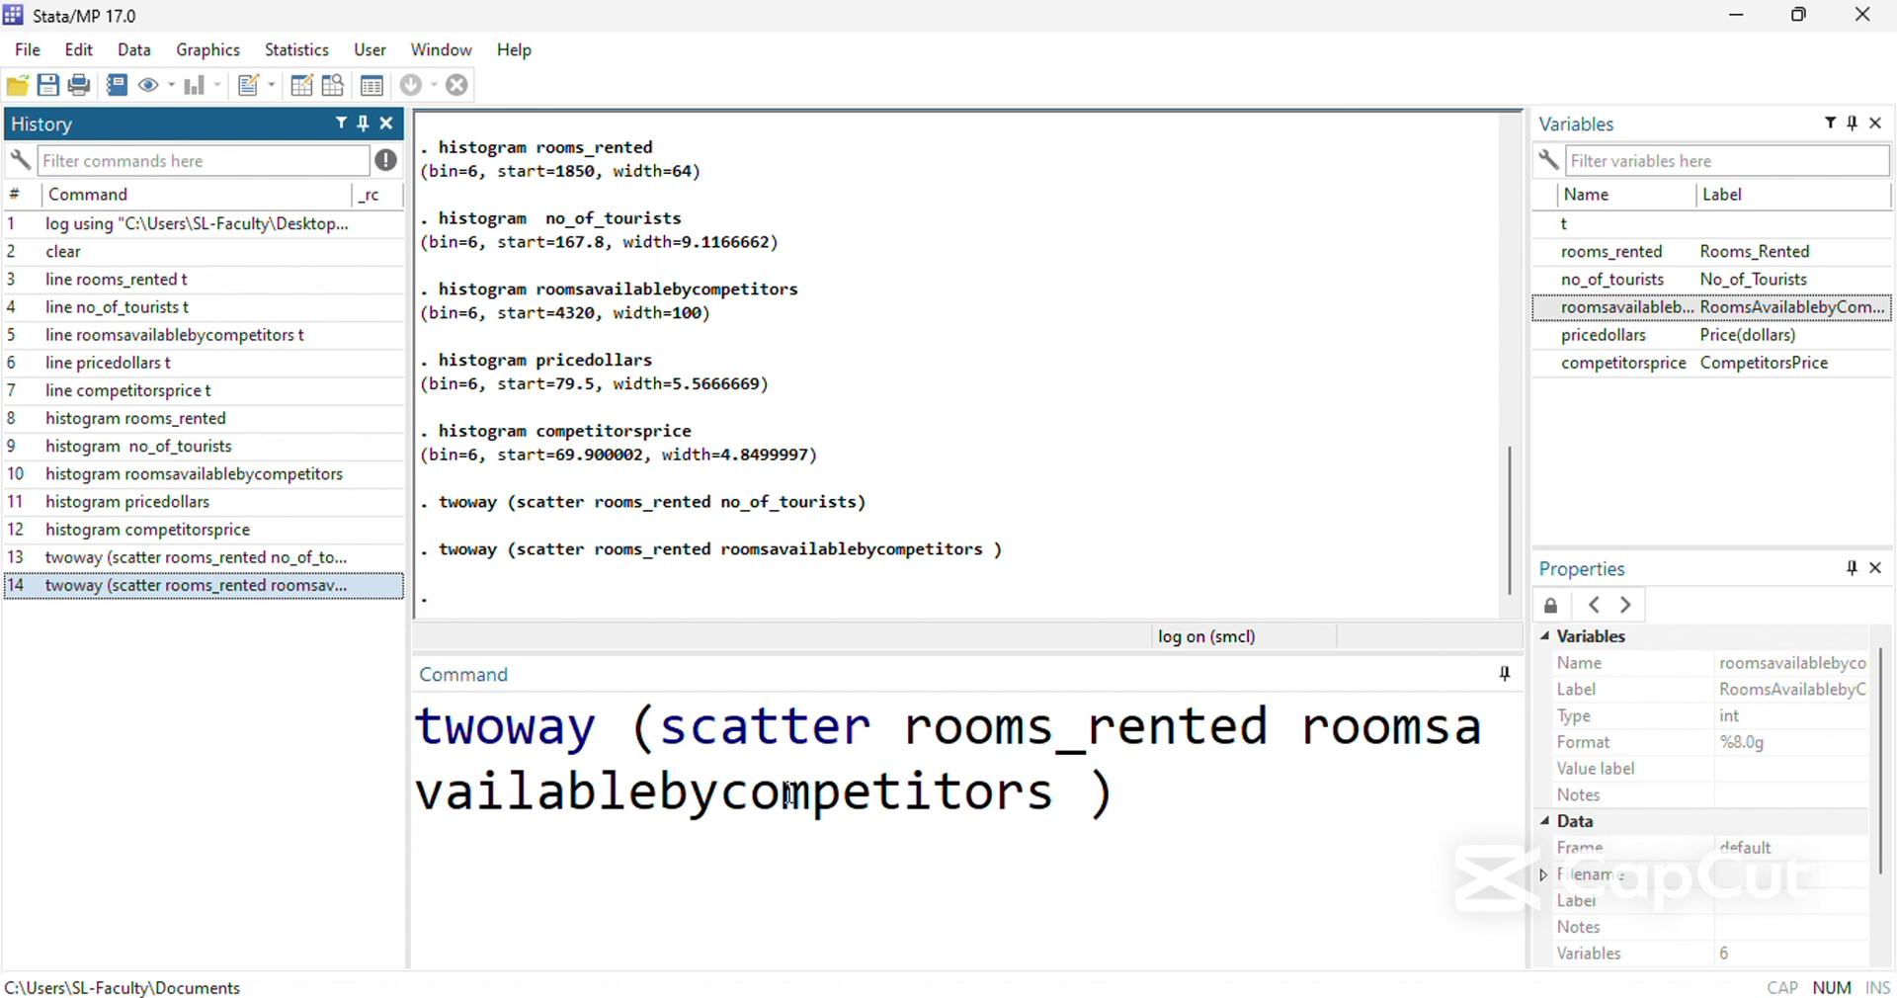
{"action": "double_click", "coordinate": [964, 810]}
{"action": "key", "text": "BackSpace"}
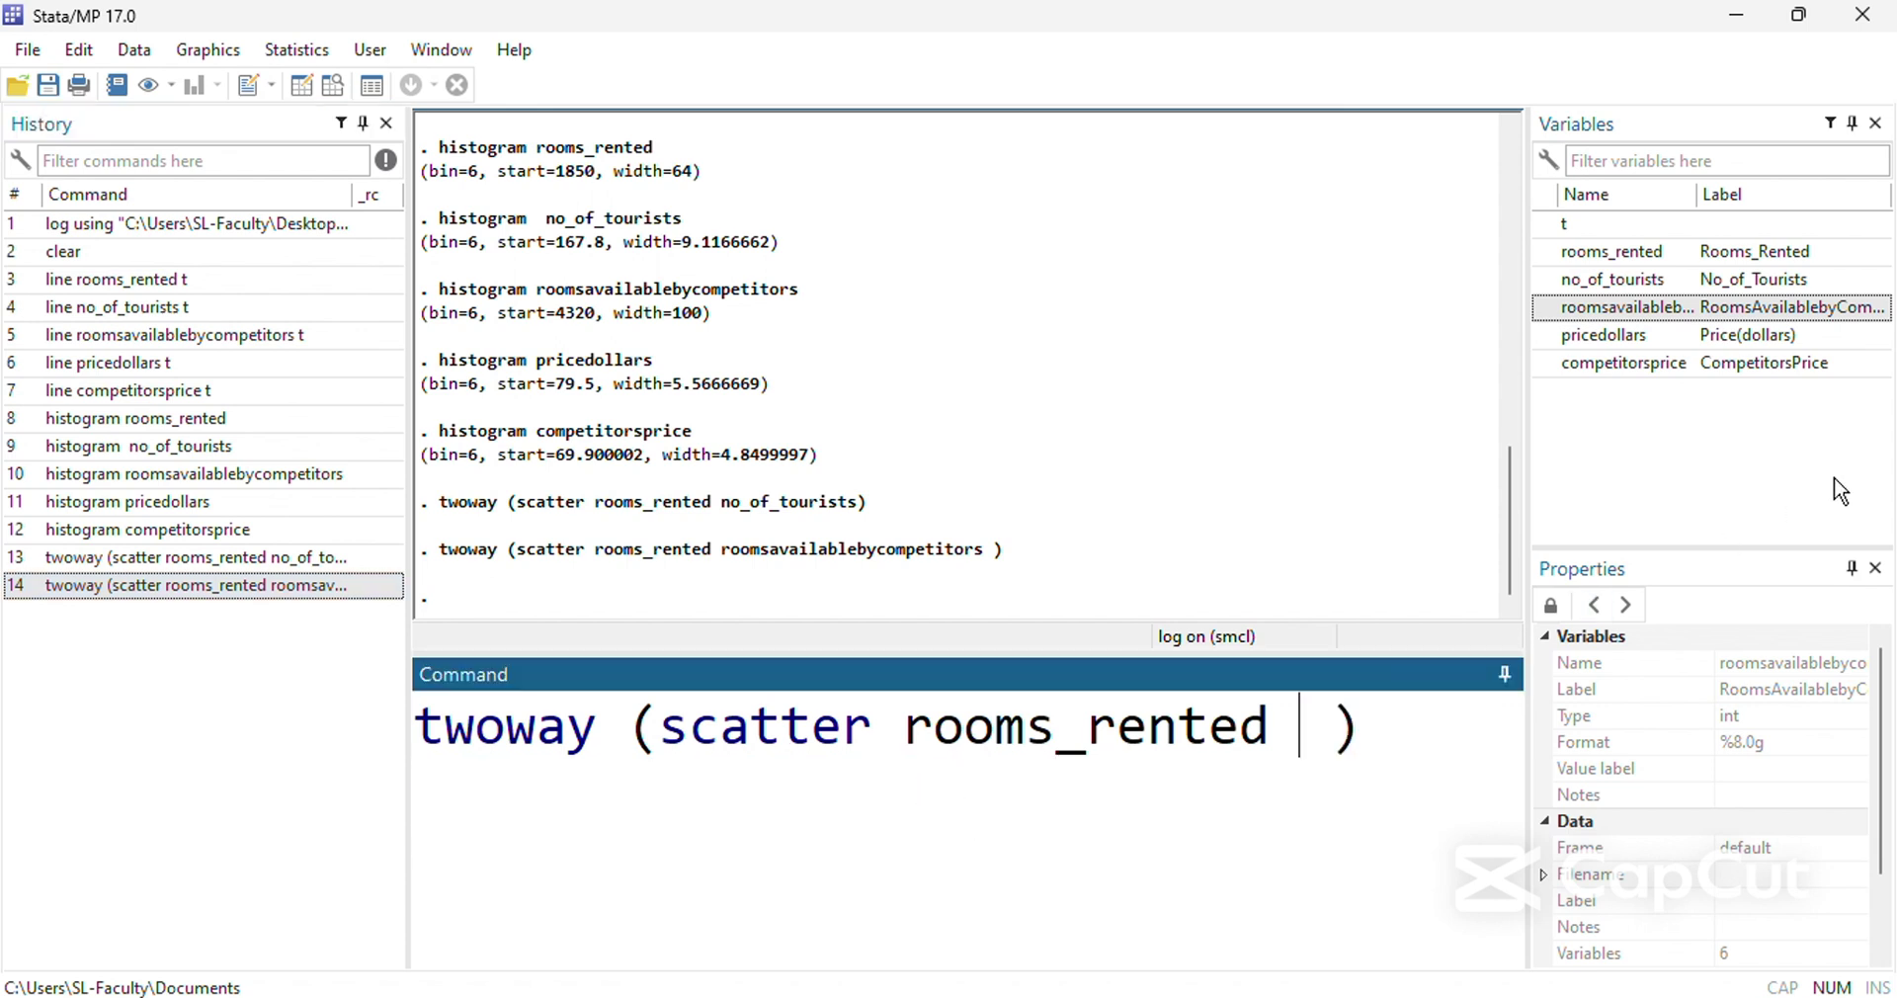
{"action": "mouse_move", "coordinate": [1685, 376]}
{"action": "left_click", "coordinate": [1605, 336]}
{"action": "double_click", "coordinate": [1605, 336]}
{"action": "key", "text": "Return"}
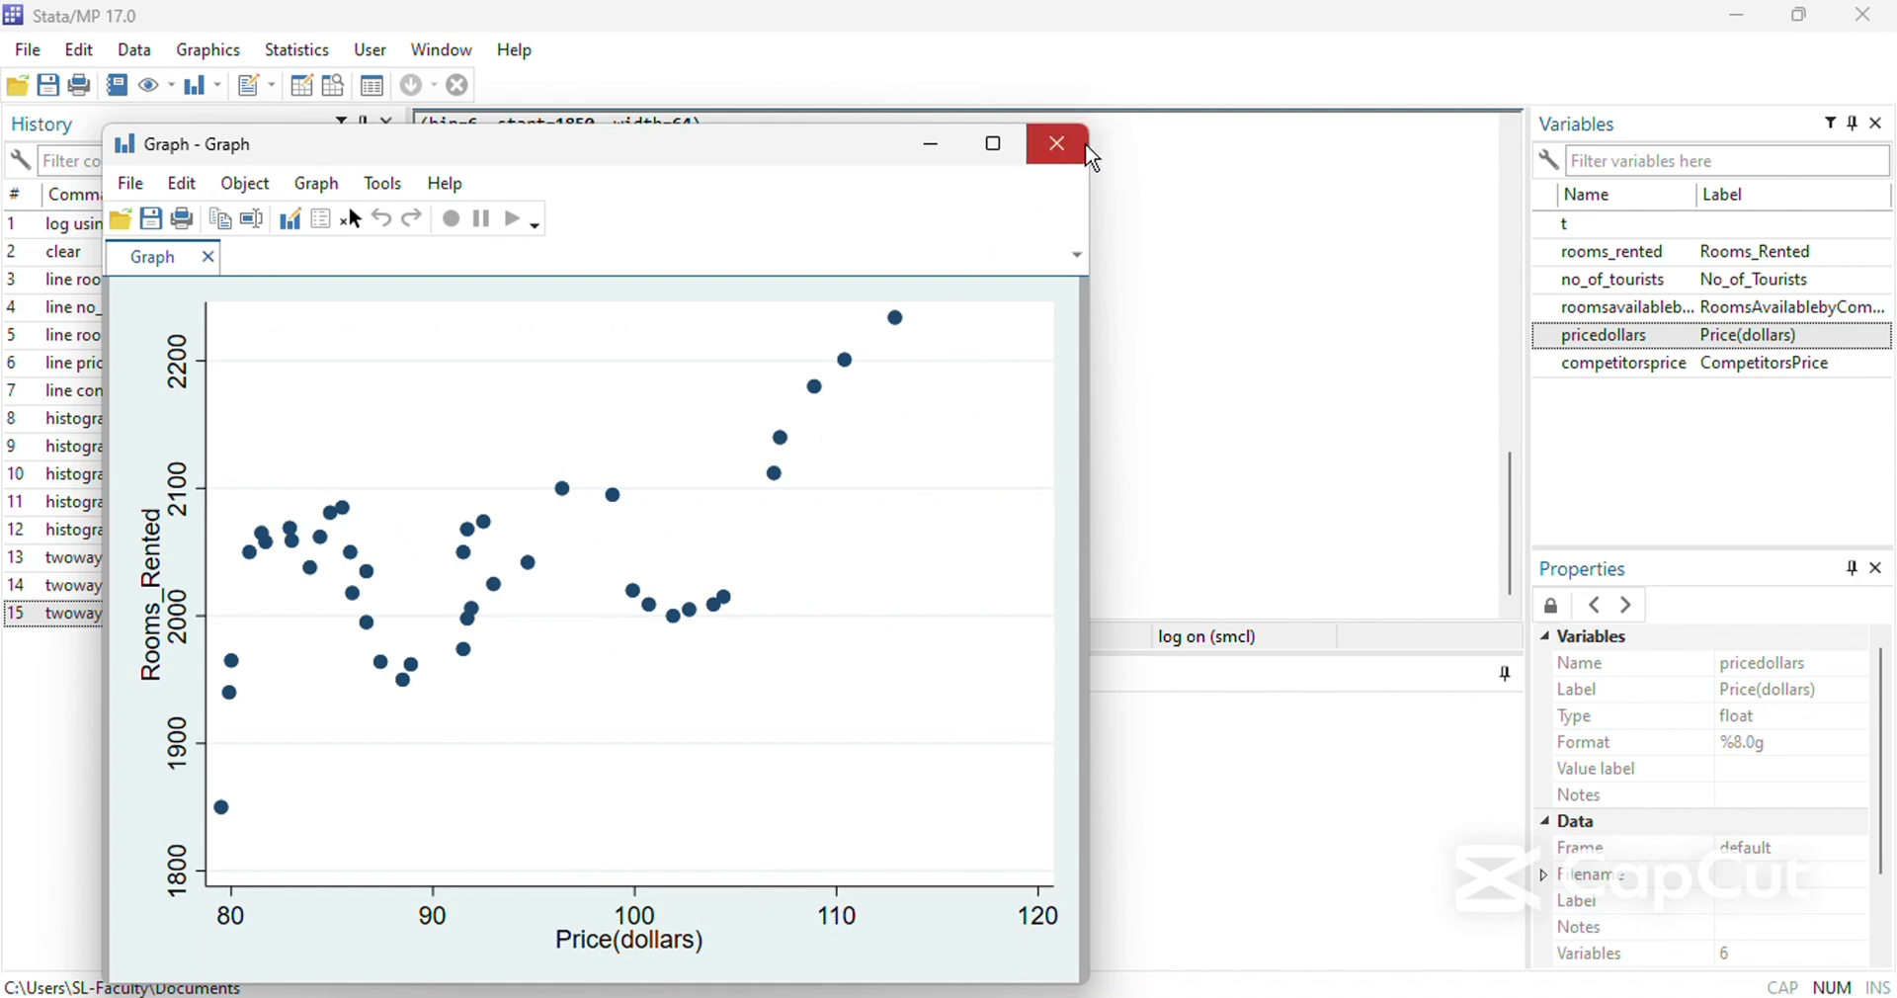
{"action": "left_click", "coordinate": [1057, 145]}
Reuse the twoway scatter command with competitorsprice in place of pricedollars, run it and return to the results listing.
{"action": "left_click", "coordinate": [336, 615]}
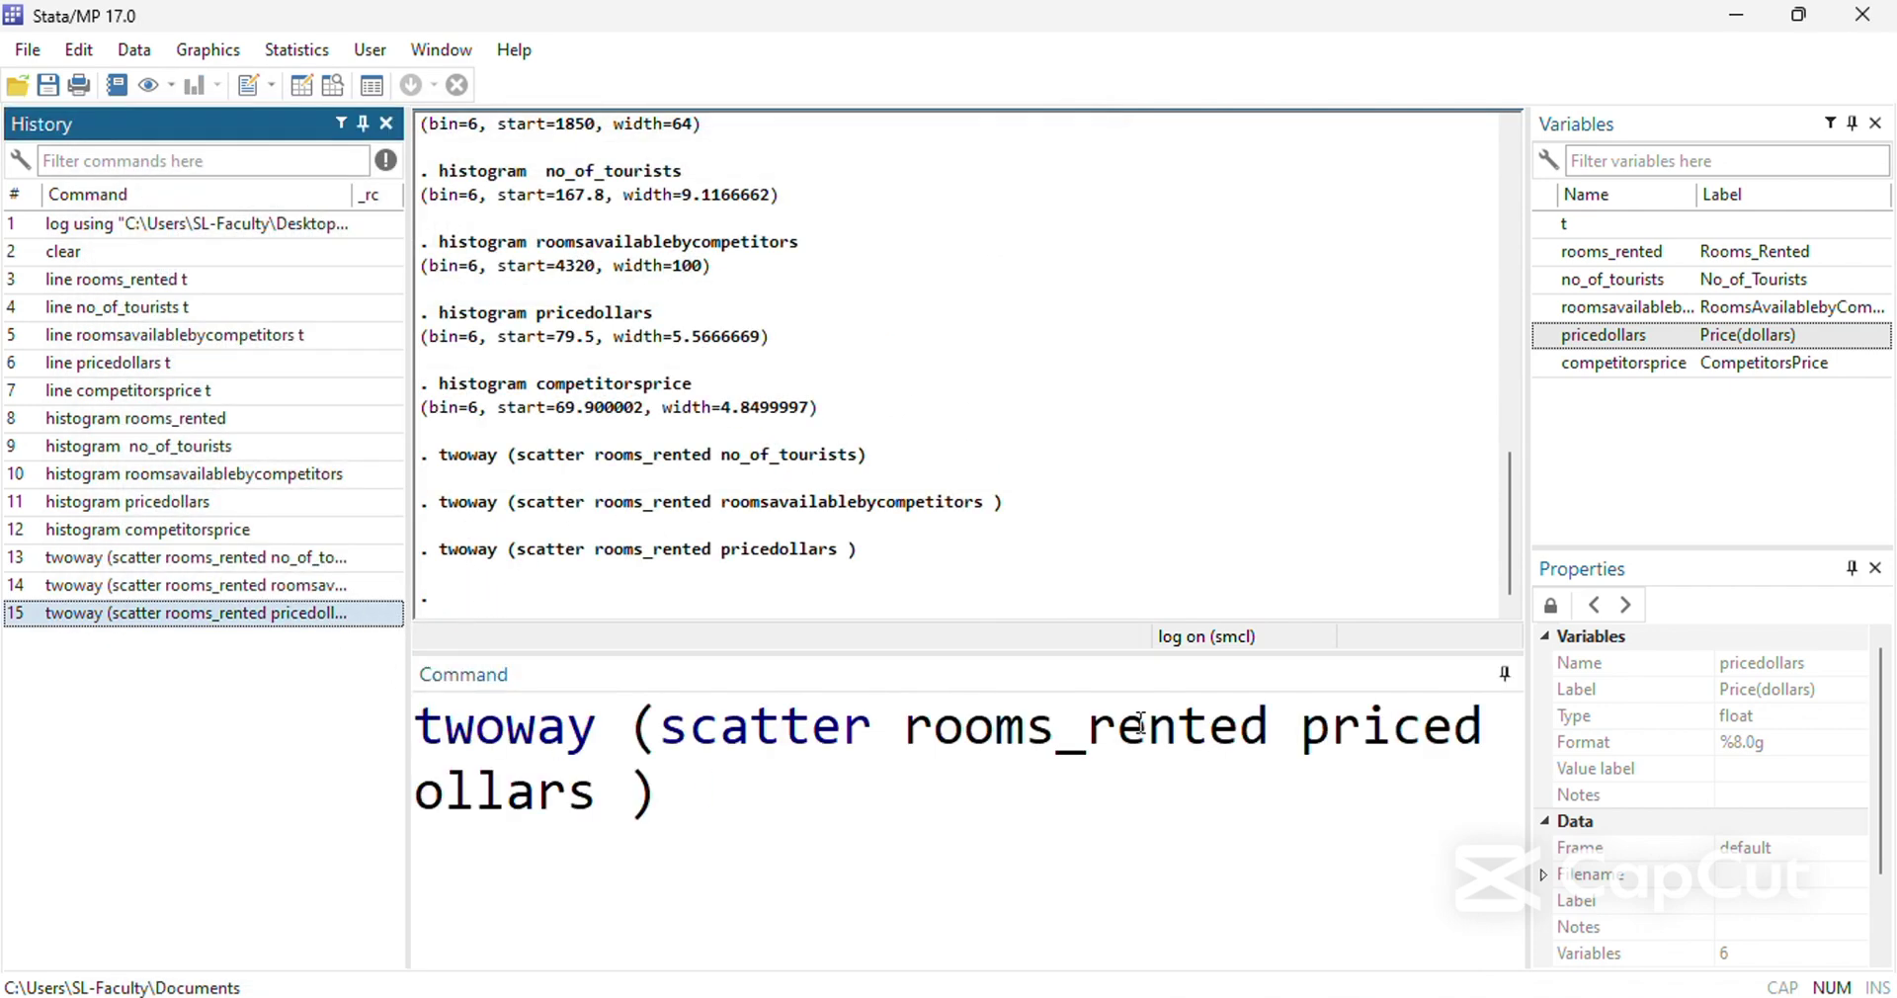
{"action": "double_click", "coordinate": [1360, 731]}
{"action": "double_click", "coordinate": [1603, 365]}
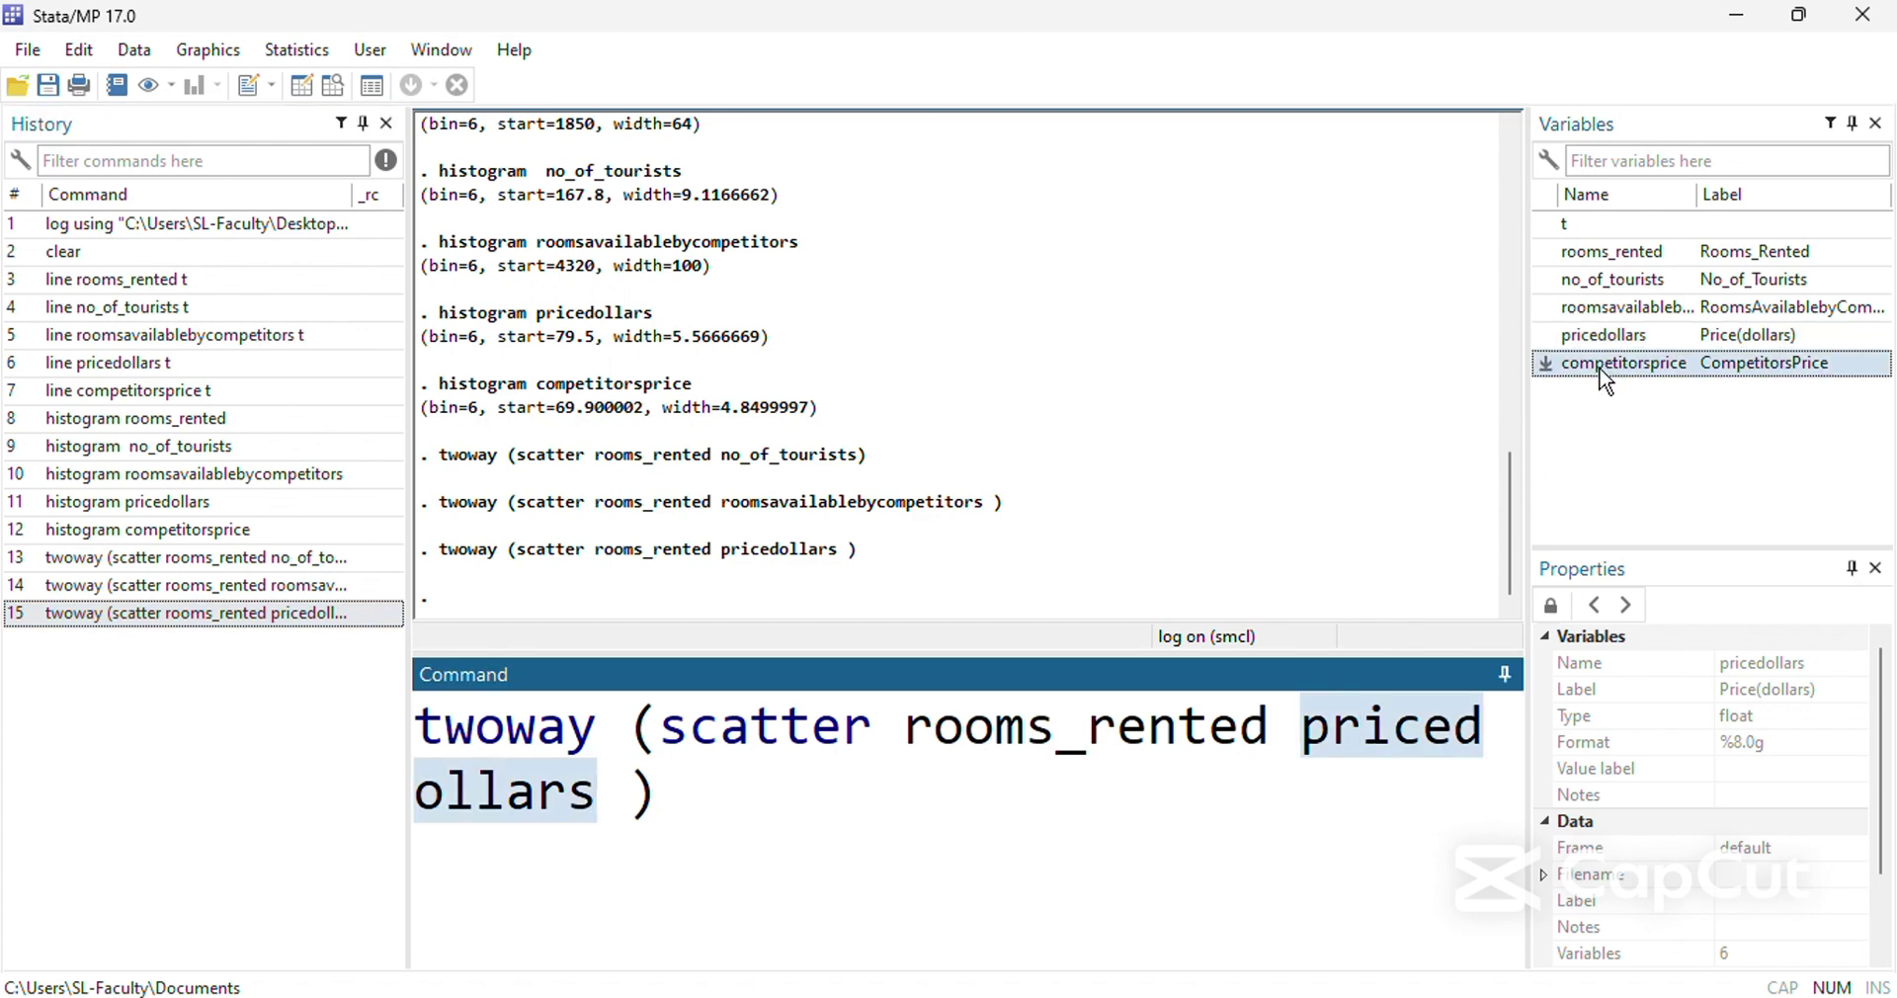
{"action": "key", "text": "Return"}
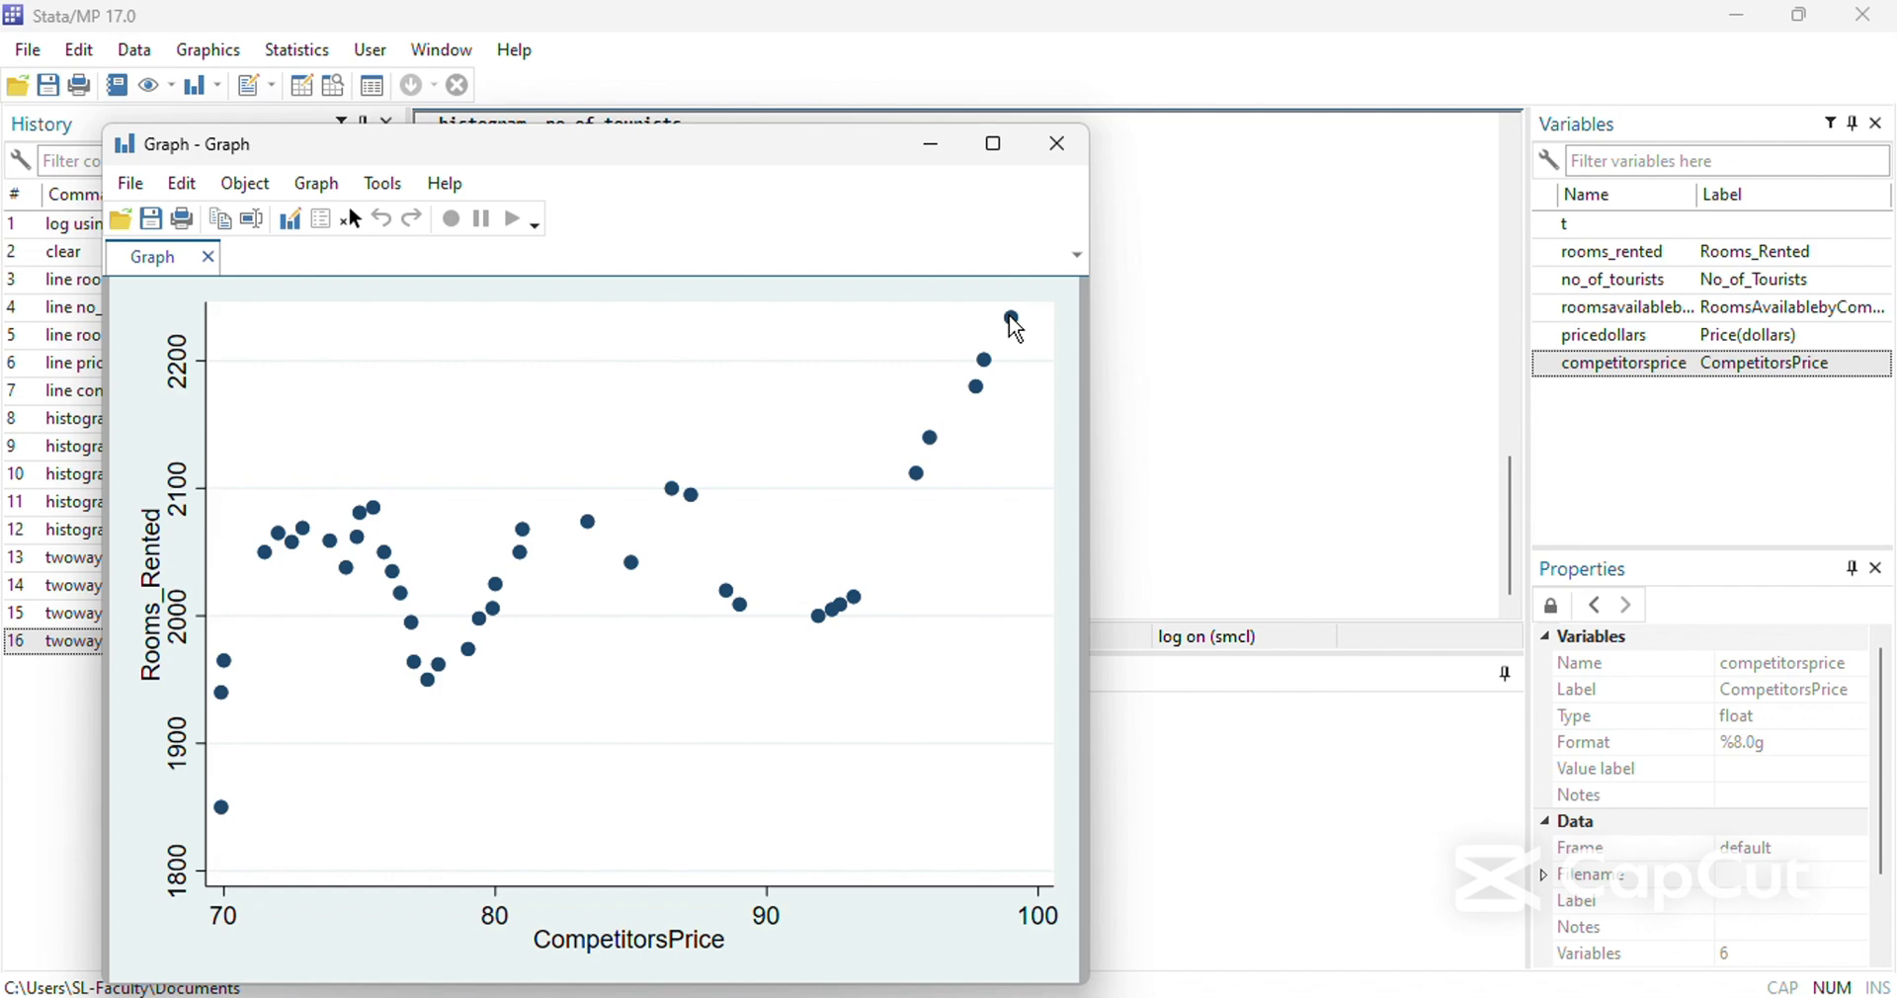
{"action": "left_click", "coordinate": [1190, 440]}
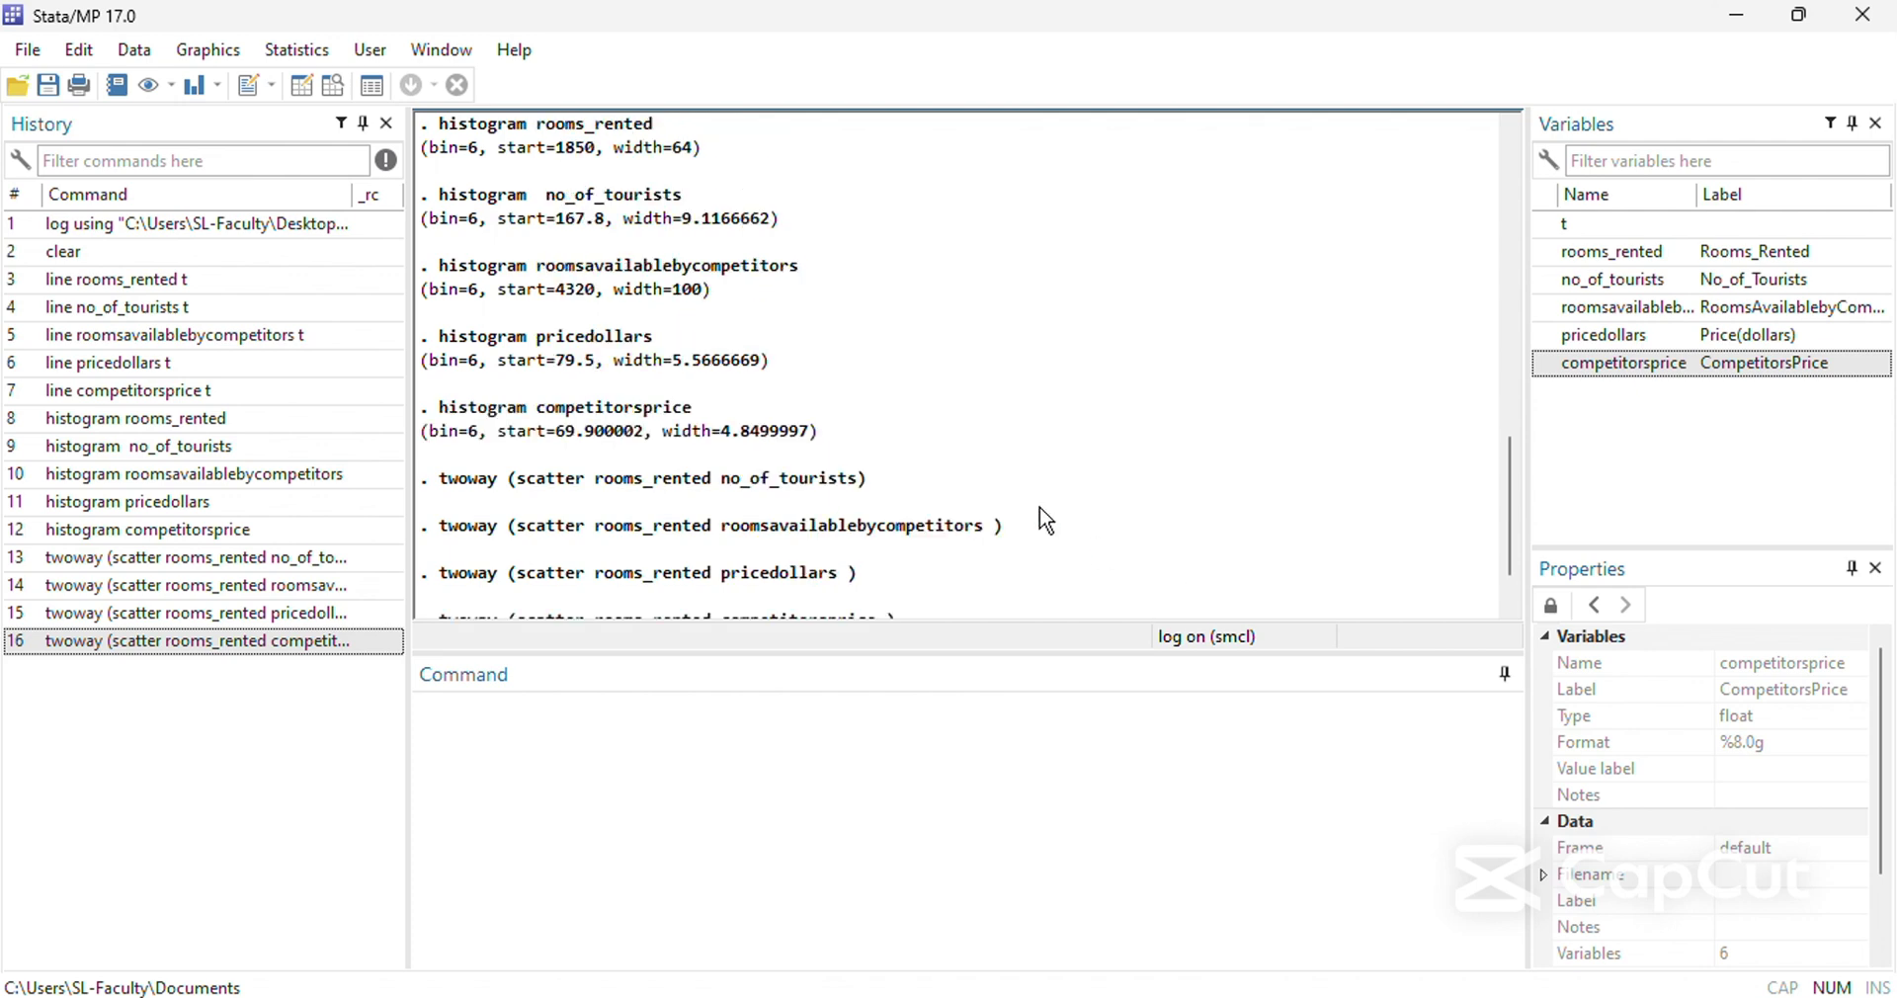
{"action": "scroll", "coordinate": [1048, 521], "scroll_direction": "up", "scroll_amount": 12}
{"action": "scroll", "coordinate": [1045, 511], "scroll_direction": "down", "scroll_amount": 13}
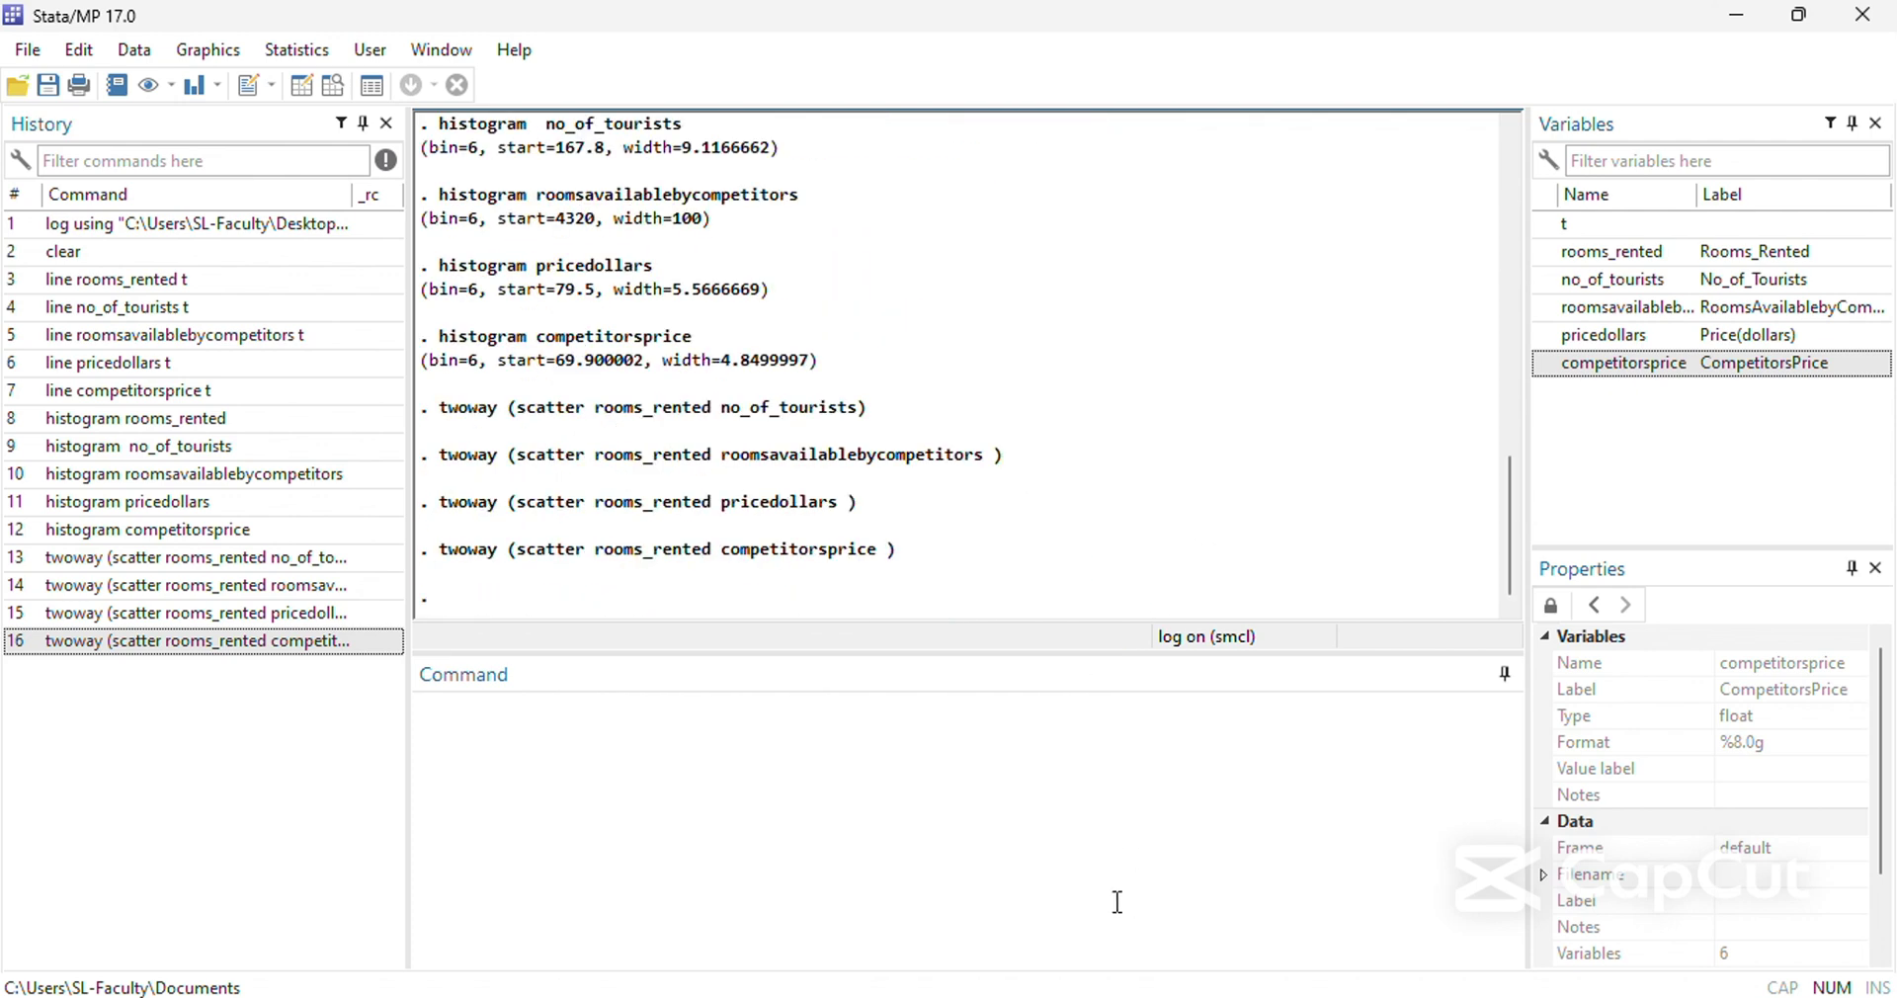
Switch to Document1 in Word and move the whole table of line charts down, leaving blank lines above it.
{"action": "left_click", "coordinate": [993, 933]}
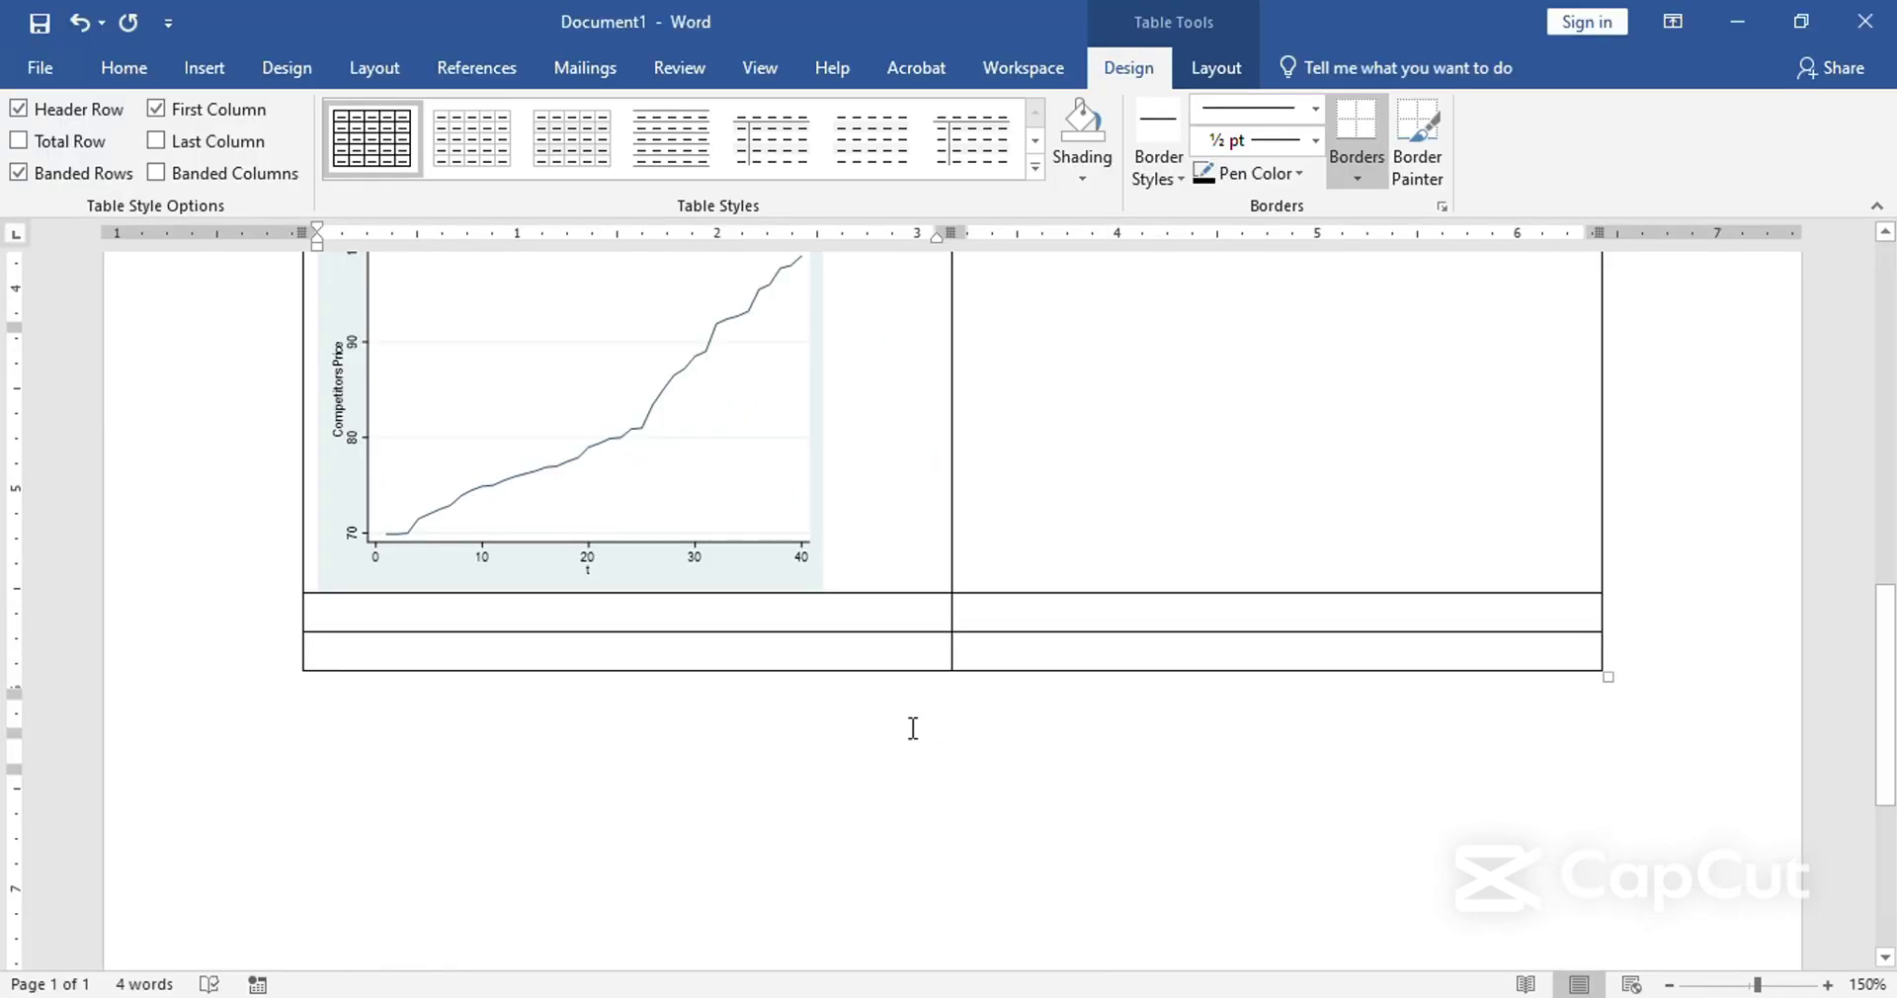
{"action": "scroll", "coordinate": [911, 726], "scroll_direction": "up", "scroll_amount": 6}
{"action": "scroll", "coordinate": [919, 736], "scroll_direction": "down", "scroll_amount": 4}
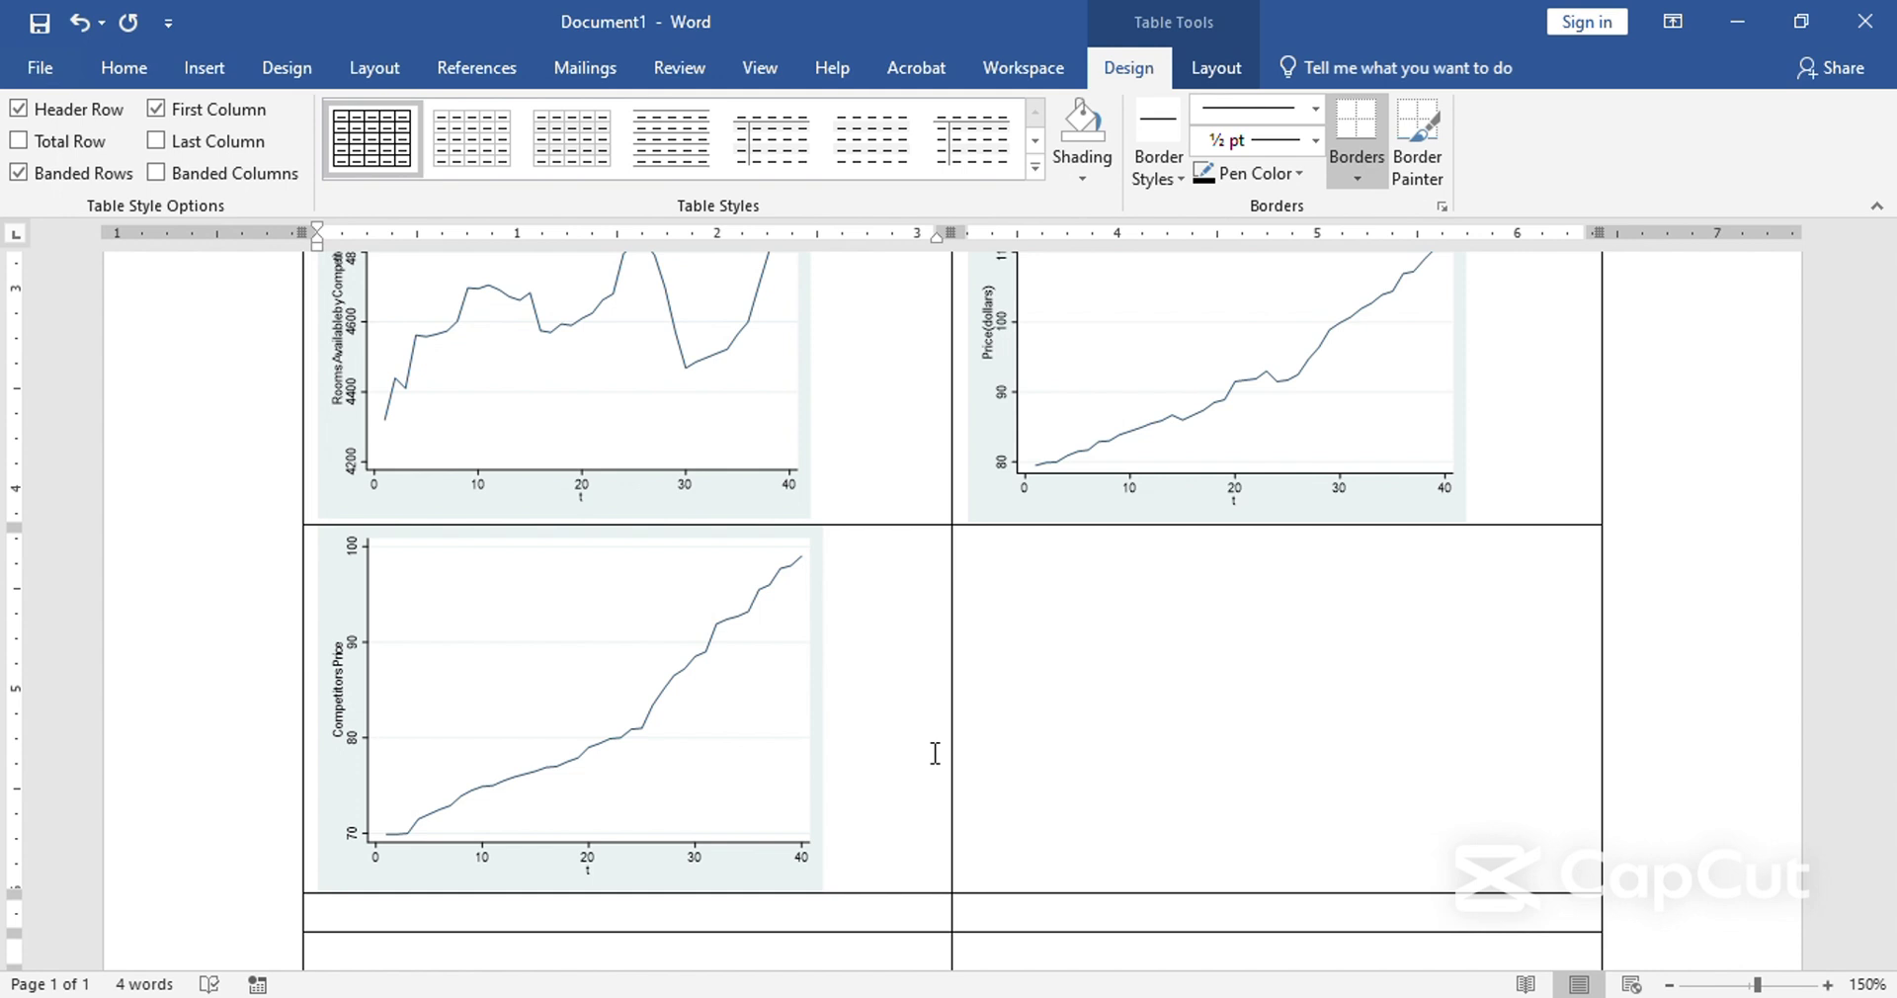
{"action": "scroll", "coordinate": [935, 753], "scroll_direction": "up", "scroll_amount": 10}
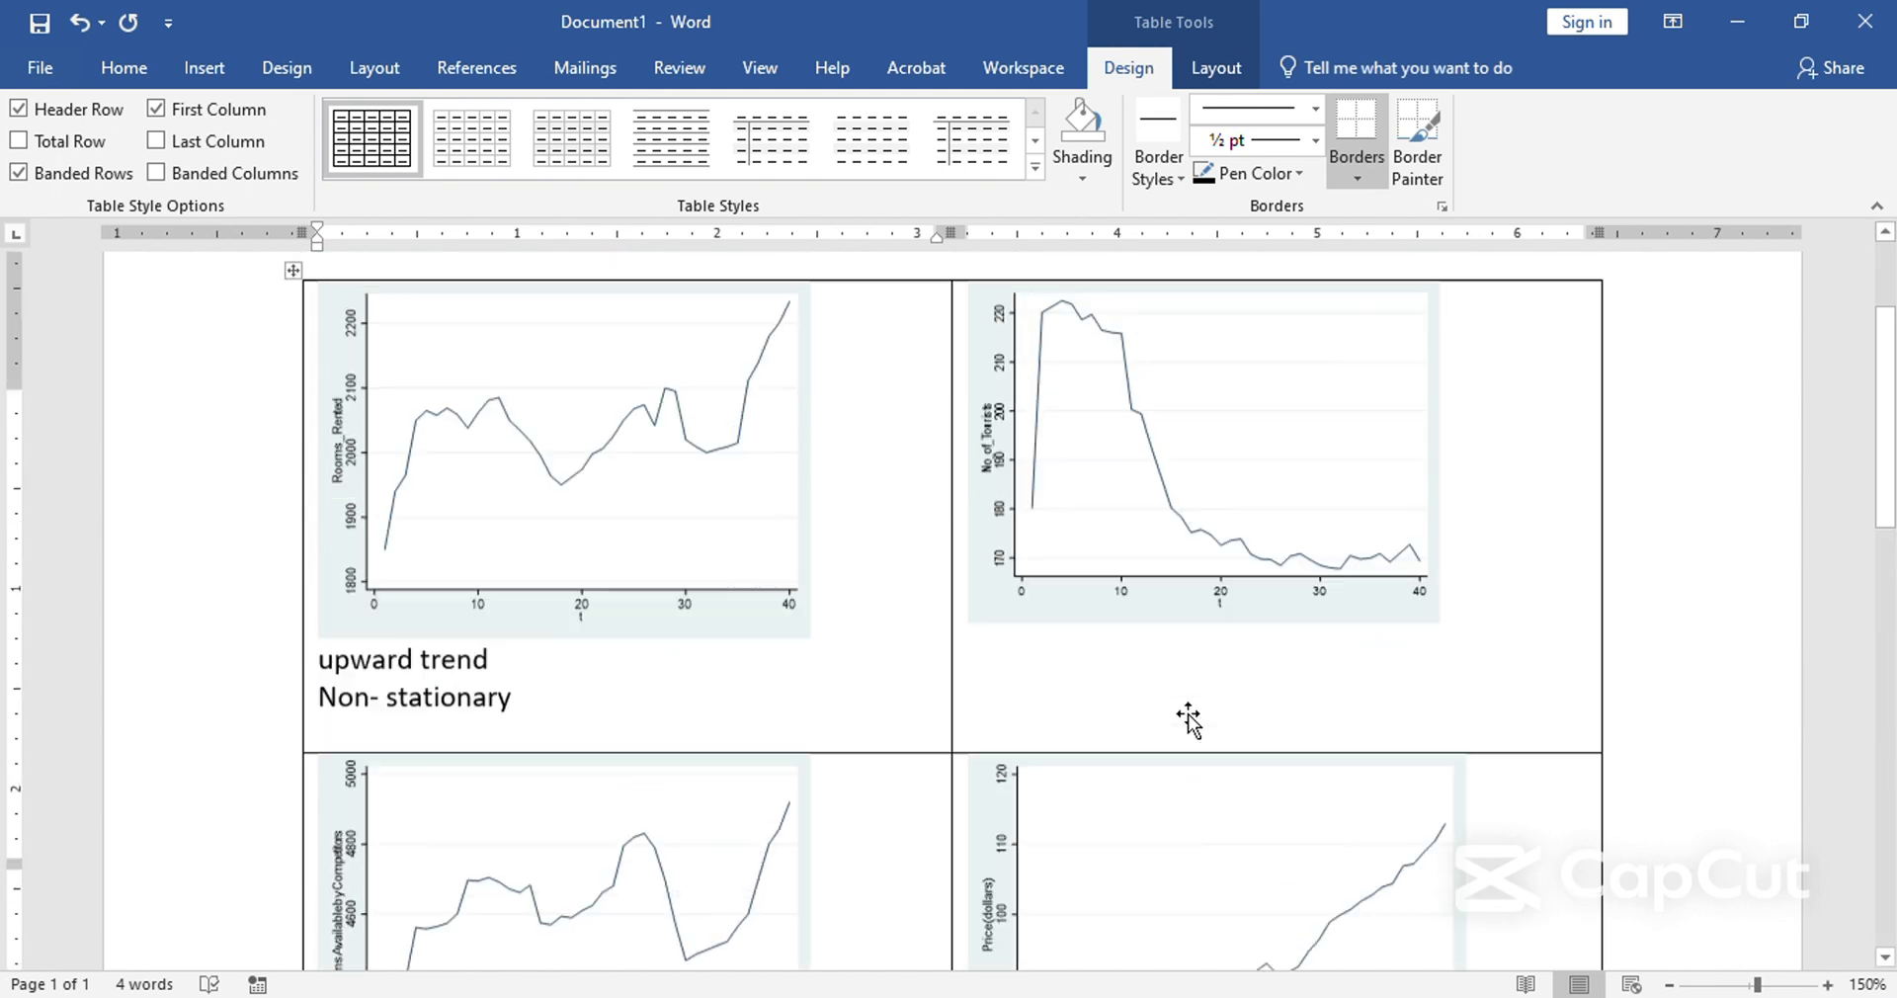
{"action": "left_click_drag", "start_coordinate": [619, 462], "coordinate": [476, 555]}
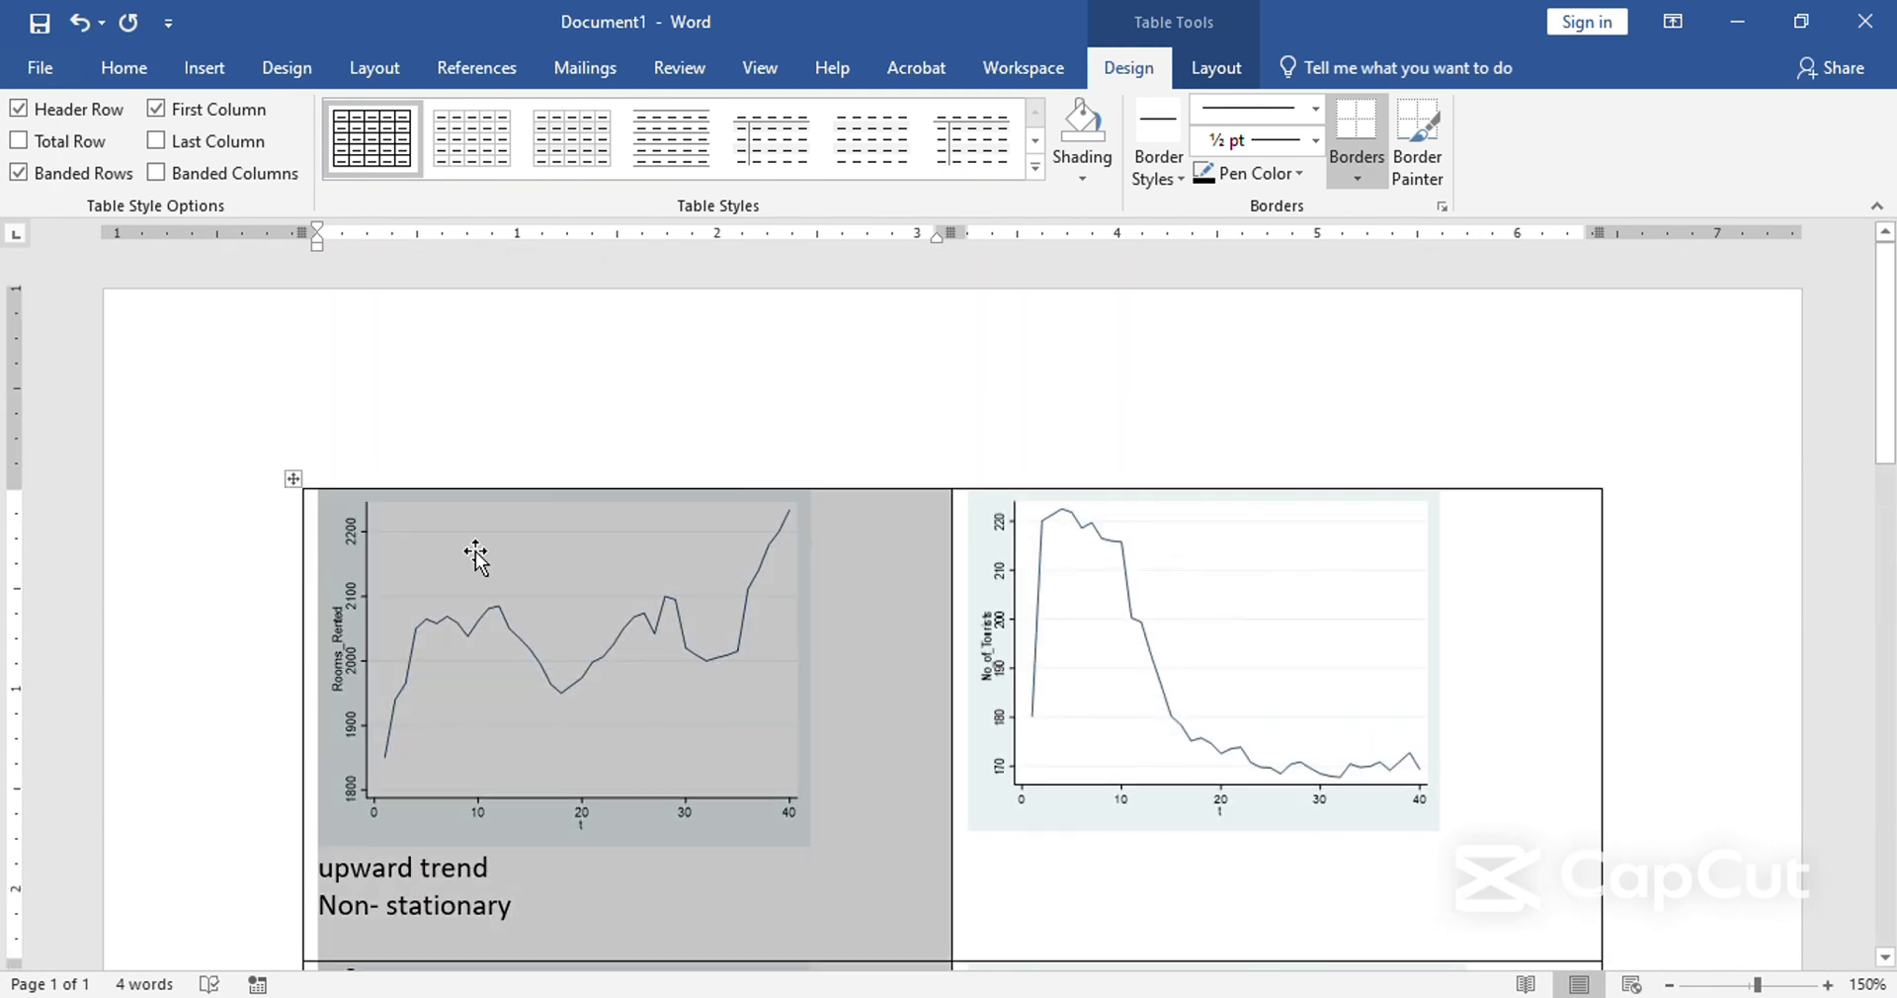
{"action": "left_click", "coordinate": [292, 479]}
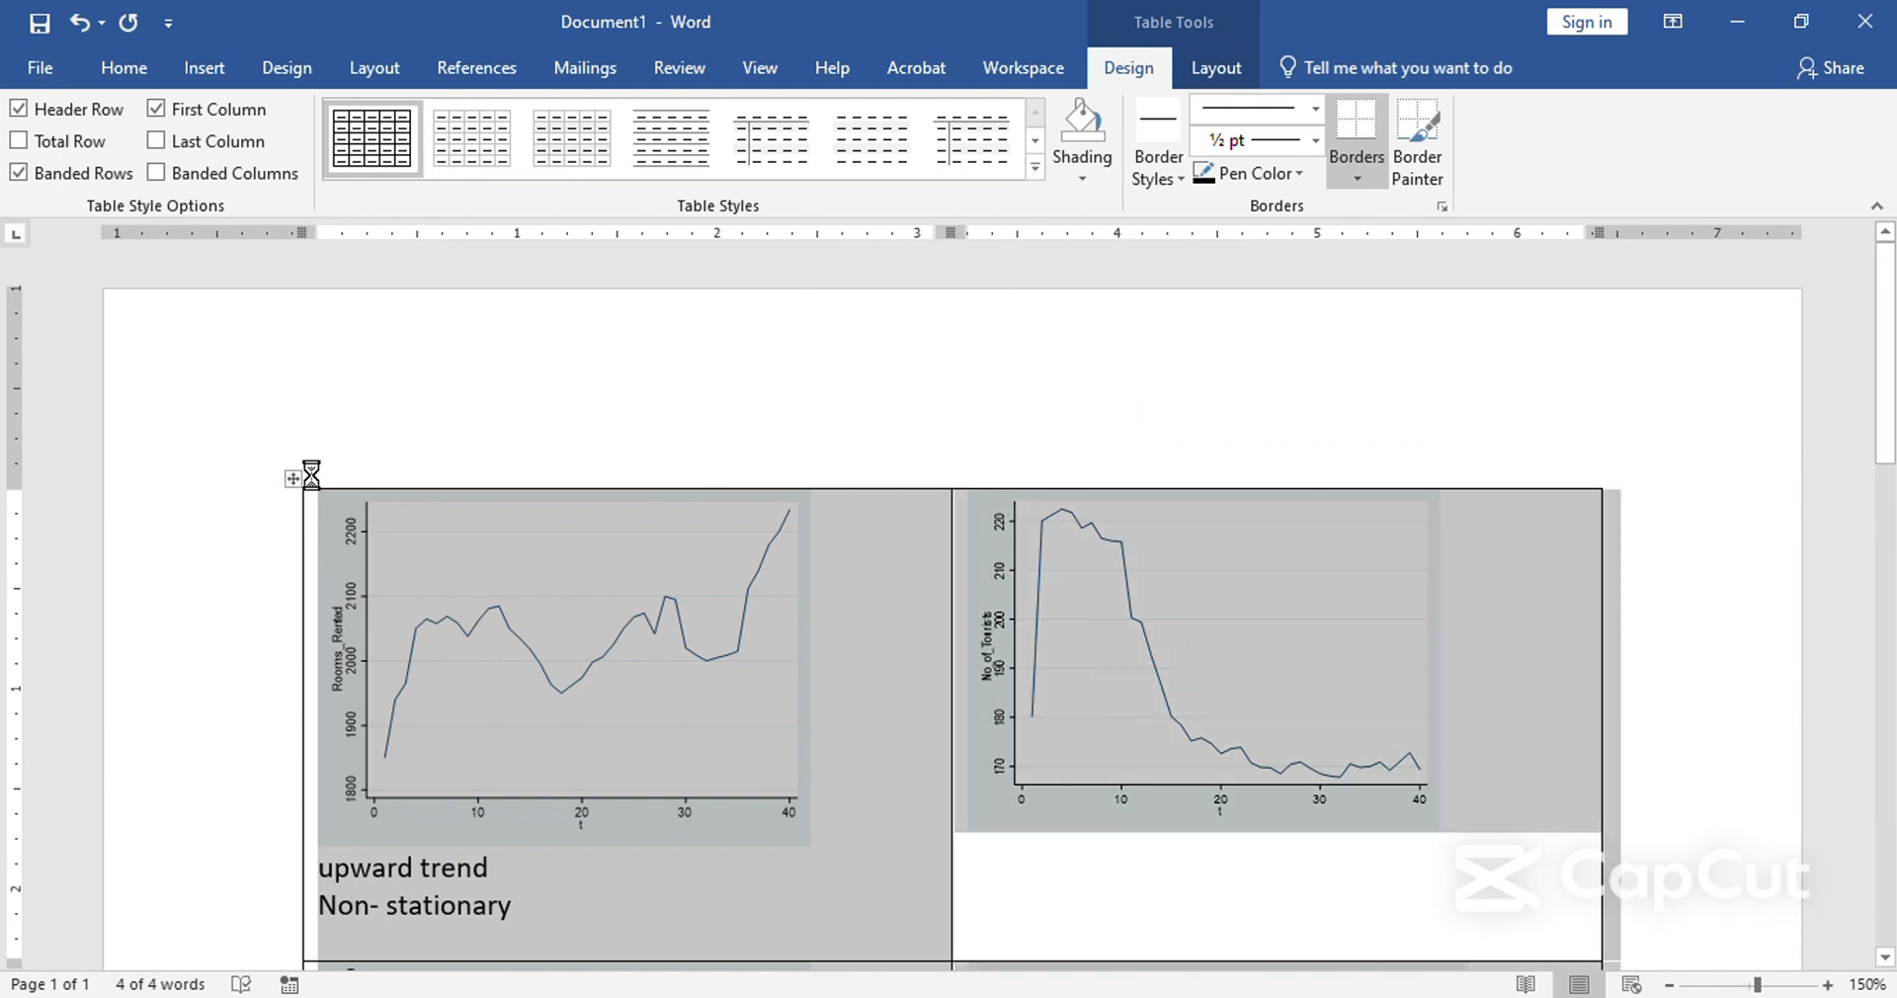
{"action": "key", "text": "BackSpace"}
{"action": "key", "text": "ctrl+z"}
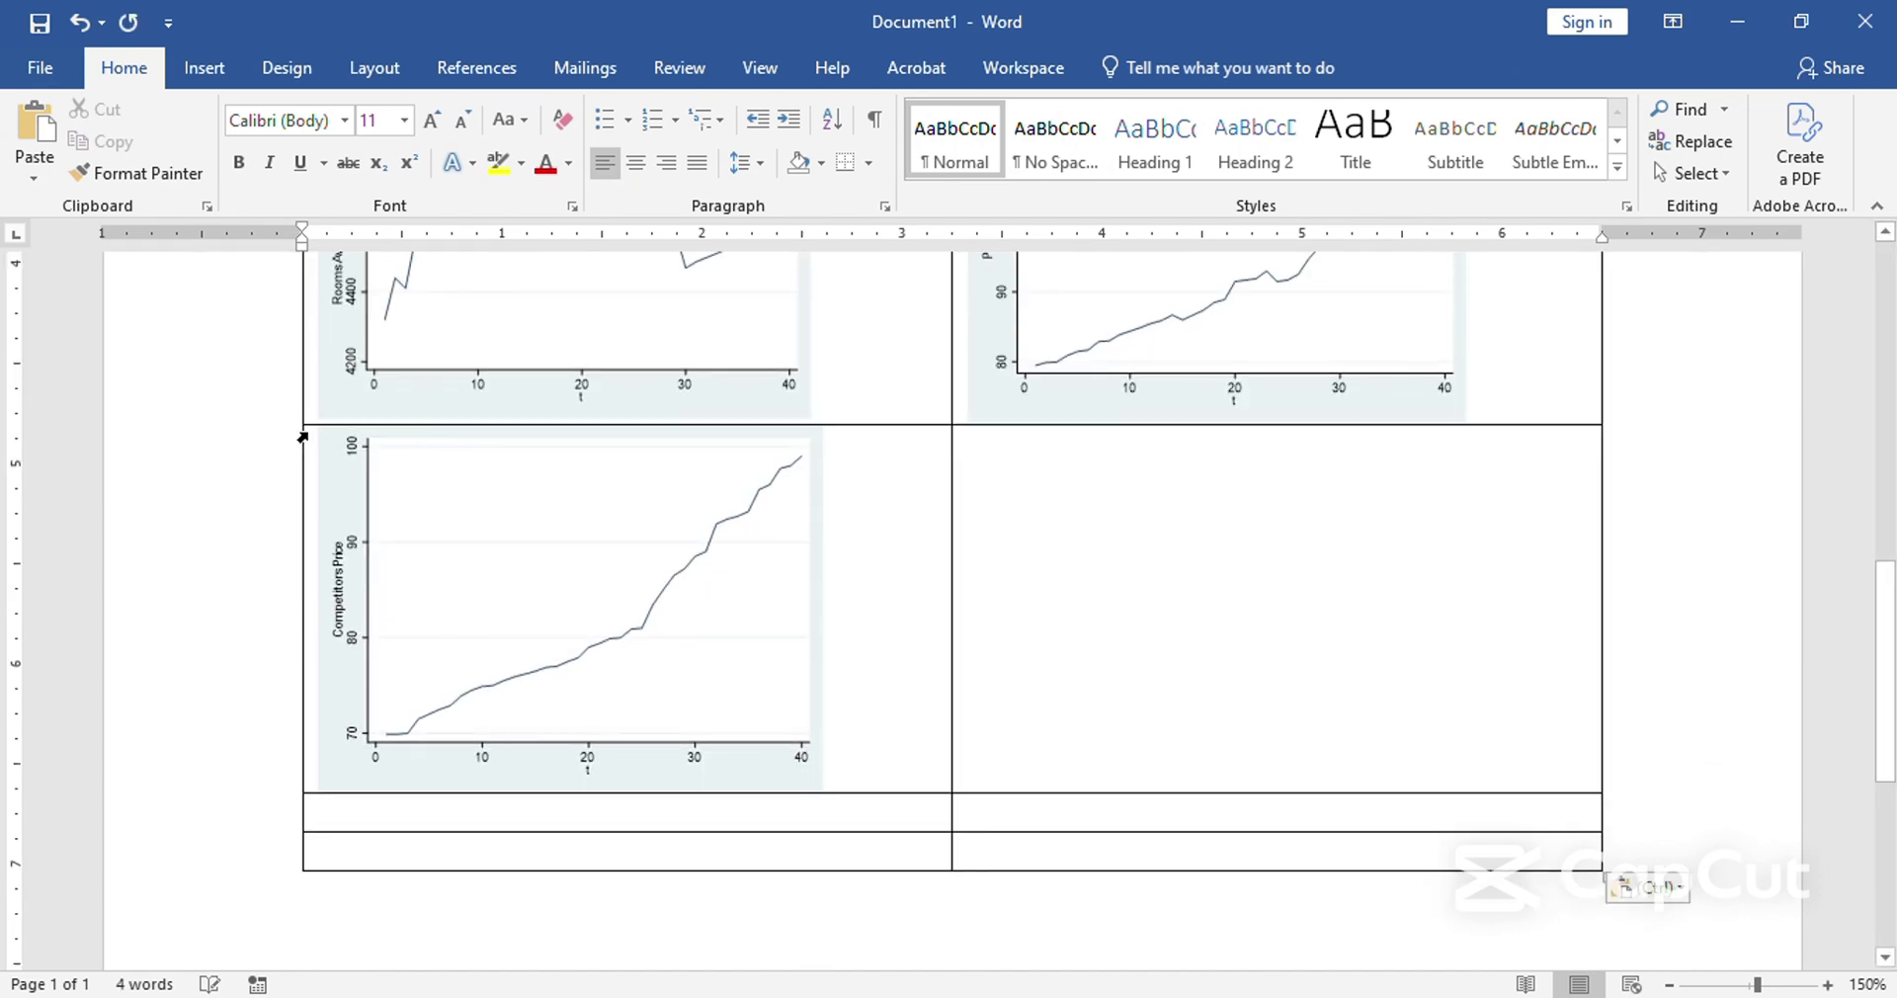
Add the heading "Graphical analysis:" directly above the chart table and place the insertion point in the empty area below the table.
{"action": "scroll", "coordinate": [302, 437], "scroll_direction": "up", "scroll_amount": 6}
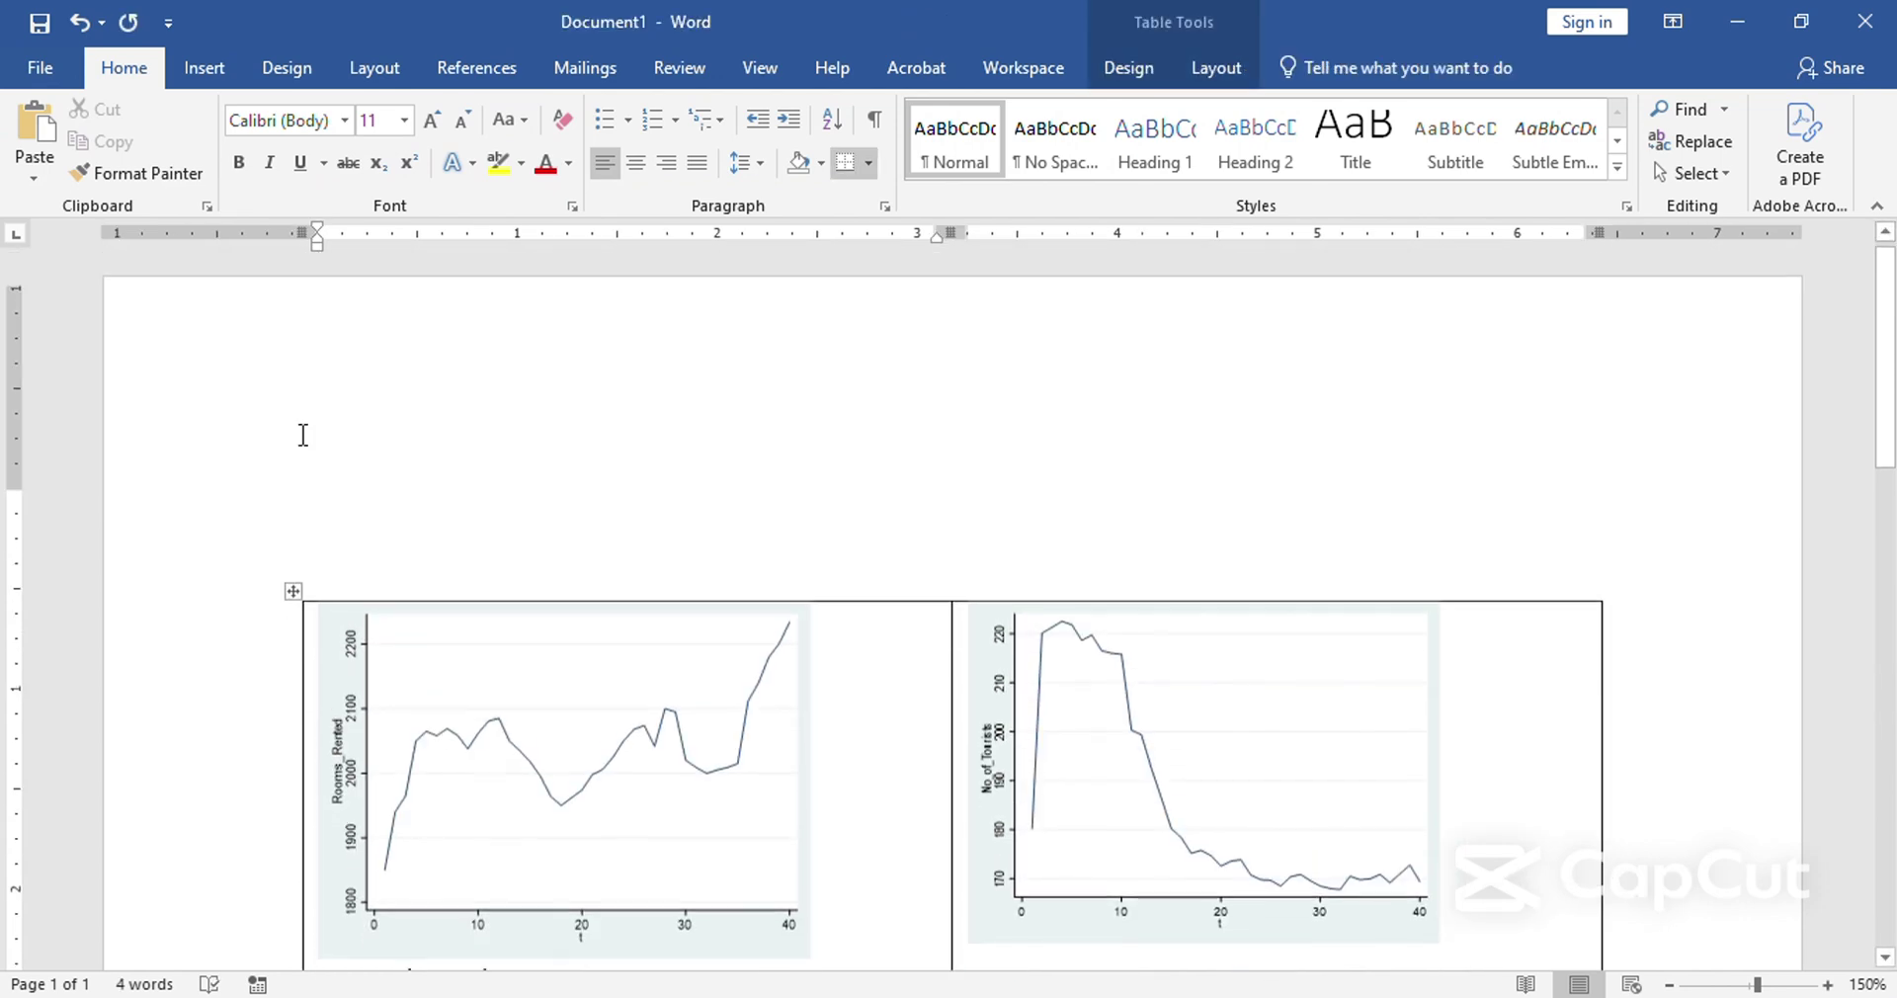
{"action": "left_click", "coordinate": [355, 508]}
{"action": "type", "text": "Grap"}
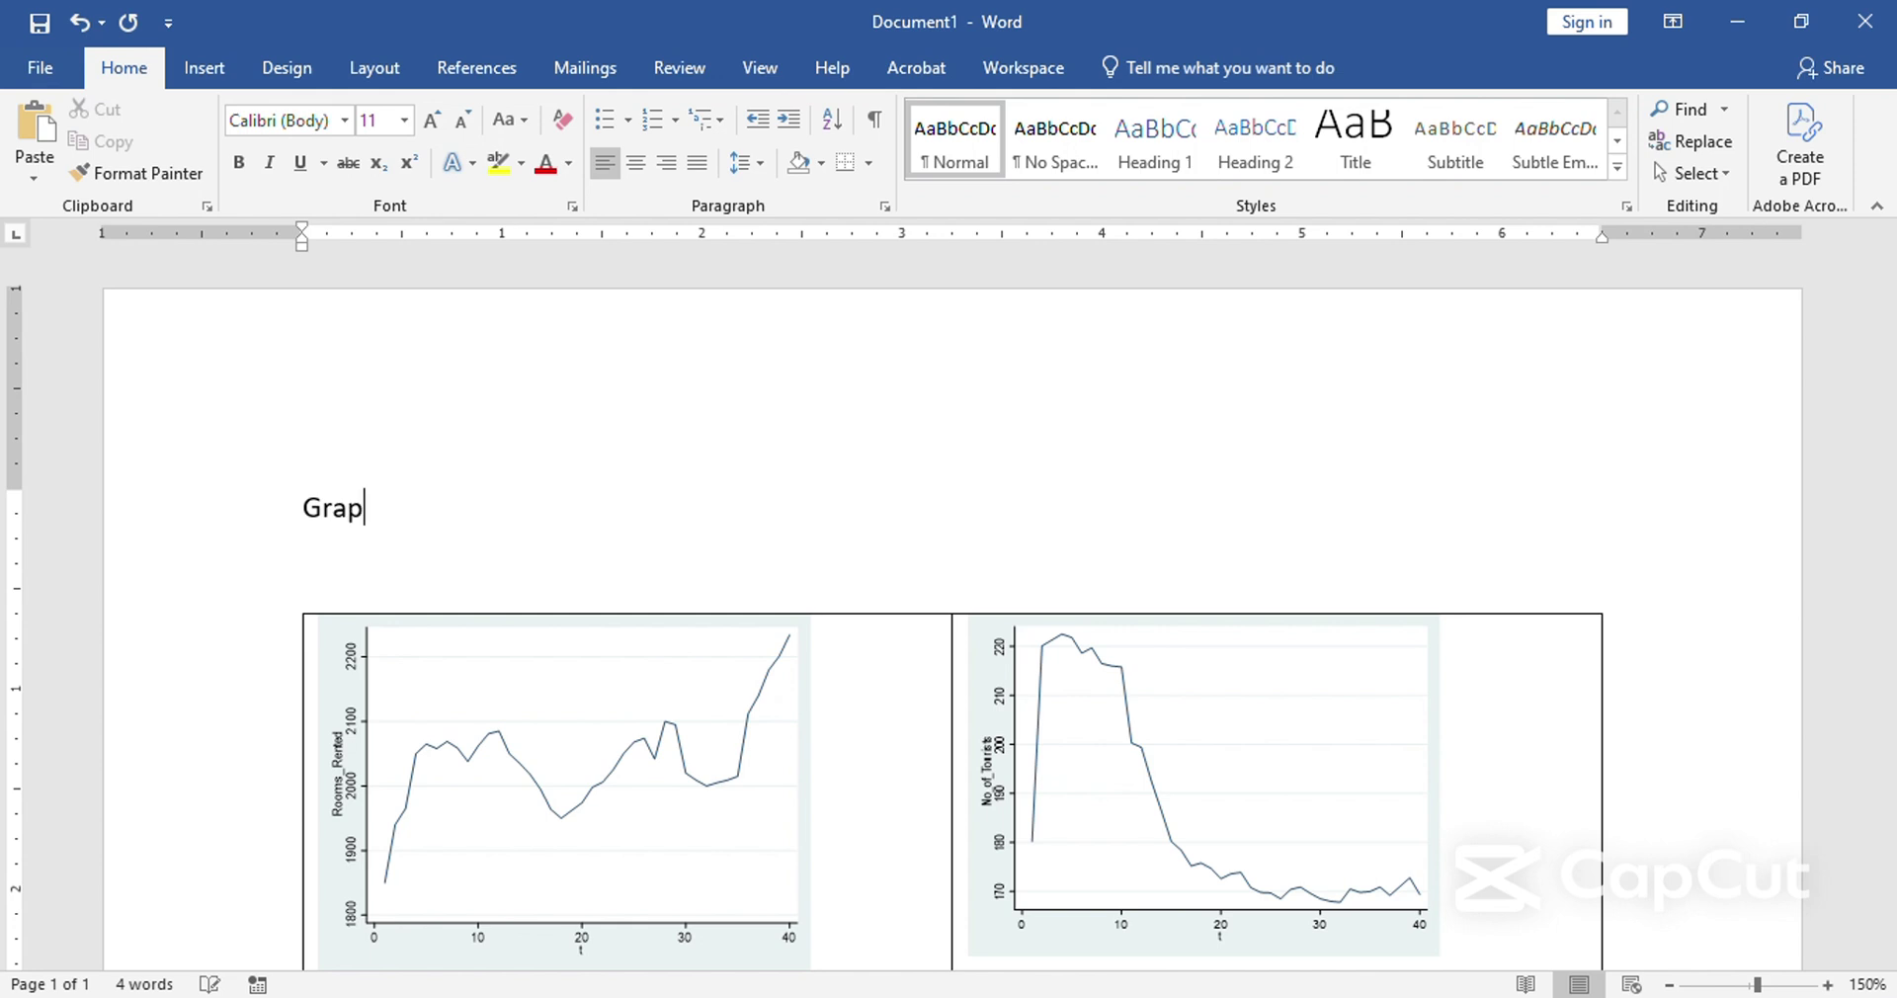
{"action": "type", "text": "hical analysis:"}
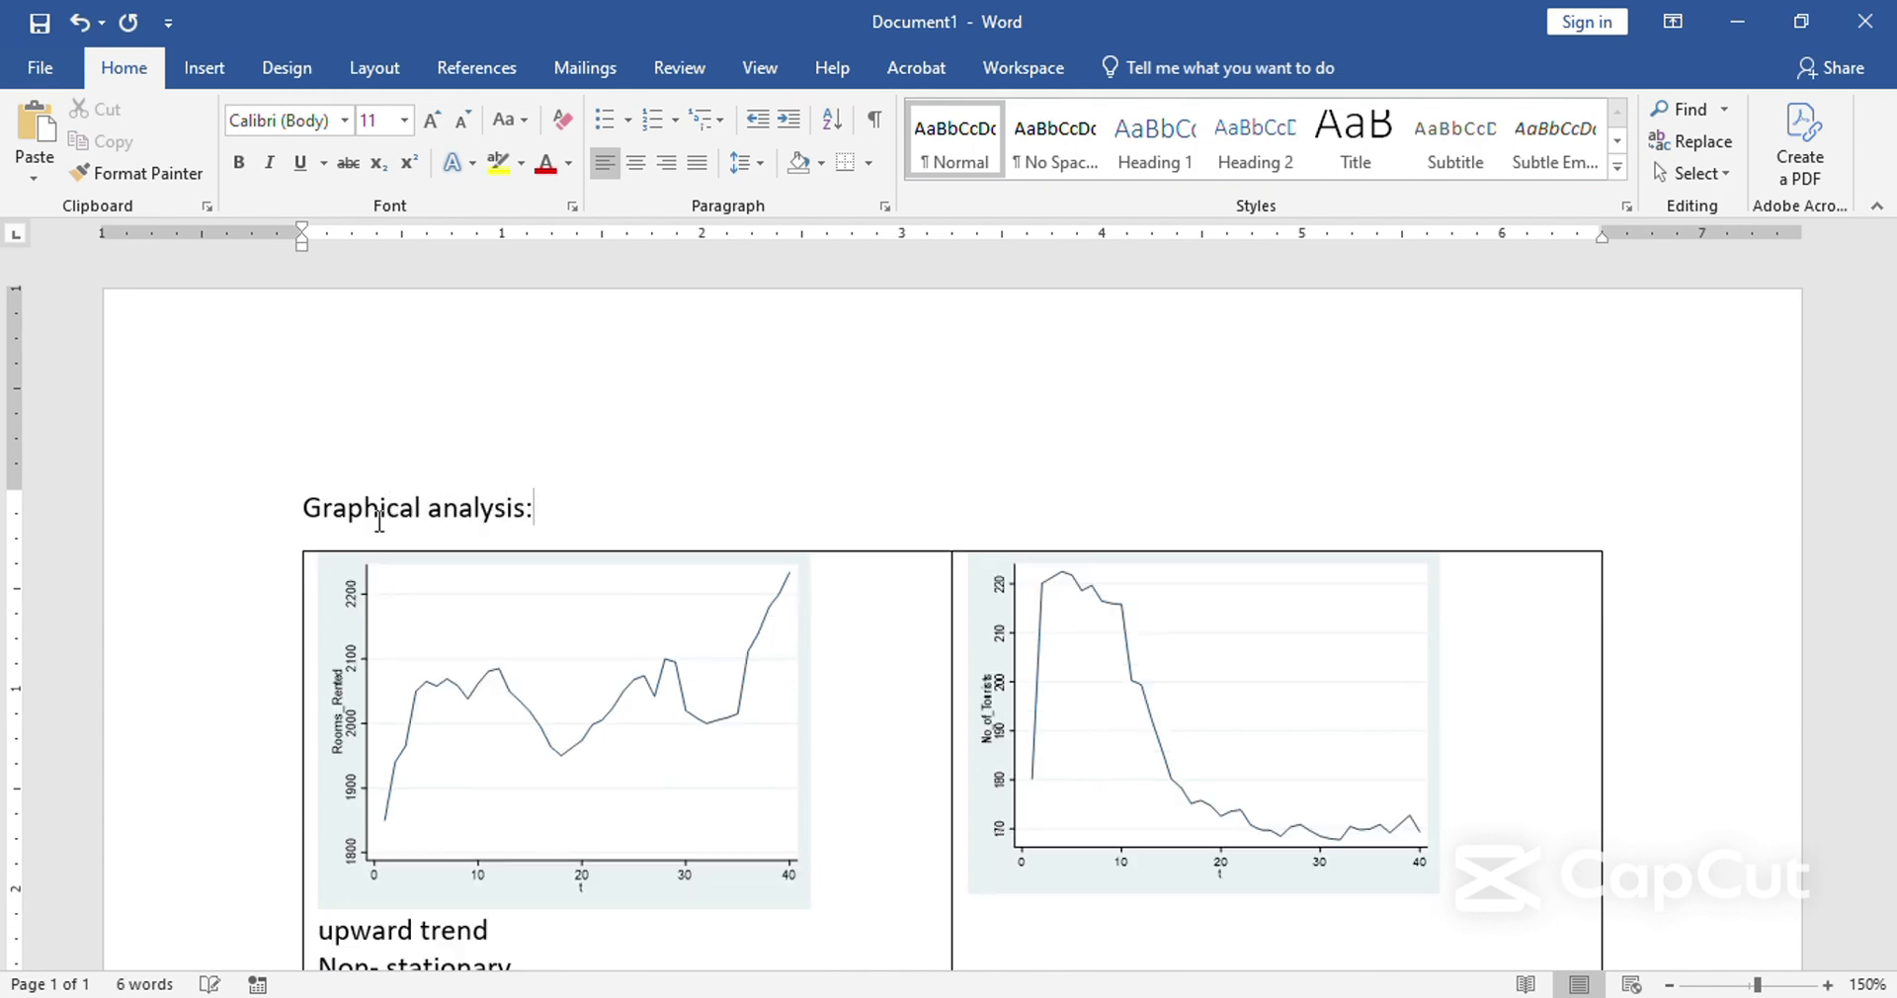
{"action": "scroll", "coordinate": [494, 435], "scroll_direction": "down", "scroll_amount": 3}
{"action": "scroll", "coordinate": [494, 437], "scroll_direction": "down", "scroll_amount": 10}
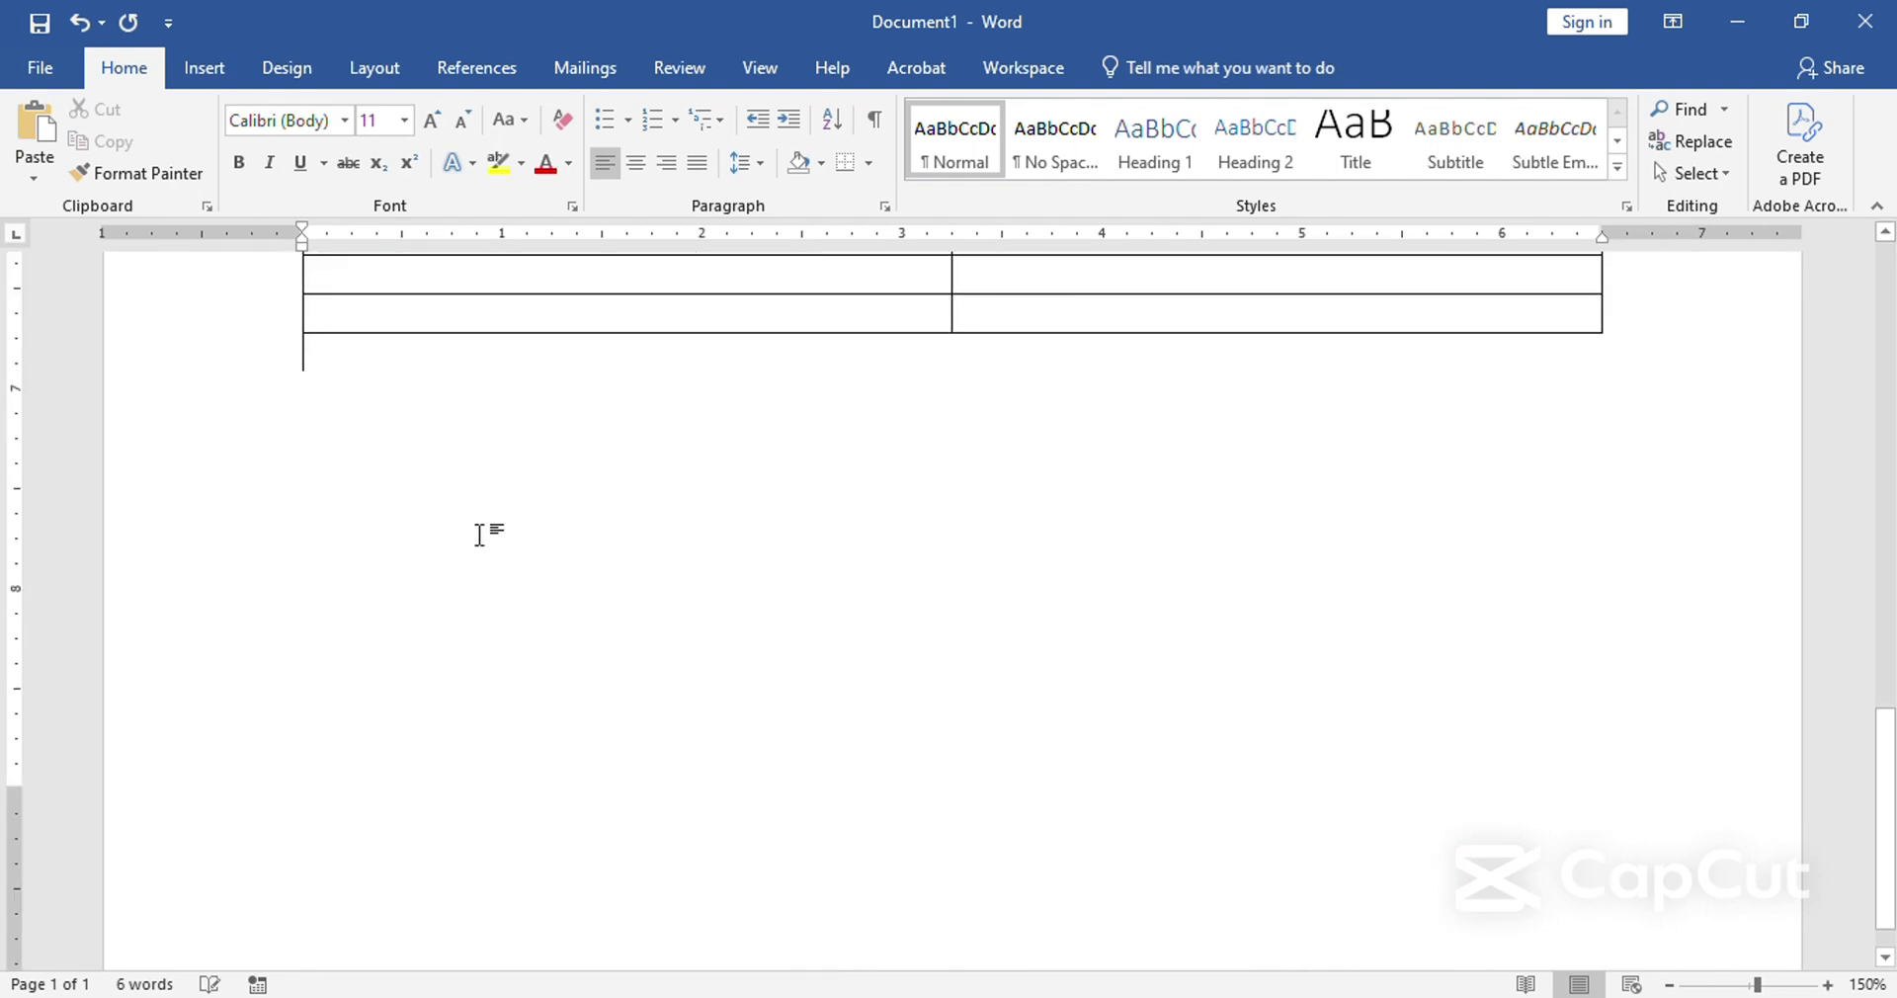
{"action": "left_click", "coordinate": [446, 511]}
Switch to Stata and run corr on rooms_rented, no_of_tourists, roomsavailablebycompetitors, pricedollars and competitorsprice.
{"action": "key", "text": "alt+Tab"}
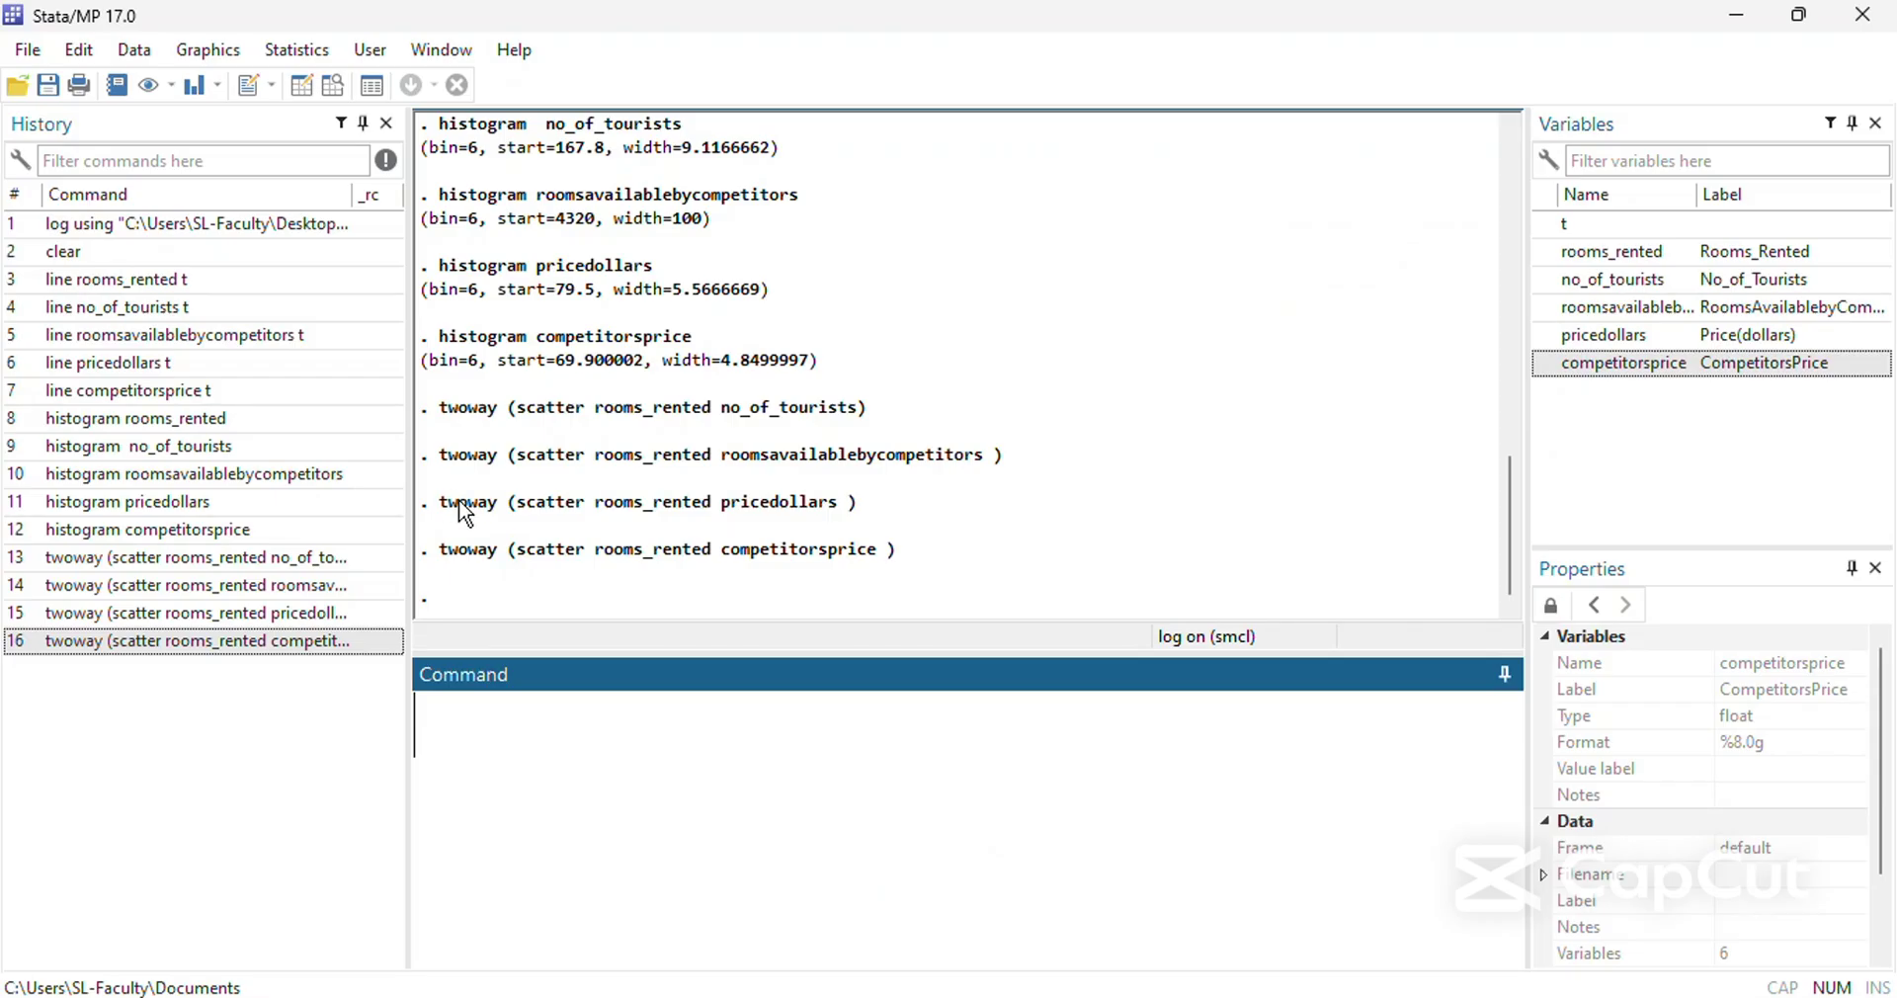
{"action": "type", "text": "corr"}
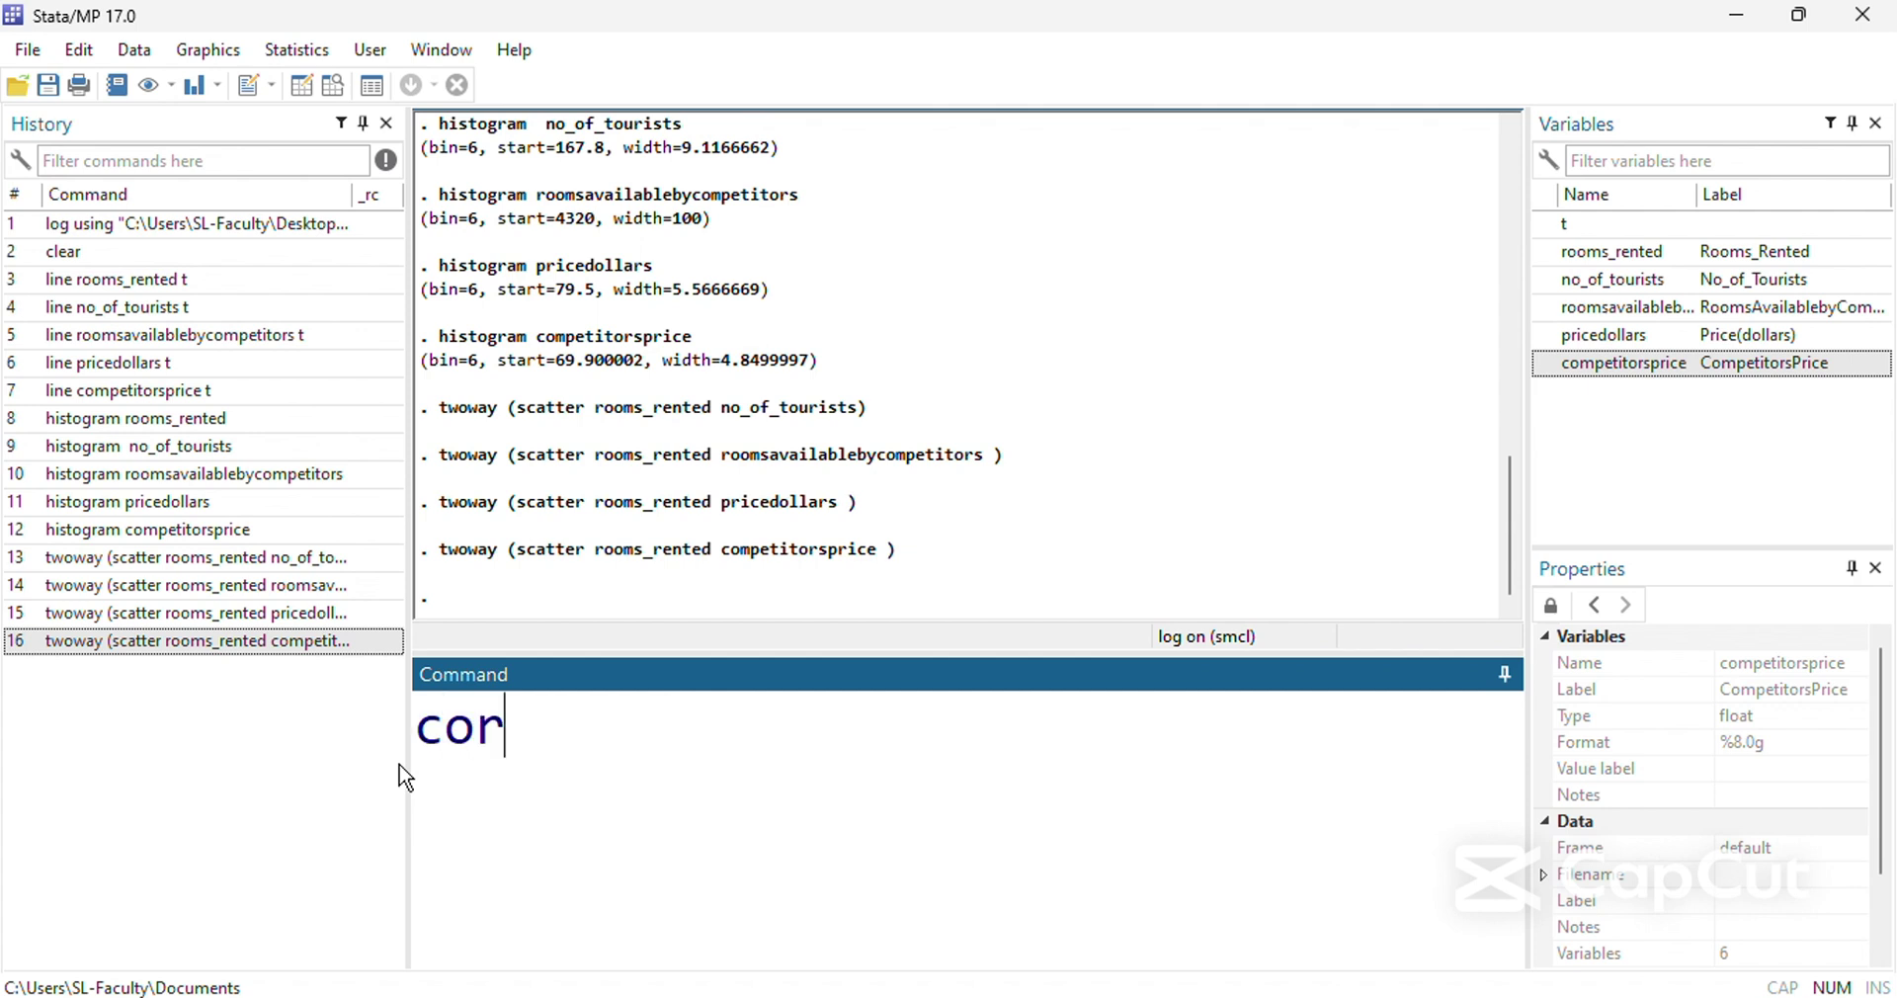
{"action": "double_click", "coordinate": [1630, 252]}
{"action": "double_click", "coordinate": [1636, 282]}
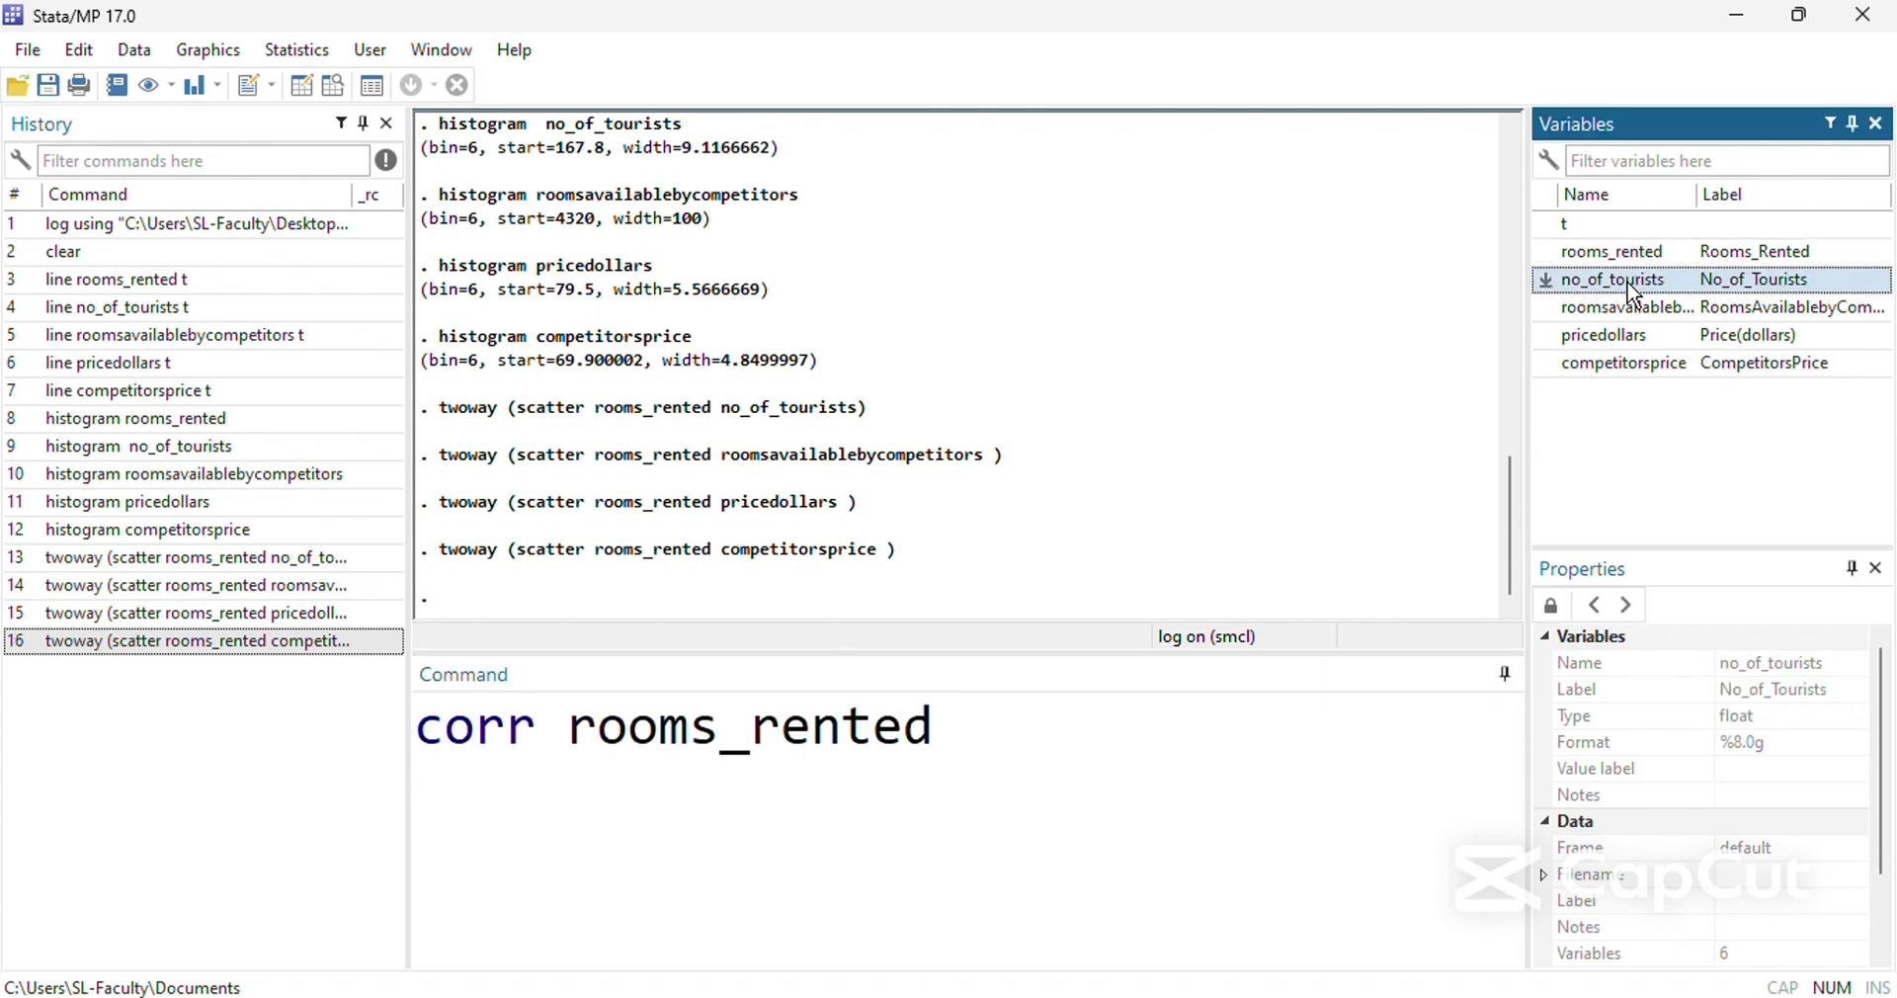
{"action": "left_click", "coordinate": [1632, 312]}
{"action": "double_click", "coordinate": [1628, 310]}
{"action": "double_click", "coordinate": [1621, 338]}
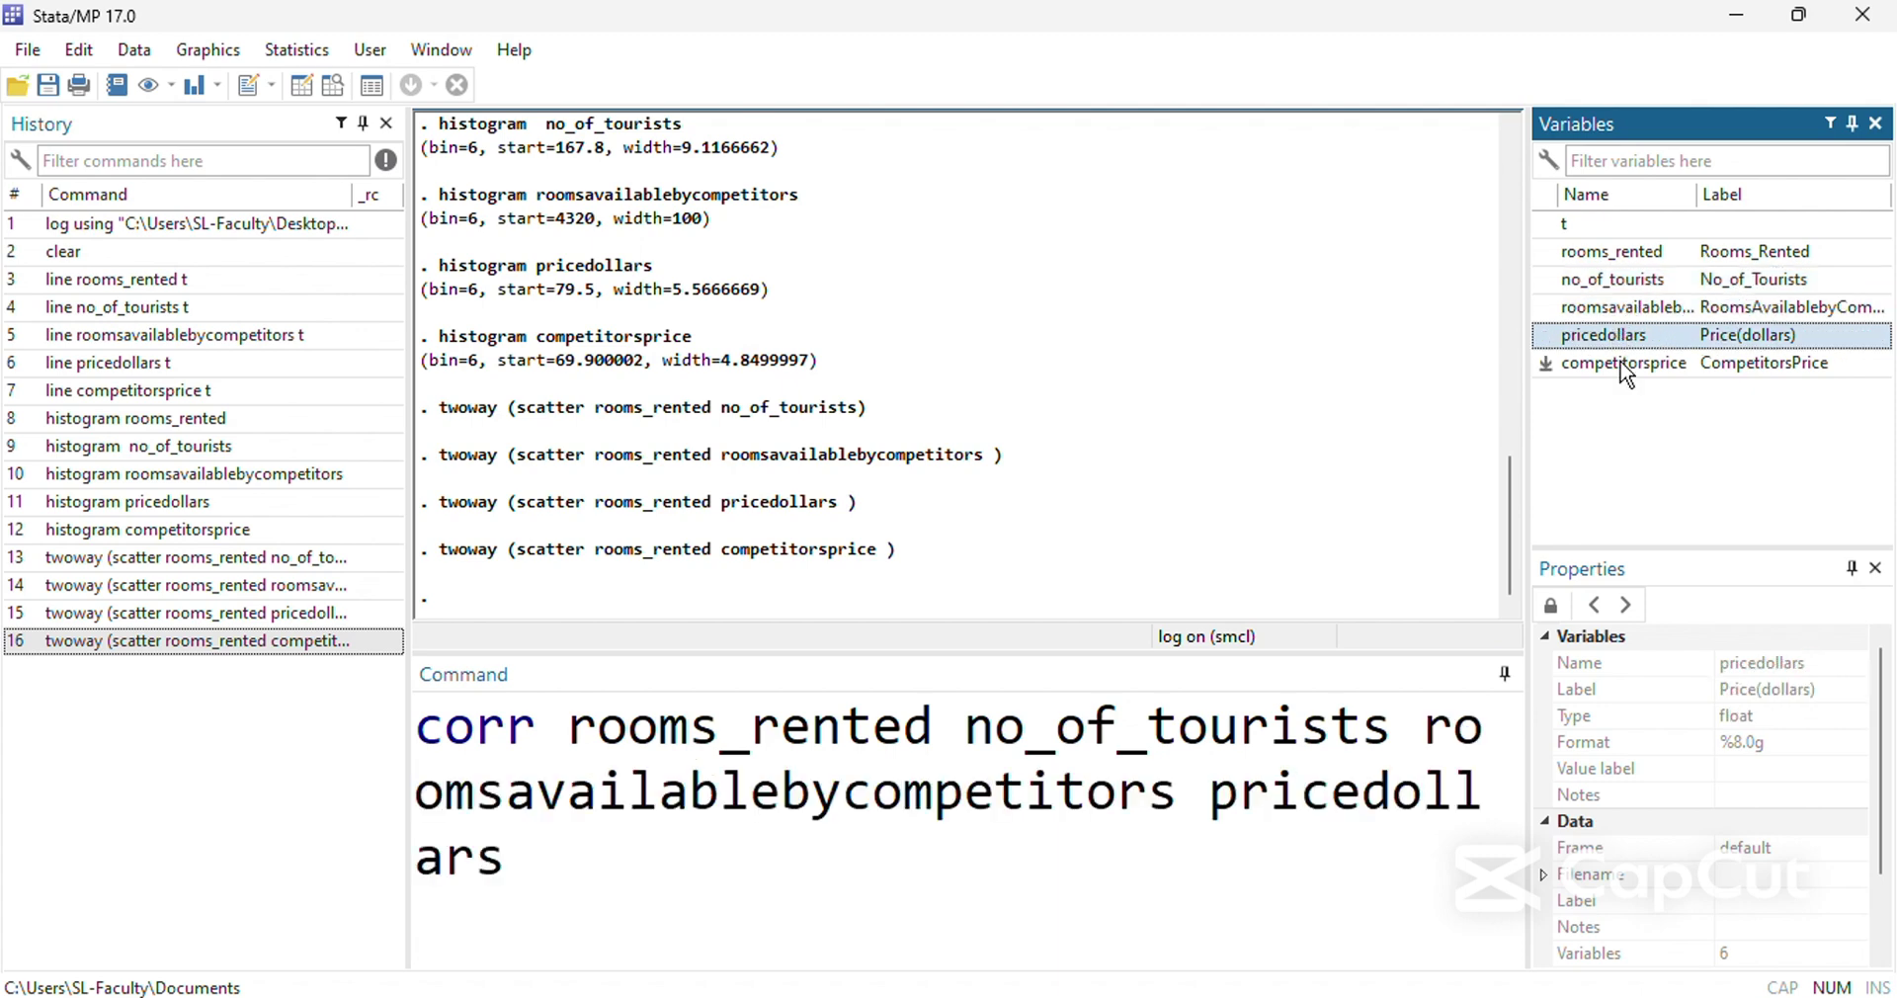
{"action": "double_click", "coordinate": [1620, 366]}
{"action": "key", "text": "Return"}
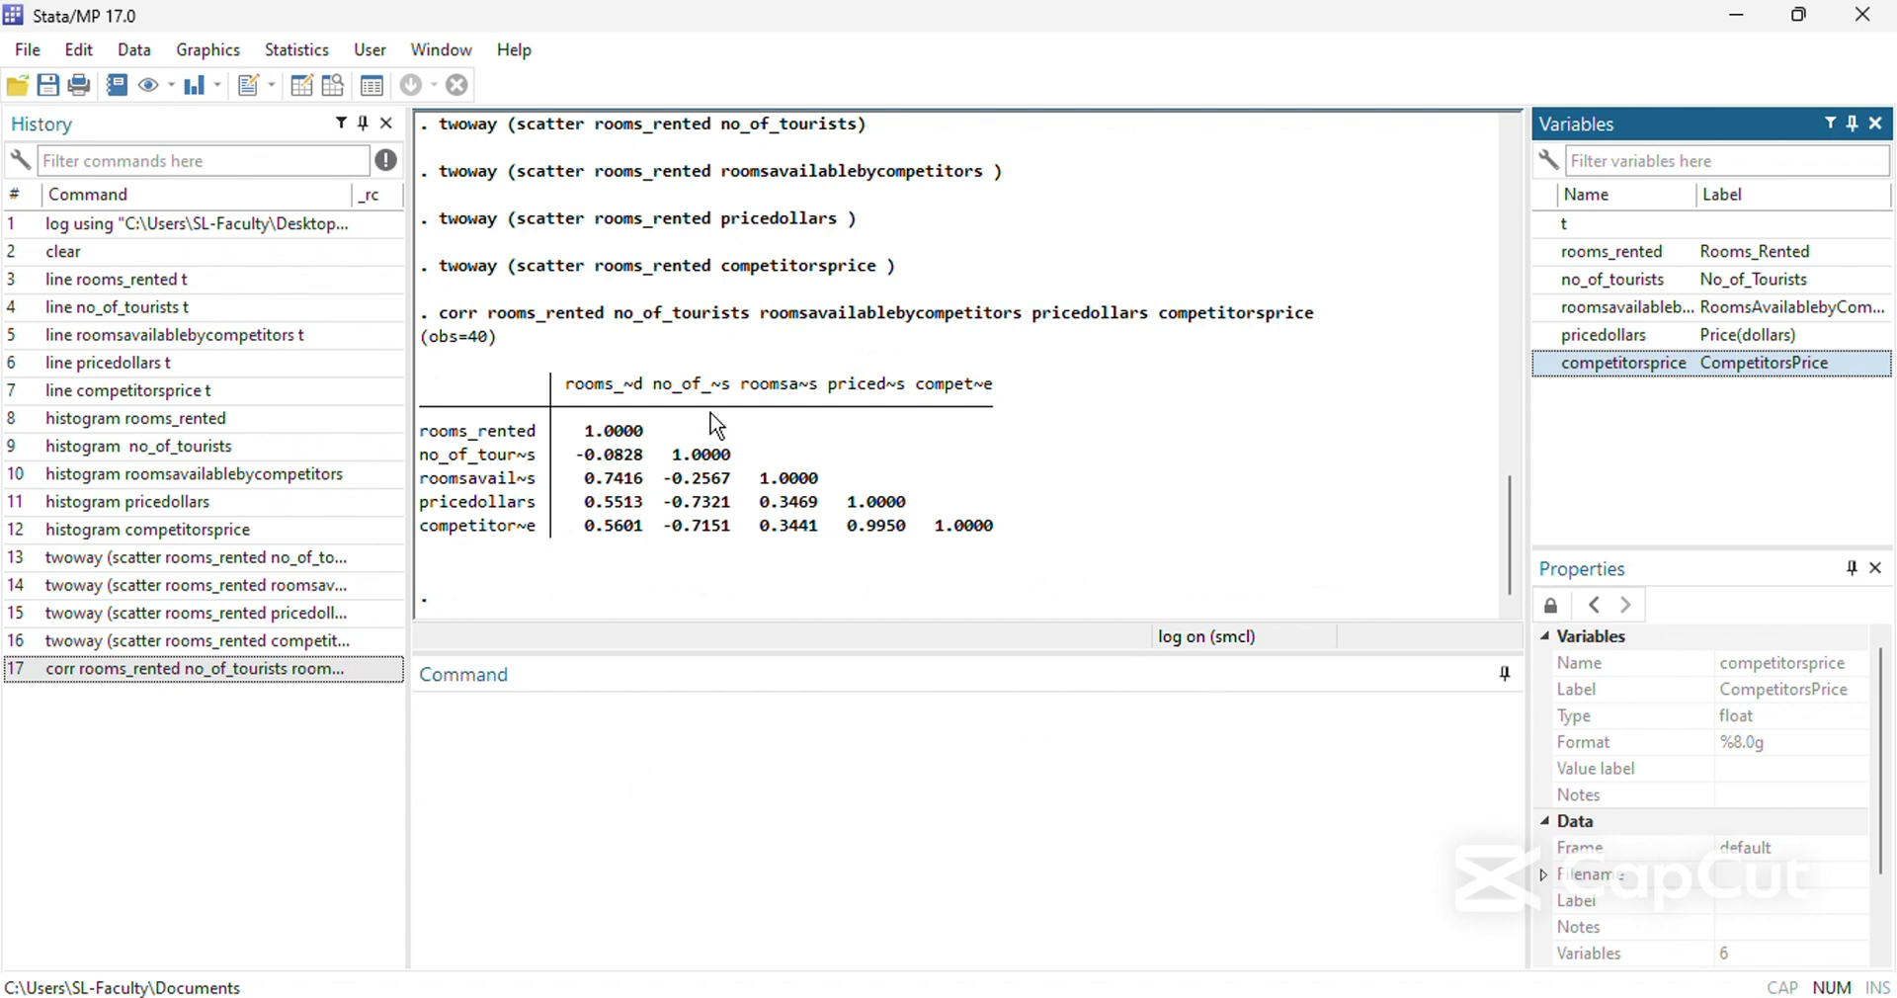
Copy the correlation matrix from the Stata results and paste it below the chart table in Document1 in Word.
{"action": "left_click", "coordinate": [433, 378]}
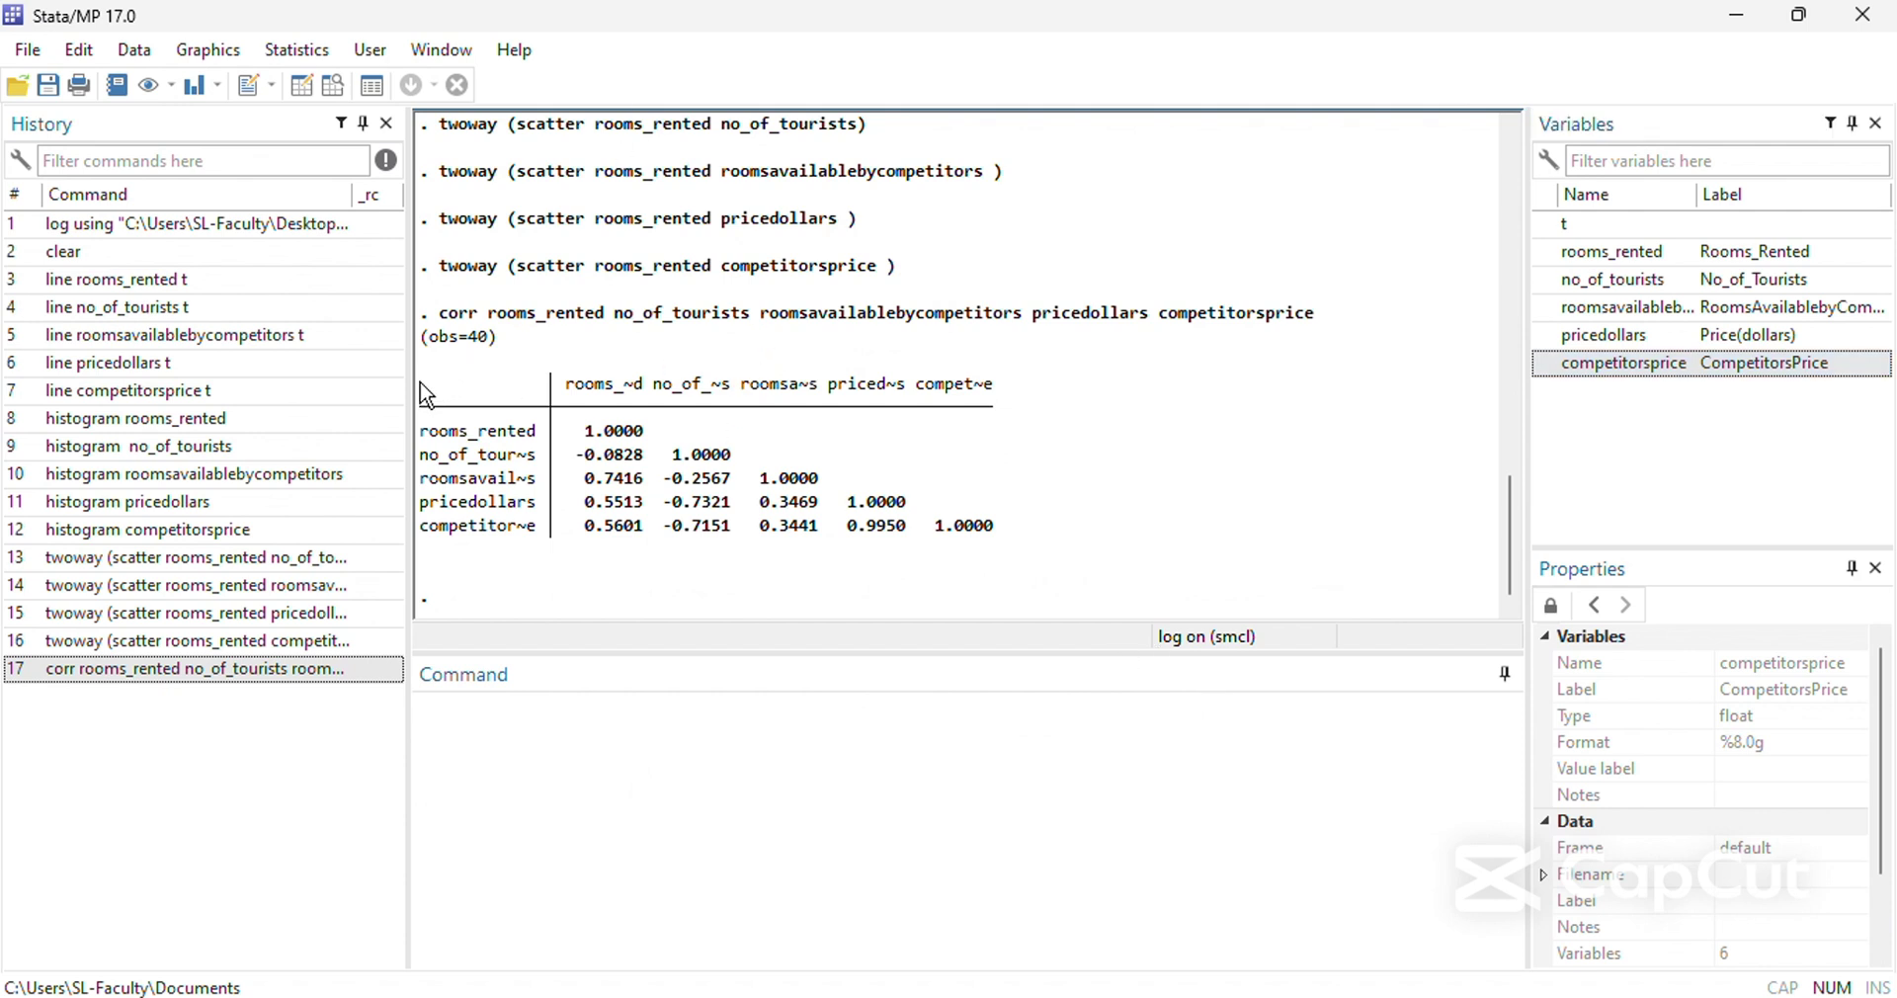
{"action": "left_click_drag", "start_coordinate": [426, 395], "coordinate": [998, 545]}
{"action": "key", "text": "ctrl+c"}
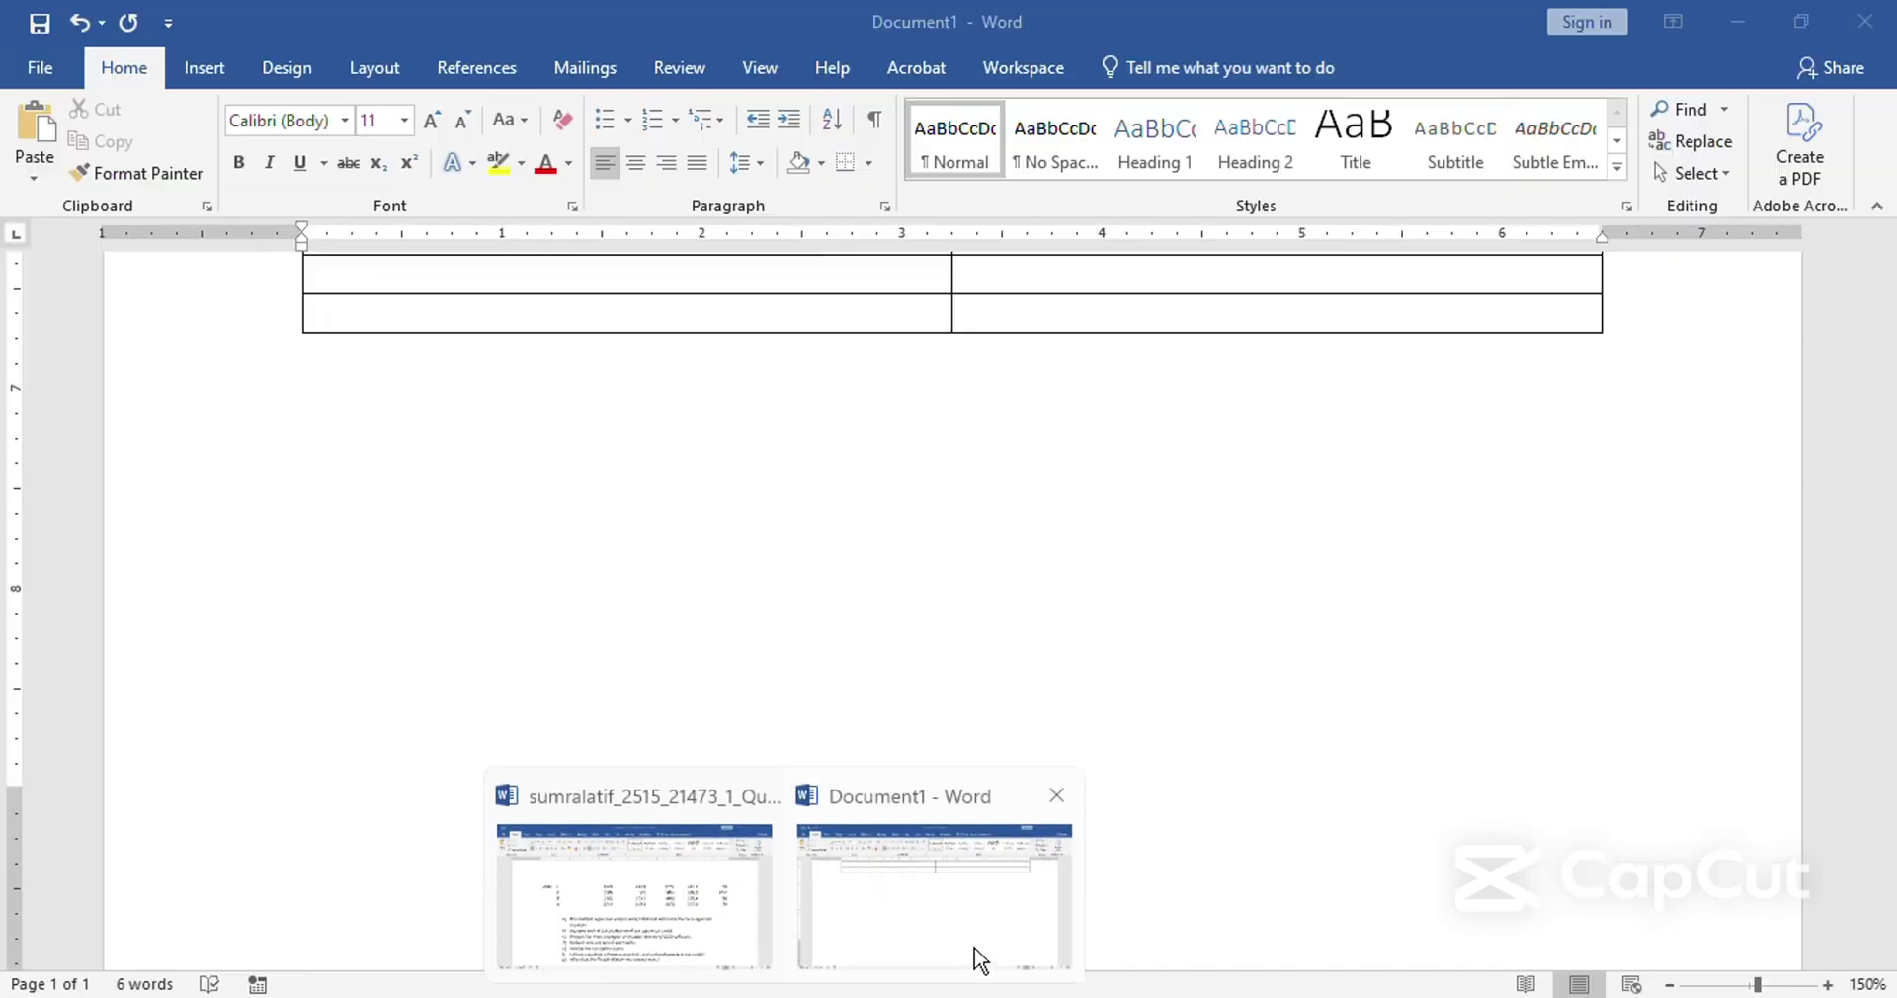
{"action": "left_click", "coordinate": [974, 961]}
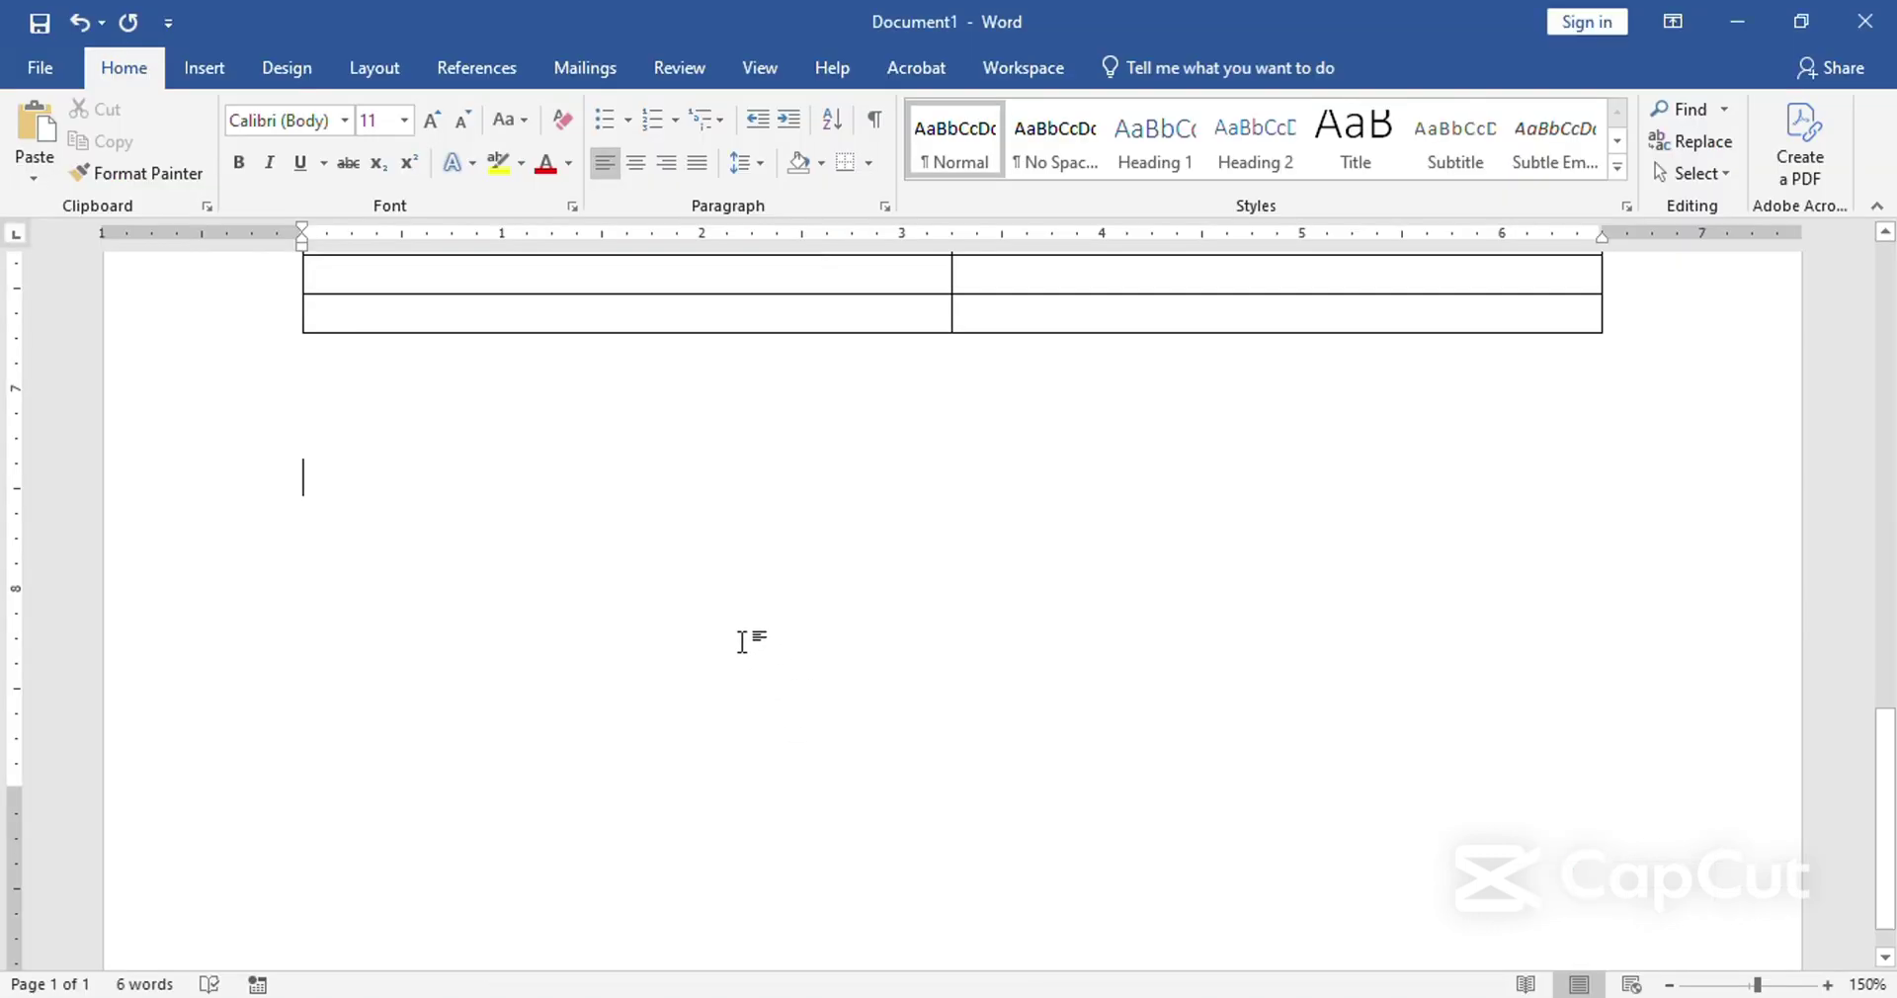
{"action": "key", "text": "ctrl+v"}
Add the heading "Correlation Matrix:" on the blank line directly above the pasted matrix.
{"action": "scroll", "coordinate": [783, 691], "scroll_direction": "up", "scroll_amount": 5}
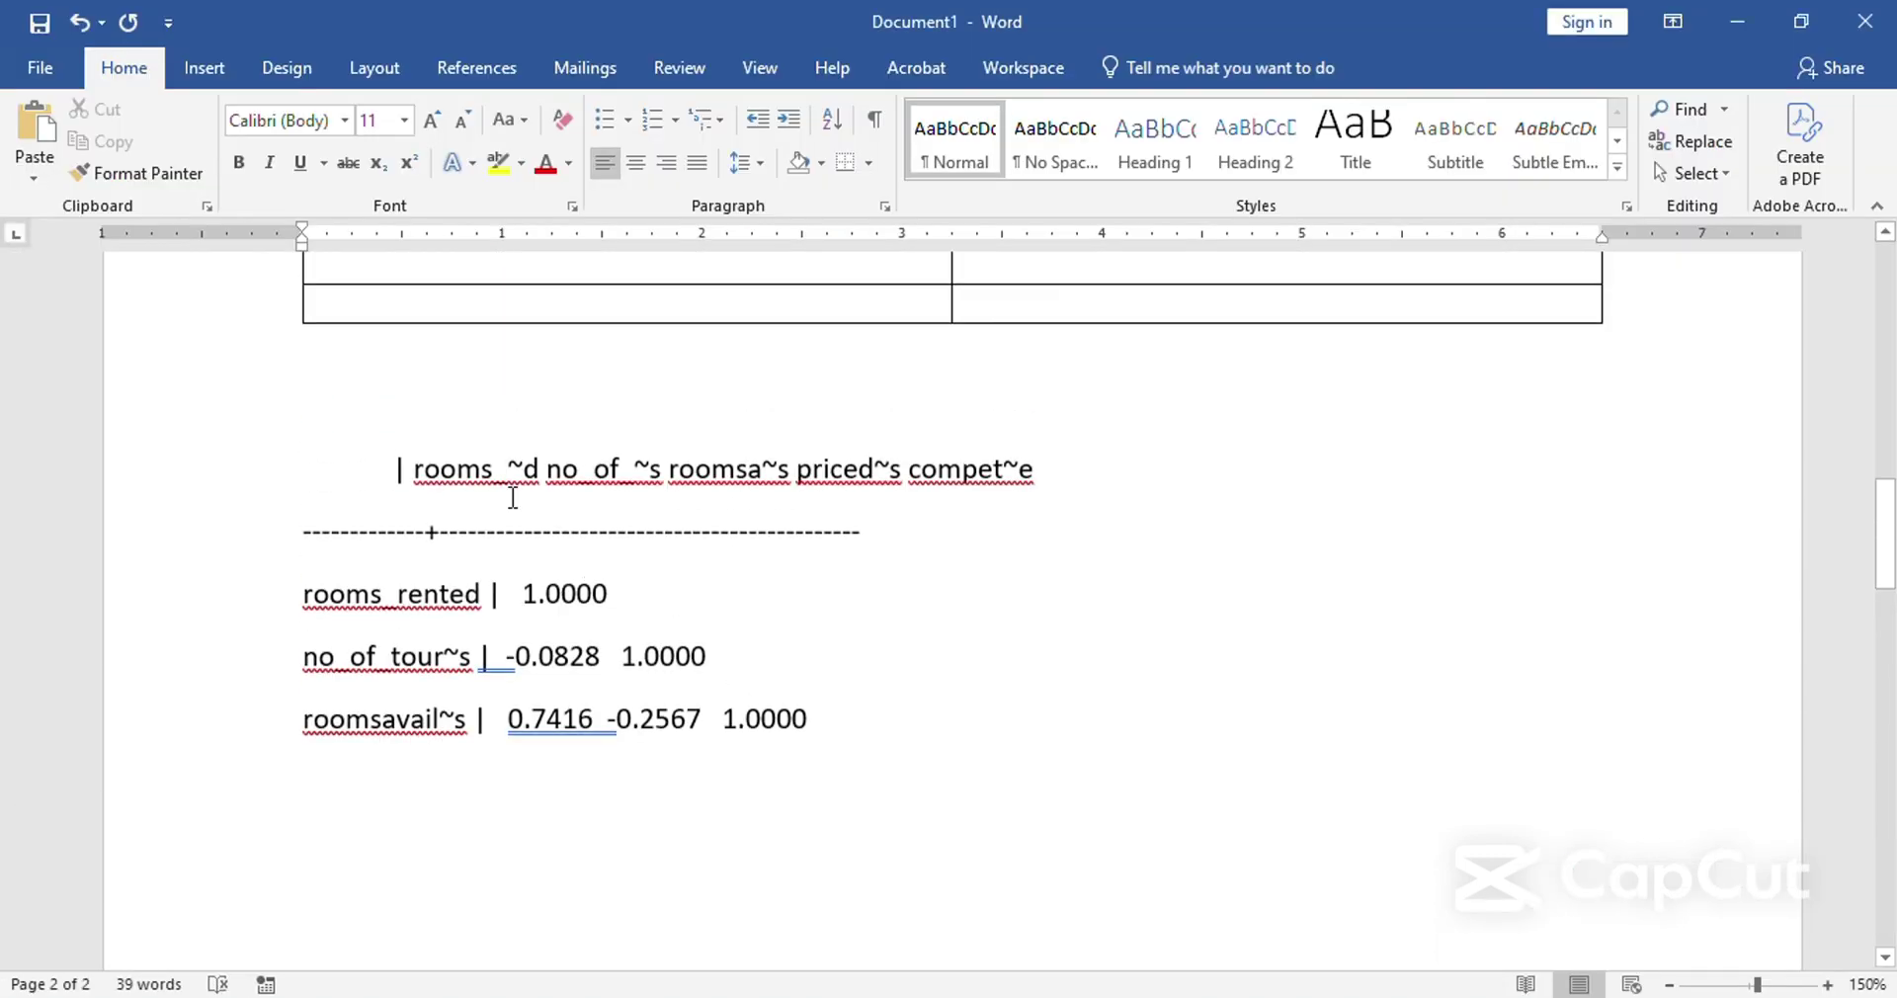
{"action": "left_click", "coordinate": [451, 409]}
{"action": "type", "text": "Corre"}
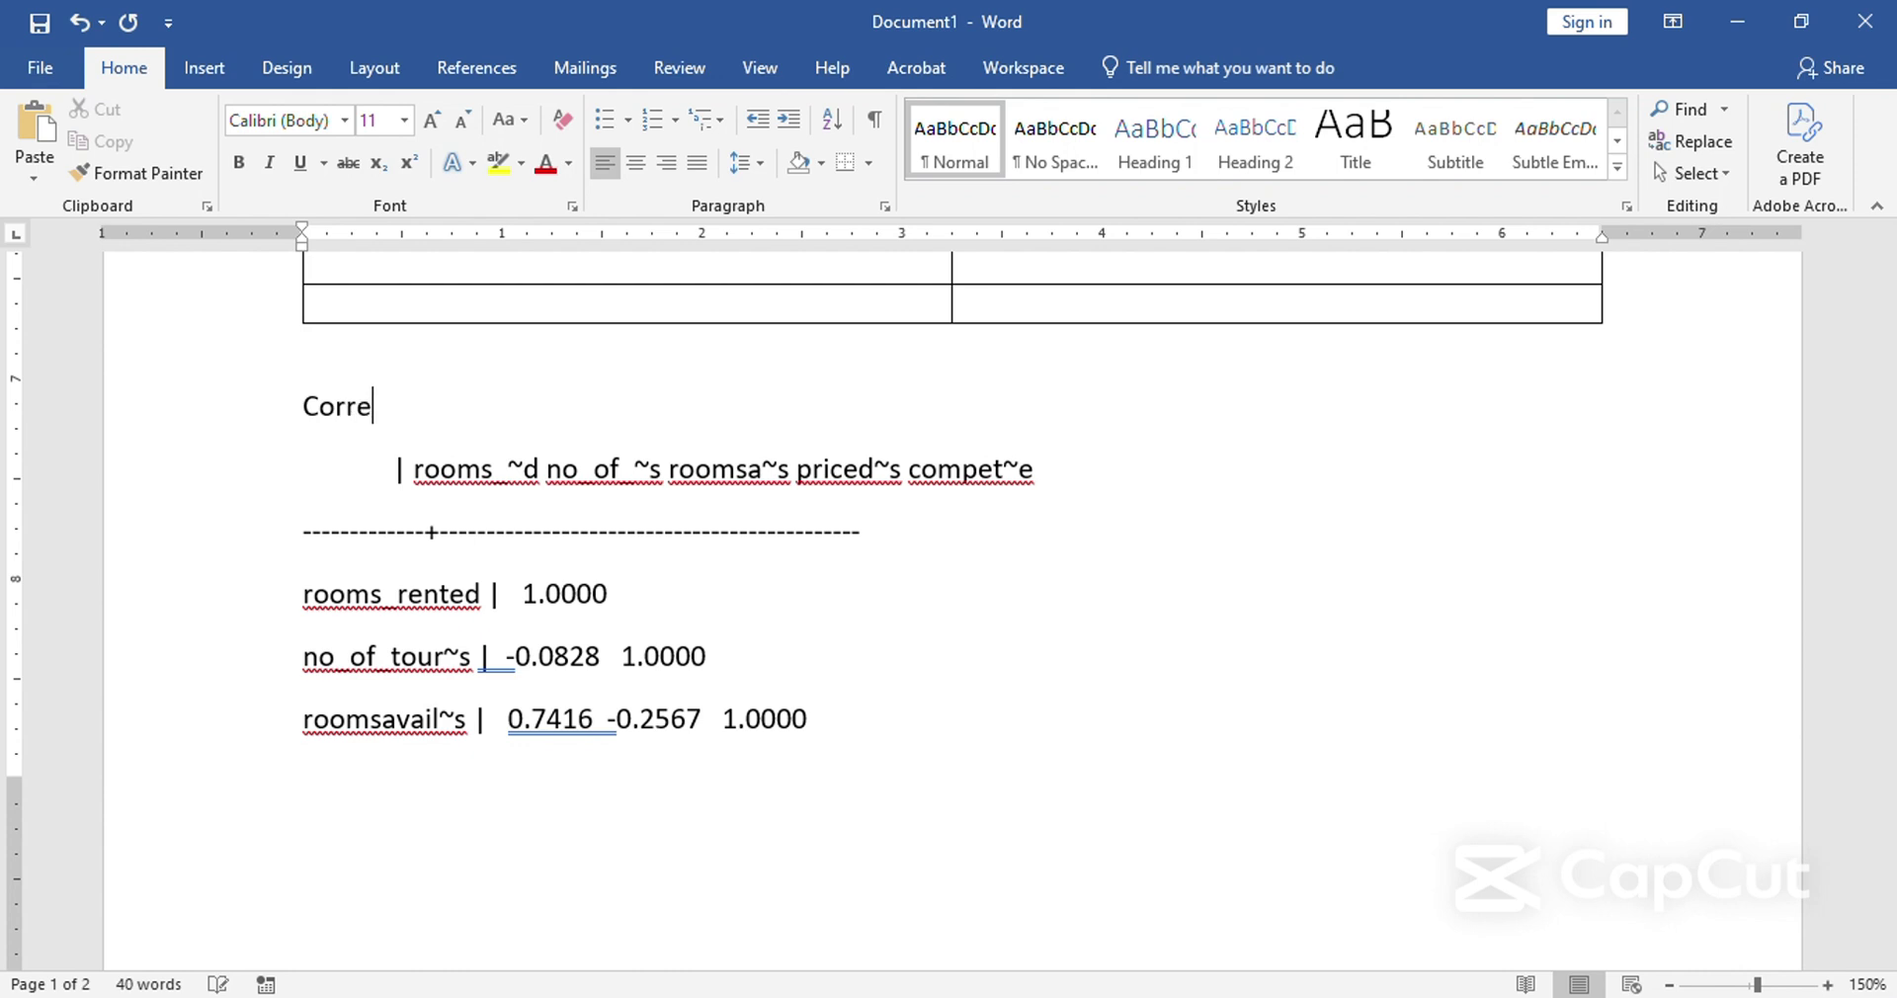
{"action": "type", "text": "lation Matr"}
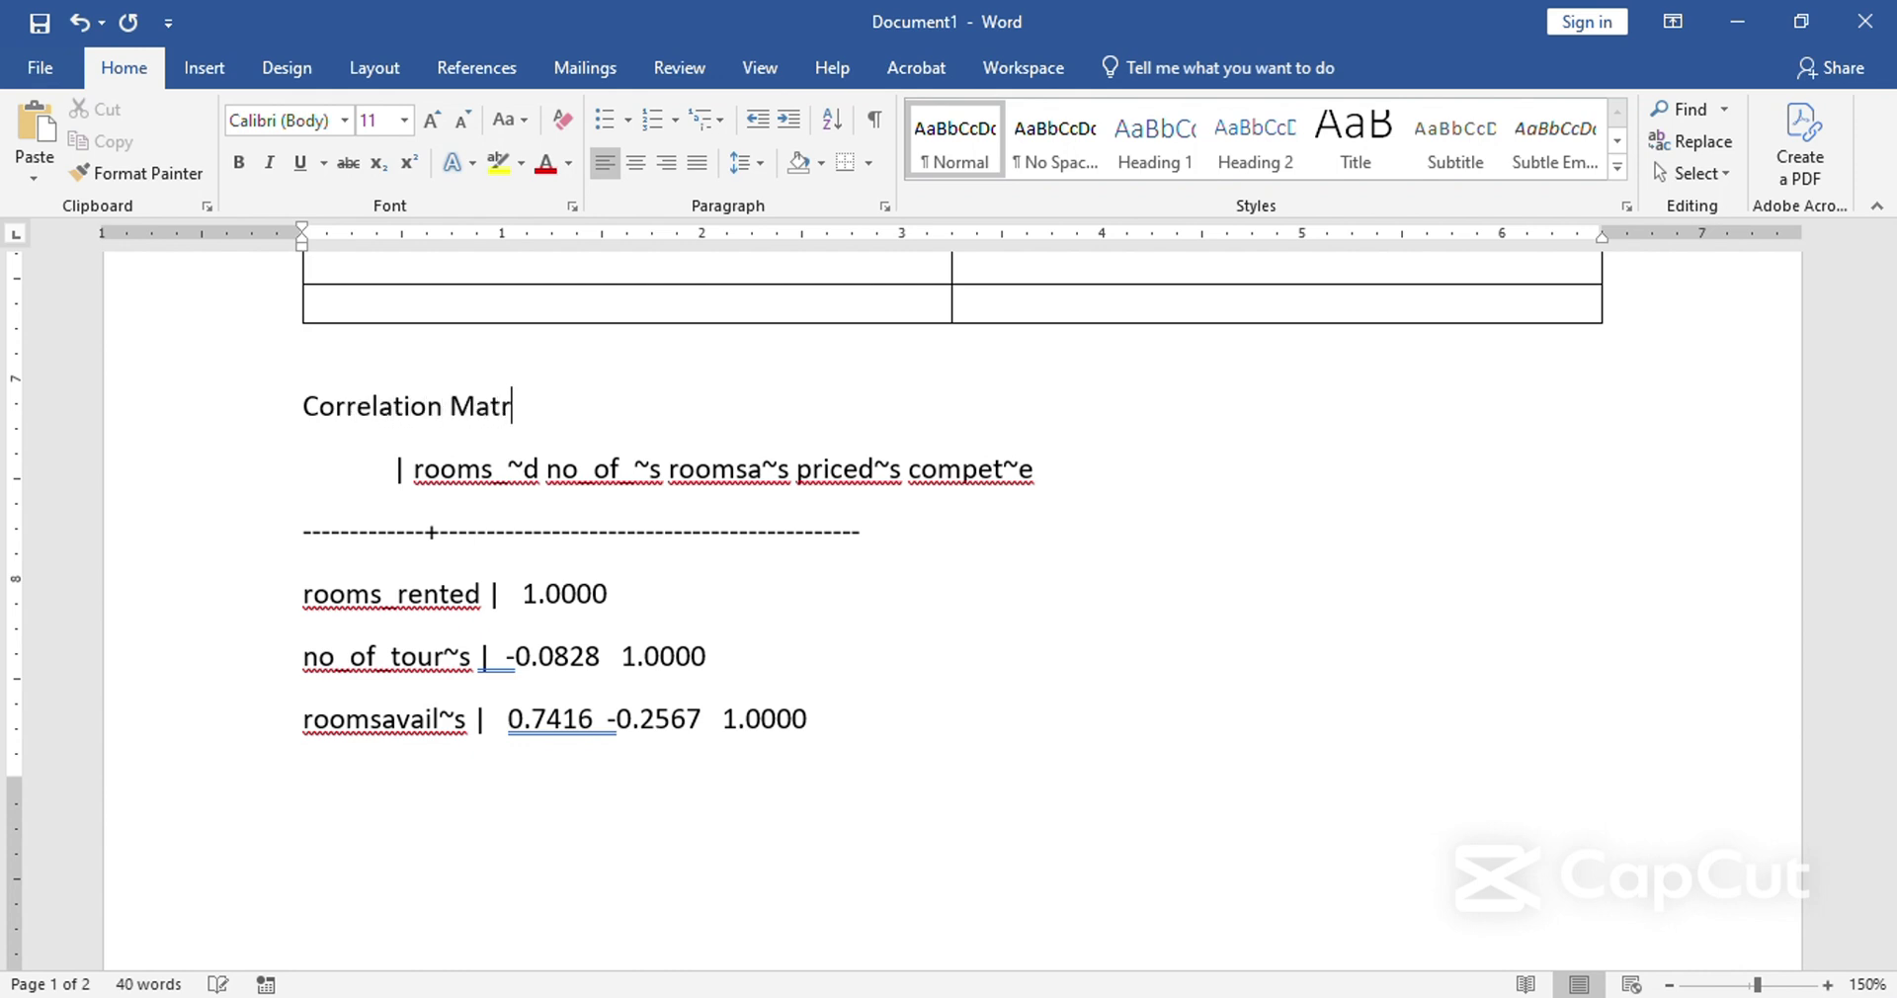
{"action": "type", "text": "ix:"}
Insert blank lines before the Correlation Matrix heading to push it and the matrix onto the second page.
{"action": "key", "text": "Left"}
{"action": "key", "text": "Left"}
{"action": "key", "text": "Left"}
{"action": "key", "text": "Left"}
{"action": "key", "text": "Left"}
{"action": "key", "text": "Left"}
{"action": "key", "text": "Left"}
{"action": "key", "text": "Left"}
{"action": "key", "text": "Home"}
{"action": "key", "text": "Return"}
{"action": "key", "text": "Return"}
{"action": "key", "text": "Return"}
{"action": "key", "text": "Return"}
{"action": "key", "text": "Return"}
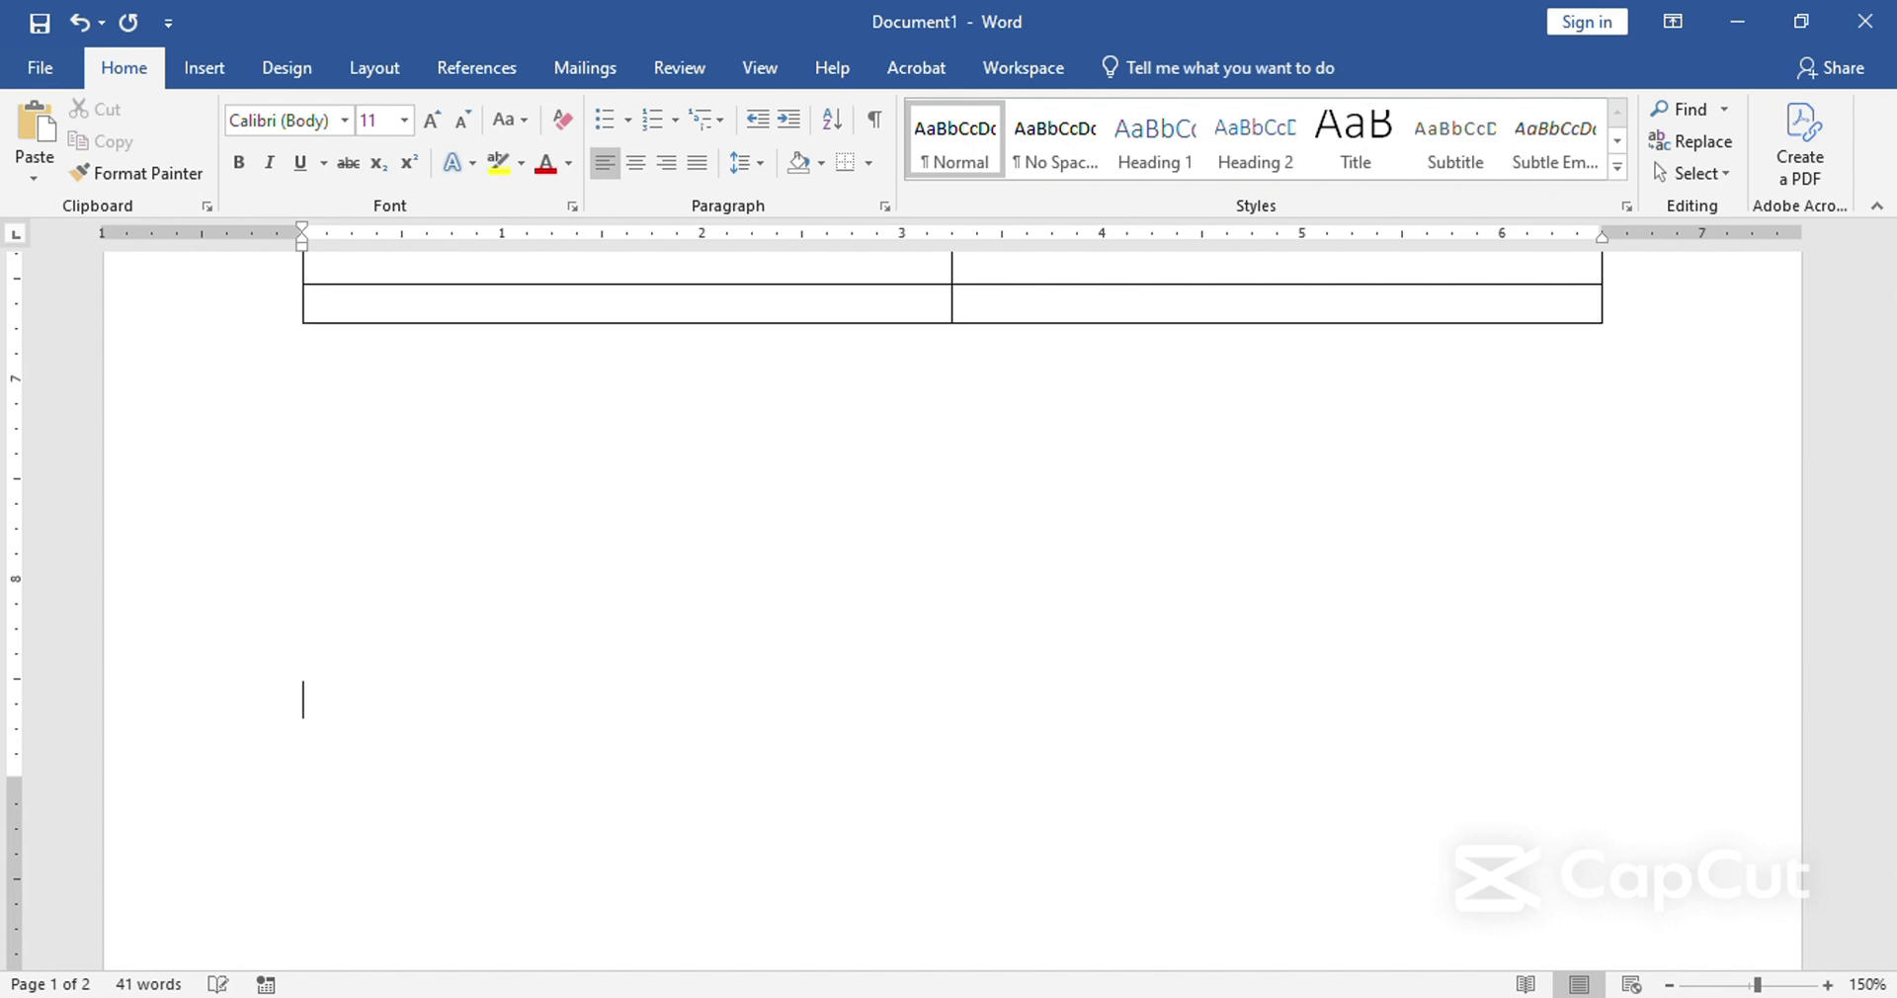
Make the "Correlation Matrix:" heading on the second page bold.
{"action": "scroll", "coordinate": [741, 547], "scroll_direction": "down", "scroll_amount": 6}
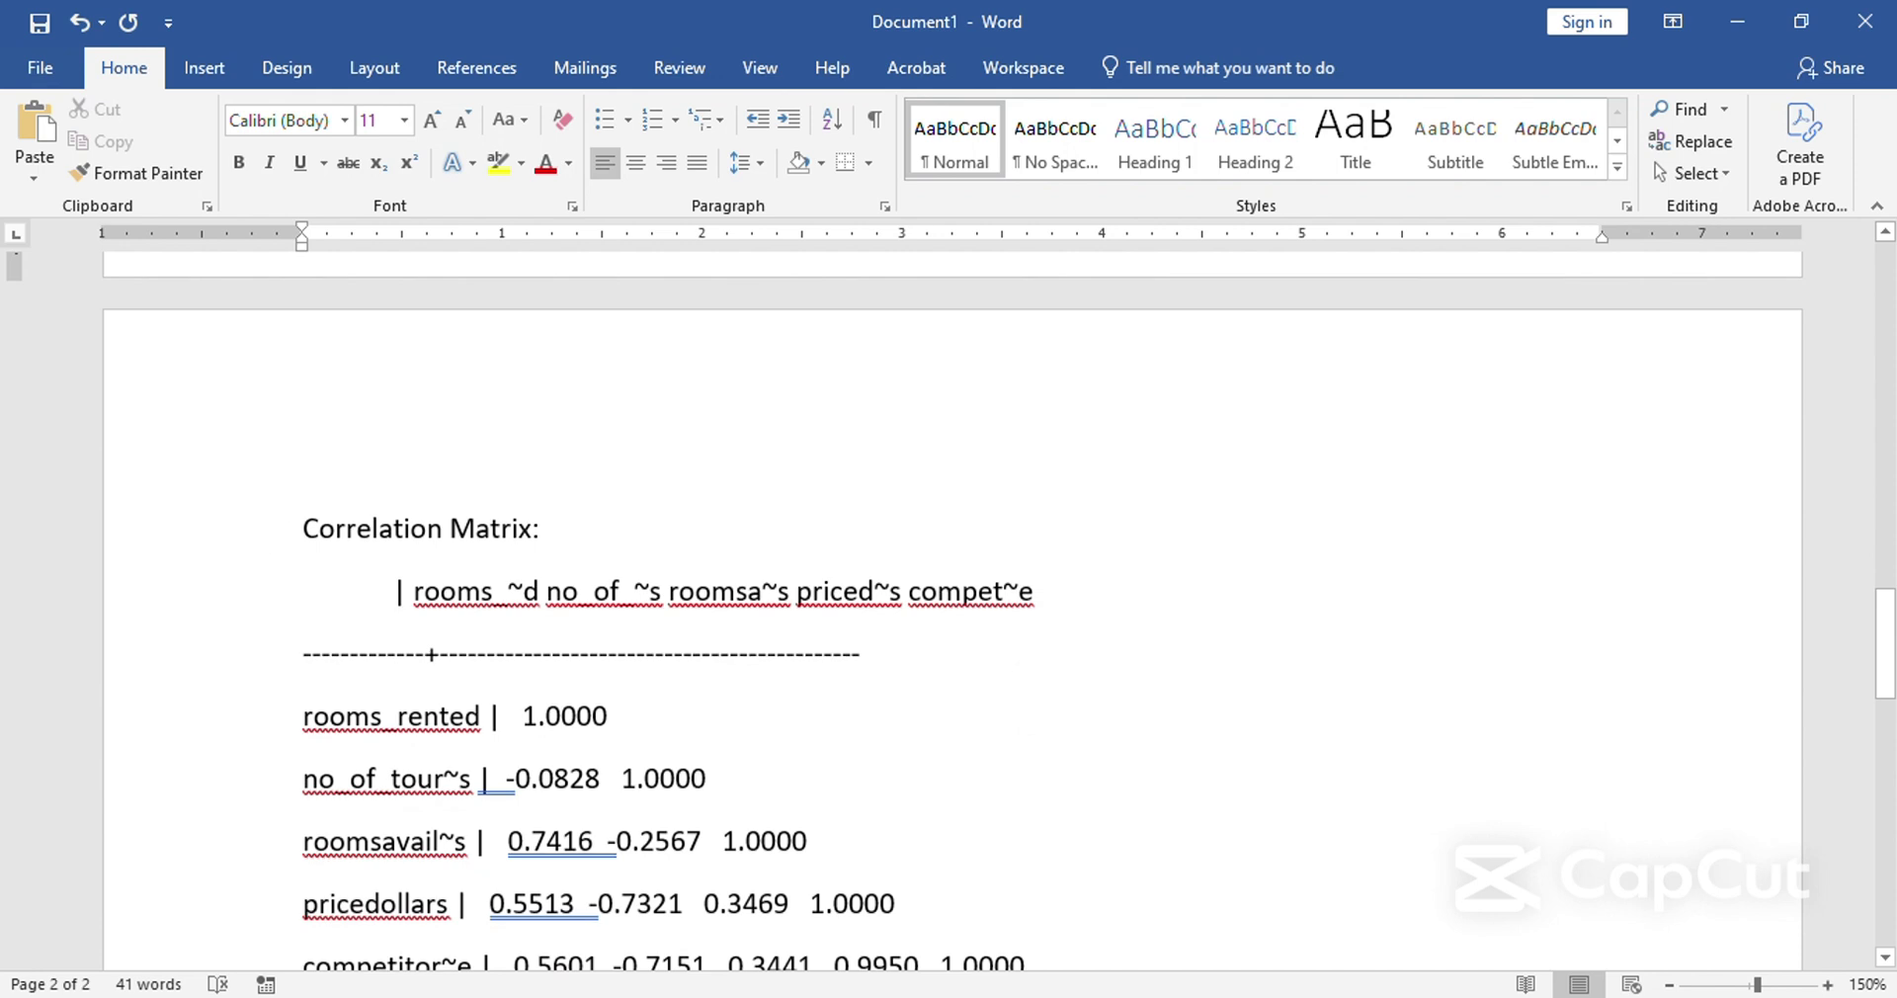
{"action": "left_click", "coordinate": [292, 534]}
{"action": "key", "text": "ctrl+b"}
{"action": "scroll", "coordinate": [648, 812], "scroll_direction": "down", "scroll_amount": 1}
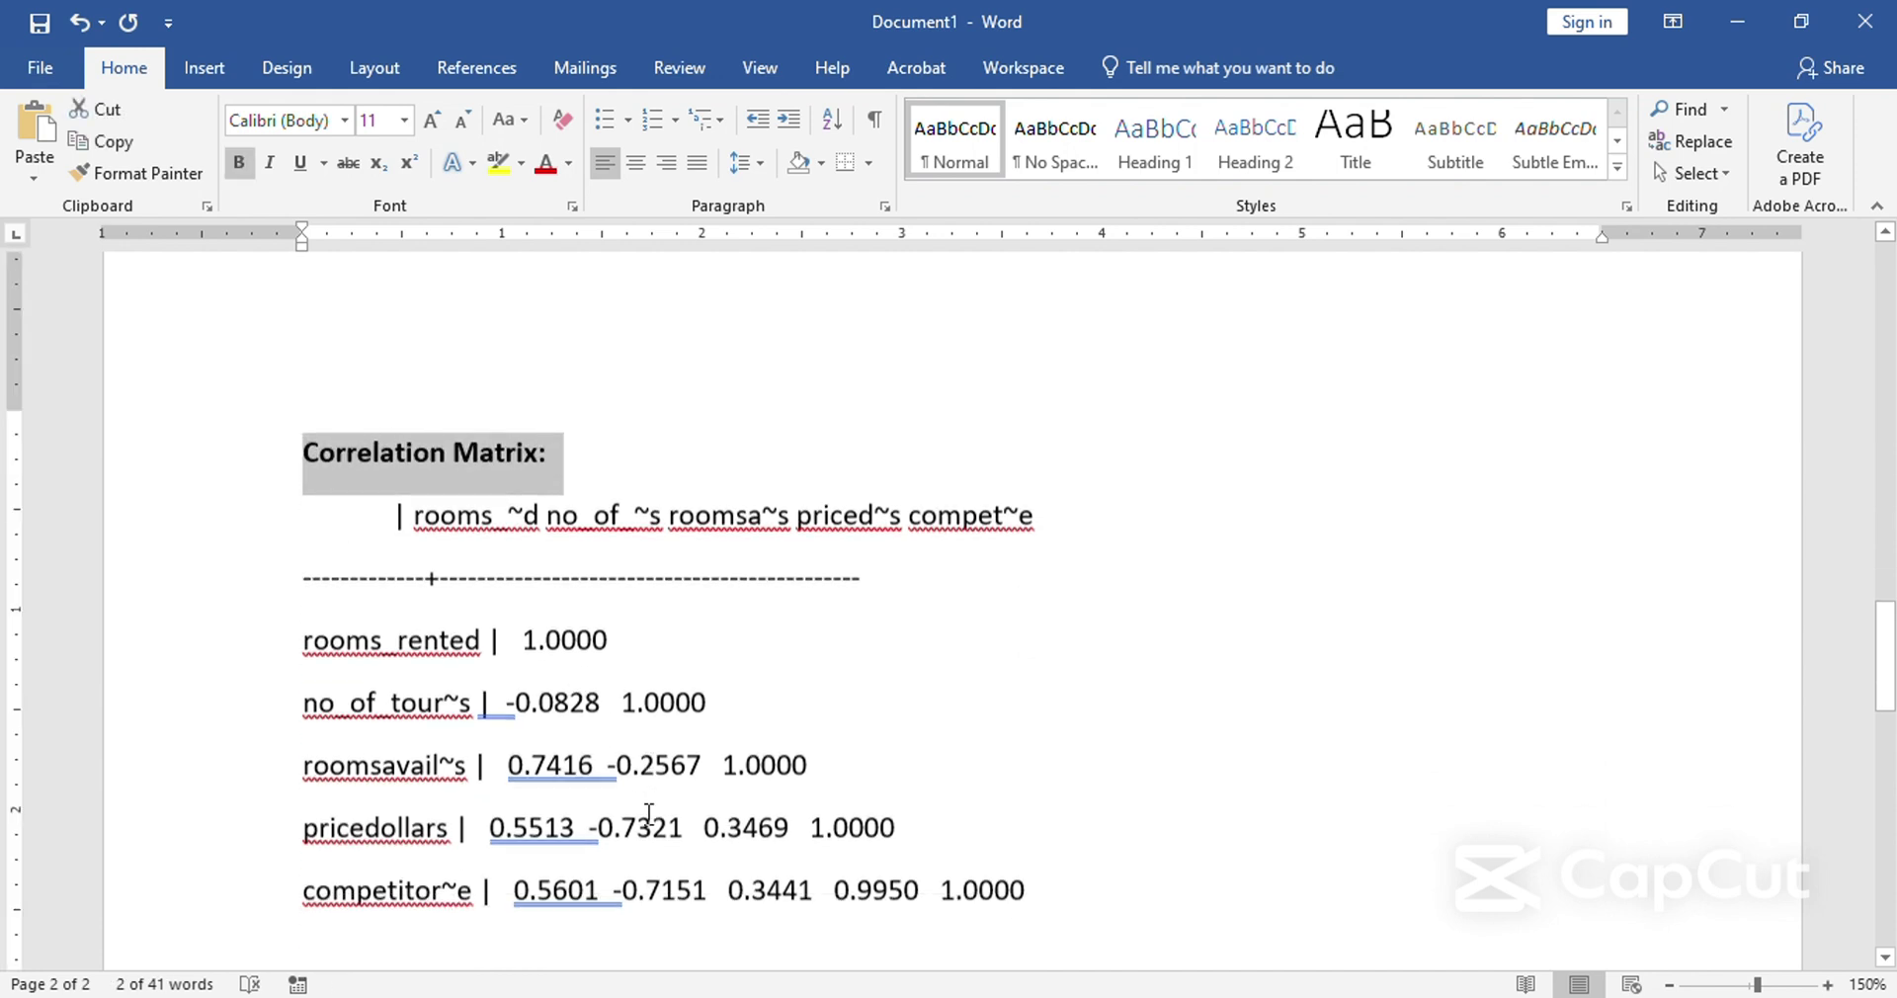
{"action": "scroll", "coordinate": [648, 813], "scroll_direction": "down", "scroll_amount": 3}
{"action": "scroll", "coordinate": [642, 805], "scroll_direction": "up", "scroll_amount": 3}
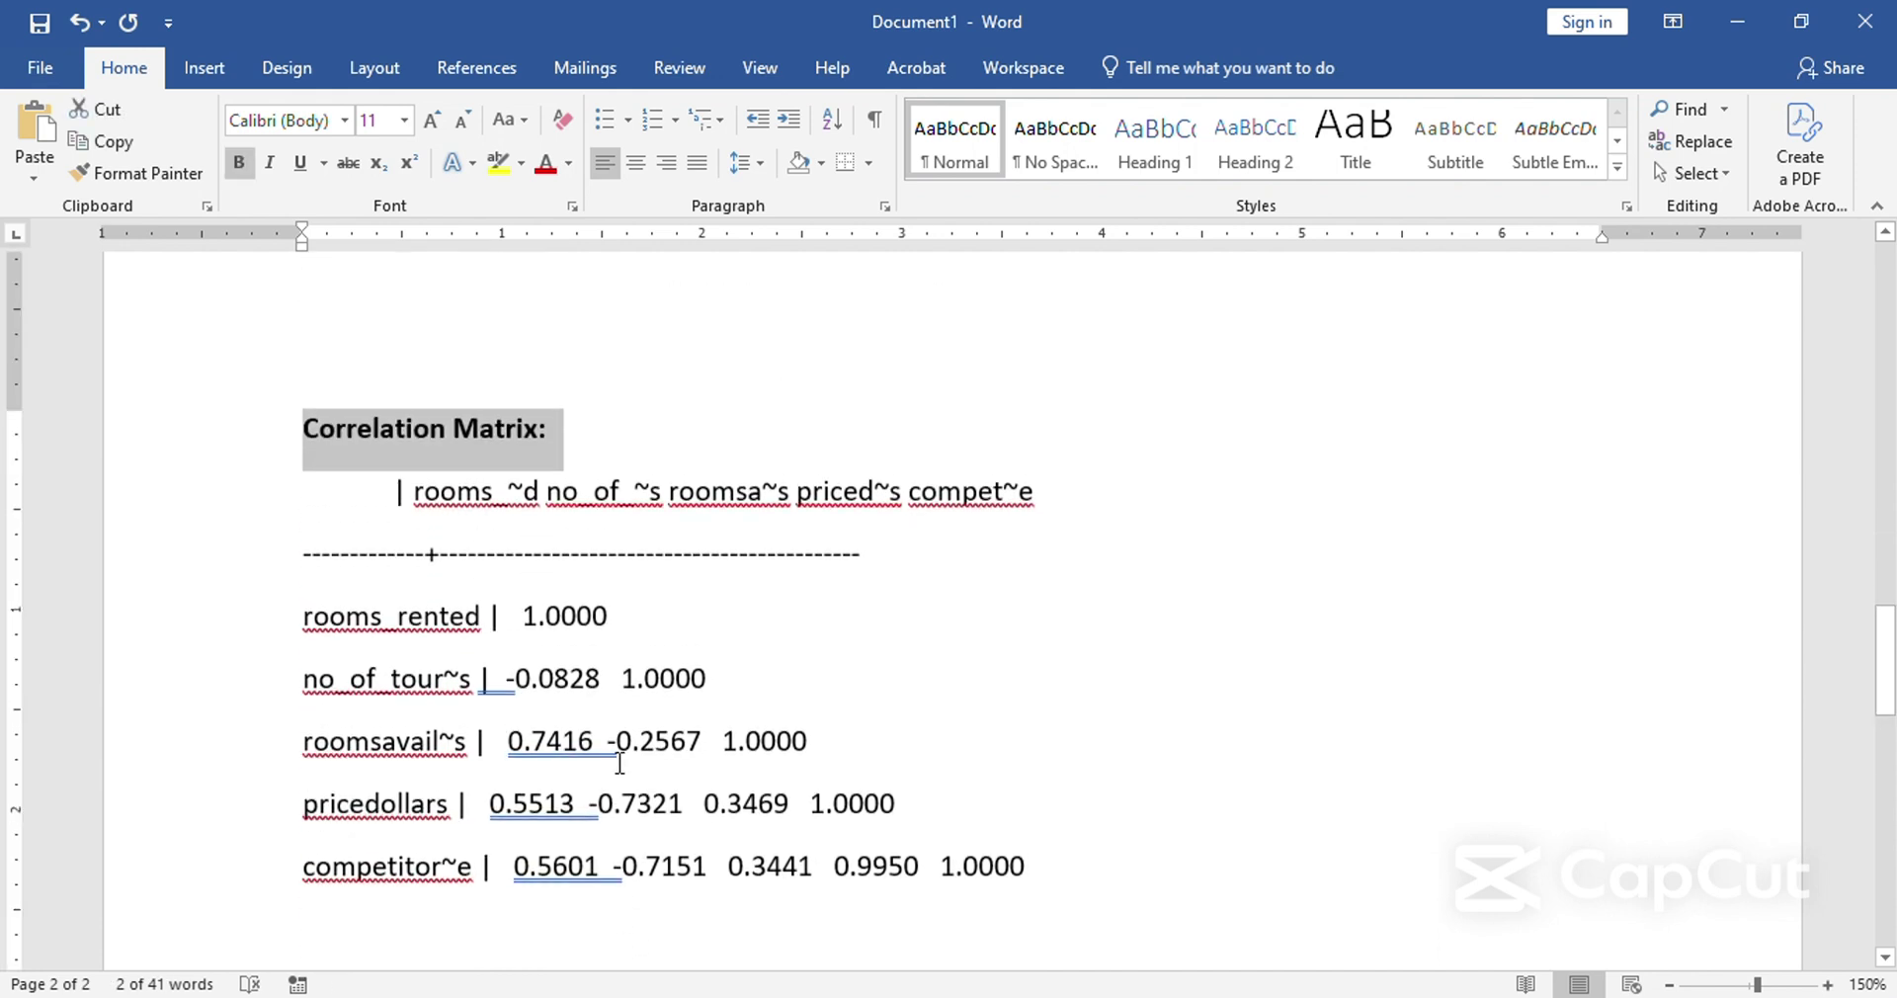
{"action": "mouse_move", "coordinate": [786, 993]}
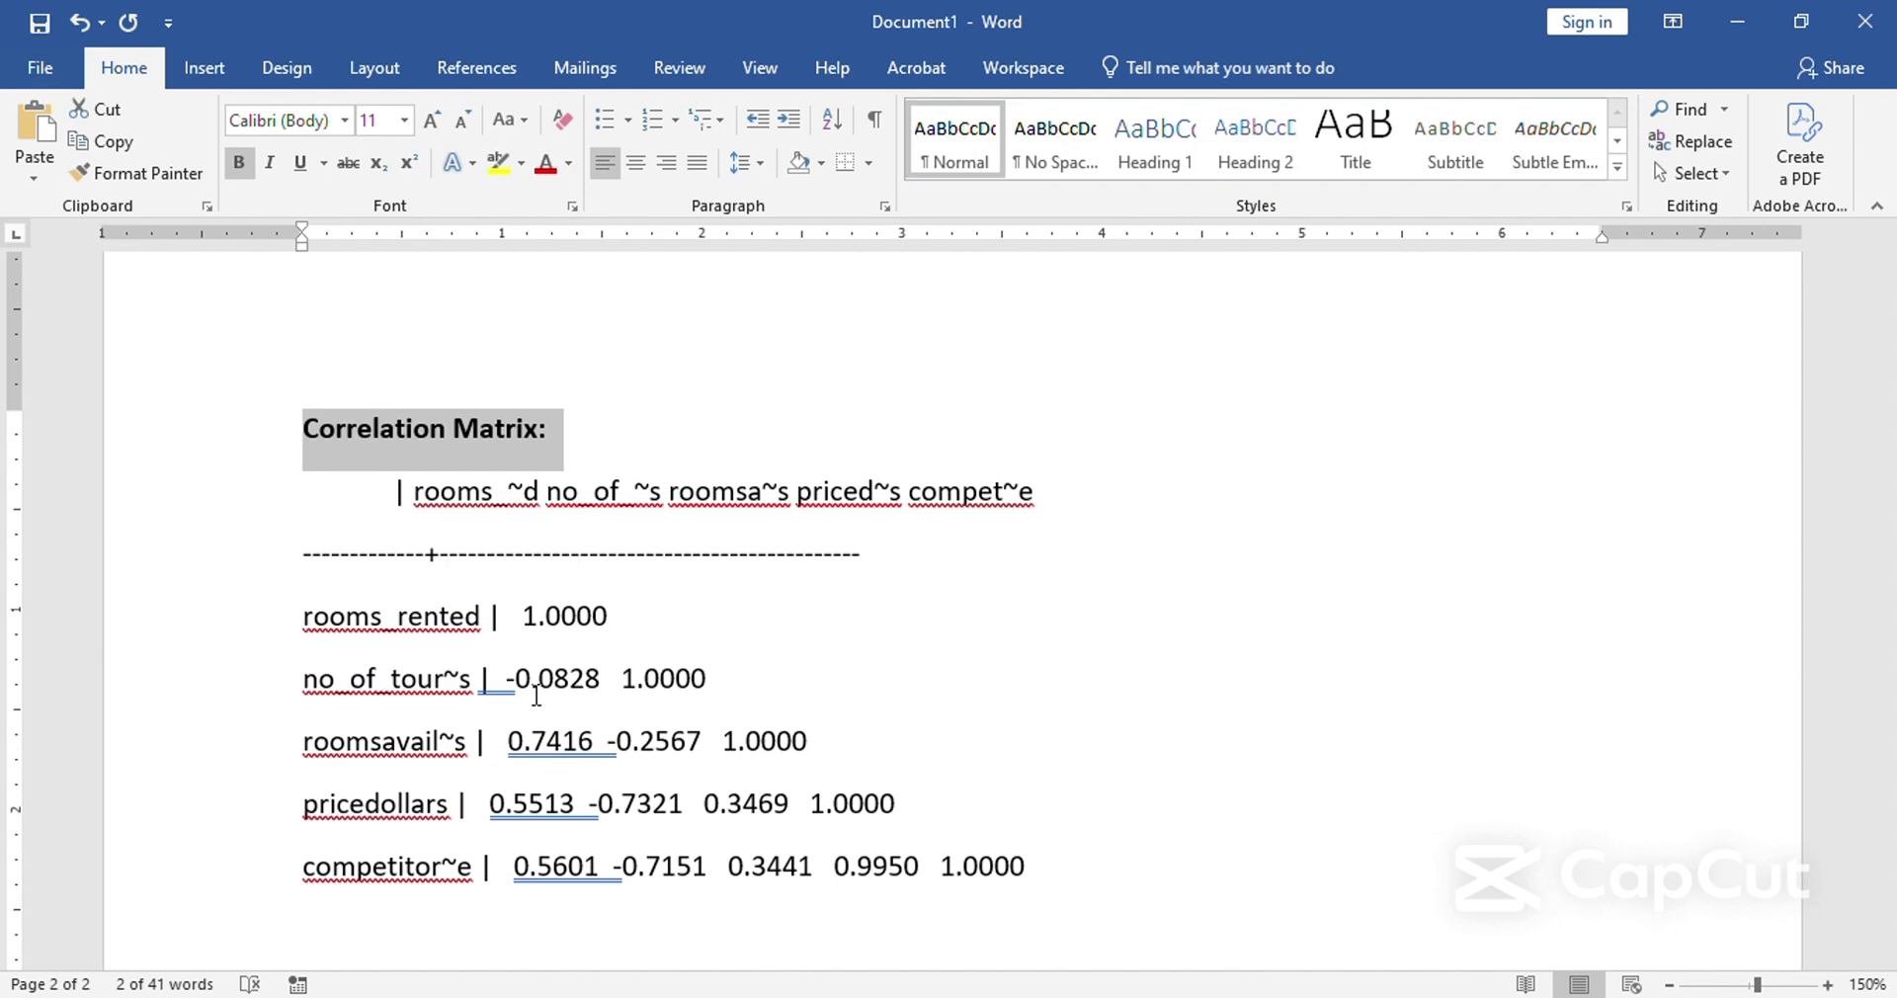
Write below the matrix "from the above correlation matrix it can be seen that rooms rented (DV) has weak relationship with number of tourists.".
{"action": "scroll", "coordinate": [536, 691], "scroll_direction": "down", "scroll_amount": 1}
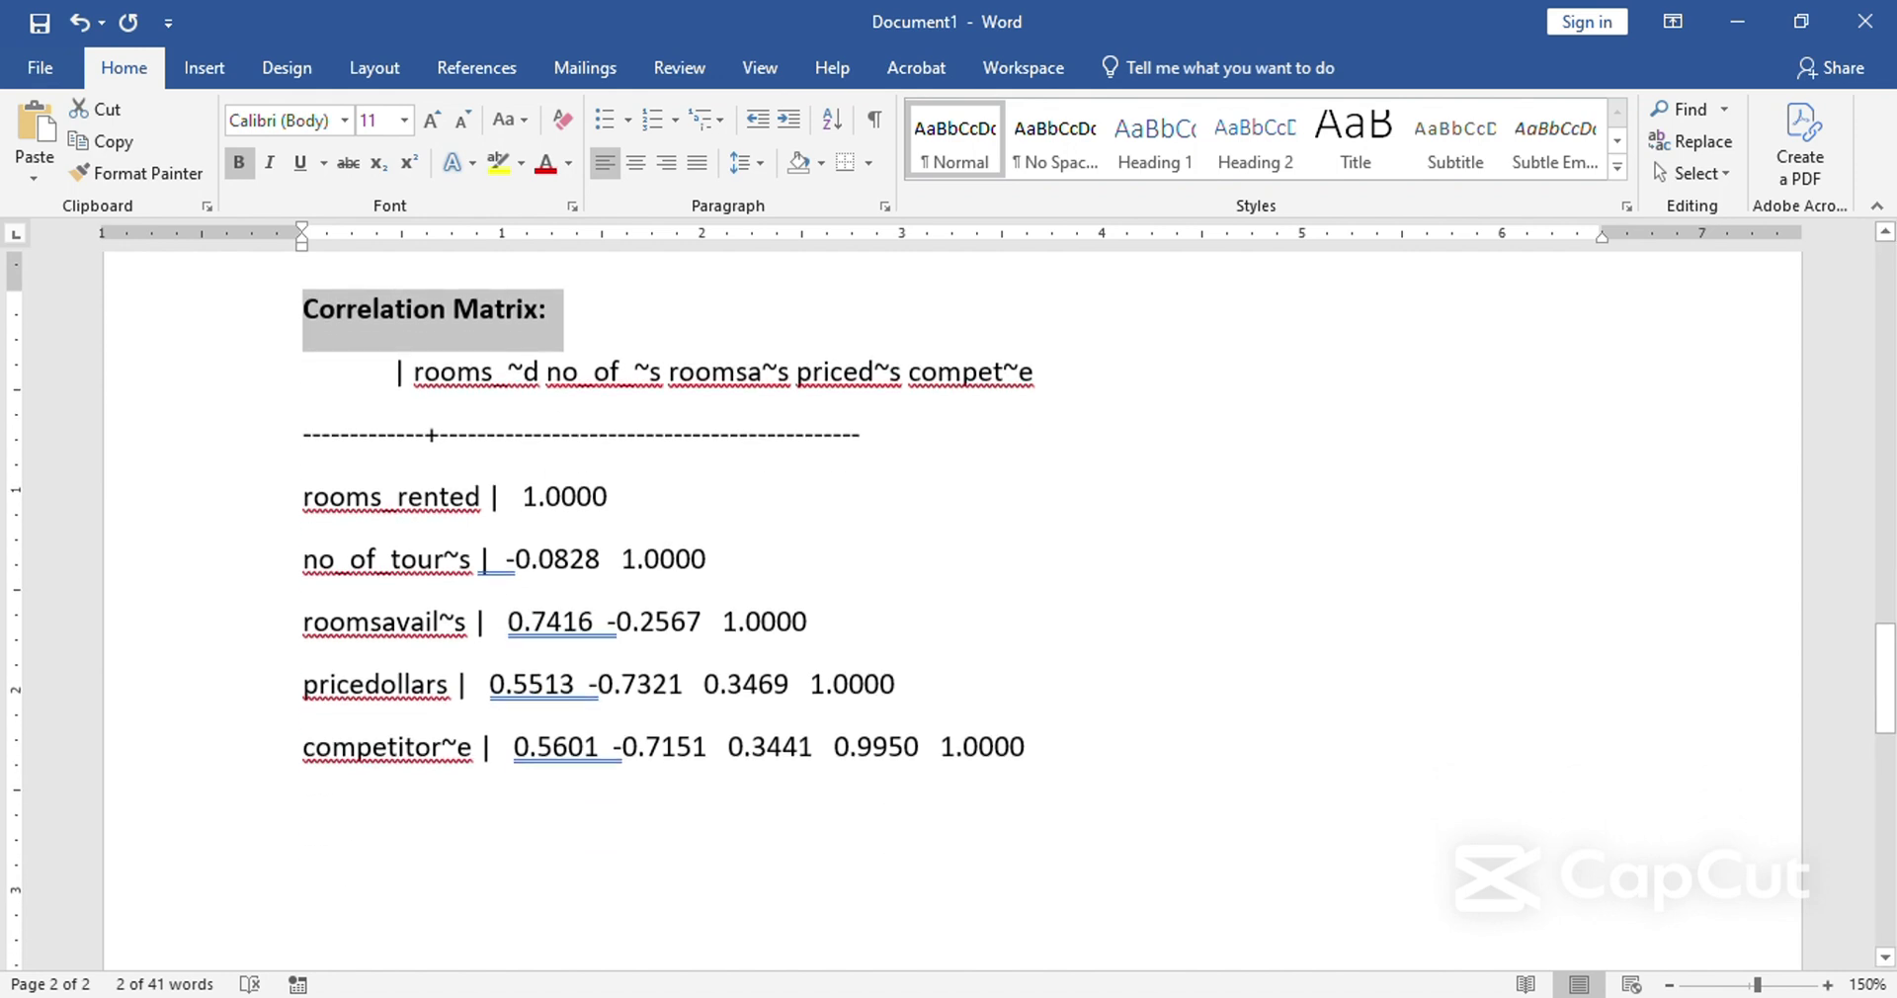
{"action": "left_click", "coordinate": [336, 820]}
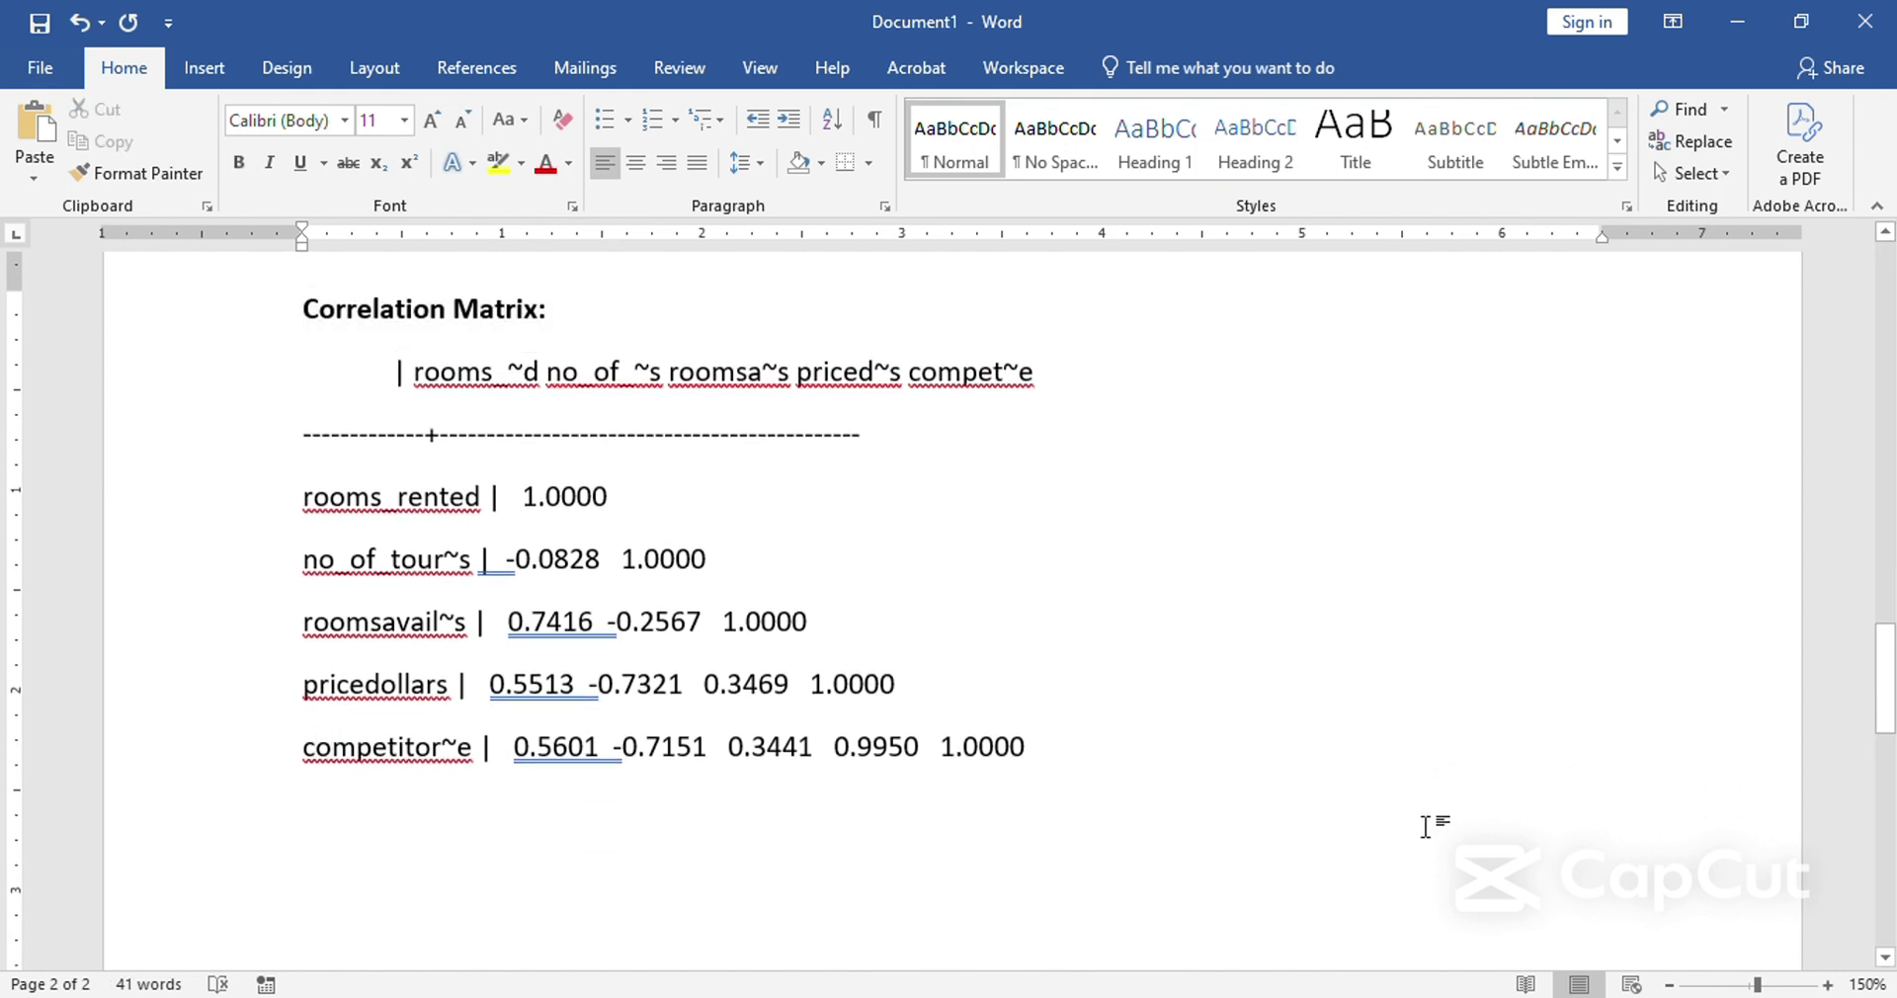
{"action": "key", "text": "Return"}
{"action": "key", "text": "Return"}
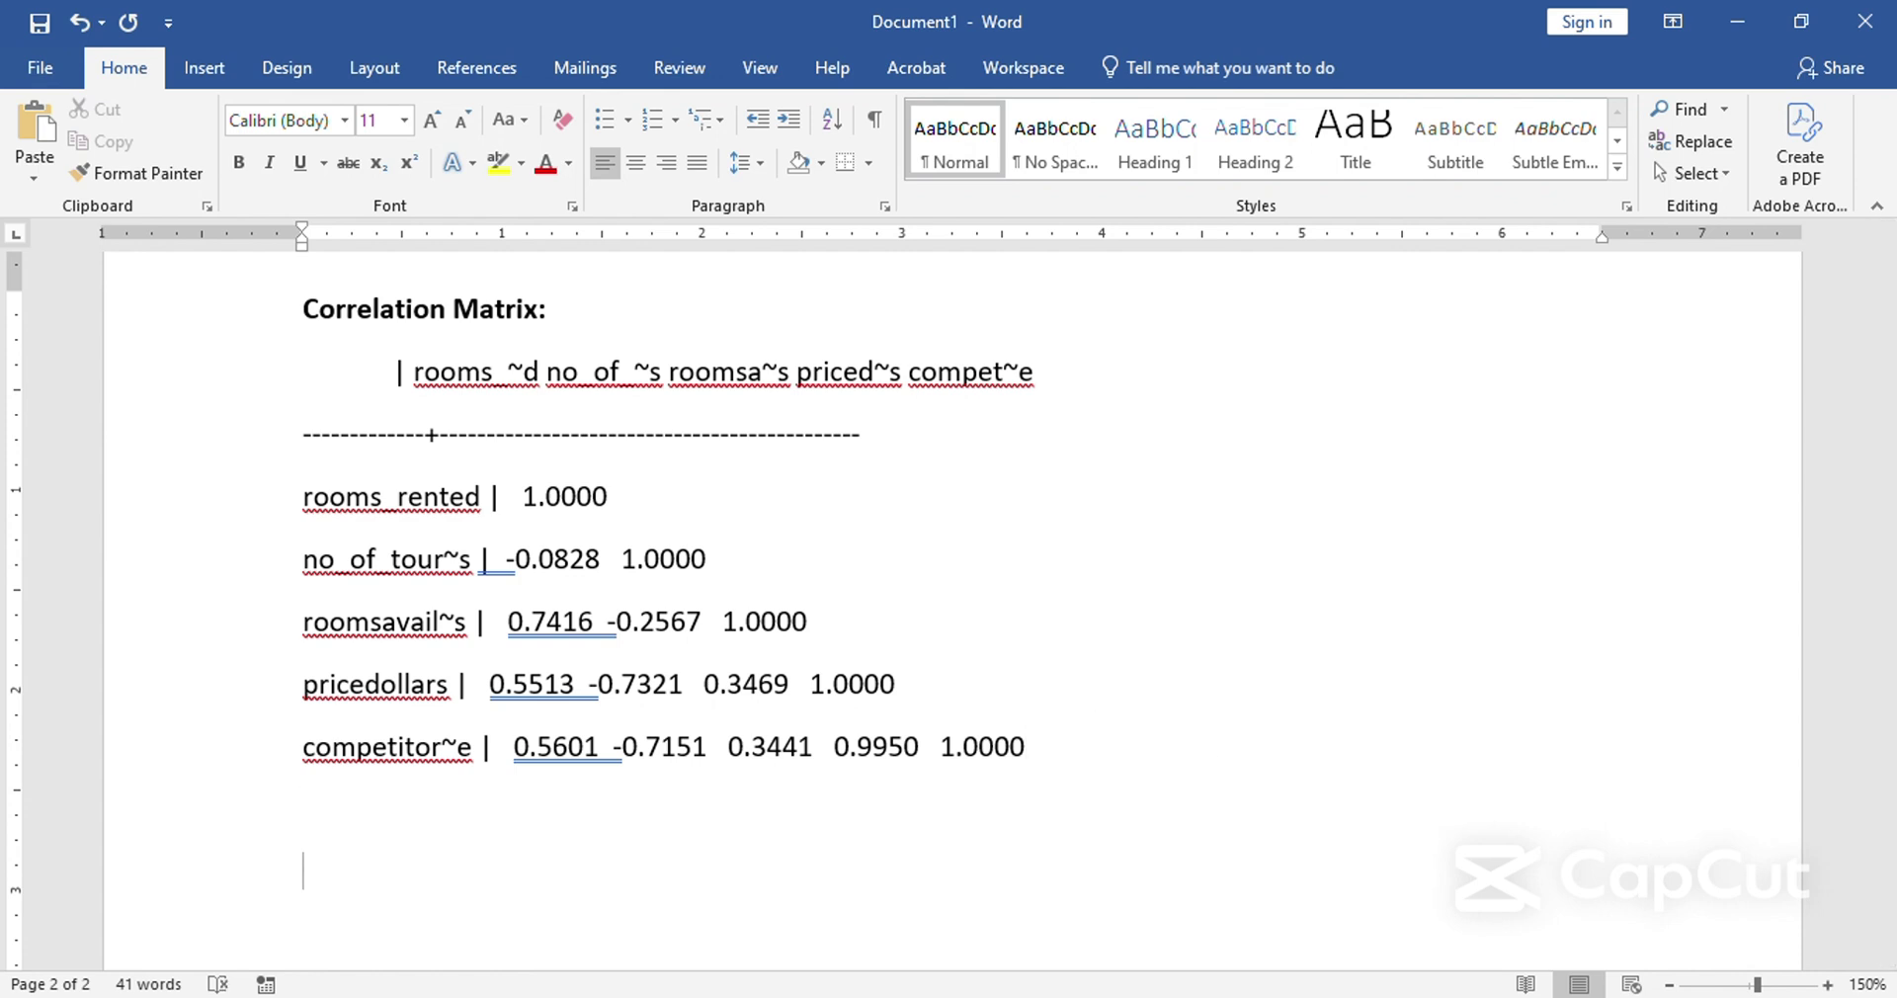
{"action": "key", "text": "BackSpace"}
{"action": "type", "text": "from the "}
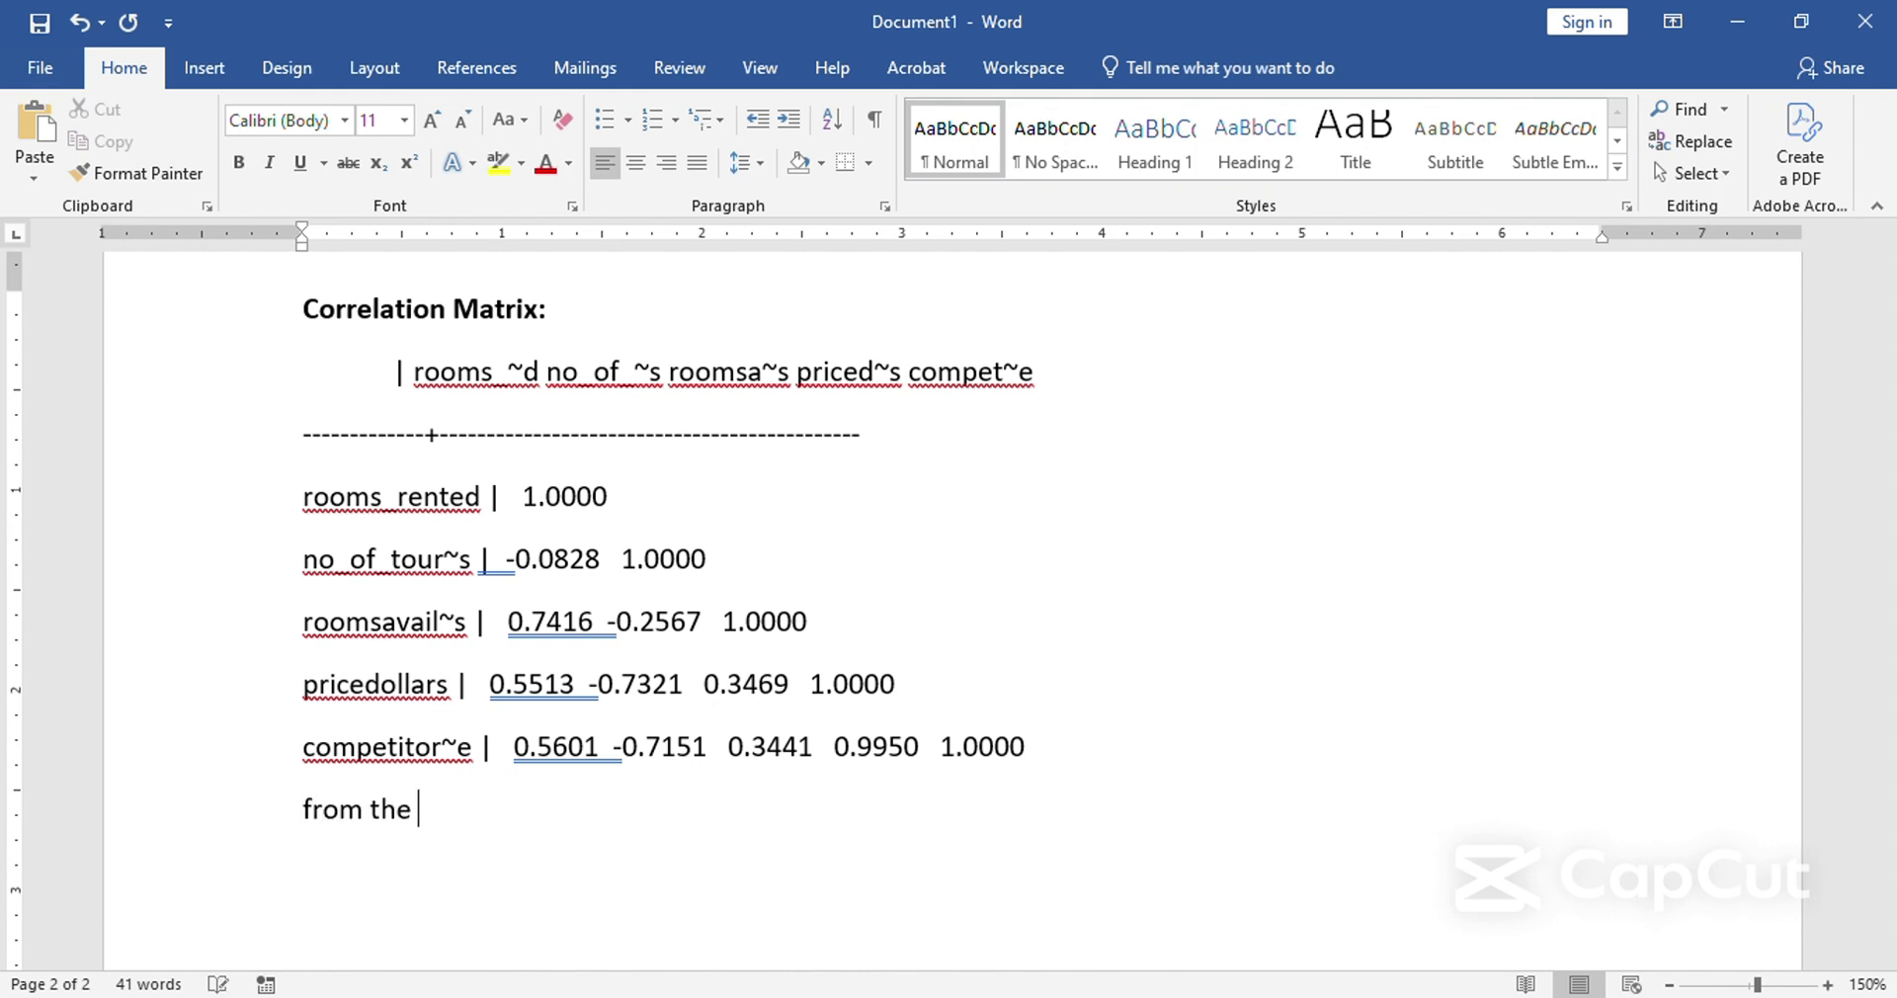
{"action": "type", "text": "above corre"}
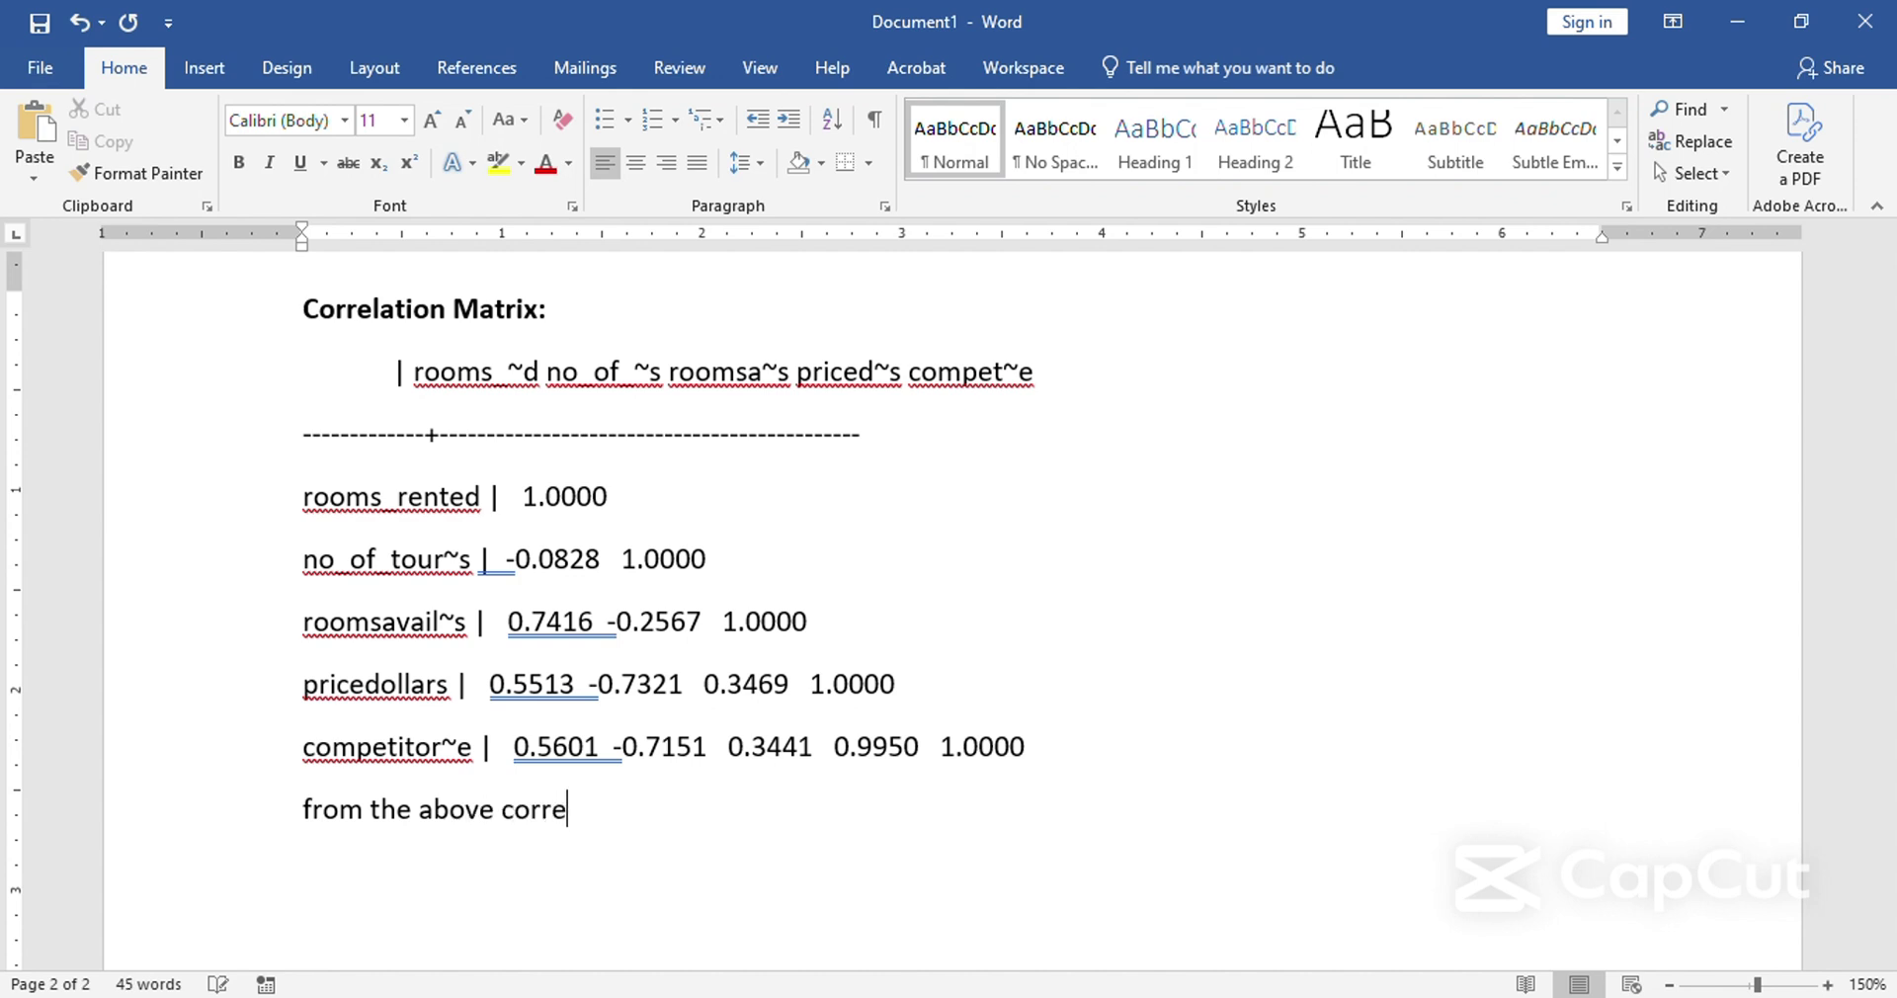
{"action": "type", "text": "lation matri"}
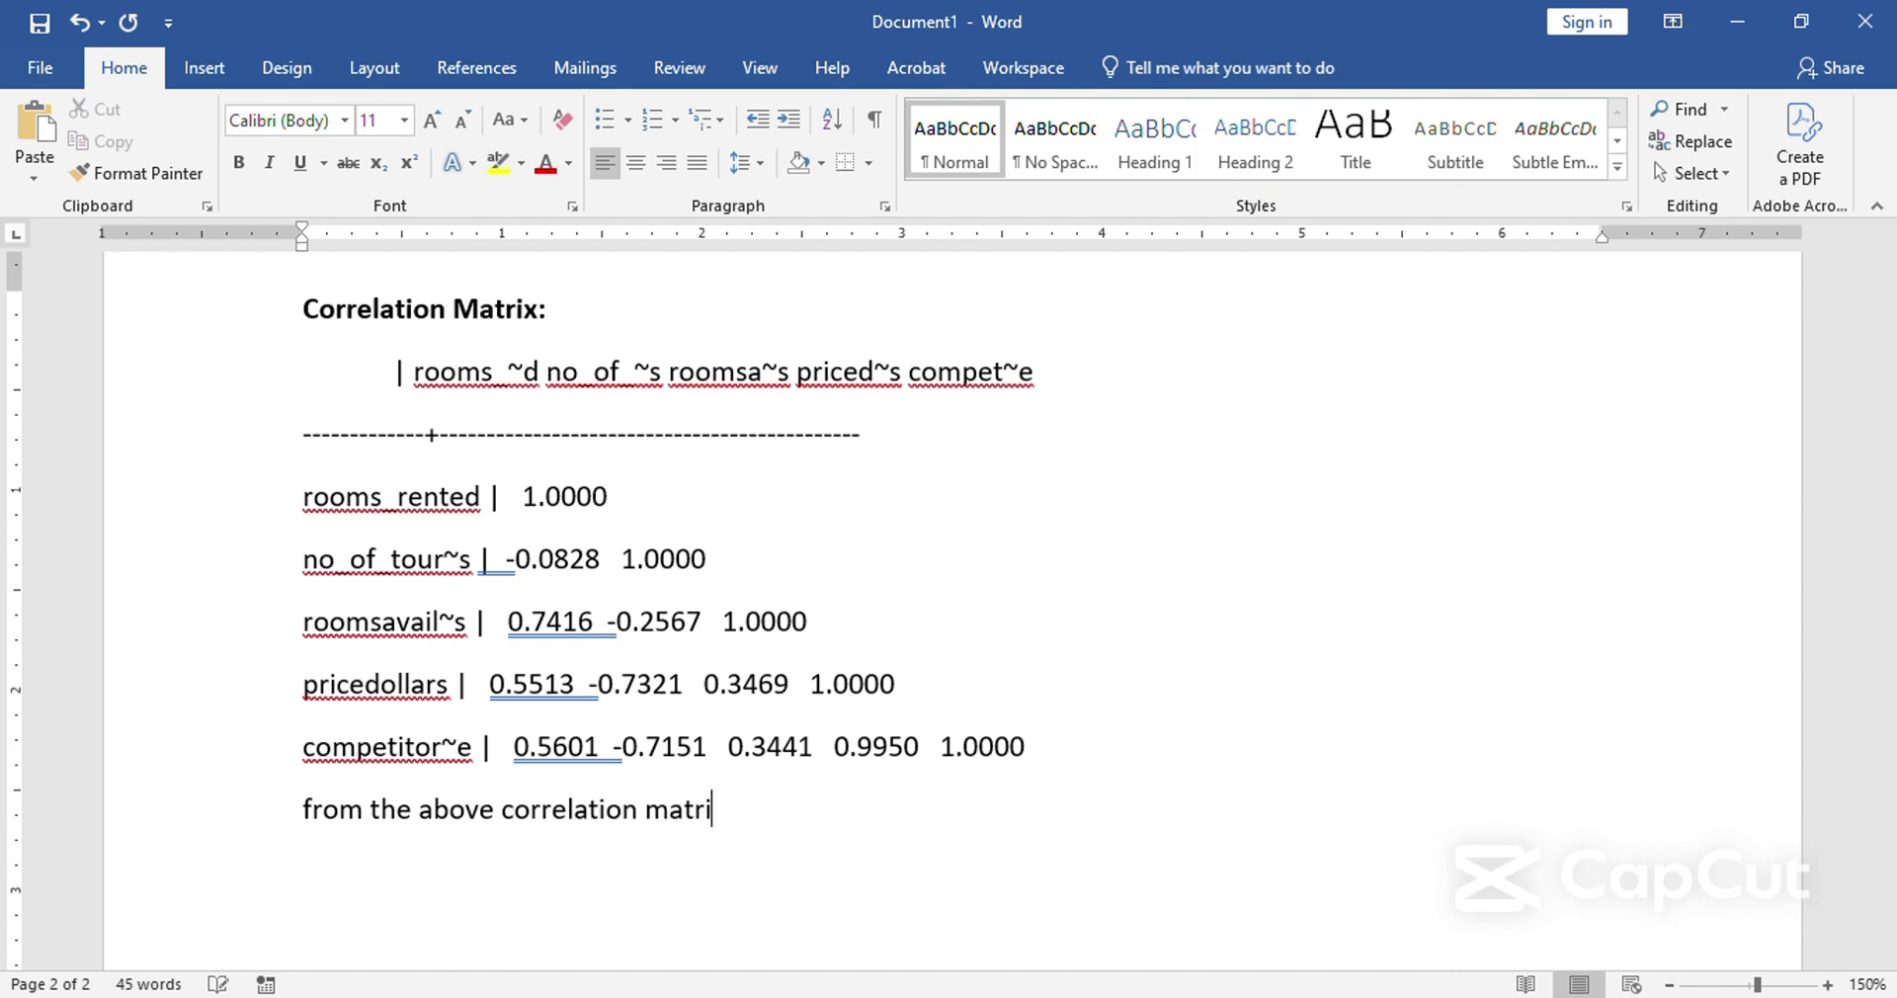
{"action": "type", "text": "x it can be seen t"}
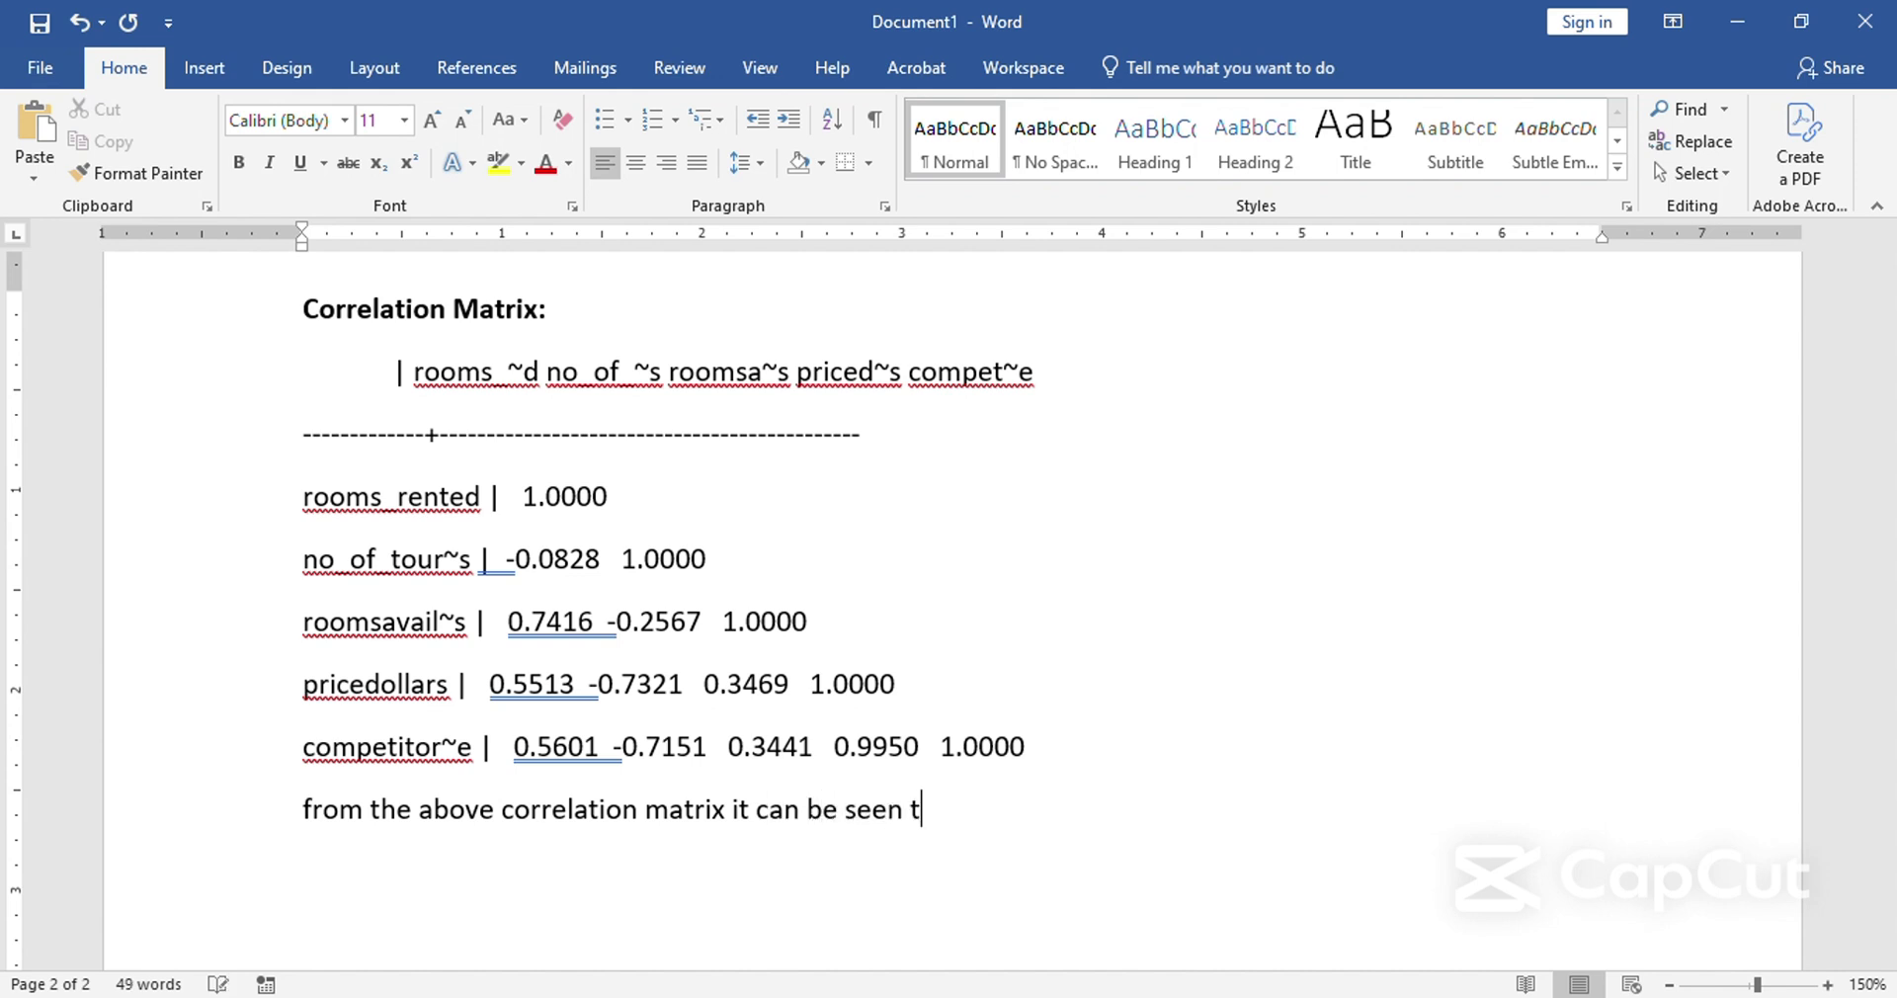
{"action": "type", "text": "hat rooms"}
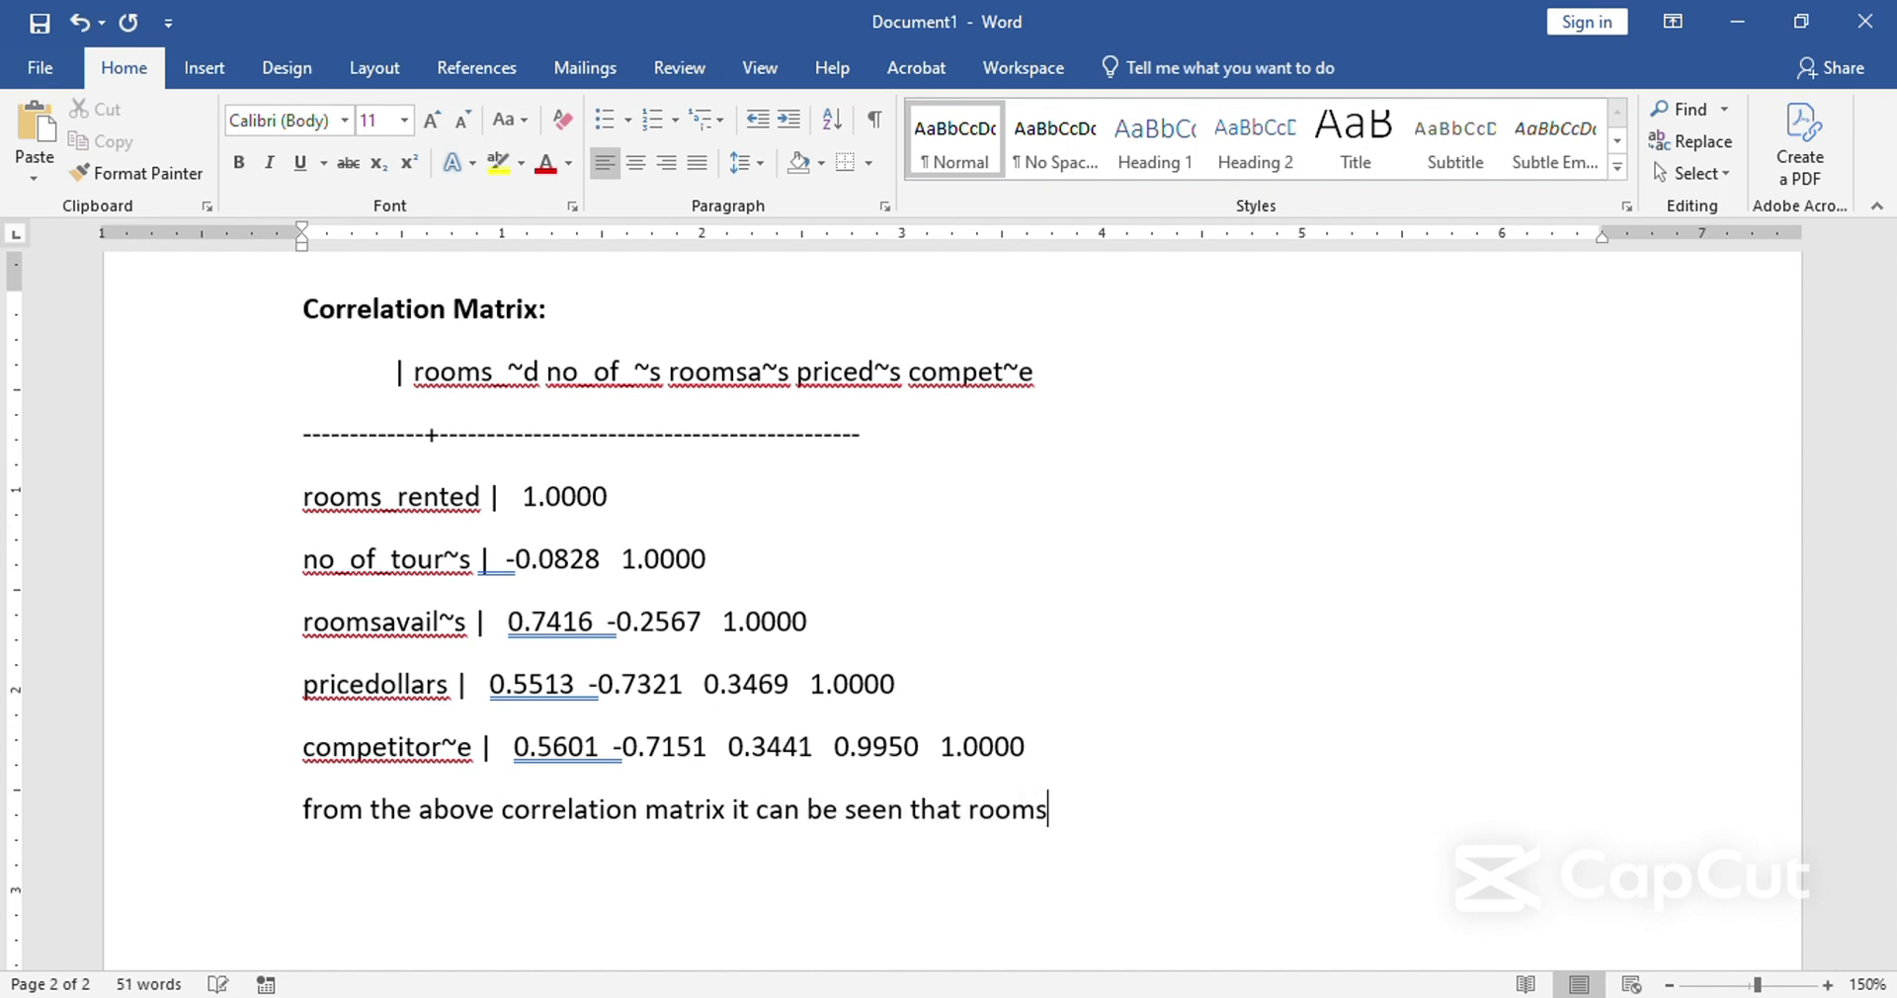
{"action": "type", "text": " rented (DV"}
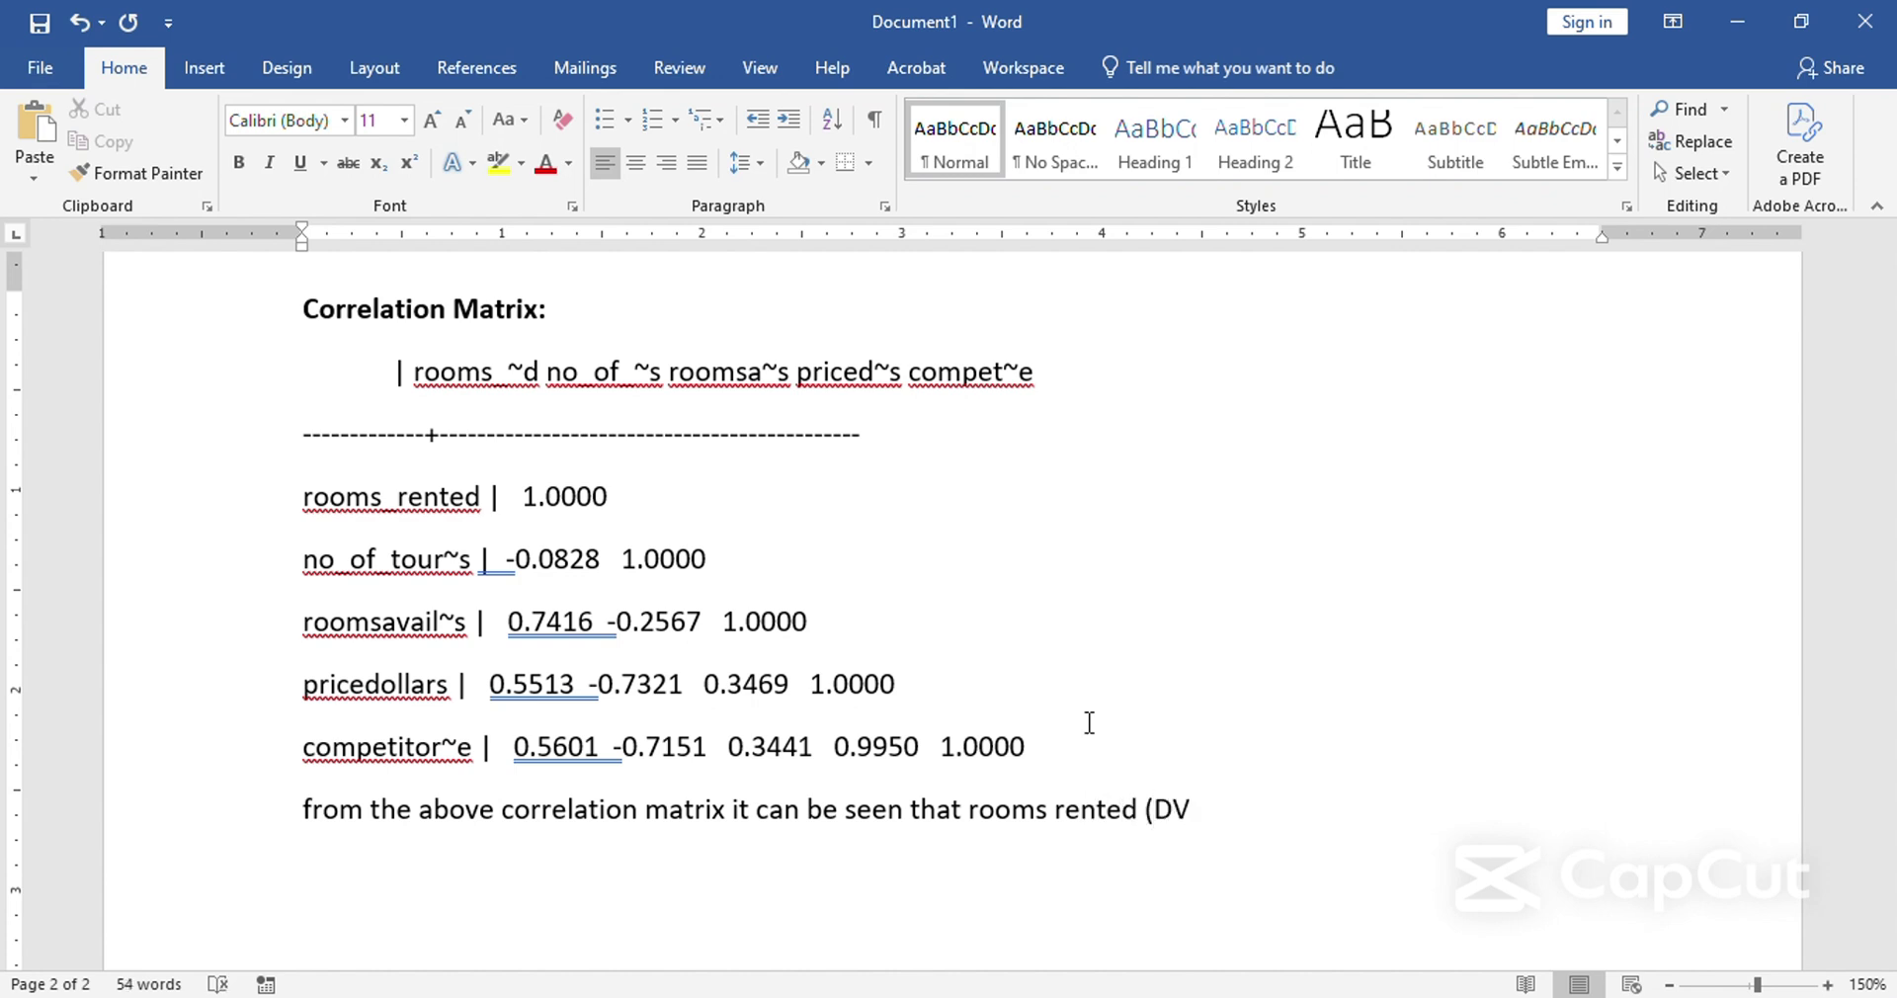
{"action": "type", "text": ") has weak relatio"}
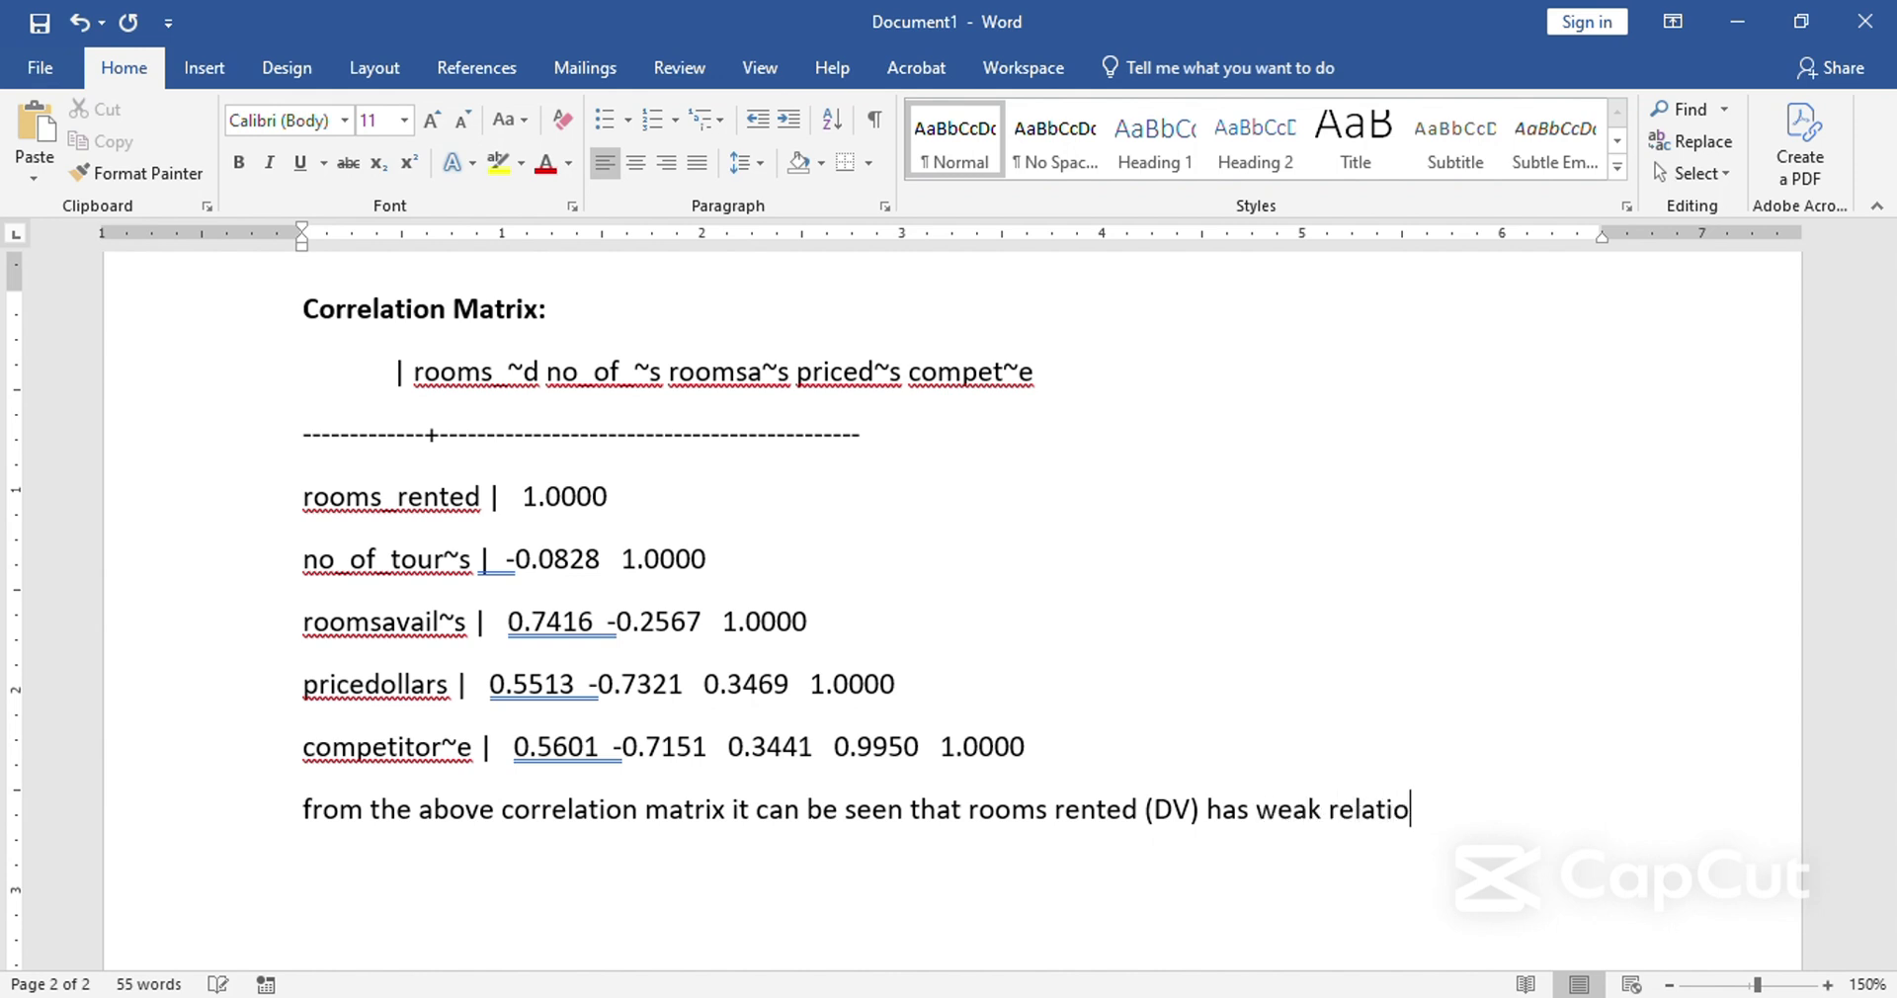
{"action": "type", "text": "nship wiot"}
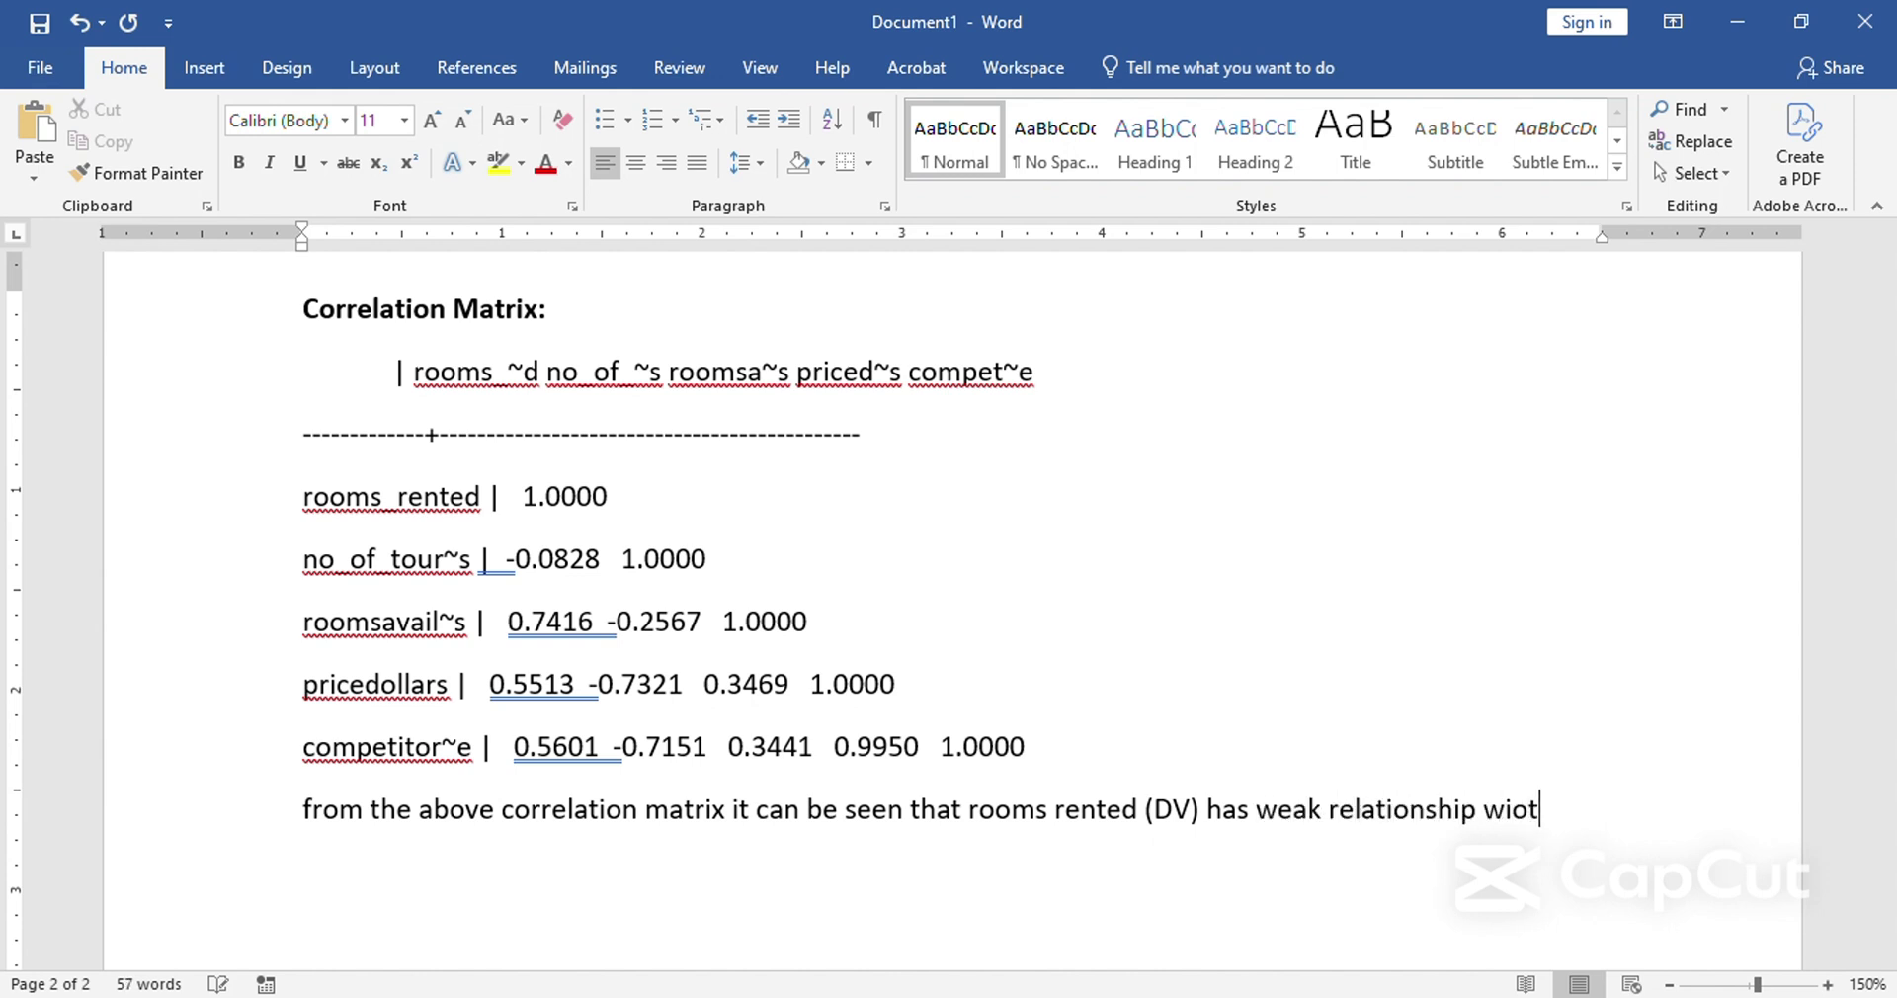
{"action": "key", "text": "BackSpace"}
{"action": "type", "text": "yth"}
{"action": "key", "text": "BackSpace"}
{"action": "key", "text": "BackSpace"}
{"action": "key", "text": "BackSpace"}
{"action": "key", "text": "BackSpace"}
{"action": "type", "text": "ith number of t"}
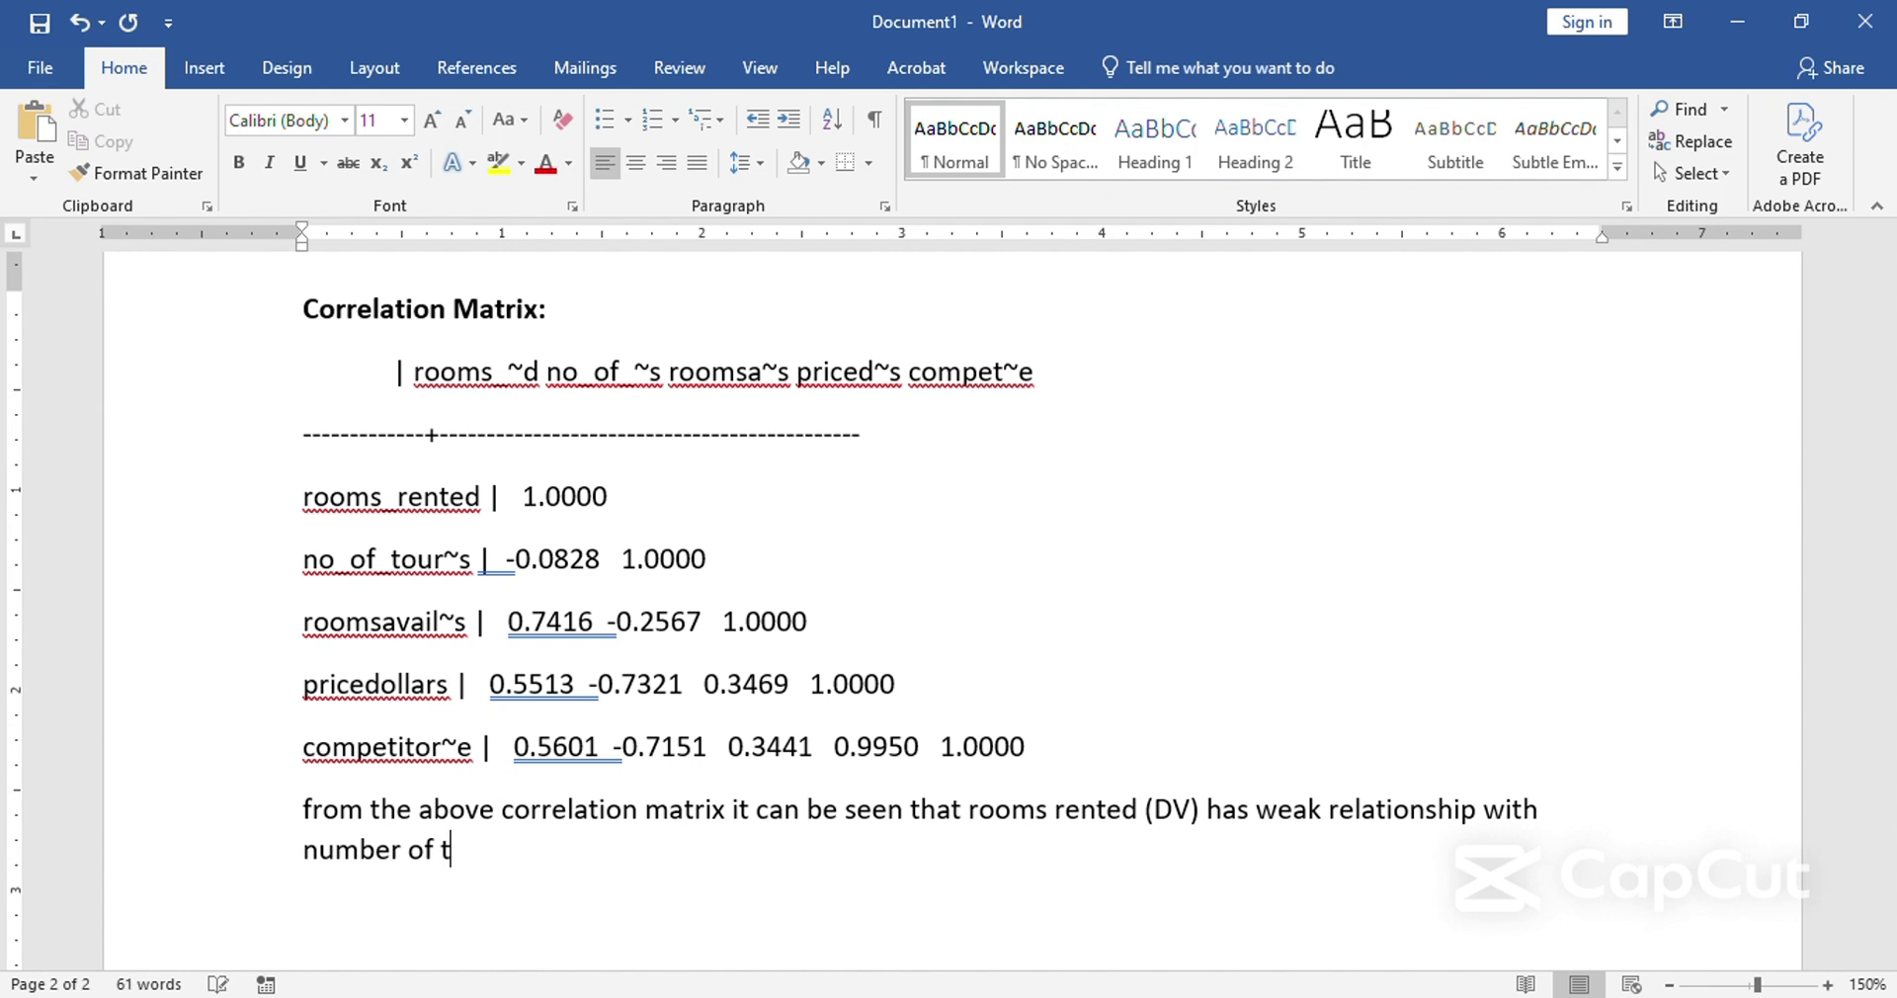
{"action": "type", "text": "ourists"}
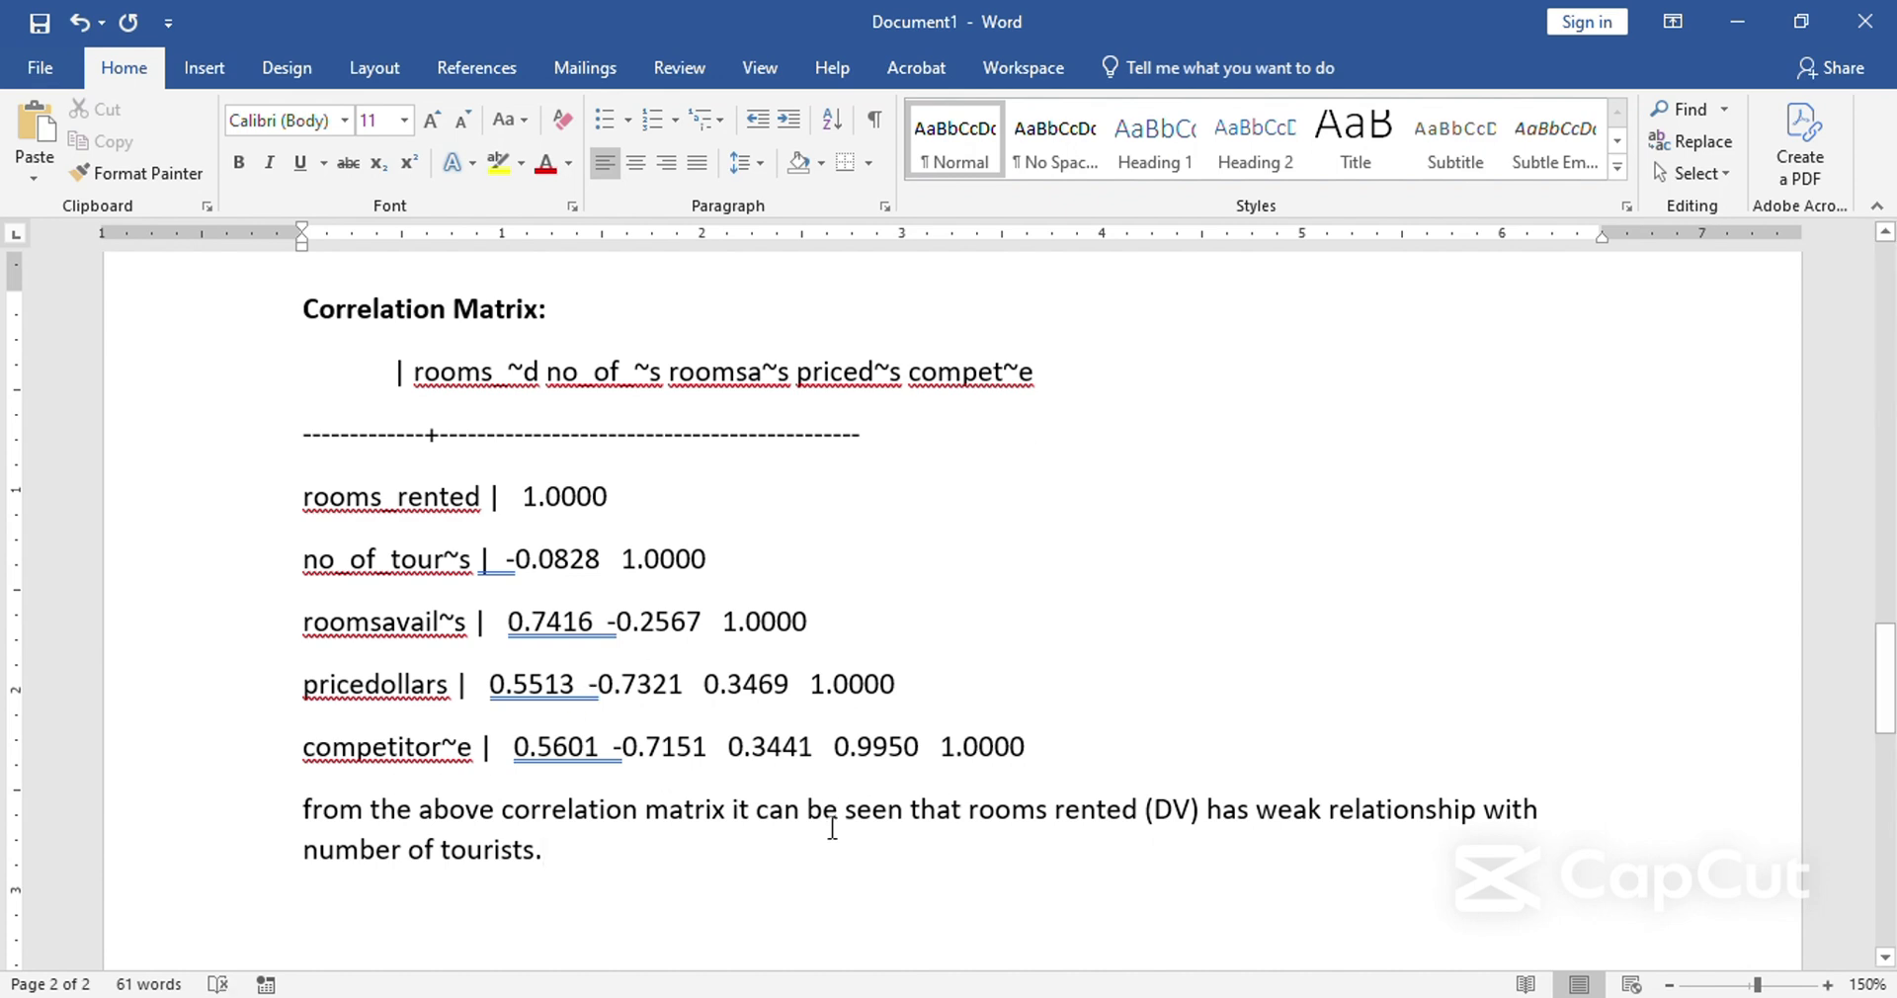
Continue the paragraph with "Further we can see that competitor pricing has strong relationship with Price.".
{"action": "type", "text": "F"}
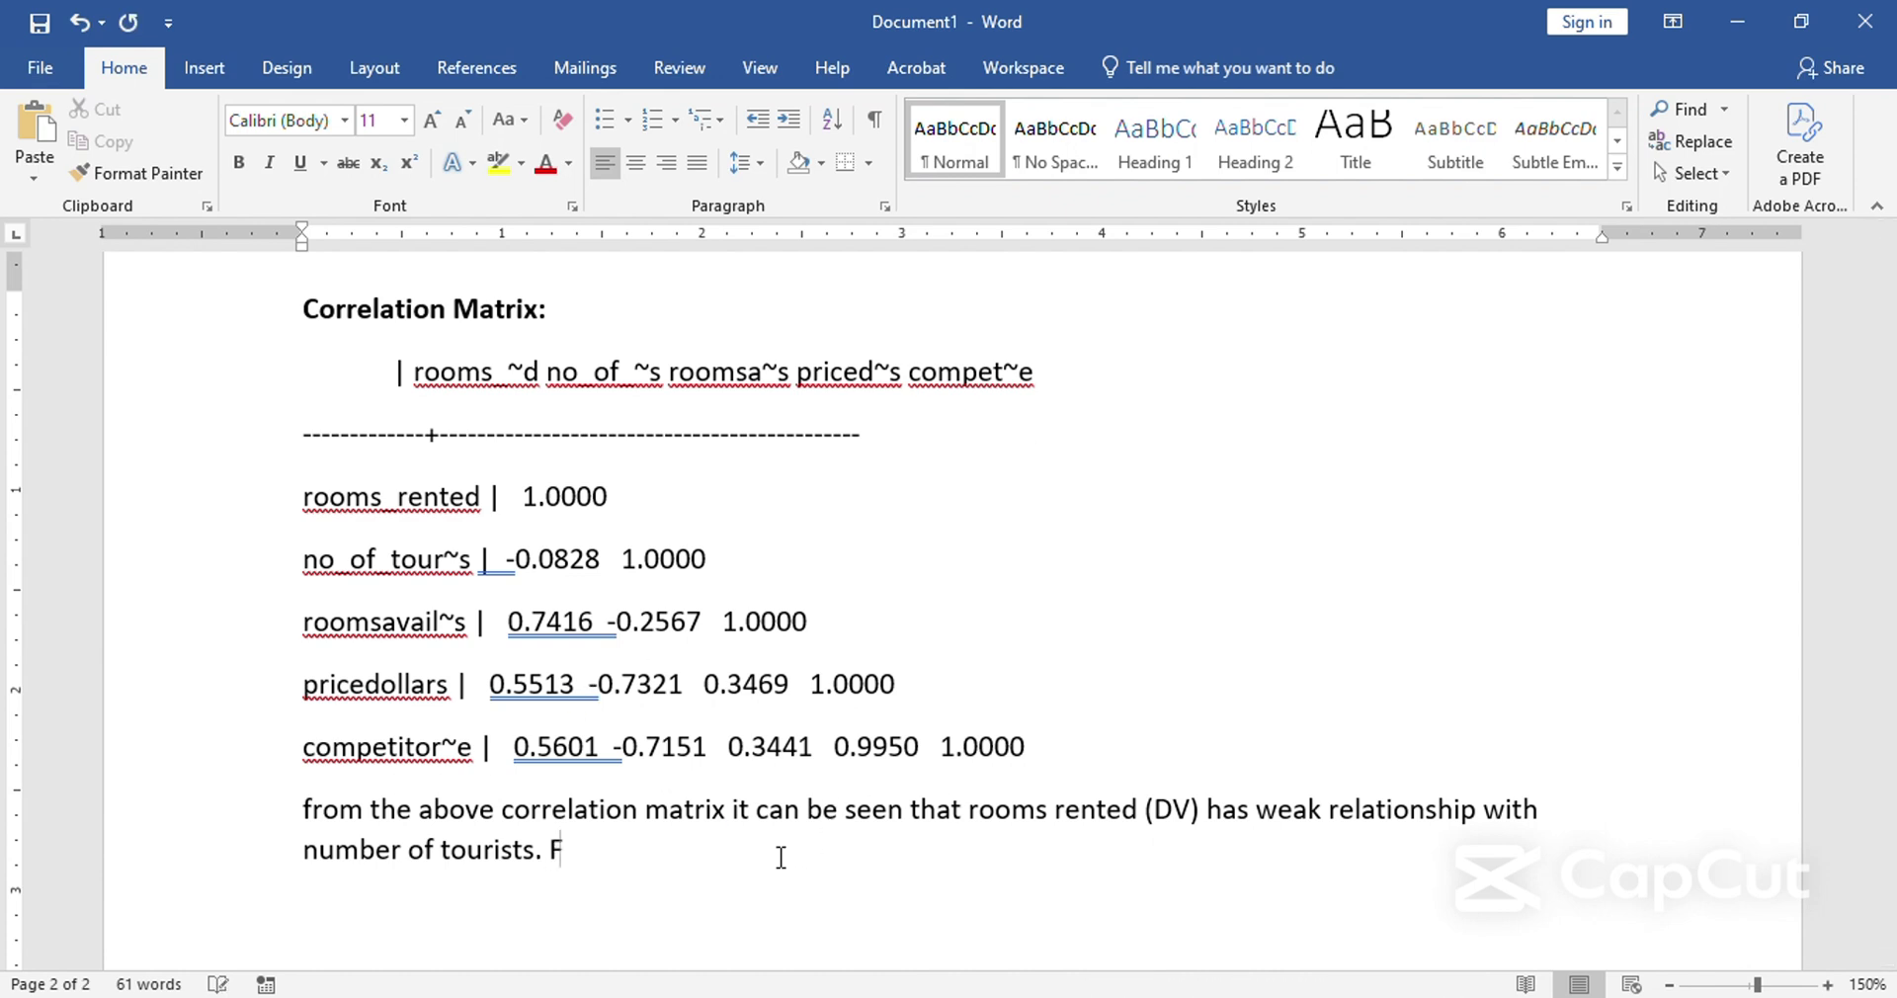
{"action": "type", "text": "urther we can s"}
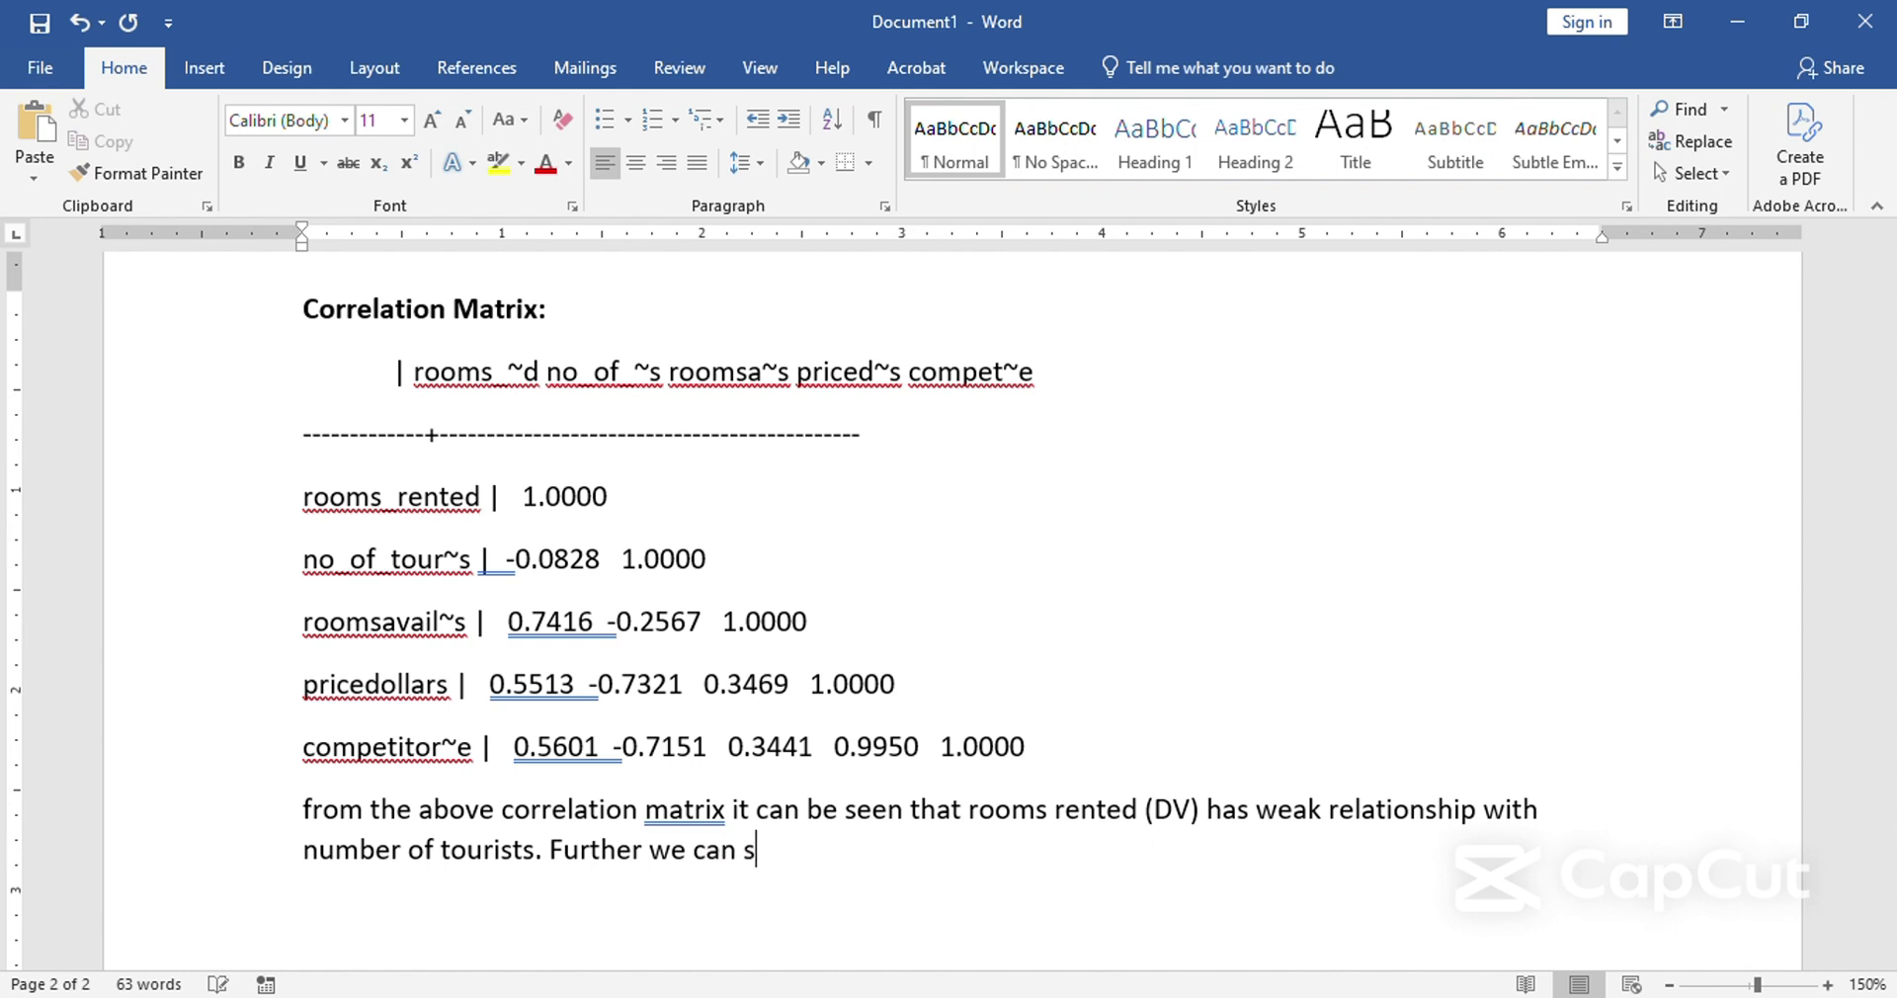
{"action": "type", "text": "ee that compet"}
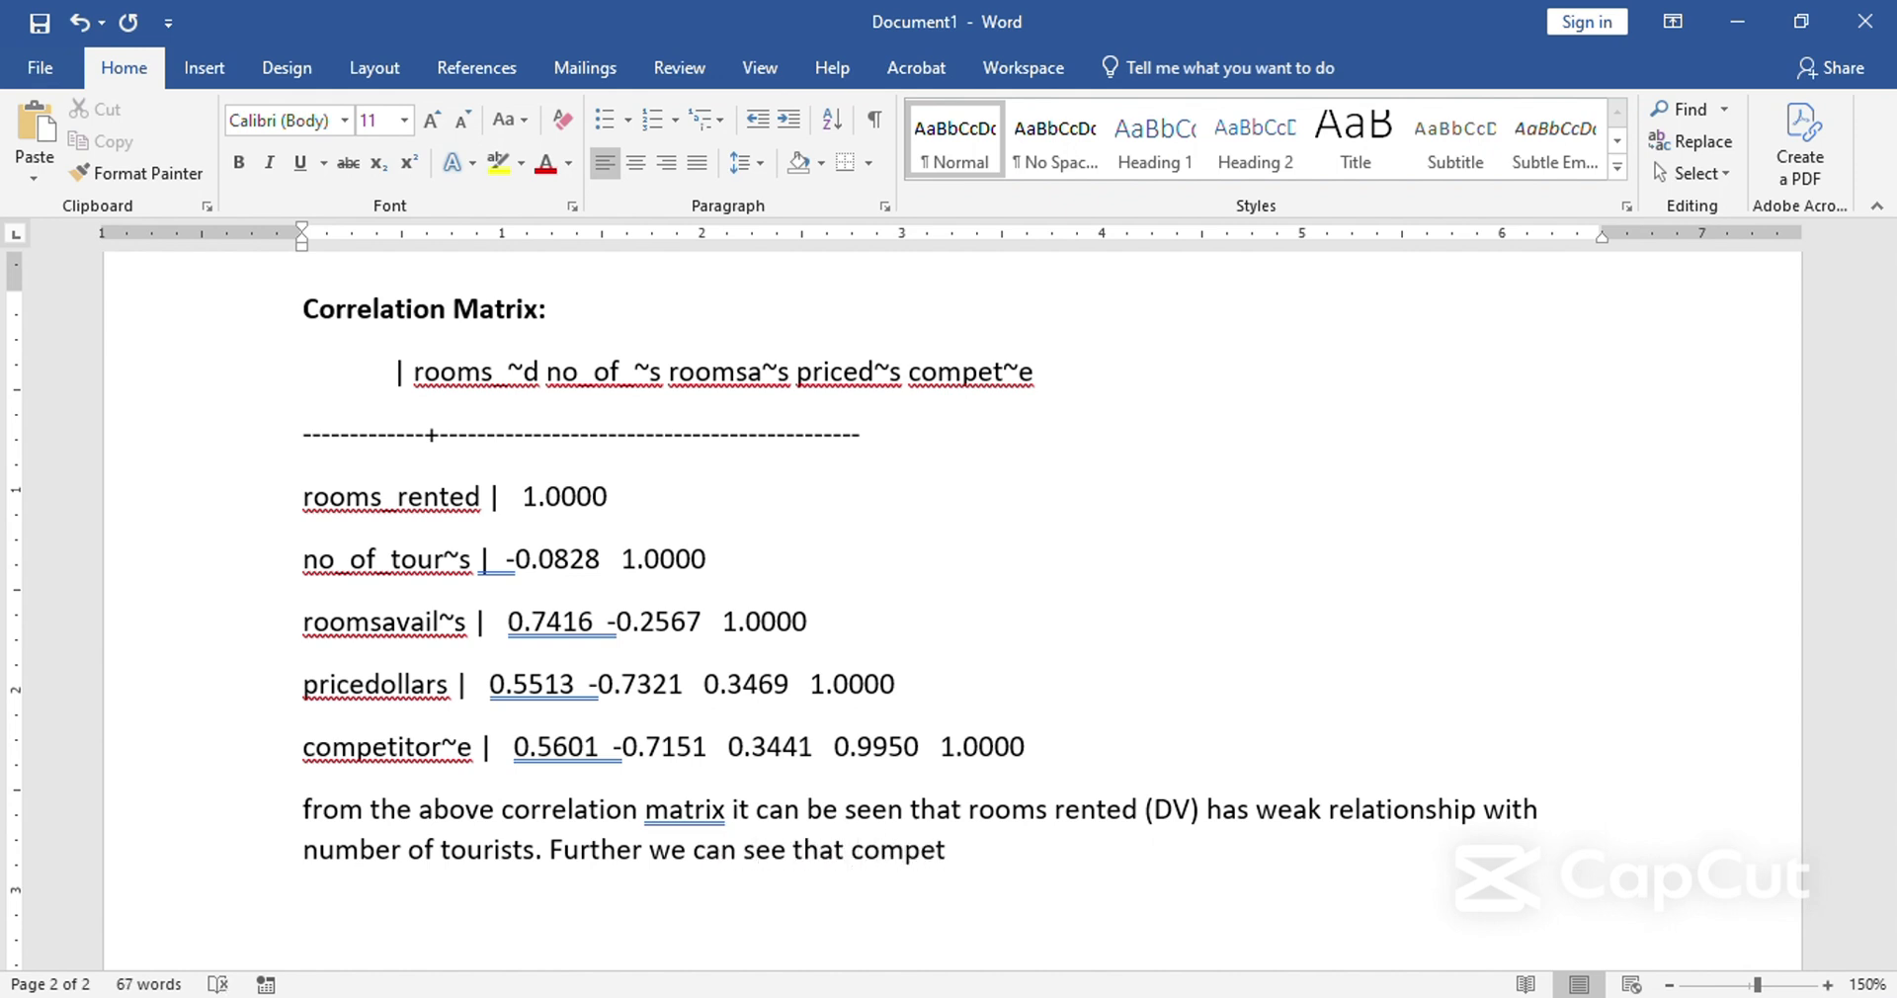
{"action": "type", "text": "itor pricing has "}
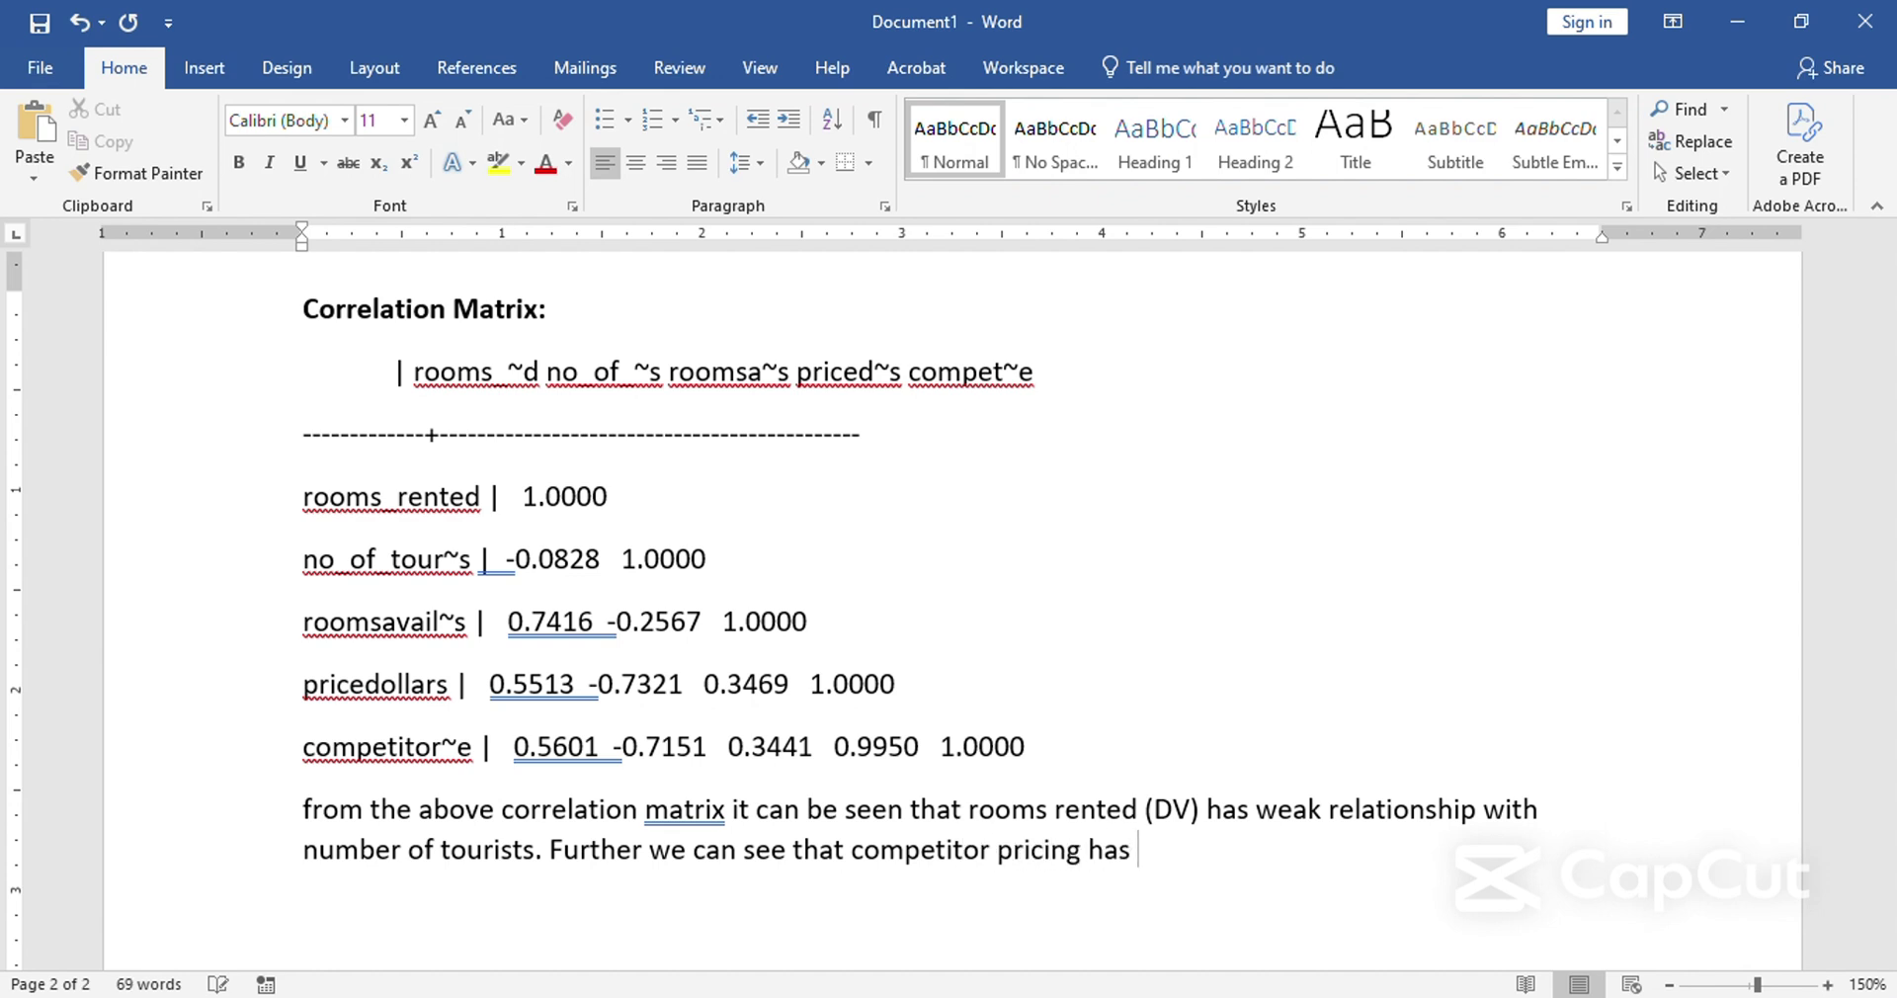
{"action": "type", "text": "b"}
{"action": "key", "text": "BackSpace"}
{"action": "type", "text": "h"}
{"action": "key", "text": "BackSpace"}
{"action": "type", "text": "strong relations"}
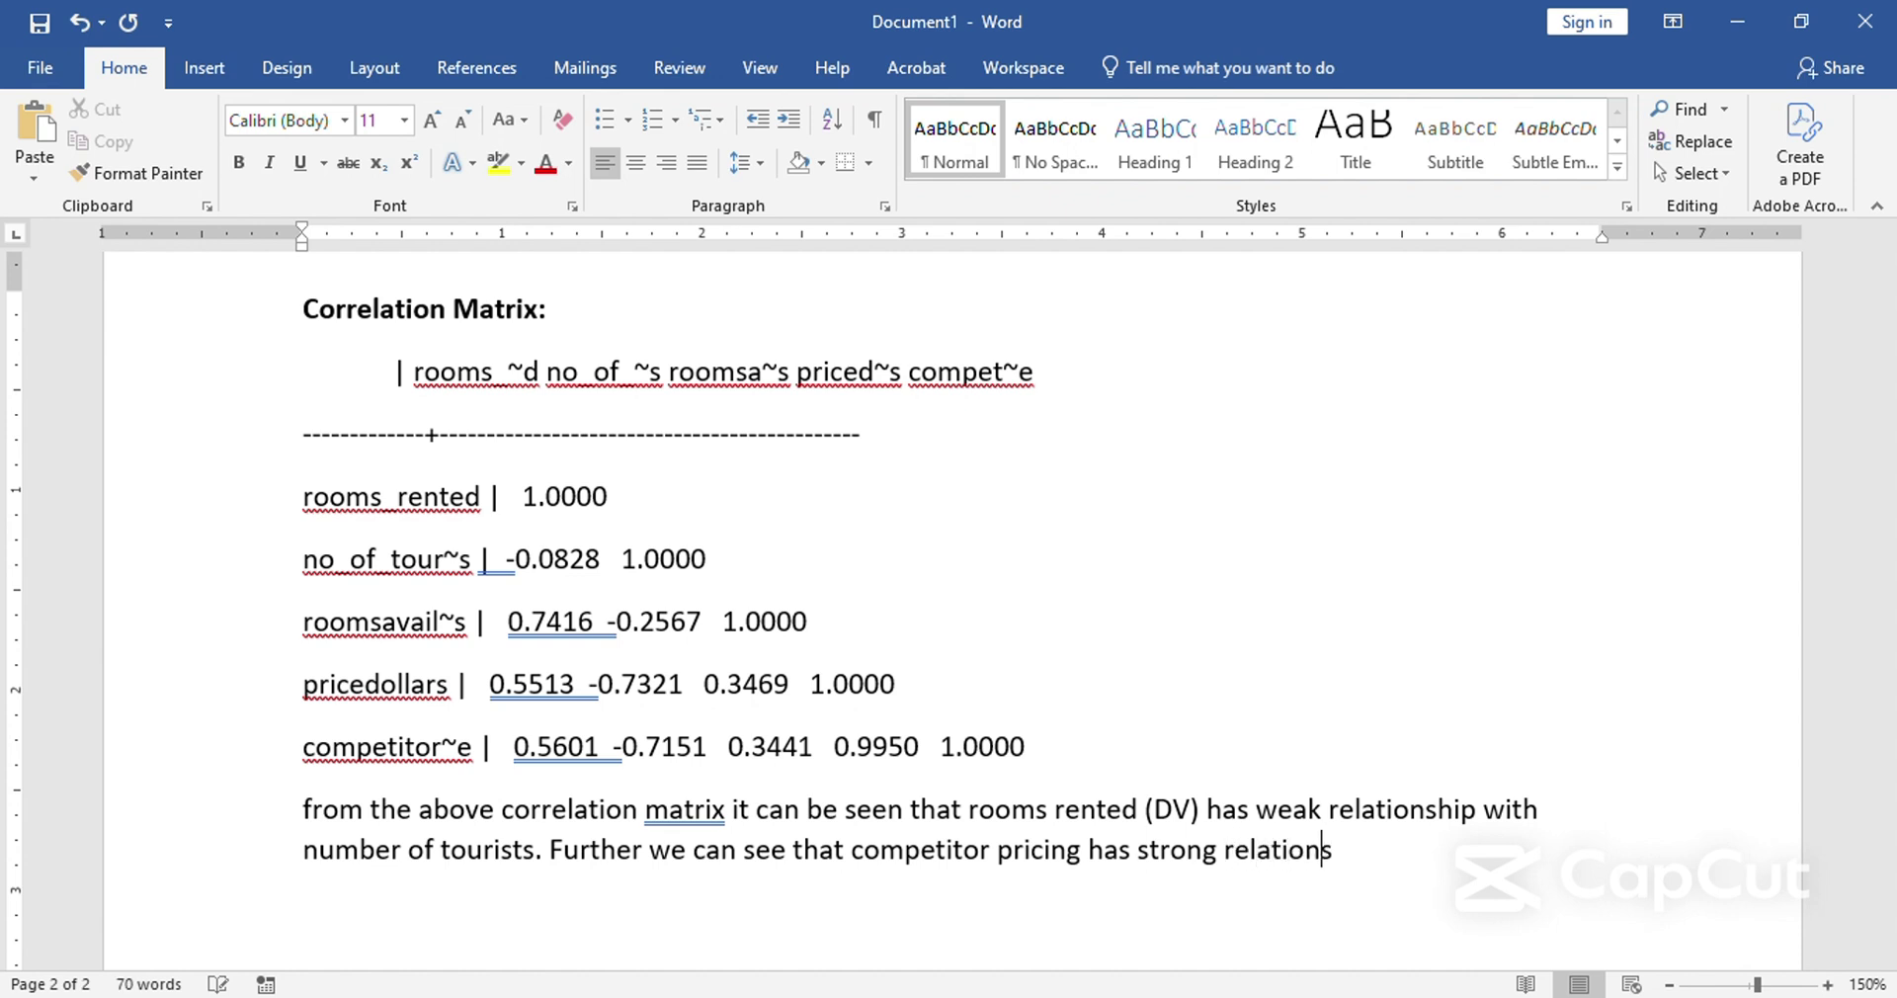
{"action": "type", "text": "hip with "}
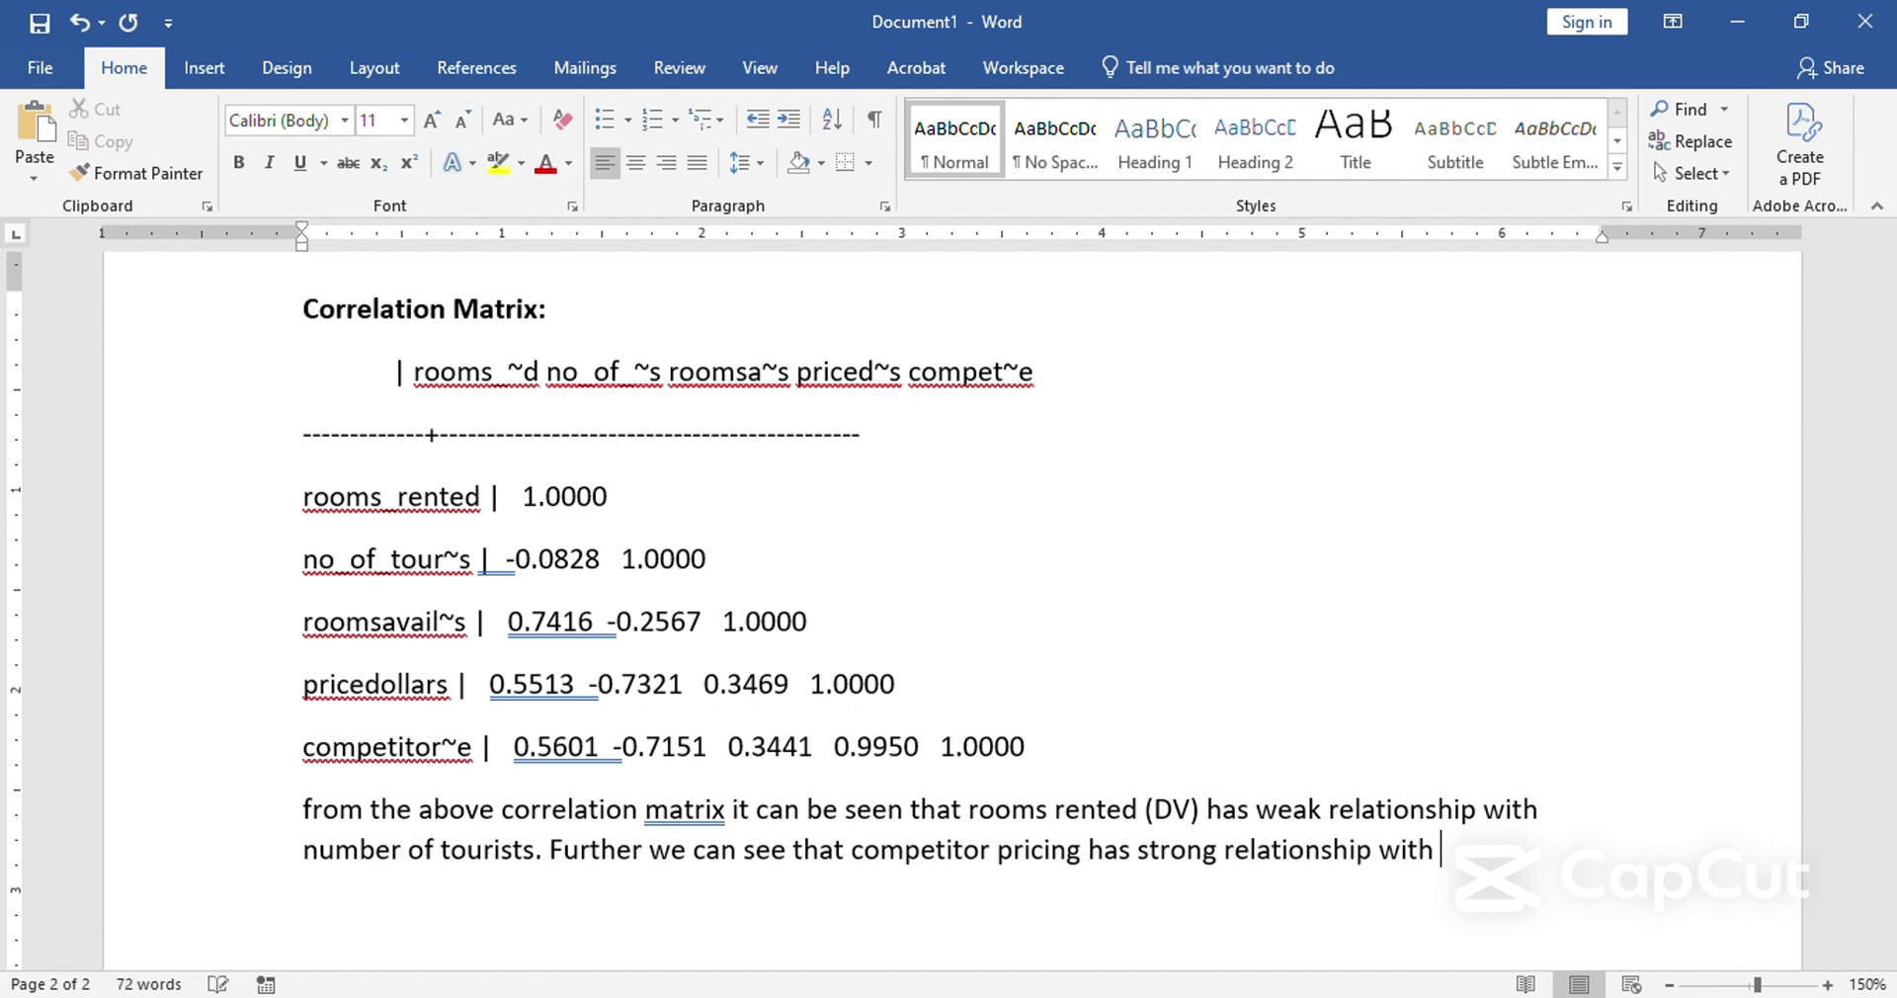
{"action": "type", "text": "Price."}
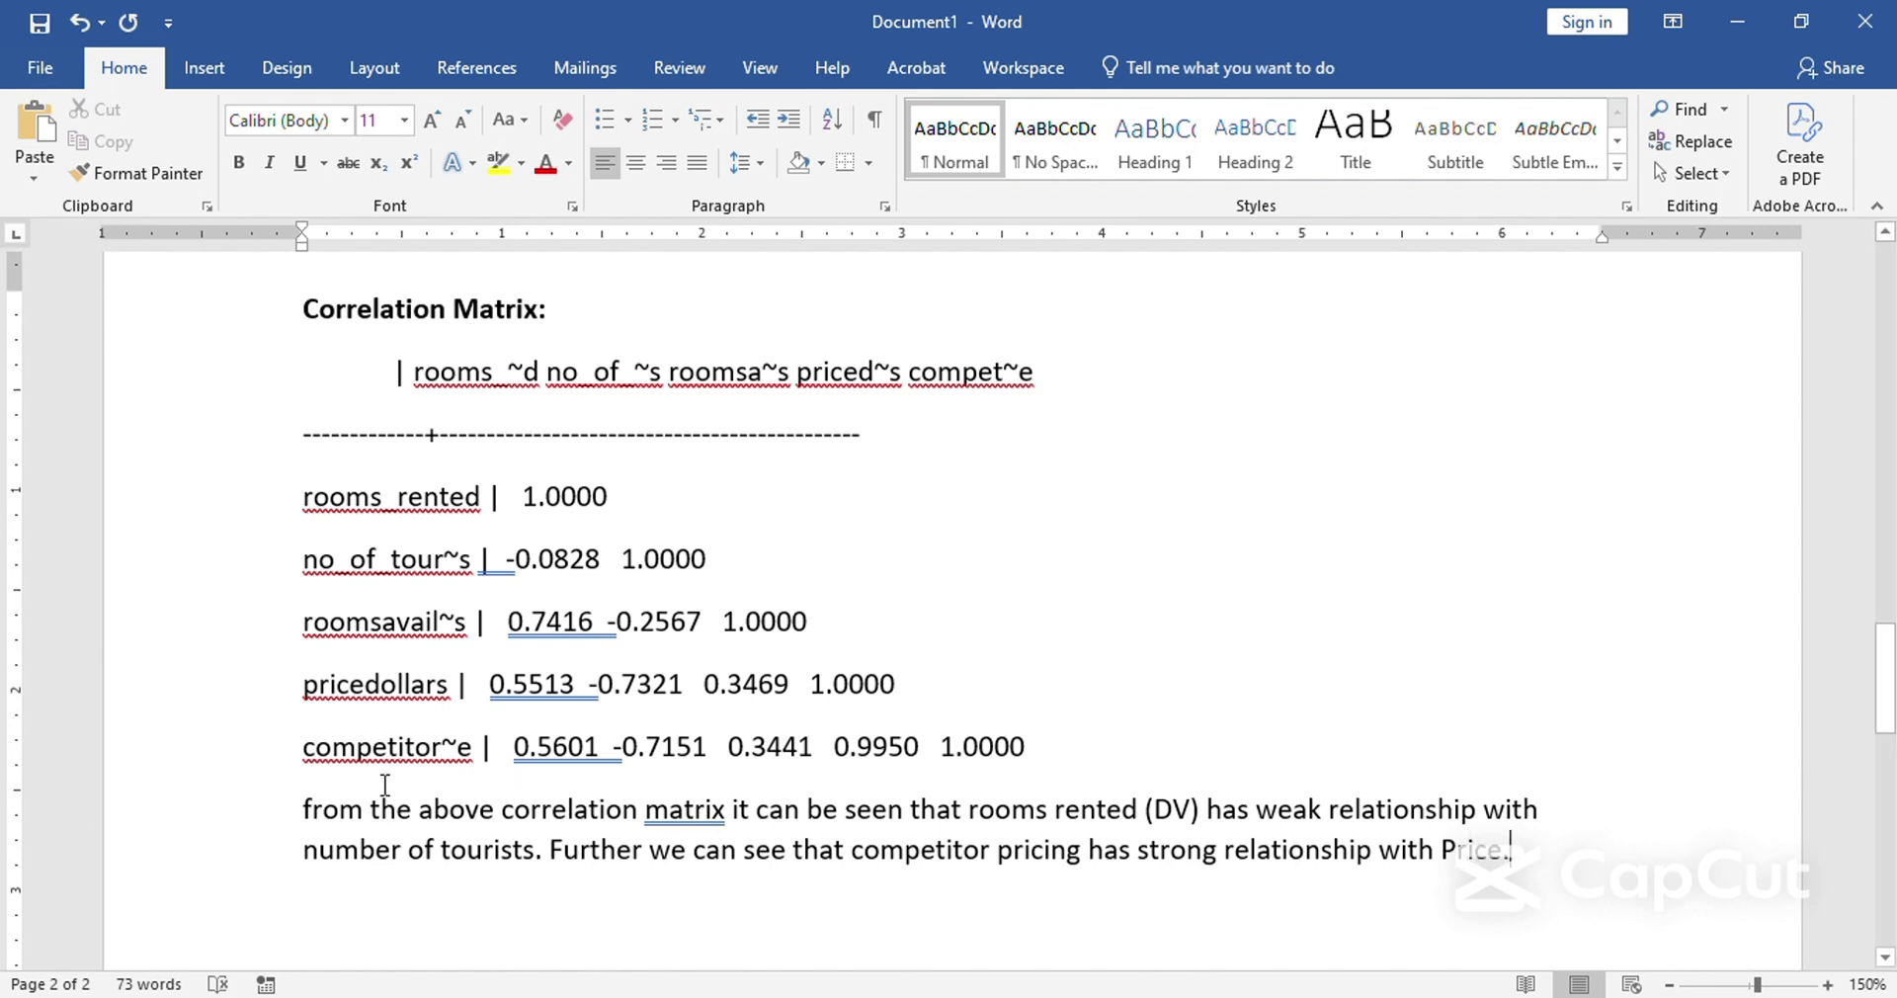
Capitalise the paragraph's opening word "From" and append "Rooms rented has moderate relationship with rooms available, price and competitor price.".
{"action": "key", "text": "BackSpace"}
{"action": "type", "text": "F"}
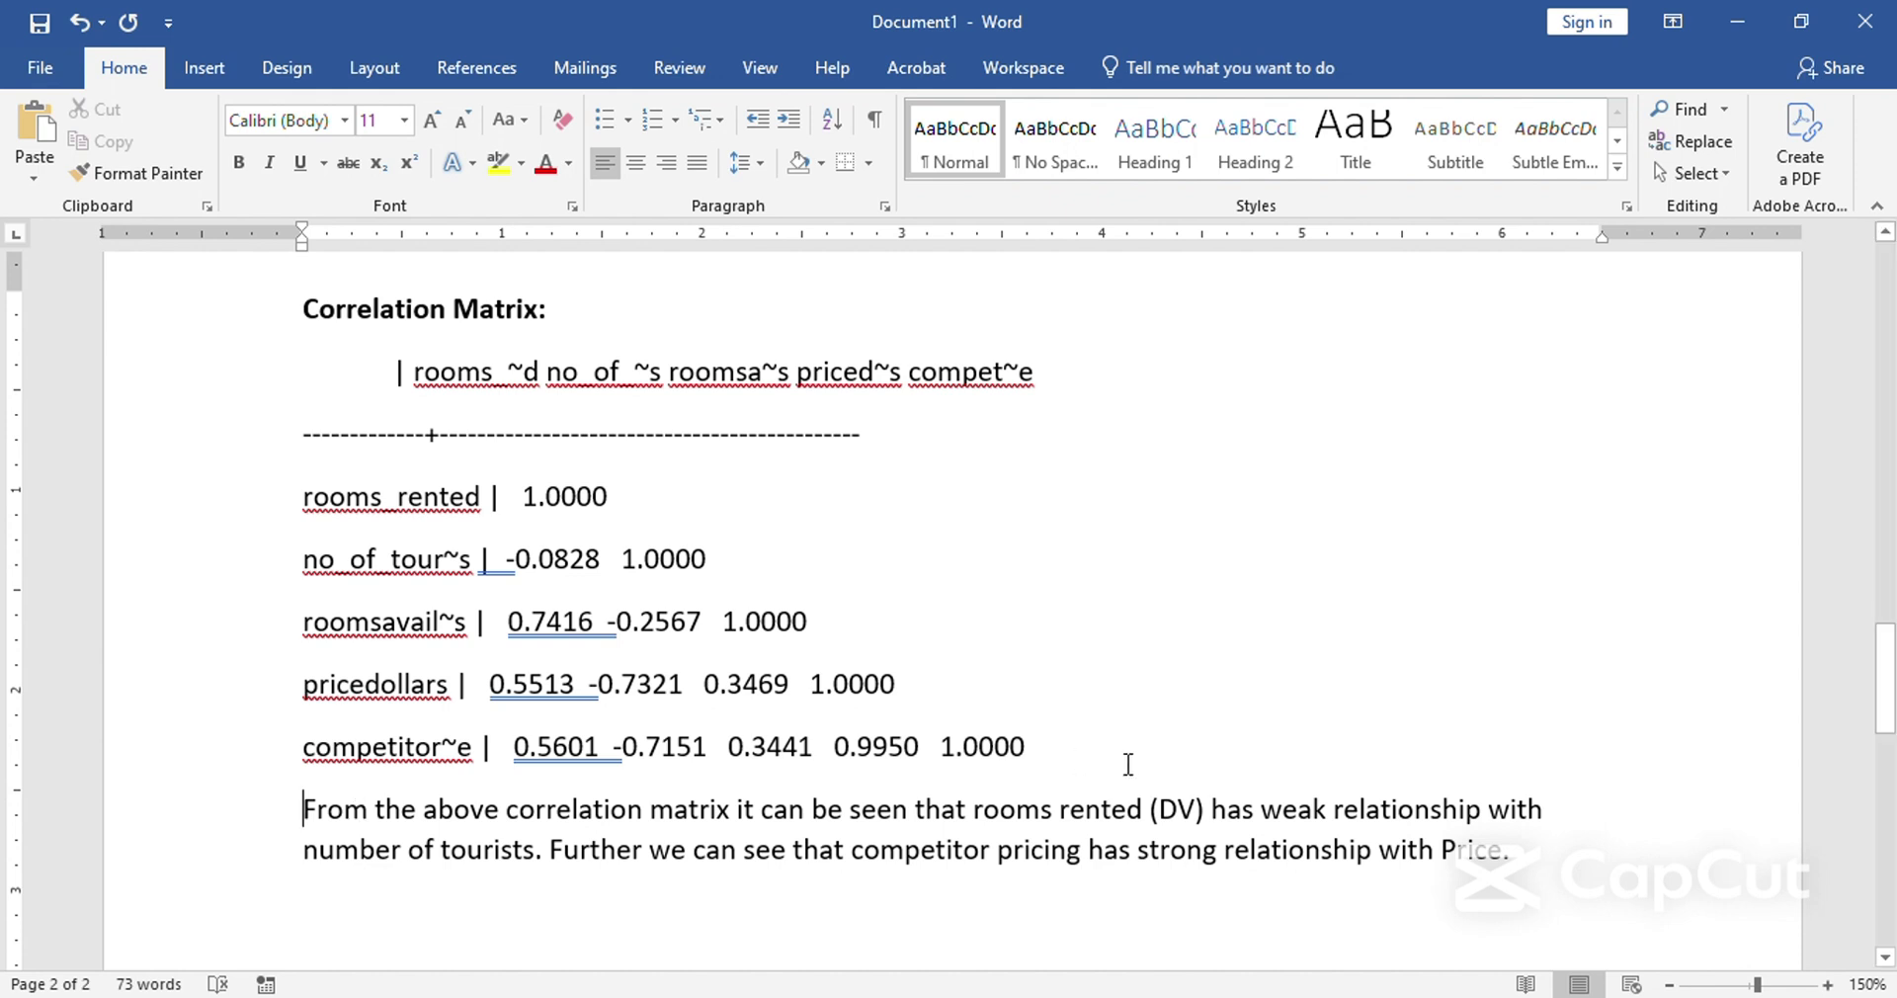
{"action": "left_click", "coordinate": [1560, 858]}
{"action": "type", "text": "R"}
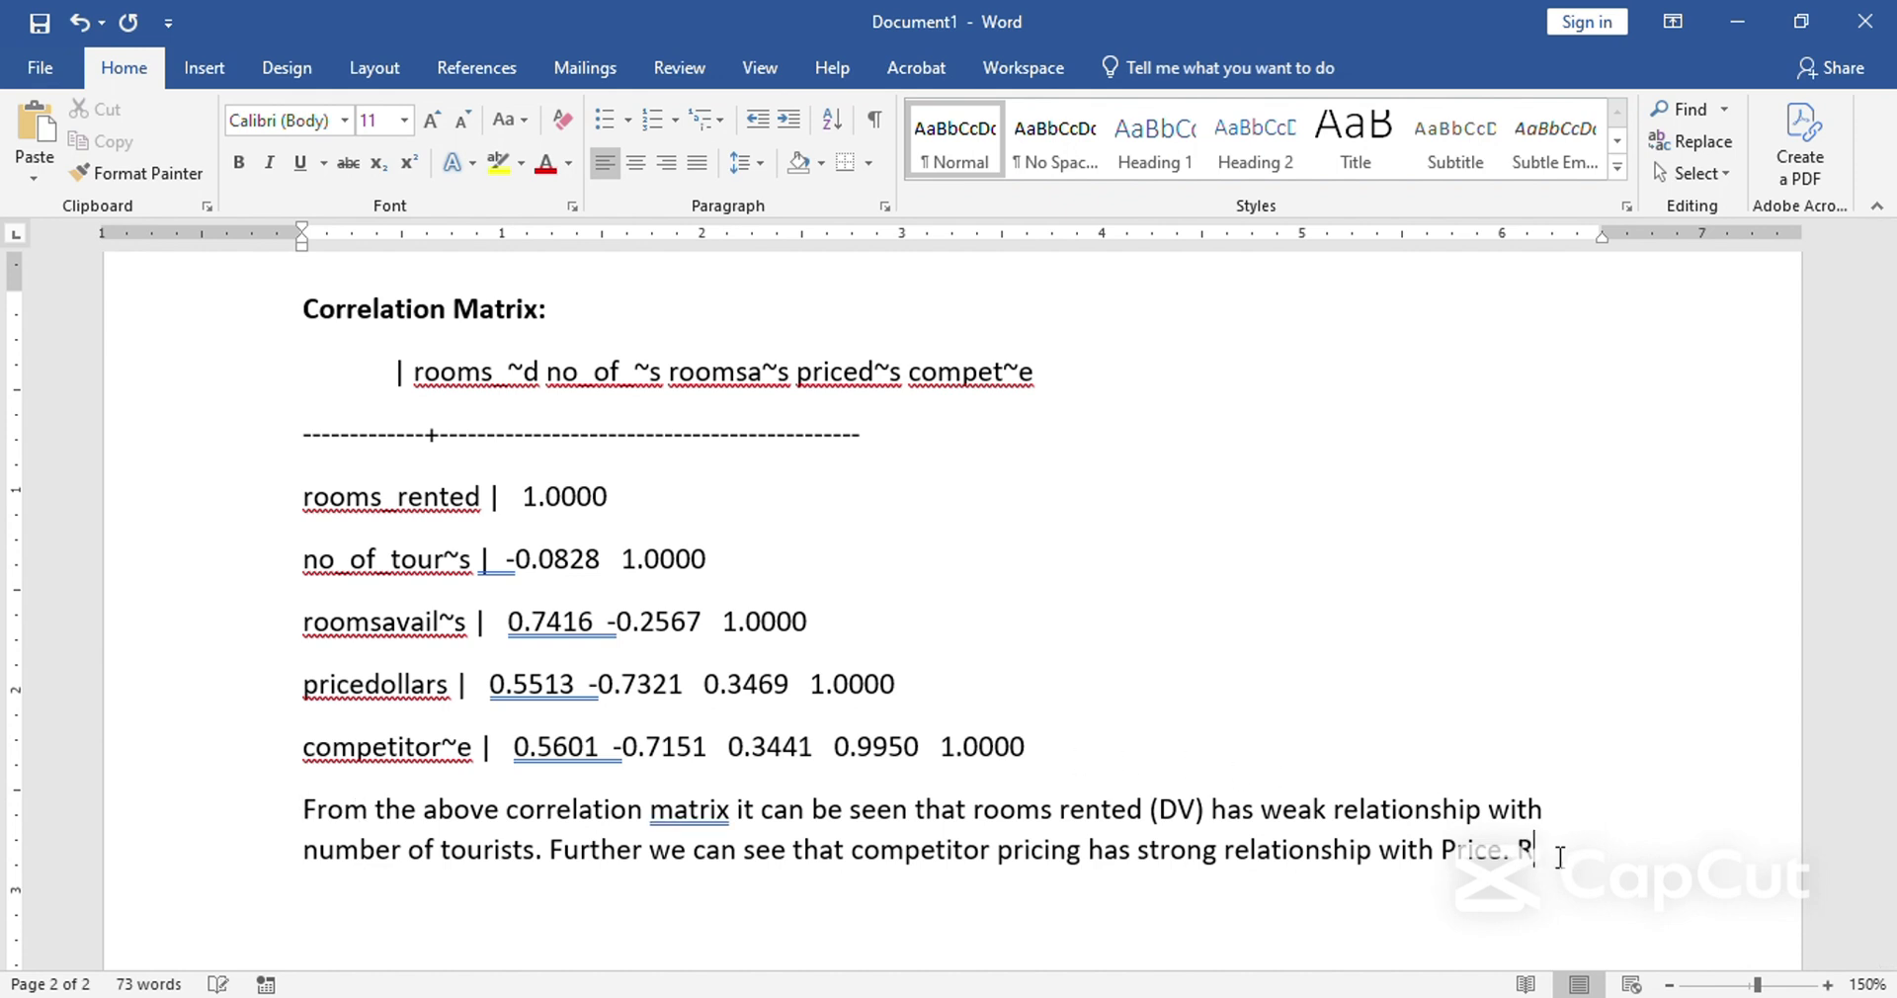
{"action": "type", "text": "ooms rented has "}
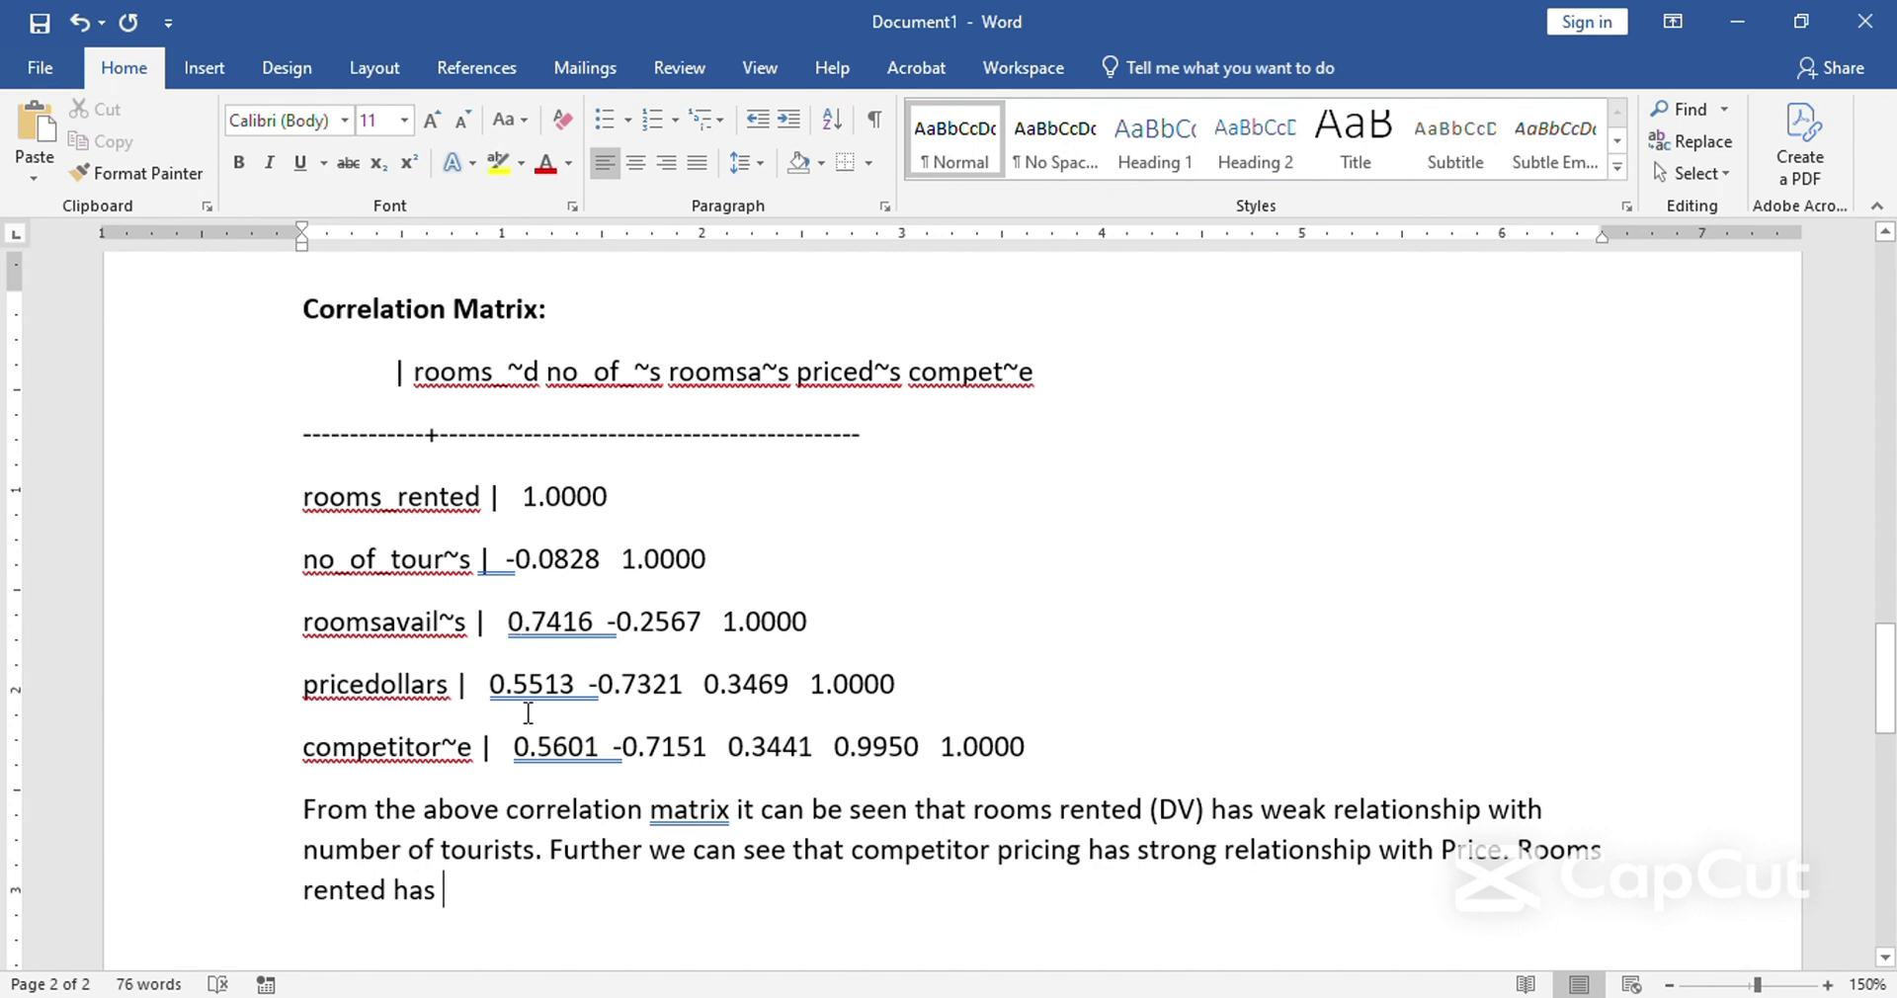
{"action": "type", "text": "moder"}
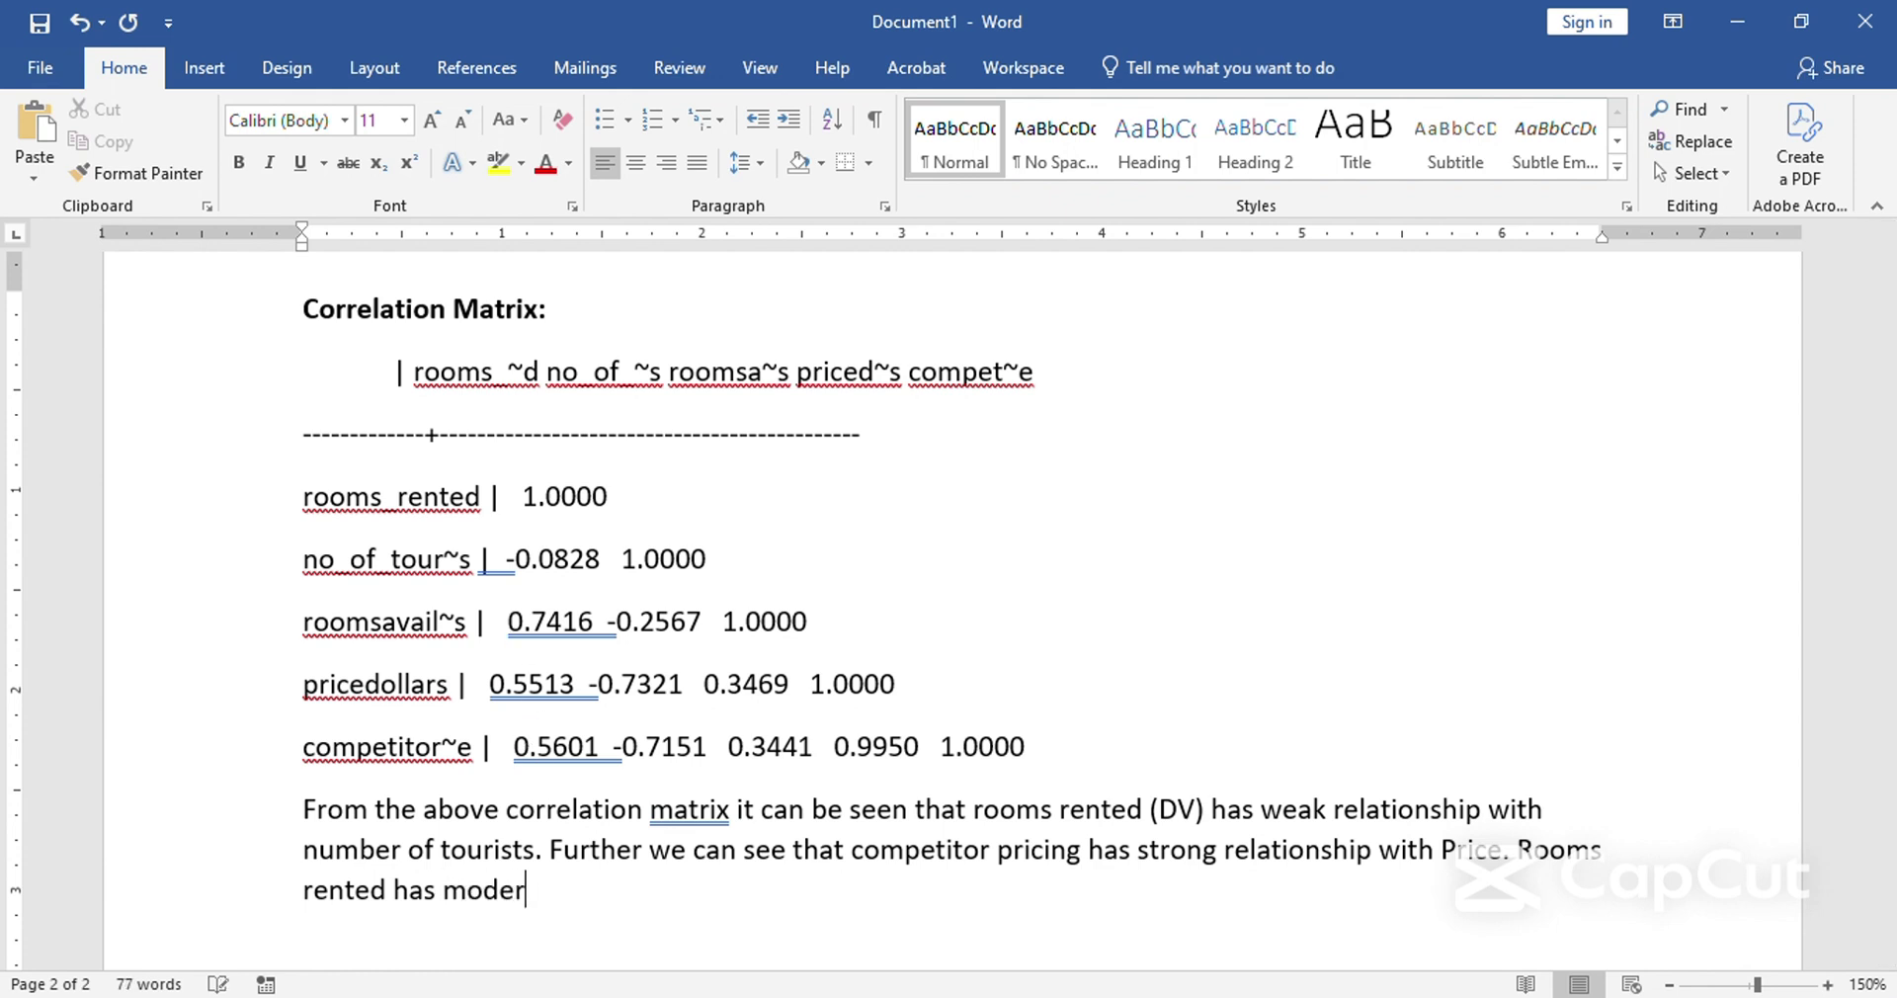
{"action": "type", "text": "ate relatio"}
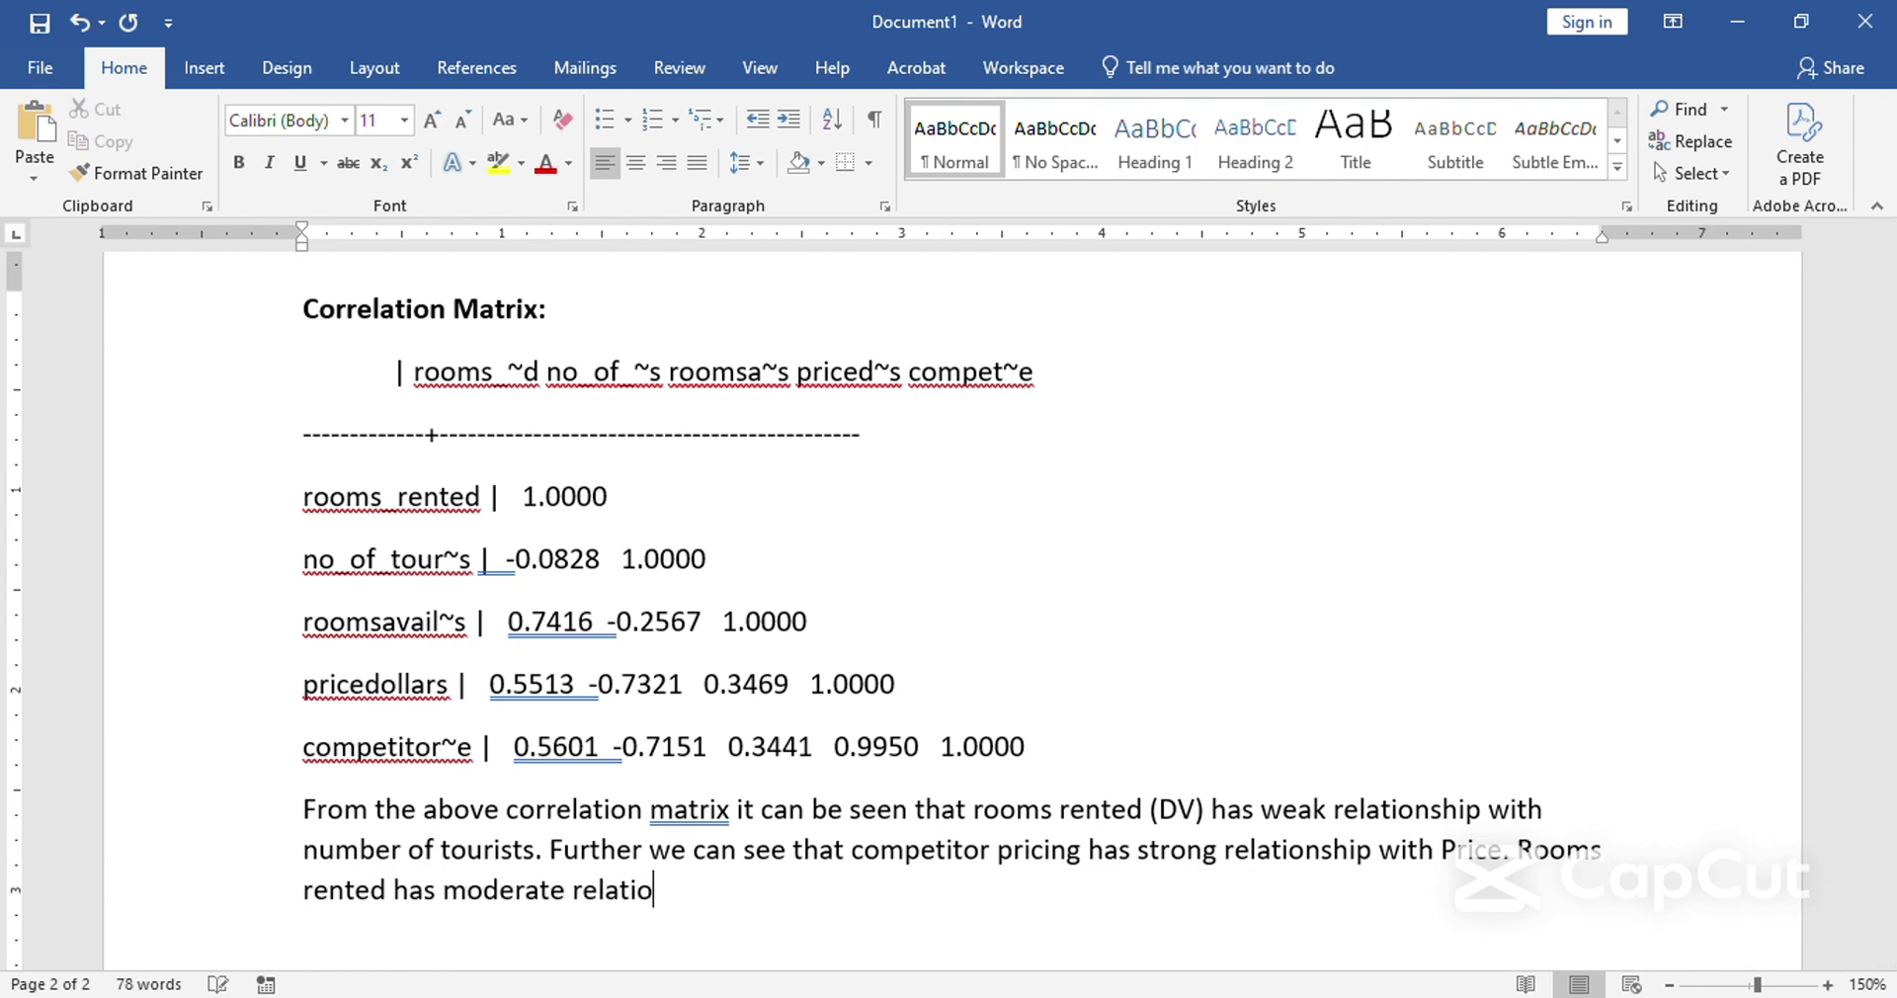
{"action": "type", "text": "nship with"}
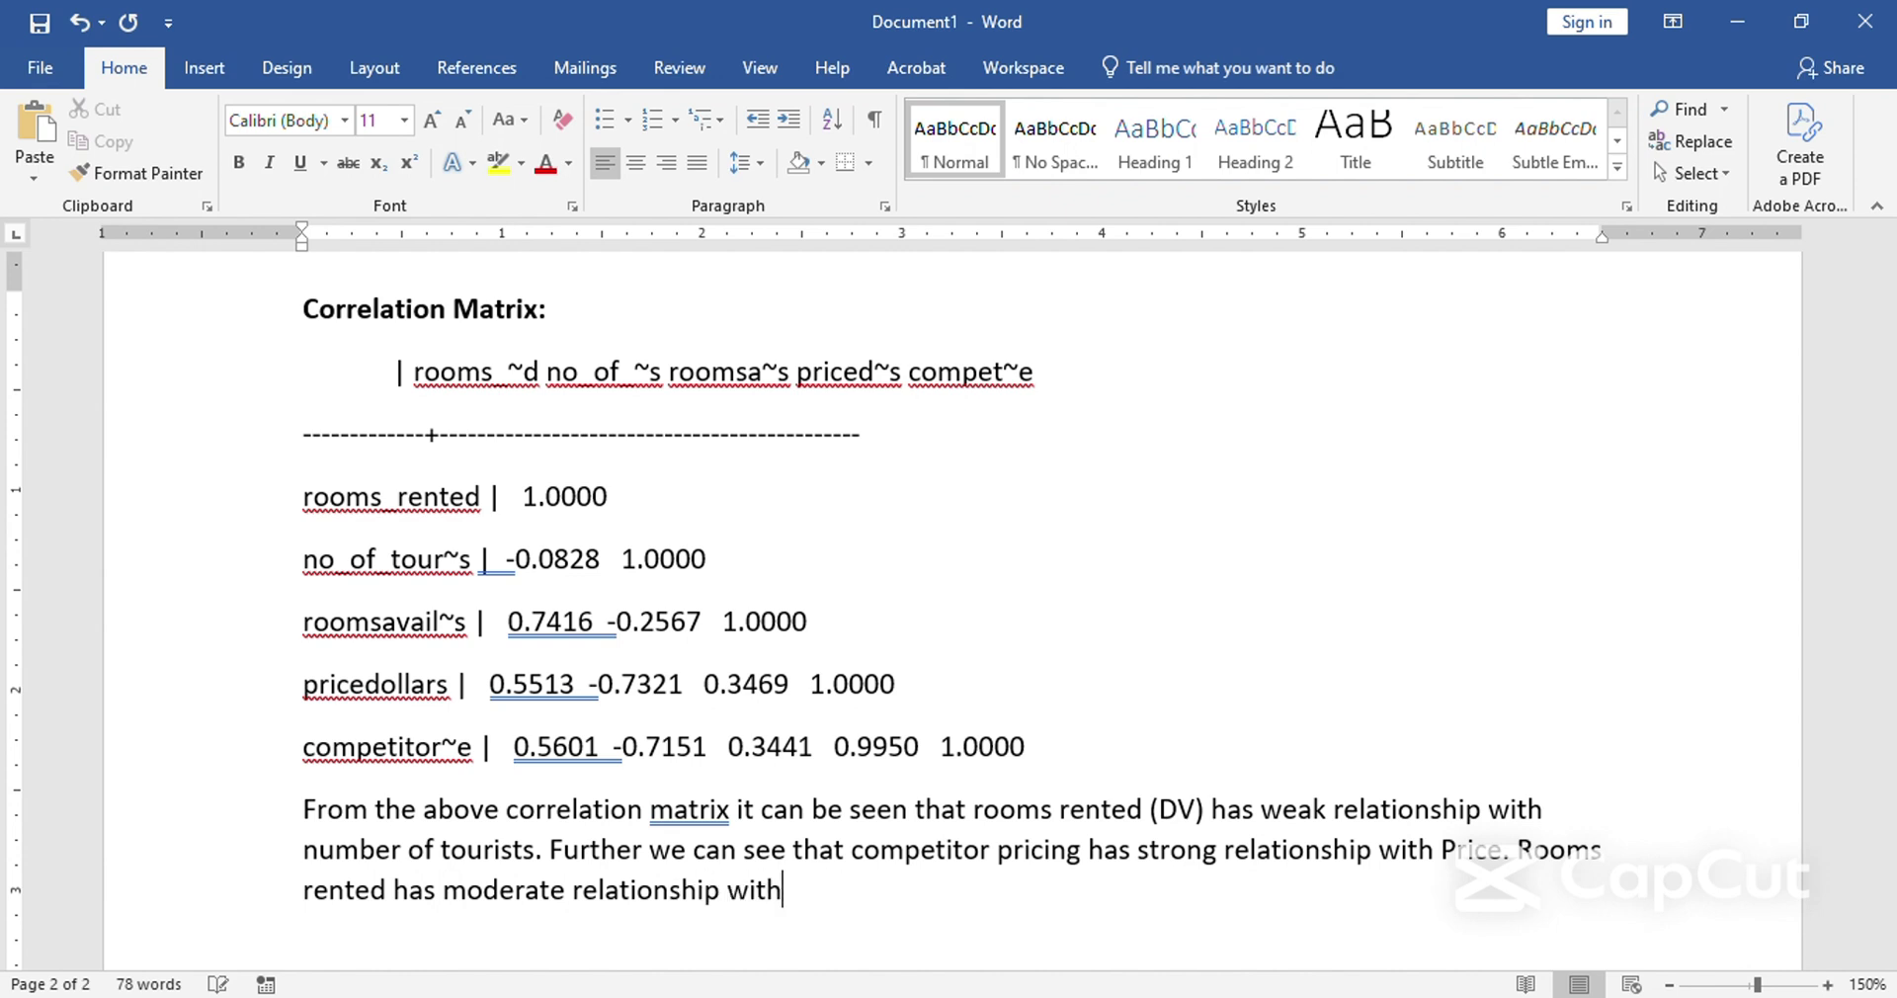
{"action": "type", "text": " rooms availab"}
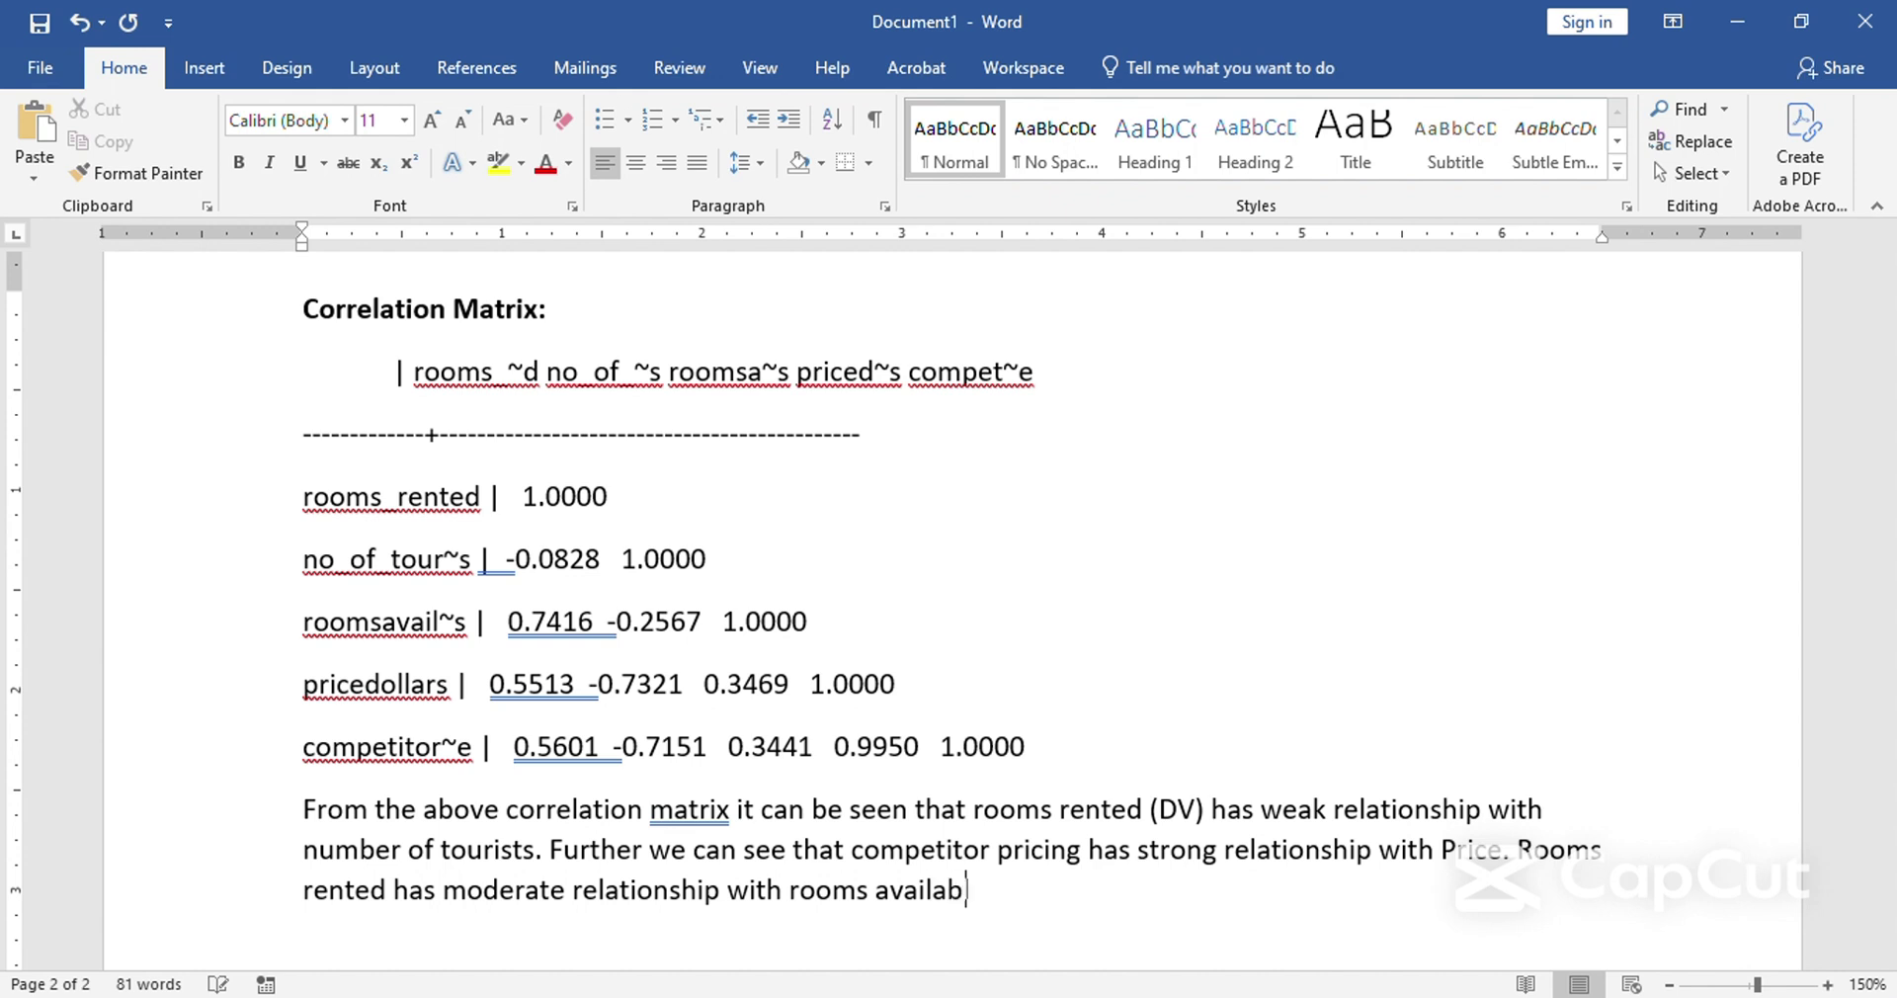
{"action": "type", "text": "le, price and competi"}
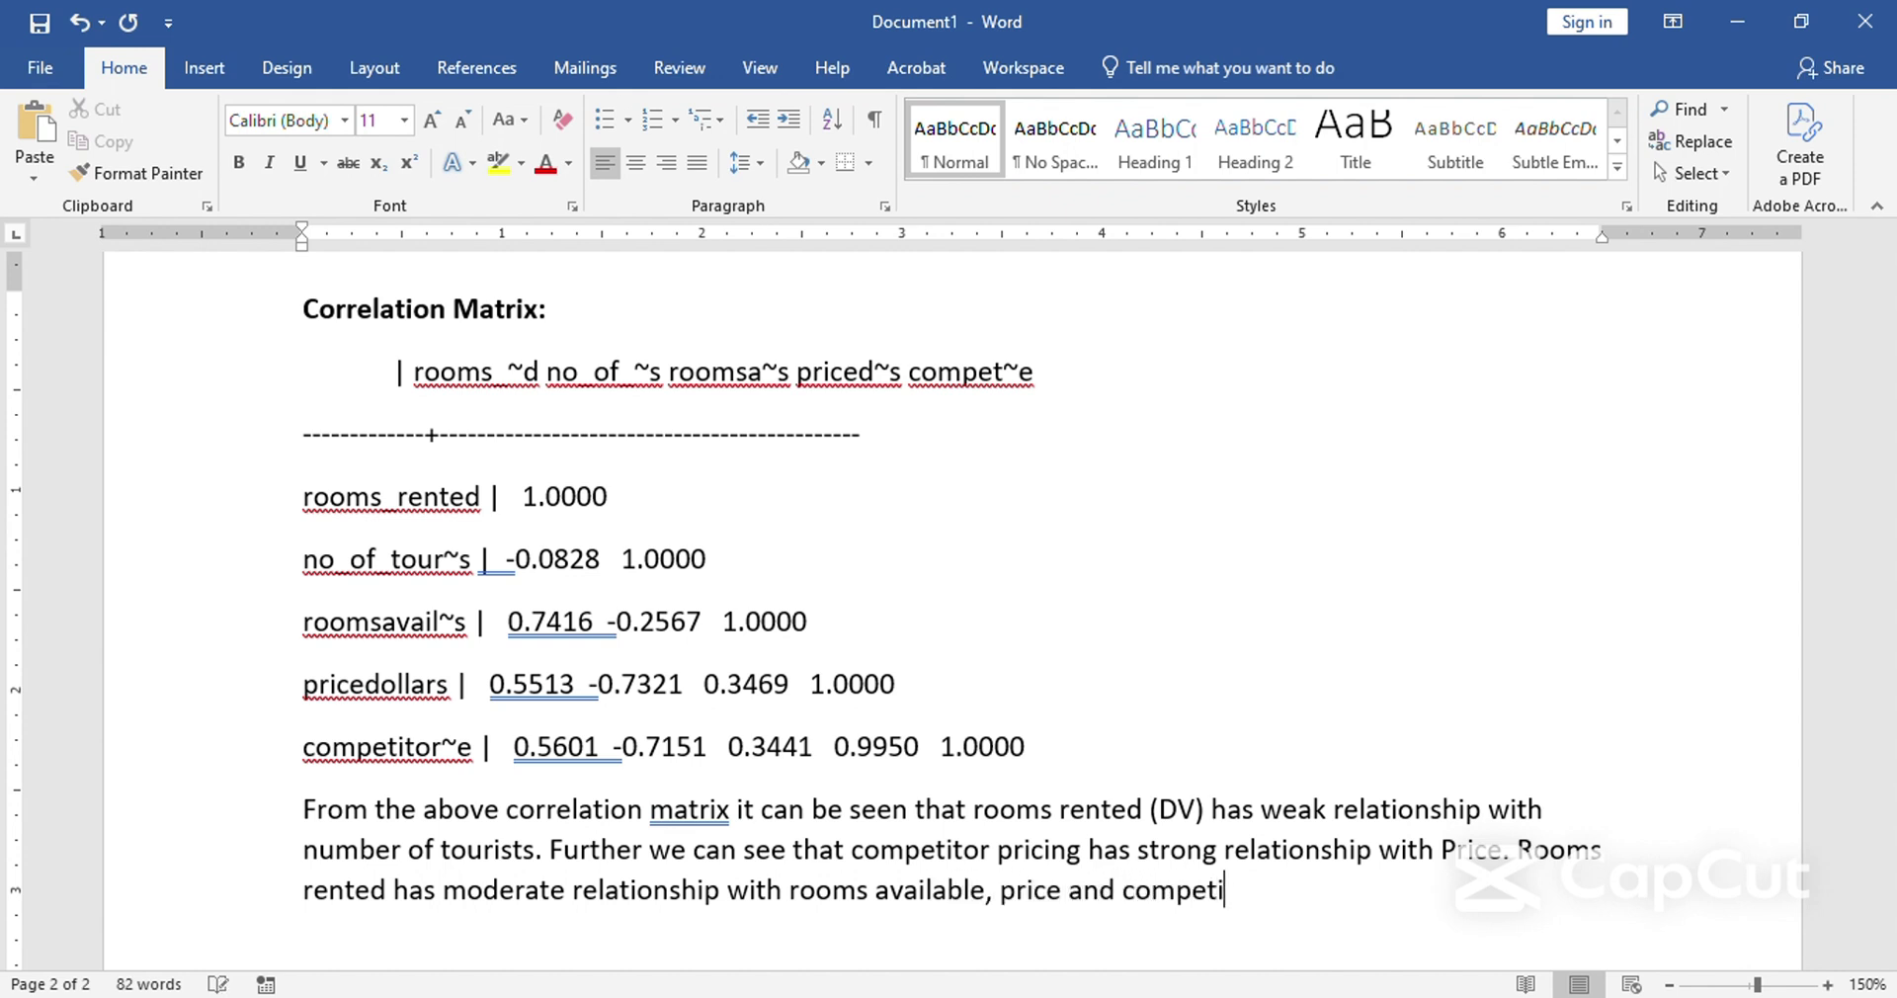
{"action": "type", "text": "tor price."}
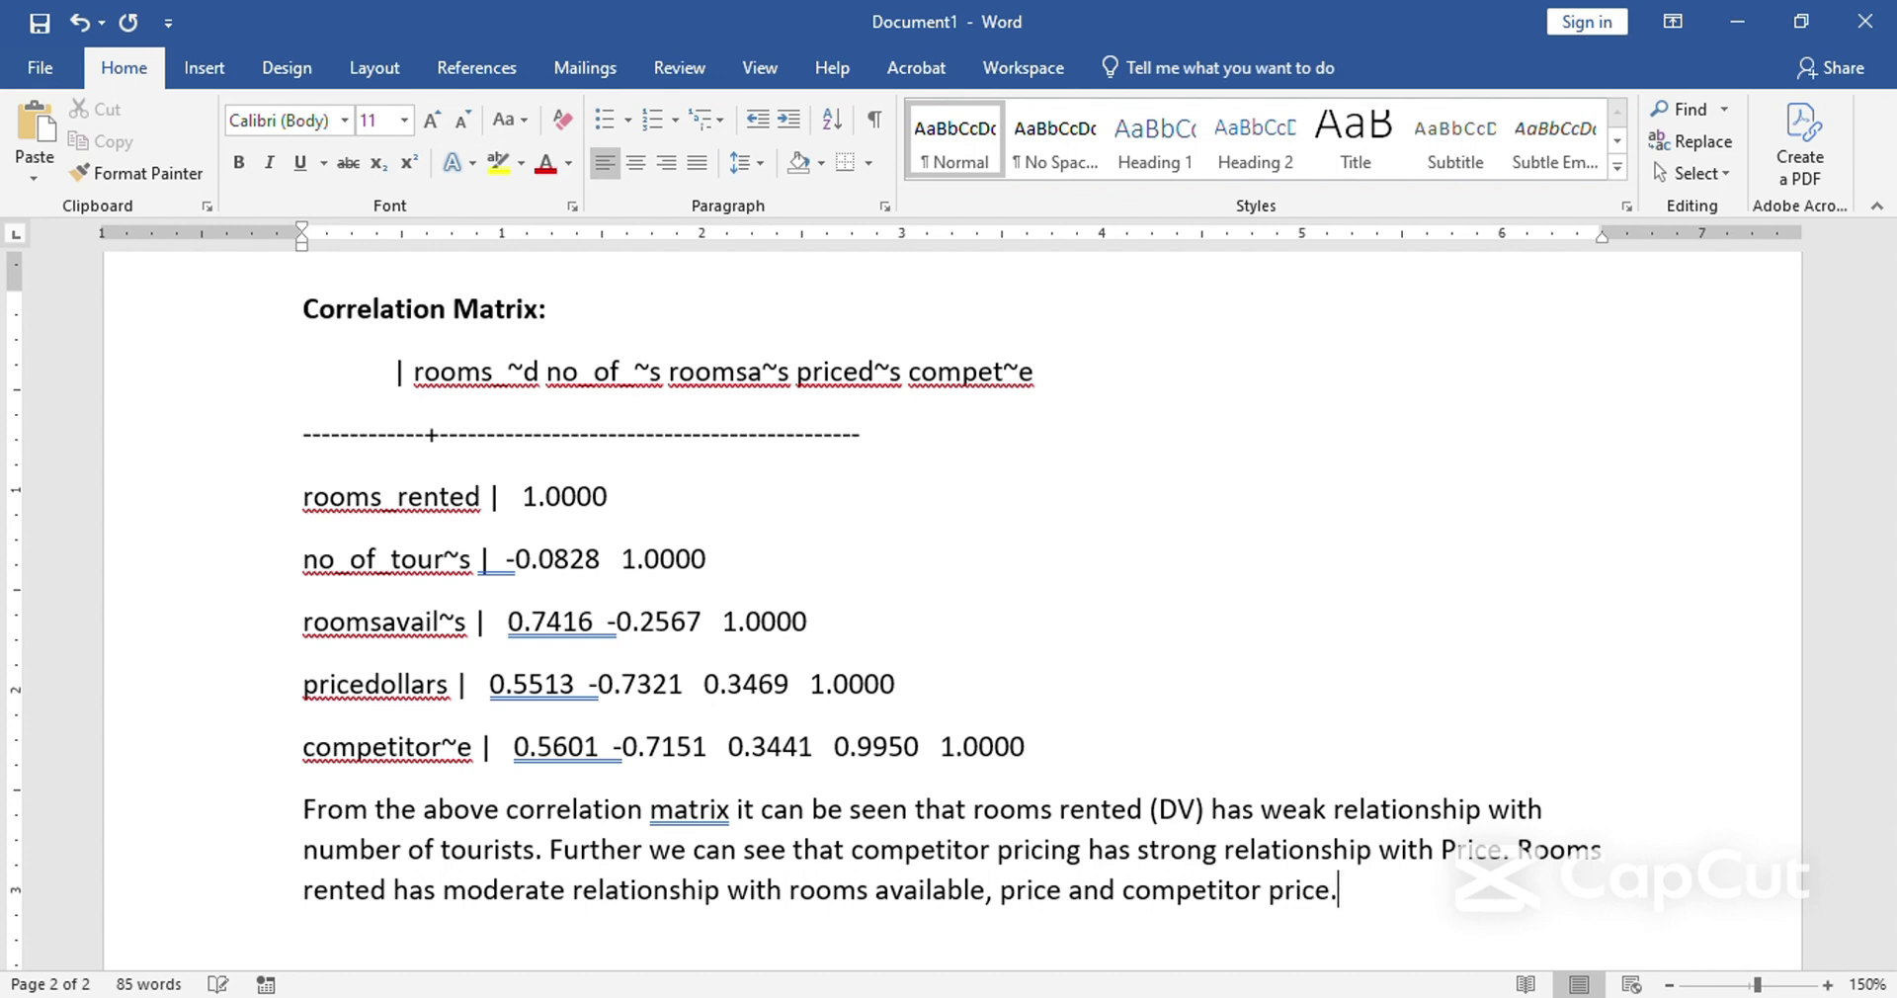